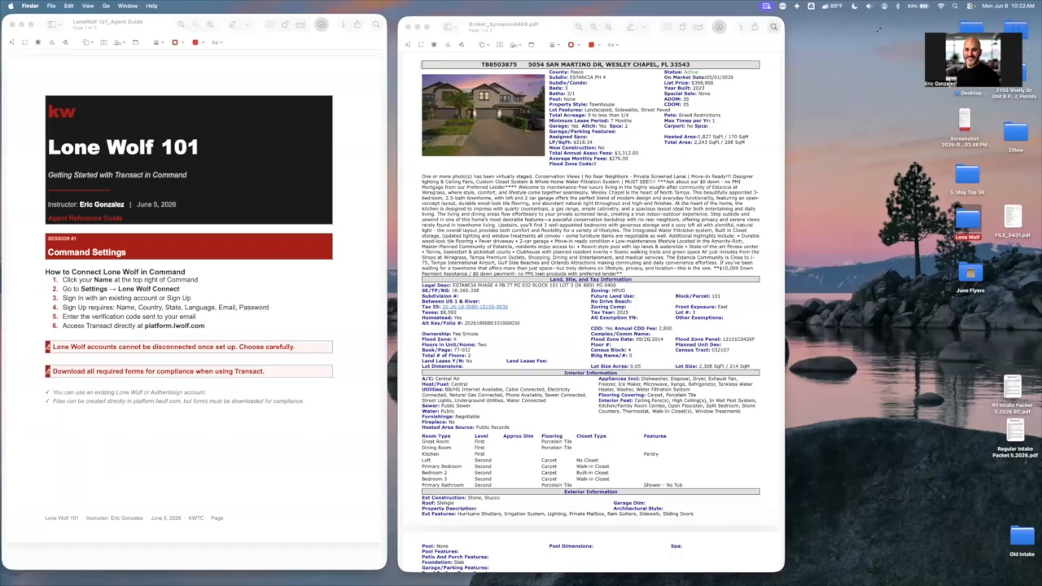
Arrange the broker synopsis PDF and the Lone Wolf 101 guide side by side, with the synopsis shown from the start of its first page
{"action": "left_click_drag", "start_coordinate": [879, 30], "coordinate": [890, 28]}
{"action": "left_click", "coordinate": [624, 223]}
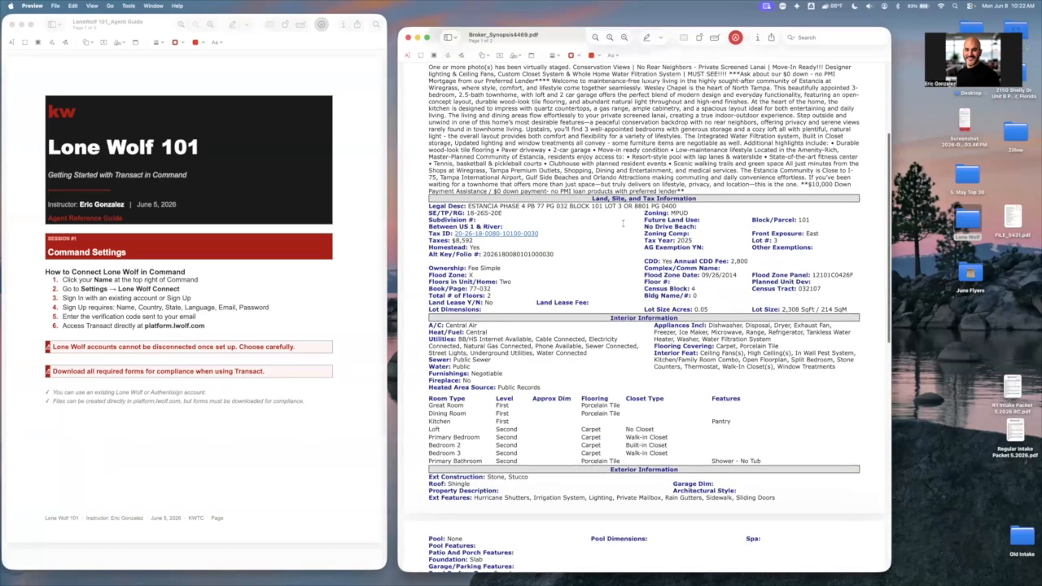
{"action": "scroll", "coordinate": [623, 223], "scroll_direction": "up", "scroll_amount": 5}
{"action": "left_click_drag", "start_coordinate": [578, 37], "coordinate": [601, 33]}
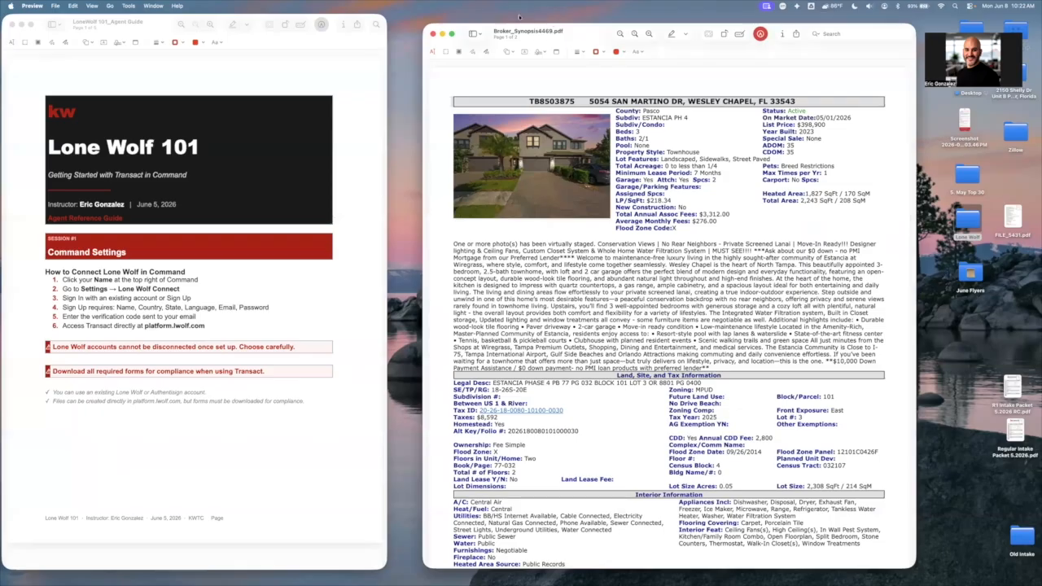
{"action": "left_click_drag", "start_coordinate": [519, 17], "coordinate": [528, 10]}
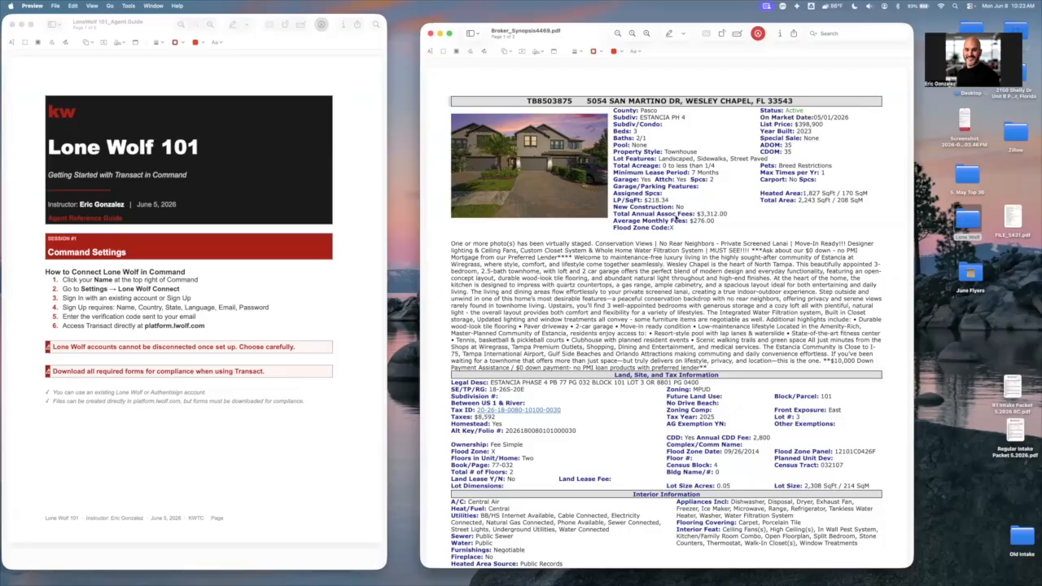
{"action": "scroll", "coordinate": [675, 217], "scroll_direction": "down", "scroll_amount": 1}
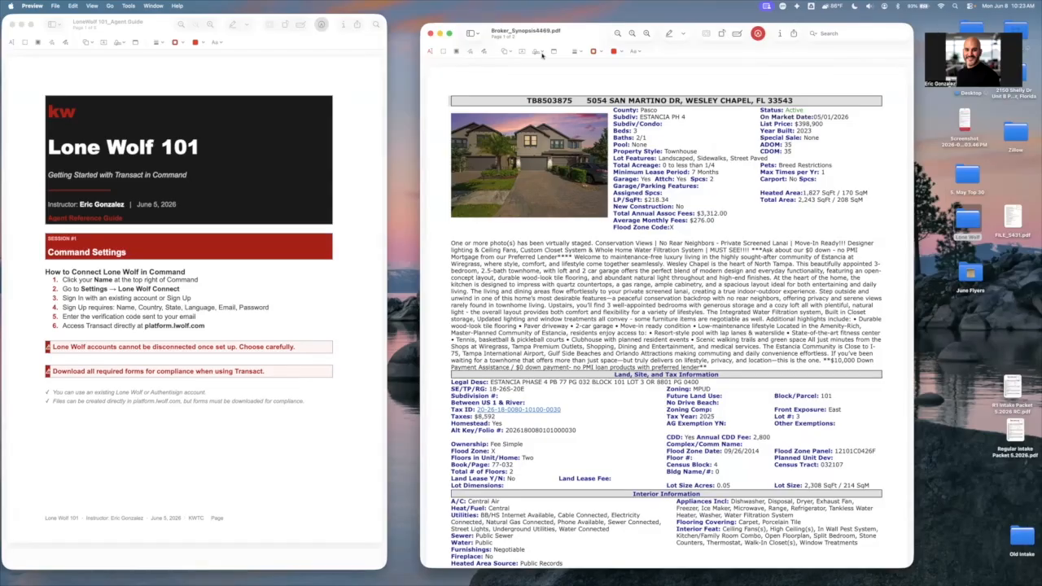
{"action": "left_click_drag", "start_coordinate": [585, 33], "coordinate": [632, 29]}
{"action": "left_click_drag", "start_coordinate": [145, 28], "coordinate": [211, 32]}
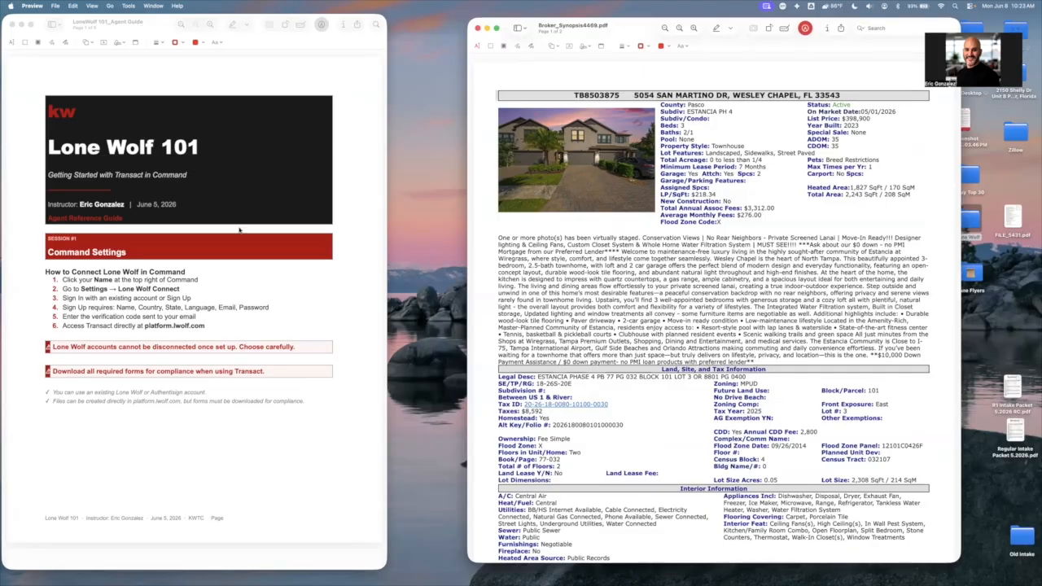
Read through the Lone Wolf 101 guide from the Command Settings session to the Key Reminders on the last page
{"action": "scroll", "coordinate": [183, 222], "scroll_direction": "down", "scroll_amount": 2}
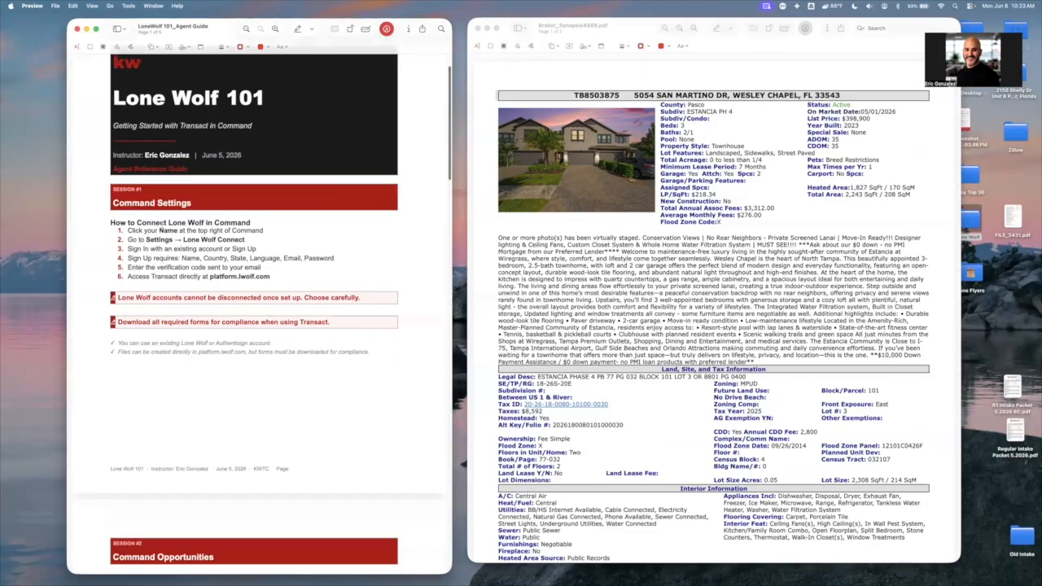
{"action": "scroll", "coordinate": [163, 226], "scroll_direction": "down", "scroll_amount": 15}
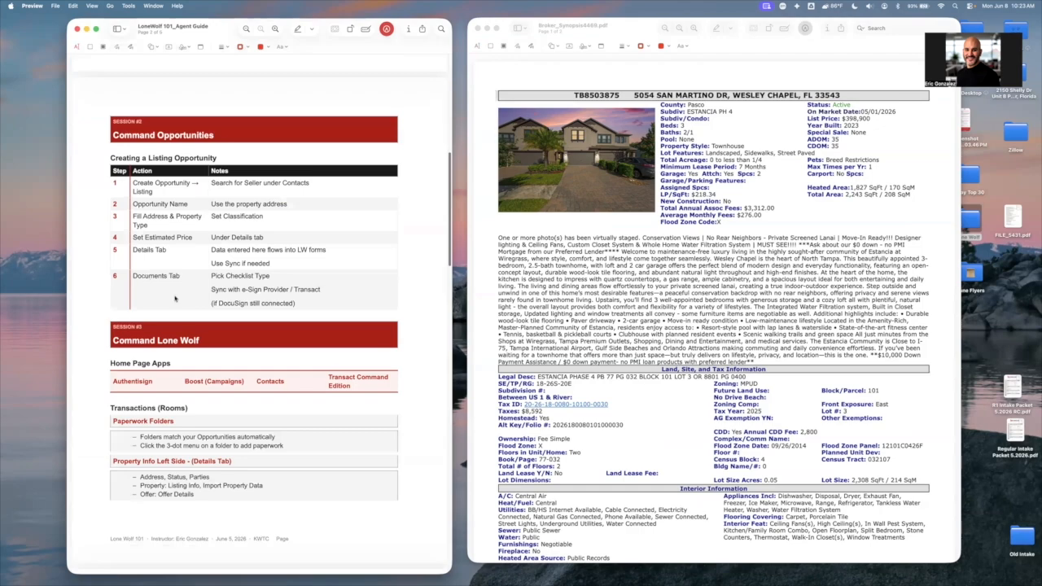
{"action": "scroll", "coordinate": [175, 299], "scroll_direction": "down", "scroll_amount": 5}
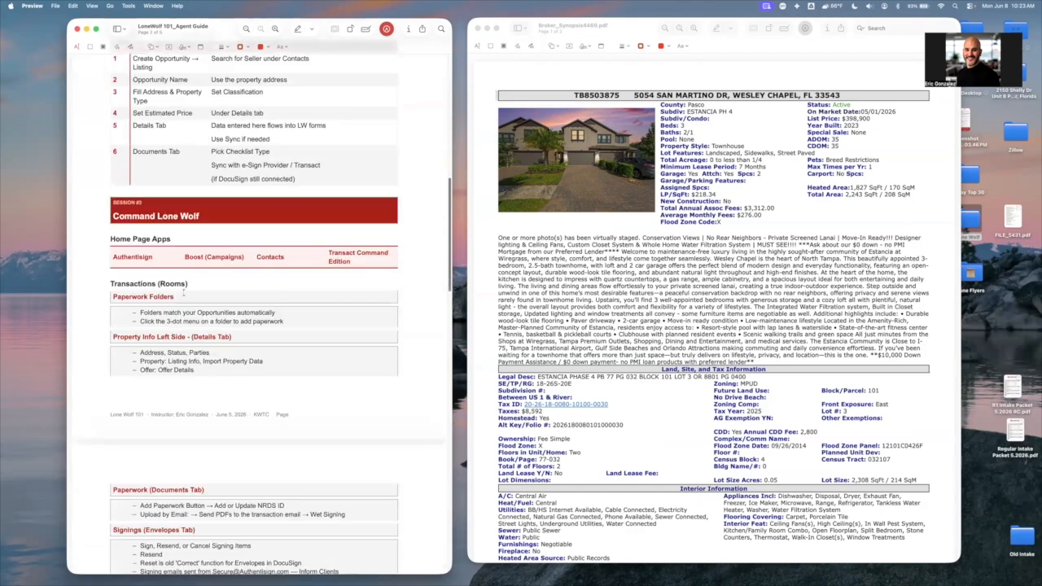
{"action": "scroll", "coordinate": [184, 292], "scroll_direction": "down", "scroll_amount": 3}
{"action": "scroll", "coordinate": [189, 289], "scroll_direction": "down", "scroll_amount": 1}
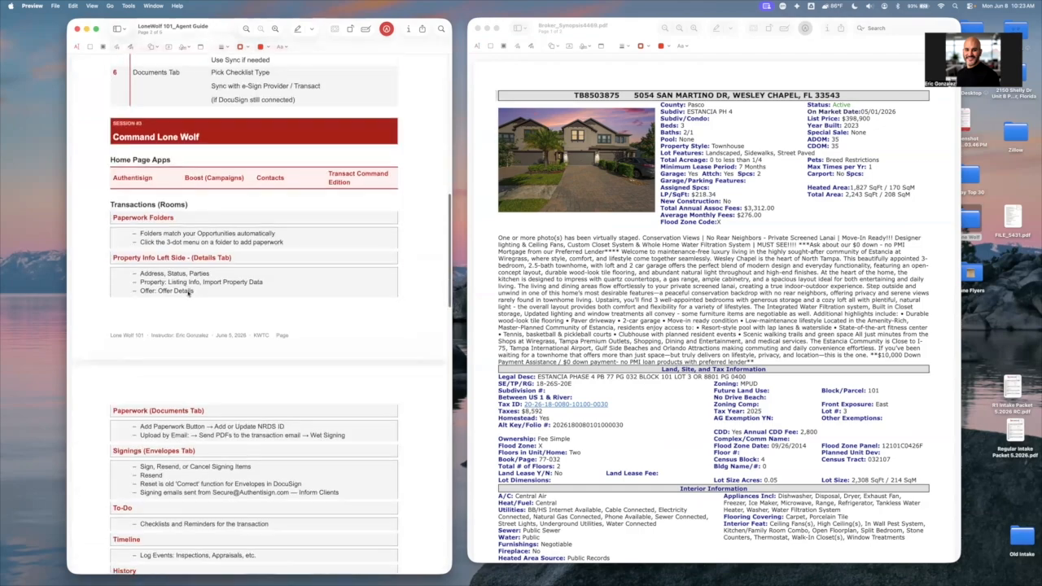
{"action": "scroll", "coordinate": [188, 293], "scroll_direction": "down", "scroll_amount": 1}
{"action": "scroll", "coordinate": [188, 293], "scroll_direction": "down", "scroll_amount": 3}
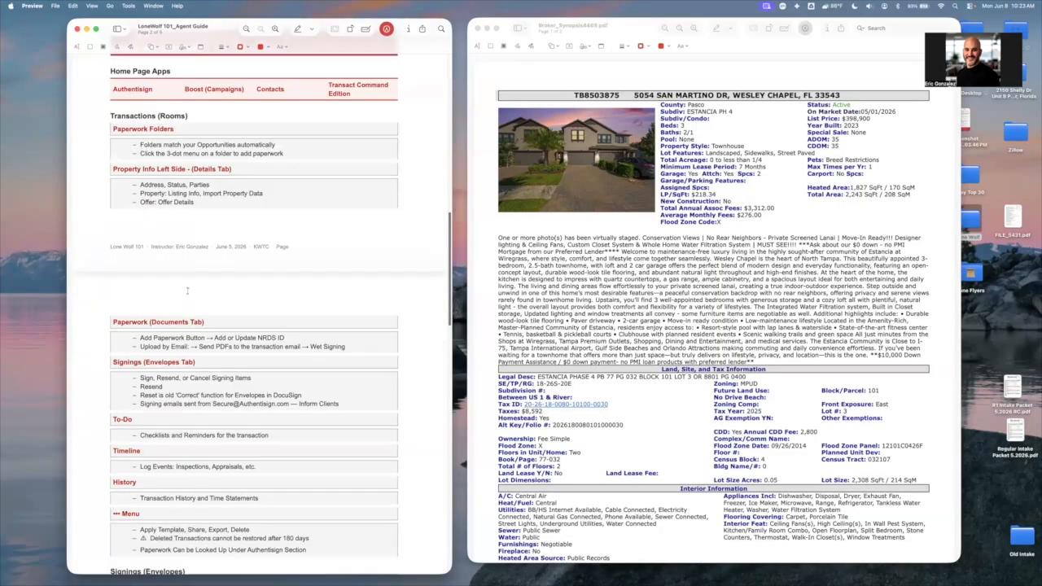
{"action": "scroll", "coordinate": [189, 293], "scroll_direction": "down", "scroll_amount": 8}
{"action": "scroll", "coordinate": [189, 293], "scroll_direction": "down", "scroll_amount": 10}
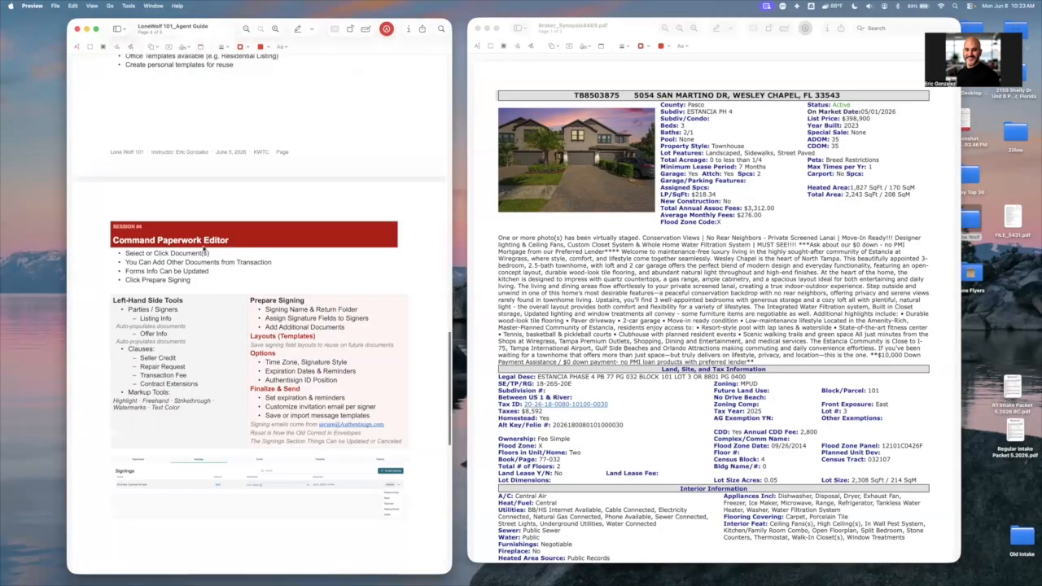
{"action": "scroll", "coordinate": [204, 249], "scroll_direction": "down", "scroll_amount": 2}
{"action": "scroll", "coordinate": [206, 248], "scroll_direction": "down", "scroll_amount": 1}
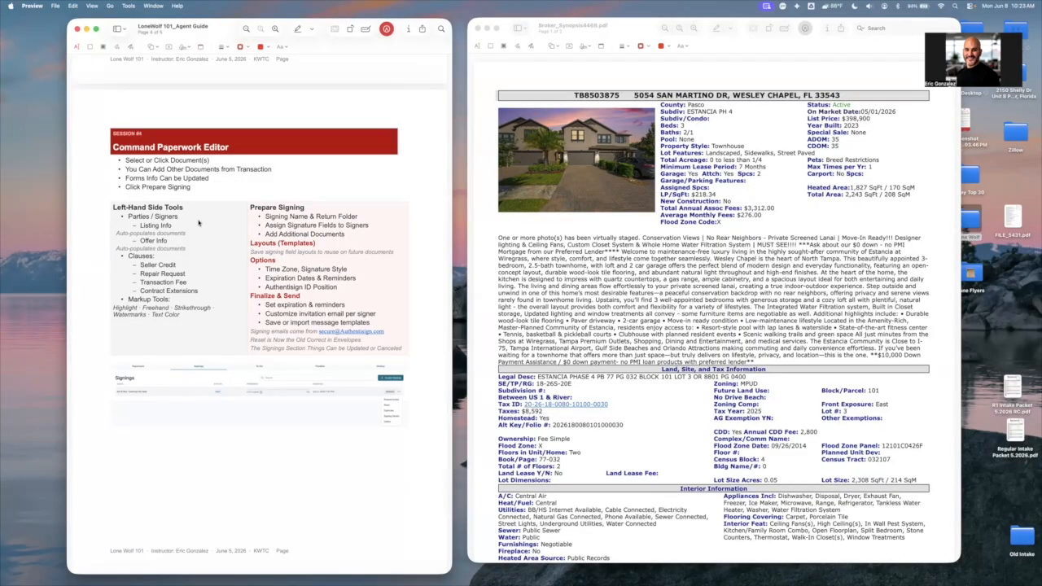
{"action": "scroll", "coordinate": [199, 222], "scroll_direction": "down", "scroll_amount": 1}
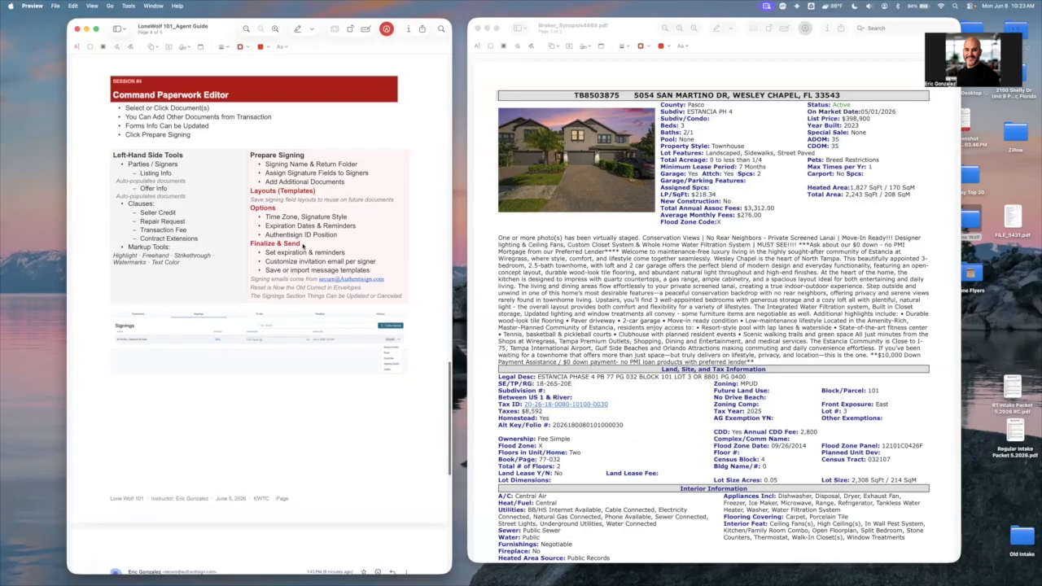
{"action": "scroll", "coordinate": [252, 246], "scroll_direction": "down", "scroll_amount": 10}
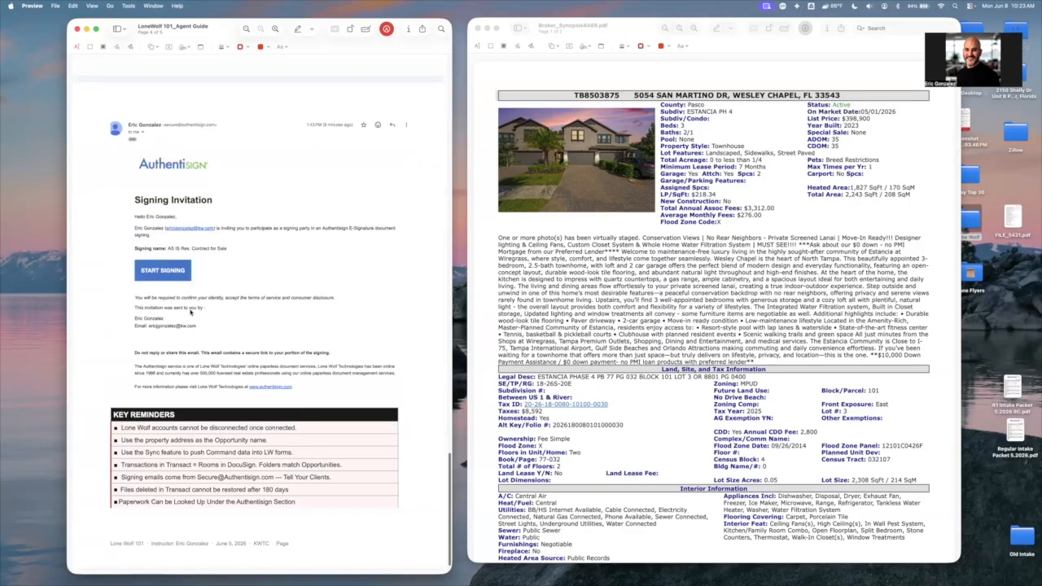
Review the guide's Authentisign signing invitation example and the Prepare Signing section of the Command Paperwork Editor session
{"action": "scroll", "coordinate": [245, 287], "scroll_direction": "up", "scroll_amount": 2}
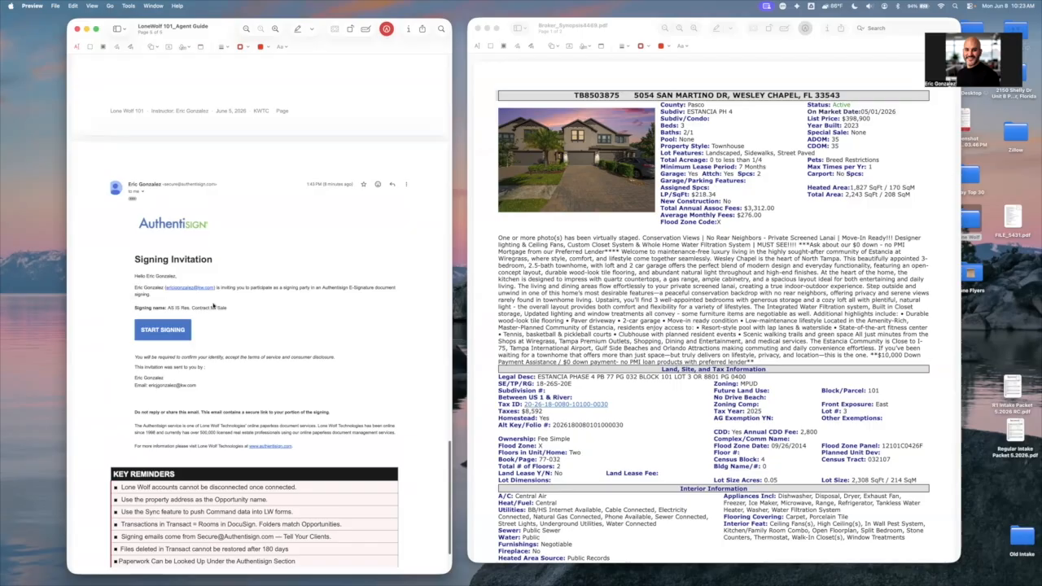
{"action": "scroll", "coordinate": [213, 305], "scroll_direction": "up", "scroll_amount": 8}
{"action": "scroll", "coordinate": [214, 303], "scroll_direction": "down", "scroll_amount": 5}
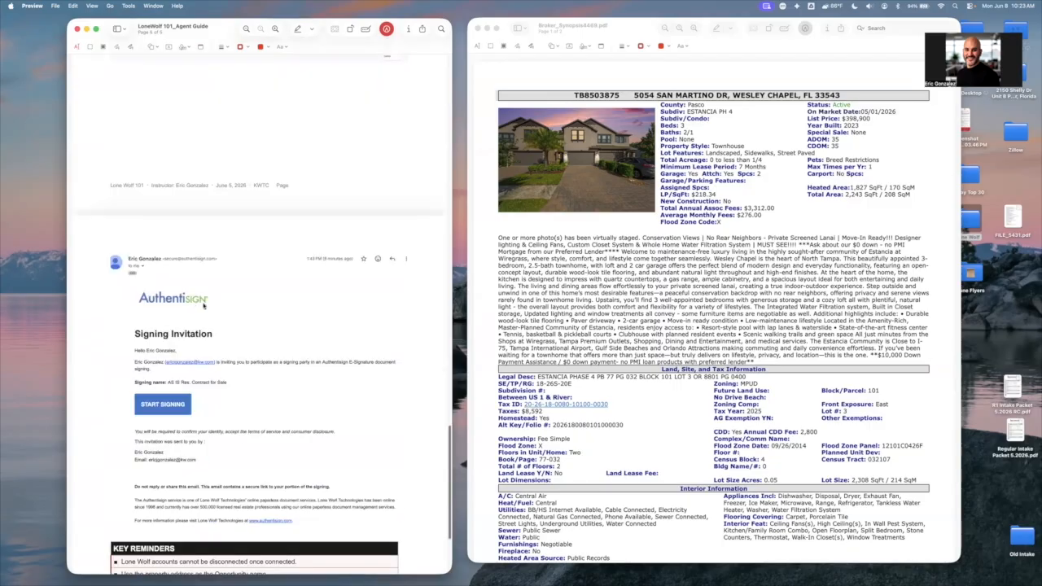
{"action": "scroll", "coordinate": [184, 304], "scroll_direction": "up", "scroll_amount": 9}
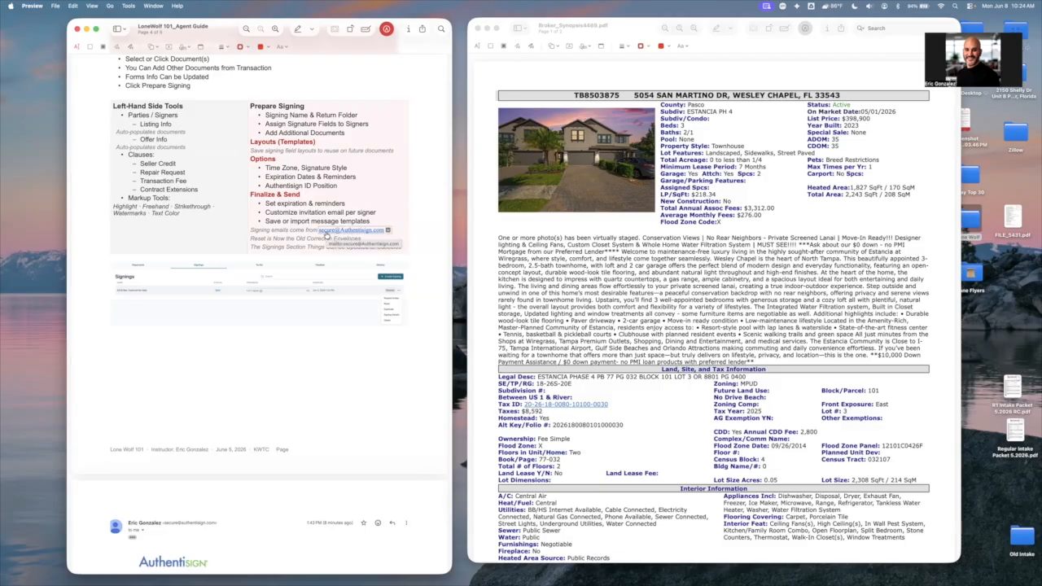
{"action": "scroll", "coordinate": [326, 235], "scroll_direction": "up", "scroll_amount": 2}
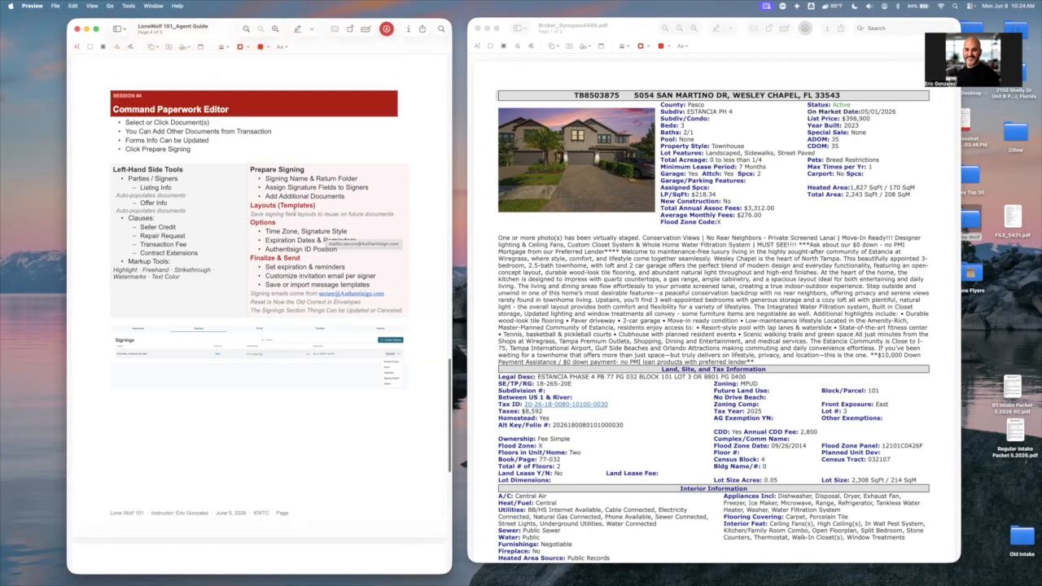
{"action": "scroll", "coordinate": [309, 228], "scroll_direction": "up", "scroll_amount": 10}
{"action": "scroll", "coordinate": [294, 212], "scroll_direction": "up", "scroll_amount": 10}
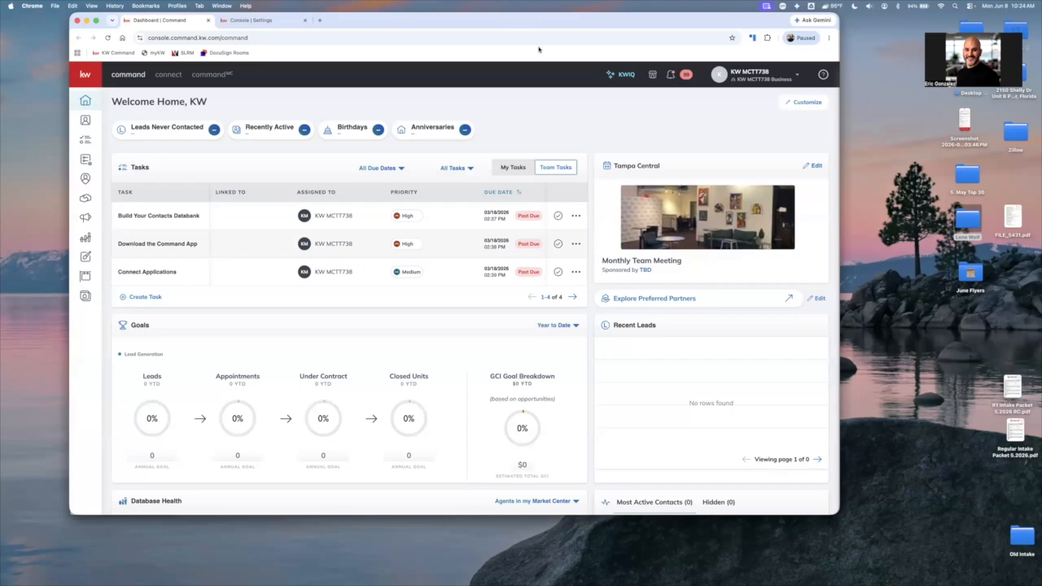
Open the account's Settings from the KW Command dashboard in Chrome to reach the connected applications
{"action": "left_click", "coordinate": [773, 79]}
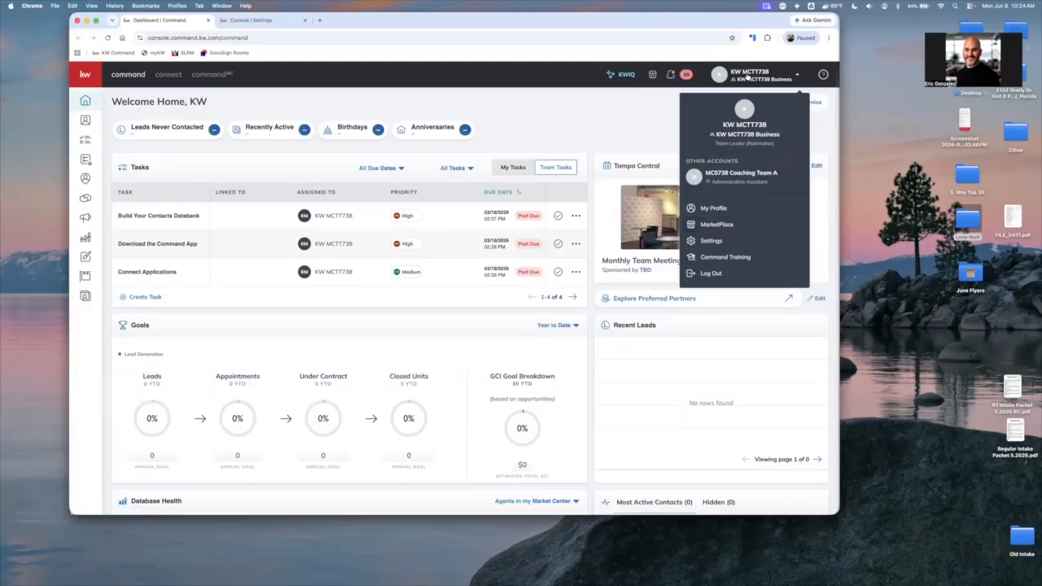
{"action": "left_click", "coordinate": [708, 241]}
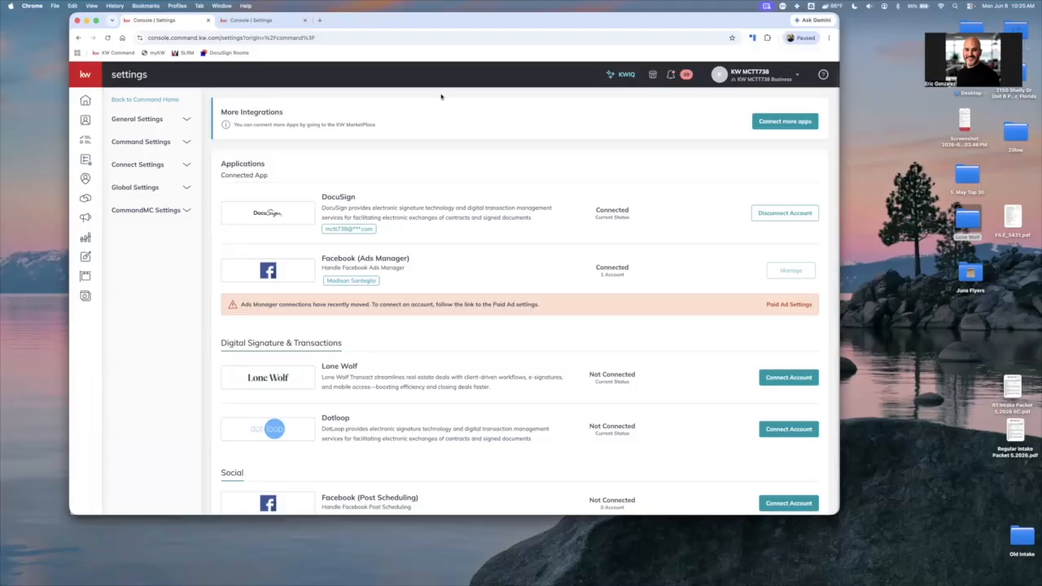
{"action": "key", "text": "super+t"}
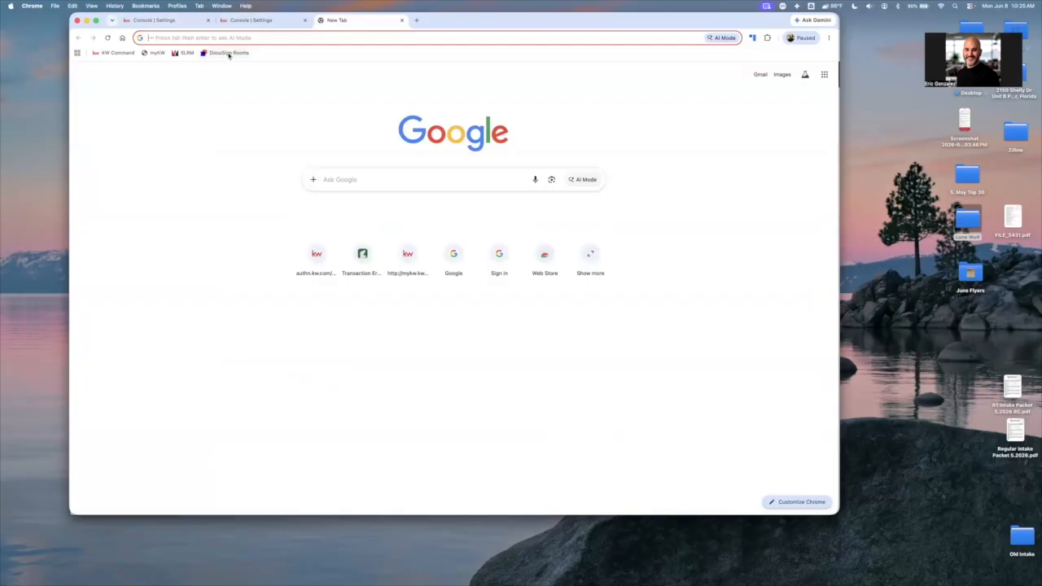
{"action": "left_click", "coordinate": [229, 53]}
{"action": "left_click", "coordinate": [450, 296]}
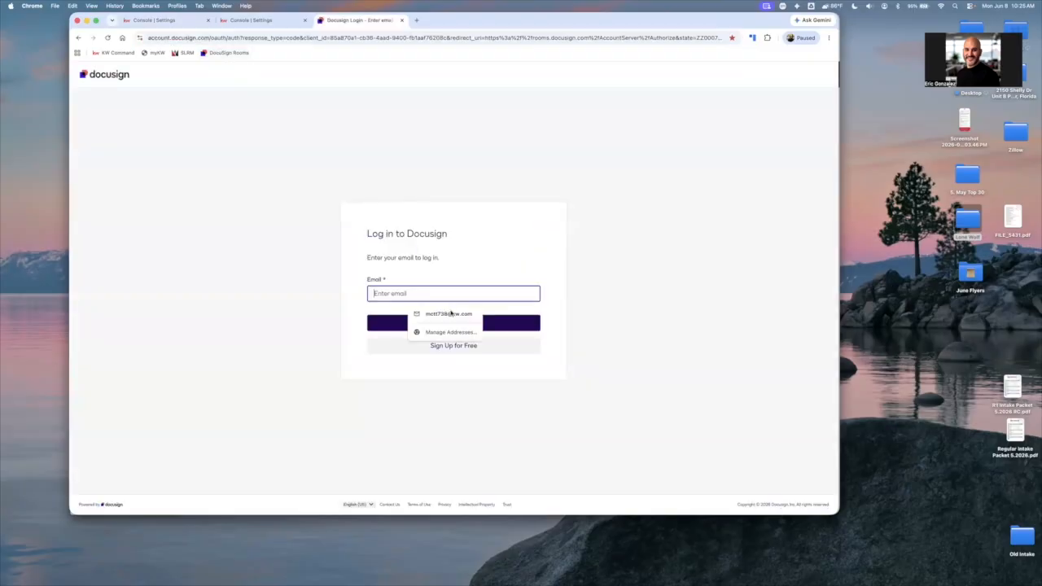
{"action": "left_click", "coordinate": [451, 313]}
{"action": "left_click", "coordinate": [454, 324]}
{"action": "left_click_drag", "start_coordinate": [435, 276], "coordinate": [417, 259]}
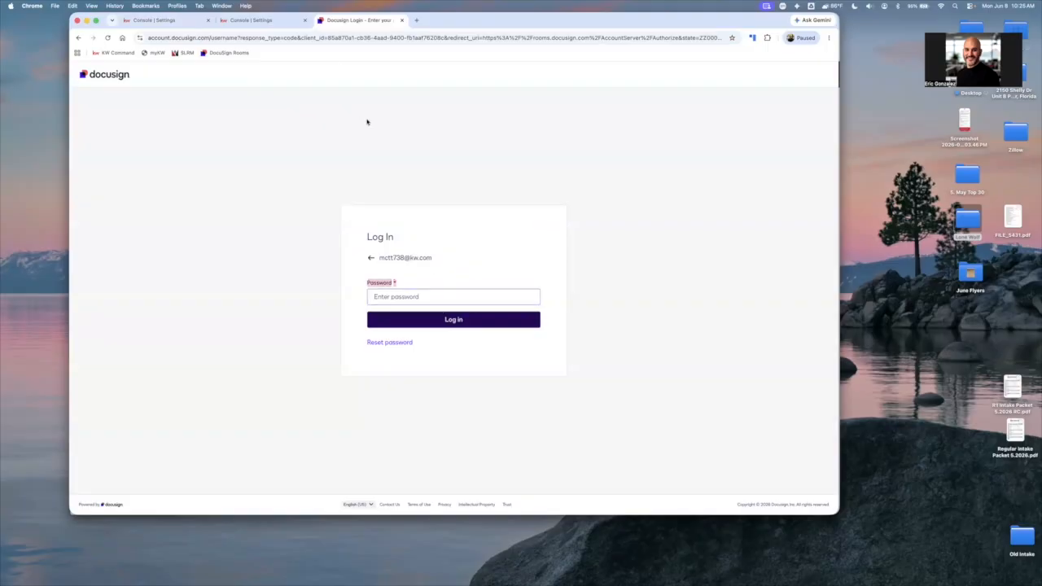
Switch to the Chrome window with the Work profile and open the bookmarked DocuSign Rooms login page in a new tab
{"action": "key", "text": "ctrl+Up"}
{"action": "left_click", "coordinate": [589, 238]}
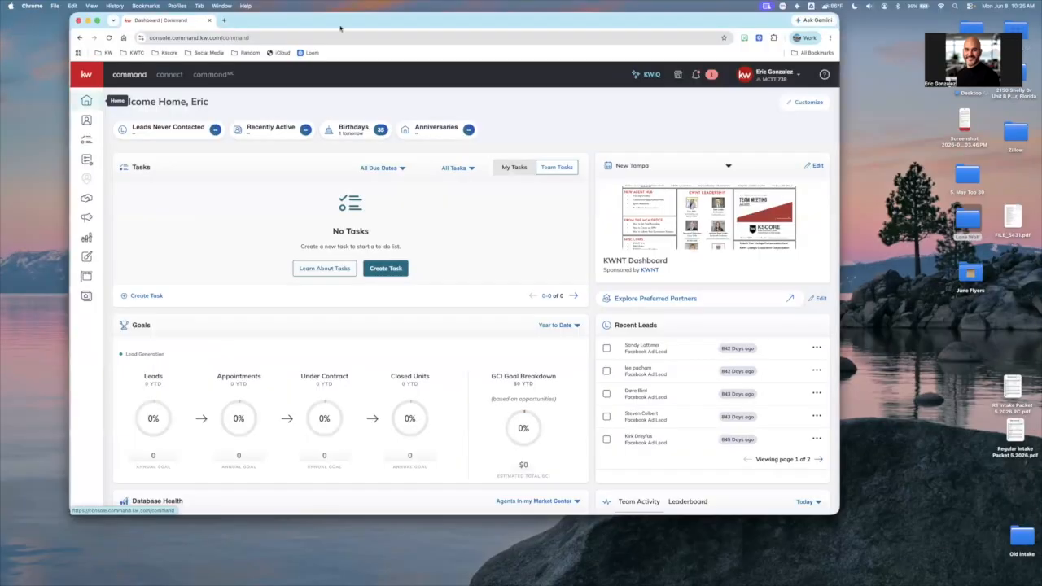
{"action": "key", "text": "super+t"}
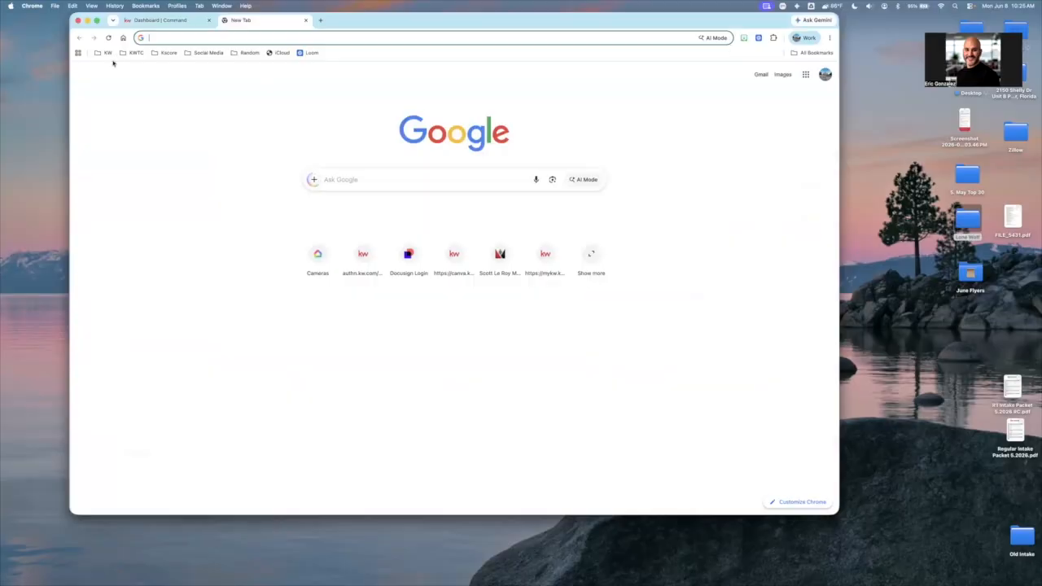
{"action": "left_click", "coordinate": [108, 52]}
{"action": "left_click", "coordinate": [140, 116]}
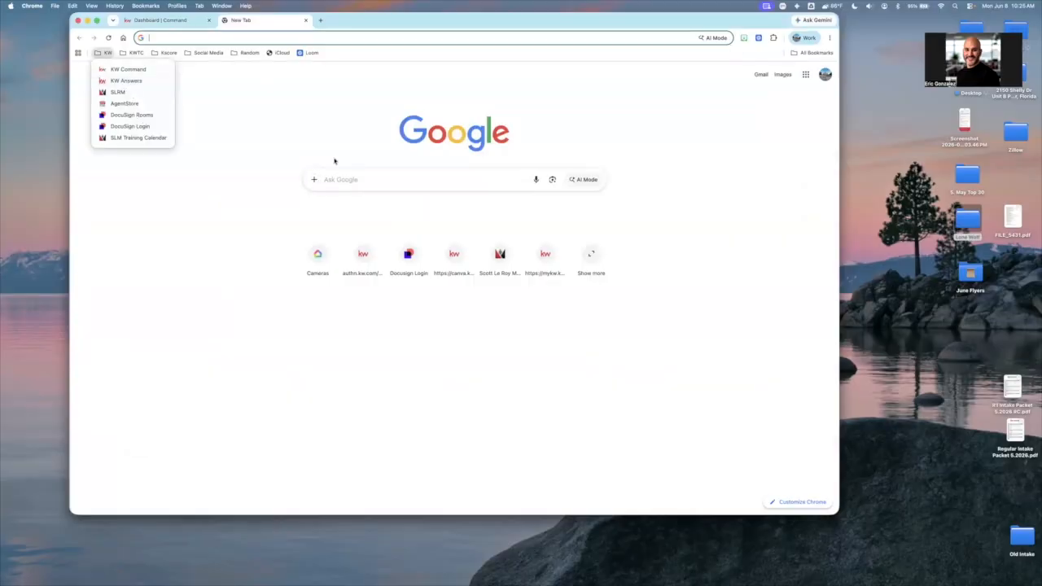
Log in to DocuSign Rooms with the agent's saved e-mail address and account password
{"action": "left_click", "coordinate": [454, 294]}
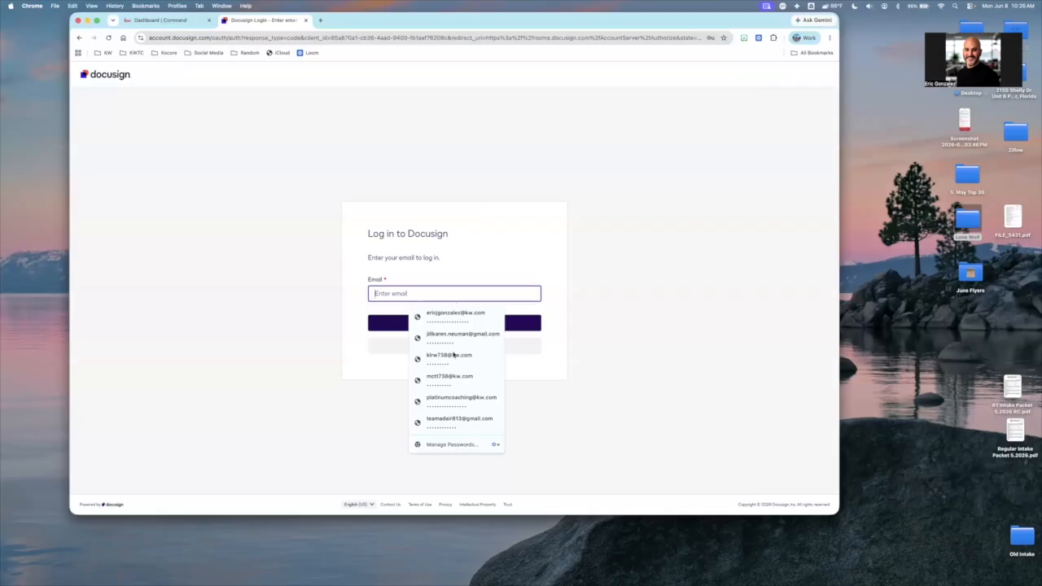
{"action": "left_click", "coordinate": [470, 314]}
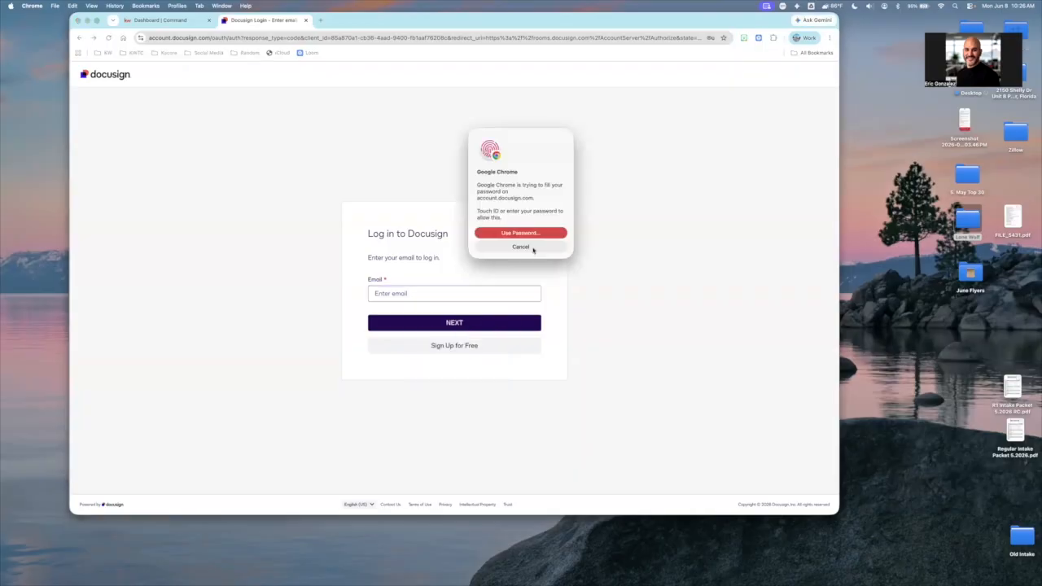
{"action": "left_click", "coordinate": [484, 323]}
{"action": "left_click", "coordinate": [466, 305]}
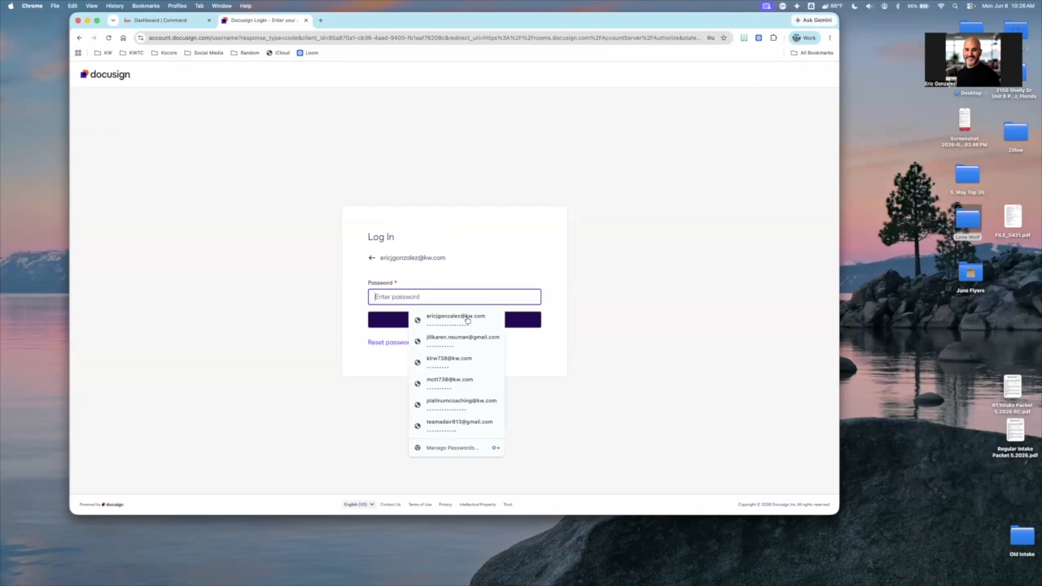
{"action": "left_click", "coordinate": [467, 319]}
{"action": "left_click", "coordinate": [464, 321]}
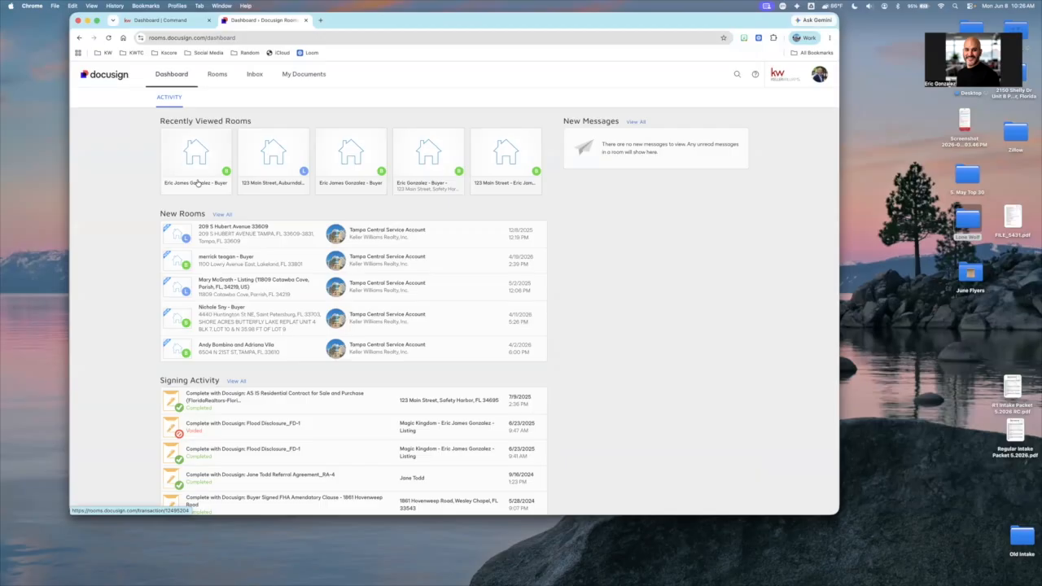
Open the first recently viewed buyer room and export its room summary as a PDF
{"action": "left_click", "coordinate": [197, 183]}
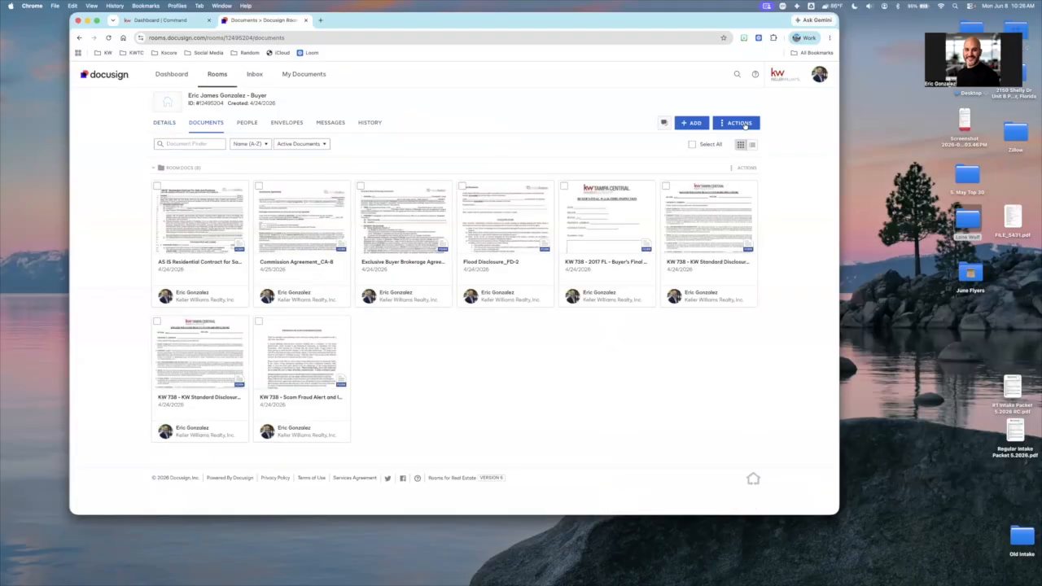
{"action": "left_click", "coordinate": [746, 123]}
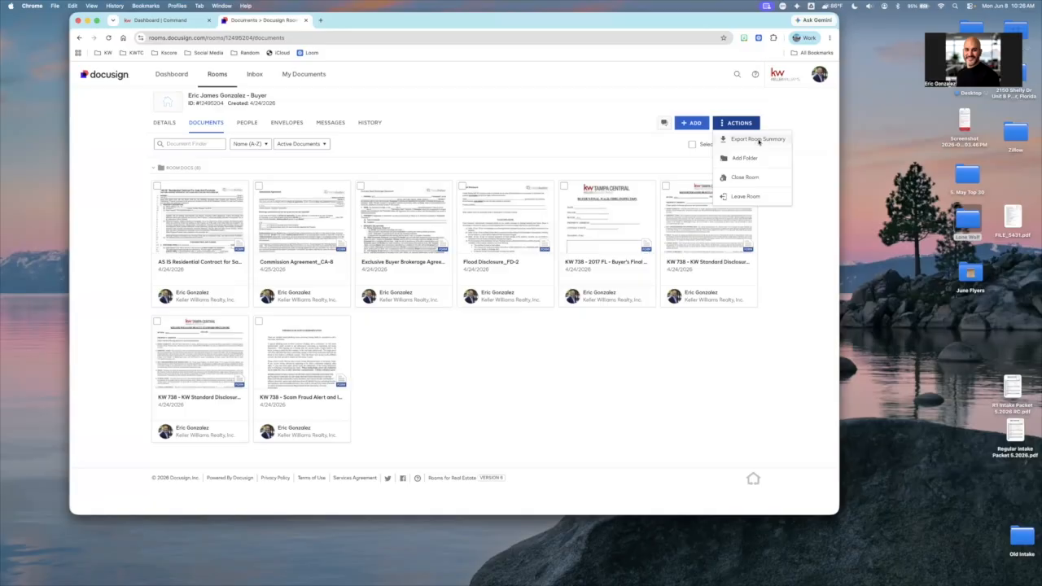
{"action": "left_click", "coordinate": [756, 140]}
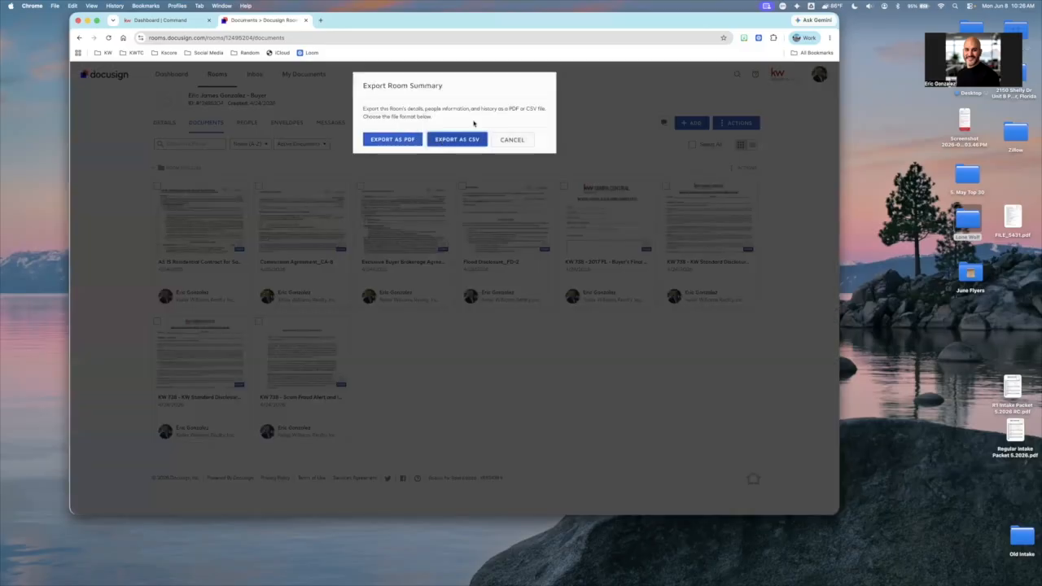
{"action": "left_click", "coordinate": [394, 140]}
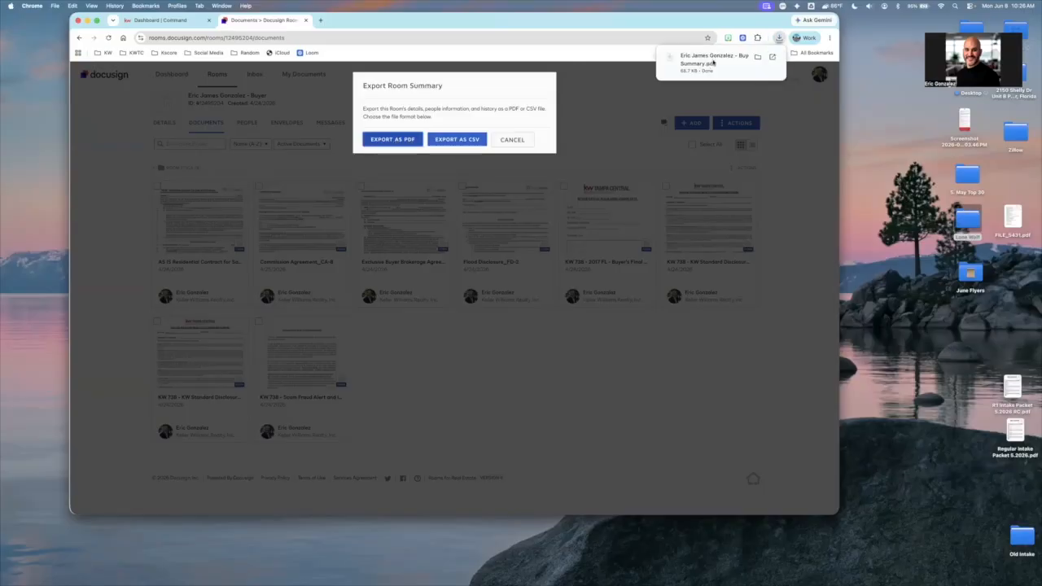
Open the exported room summary PDF from the Downloads folder in a new Finder window
{"action": "mouse_move", "coordinate": [822, 562]}
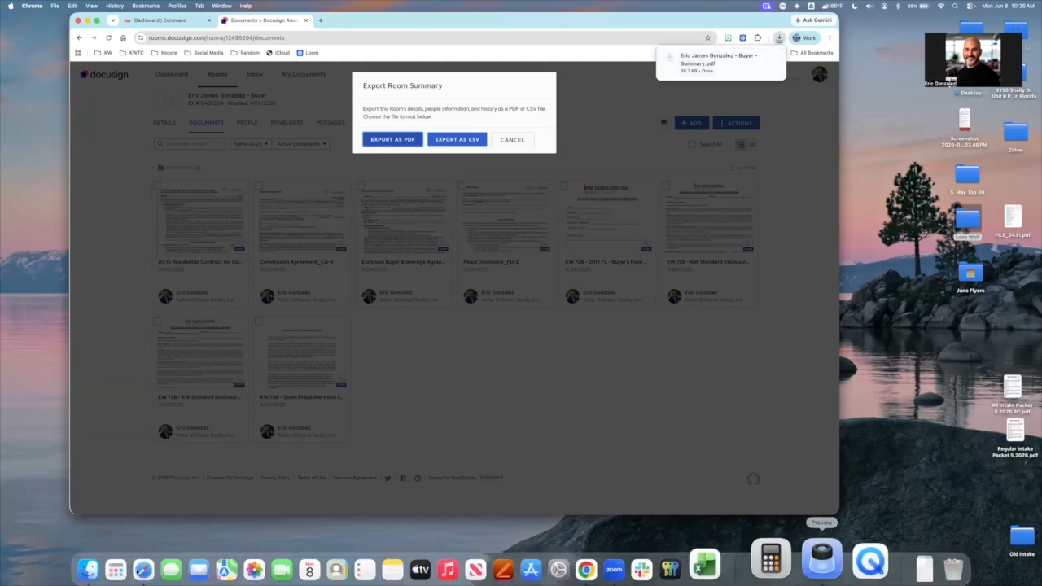
{"action": "right_click", "coordinate": [132, 556]}
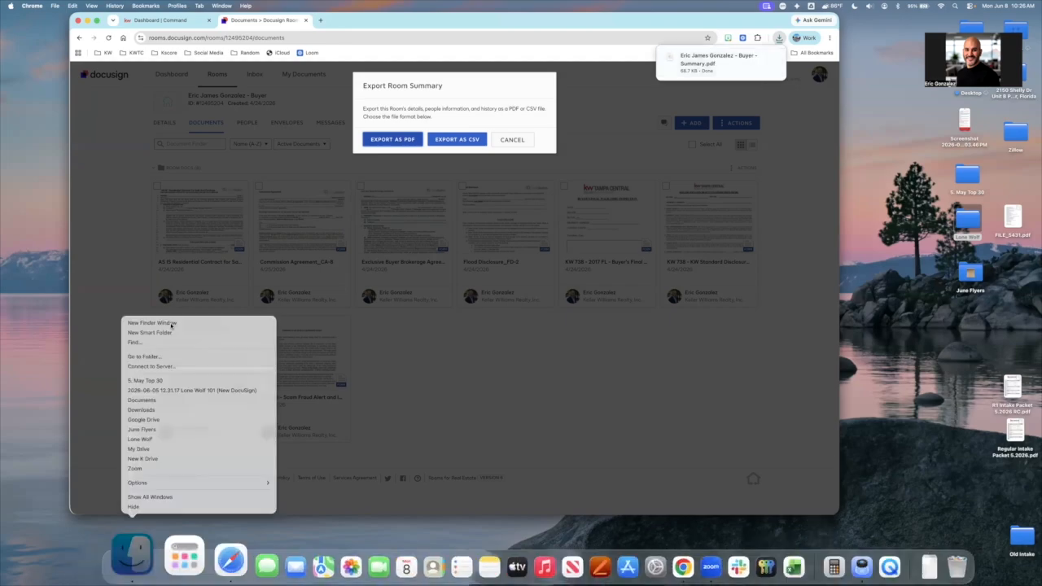
{"action": "left_click", "coordinate": [177, 323]}
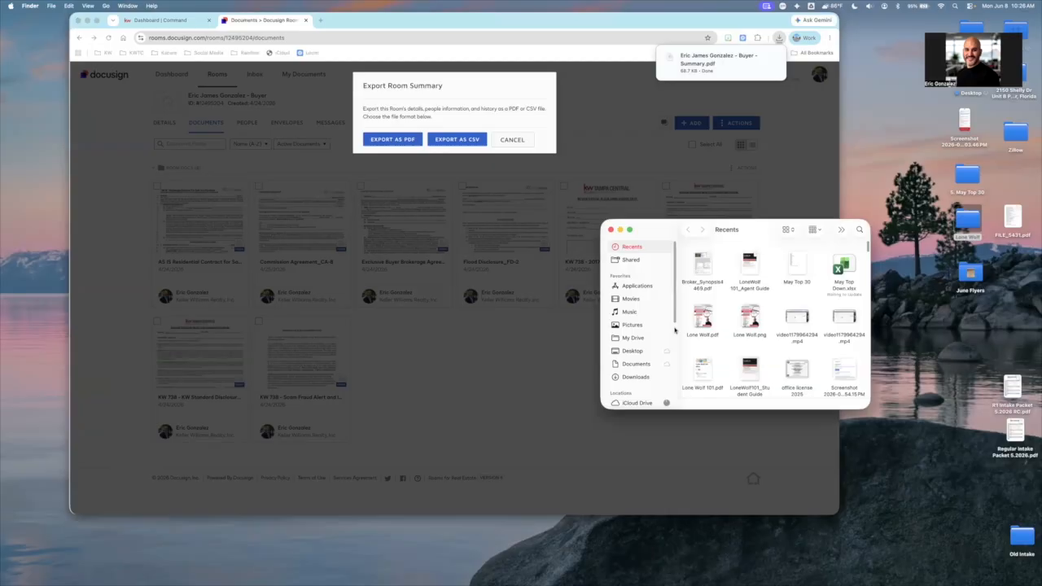
{"action": "left_click", "coordinate": [633, 376]}
{"action": "scroll", "coordinate": [721, 336], "scroll_direction": "down", "scroll_amount": 1}
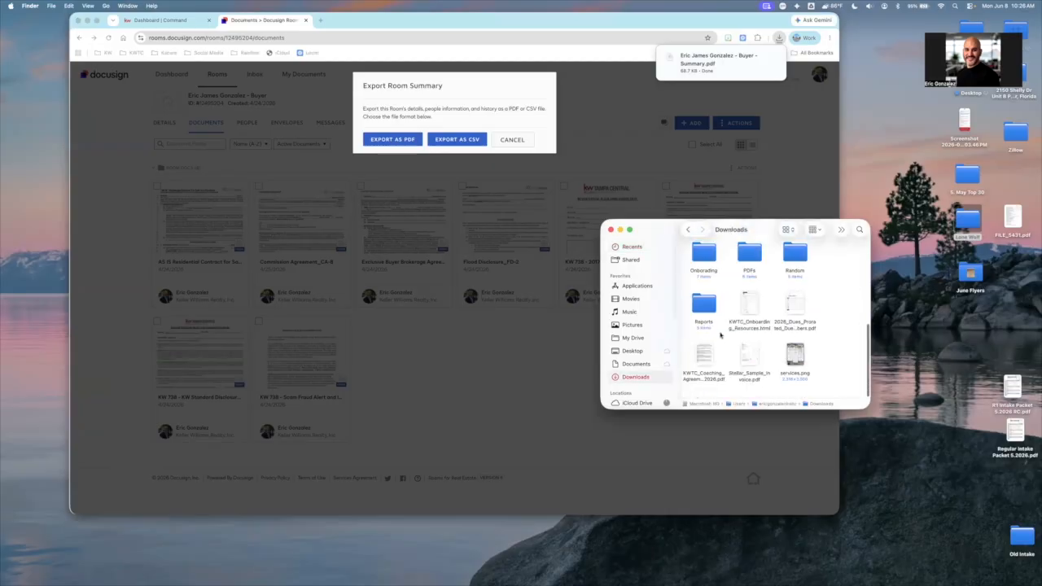
{"action": "scroll", "coordinate": [721, 337], "scroll_direction": "up", "scroll_amount": 2}
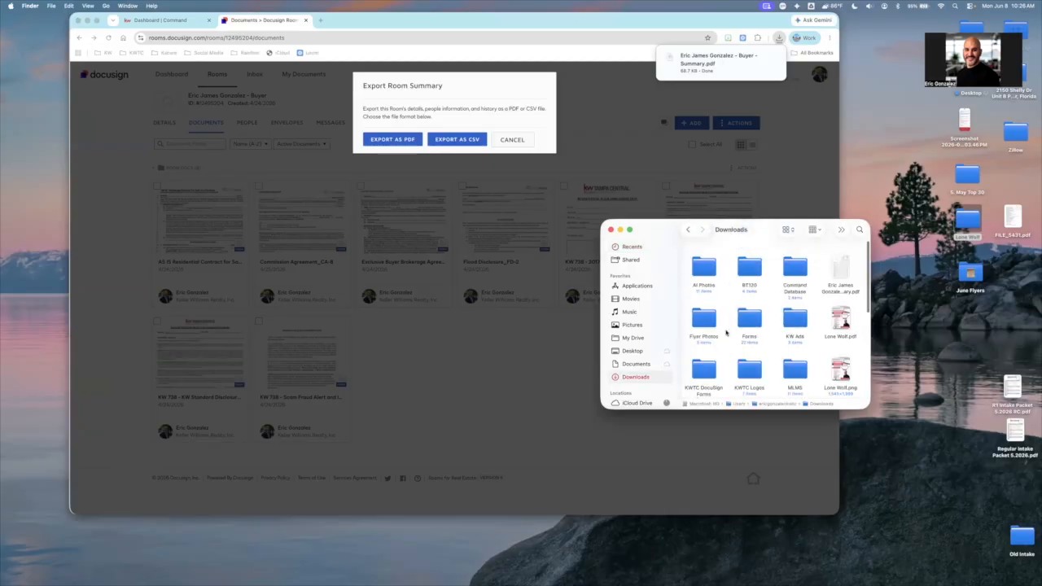
{"action": "double_click", "coordinate": [839, 257]}
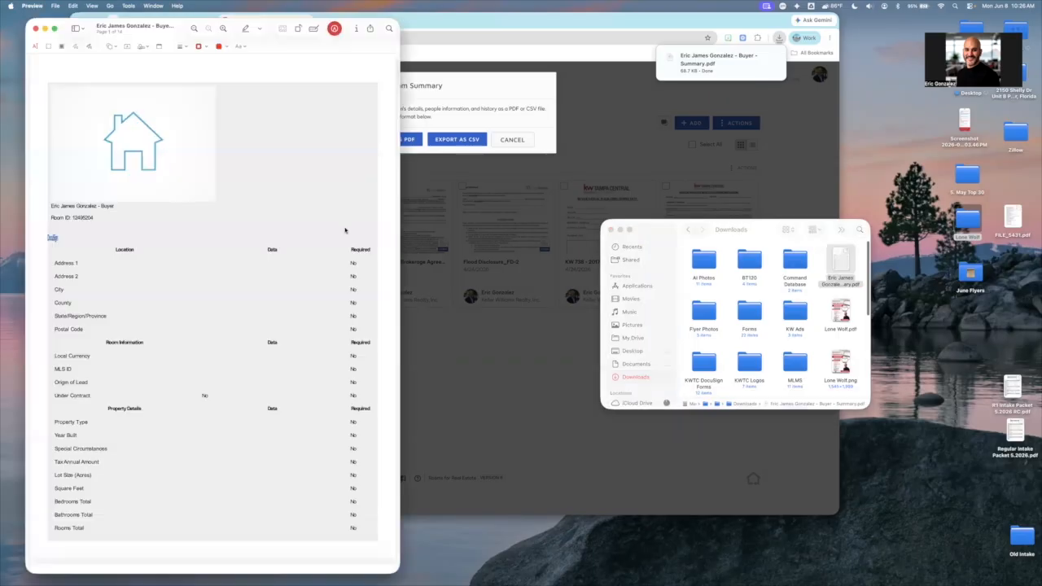
Look through the pages of the room summary PDF and close it
{"action": "scroll", "coordinate": [344, 230], "scroll_direction": "down", "scroll_amount": 20}
{"action": "scroll", "coordinate": [344, 230], "scroll_direction": "down", "scroll_amount": 15}
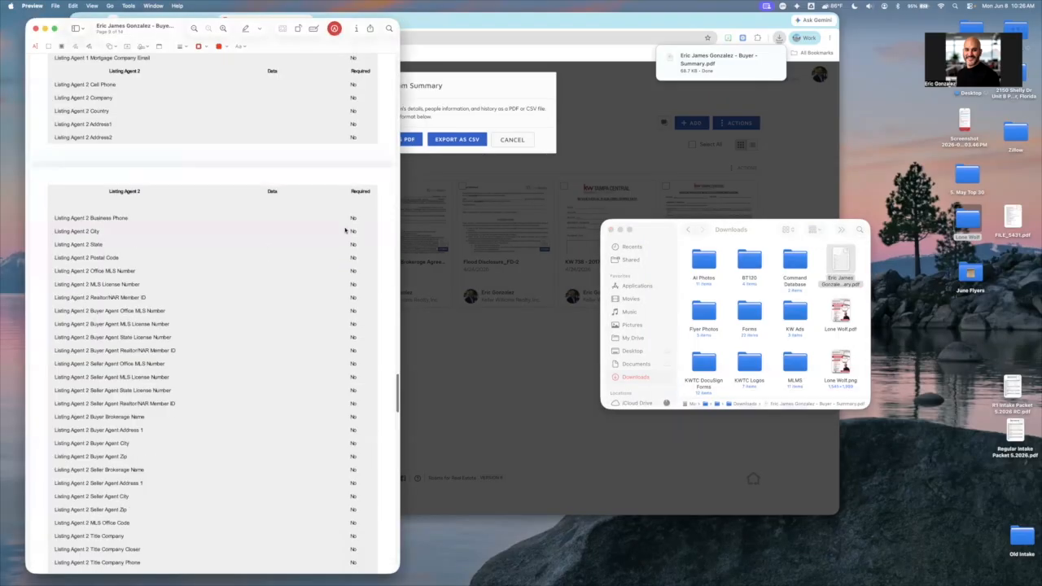
{"action": "scroll", "coordinate": [344, 230], "scroll_direction": "down", "scroll_amount": 10}
{"action": "scroll", "coordinate": [325, 212], "scroll_direction": "up", "scroll_amount": 20}
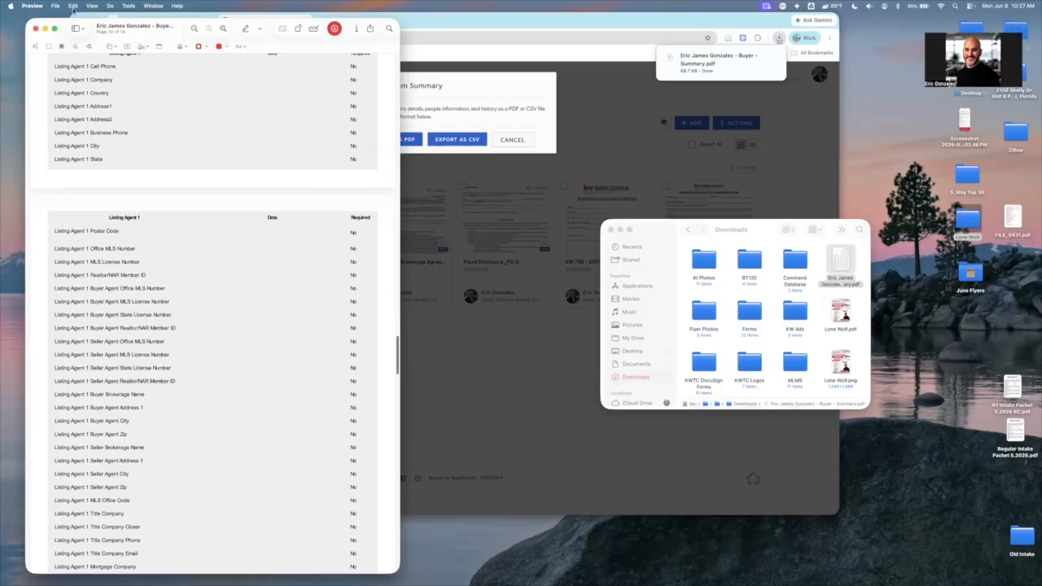
{"action": "left_click", "coordinate": [35, 29]}
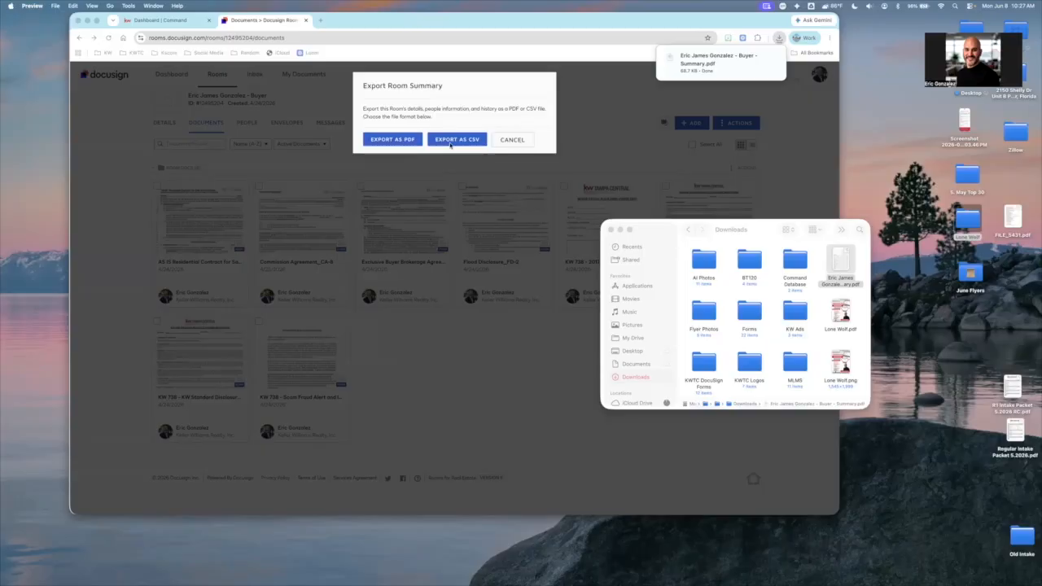
Dismiss the room summary export and select all eight documents in the buyer room
{"action": "left_click", "coordinate": [170, 200]}
{"action": "left_click", "coordinate": [156, 189]}
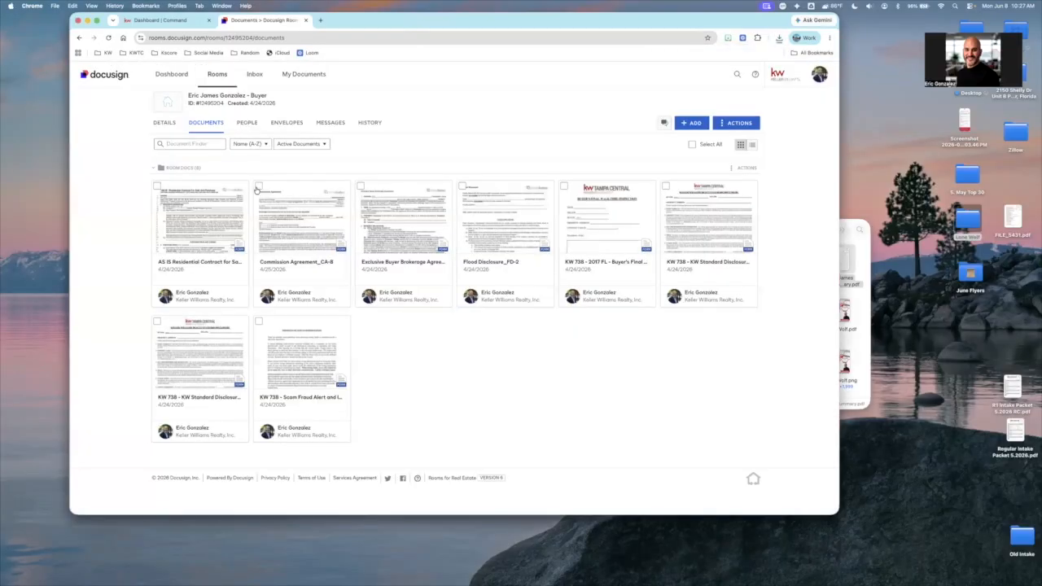
{"action": "left_click", "coordinate": [258, 187]}
{"action": "left_click", "coordinate": [361, 187]}
{"action": "left_click", "coordinate": [462, 187]}
{"action": "left_click", "coordinate": [565, 187]}
{"action": "left_click", "coordinate": [666, 187]}
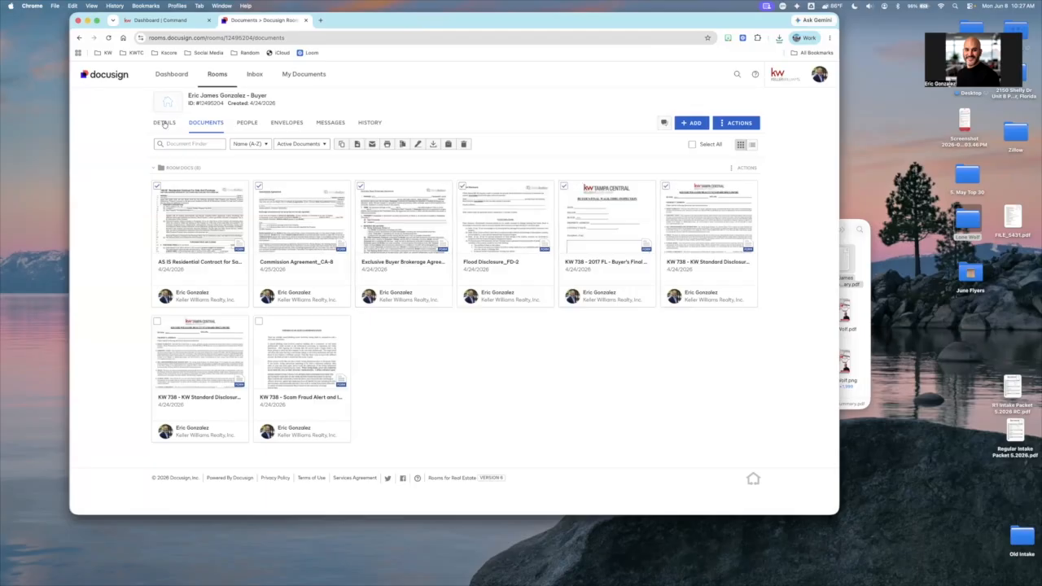
{"action": "left_click", "coordinate": [157, 322]}
{"action": "left_click", "coordinate": [259, 323]}
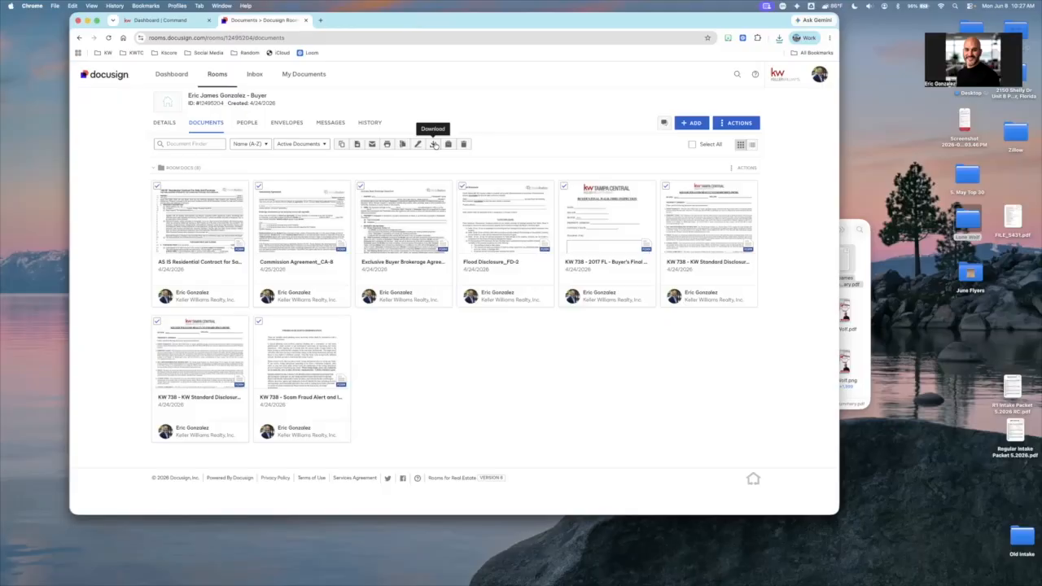
Switch to the Chrome window with the KW Command settings and start connecting the Lone Wolf account
{"action": "left_click", "coordinate": [820, 75]}
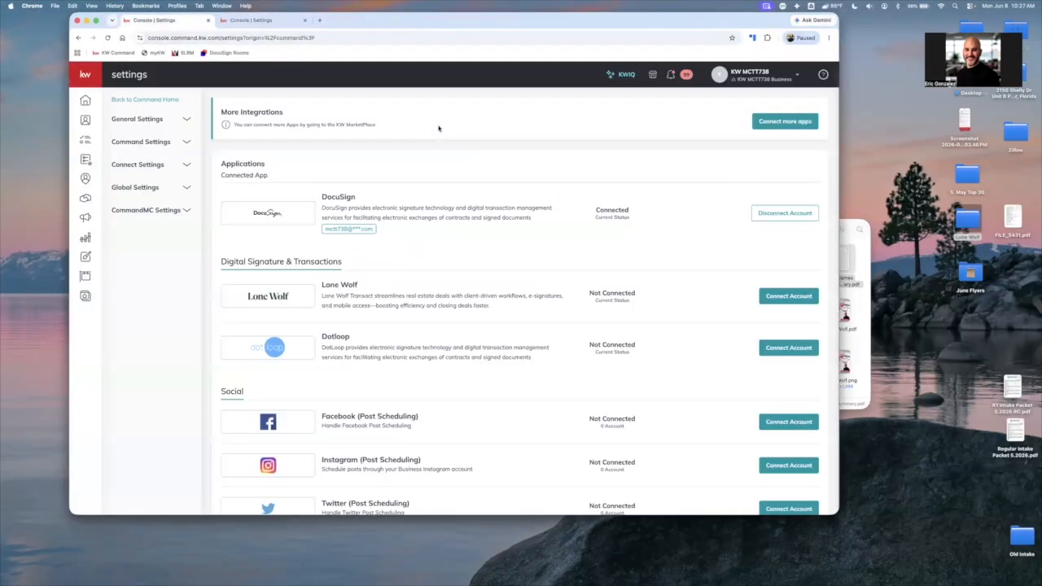
{"action": "scroll", "coordinate": [453, 195], "scroll_direction": "down", "scroll_amount": 2}
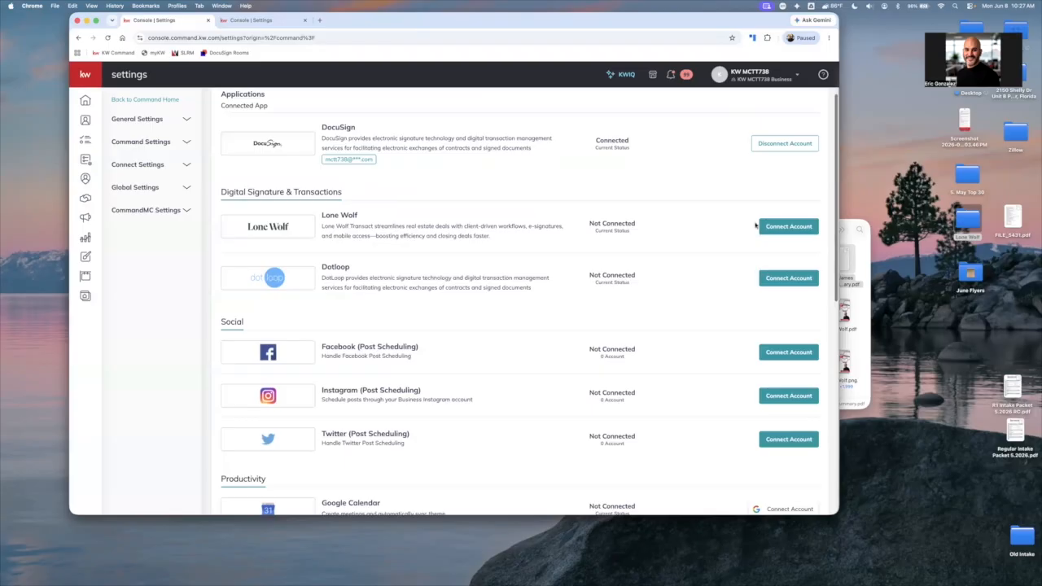
{"action": "left_click", "coordinate": [811, 228]}
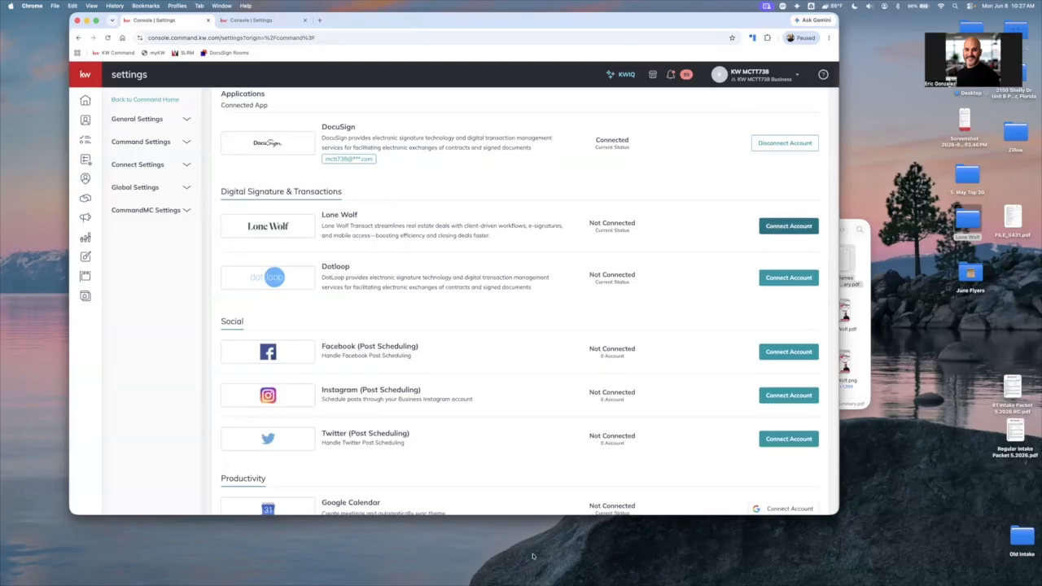
{"action": "left_click", "coordinate": [774, 227]}
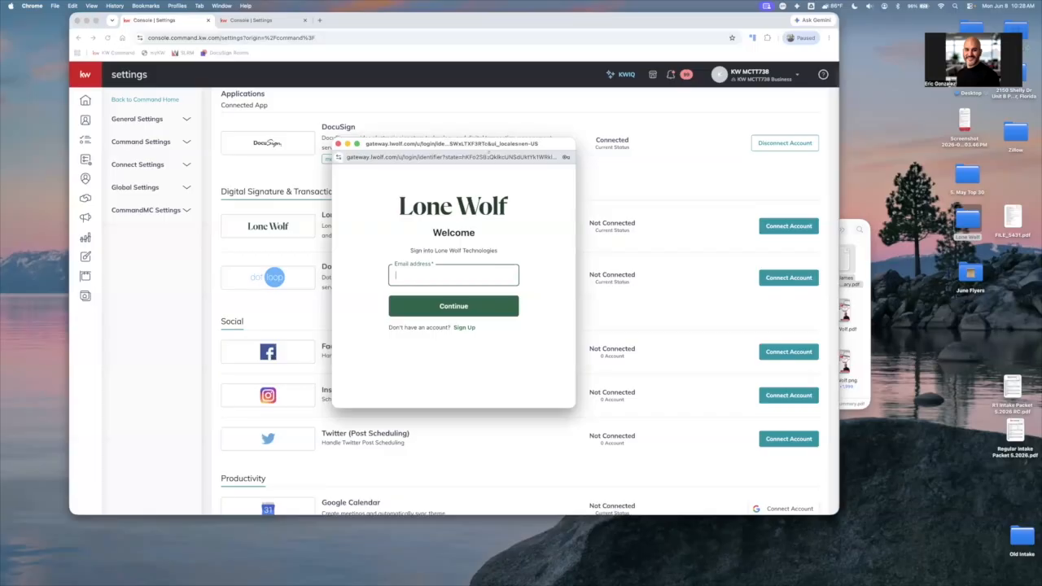
Fill in the account's saved e-mail address in the Lone Wolf sign-in form and reposition the sign-in window
{"action": "left_click", "coordinate": [436, 274]}
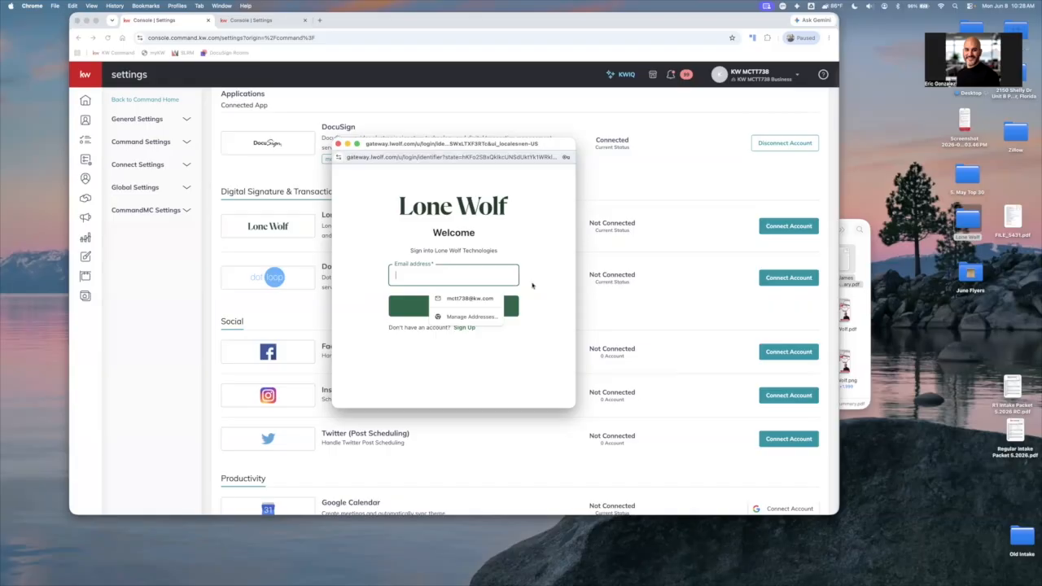
{"action": "key", "text": "Down"}
{"action": "key", "text": "Return"}
{"action": "left_click", "coordinate": [532, 286]}
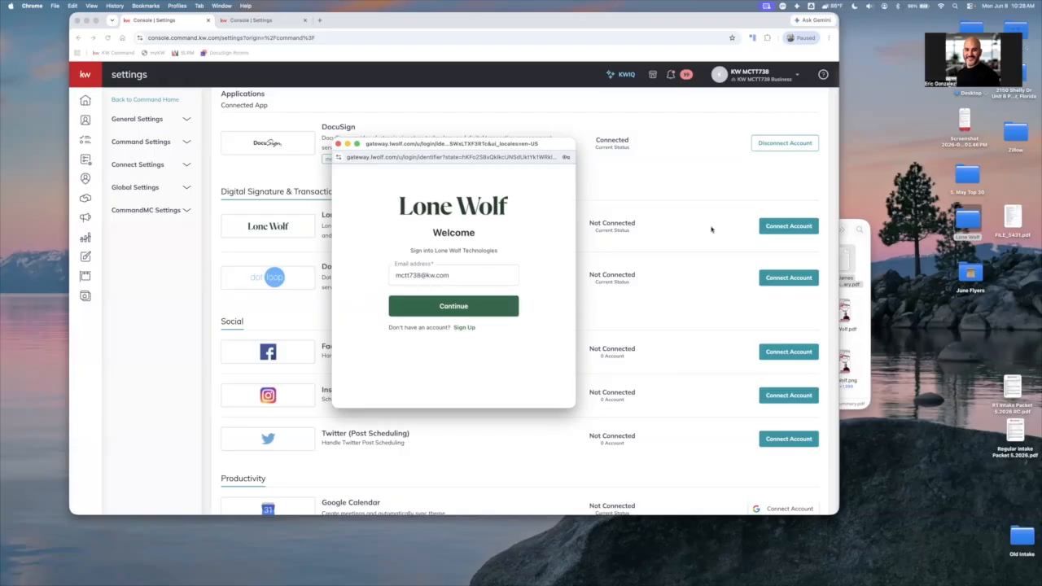
{"action": "scroll", "coordinate": [710, 228], "scroll_direction": "down", "scroll_amount": 1}
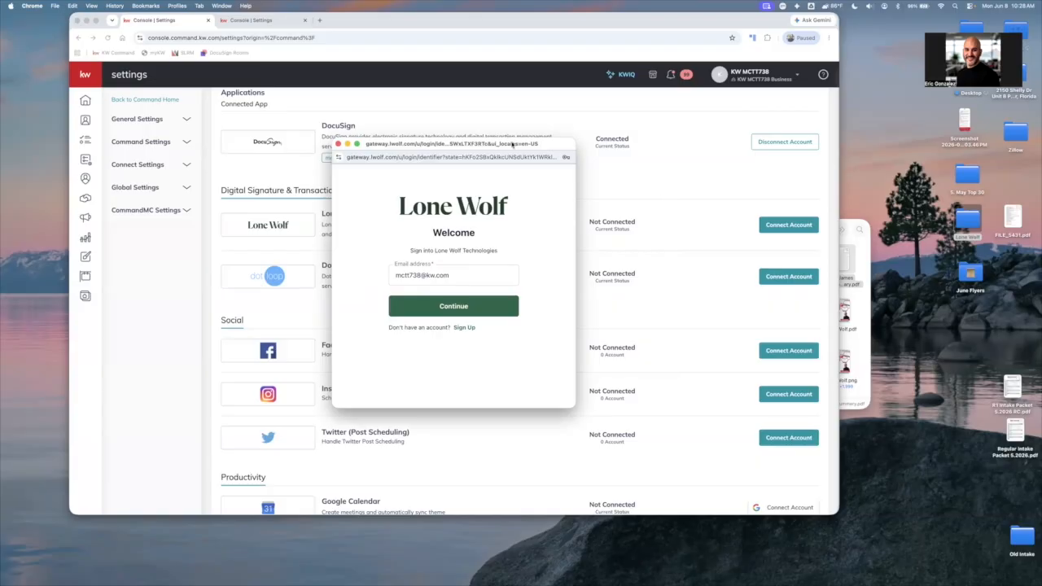
{"action": "left_click_drag", "start_coordinate": [513, 144], "coordinate": [523, 194]}
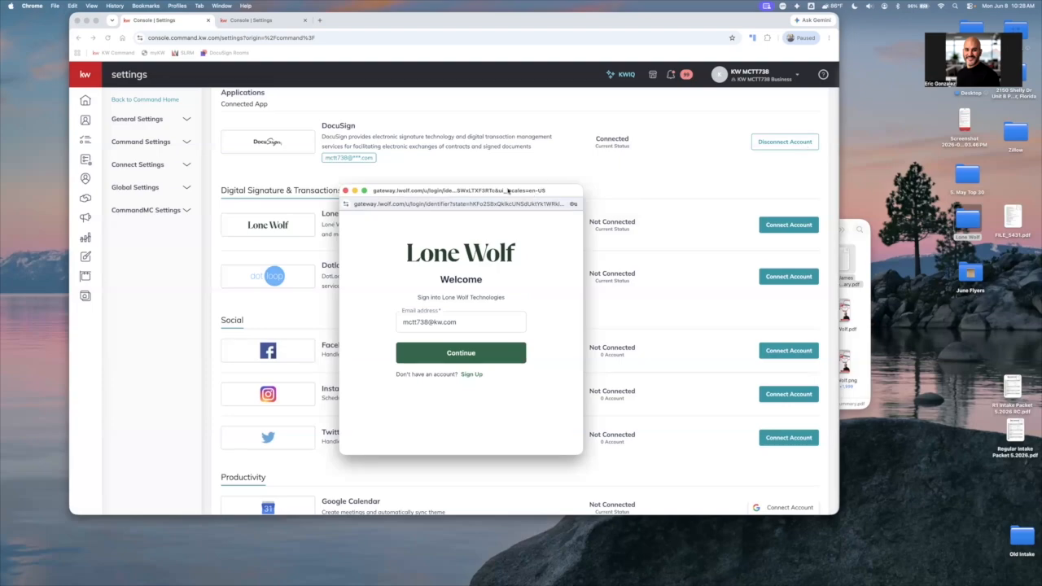
{"action": "left_click_drag", "start_coordinate": [508, 192], "coordinate": [507, 130]}
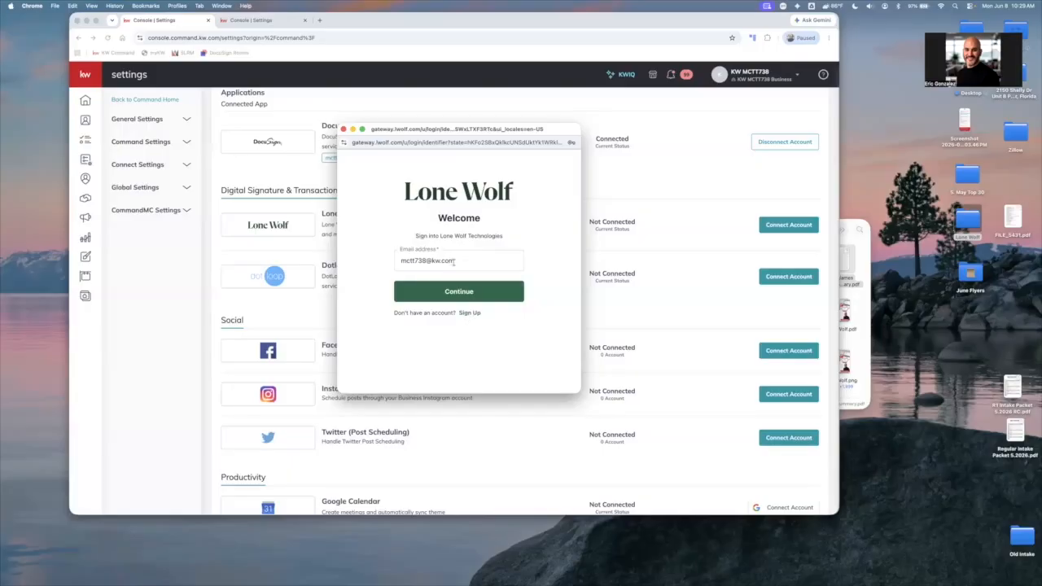
Switch to Lone Wolf account sign-up and submit the account's e-mail address
{"action": "left_click", "coordinate": [470, 314]}
{"action": "left_click", "coordinate": [455, 262]}
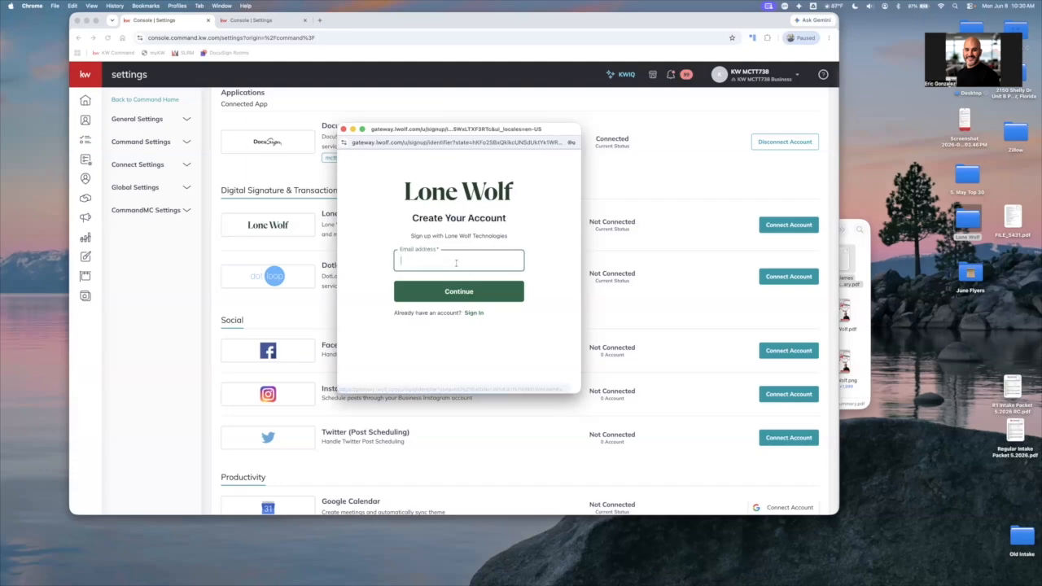
{"action": "left_click", "coordinate": [461, 260]}
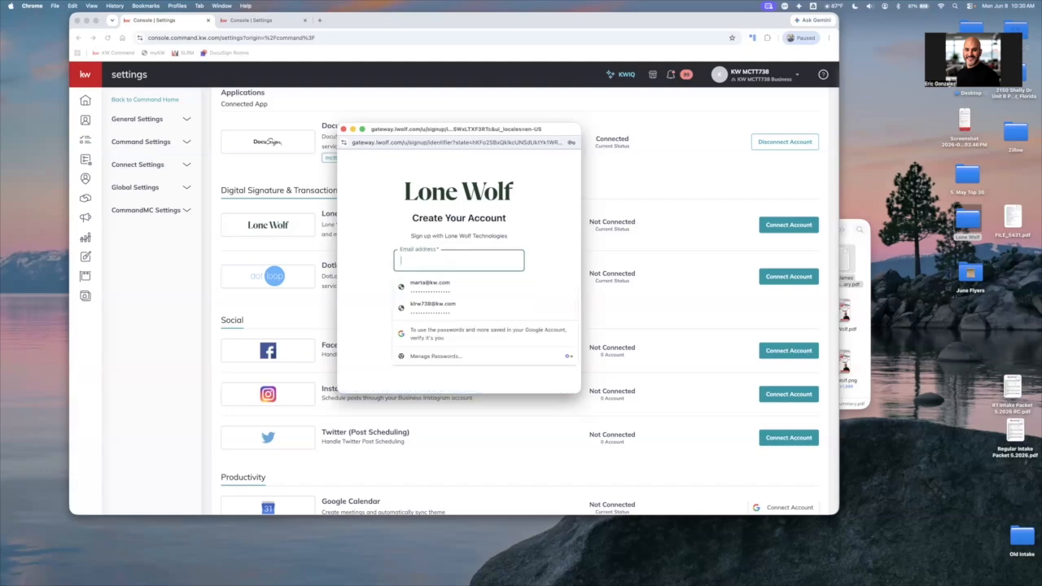
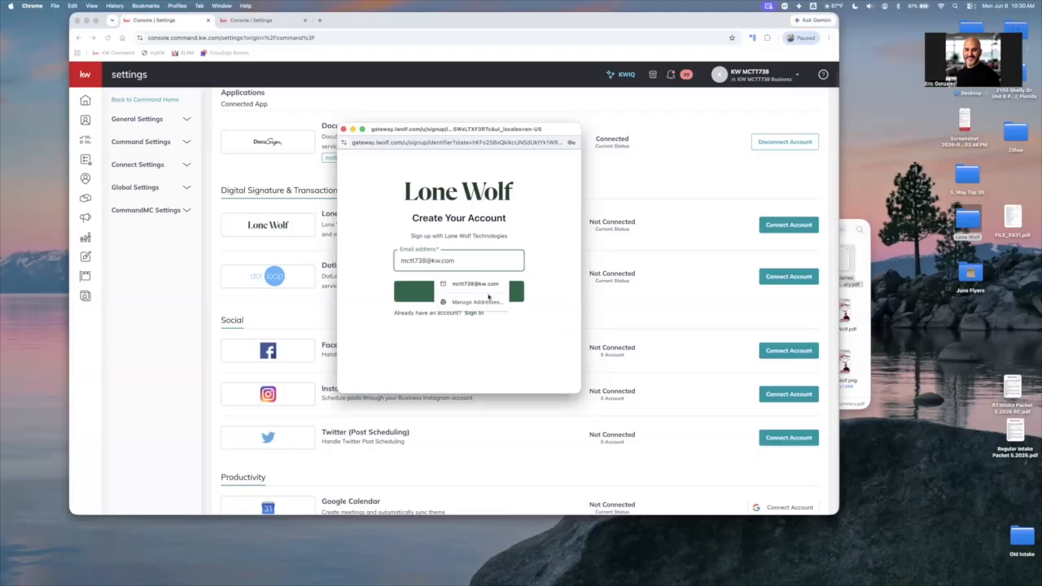
{"action": "left_click", "coordinate": [489, 297]}
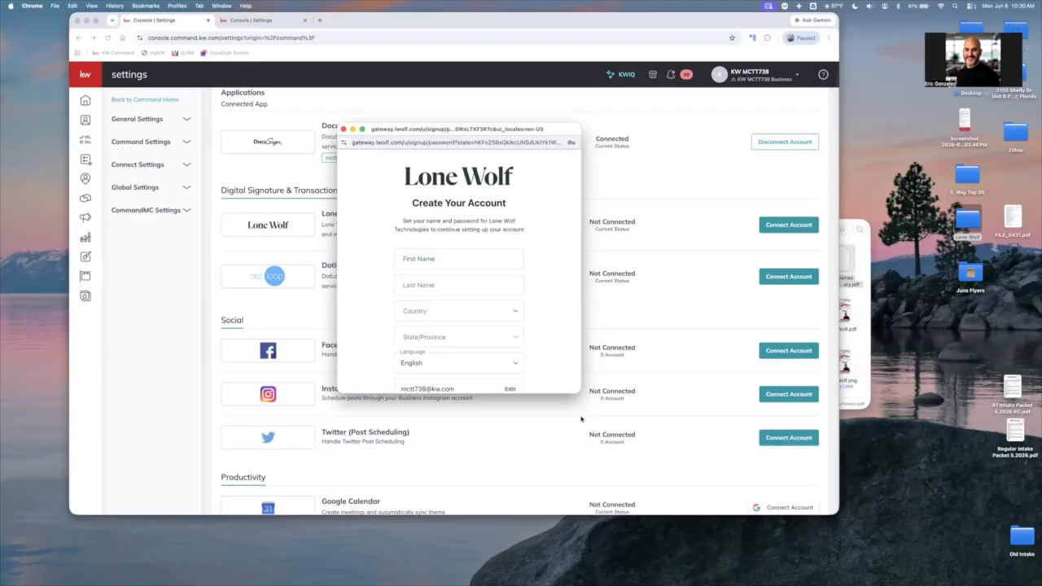
Enlarge the Lone Wolf sign-up window to fit the form and take a screenshot of it
{"action": "left_click_drag", "start_coordinate": [576, 392], "coordinate": [572, 502]}
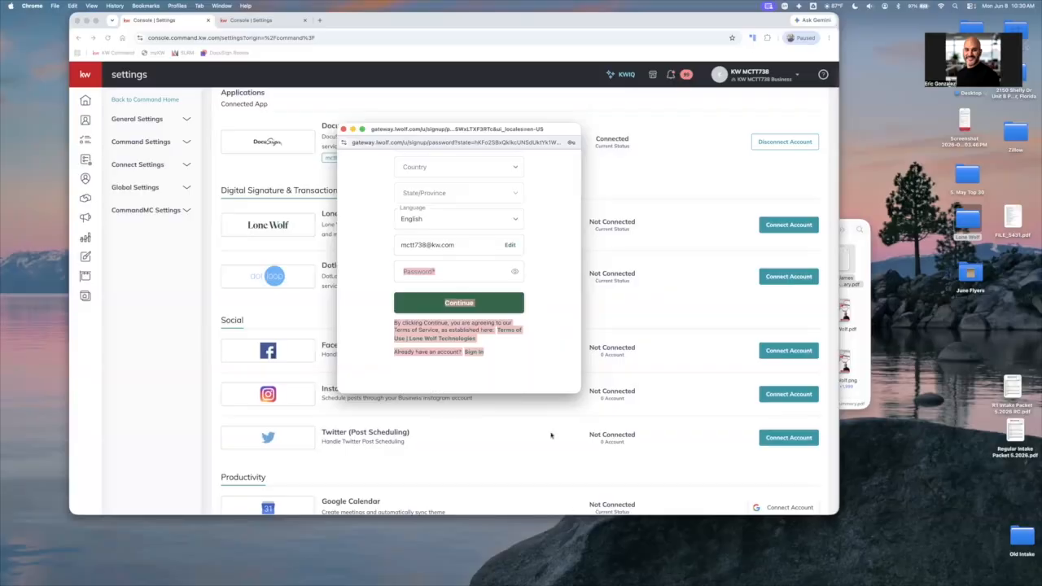
{"action": "scroll", "coordinate": [545, 429], "scroll_direction": "down", "scroll_amount": 1}
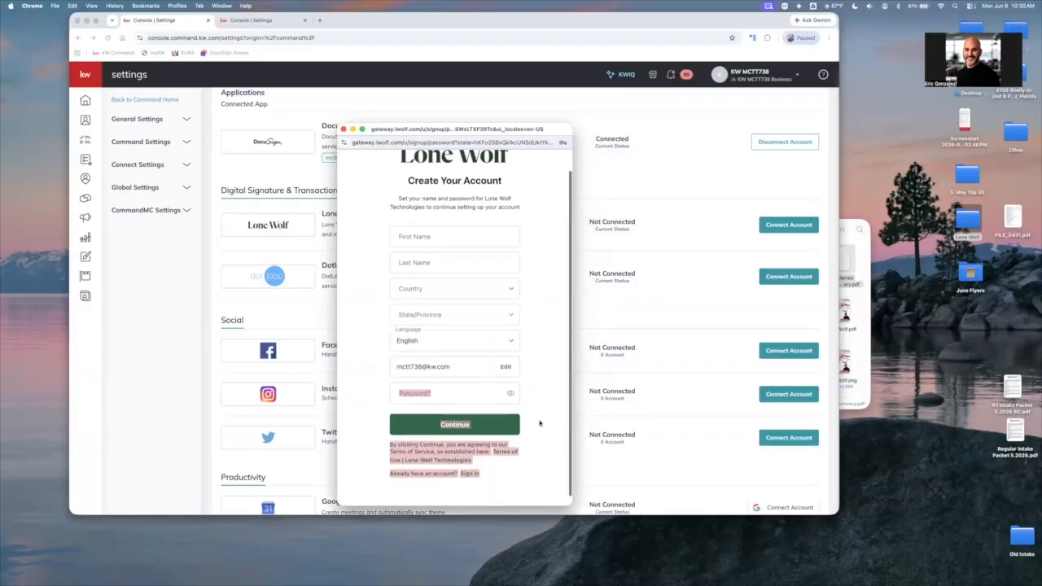
{"action": "left_click", "coordinate": [540, 424]}
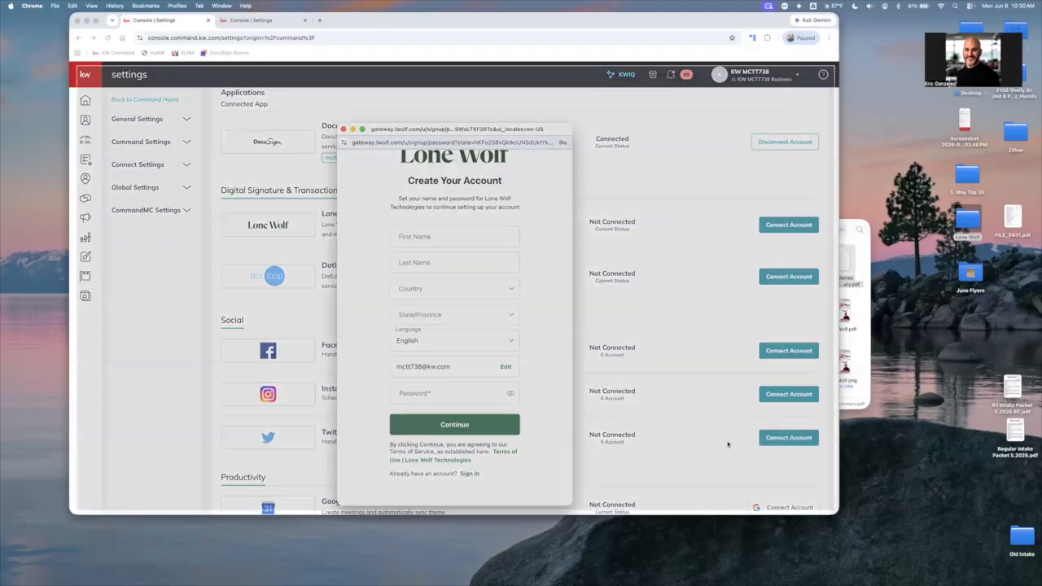
{"action": "left_click", "coordinate": [728, 443]}
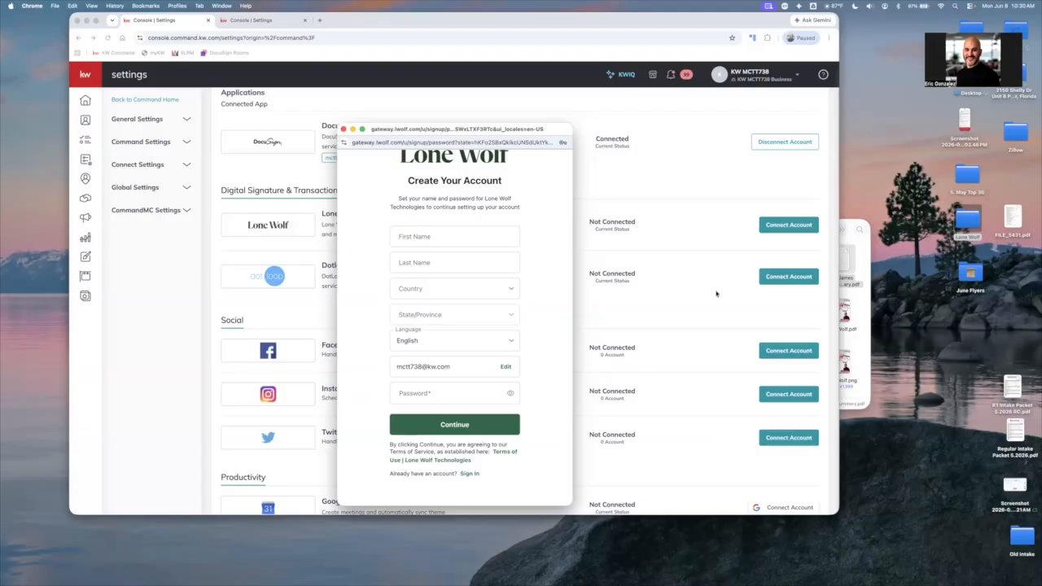
Enter the agent's first and last name in the Lone Wolf sign-up form
{"action": "left_click", "coordinate": [472, 235]}
{"action": "left_click", "coordinate": [420, 260]}
{"action": "type", "text": "GOnz"}
{"action": "key", "text": "BackSpace"}
{"action": "key", "text": "BackSpace"}
{"action": "key", "text": "BackSpace"}
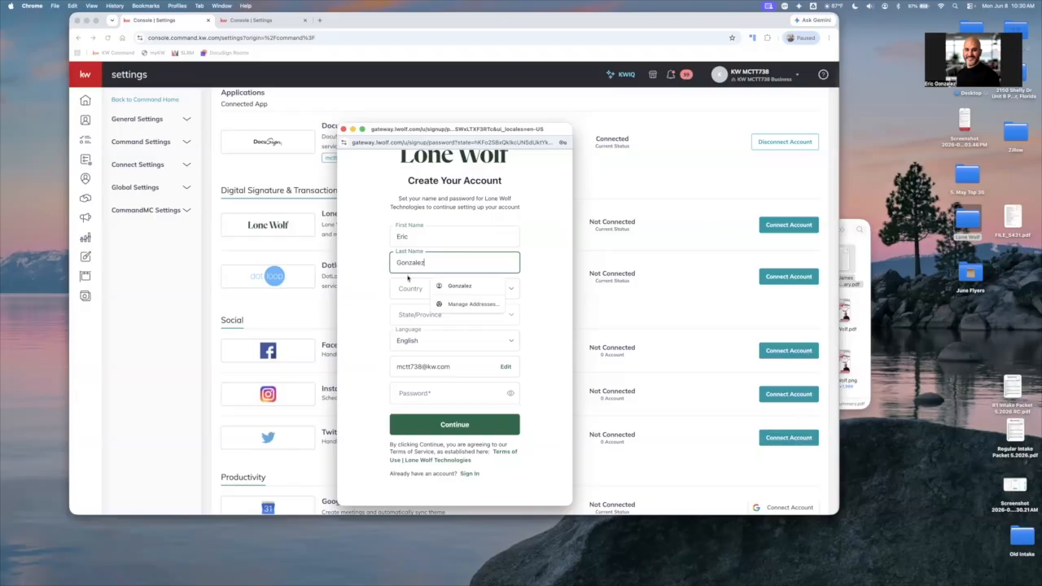
Set the sign-up form's country to United States of America and the state to Florida
{"action": "left_click", "coordinate": [411, 286]}
{"action": "left_click", "coordinate": [416, 295]}
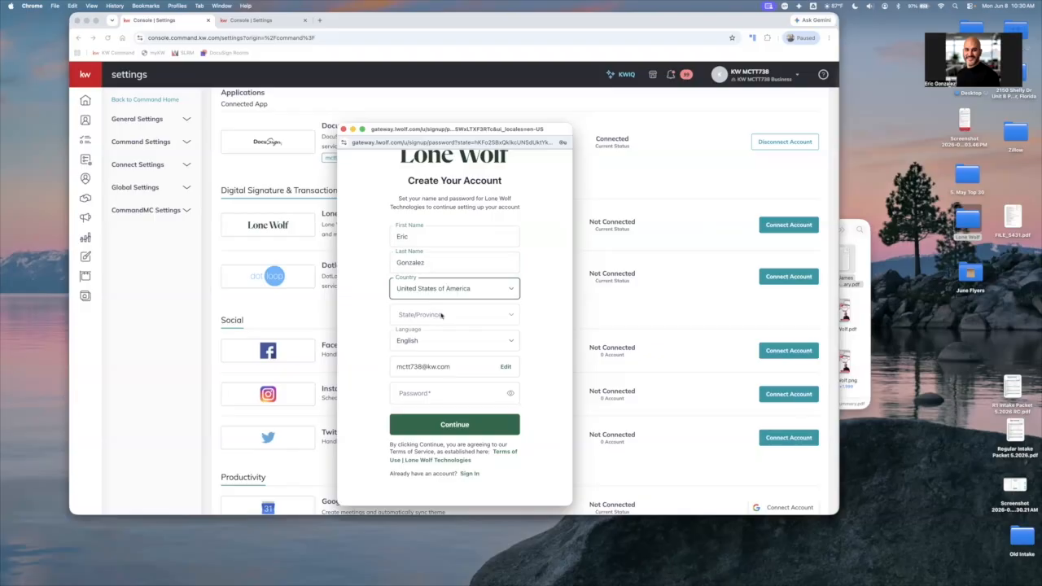
{"action": "left_click", "coordinate": [437, 318]}
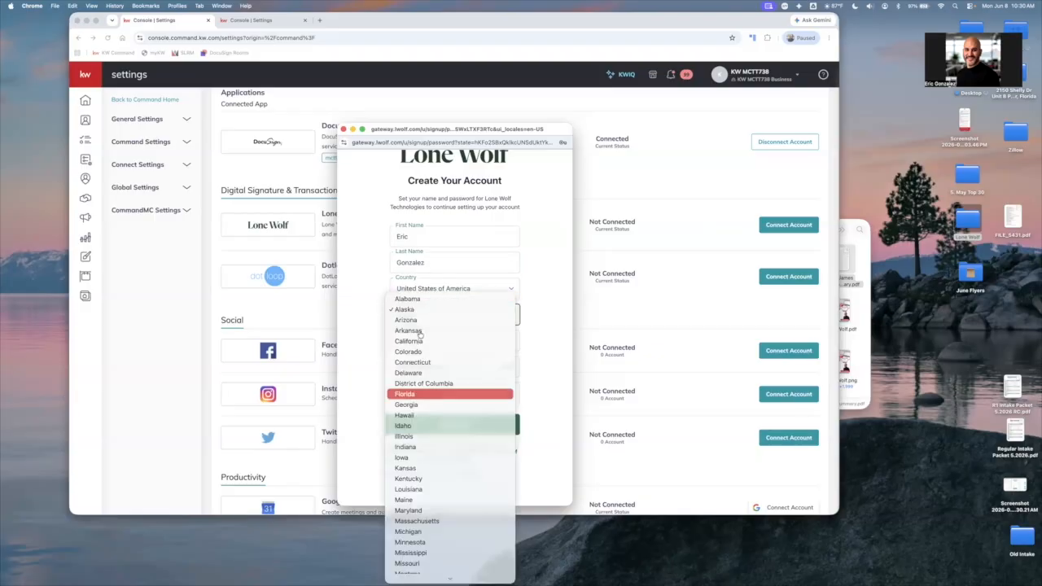
{"action": "left_click", "coordinate": [438, 394]}
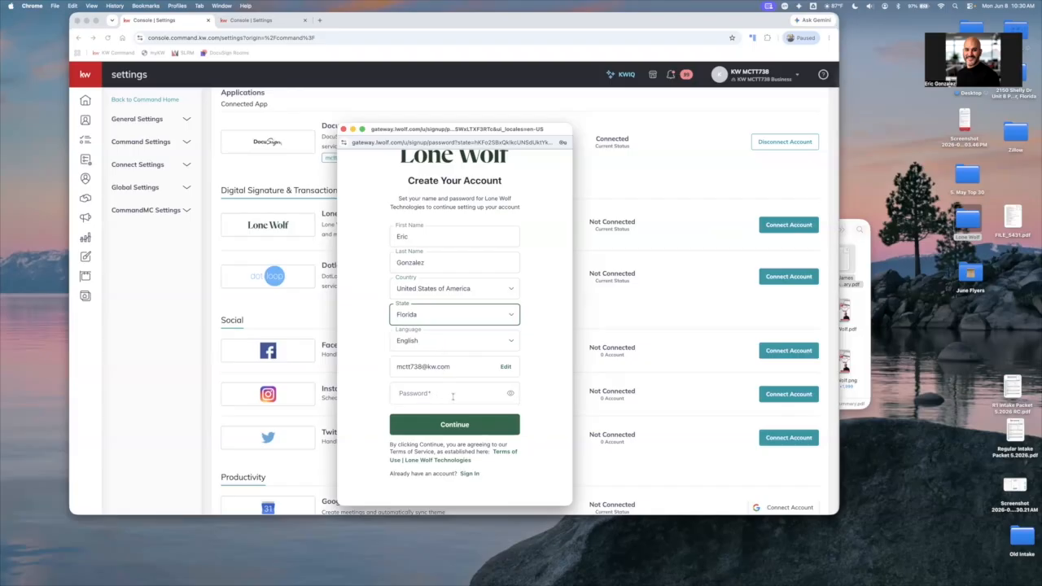
Enter the account password in the Lone Wolf sign-up form so that it meets all listed password requirements
{"action": "left_click", "coordinate": [458, 394]}
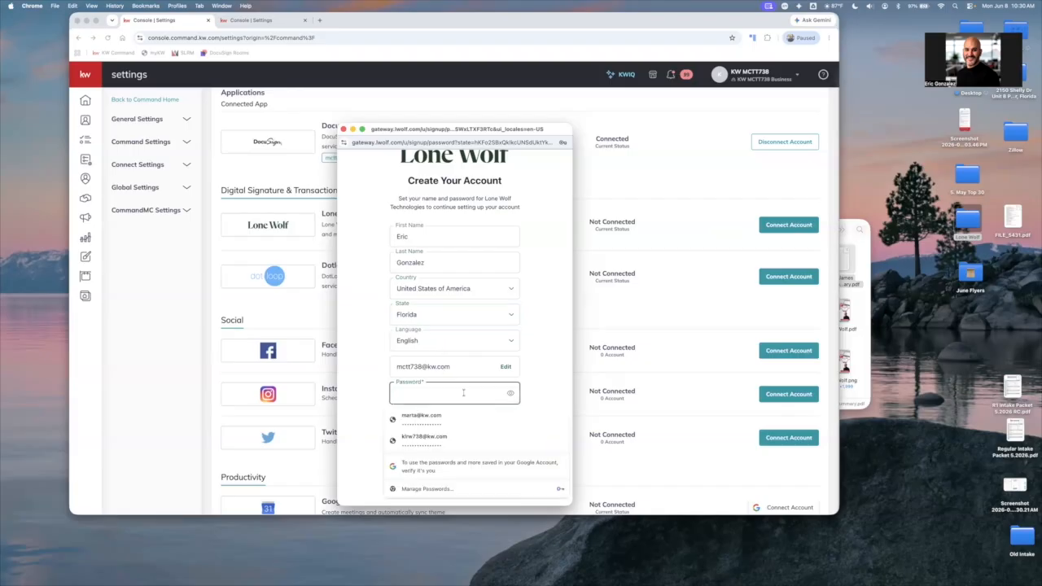
{"action": "left_click", "coordinate": [510, 393]}
{"action": "left_click", "coordinate": [510, 393]}
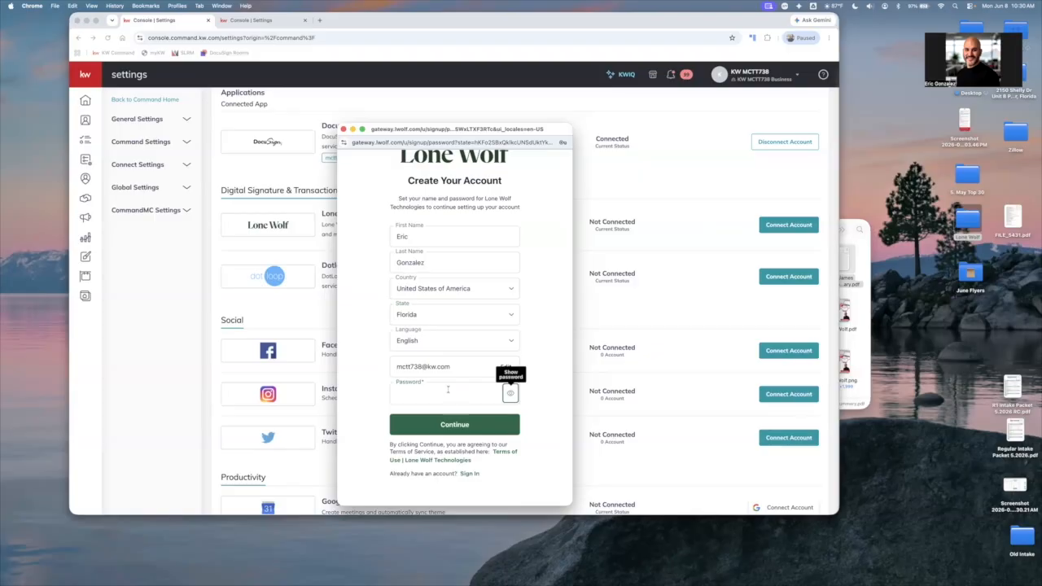
{"action": "left_click", "coordinate": [449, 391]}
{"action": "left_click", "coordinate": [510, 393]}
{"action": "left_click", "coordinate": [509, 393]}
{"action": "type", "text": "By"}
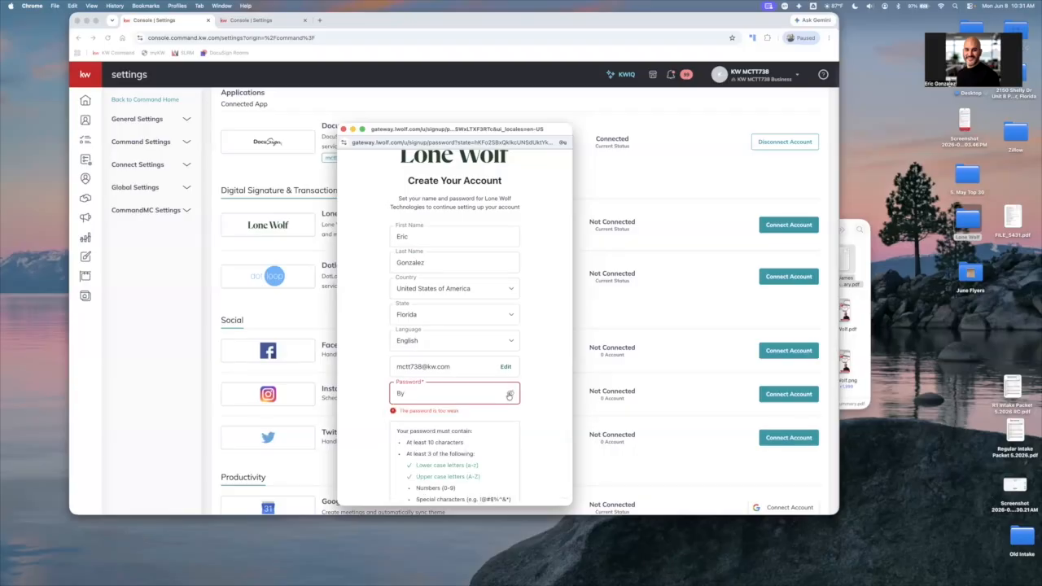
{"action": "left_click", "coordinate": [510, 393]}
{"action": "key", "text": "BackSpace"}
{"action": "key", "text": "BackSpace"}
{"action": "type", "text": "B"}
{"action": "type", "text": "y"}
{"action": "type", "text": "12"}
{"action": "type", "text": "••"}
{"action": "key", "text": "BackSpace"}
{"action": "key", "text": "BackSpace"}
{"action": "key", "text": "BackSpace"}
{"action": "key", "text": "BackSpace"}
{"action": "key", "text": "BackSpace"}
{"action": "key", "text": "BackSpace"}
{"action": "key", "text": "BackSpace"}
{"action": "type", "text": "Aa"}
{"action": "type", "text": "••"}
{"action": "type", "text": "••"}
{"action": "type", "text": "••"}
{"action": "type", "text": "1"}
{"action": "left_click", "coordinate": [510, 393]}
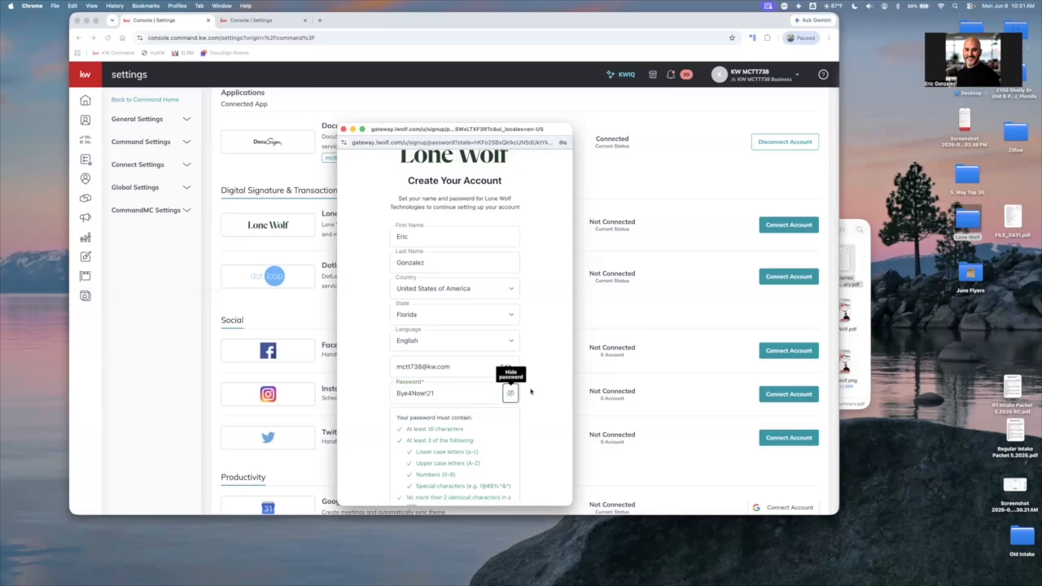
{"action": "left_click", "coordinate": [510, 393]}
Submit the Lone Wolf sign-up form and take a screenshot of the e-mail verification page
{"action": "scroll", "coordinate": [531, 392], "scroll_direction": "down", "scroll_amount": 2}
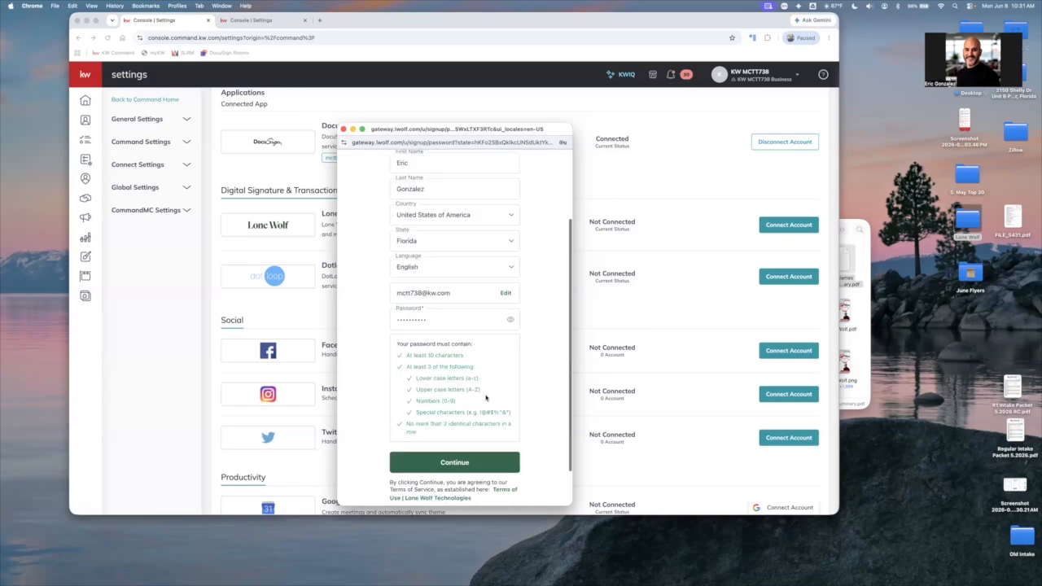
{"action": "scroll", "coordinate": [486, 397], "scroll_direction": "down", "scroll_amount": 2}
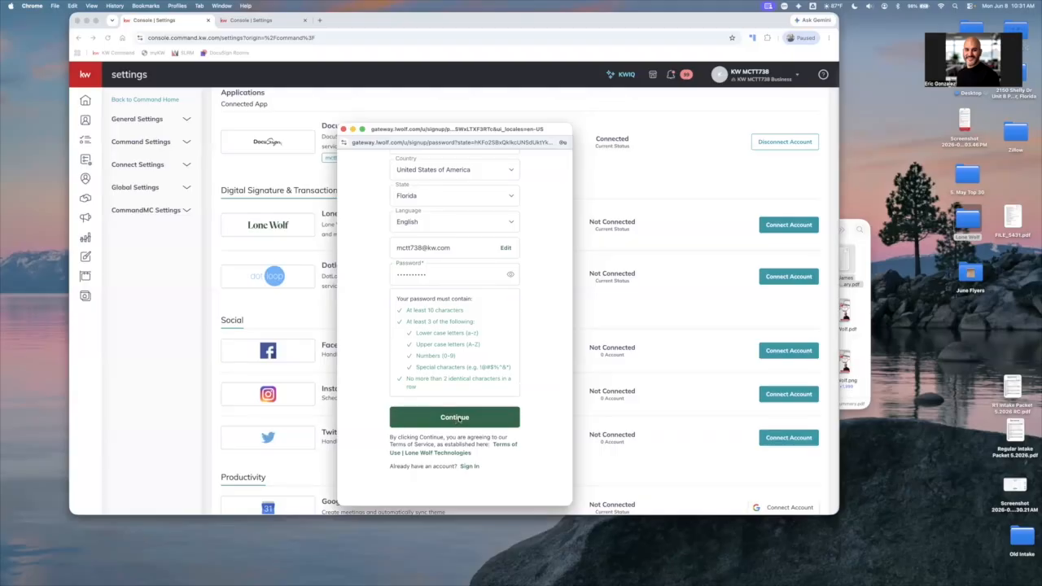
{"action": "left_click", "coordinate": [458, 417]}
{"action": "left_click", "coordinate": [433, 291]}
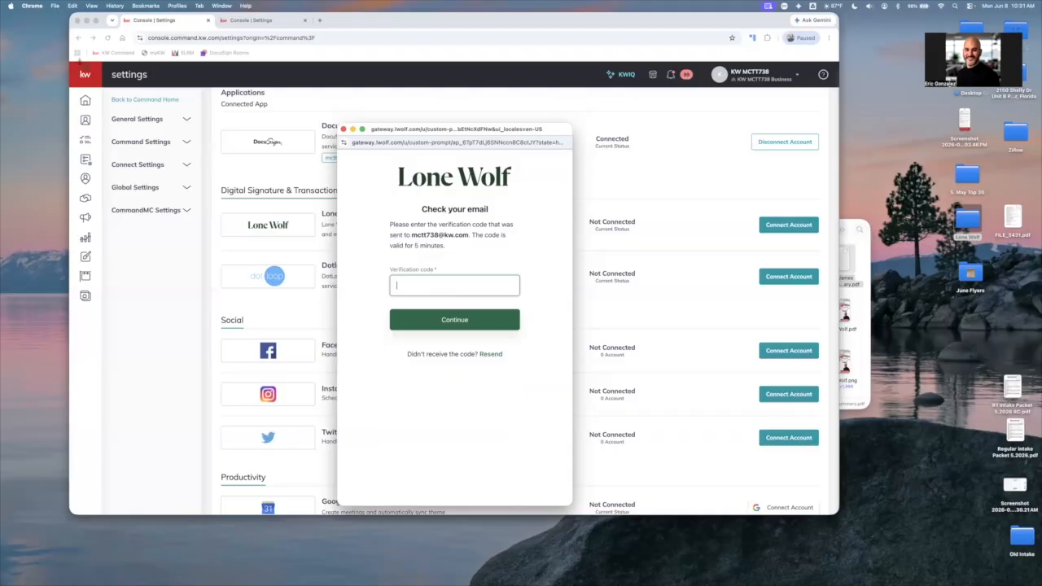
{"action": "left_click_drag", "start_coordinate": [76, 66], "coordinate": [833, 508]}
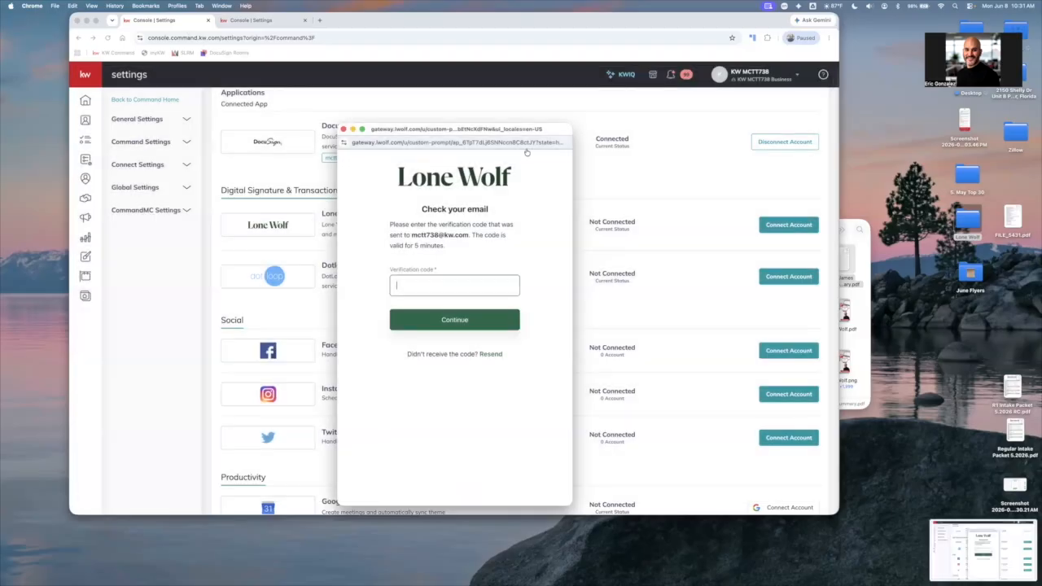
Copy the verification code from the Lone Wolf e-mail in Gmail, then enter and submit it in the Lone Wolf sign-up window
{"action": "key", "text": "super+Tab"}
{"action": "left_click", "coordinate": [489, 154]}
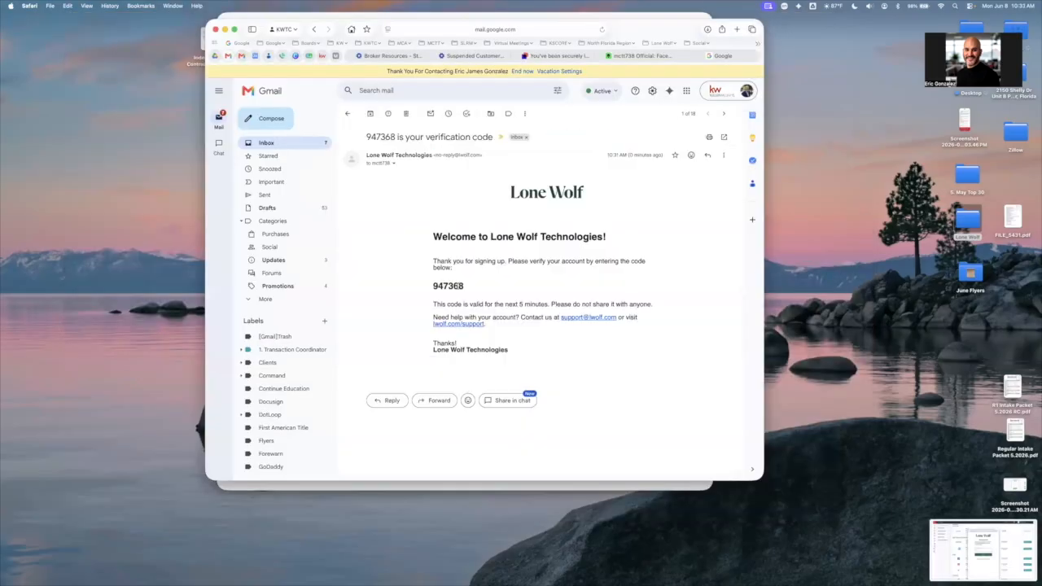
{"action": "double_click", "coordinate": [458, 286]}
{"action": "key", "text": "super+c"}
{"action": "key", "text": "super+Tab"}
{"action": "key", "text": "super+v"}
{"action": "left_click", "coordinate": [449, 314]}
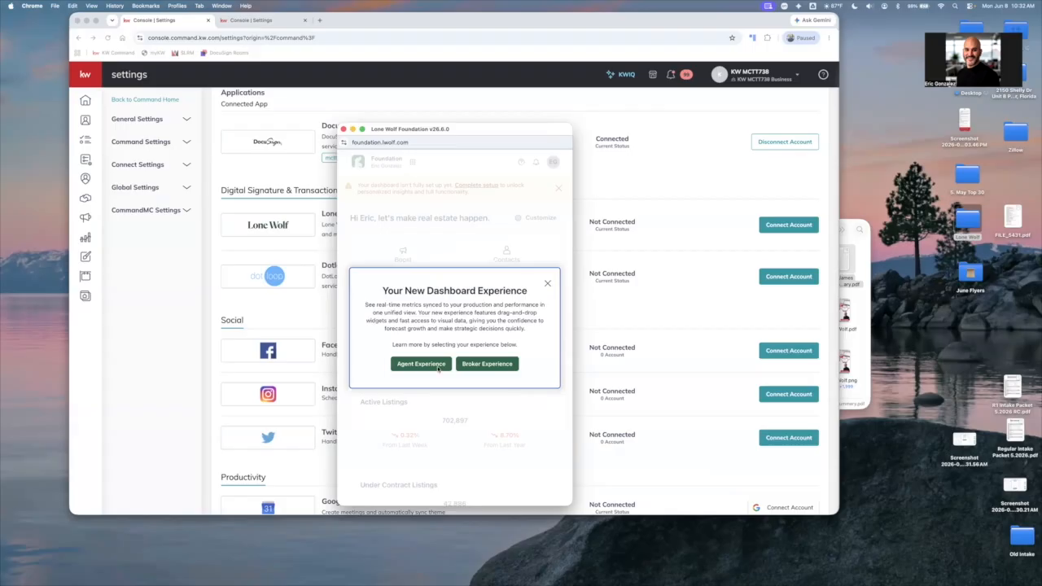
Open the Agent Experience introduction, close it, and look over the Lone Wolf Foundation dashboard
{"action": "left_click", "coordinate": [421, 364]}
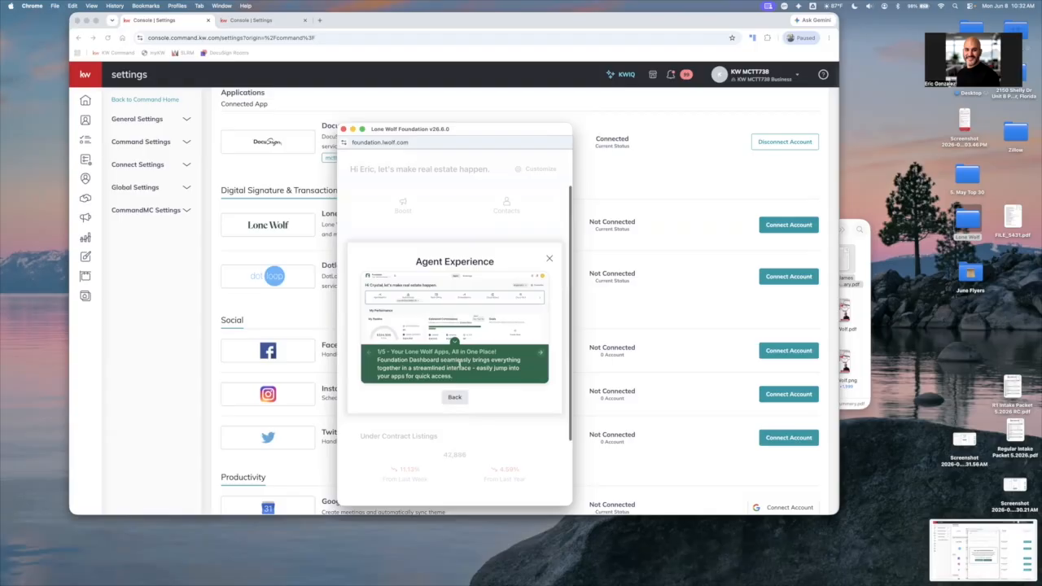
{"action": "left_click", "coordinate": [549, 258]}
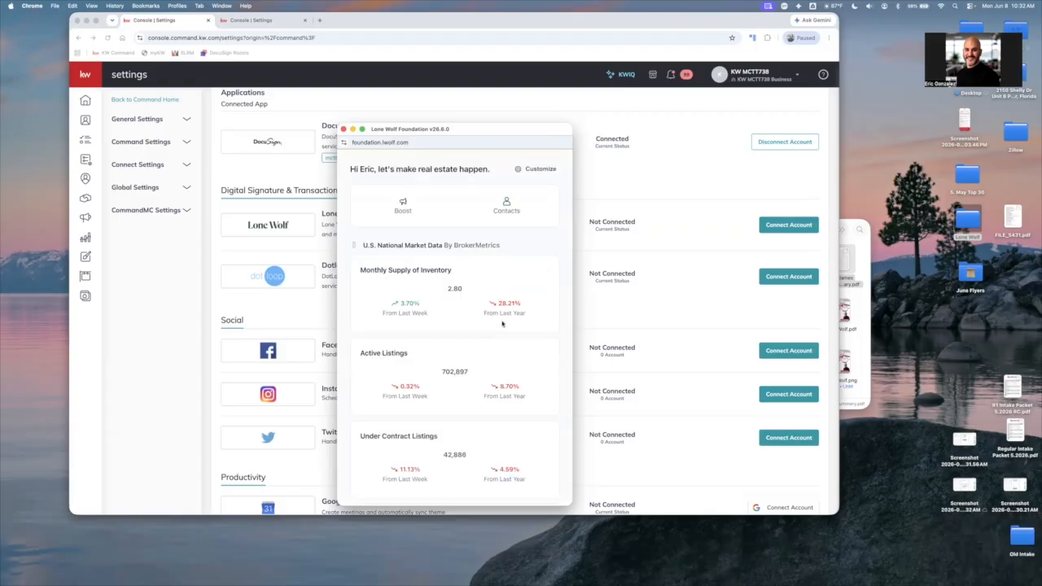
{"action": "scroll", "coordinate": [512, 301], "scroll_direction": "up", "scroll_amount": 2}
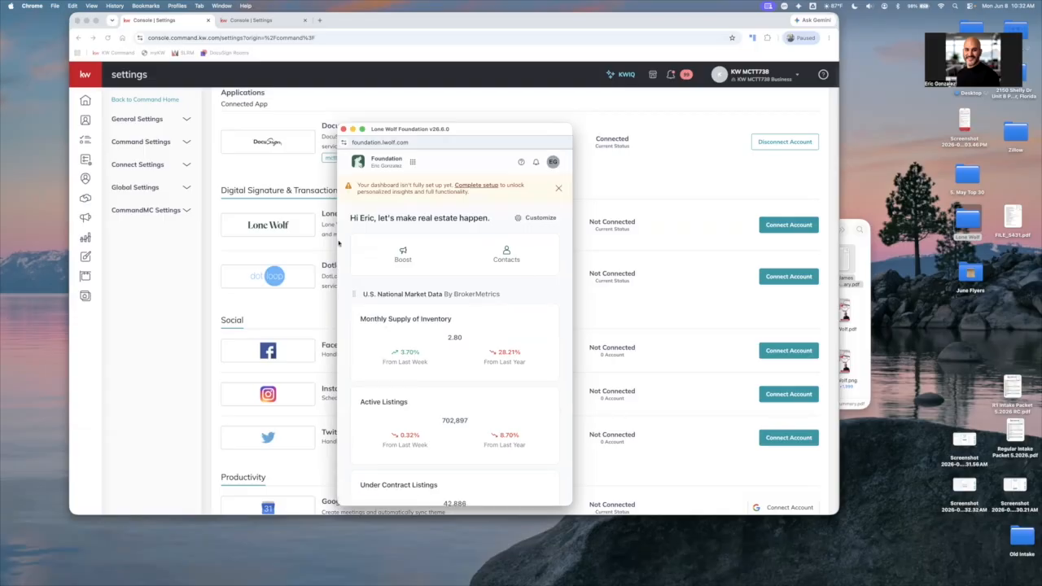
{"action": "scroll", "coordinate": [503, 305], "scroll_direction": "down", "scroll_amount": 1}
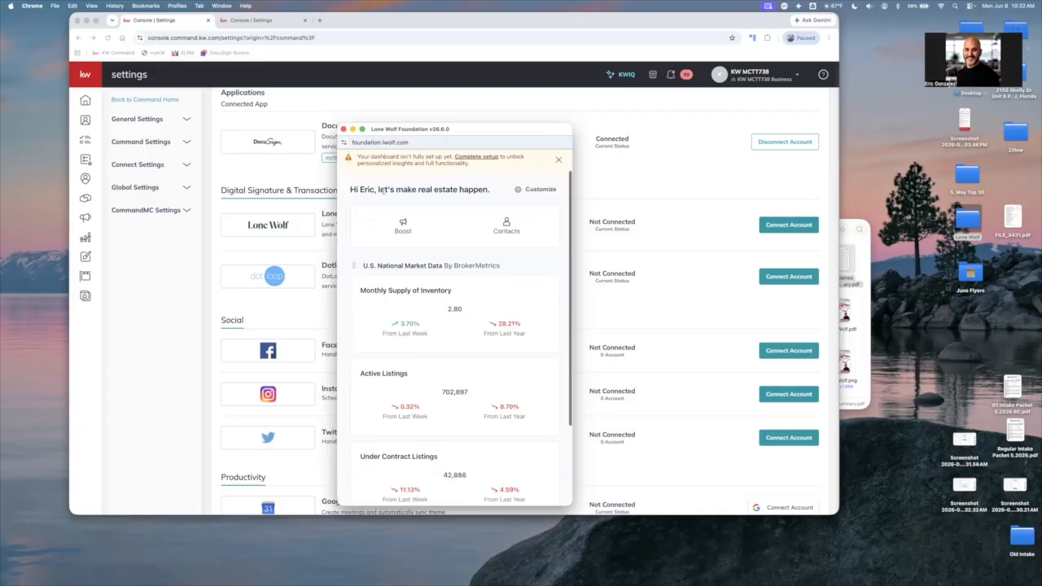
{"action": "scroll", "coordinate": [383, 168], "scroll_direction": "up", "scroll_amount": 1}
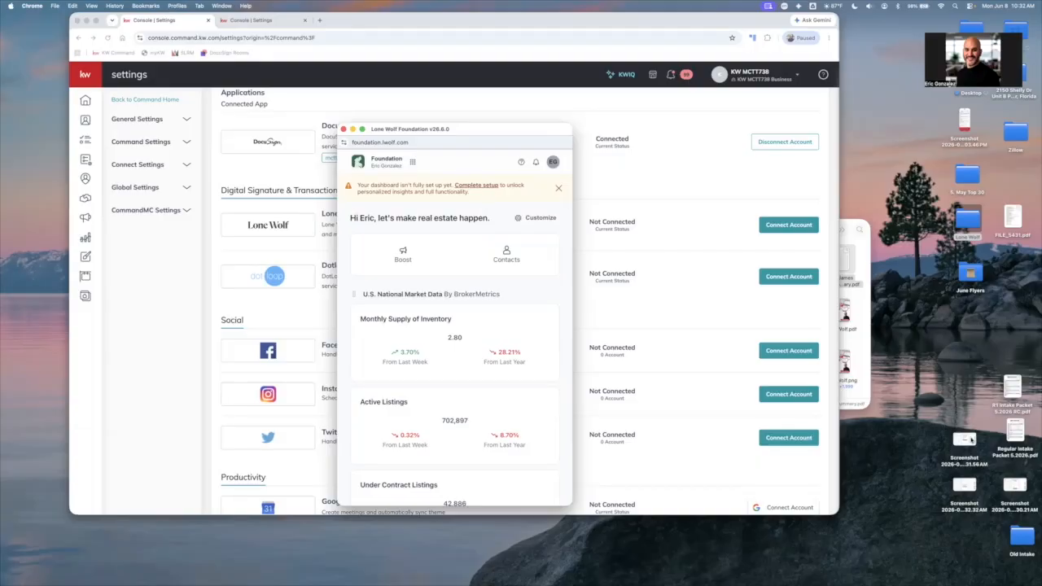
Move the three new desktop screenshots into the Lone Wolf folder
{"action": "left_click_drag", "start_coordinate": [964, 441], "coordinate": [962, 231]}
{"action": "left_click_drag", "start_coordinate": [964, 486], "coordinate": [967, 227]}
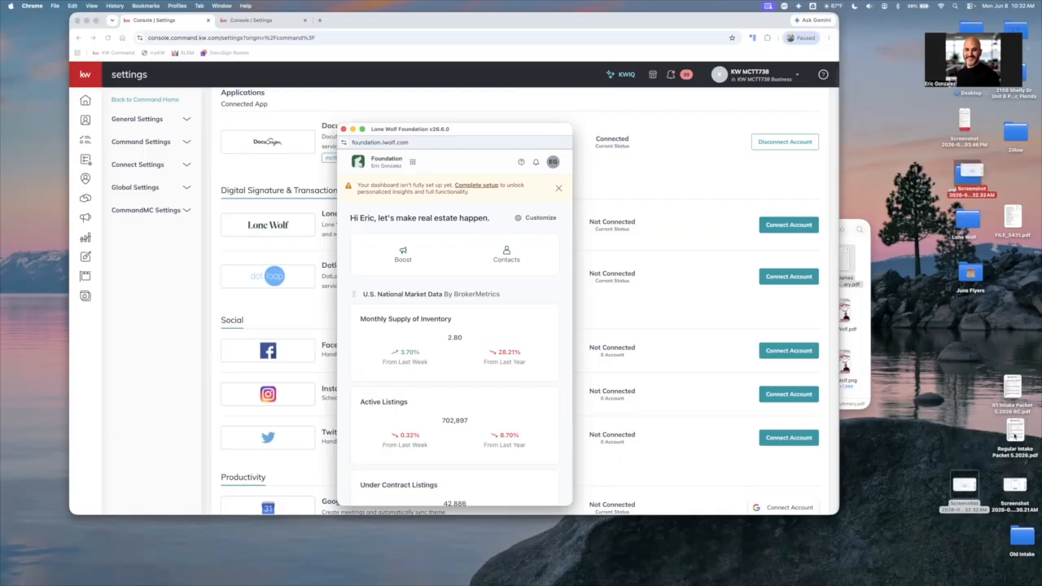
{"action": "left_click_drag", "start_coordinate": [1014, 486], "coordinate": [967, 228]}
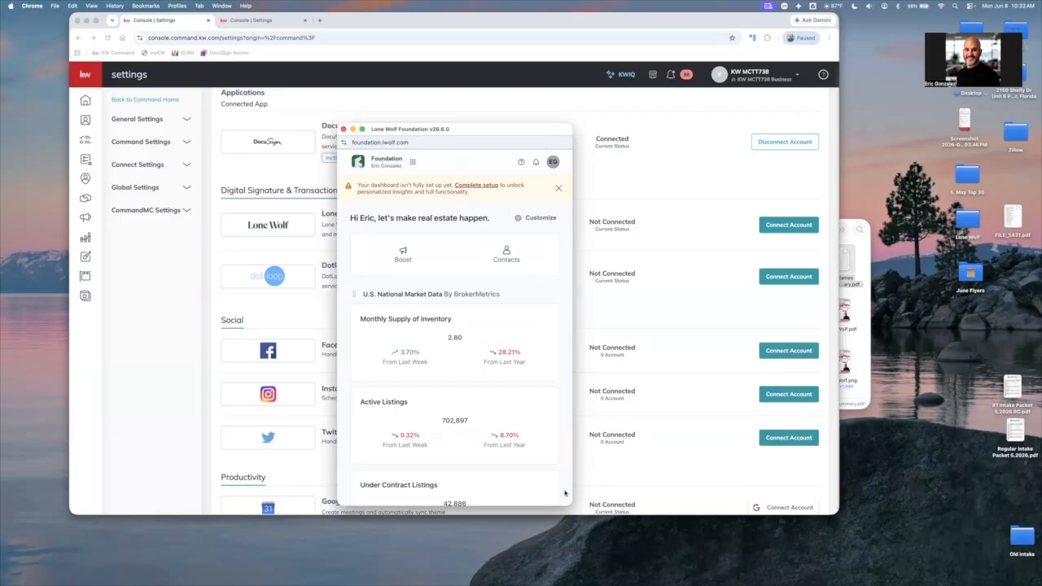
Look through the Foundation dashboard's market data and close the Lone Wolf sign-up window
{"action": "scroll", "coordinate": [496, 295], "scroll_direction": "down", "scroll_amount": 2}
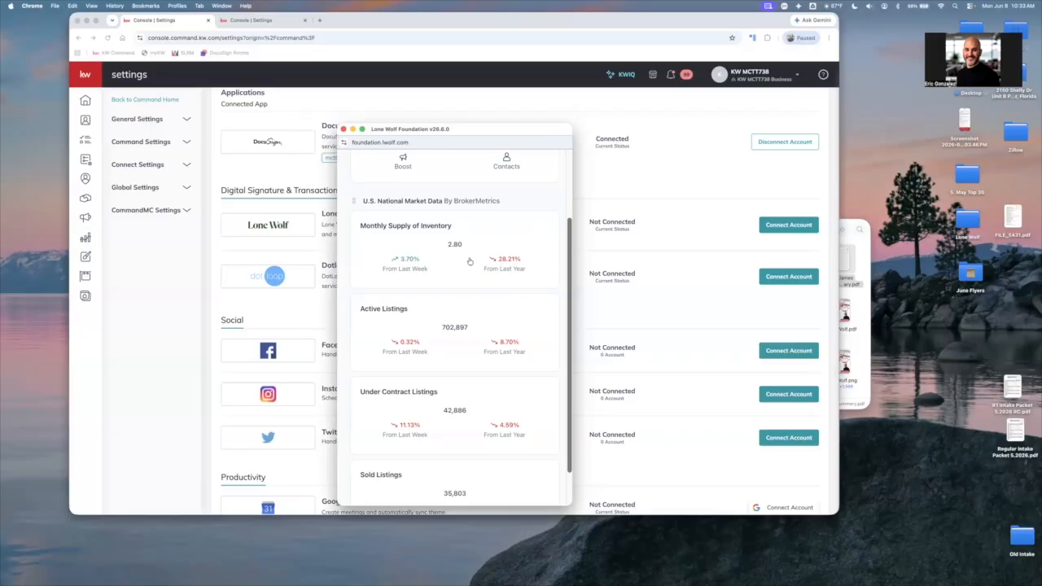
{"action": "scroll", "coordinate": [468, 261], "scroll_direction": "up", "scroll_amount": 2}
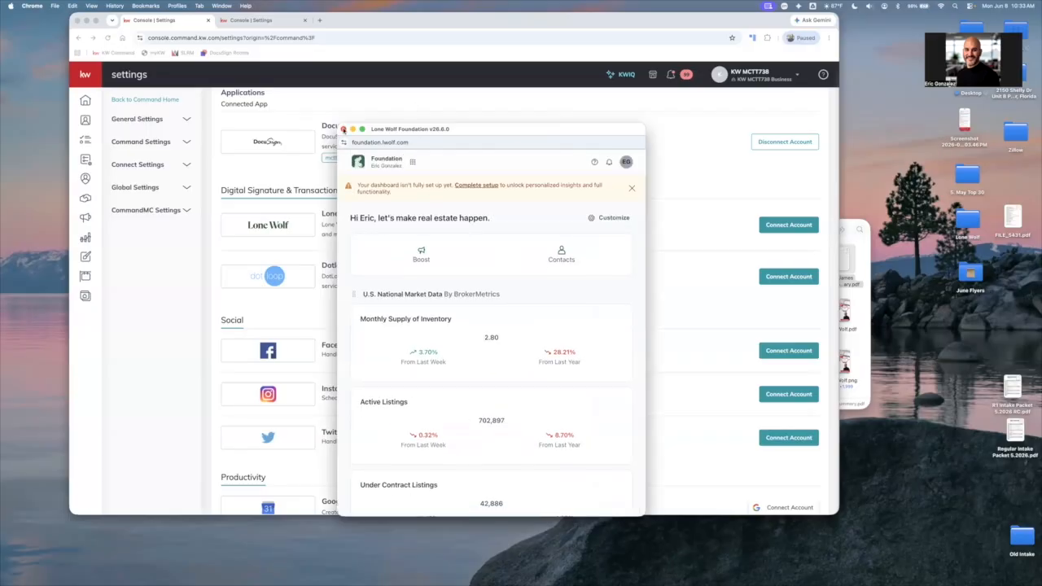
{"action": "left_click", "coordinate": [342, 129]}
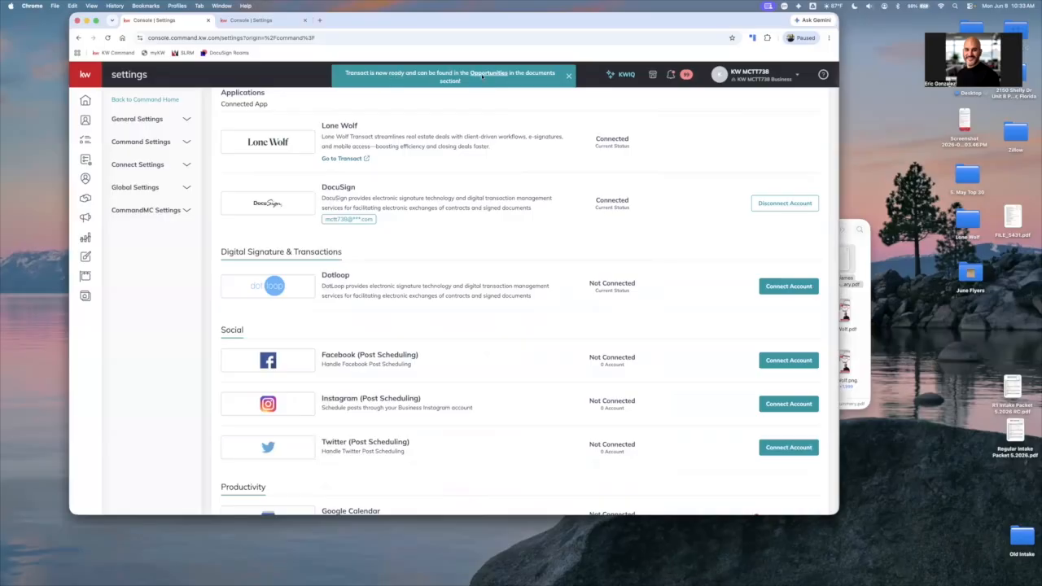
Review the connected applications in Command settings and go to Transact from the Lone Wolf entry
{"action": "scroll", "coordinate": [518, 218], "scroll_direction": "down", "scroll_amount": 1}
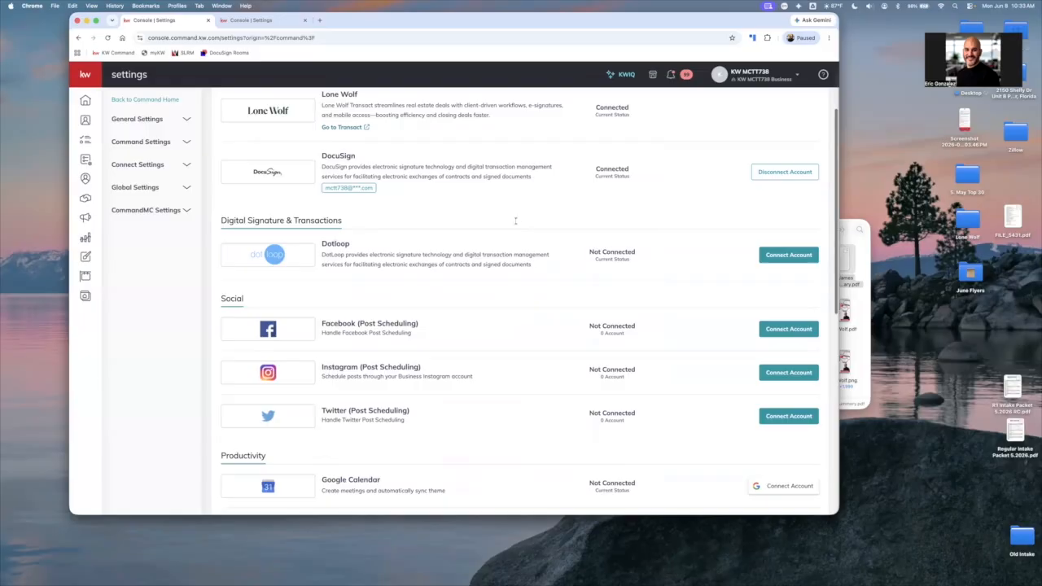
{"action": "scroll", "coordinate": [515, 219], "scroll_direction": "up", "scroll_amount": 3}
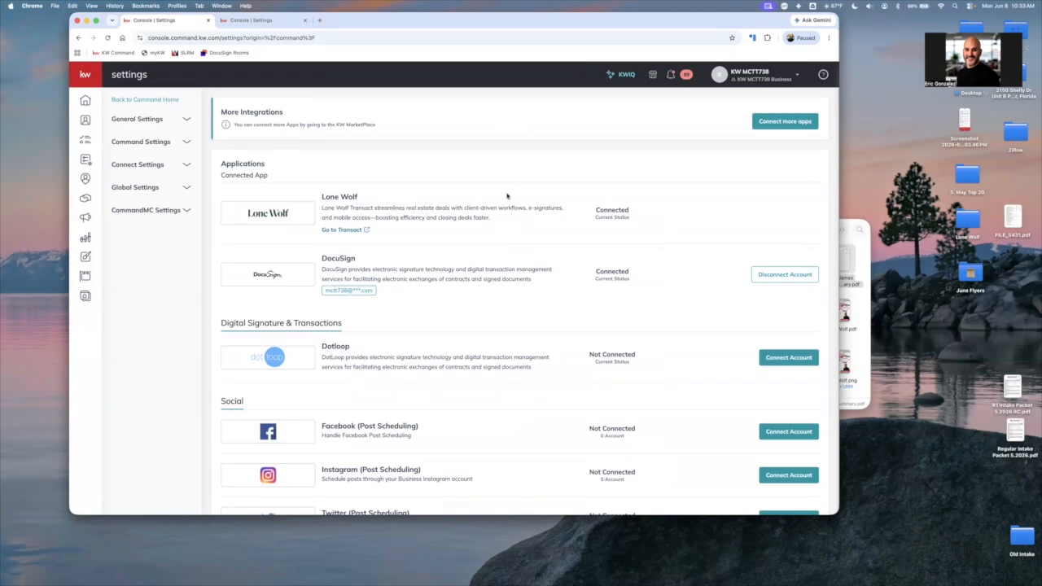
{"action": "left_click", "coordinate": [343, 231]}
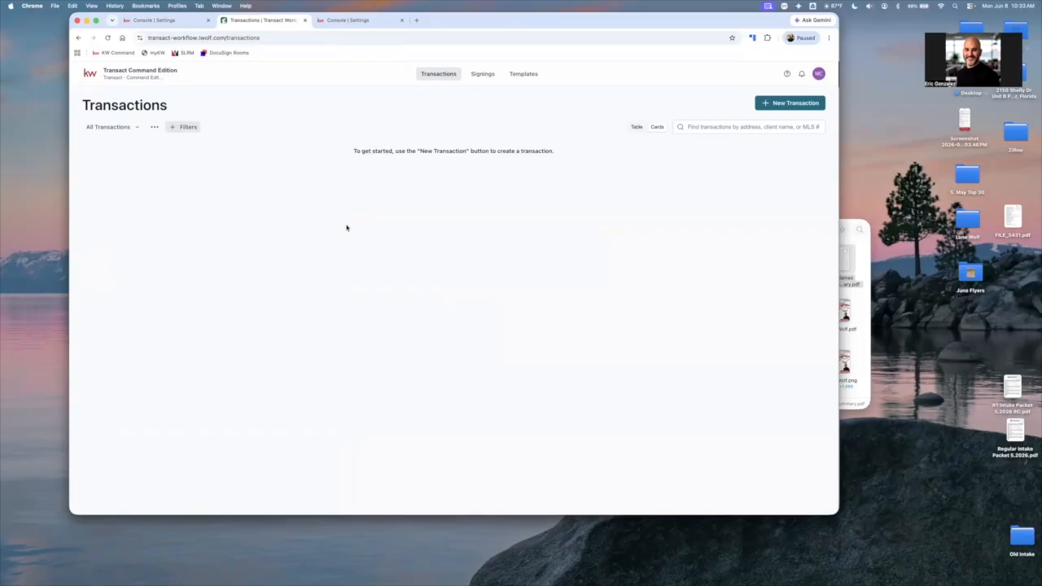
Revisit the Lone Wolf entry in Command settings, then return to the Transact Transactions page
{"action": "left_click", "coordinate": [156, 23]}
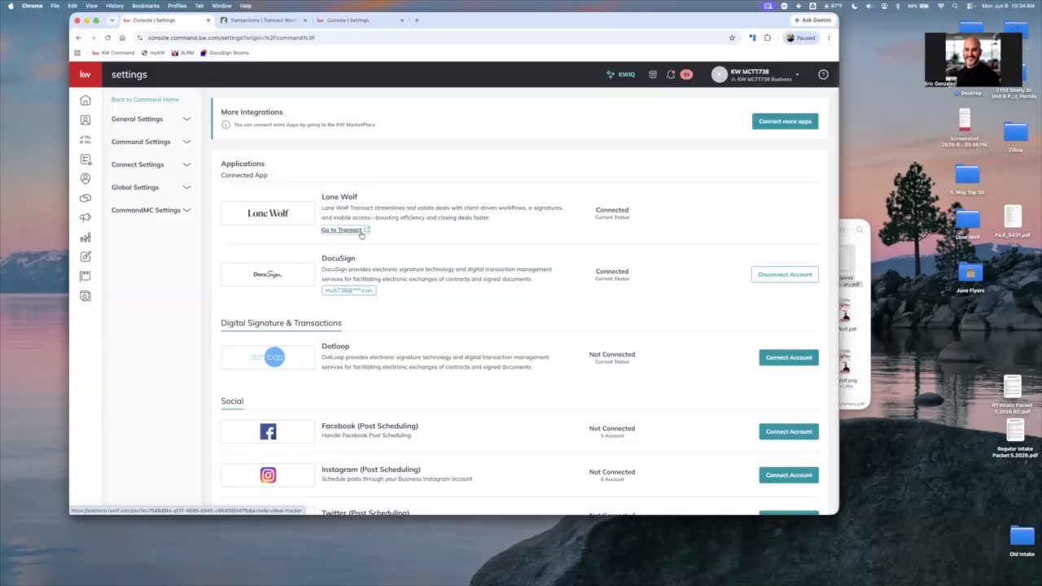
{"action": "scroll", "coordinate": [361, 235], "scroll_direction": "down", "scroll_amount": 1}
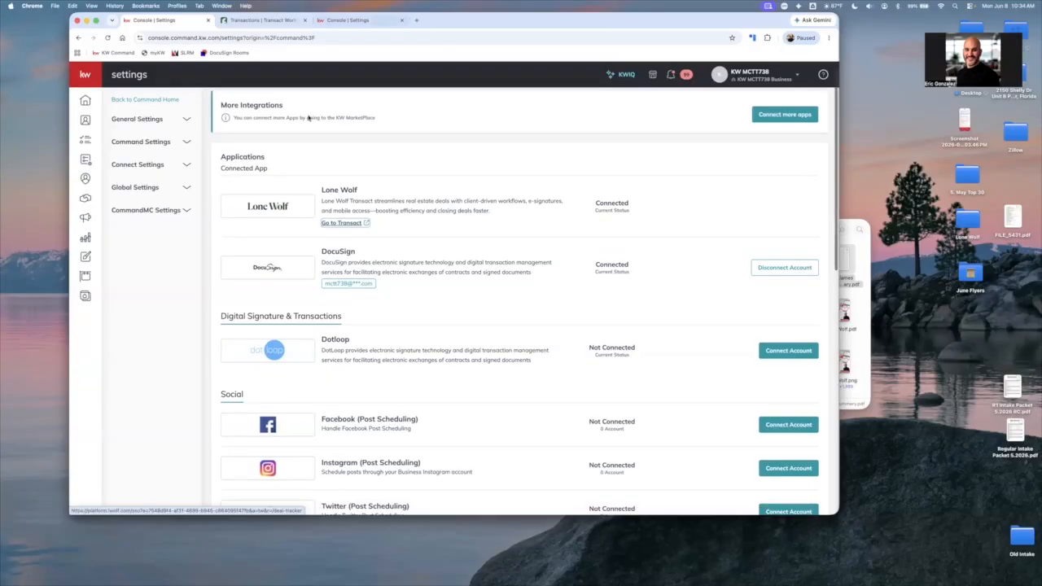
{"action": "left_click", "coordinate": [268, 20]}
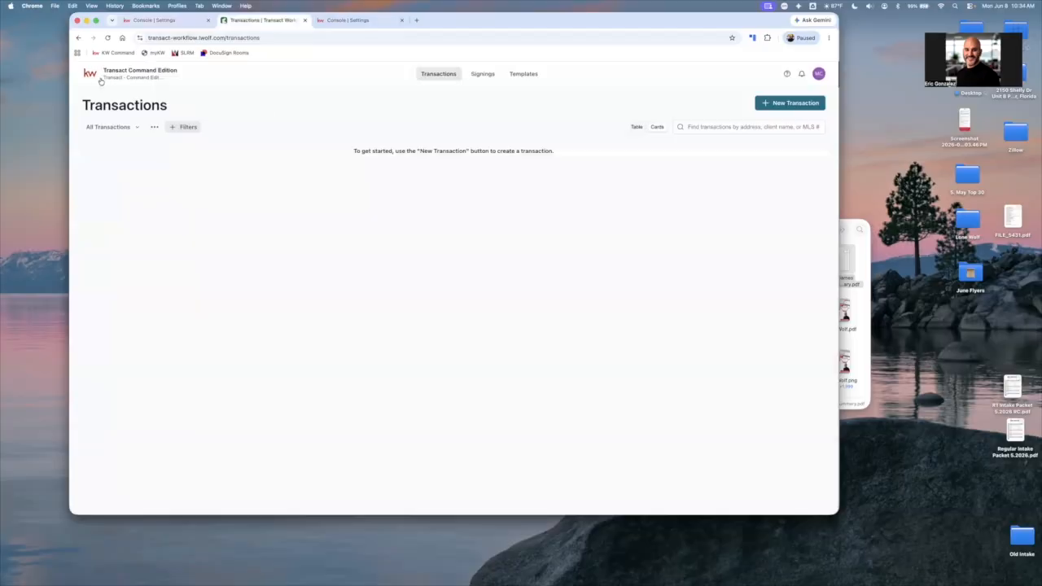
Switch from Transact Command Edition to the Lone Wolf Foundation home page and open its dashboard setup form
{"action": "left_click", "coordinate": [132, 74]}
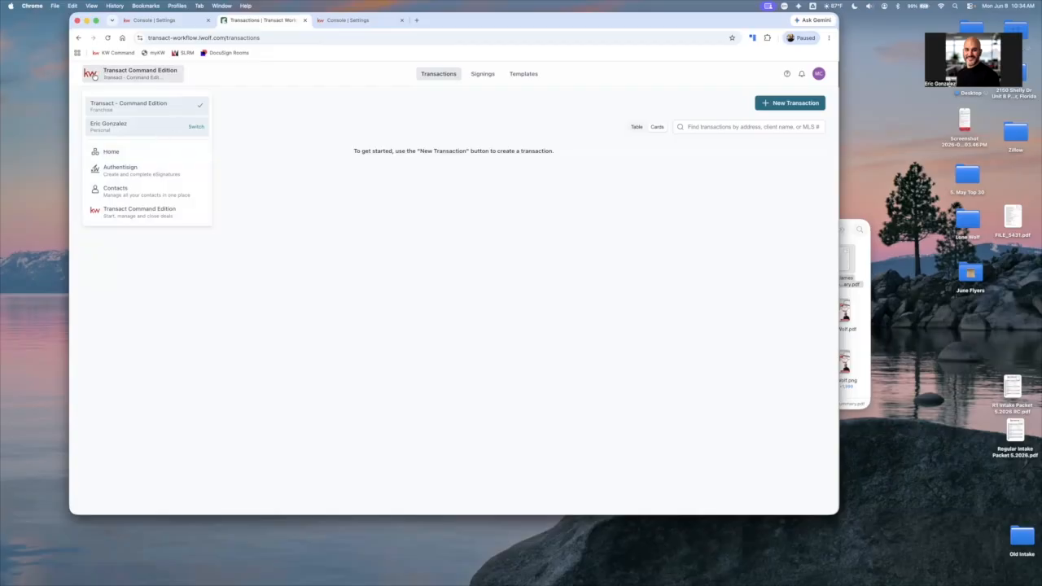
{"action": "left_click", "coordinate": [107, 153]}
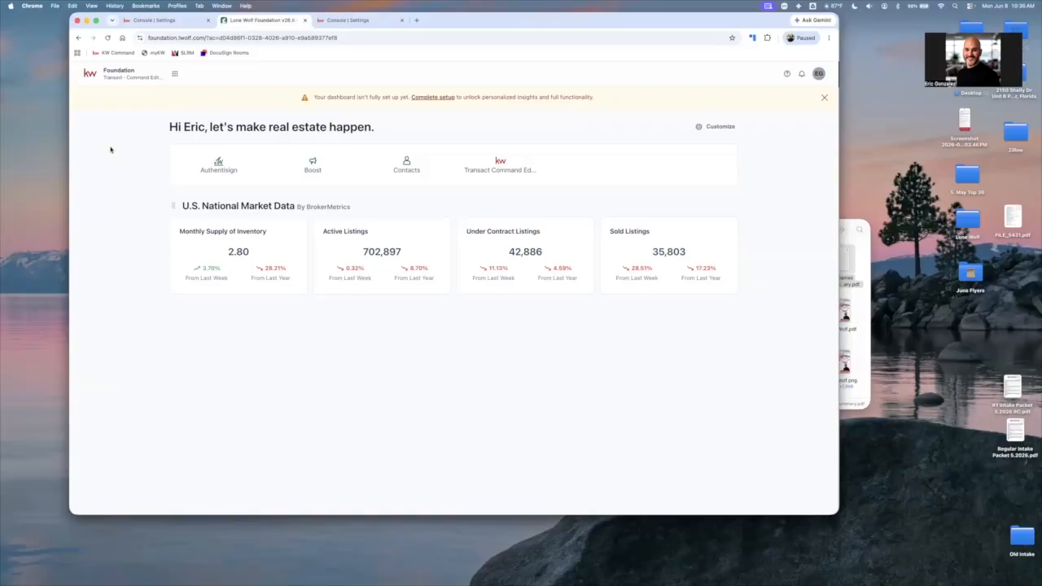
{"action": "left_click", "coordinate": [441, 98]}
{"action": "scroll", "coordinate": [395, 268], "scroll_direction": "down", "scroll_amount": 1}
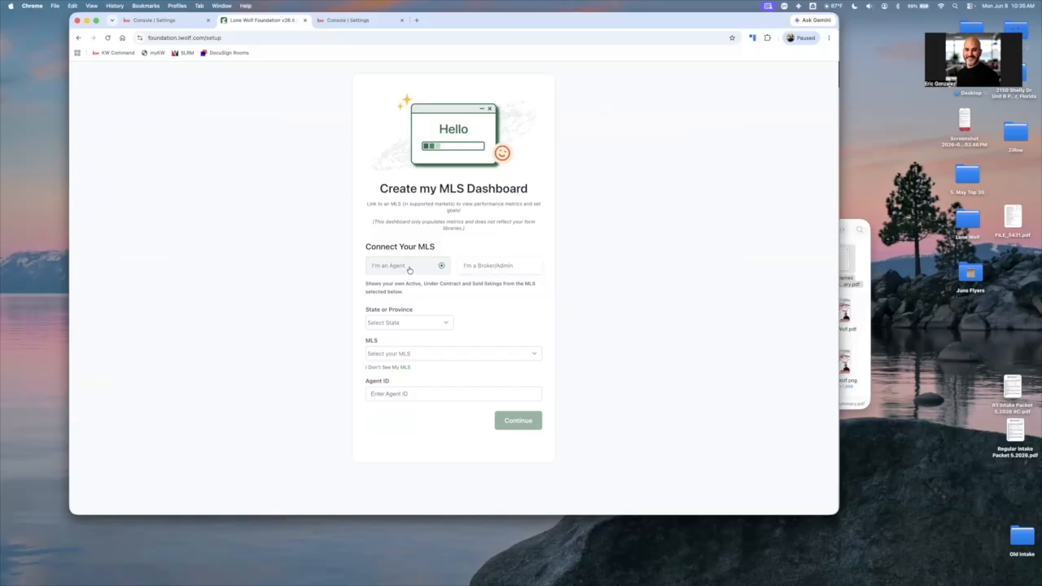
Set the MLS dashboard's state to Florida and its MLS to Stellar MLS
{"action": "left_click", "coordinate": [408, 323]}
{"action": "left_click", "coordinate": [411, 447]}
{"action": "left_click", "coordinate": [435, 356]}
{"action": "scroll", "coordinate": [436, 378], "scroll_direction": "down", "scroll_amount": 5}
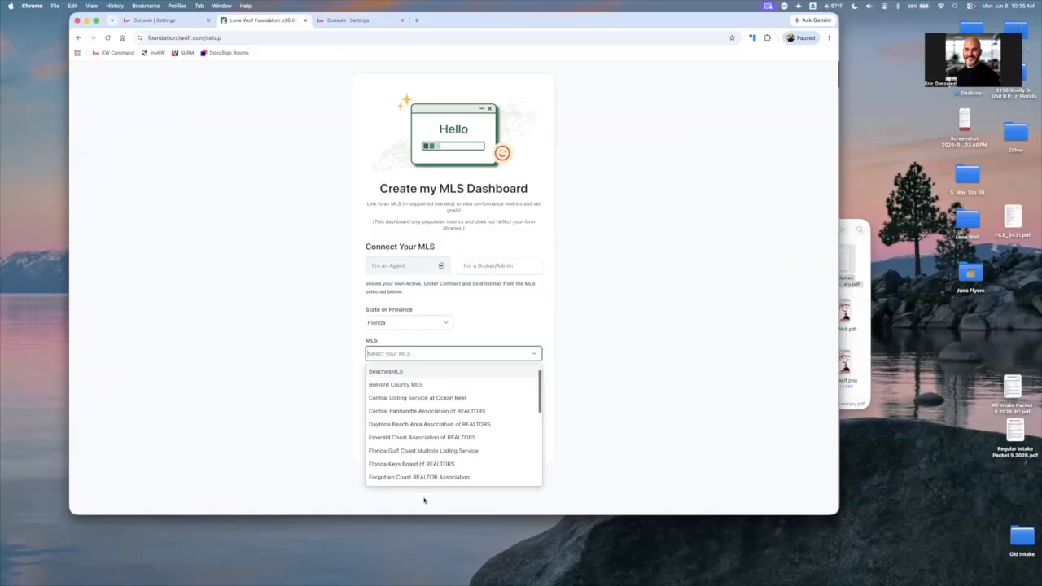
{"action": "scroll", "coordinate": [395, 470], "scroll_direction": "down", "scroll_amount": 5}
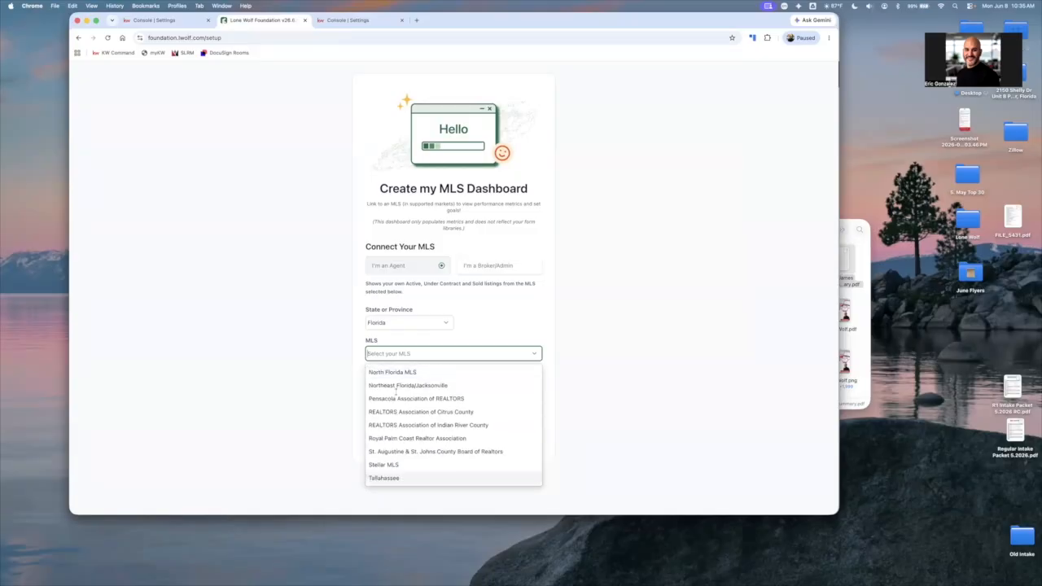
{"action": "left_click", "coordinate": [385, 464]}
Enter the agent's MLS ID number and submit the MLS dashboard setup
{"action": "left_click", "coordinate": [380, 394]}
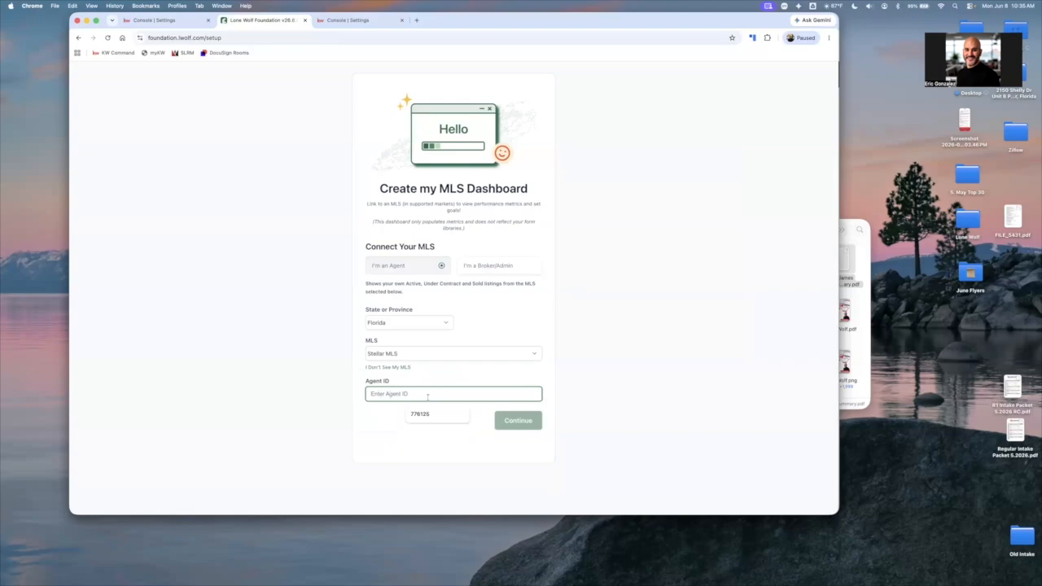
{"action": "left_click", "coordinate": [427, 395]}
{"action": "left_click", "coordinate": [520, 429]}
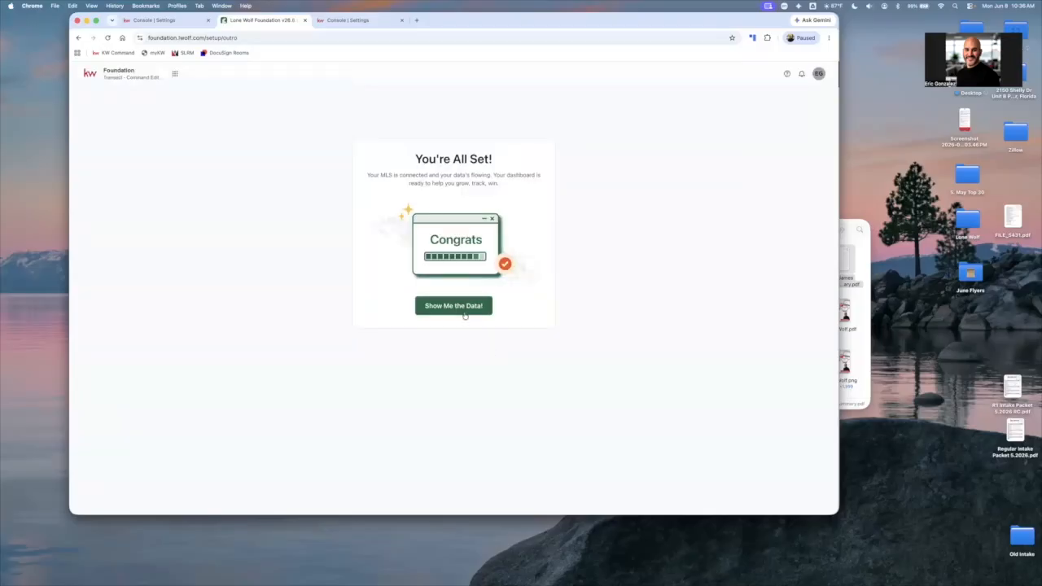
Show the data on the new MLS dashboard and dismiss the Broker view setup notice
{"action": "left_click", "coordinate": [462, 309]}
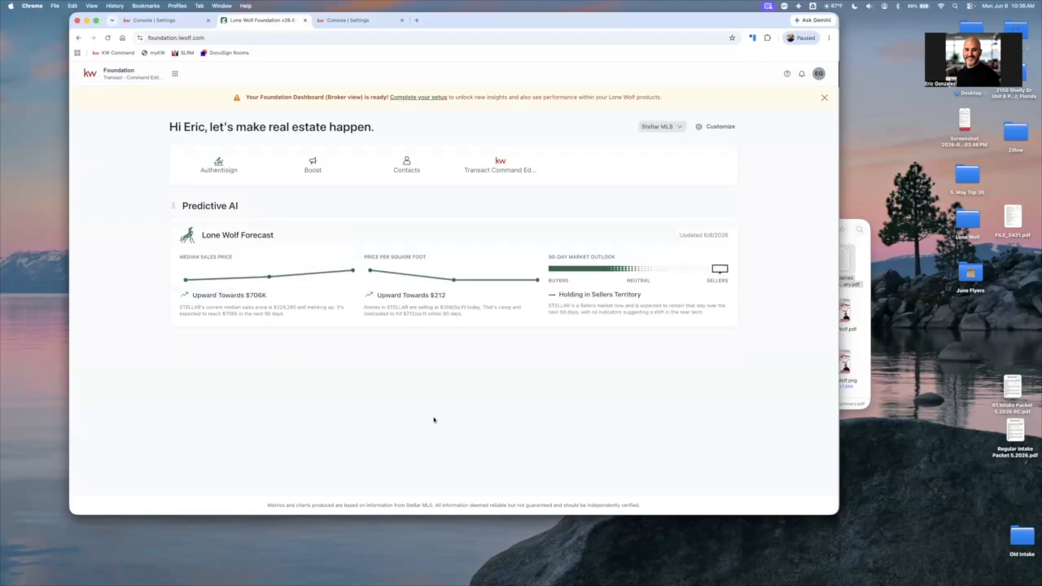
{"action": "left_click", "coordinate": [519, 485]}
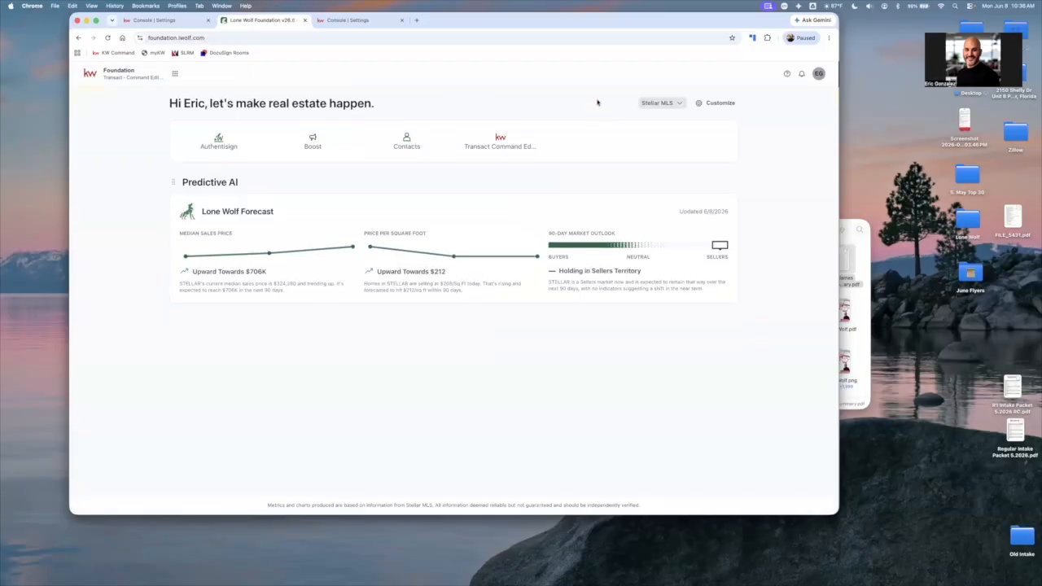
Switch to the Lone Wolf 101 agent guide and review its Command Settings warnings and notes and the Command Opportunities session
{"action": "left_click", "coordinate": [668, 103]}
{"action": "left_click", "coordinate": [577, 146]}
{"action": "key", "text": "ctrl+Right"}
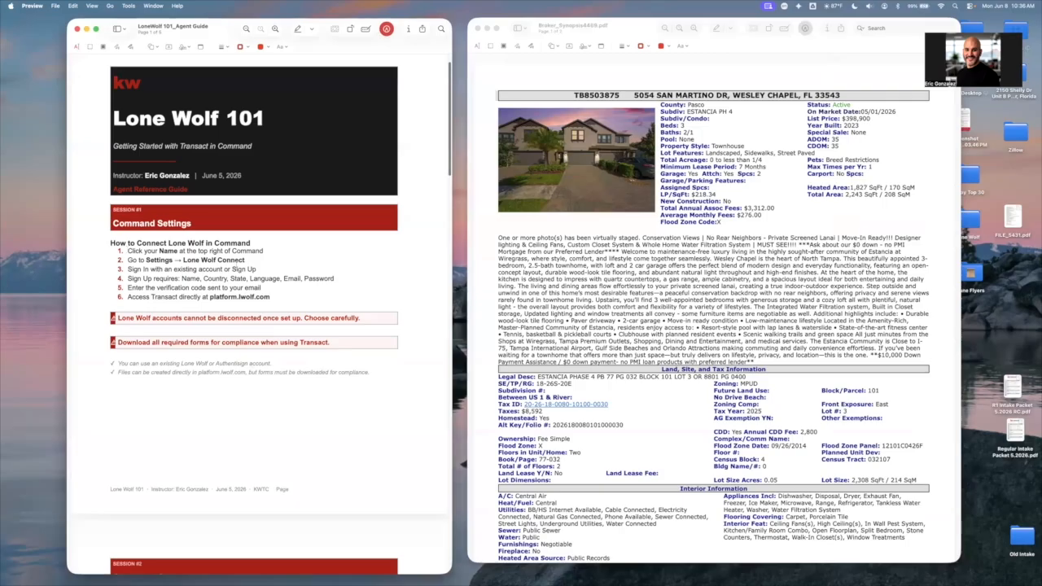
{"action": "left_click_drag", "start_coordinate": [128, 251], "coordinate": [286, 303]}
{"action": "left_click_drag", "start_coordinate": [115, 319], "coordinate": [338, 319]}
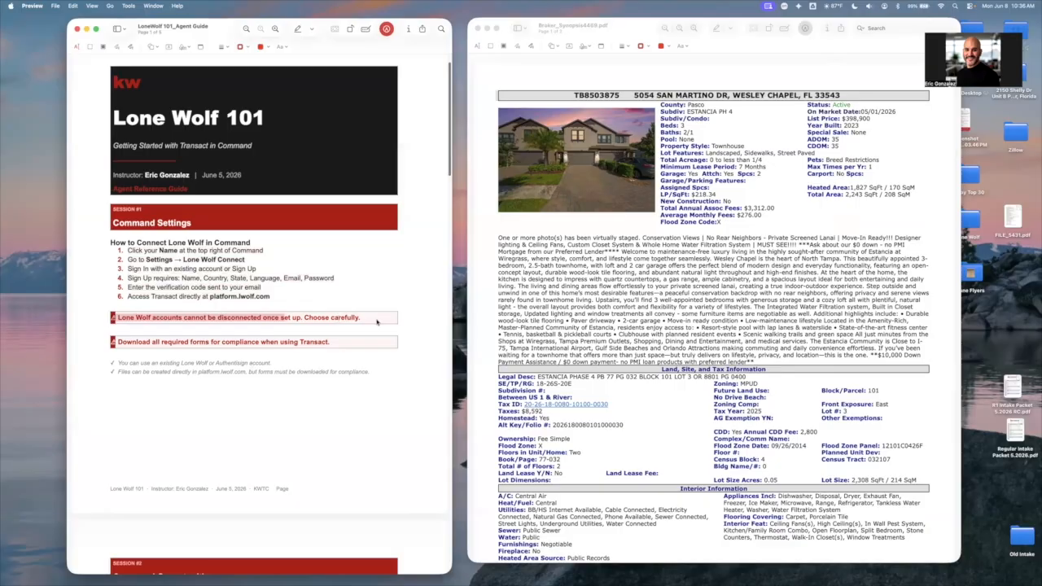
{"action": "left_click", "coordinate": [213, 326]}
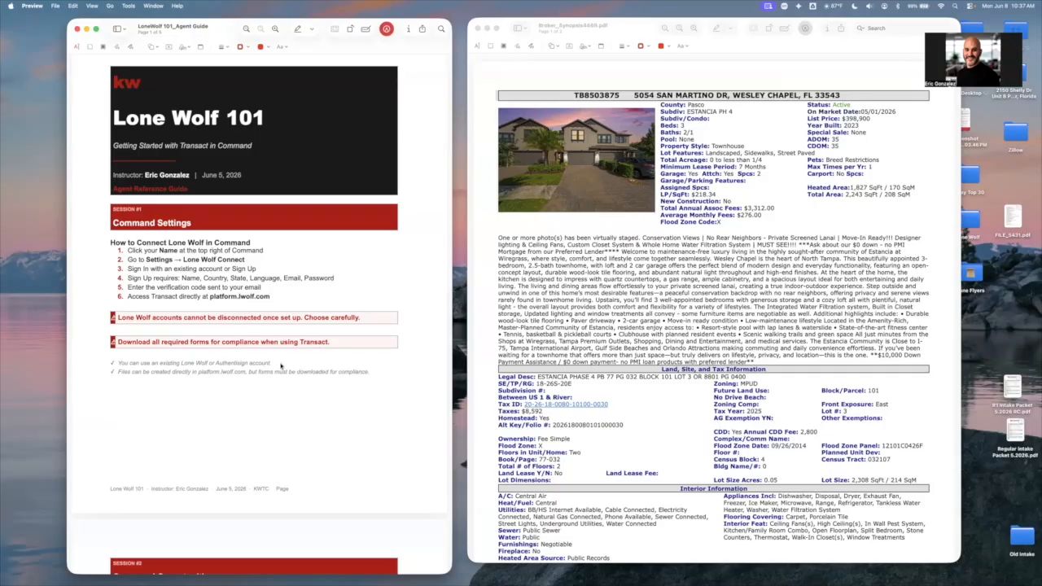
{"action": "left_click_drag", "start_coordinate": [266, 364], "coordinate": [167, 366]}
{"action": "scroll", "coordinate": [138, 357], "scroll_direction": "down", "scroll_amount": 1}
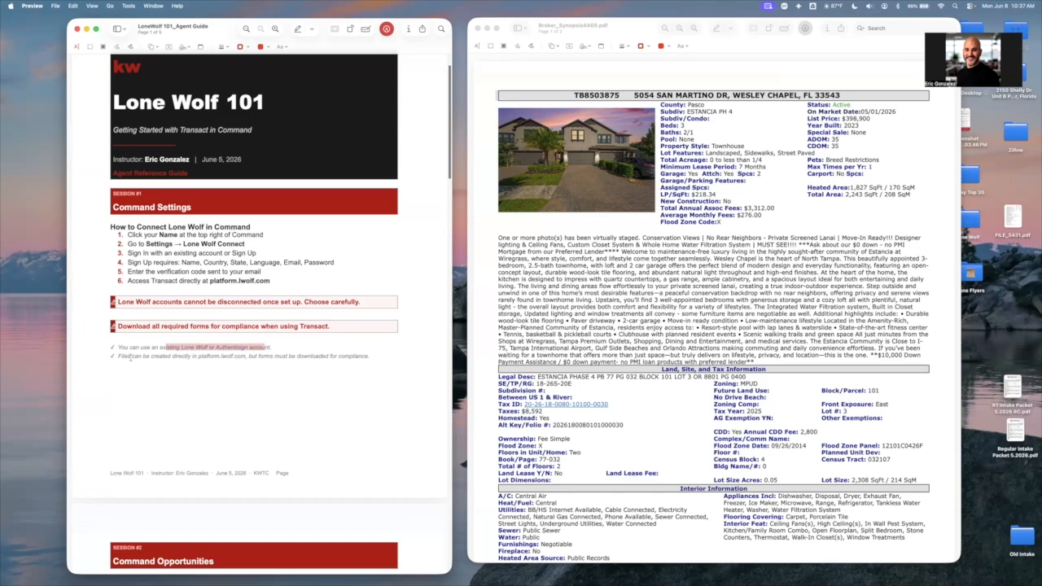
{"action": "left_click", "coordinate": [120, 360]}
{"action": "left_click_drag", "start_coordinate": [122, 357], "coordinate": [256, 361]}
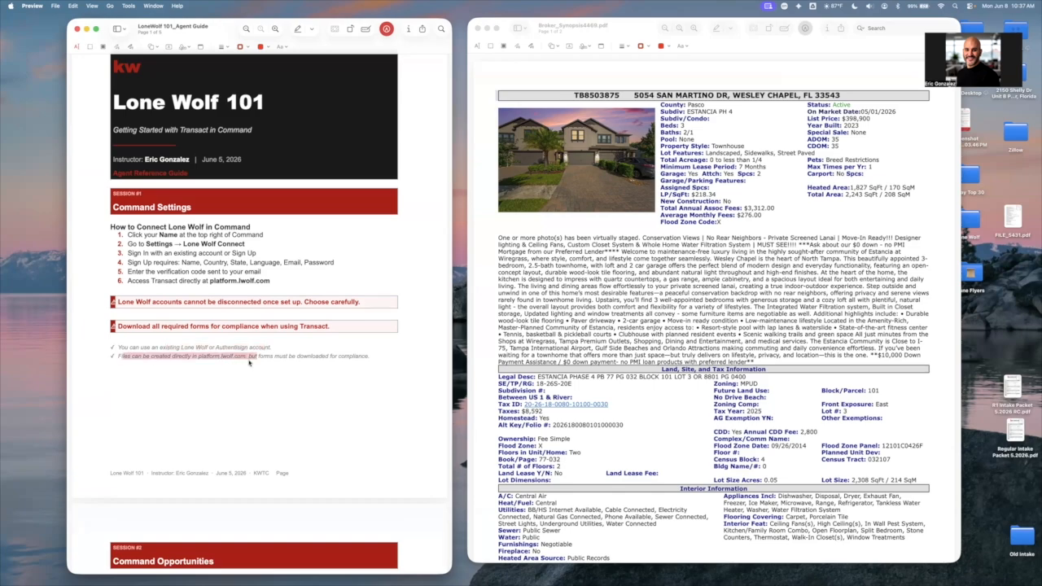
{"action": "left_click", "coordinate": [259, 360]}
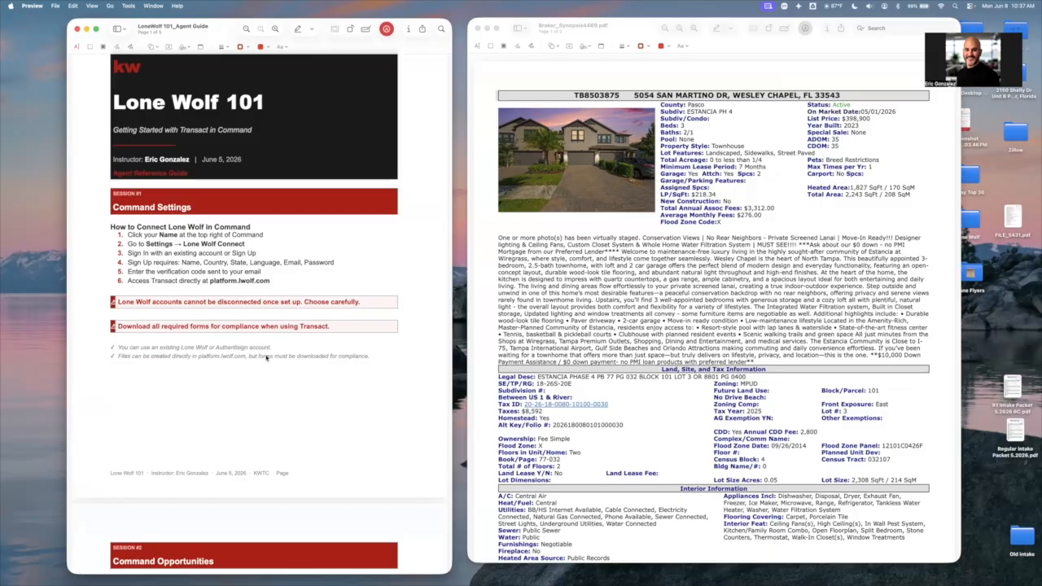
{"action": "scroll", "coordinate": [267, 359], "scroll_direction": "down", "scroll_amount": 5}
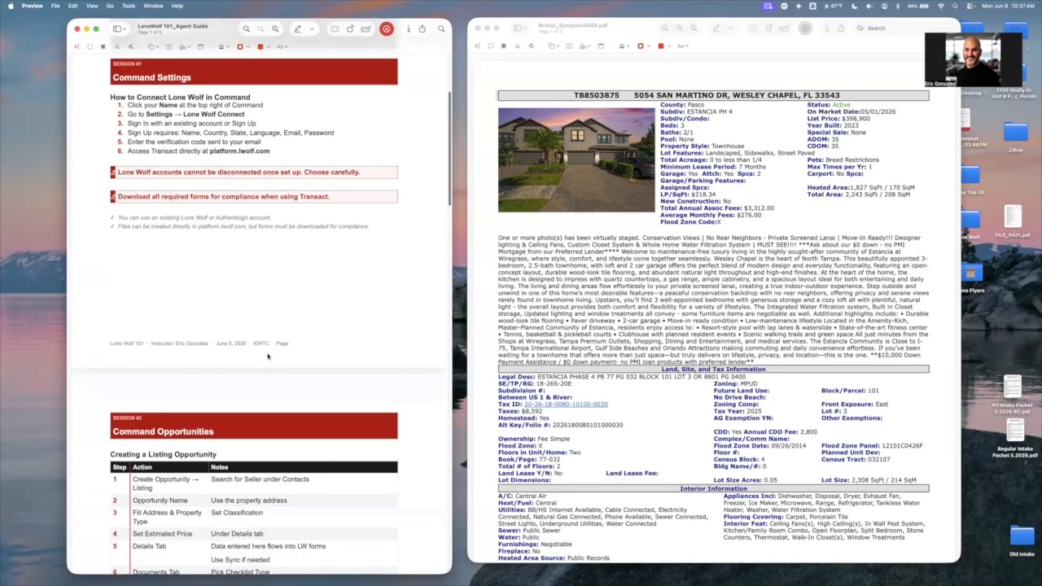
{"action": "scroll", "coordinate": [268, 356], "scroll_direction": "down", "scroll_amount": 1}
{"action": "scroll", "coordinate": [194, 302], "scroll_direction": "down", "scroll_amount": 2}
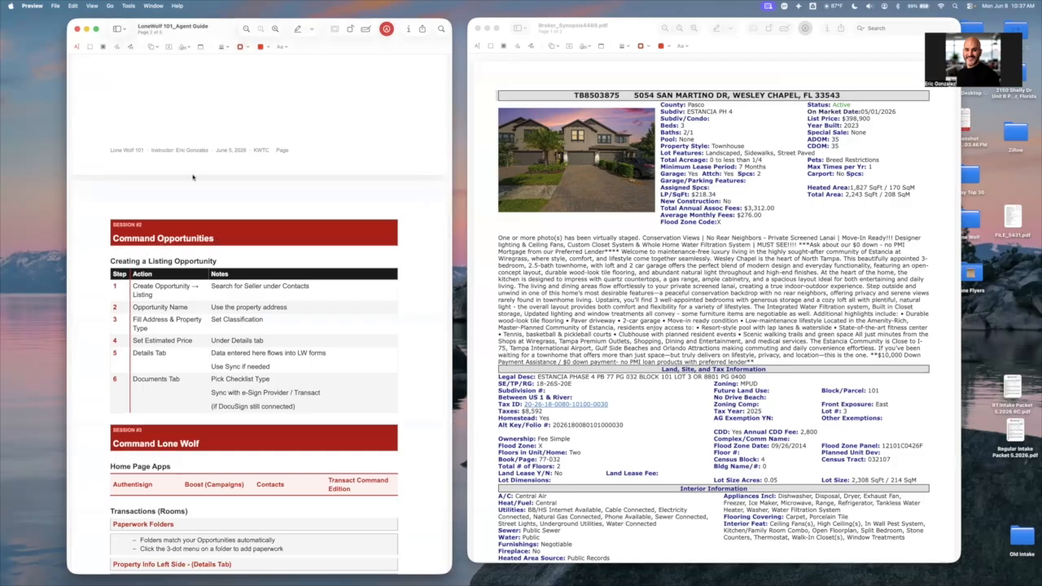
Switch back to KW Command, open the Opportunities pipelines from the home page and expand the navigation labels
{"action": "key", "text": "ctrl+Left"}
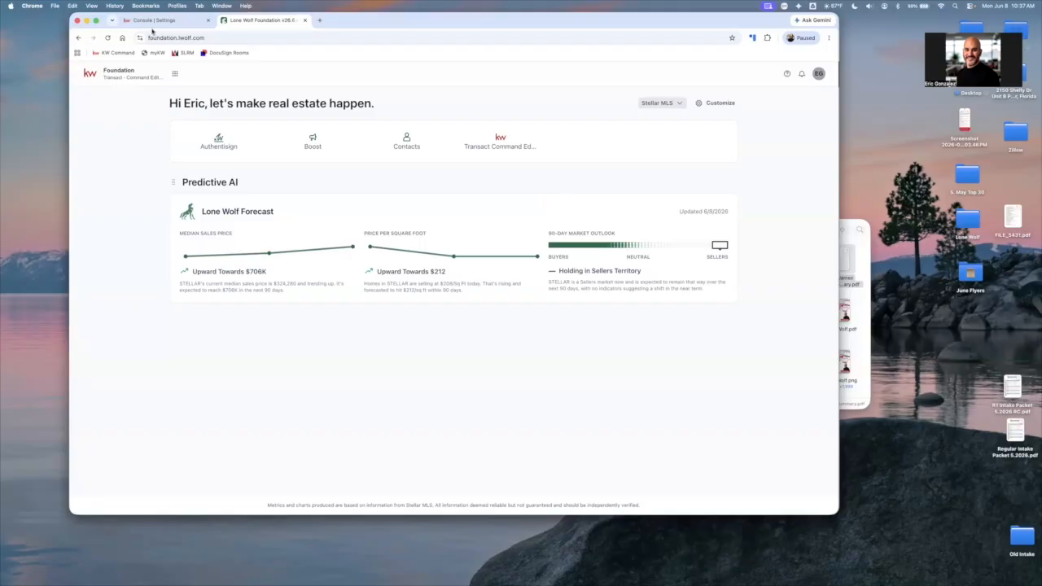
{"action": "left_click", "coordinate": [153, 22]}
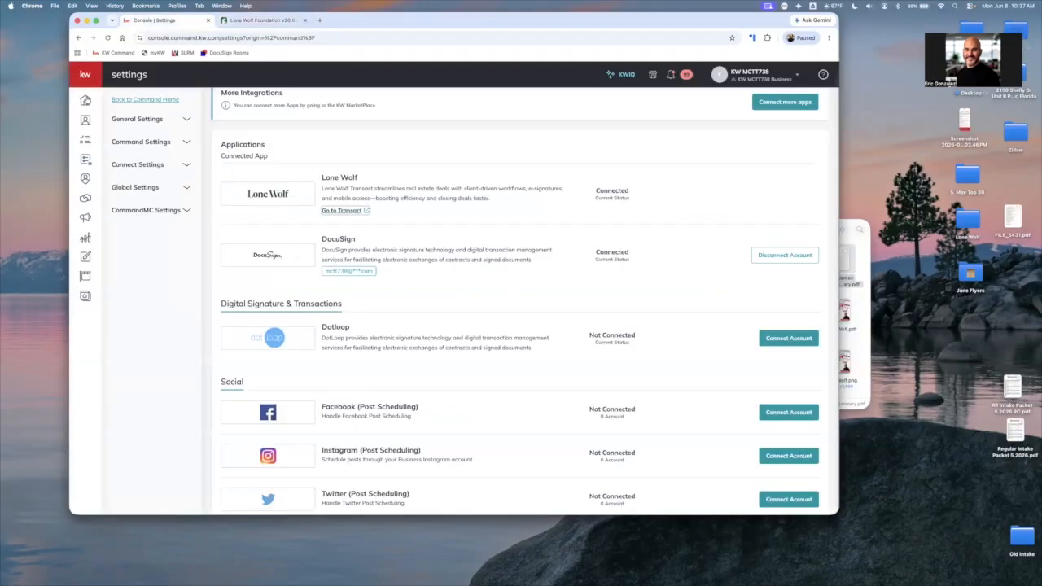
{"action": "left_click", "coordinate": [91, 99]}
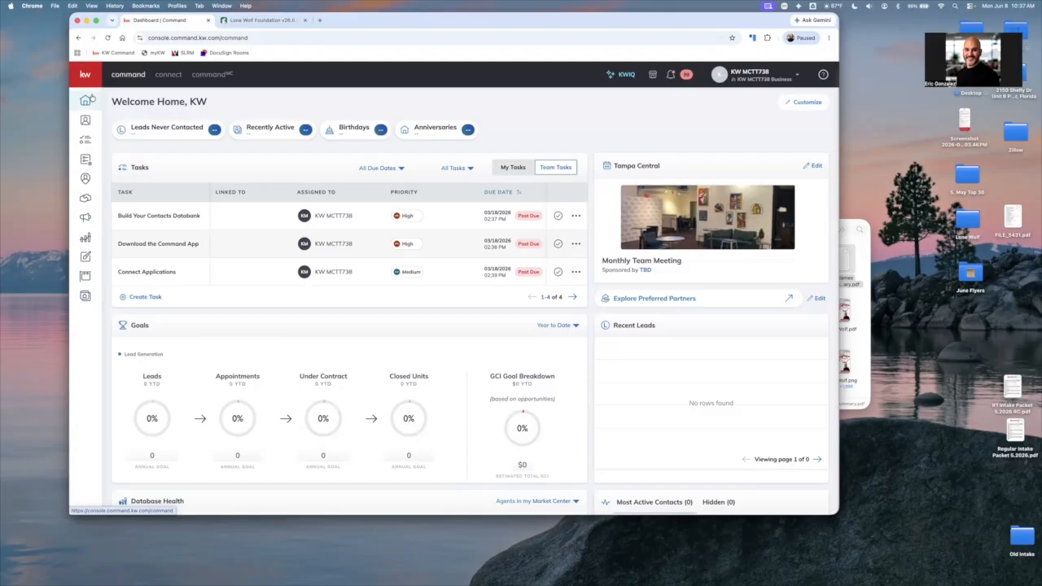
{"action": "left_click", "coordinate": [85, 198]}
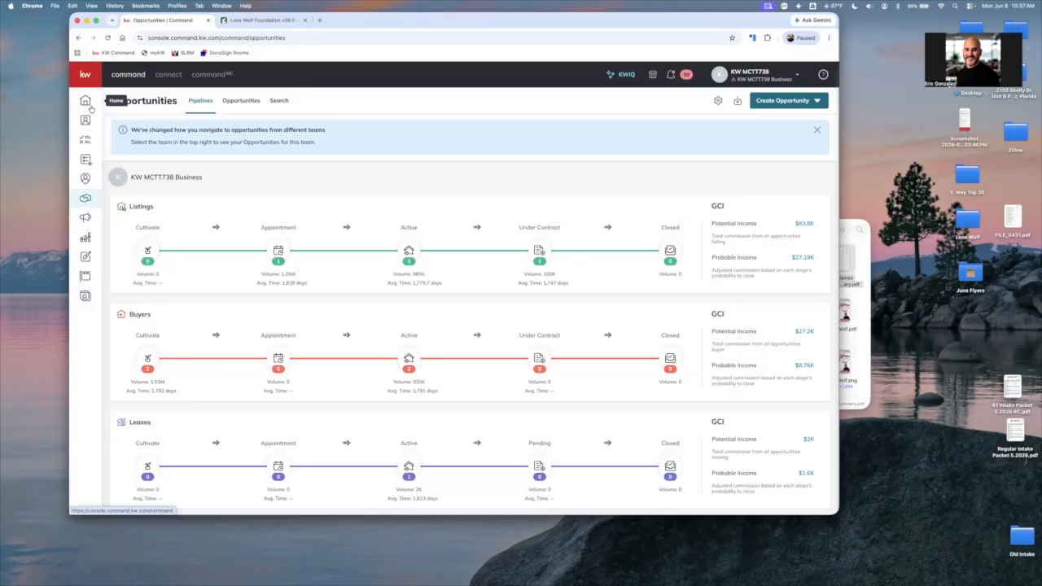
{"action": "left_click", "coordinate": [85, 74]}
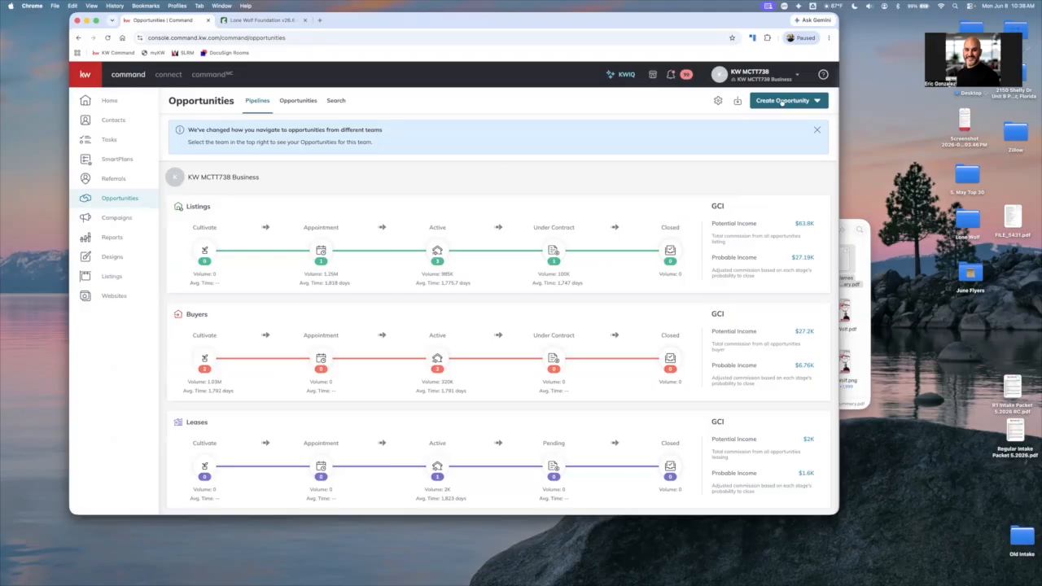
Search MC0738 Coaching Team A's contacts by the demo contact's first name and open that contact's record
{"action": "left_click", "coordinate": [83, 121]}
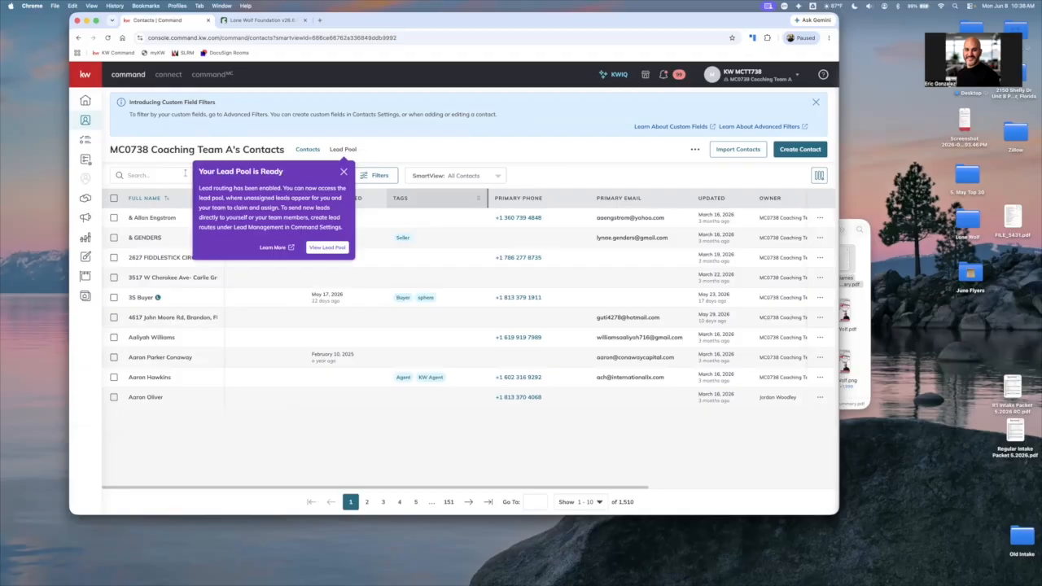
{"action": "type", "text": "er"}
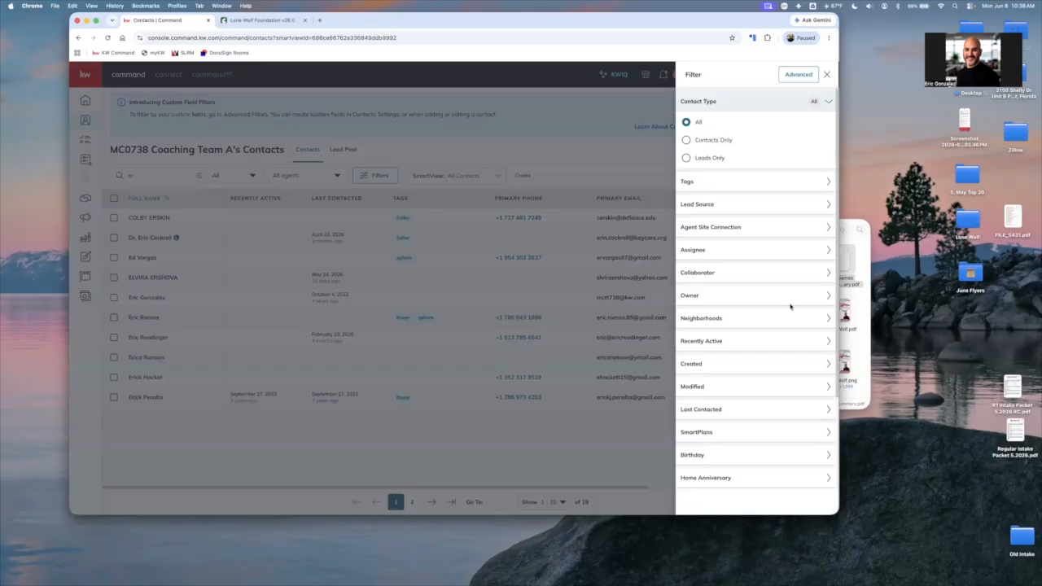
{"action": "scroll", "coordinate": [790, 306], "scroll_direction": "down", "scroll_amount": 3}
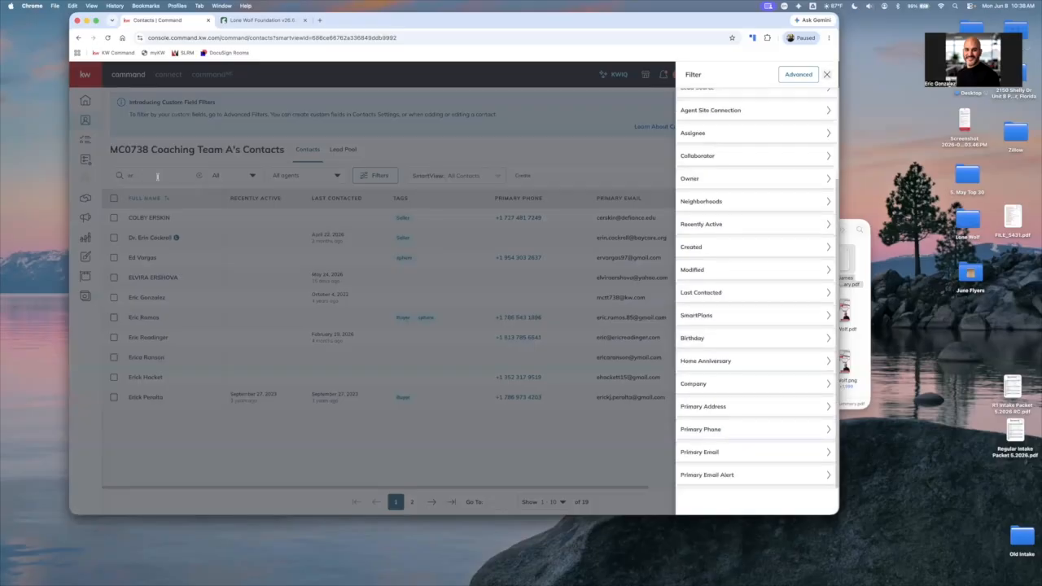
{"action": "left_click", "coordinate": [157, 176]}
{"action": "type", "text": "ic"}
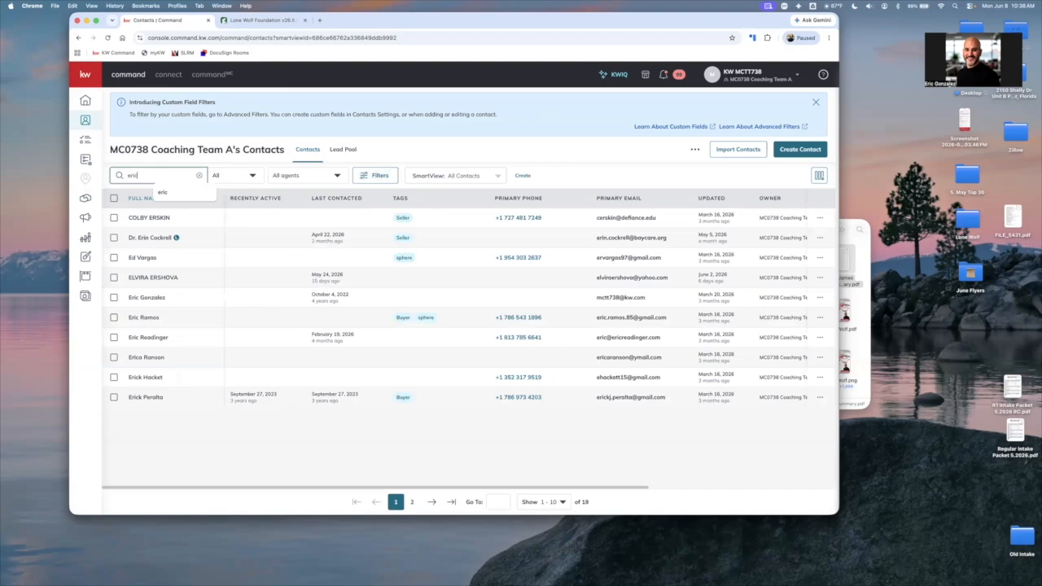
{"action": "key", "text": "Return"}
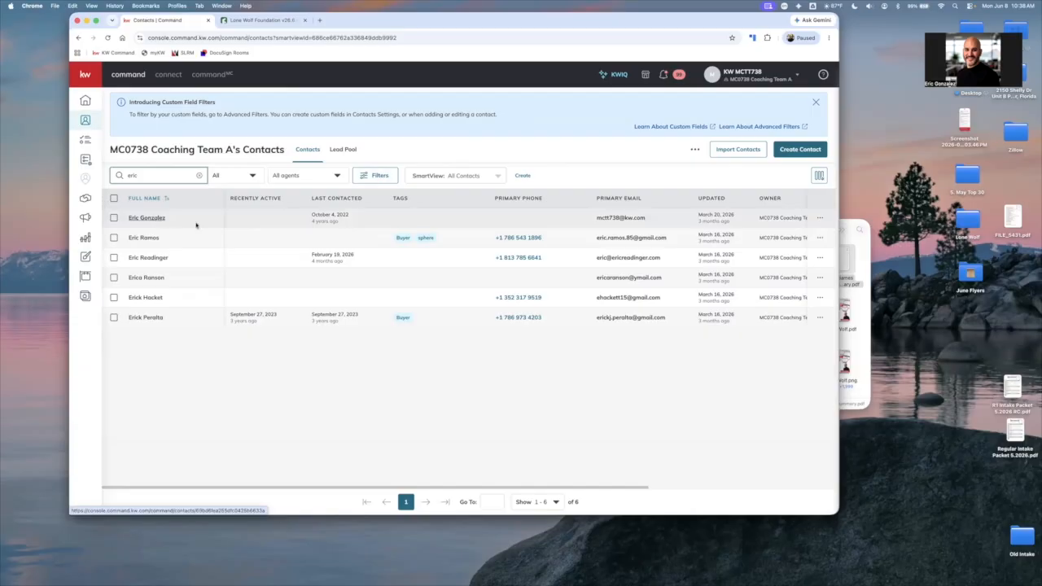
{"action": "left_click", "coordinate": [196, 225]}
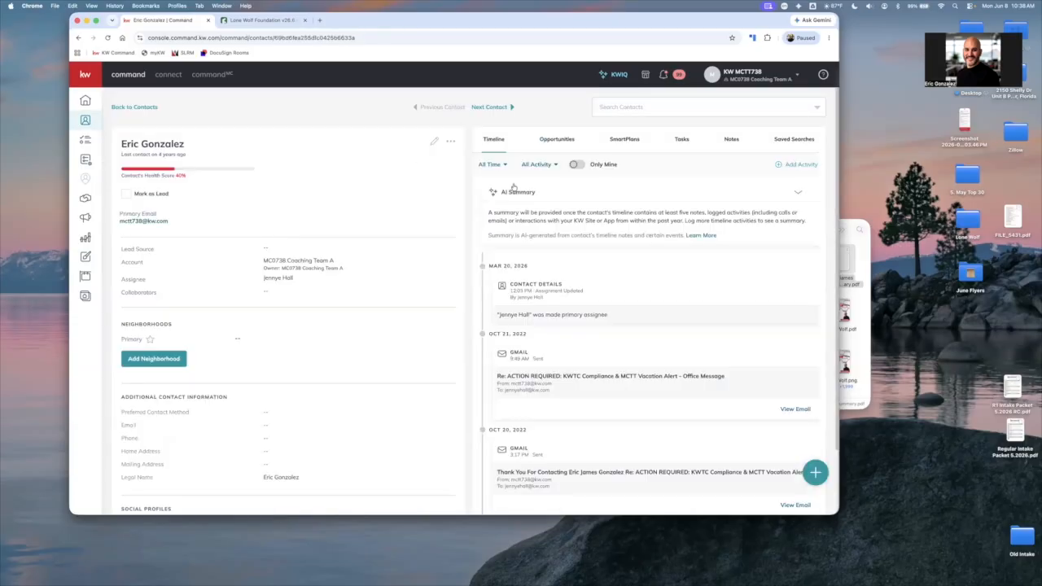
Start a new buyer opportunity from the contact's opportunities and remove the second assignee, keeping only KW MCTT738
{"action": "scroll", "coordinate": [487, 191], "scroll_direction": "down", "scroll_amount": 1}
{"action": "left_click", "coordinate": [548, 141]}
{"action": "left_click", "coordinate": [759, 168]}
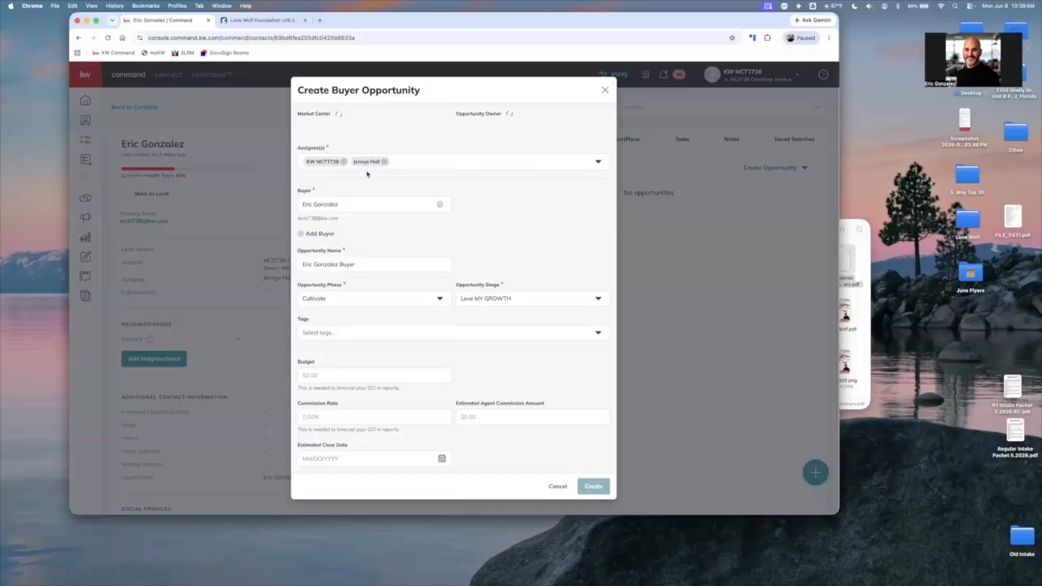
{"action": "left_click", "coordinate": [384, 161]}
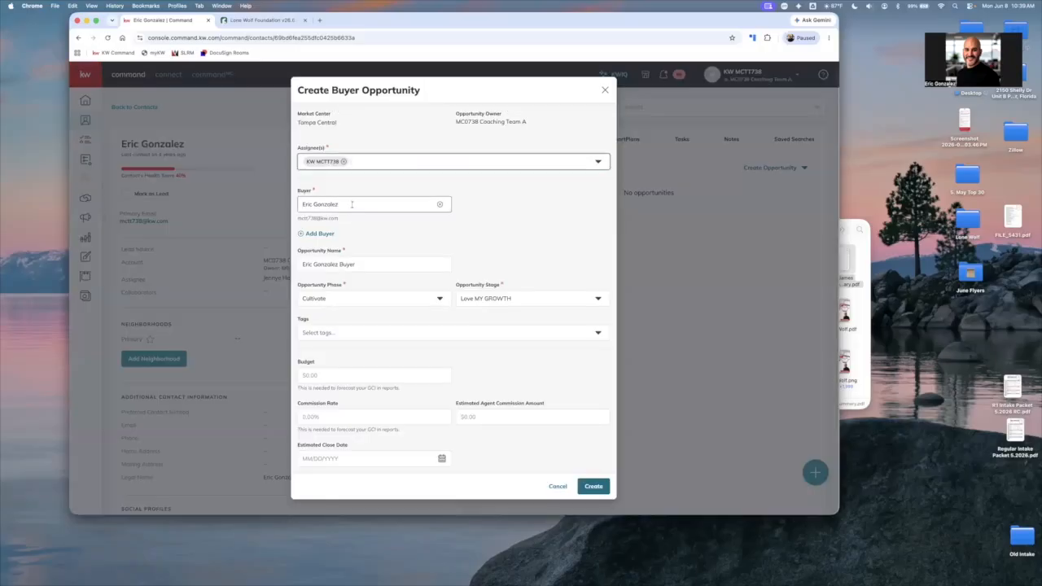
Prefix the opportunity name with the property's street address and a hyphen, ahead of the buyer's name
{"action": "left_click", "coordinate": [365, 263]}
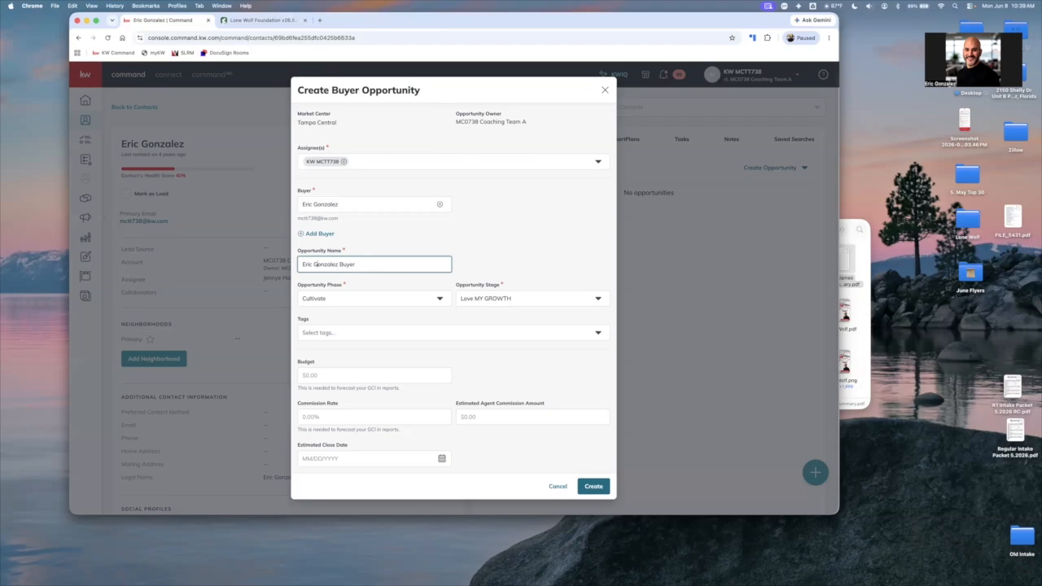
{"action": "type", "text": "123 Main Street -"}
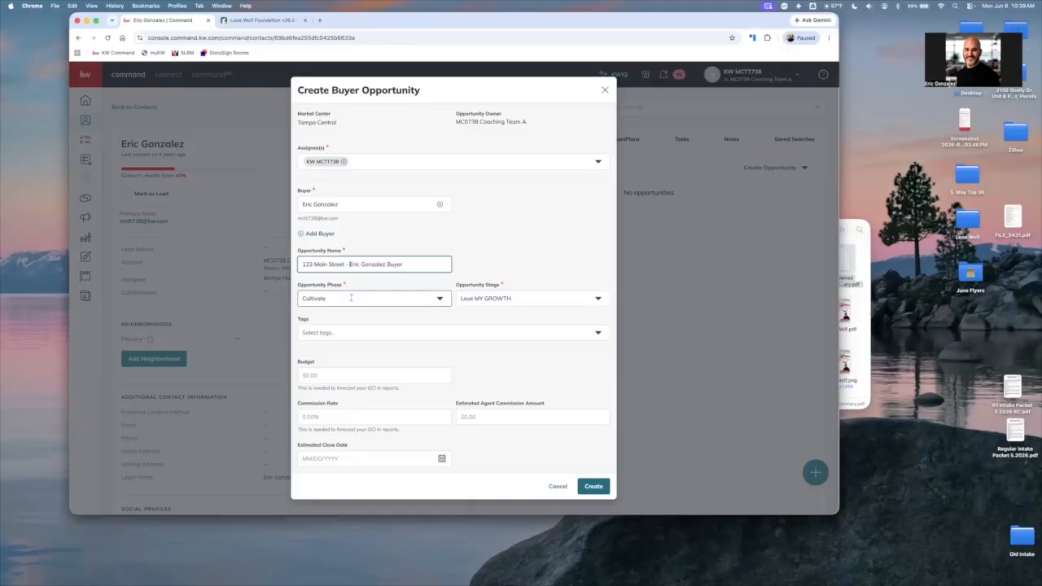
Set the opportunity phase to Active and the opportunity stage to Searching / SHOWING
{"action": "left_click", "coordinate": [351, 298]}
{"action": "left_click", "coordinate": [439, 345]}
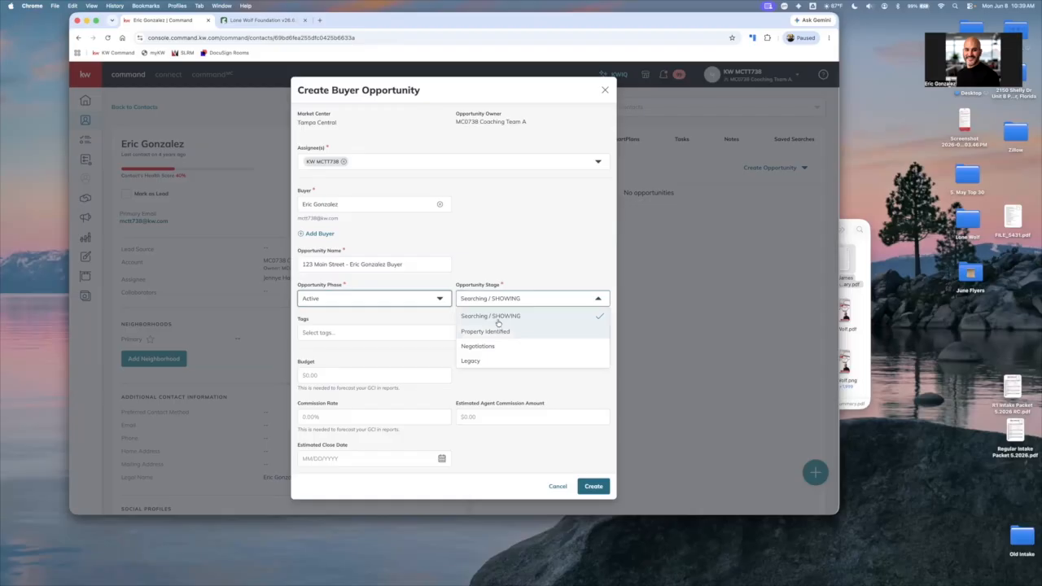
{"action": "left_click", "coordinate": [503, 315]}
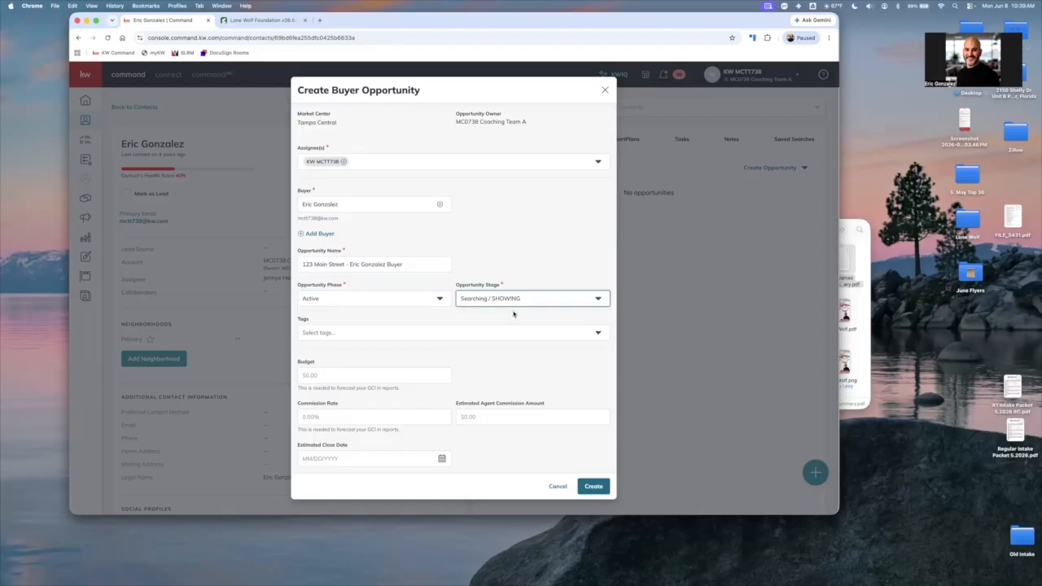
Set the opportunity's budget to $750,000 and its estimated close date to 07/15/2026
{"action": "left_click", "coordinate": [380, 360]}
{"action": "left_click", "coordinate": [385, 376]}
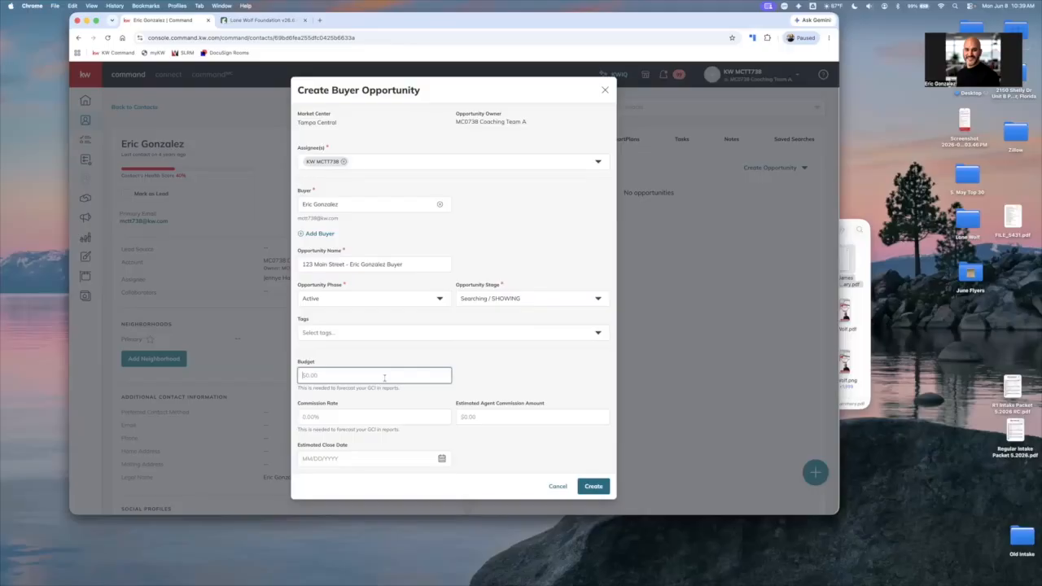
{"action": "type", "text": "57"}
{"action": "type", "text": "500000.00"}
{"action": "left_click", "coordinate": [442, 459]}
{"action": "left_click", "coordinate": [441, 458]}
{"action": "left_click", "coordinate": [490, 332]}
{"action": "left_click", "coordinate": [441, 389]}
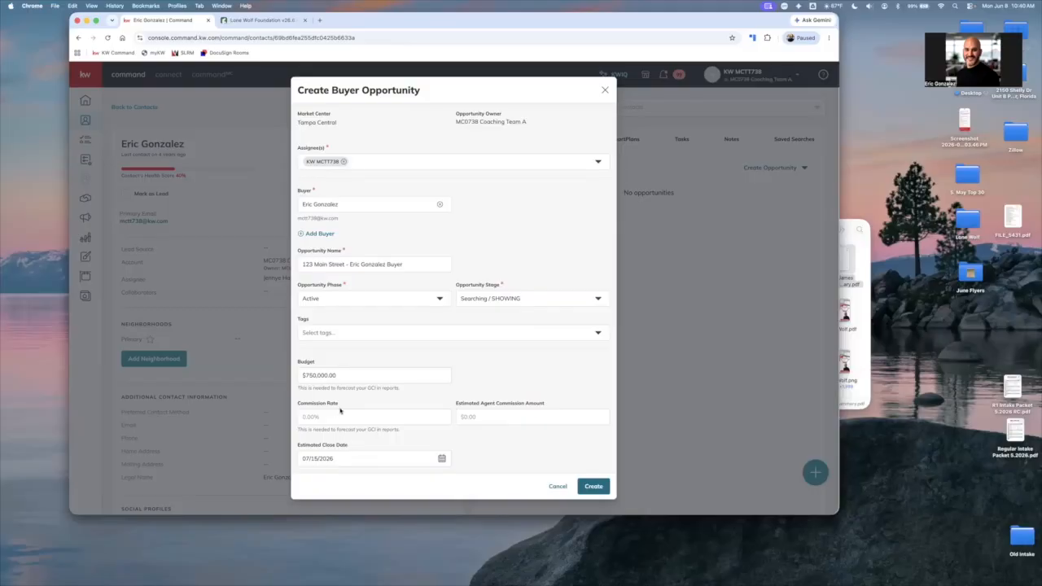
Create the buyer opportunity with the commission rate left blank and open its details page
{"action": "left_click", "coordinate": [400, 417]}
{"action": "left_click", "coordinate": [407, 345]}
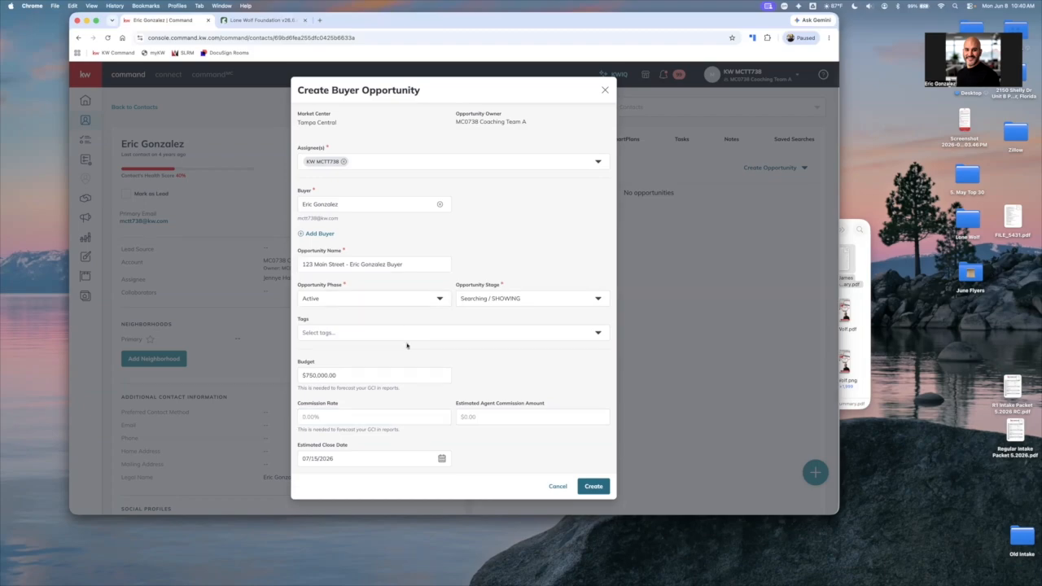
{"action": "left_click", "coordinate": [593, 487]}
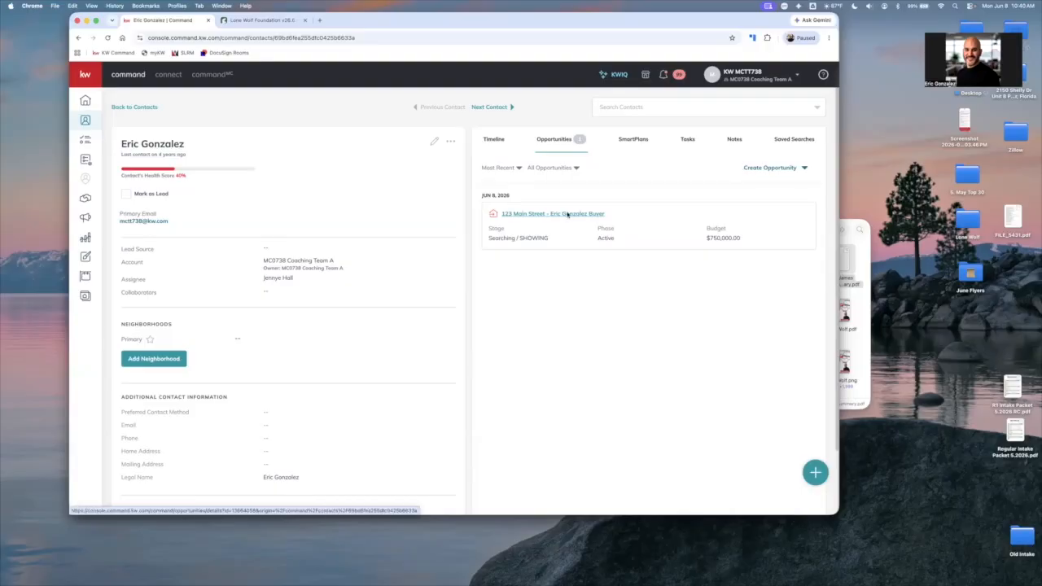
{"action": "left_click", "coordinate": [567, 214]}
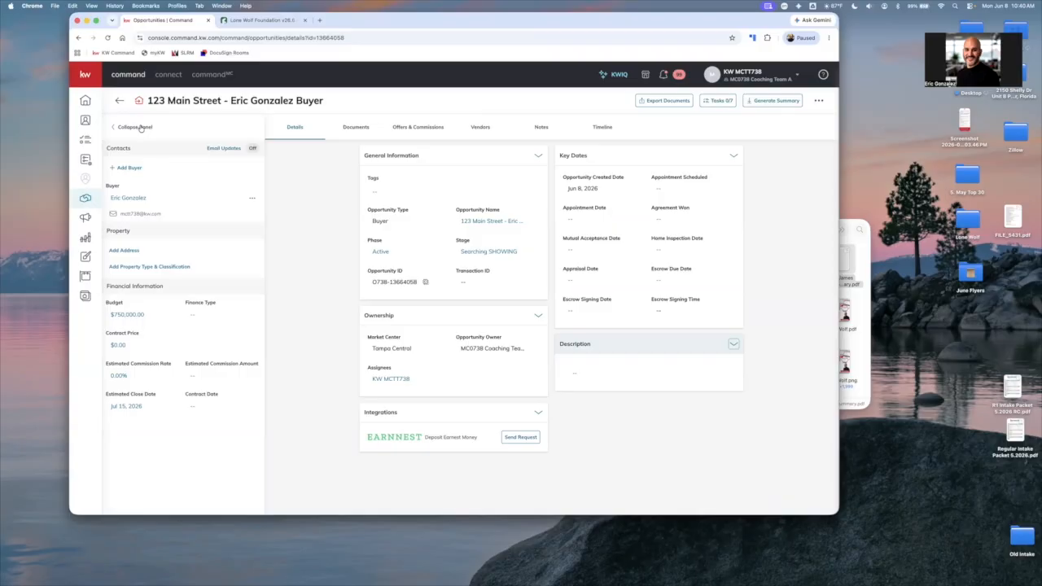
Add the property's address to the opportunity by choosing the suggested match in Safety Harbor, FL, and save it
{"action": "left_click", "coordinate": [132, 131]}
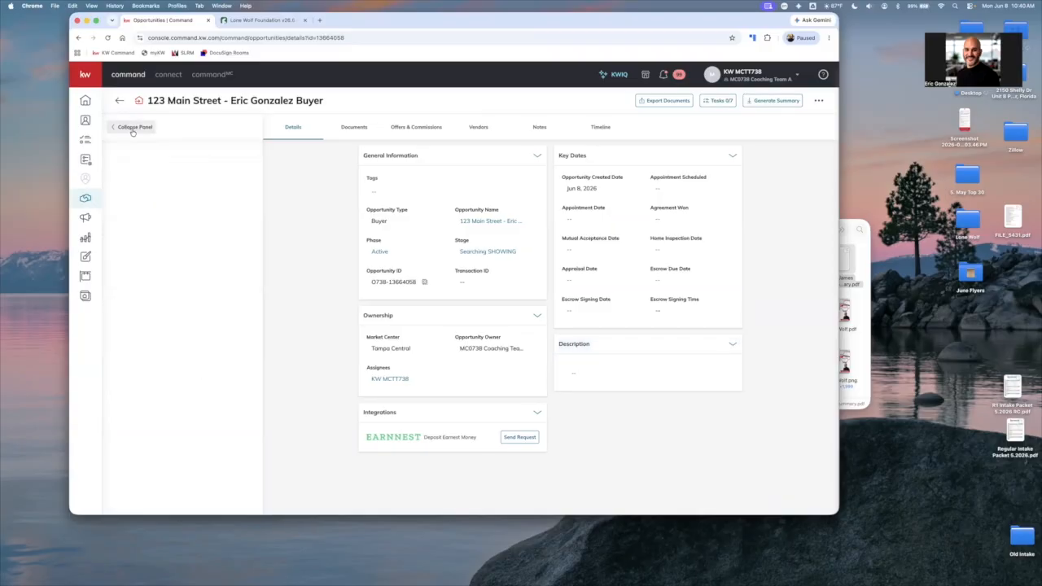
{"action": "left_click", "coordinate": [129, 252]}
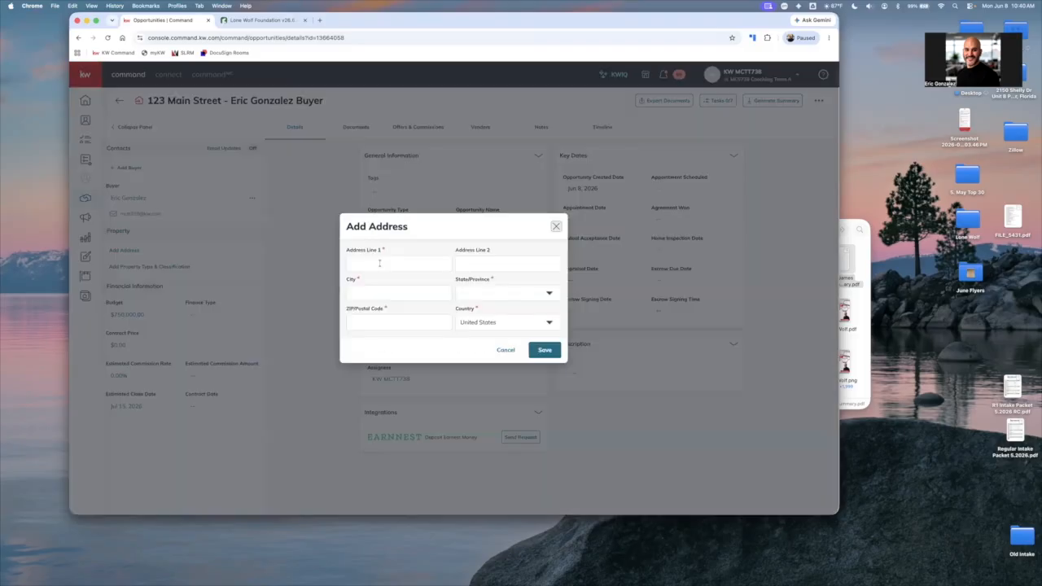
{"action": "left_click", "coordinate": [379, 263]}
{"action": "type", "text": "123"}
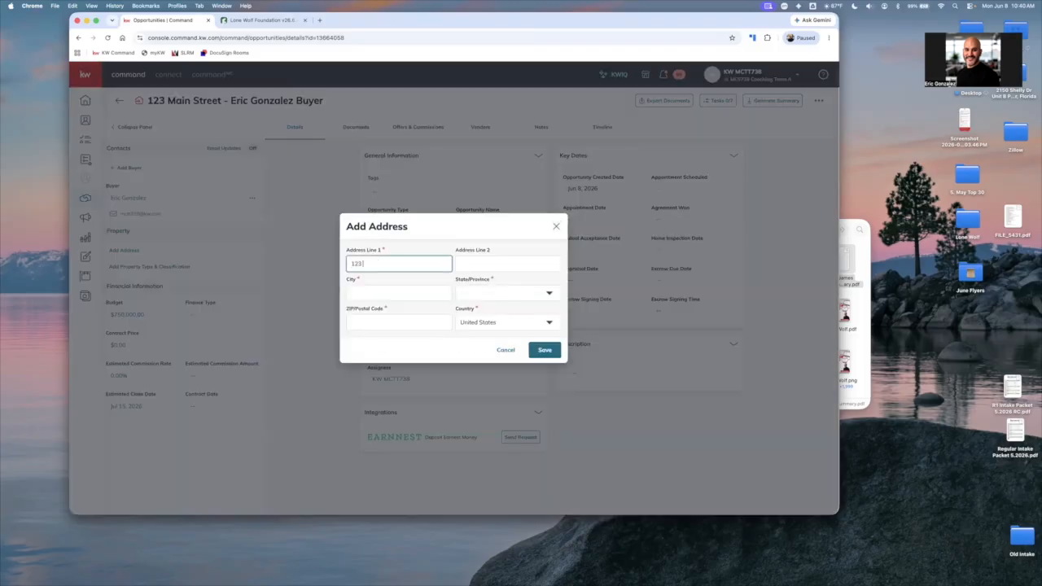
{"action": "type", "text": " Main S"}
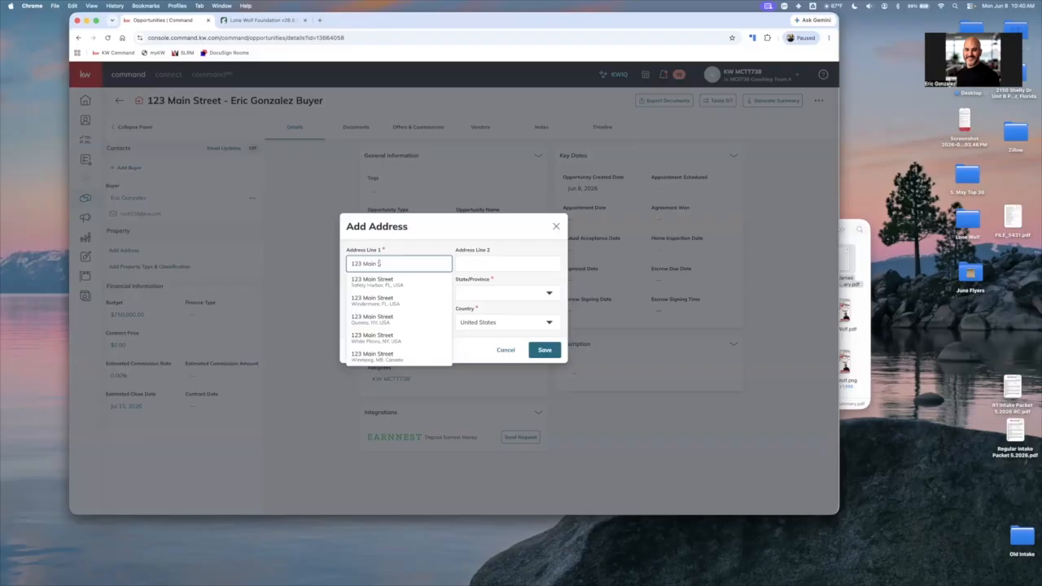
{"action": "left_click", "coordinate": [395, 284]}
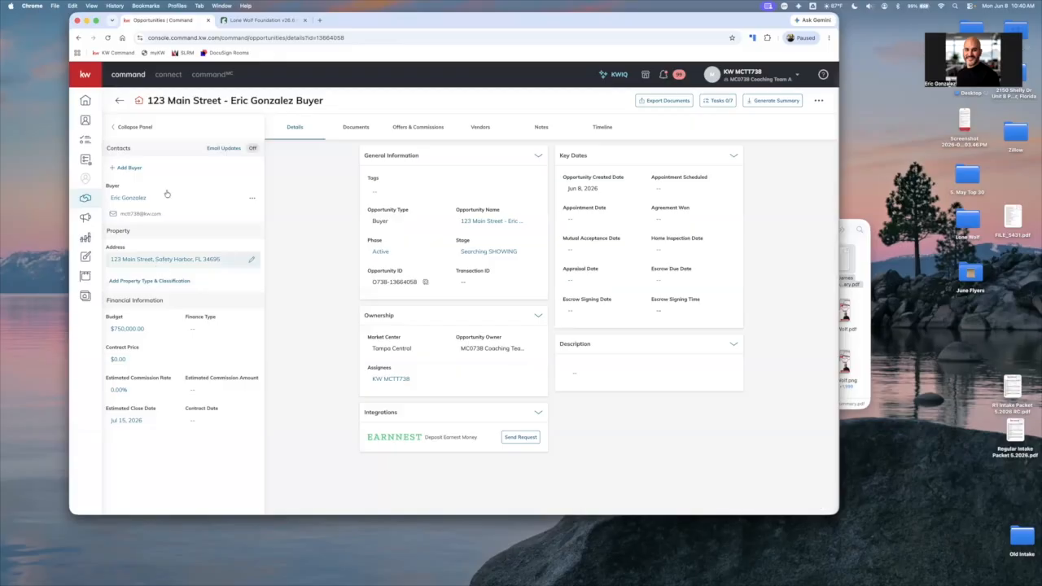
Set the opportunity's contract price to $725,000 in its financial information
{"action": "left_click", "coordinate": [153, 360]}
{"action": "triple_click", "coordinate": [153, 360]}
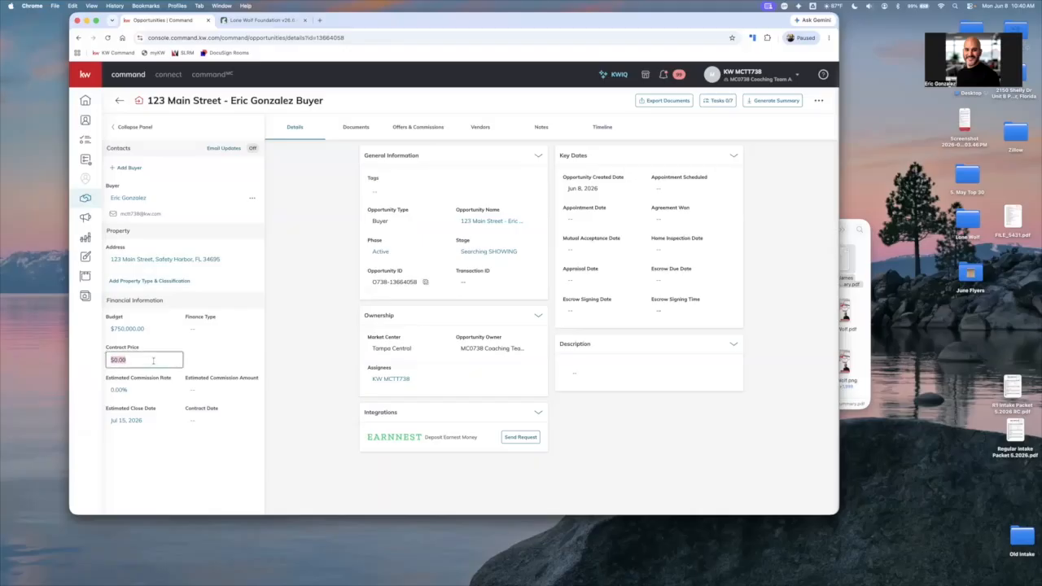
{"action": "type", "text": "725,000"}
{"action": "left_click", "coordinate": [193, 478]}
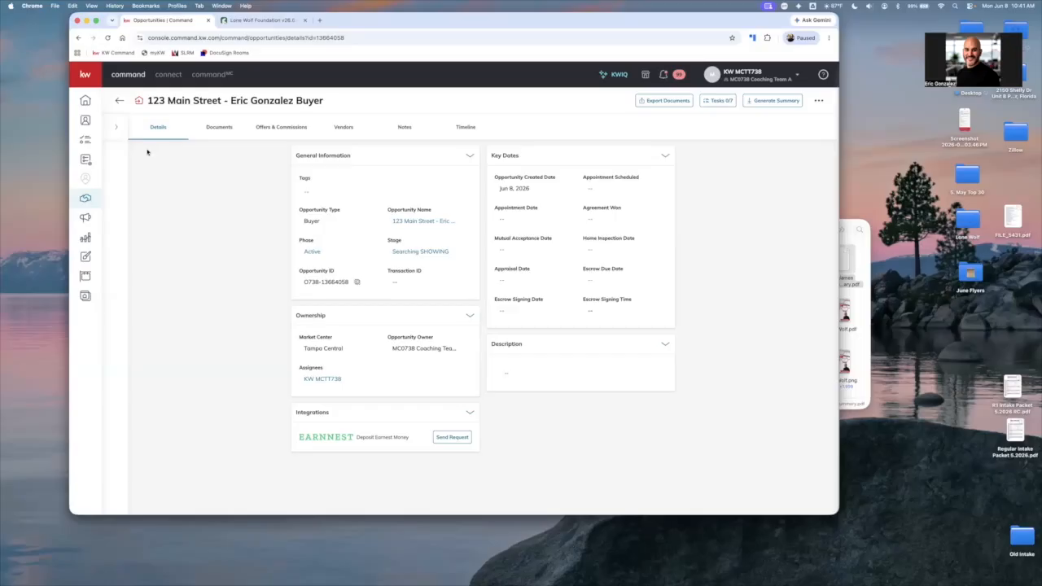
Open the opportunity's documents and set the checklist type to Residential
{"action": "left_click", "coordinate": [116, 127]}
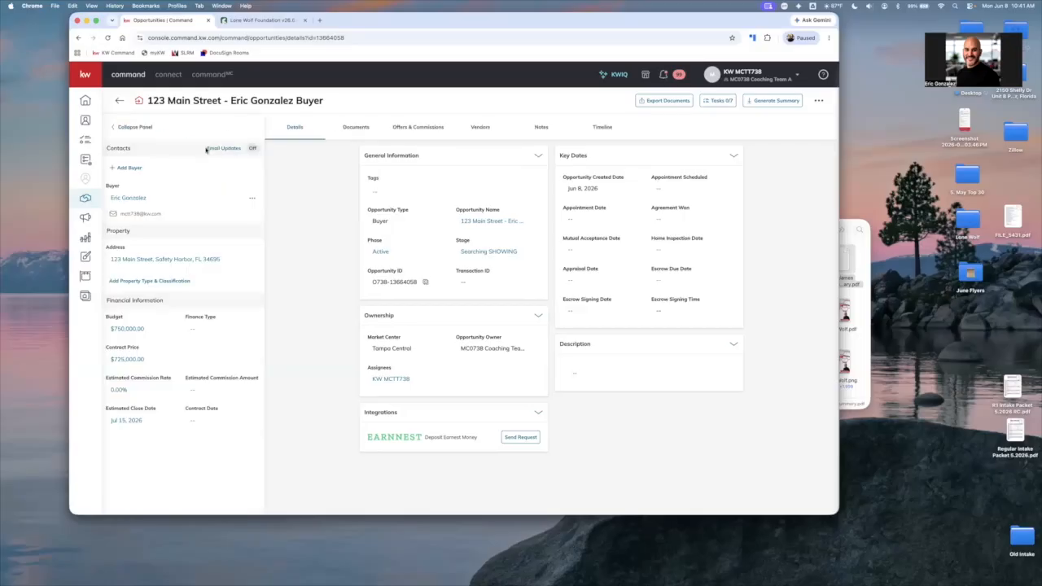
{"action": "left_click", "coordinate": [123, 128]}
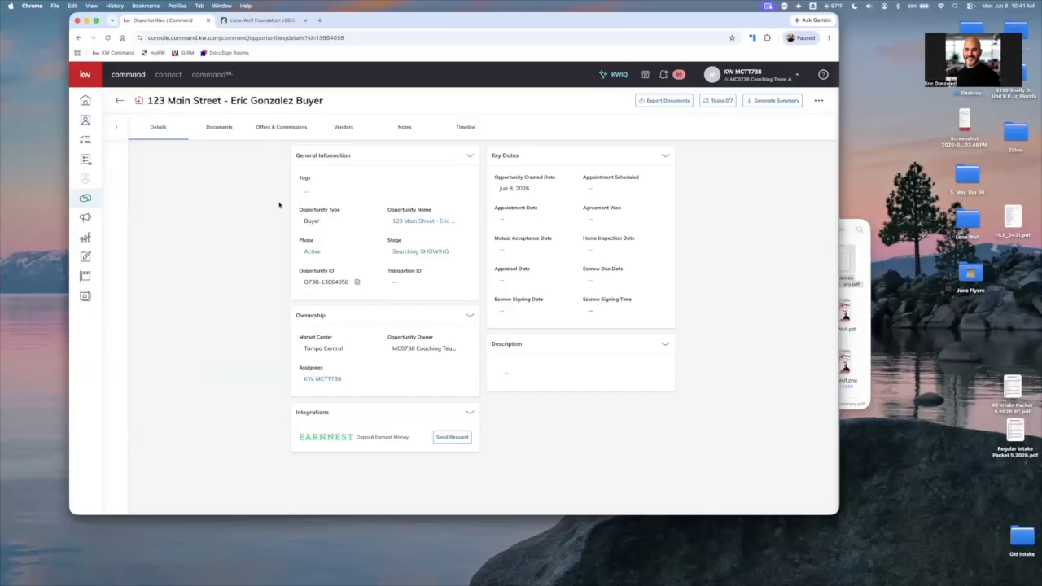
{"action": "left_click", "coordinate": [220, 126]}
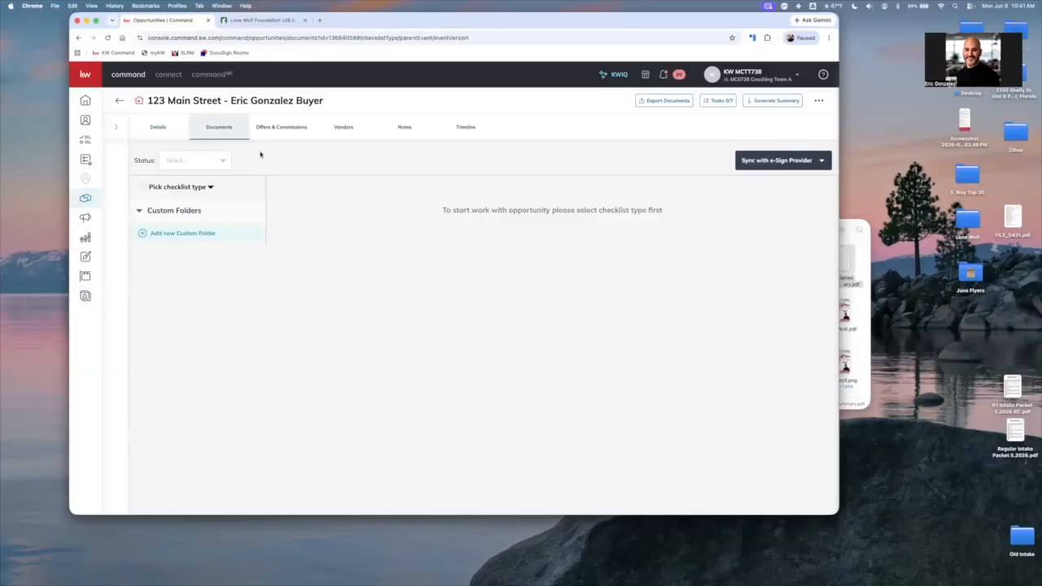
{"action": "left_click", "coordinate": [177, 186]}
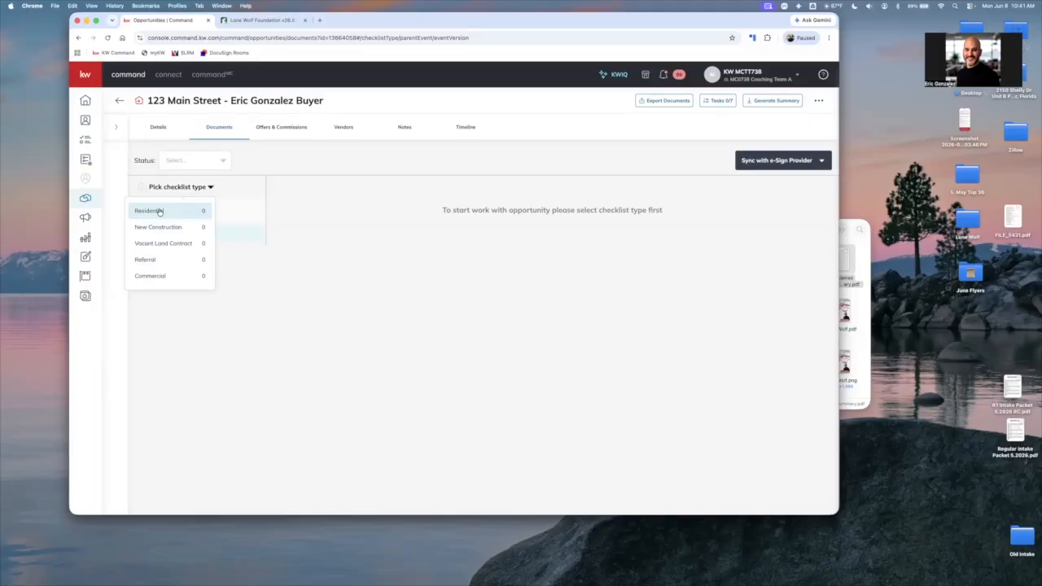
{"action": "left_click", "coordinate": [163, 211]}
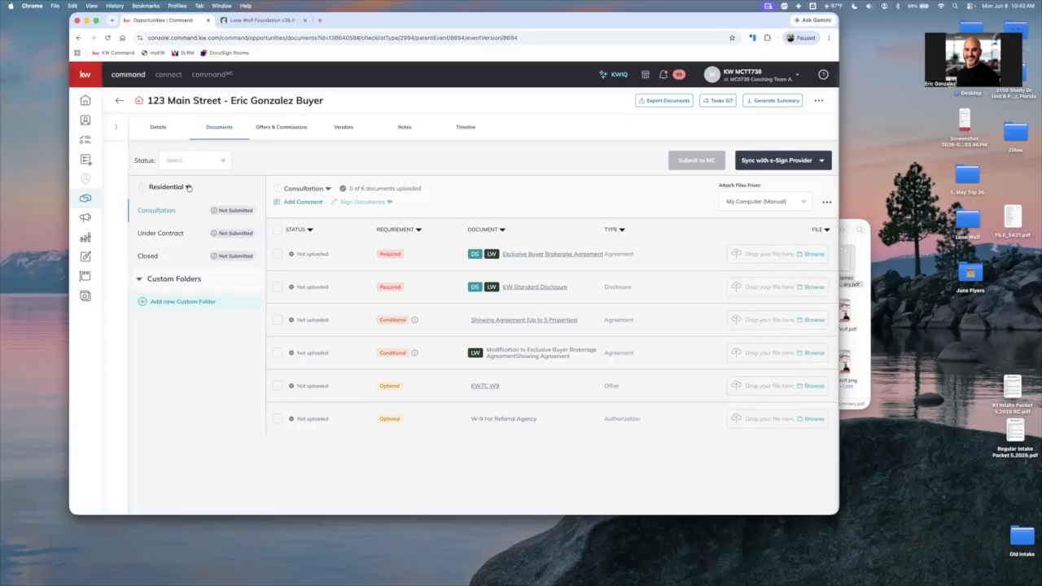
Preview the KW Standard Disclosure and Exclusive Buyer Brokerage Agreement forms, and look over the Under Contract checklist before returning to Consultation
{"action": "left_click", "coordinate": [811, 163]}
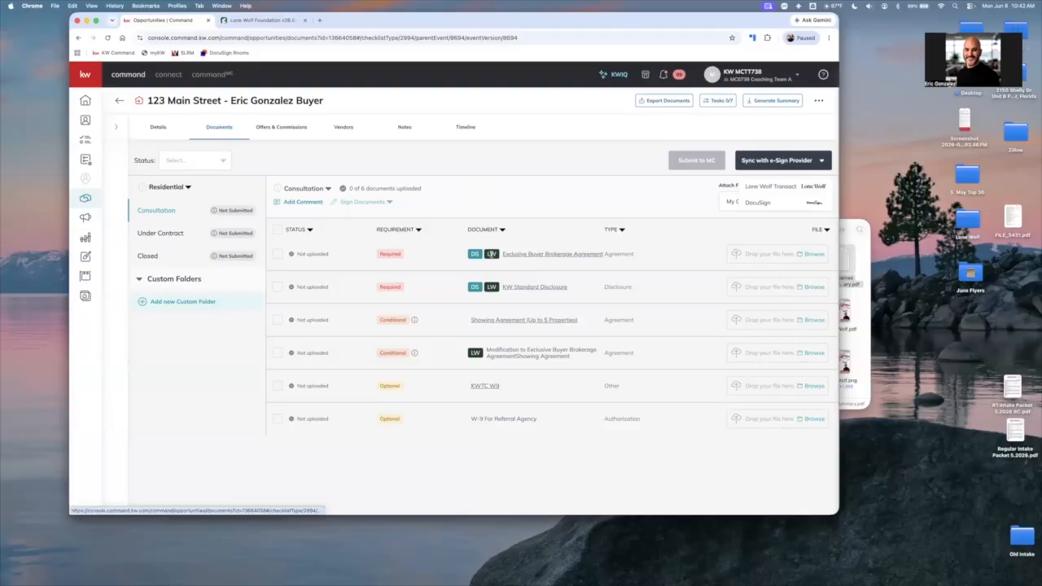
{"action": "left_click", "coordinate": [509, 256]}
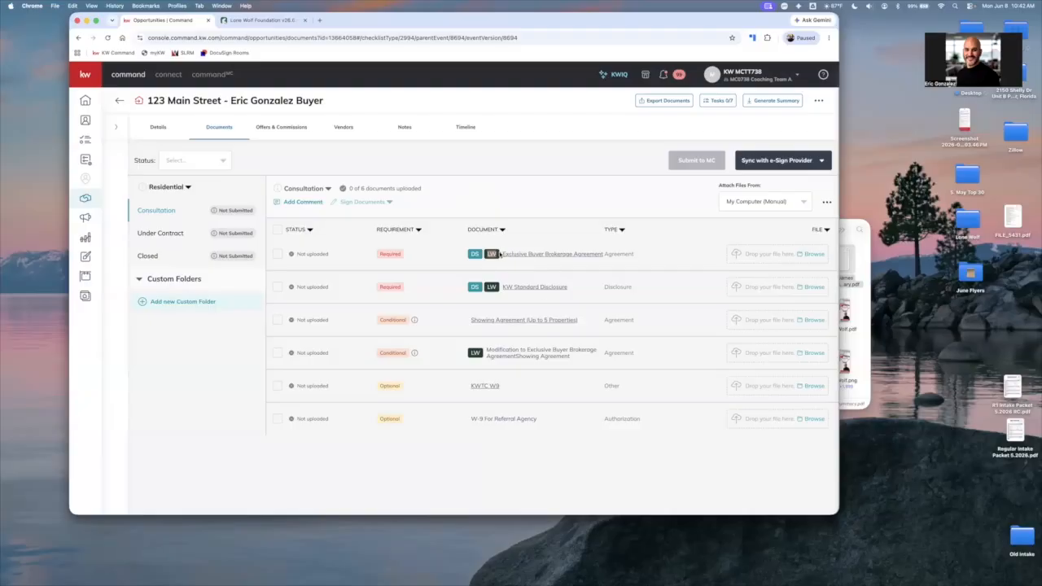
{"action": "left_click", "coordinate": [529, 291]}
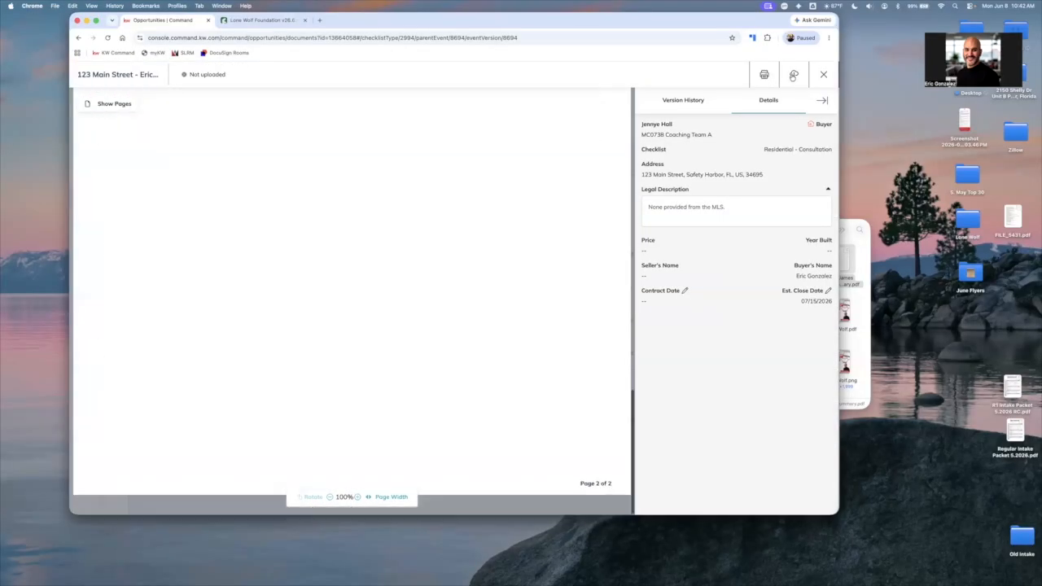
{"action": "left_click", "coordinate": [823, 74]}
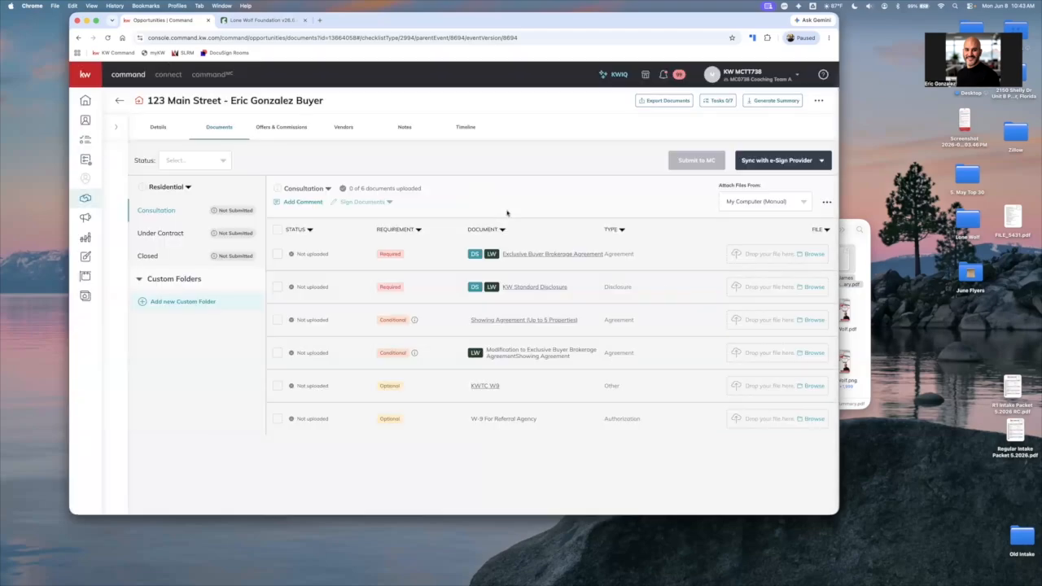
{"action": "left_click", "coordinate": [523, 254]}
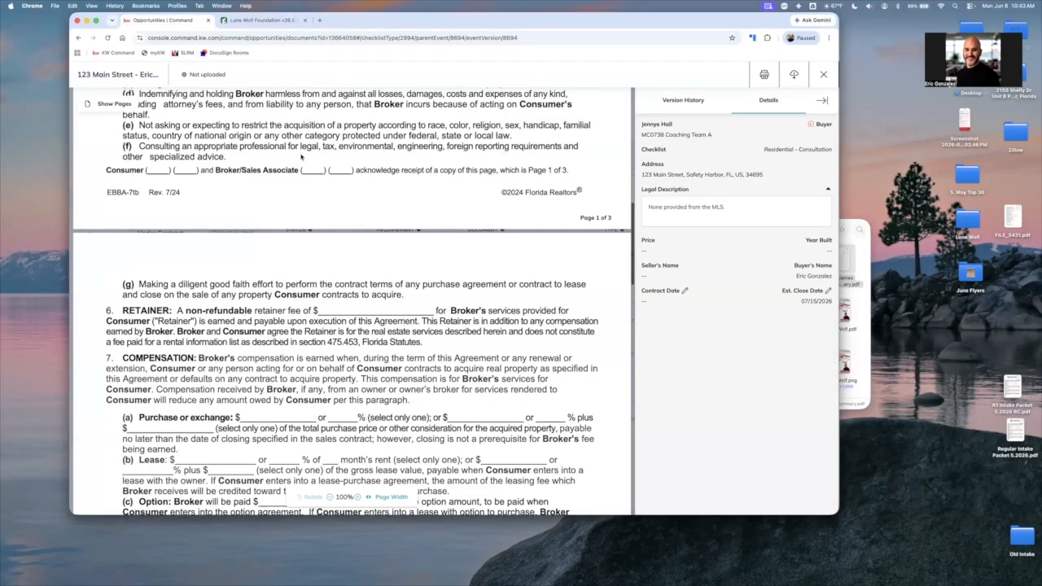
{"action": "left_click", "coordinate": [824, 75]}
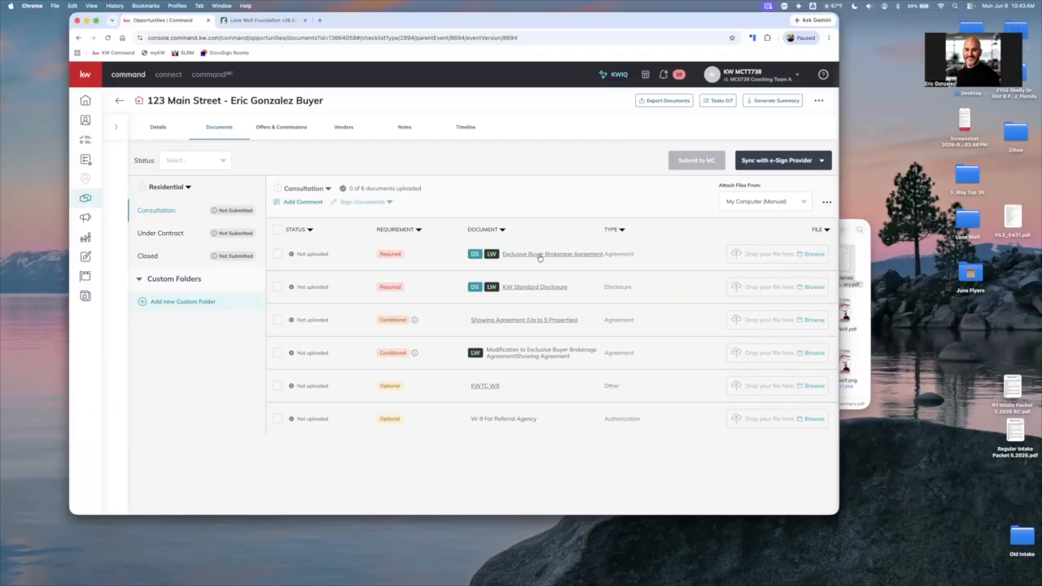
{"action": "left_click", "coordinate": [179, 232]}
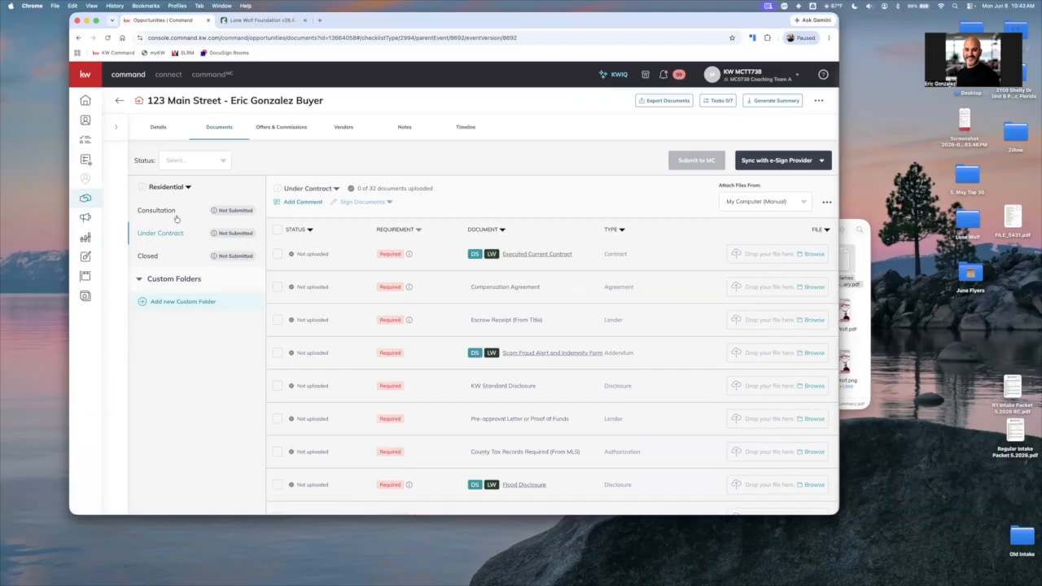
{"action": "left_click", "coordinate": [207, 215]}
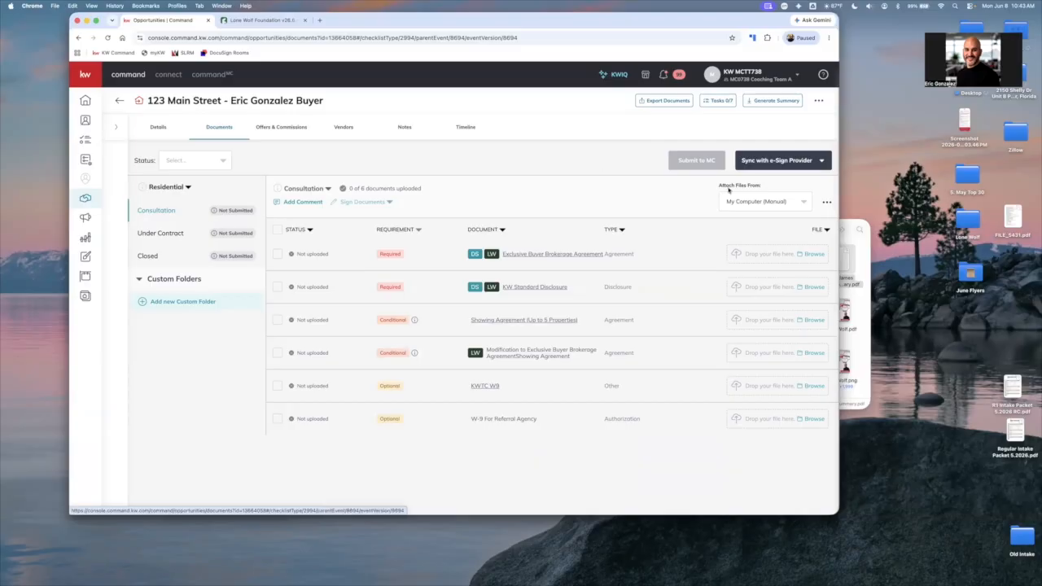
Sync the opportunity with Lone Wolf Transact, assigning the KW agent account as Buyer's Agent 1, and return to the opportunity's documents in Command
{"action": "left_click", "coordinate": [818, 163]}
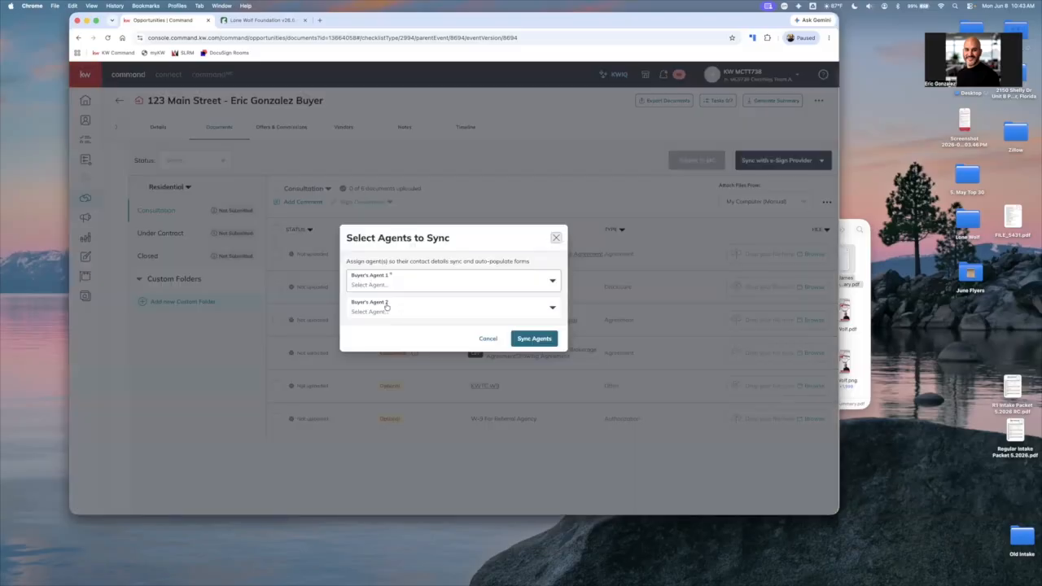
{"action": "left_click", "coordinate": [387, 285]}
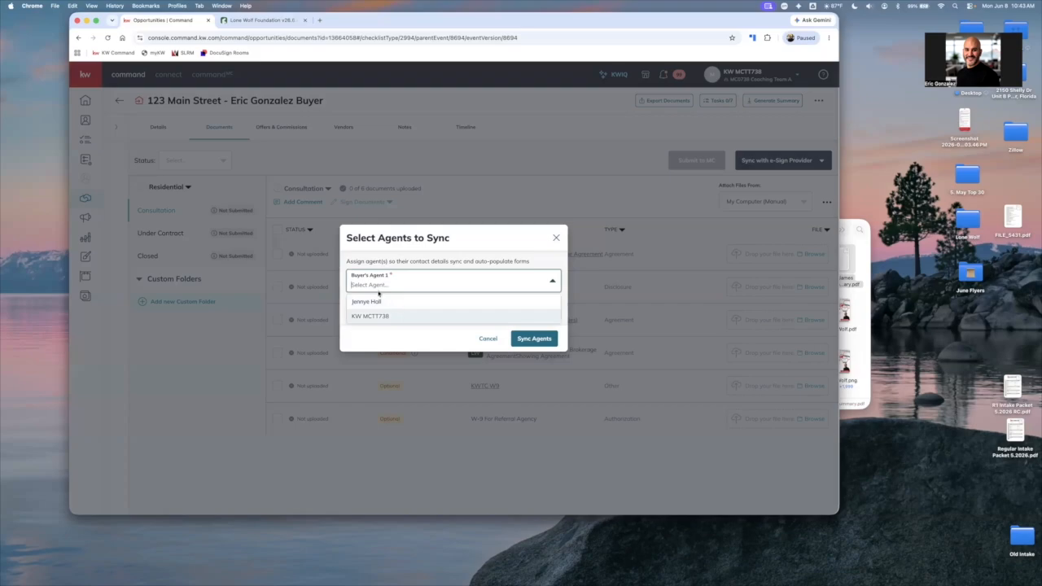
{"action": "left_click", "coordinate": [372, 315]}
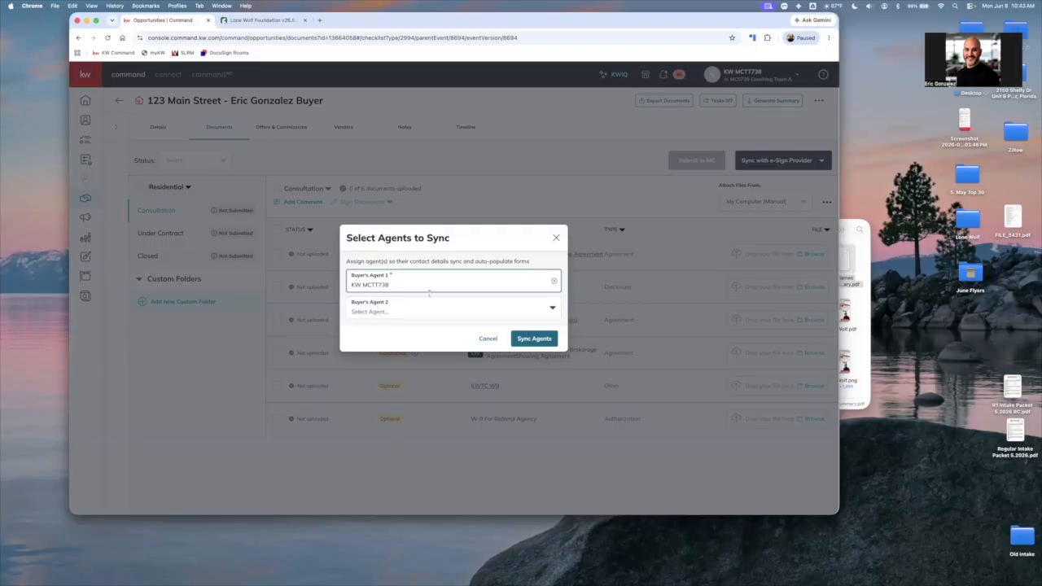
{"action": "left_click", "coordinate": [533, 339]}
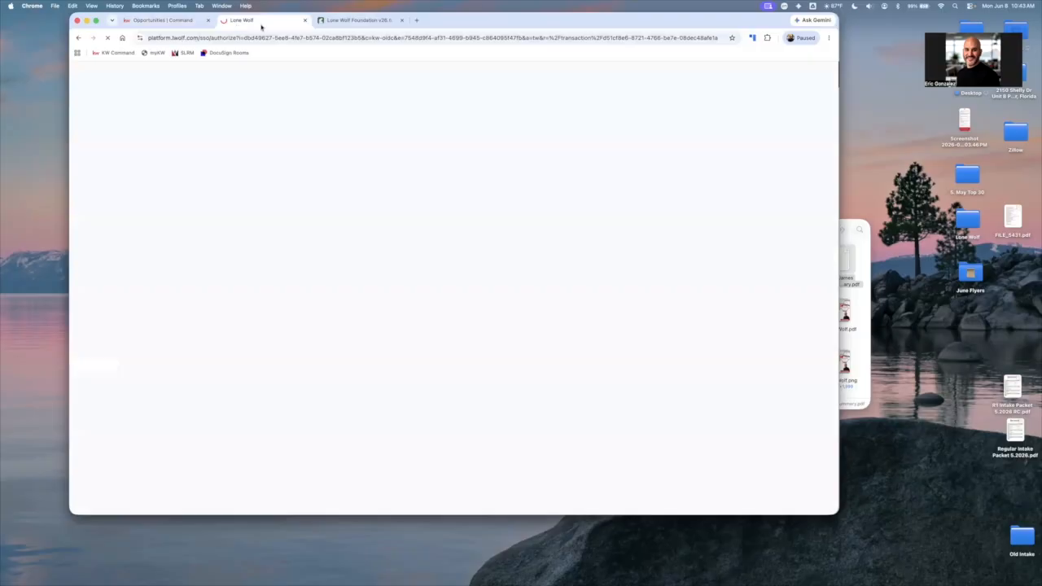
{"action": "left_click", "coordinate": [188, 21]}
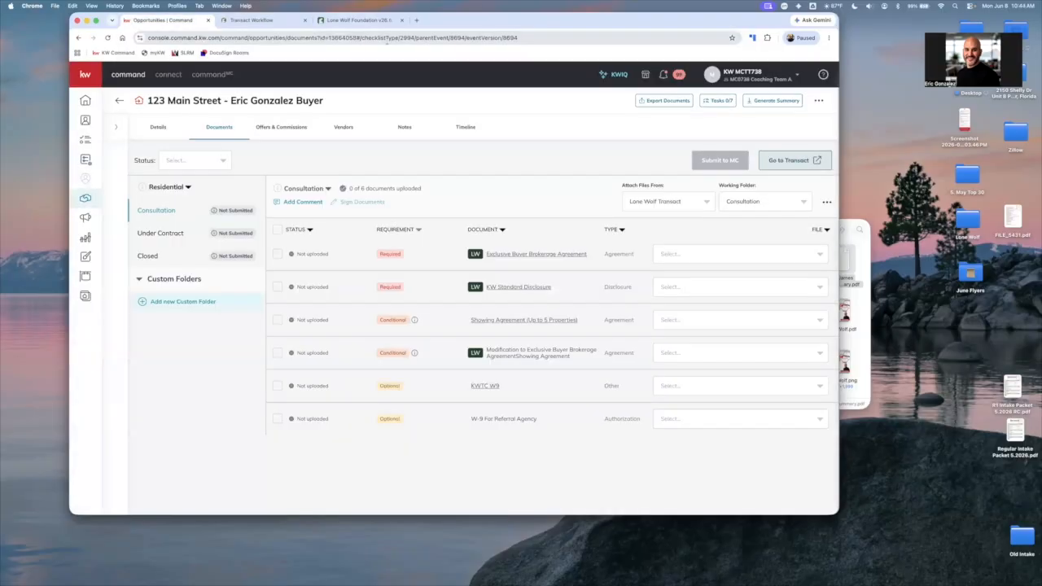
Collapse the Consultation, Under Contract and Closed folders in the synced Transact transaction and compare them with the Command checklist folders
{"action": "left_click", "coordinate": [248, 22]}
{"action": "left_click", "coordinate": [220, 150]}
{"action": "left_click", "coordinate": [221, 176]}
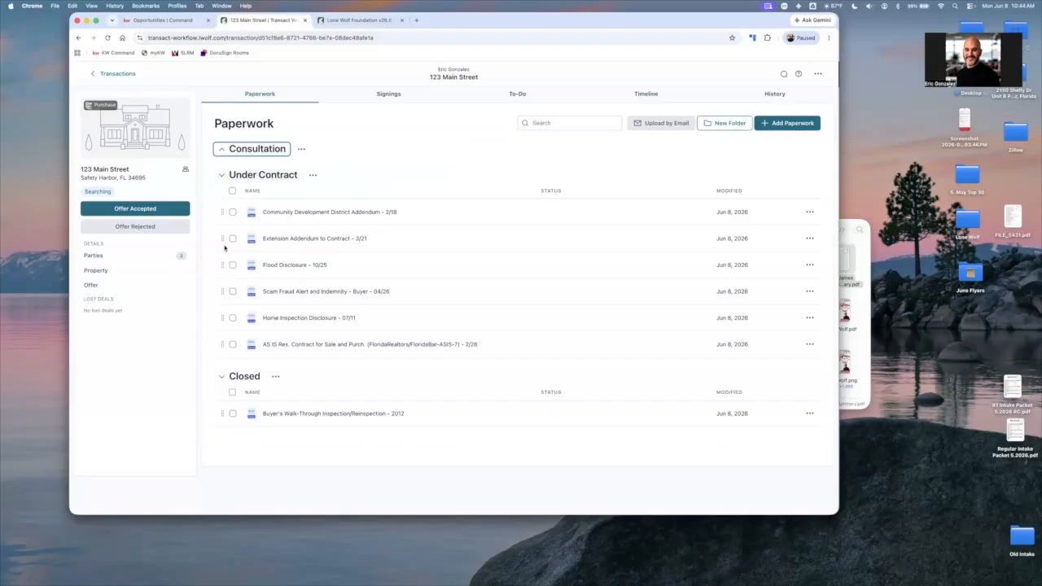
{"action": "left_click", "coordinate": [223, 202]}
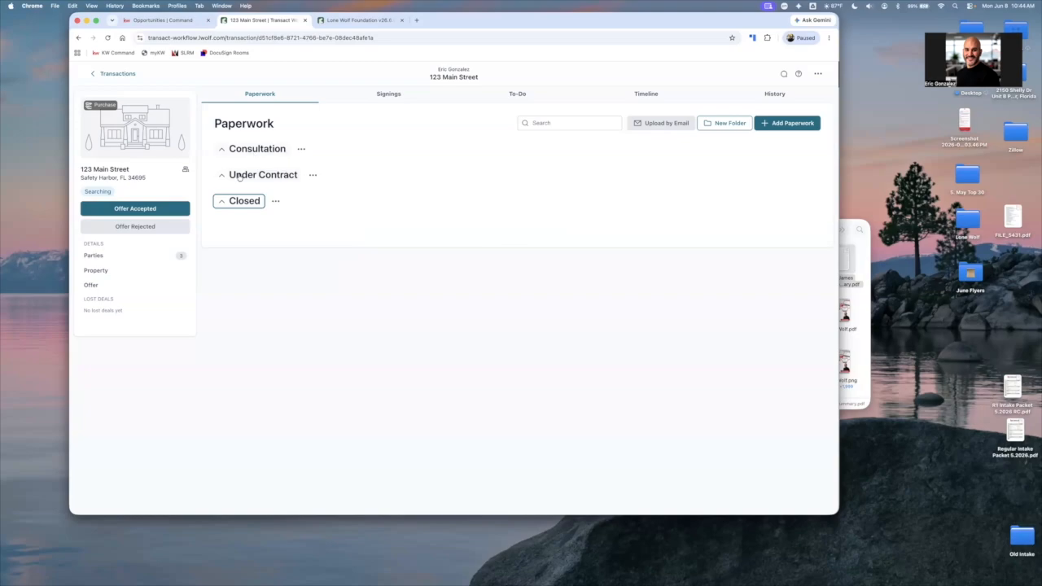
{"action": "left_click", "coordinate": [187, 21]}
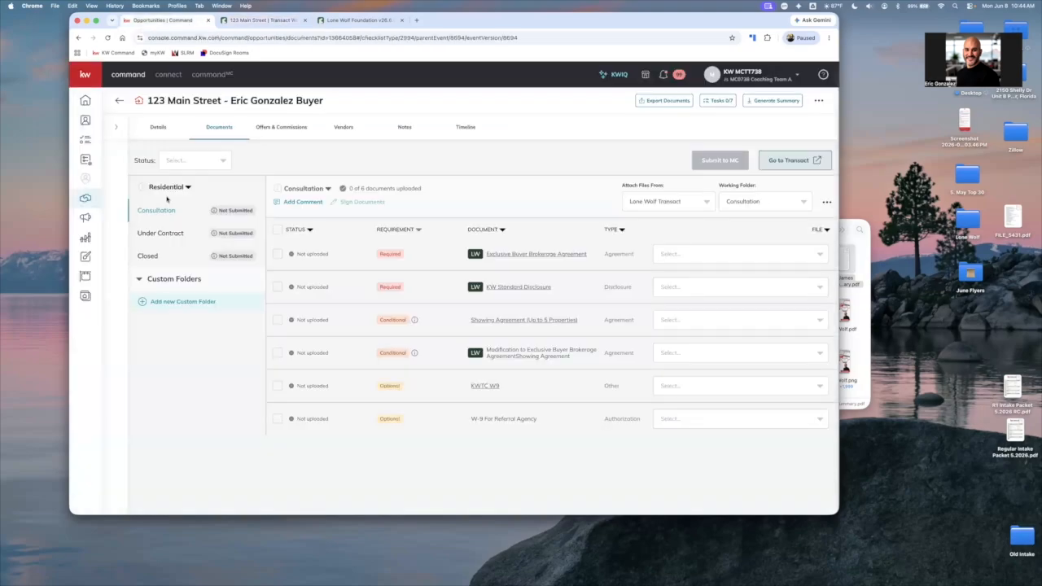
{"action": "left_click", "coordinate": [154, 254]}
{"action": "left_click", "coordinate": [160, 212]}
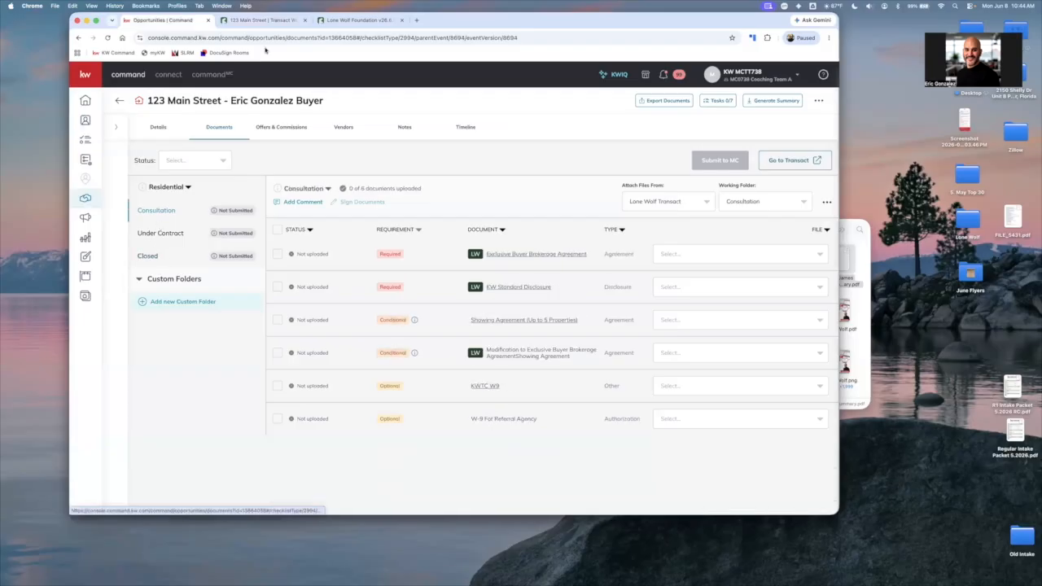
Switch to the Transact transaction and examine the forms inside its paperwork folders, leaving only Consultation expanded
{"action": "left_click", "coordinate": [261, 21]}
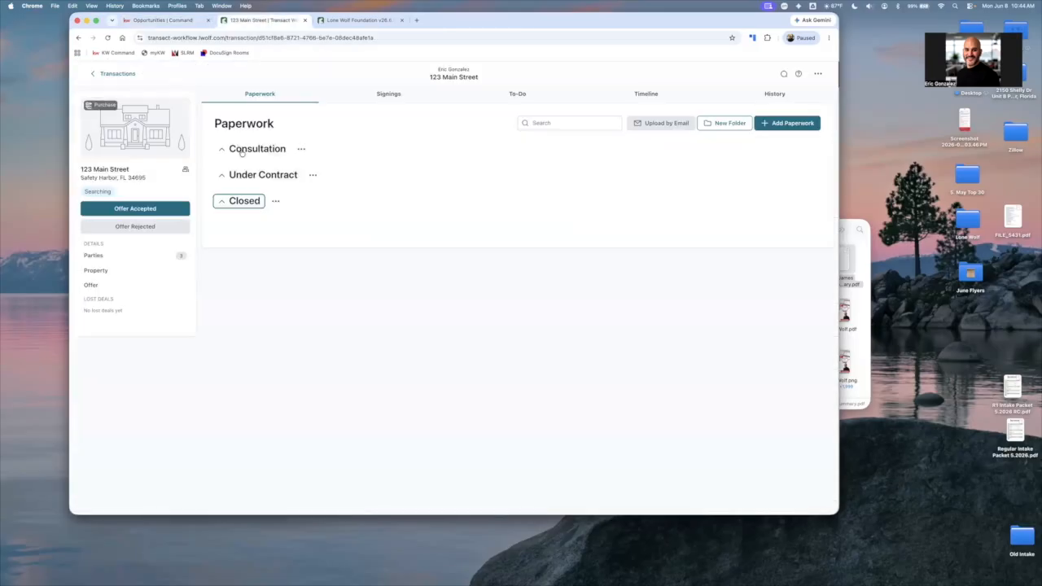
{"action": "left_click", "coordinate": [259, 149]}
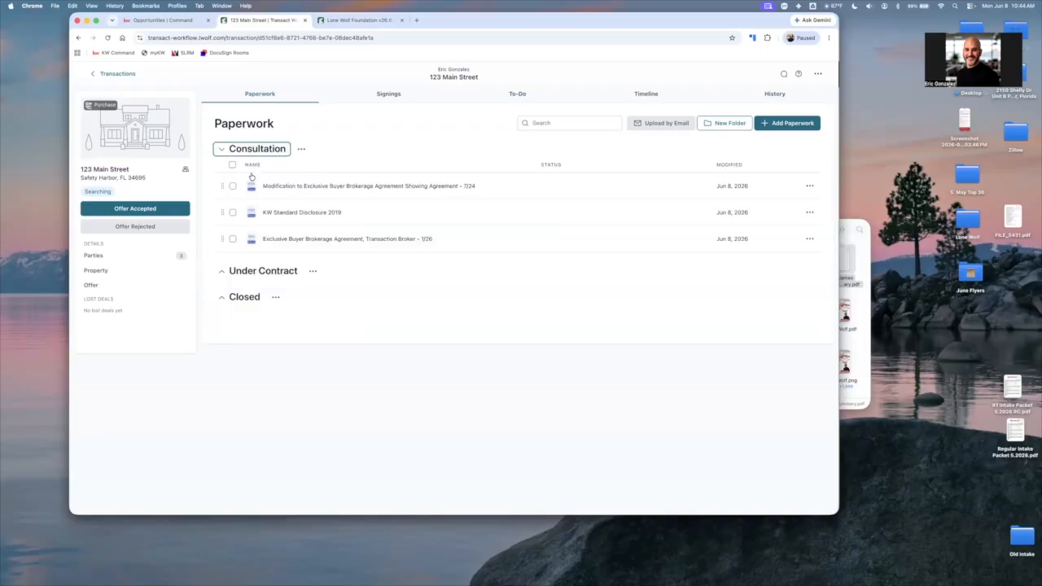
{"action": "left_click", "coordinate": [262, 270]}
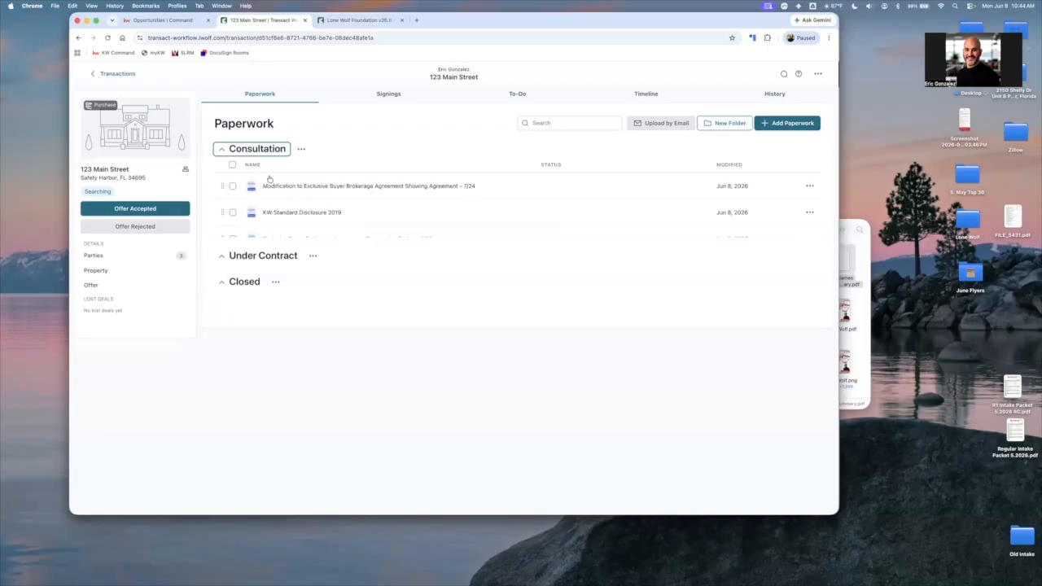
{"action": "left_click", "coordinate": [244, 377]}
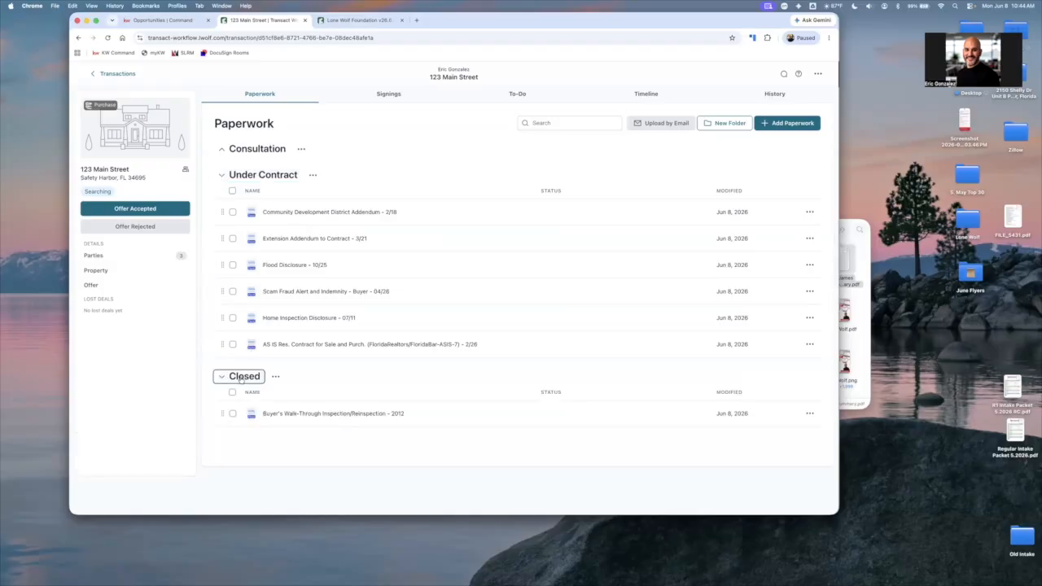
{"action": "left_click", "coordinate": [260, 149]}
{"action": "left_click", "coordinate": [259, 149]}
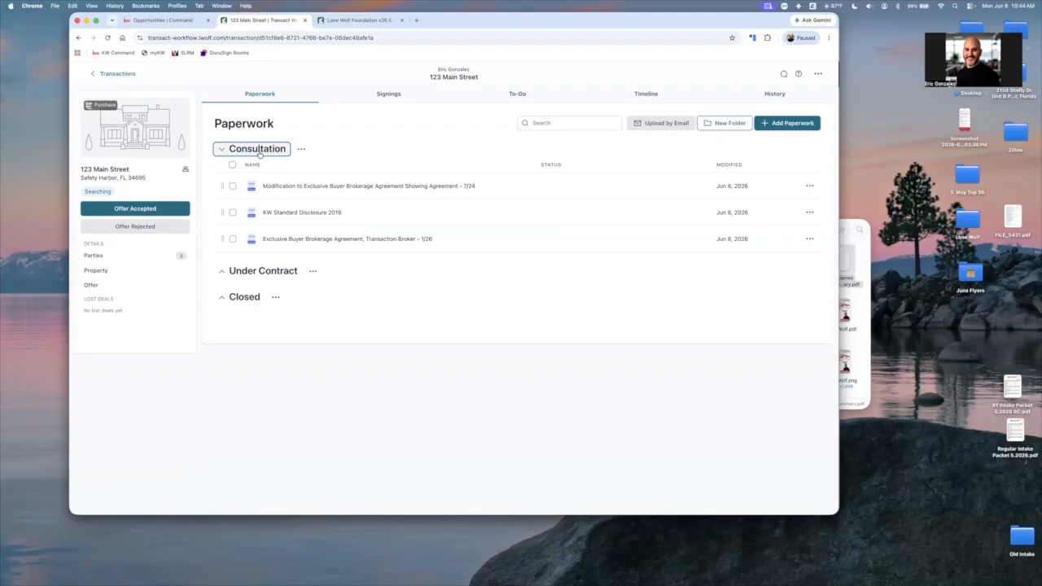
Return to the Command opportunity and push its current details to Transact with a one-way sync, collapsing the side panel when done
{"action": "left_click", "coordinate": [172, 21]}
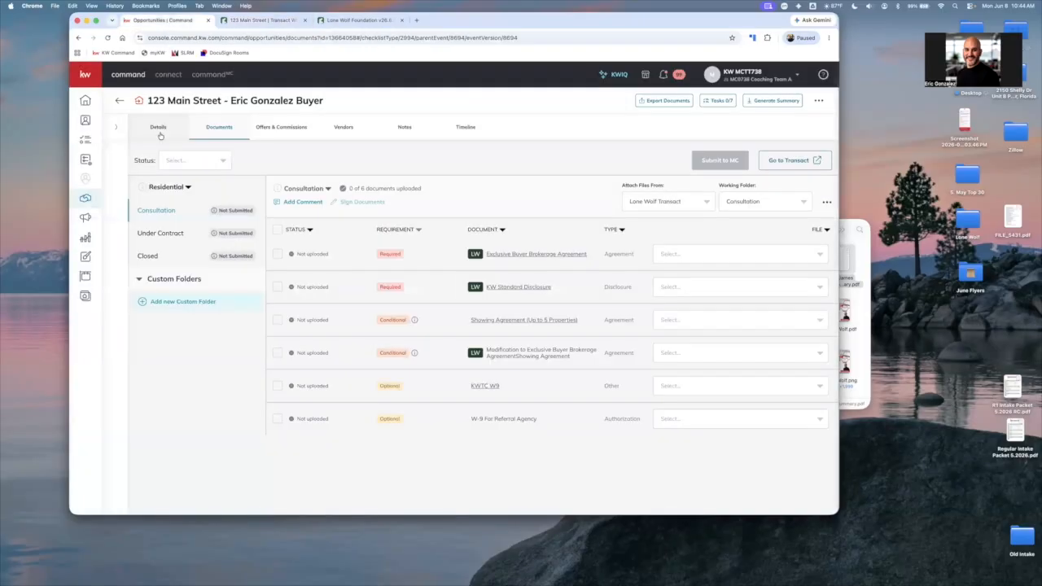
{"action": "left_click", "coordinate": [161, 136]}
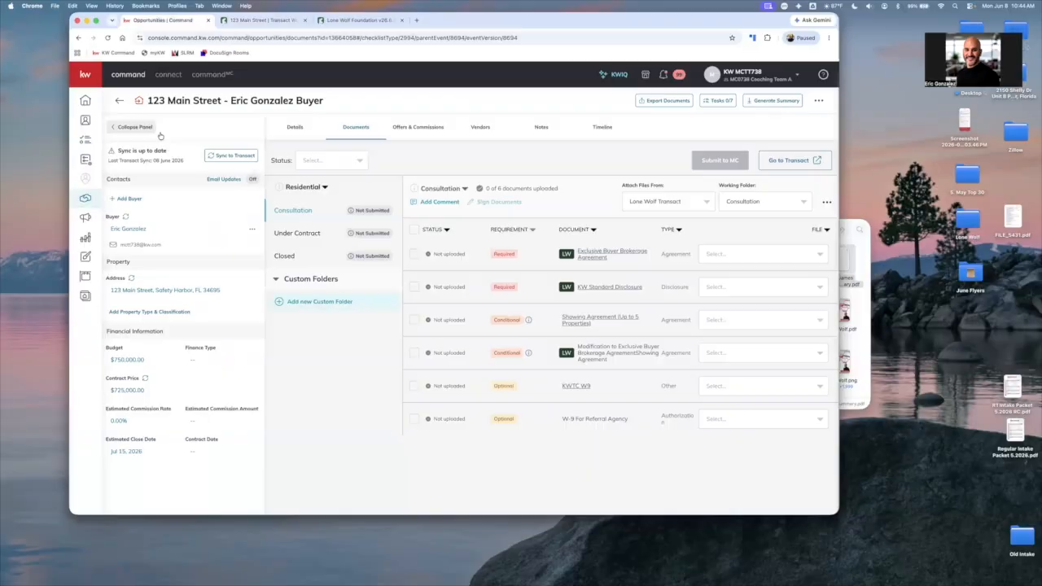
{"action": "left_click", "coordinate": [236, 160]}
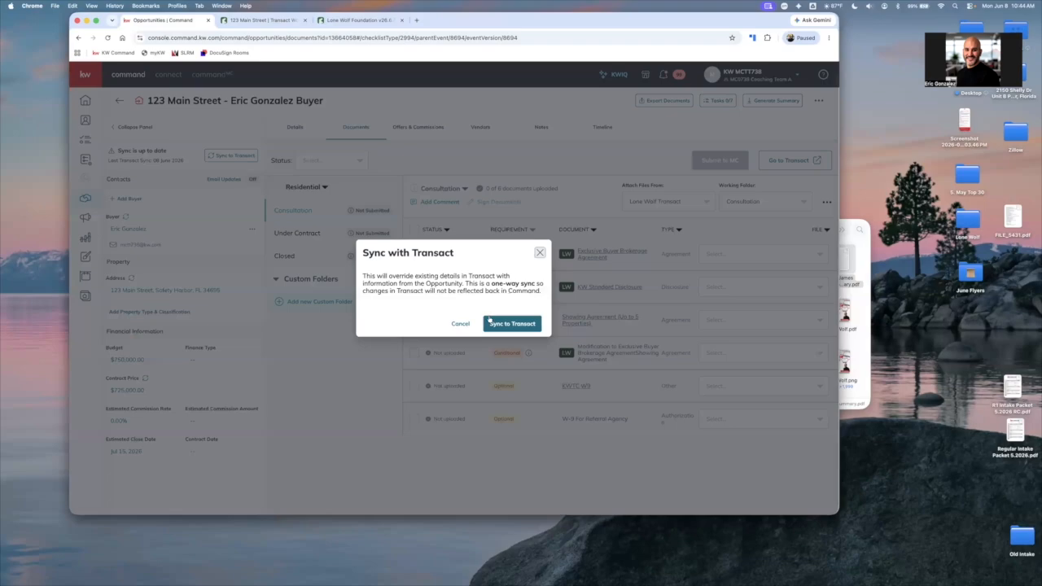
{"action": "left_click", "coordinate": [493, 321]}
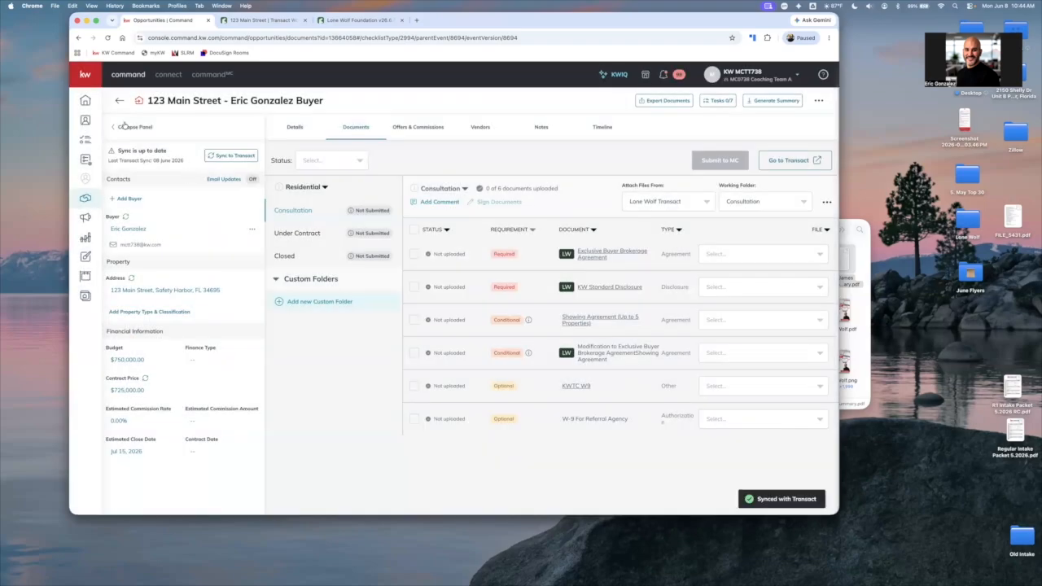
{"action": "left_click", "coordinate": [125, 126]}
Switch to Transact and go from the property's transaction back to the list of all transactions
{"action": "left_click", "coordinate": [270, 21]}
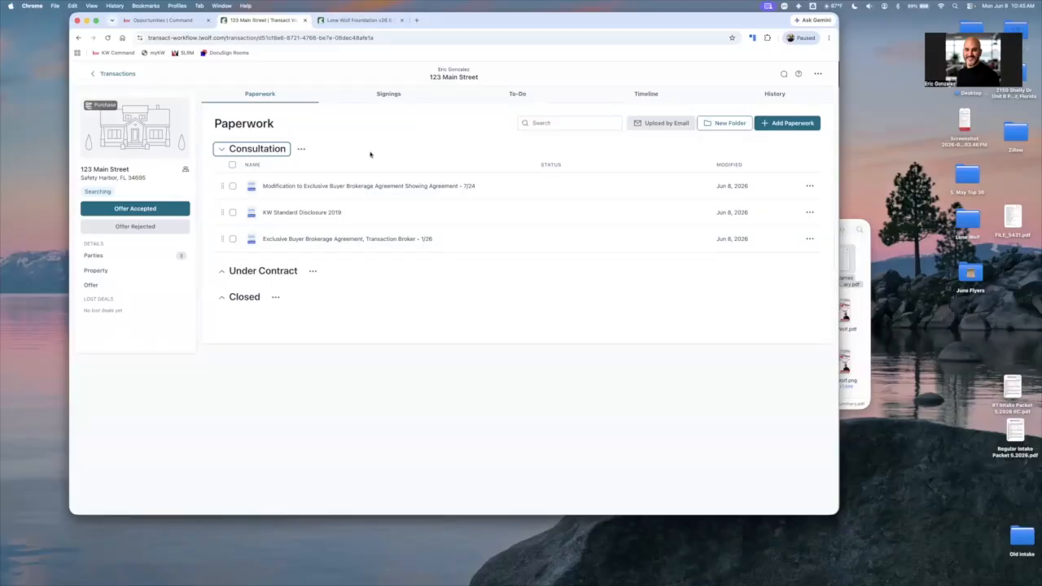
{"action": "left_click_drag", "start_coordinate": [573, 20], "coordinate": [573, 25]}
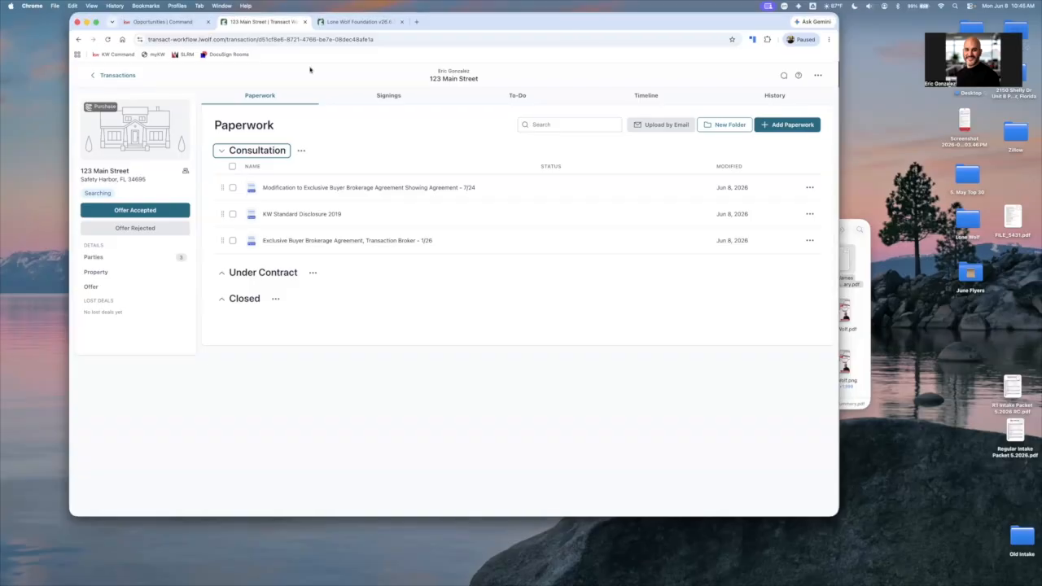
{"action": "left_click", "coordinate": [117, 82]}
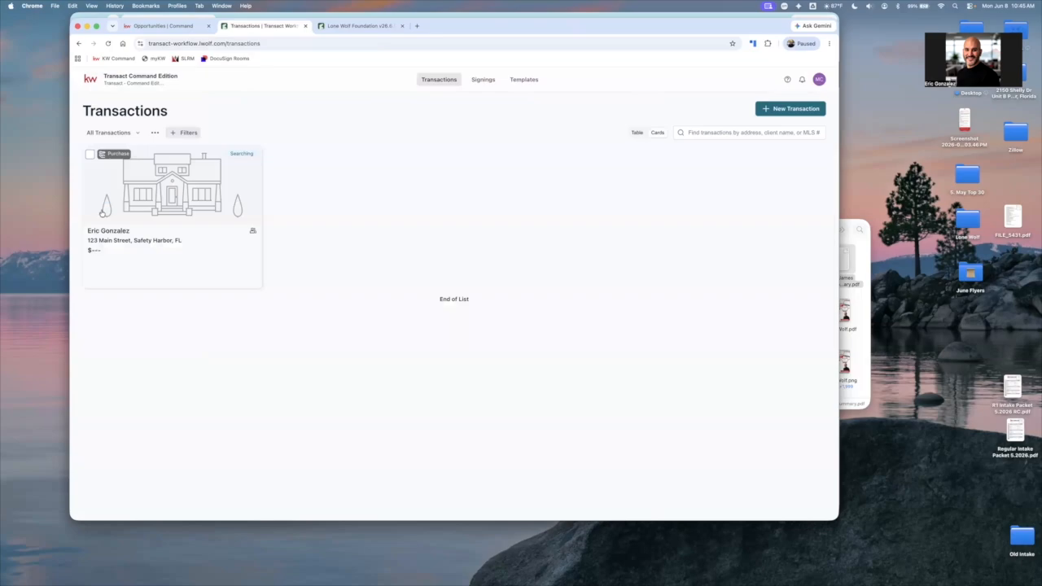
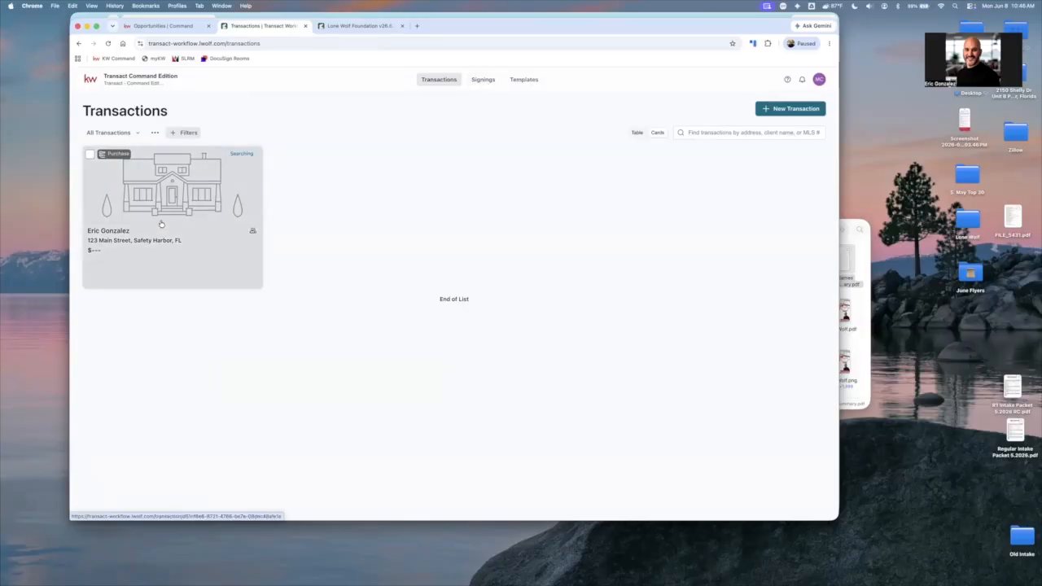
Examine the Signings and Templates pages in Transact, including the option to add a template
{"action": "left_click", "coordinate": [488, 80]}
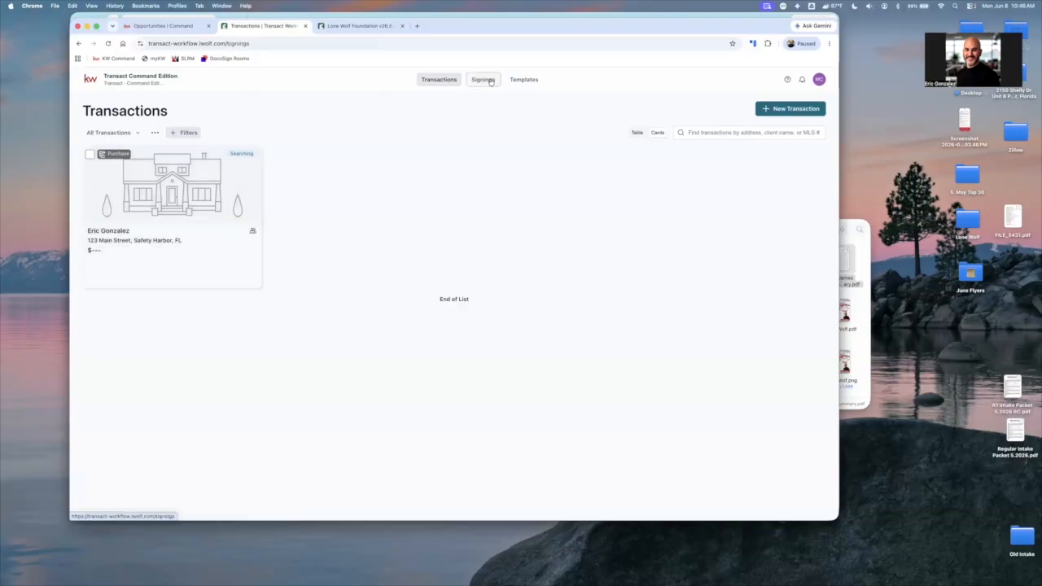
{"action": "left_click", "coordinate": [440, 79]}
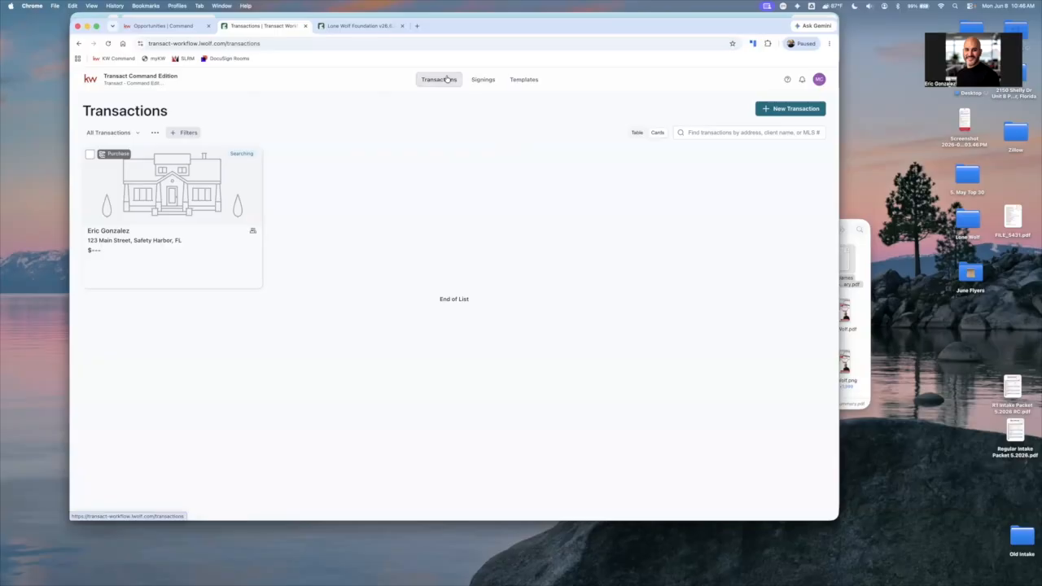
{"action": "left_click", "coordinate": [524, 79]}
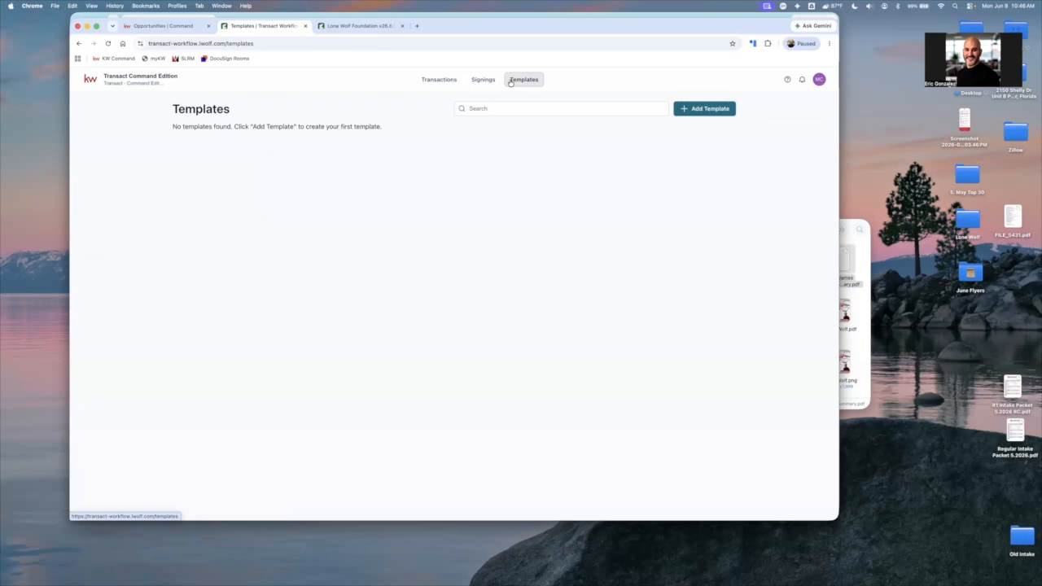
{"action": "left_click", "coordinate": [696, 118]}
{"action": "left_click", "coordinate": [494, 290]}
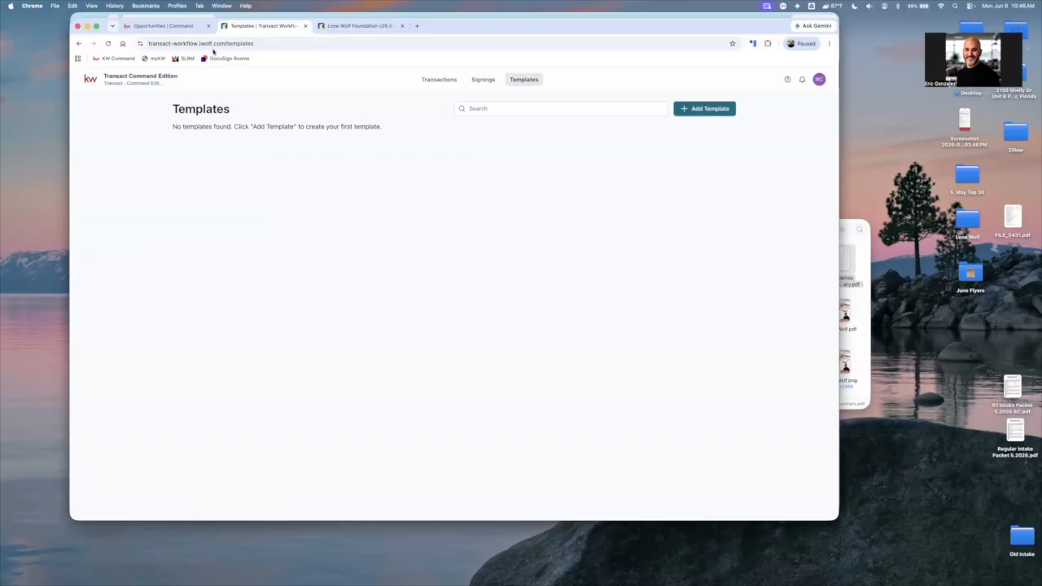
Leave the Templates page and go to the Lone Wolf Foundation home page
{"action": "left_click", "coordinate": [98, 80]}
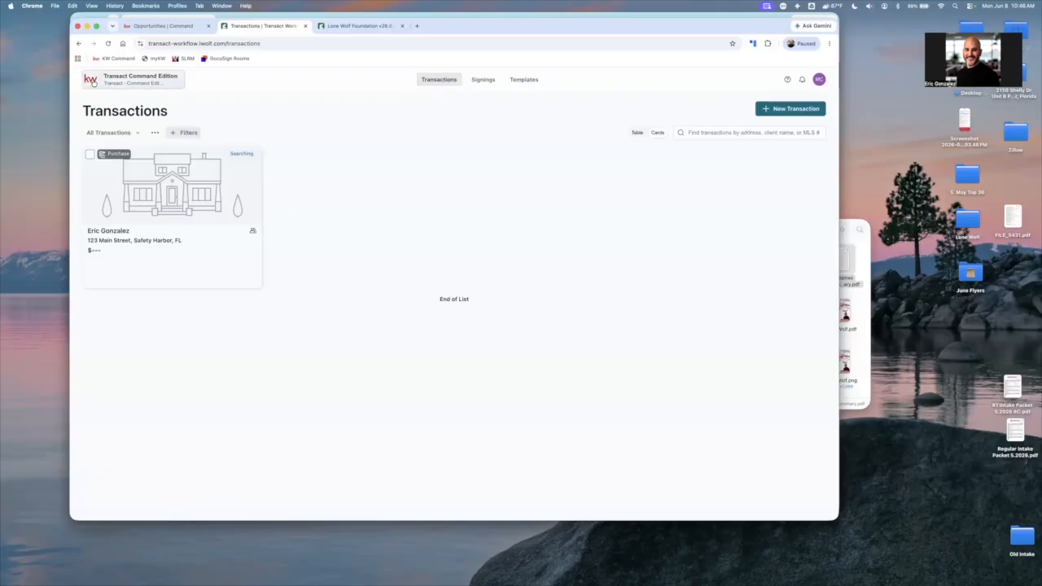
{"action": "left_click", "coordinate": [94, 81]}
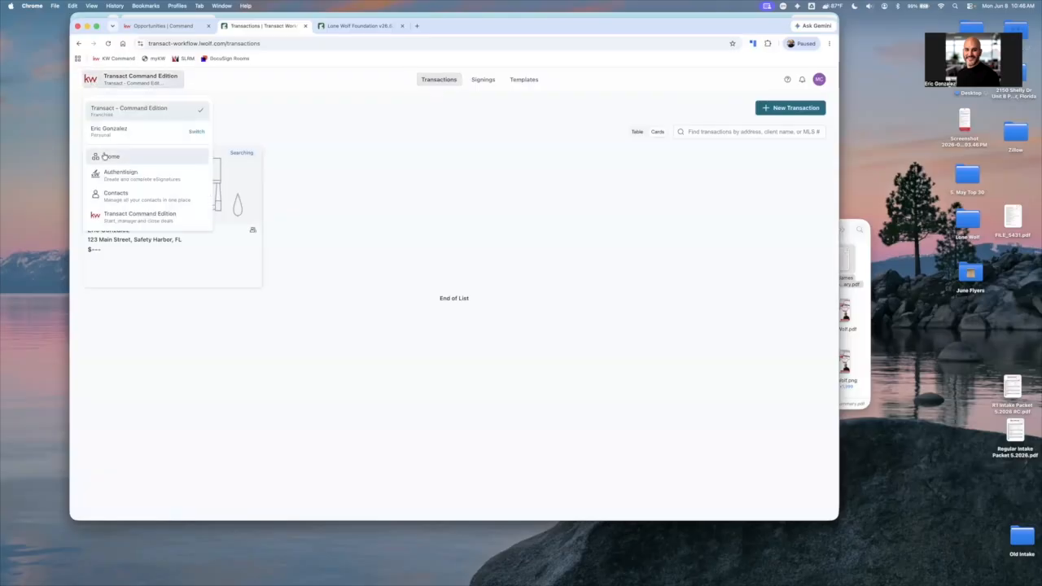
{"action": "left_click_drag", "start_coordinate": [136, 178], "coordinate": [159, 152]}
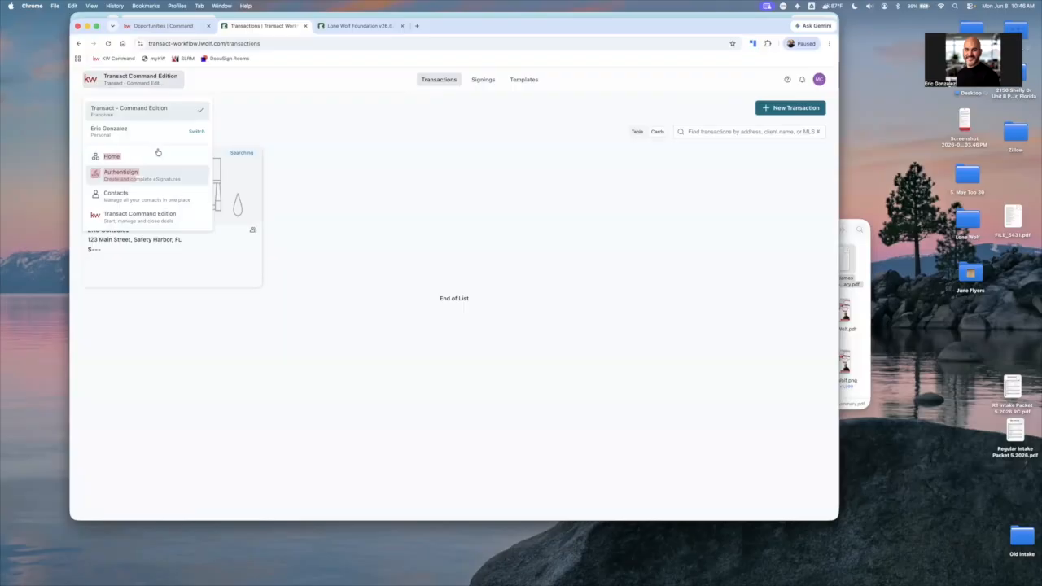
{"action": "left_click", "coordinate": [157, 153]}
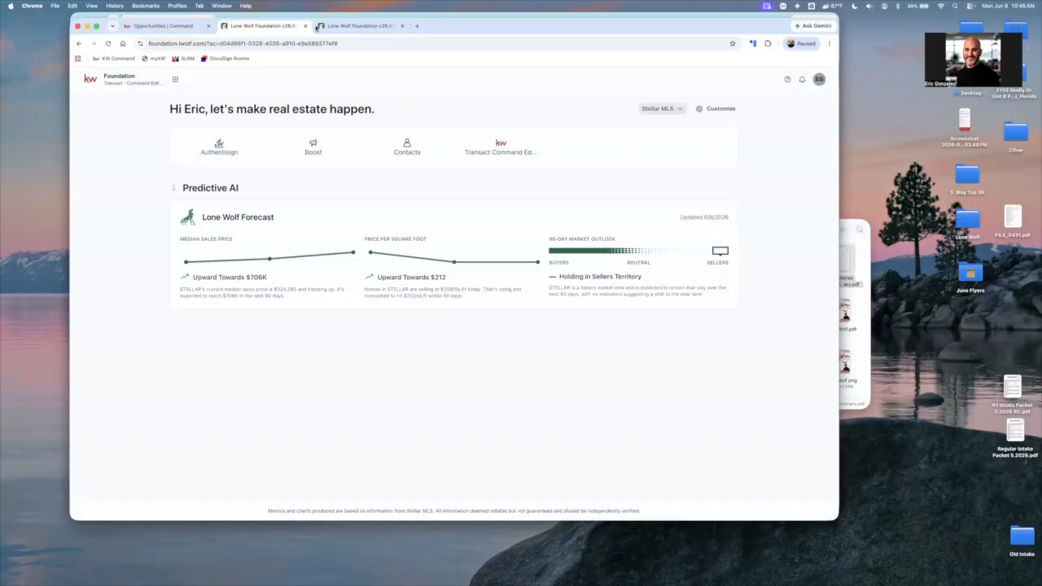
Switch to the Work profile browser window and open Docusign Rooms from the saved KW bookmarks
{"action": "left_click", "coordinate": [281, 16]}
{"action": "left_click", "coordinate": [223, 21]}
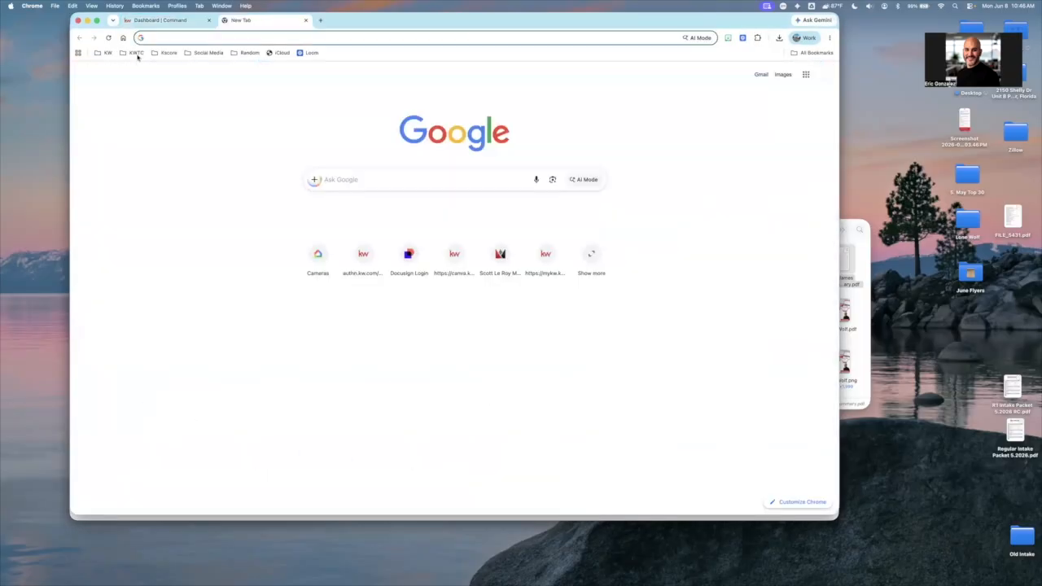
{"action": "left_click", "coordinate": [110, 55]}
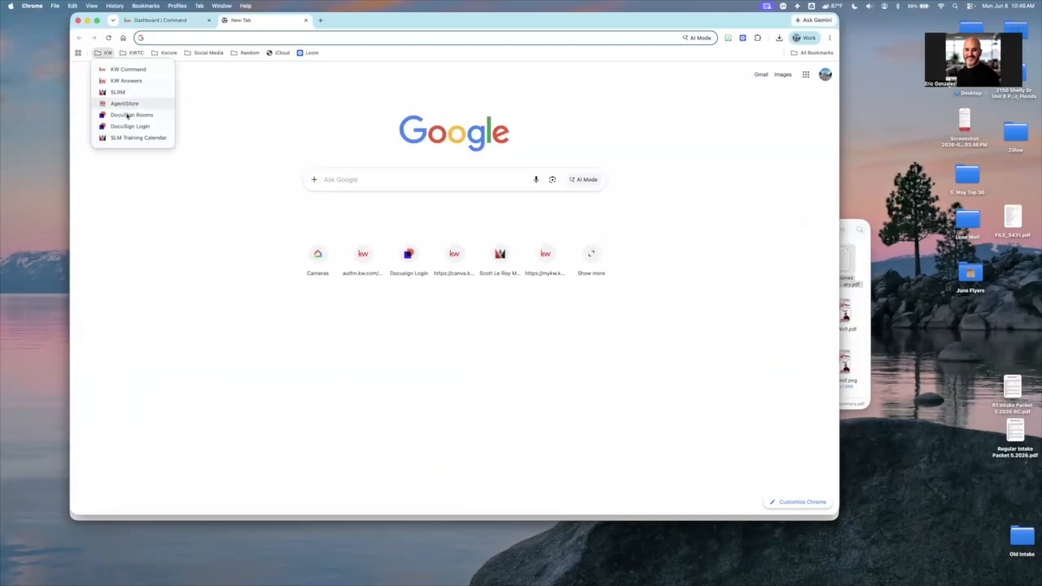
{"action": "left_click", "coordinate": [127, 115]}
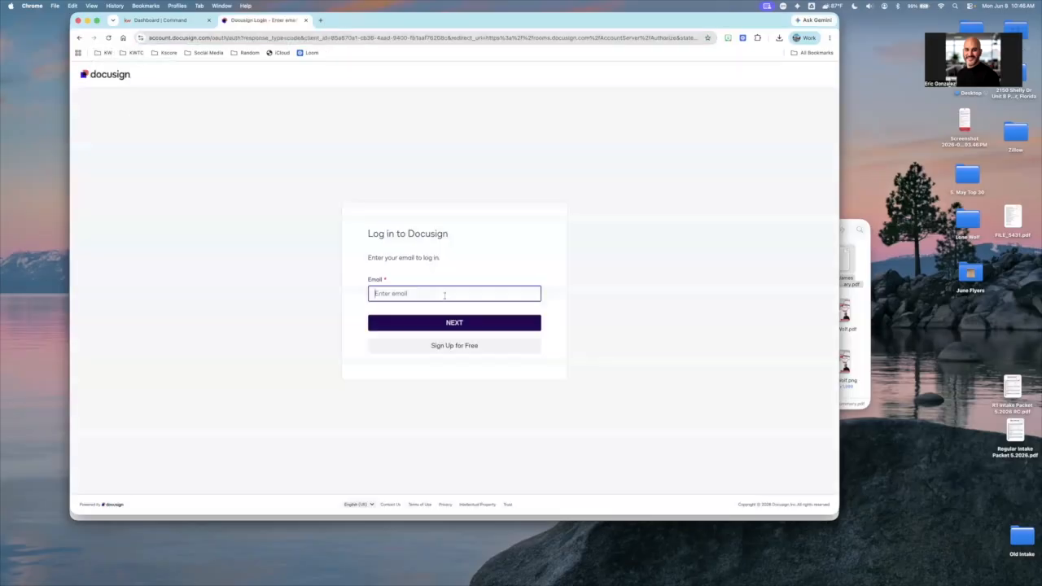
Log in to Docusign with the saved account email and account password
{"action": "left_click", "coordinate": [445, 295]}
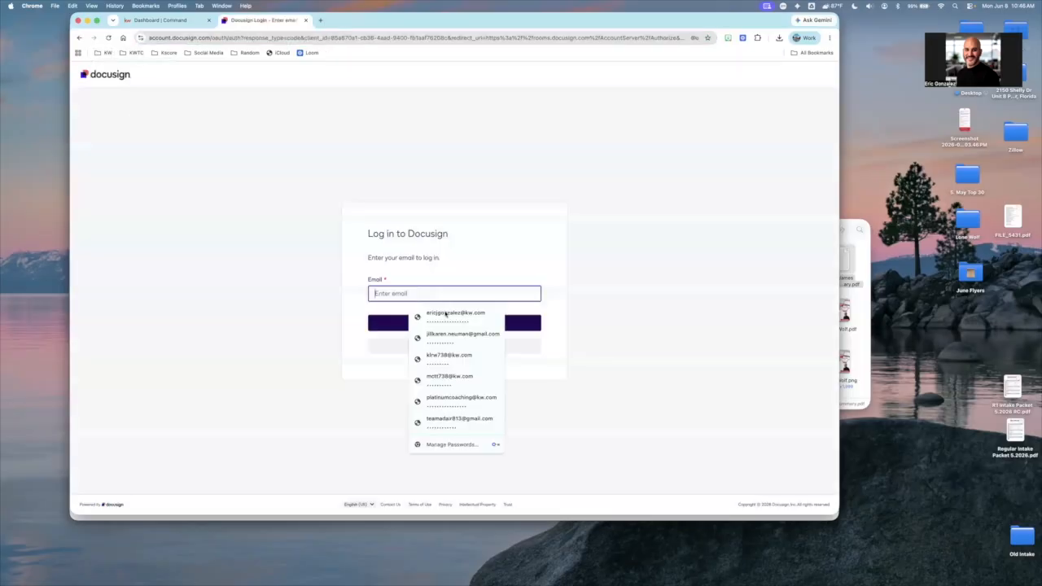
{"action": "left_click", "coordinate": [442, 318]}
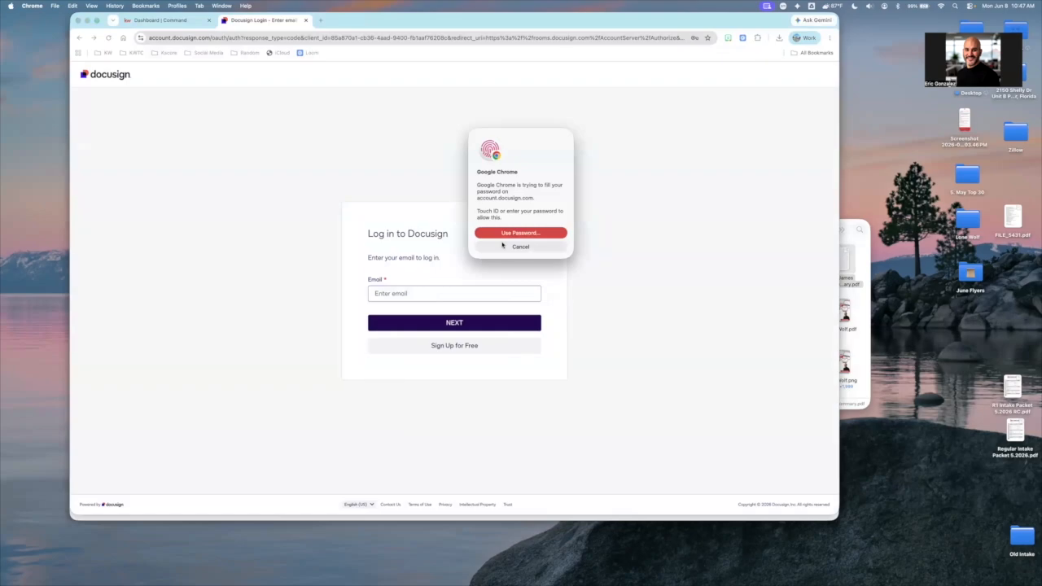
{"action": "left_click", "coordinate": [466, 322]}
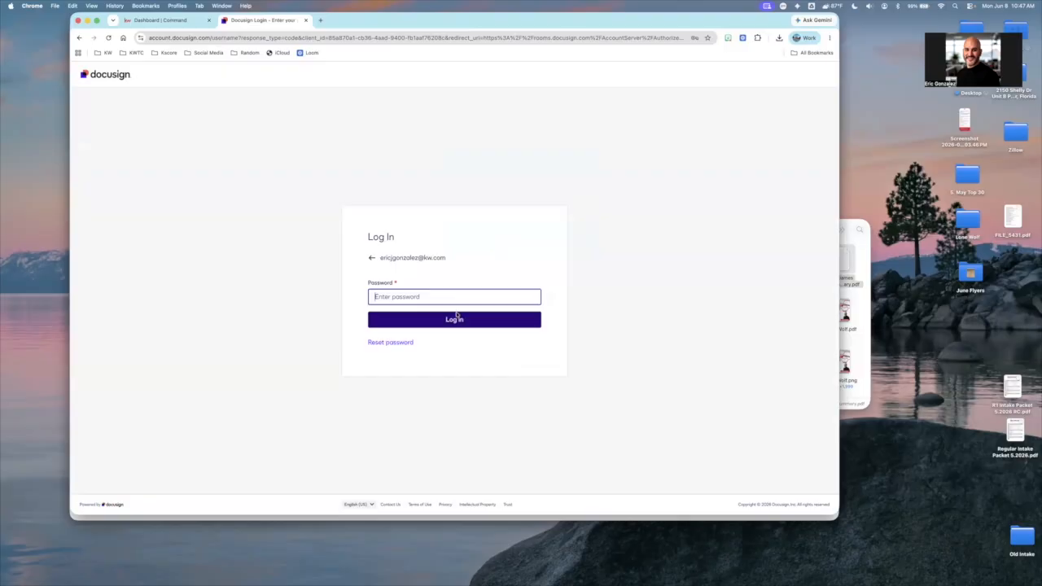
{"action": "left_click", "coordinate": [456, 320]}
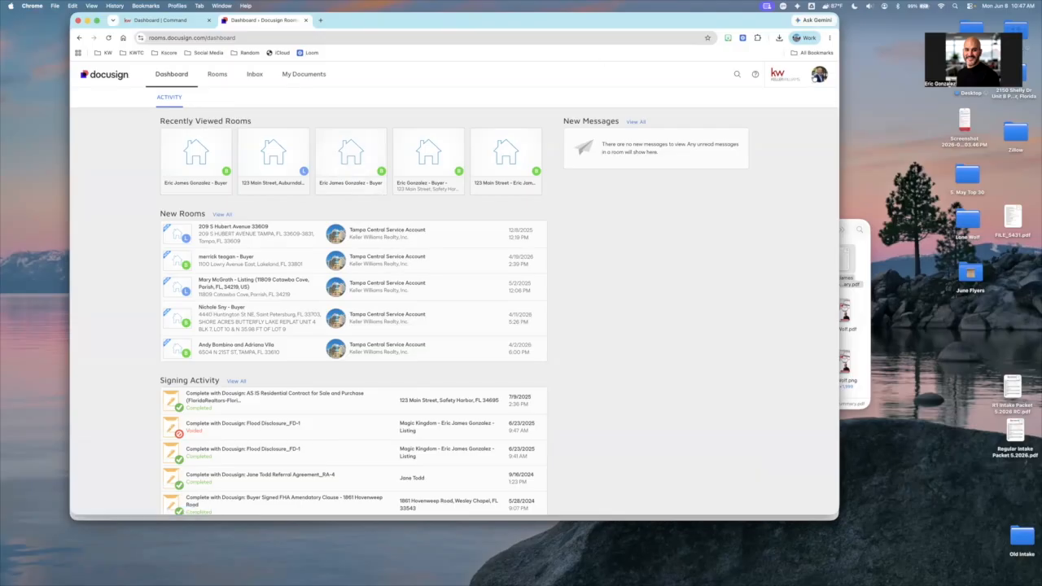
Switch from Docusign Rooms to eSignature and open the account options there
{"action": "left_click", "coordinate": [819, 74]}
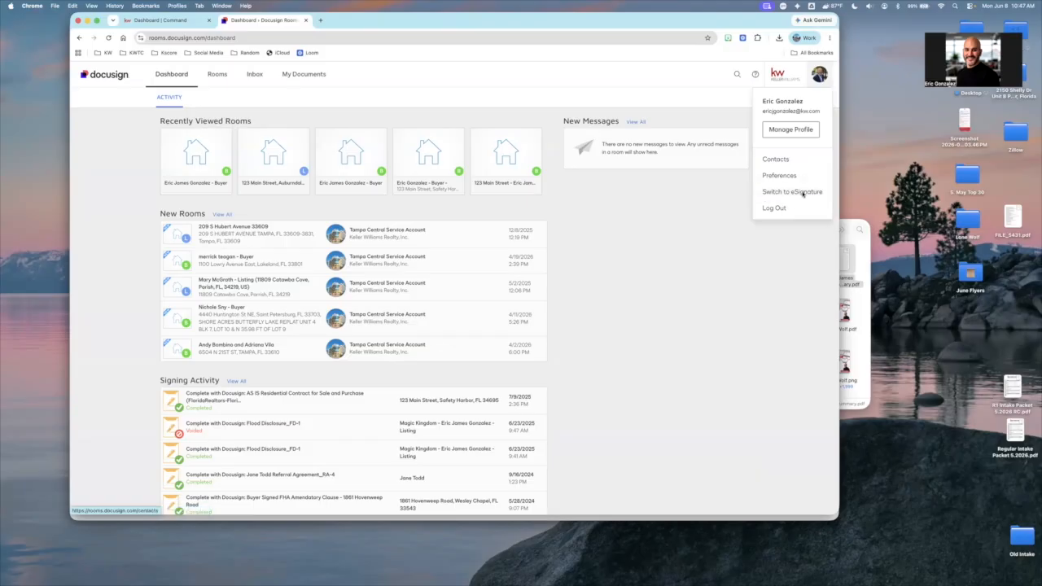
{"action": "left_click", "coordinate": [802, 192]}
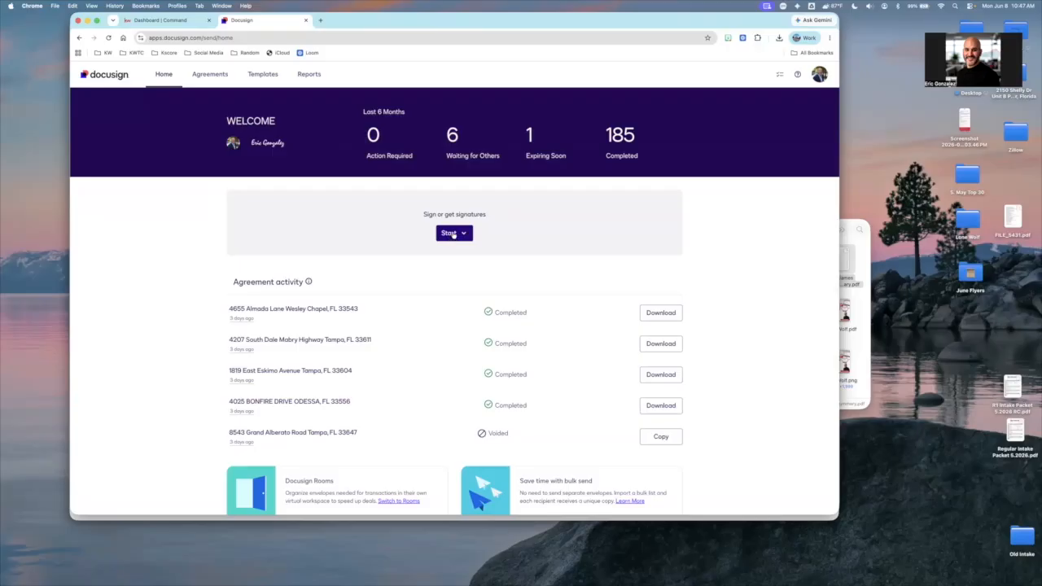
{"action": "left_click", "coordinate": [816, 77]}
Return to the Lone Wolf Foundation browser window and make it slightly wider
{"action": "key", "text": "ctrl+Up"}
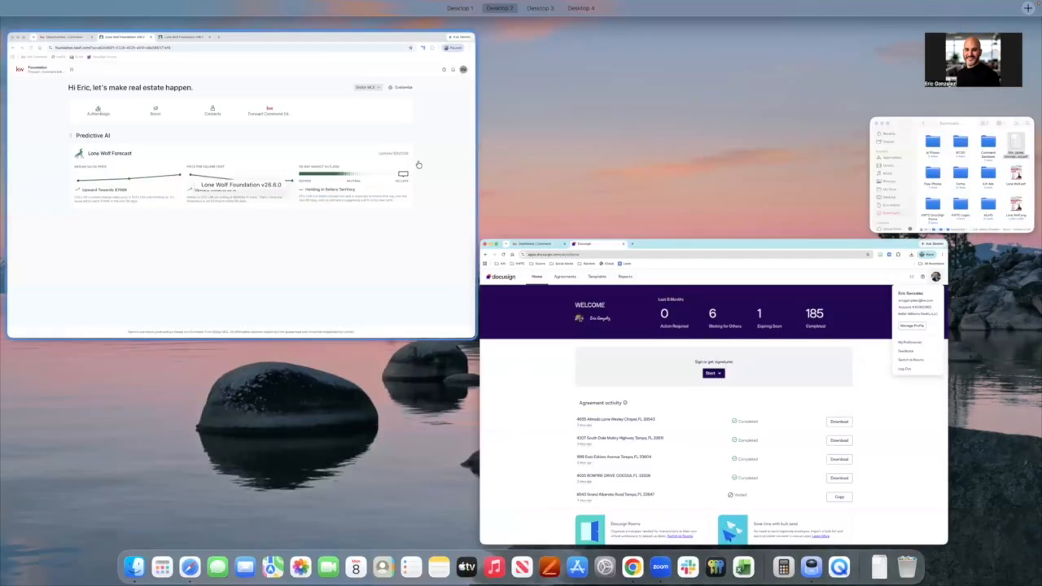
{"action": "left_click", "coordinate": [420, 164]}
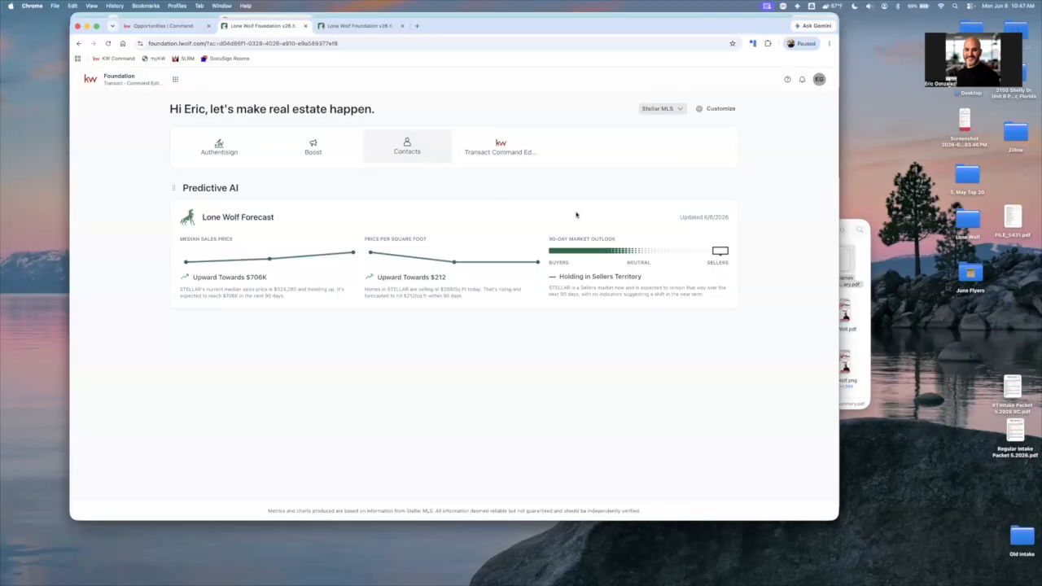
{"action": "left_click_drag", "start_coordinate": [838, 518], "coordinate": [889, 514]}
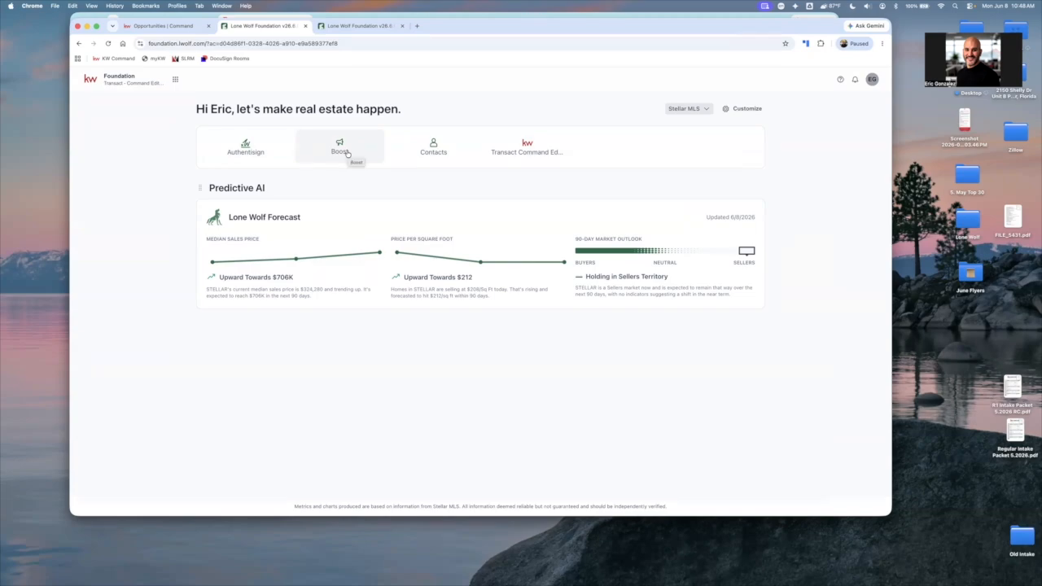
Open Lone Wolf Contacts to review the contact list, then go back to the Foundation home page
{"action": "left_click", "coordinate": [439, 151]}
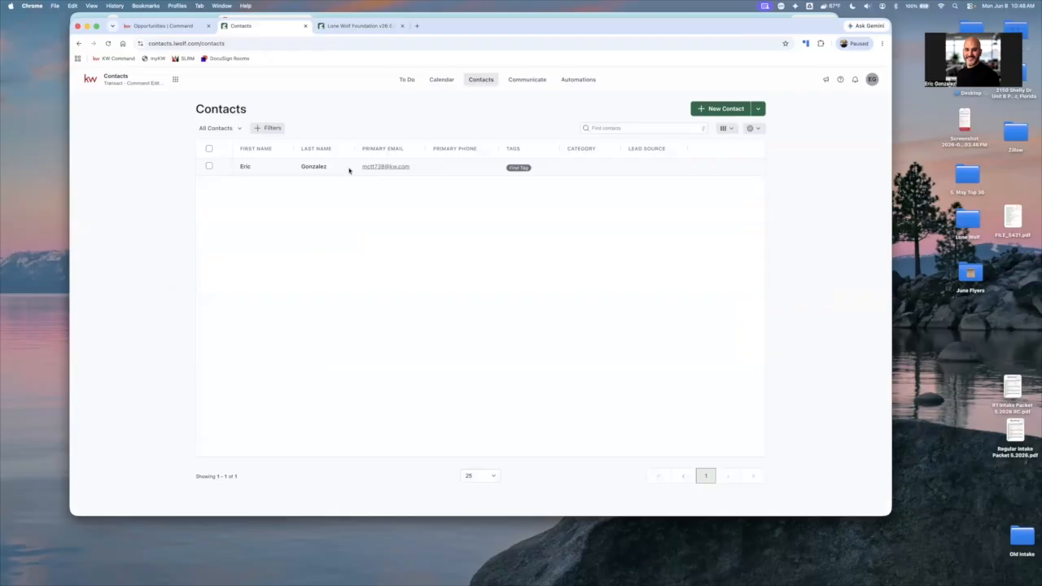
{"action": "left_click", "coordinate": [174, 80]}
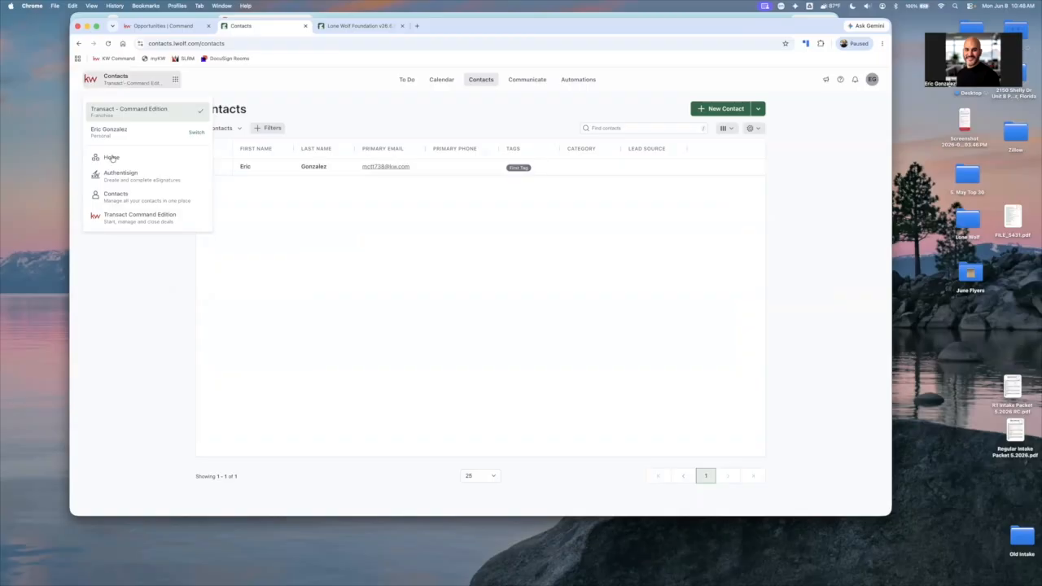
{"action": "left_click", "coordinate": [150, 159]}
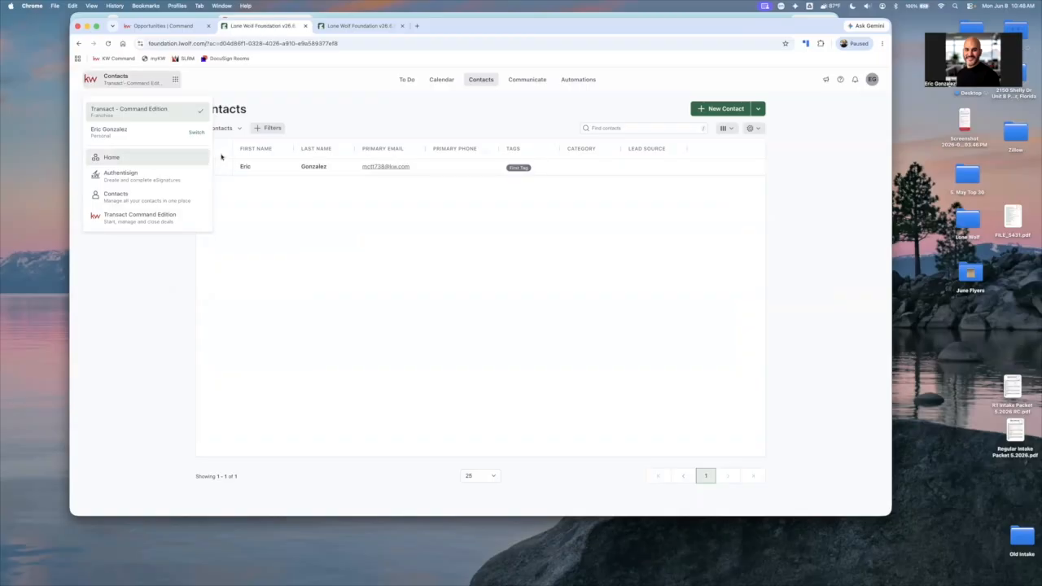
Switch to the Command opportunity and add a Title vendor, searching for "hills" and choosing the Hillsborough Title - South Tampa representative
{"action": "left_click", "coordinate": [174, 27]}
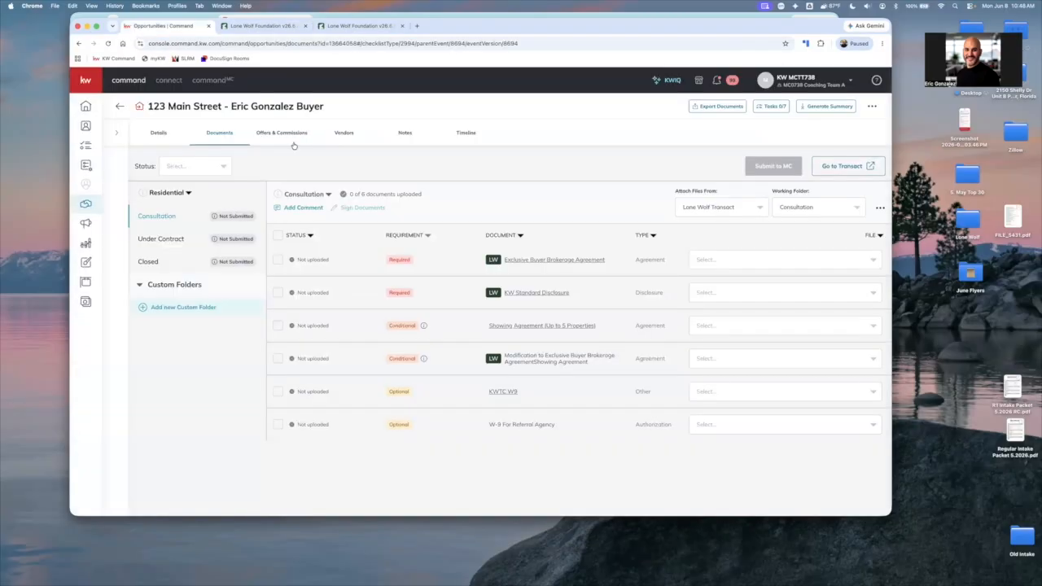
{"action": "left_click", "coordinate": [337, 139]}
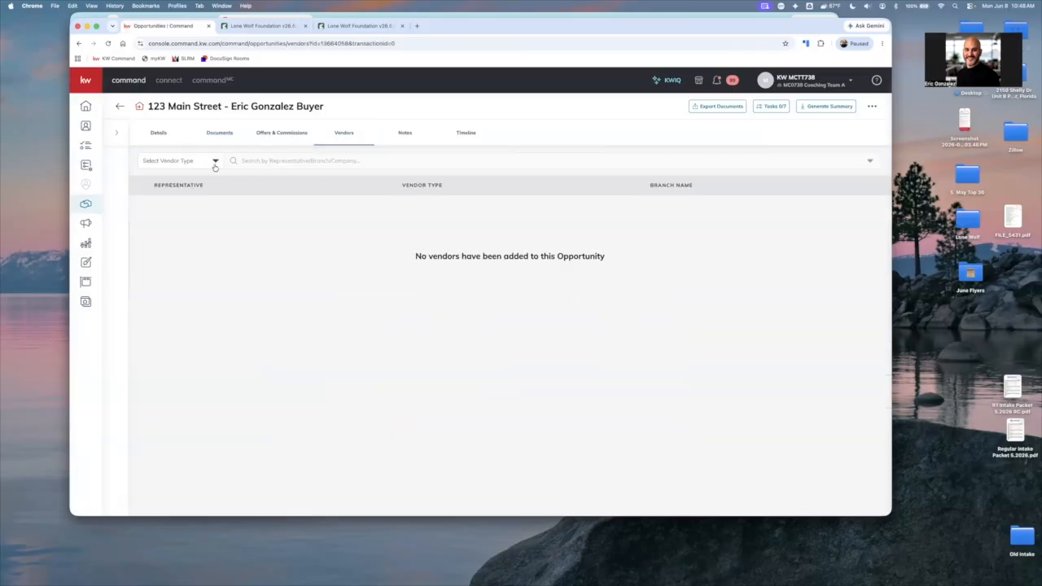
{"action": "left_click", "coordinate": [215, 165]}
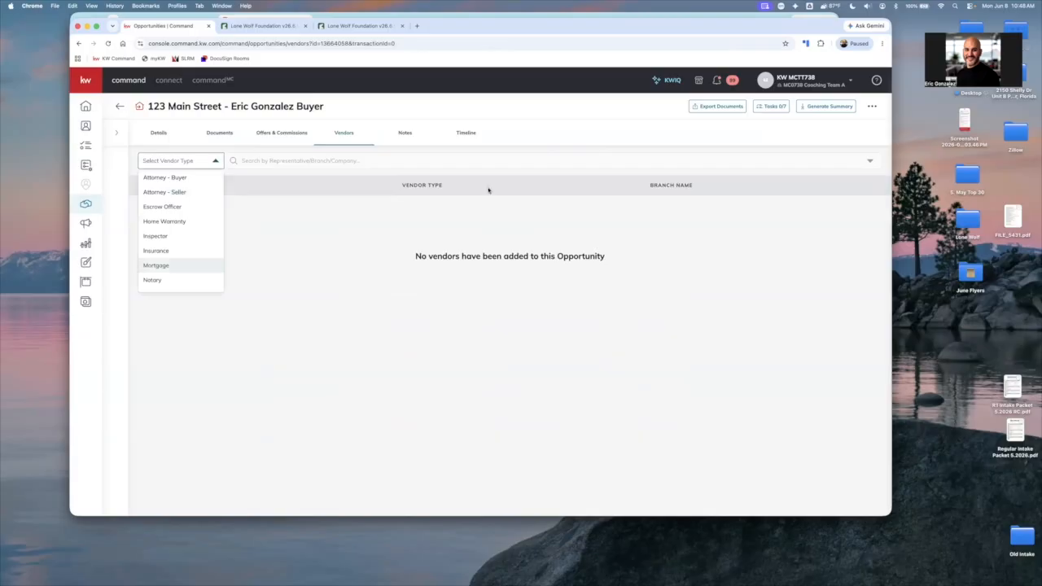
{"action": "left_click", "coordinate": [139, 140]}
{"action": "left_click", "coordinate": [190, 167]}
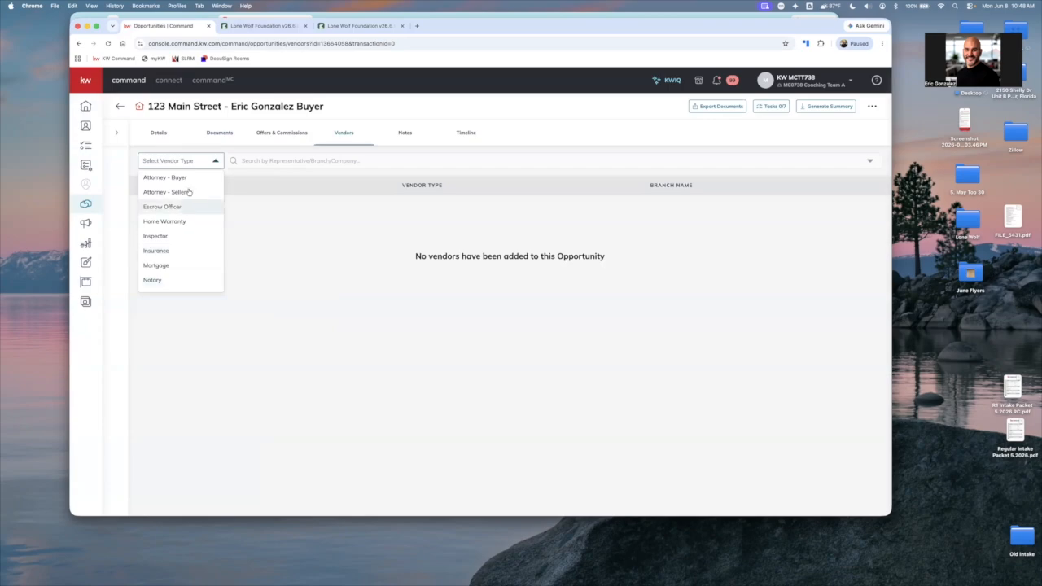
{"action": "scroll", "coordinate": [195, 202], "scroll_direction": "down", "scroll_amount": 1}
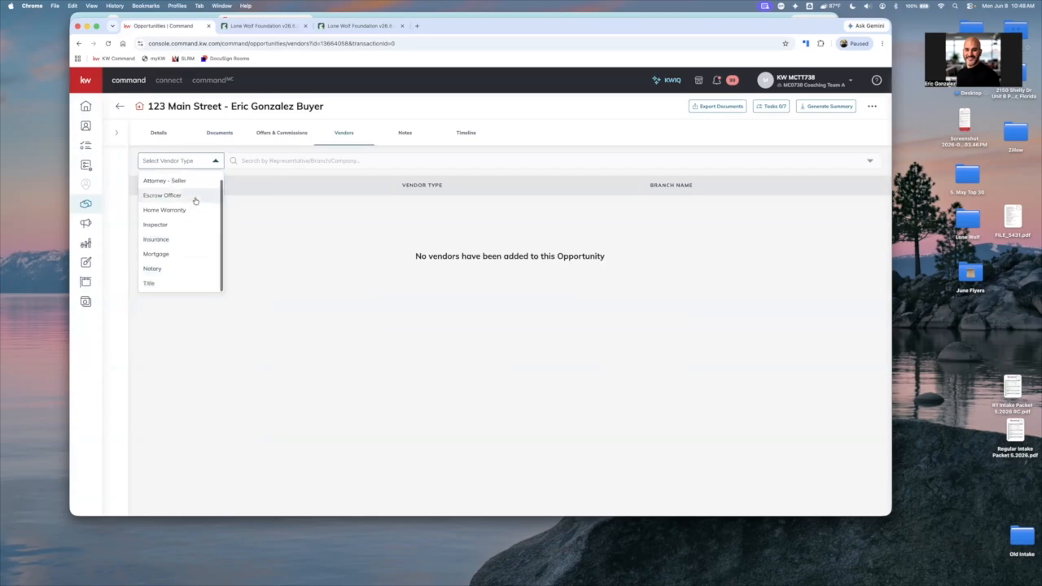
{"action": "left_click", "coordinate": [207, 284]}
{"action": "type", "text": "hills"}
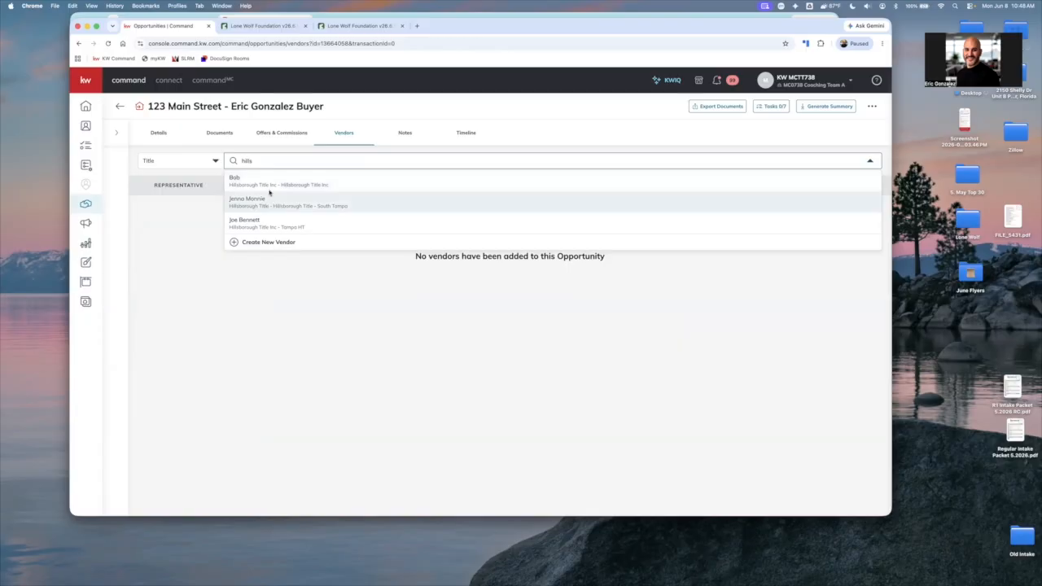
{"action": "left_click", "coordinate": [269, 200]}
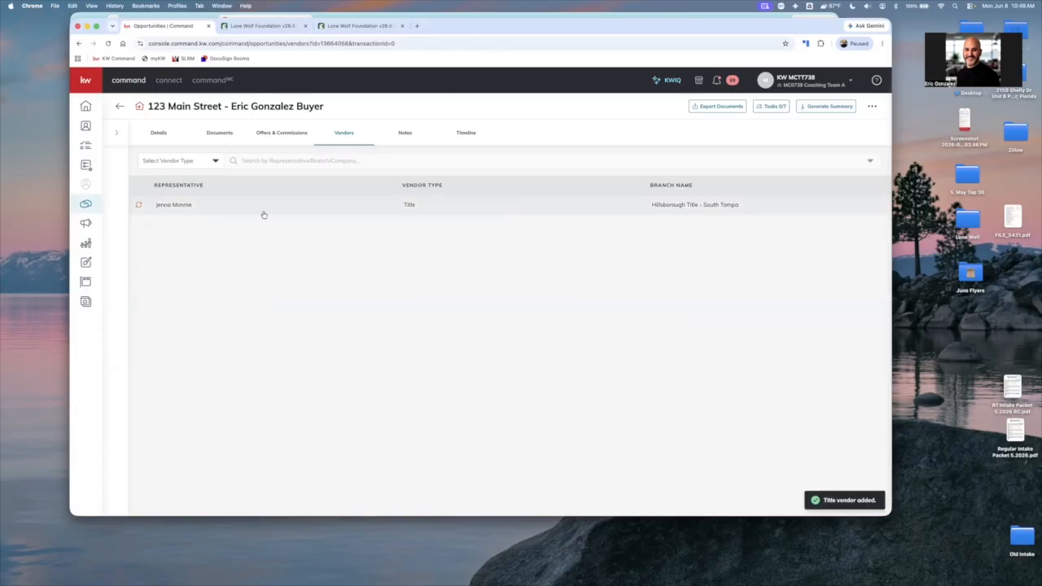
Open the opportunity's details and push the unsynced field to Transact with a one-way sync
{"action": "left_click", "coordinate": [158, 134]}
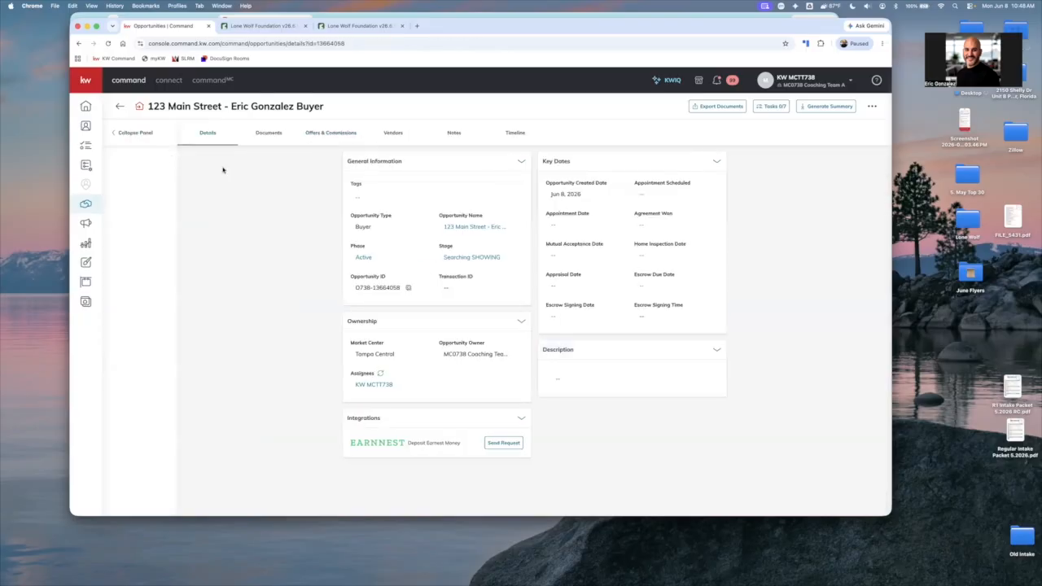
{"action": "left_click", "coordinate": [234, 161]}
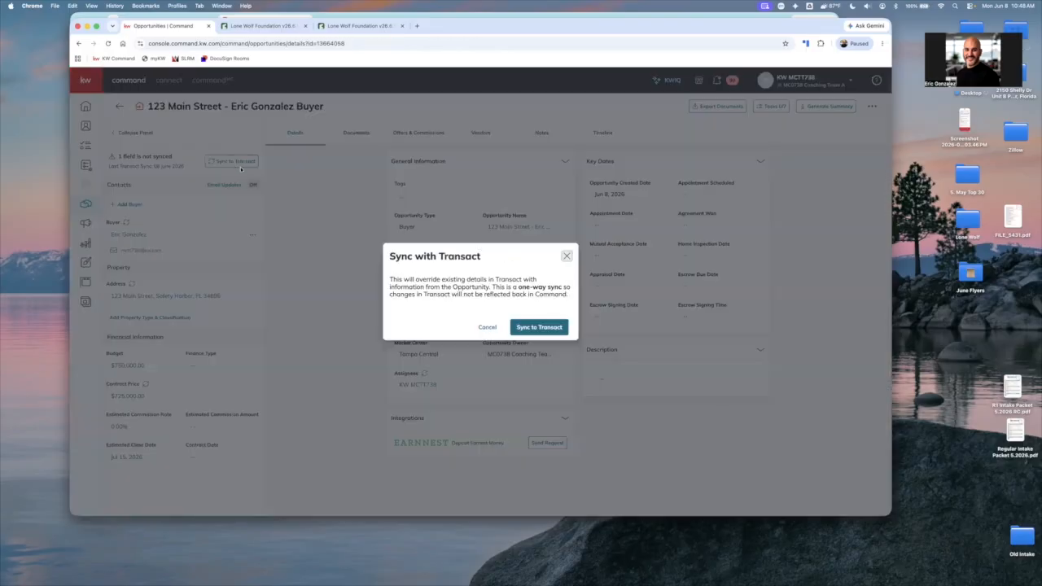
{"action": "left_click", "coordinate": [545, 327]}
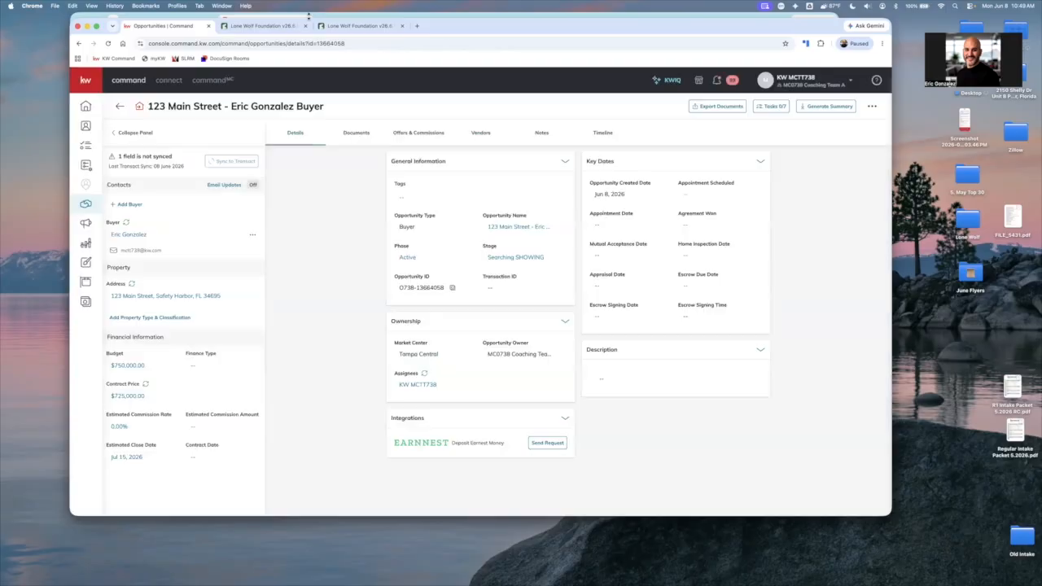
Check the contact list in Lone Wolf Contacts for the synced vendor and return to the Command opportunity
{"action": "left_click", "coordinate": [265, 26]}
{"action": "left_click", "coordinate": [419, 139]}
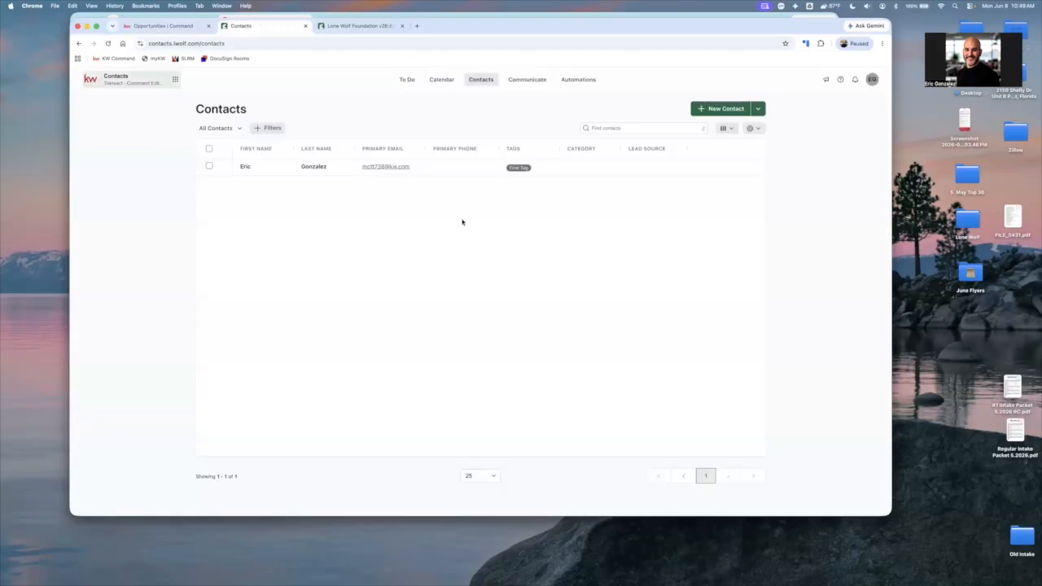
{"action": "key", "text": "ctrl+shift+Tab"}
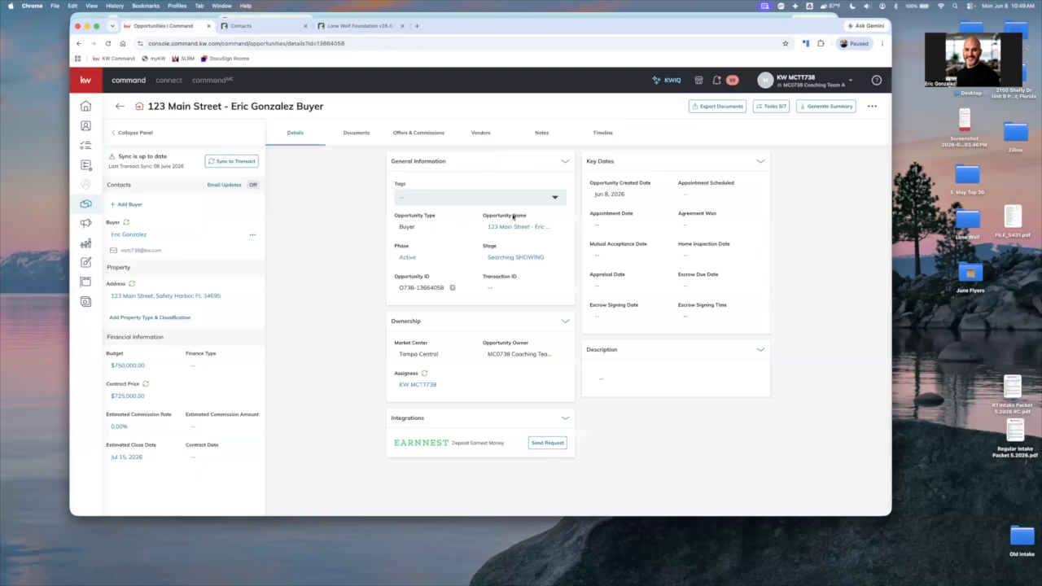
Check the opportunity's vendors against the reloaded Lone Wolf contact list, and return to the Foundation home page
{"action": "left_click", "coordinate": [232, 162]}
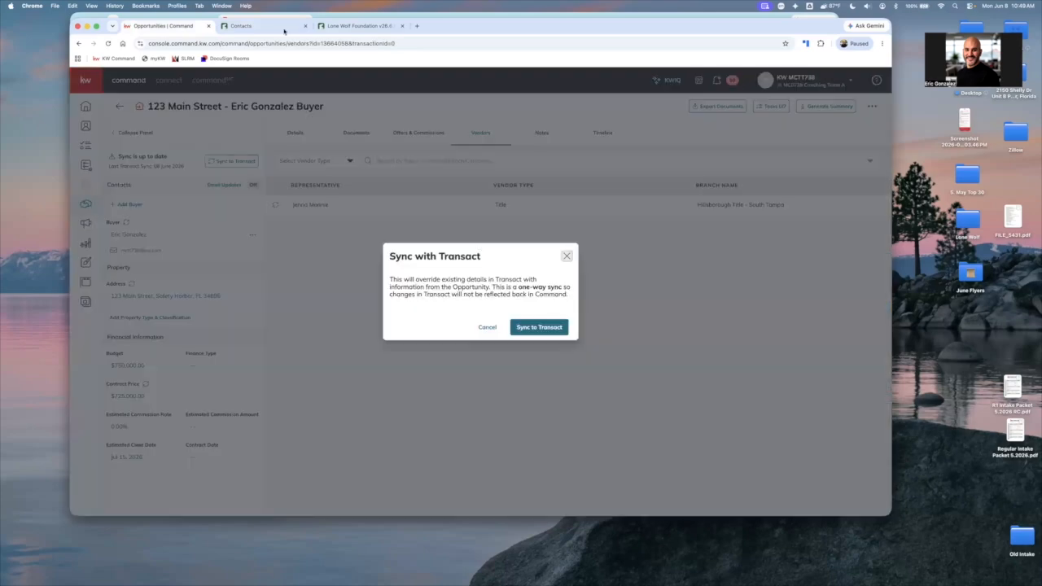
{"action": "left_click", "coordinate": [284, 31]}
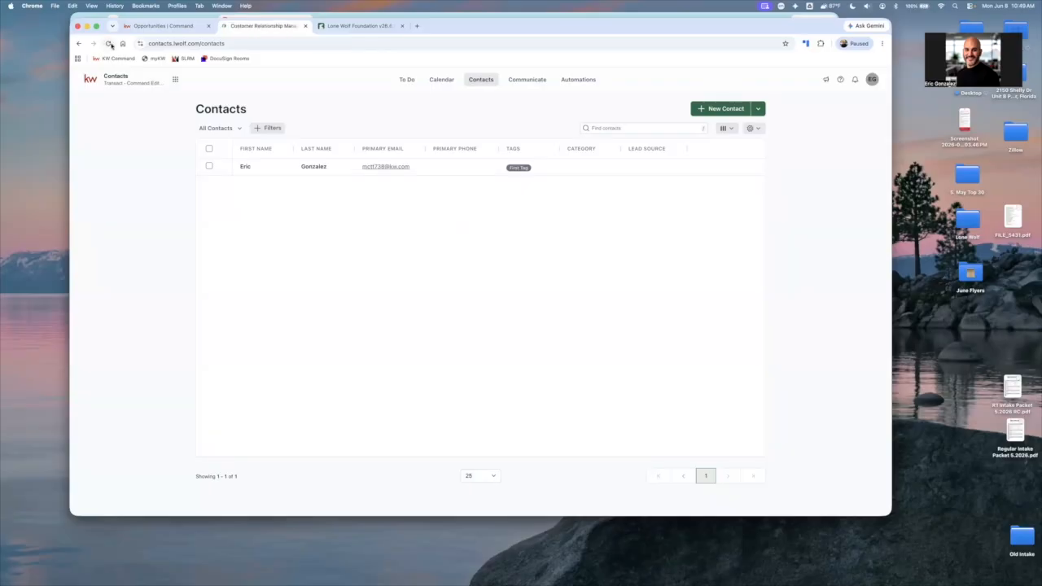
{"action": "left_click", "coordinate": [109, 44]}
{"action": "left_click", "coordinate": [118, 81]}
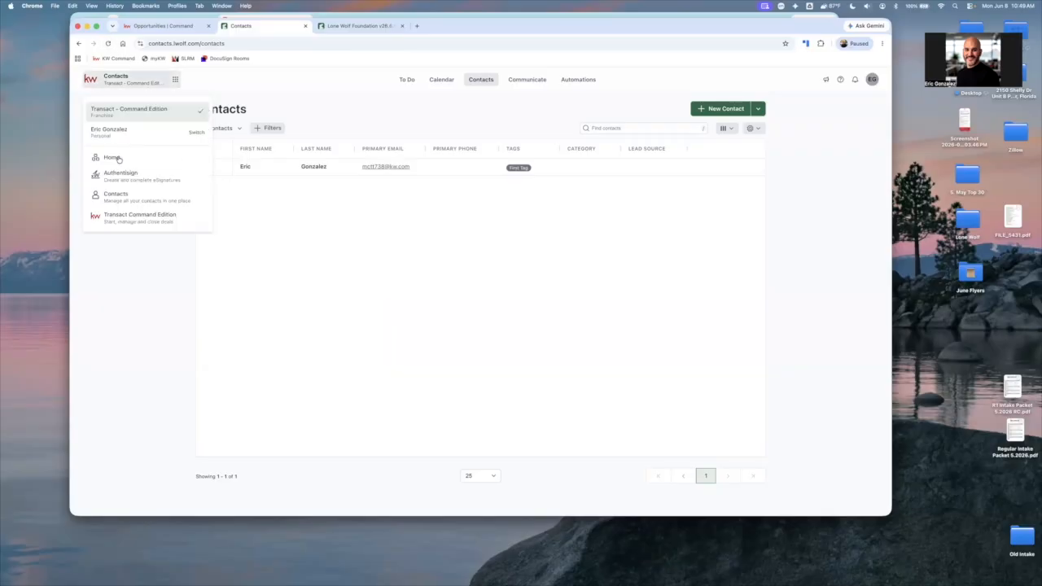
{"action": "left_click", "coordinate": [119, 158]}
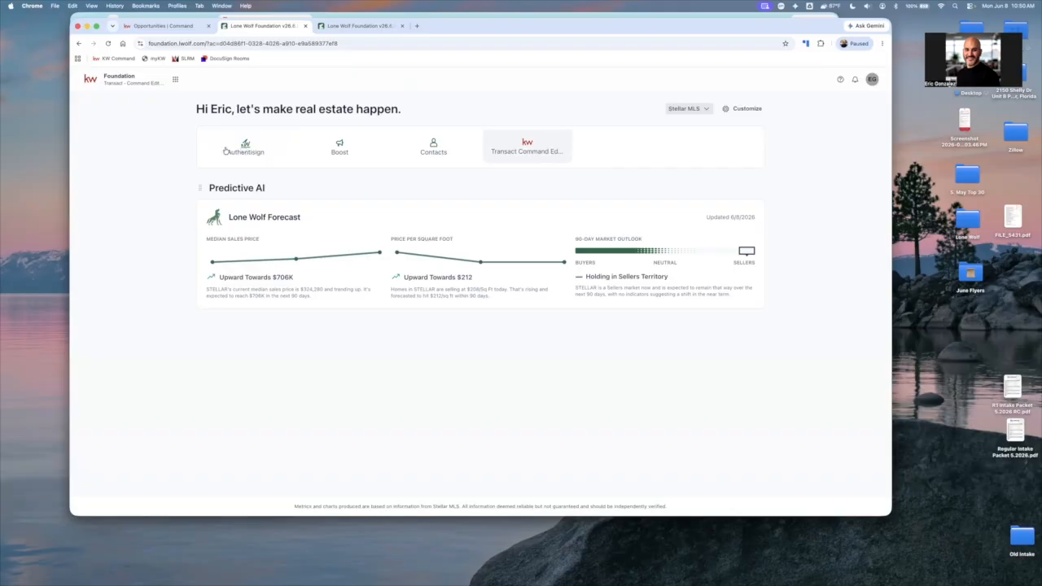
Open Authentisign, accept its terms of service with the time zone (GMT/UTC-05:00) Eastern Standard Time, and return to the Foundation home page
{"action": "left_click", "coordinate": [252, 153]}
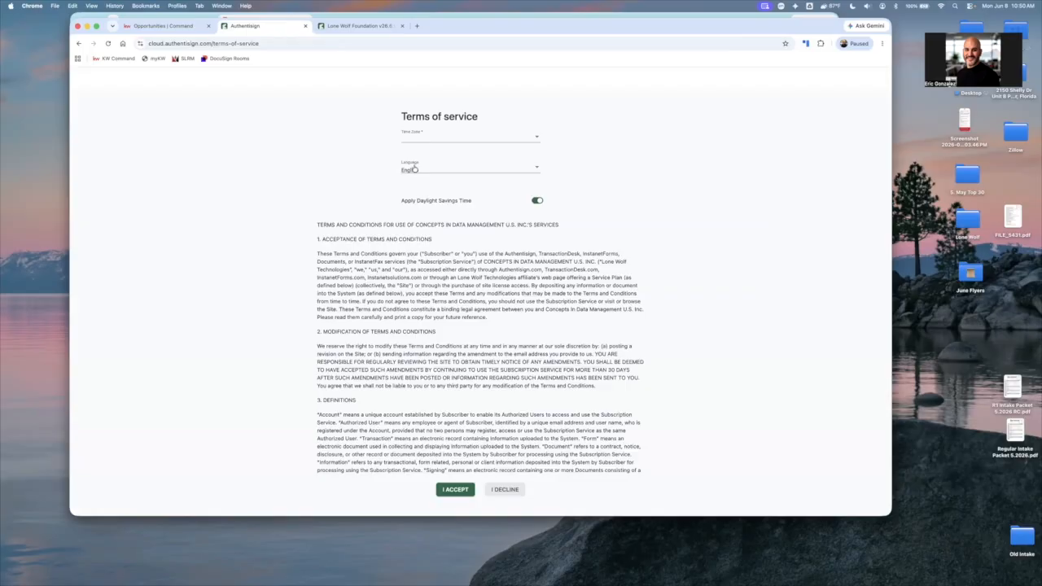
{"action": "left_click", "coordinate": [447, 151]}
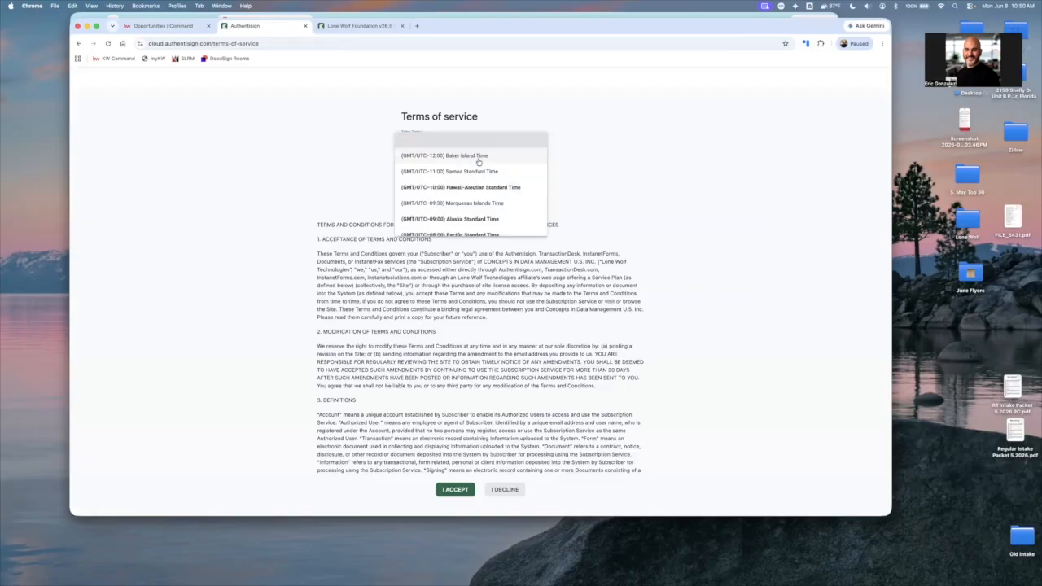
{"action": "scroll", "coordinate": [483, 161], "scroll_direction": "down", "scroll_amount": 1}
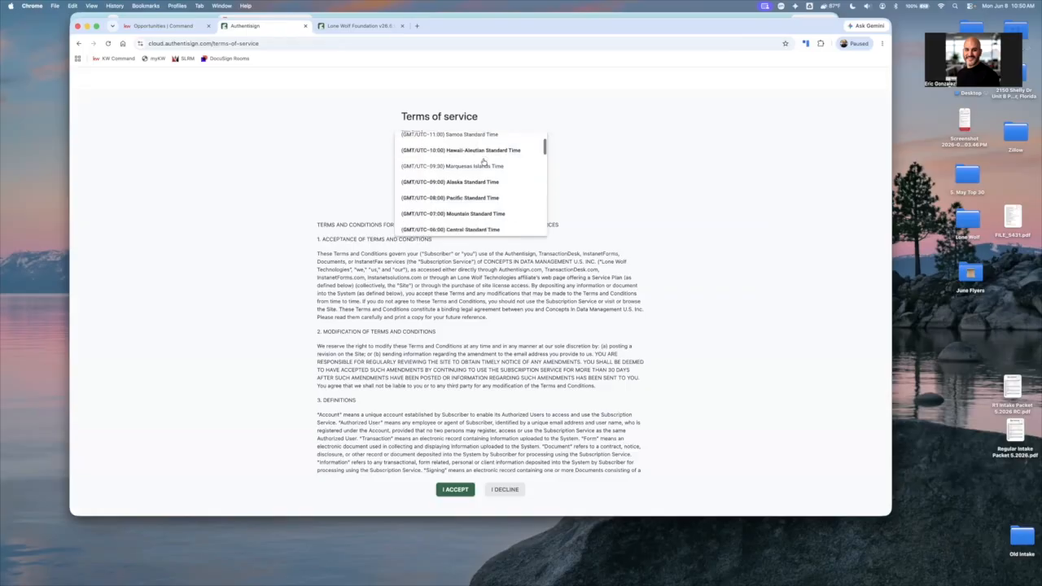
{"action": "scroll", "coordinate": [483, 161], "scroll_direction": "down", "scroll_amount": 3}
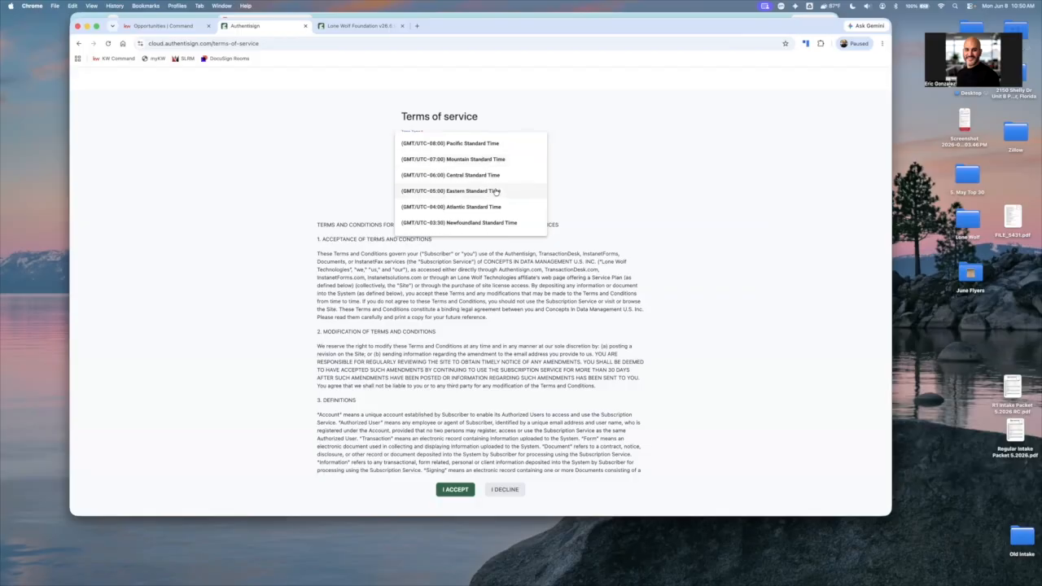
{"action": "left_click", "coordinate": [496, 192]}
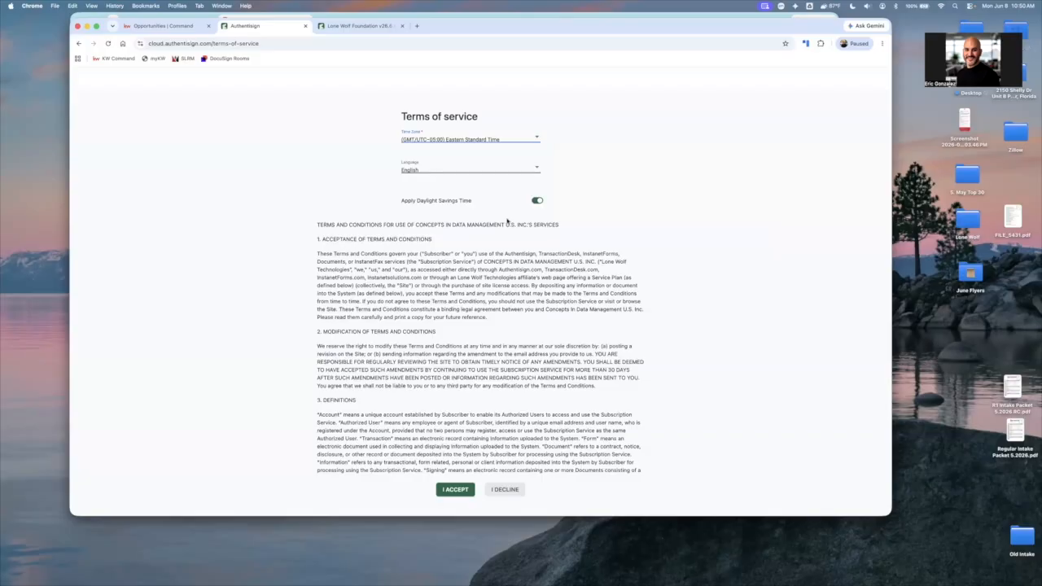
{"action": "left_click", "coordinate": [455, 489]}
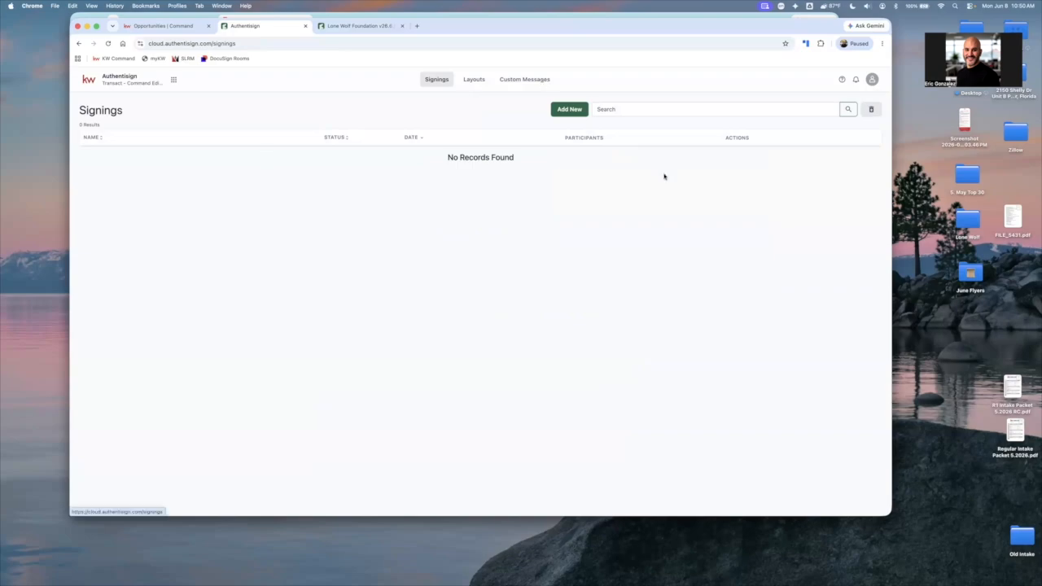
{"action": "left_click", "coordinate": [158, 85]}
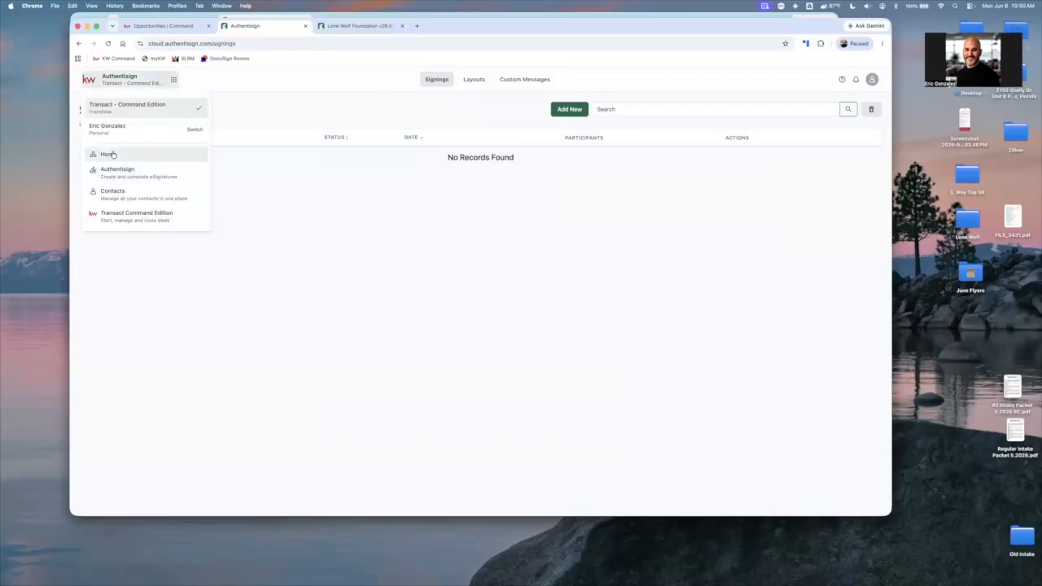
{"action": "left_click", "coordinate": [115, 155]}
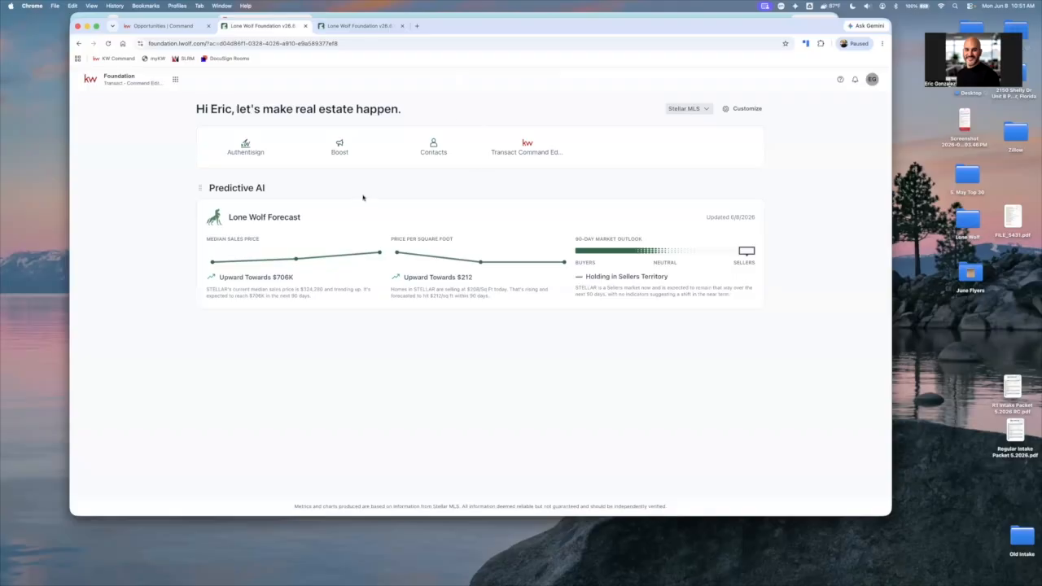
Switch to the LoneWolf 101_Agent Guide in Preview, read its Command Lone Wolf session, and return to Chrome
{"action": "key", "text": "super+Tab"}
{"action": "scroll", "coordinate": [157, 243], "scroll_direction": "down", "scroll_amount": 5}
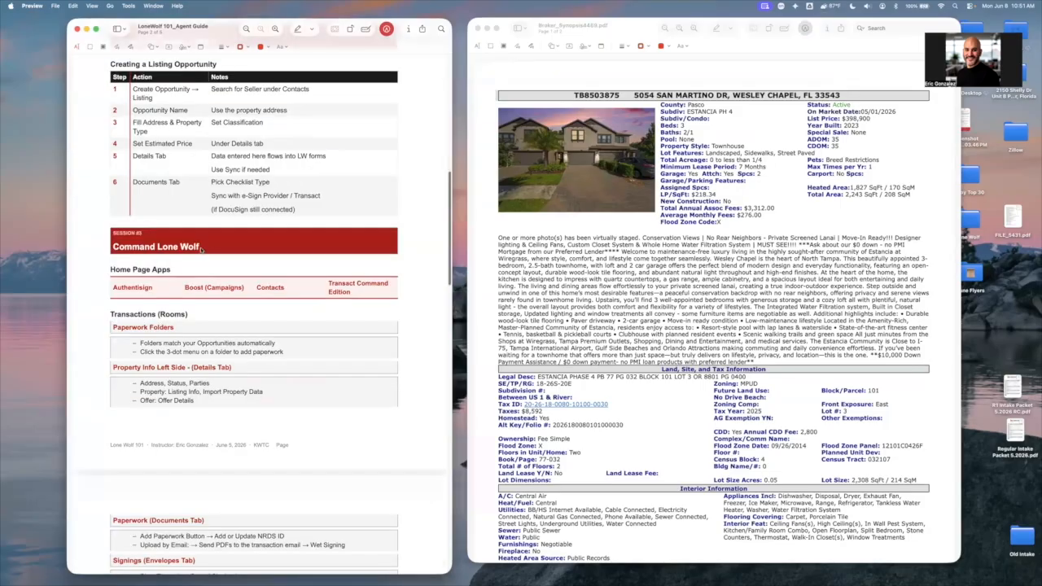
{"action": "scroll", "coordinate": [197, 244], "scroll_direction": "down", "scroll_amount": 3}
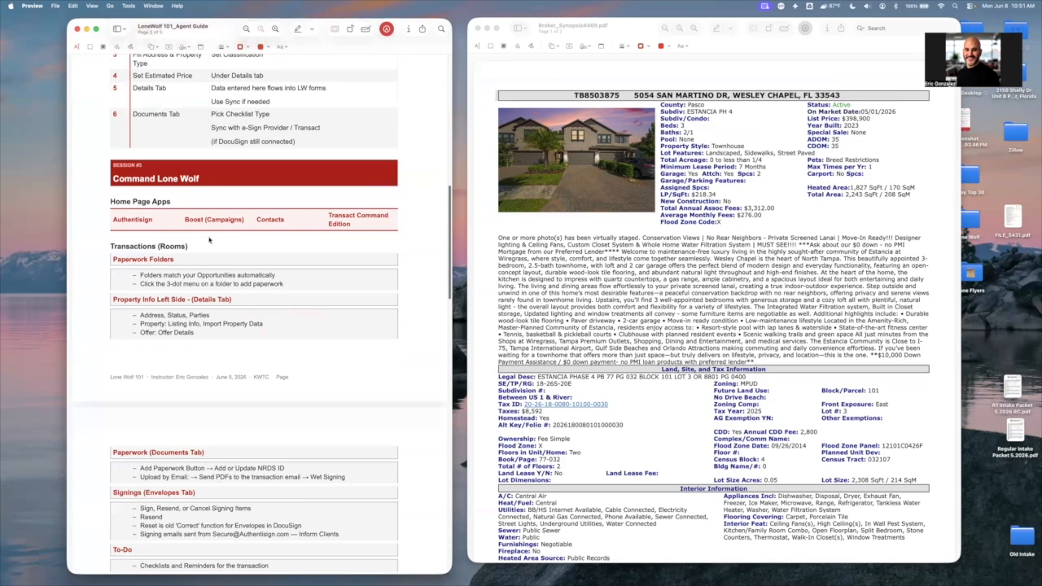
{"action": "scroll", "coordinate": [203, 203], "scroll_direction": "down", "scroll_amount": 2}
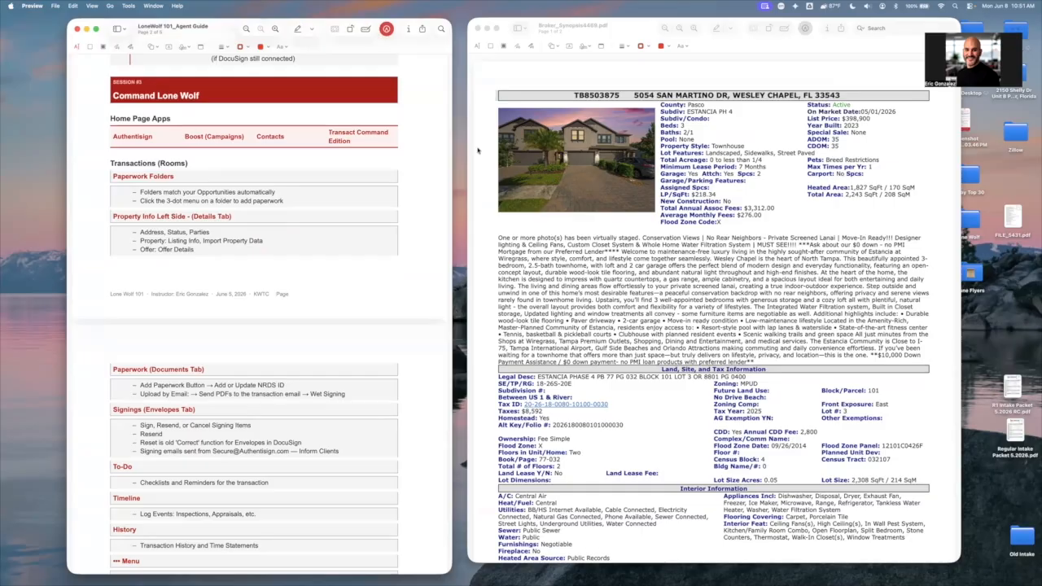
{"action": "key", "text": "ctrl+Left"}
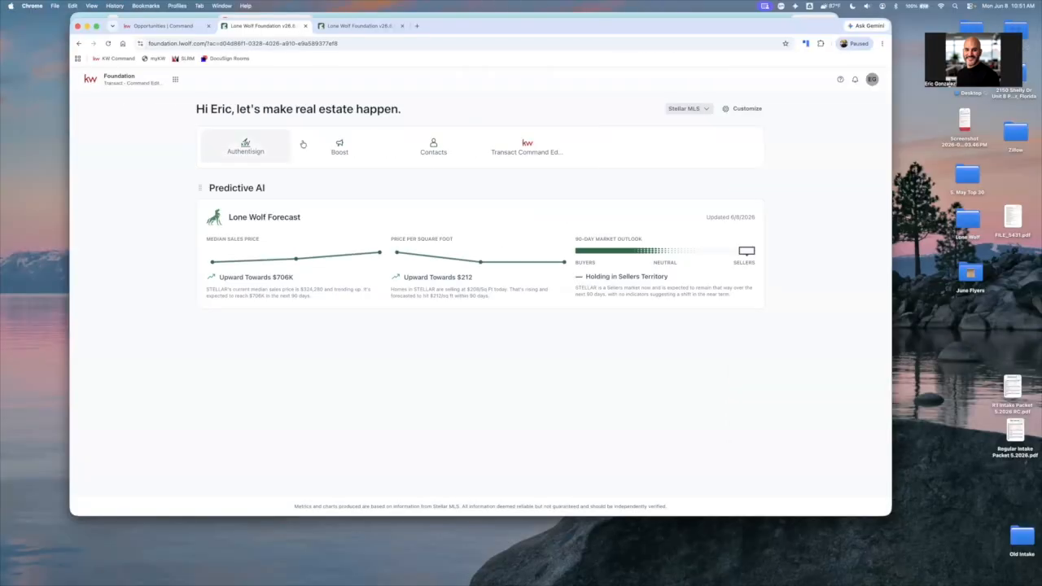
Open Transact Command Edition, compare its transaction list with the Command opportunity, and open the buyer's Purchase transaction
{"action": "left_click", "coordinate": [120, 76]}
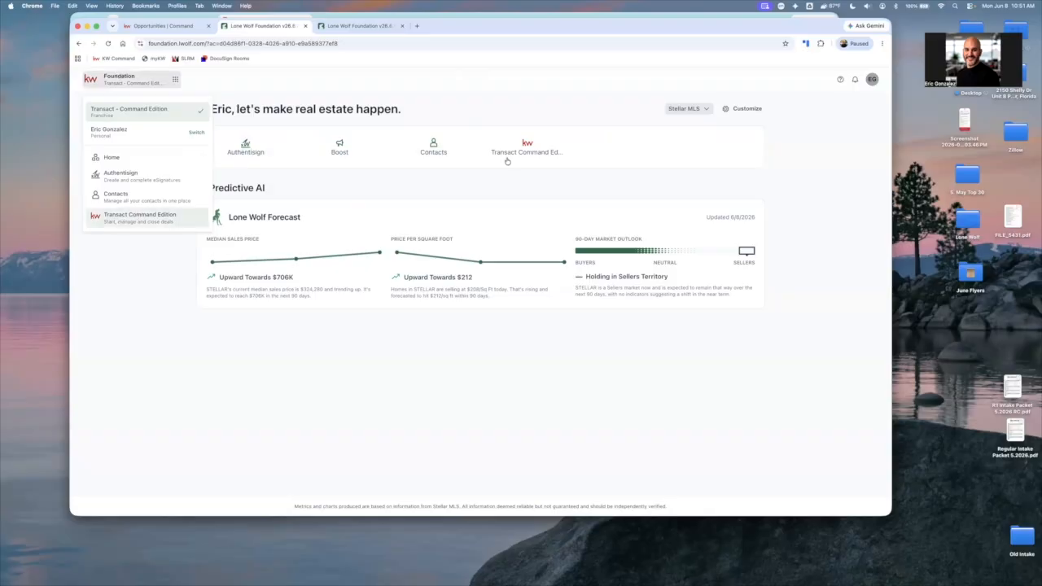
{"action": "left_click", "coordinate": [150, 221]}
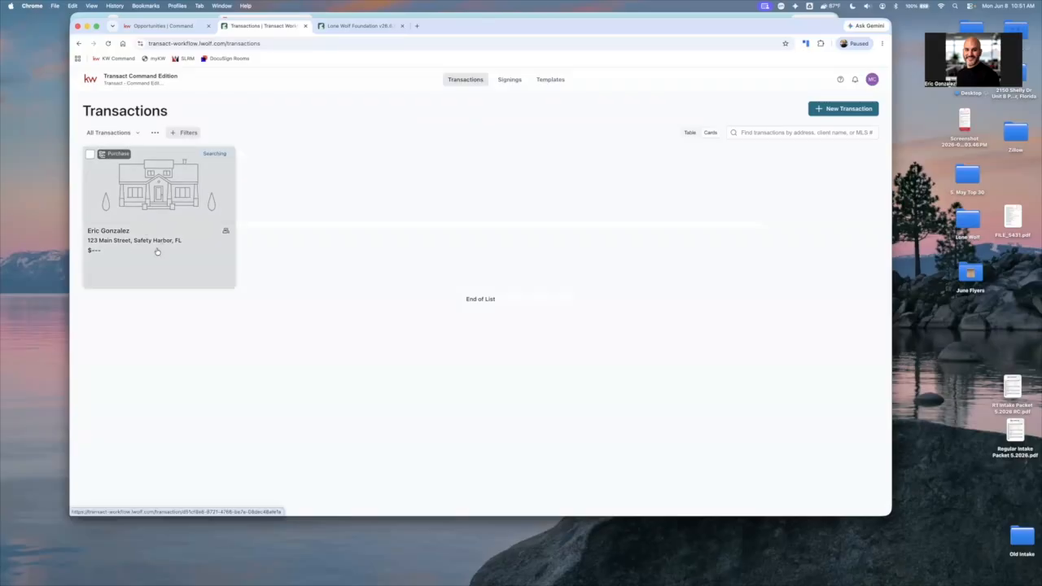
{"action": "left_click", "coordinate": [179, 26]}
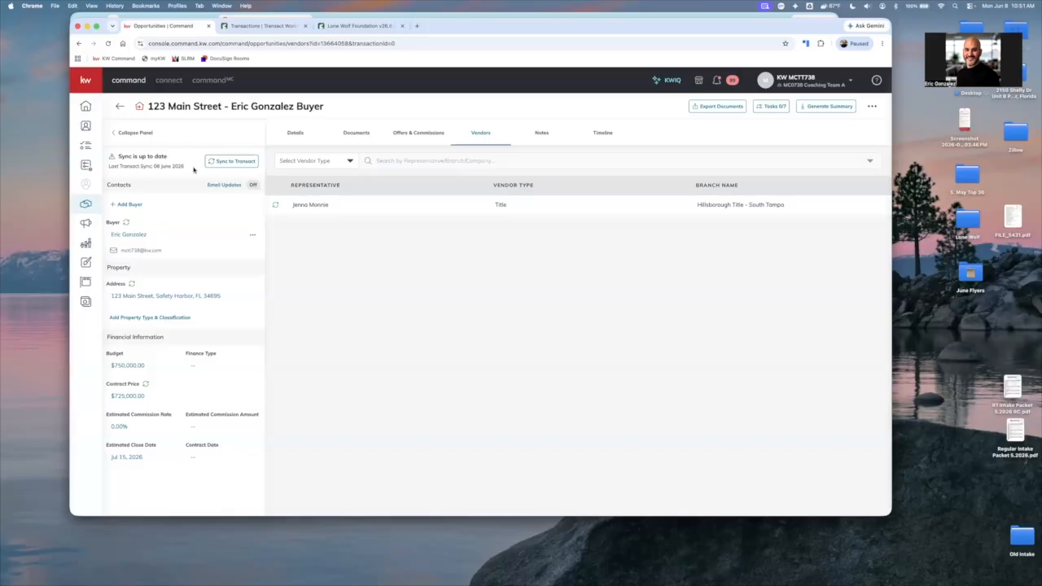
{"action": "left_click", "coordinate": [273, 27]}
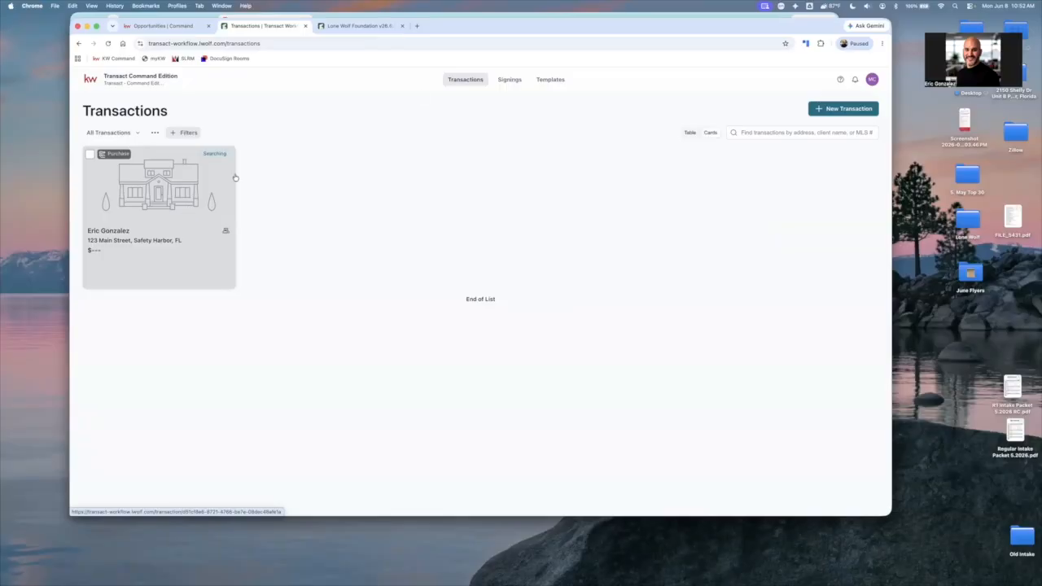
{"action": "left_click", "coordinate": [155, 239]}
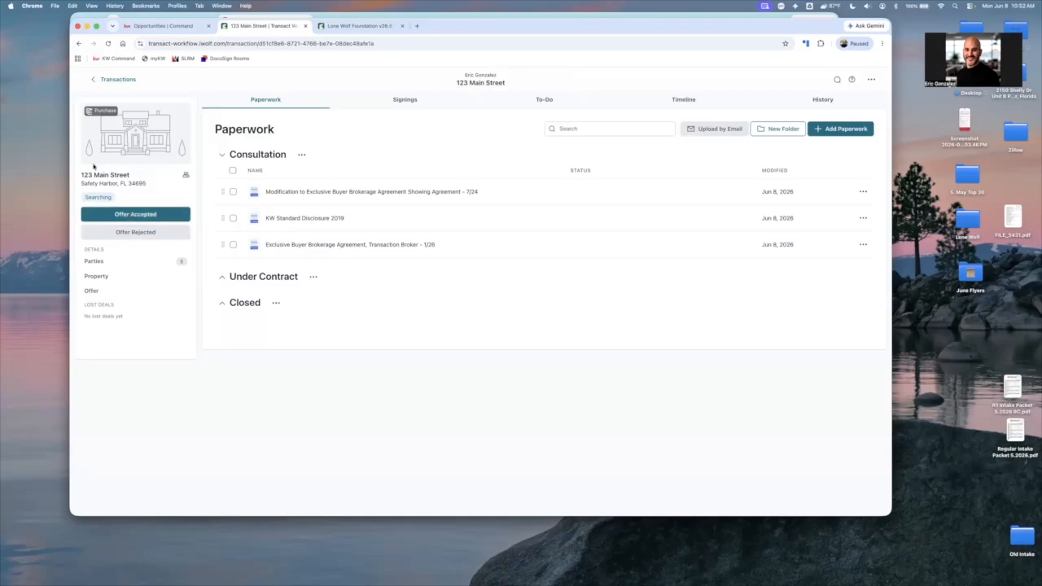
Review the transaction's parties and remove the extra Buyer's Agent listed just above the Title Company
{"action": "left_click", "coordinate": [112, 261]}
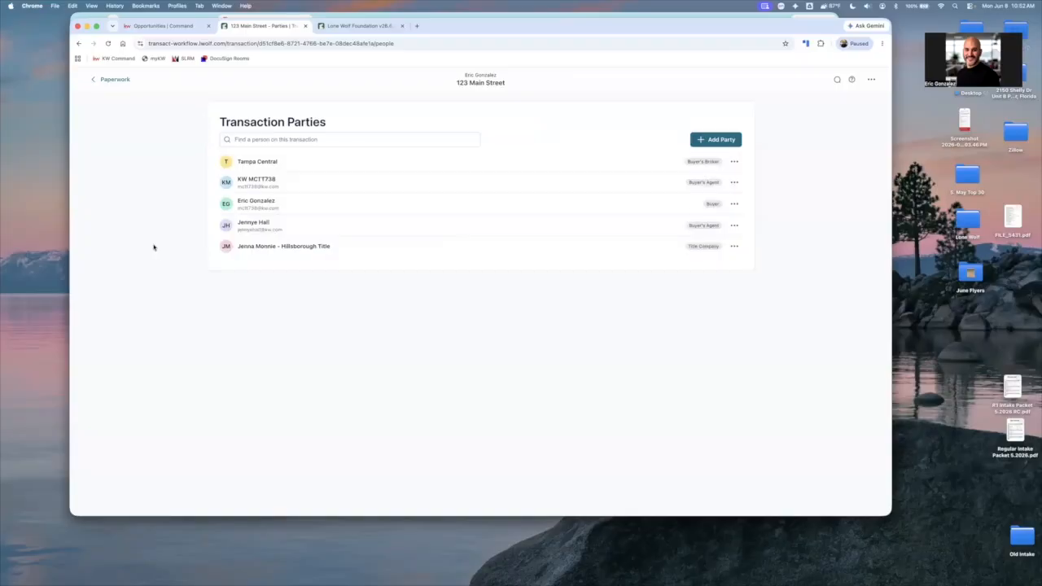
{"action": "scroll", "coordinate": [664, 241], "scroll_direction": "up", "scroll_amount": 3}
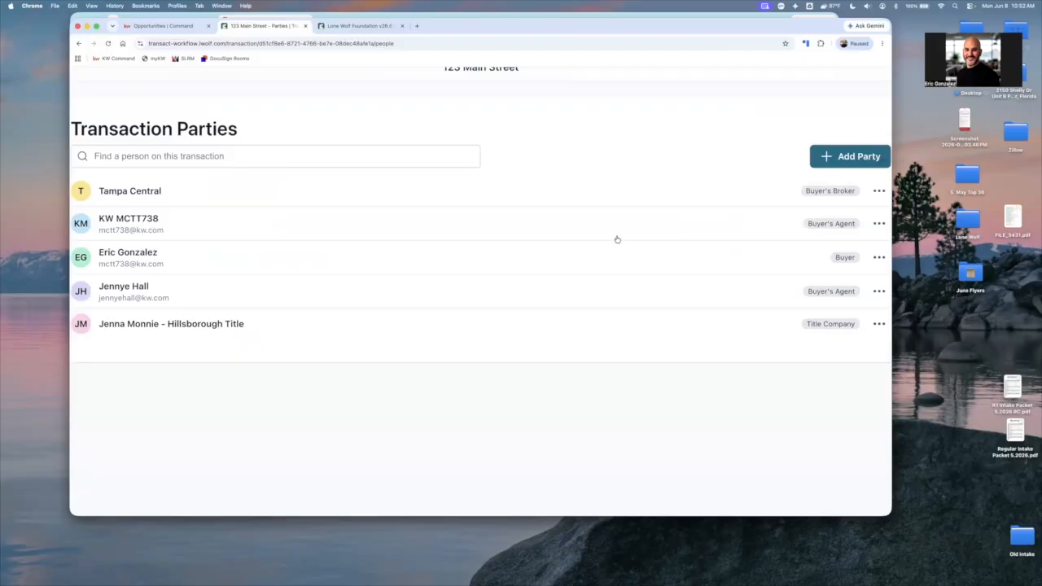
{"action": "scroll", "coordinate": [621, 238], "scroll_direction": "down", "scroll_amount": 2}
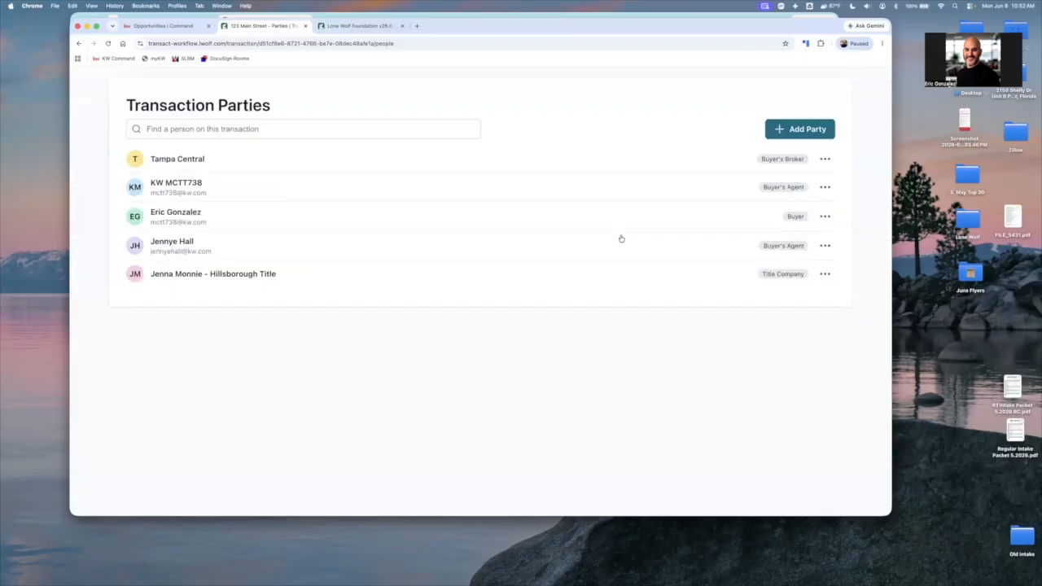
{"action": "scroll", "coordinate": [725, 228], "scroll_direction": "down", "scroll_amount": 2}
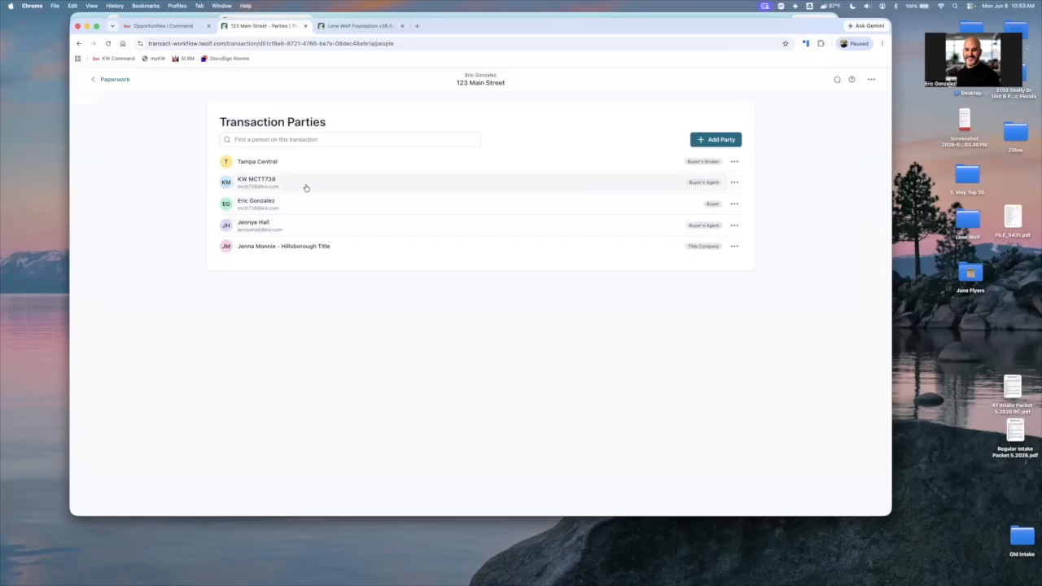
{"action": "left_click", "coordinate": [735, 226]}
{"action": "left_click", "coordinate": [727, 262]}
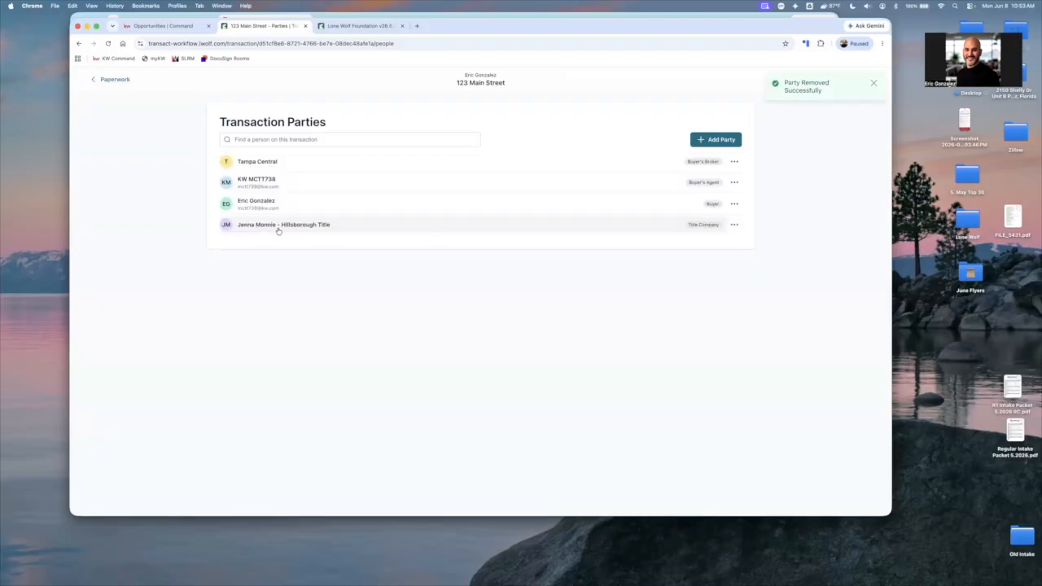
Open the Title Company party for editing, and search Gmail for its representative to copy their e-mail address
{"action": "left_click", "coordinate": [441, 210]}
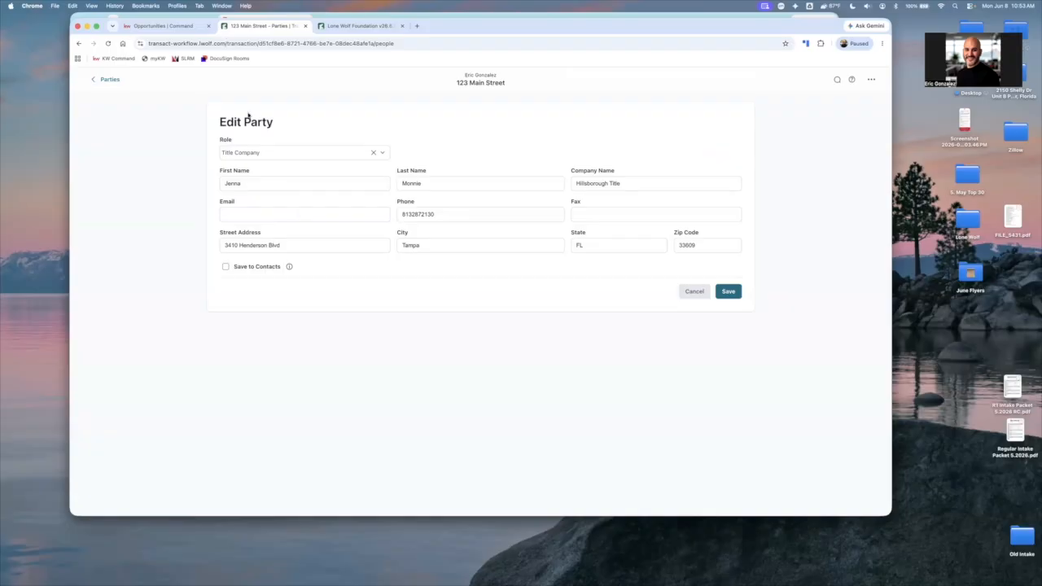
{"action": "key", "text": "ctrl+Left"}
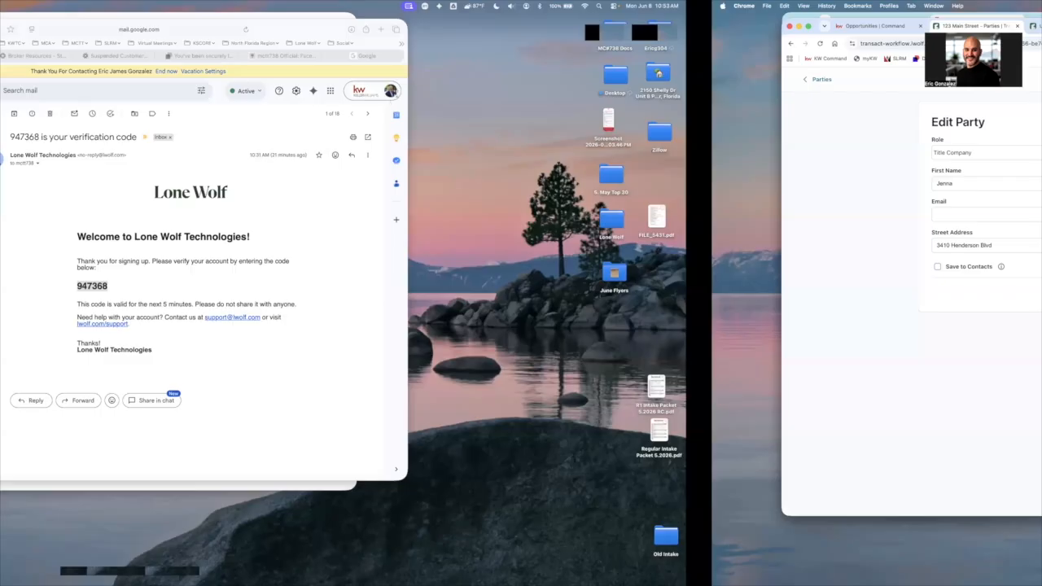
{"action": "type", "text": "ke"}
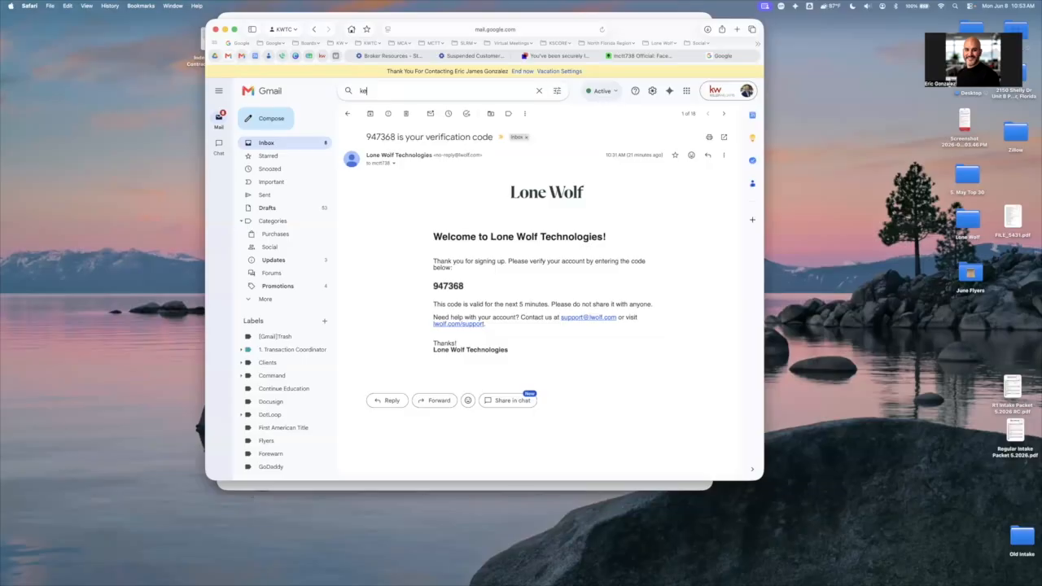
{"action": "key", "text": "BackSpace"}
{"action": "key", "text": "BackSpace"}
{"action": "type", "text": "jenna"}
{"action": "key", "text": "Return"}
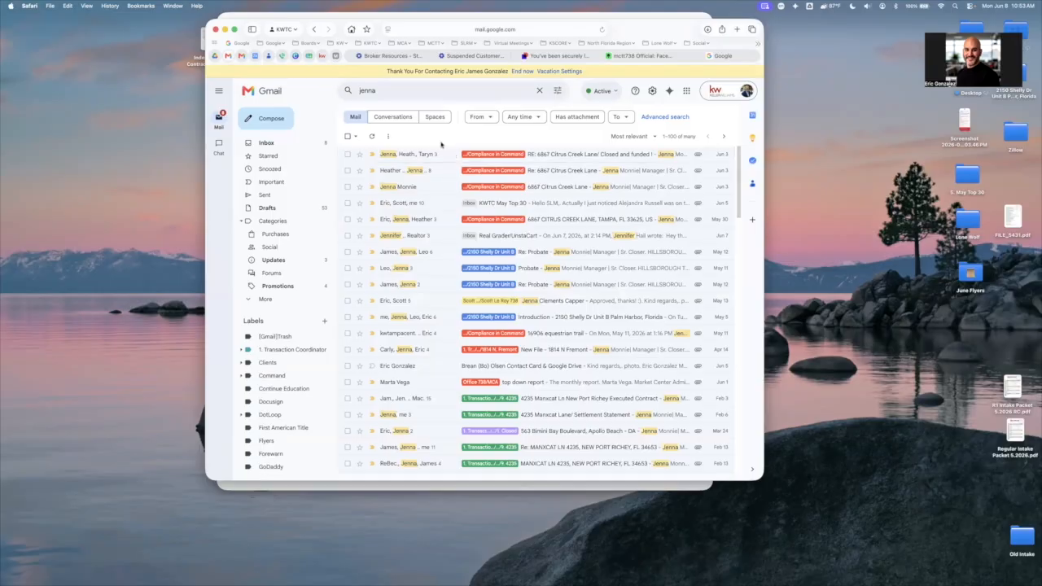
{"action": "left_click", "coordinate": [410, 91]}
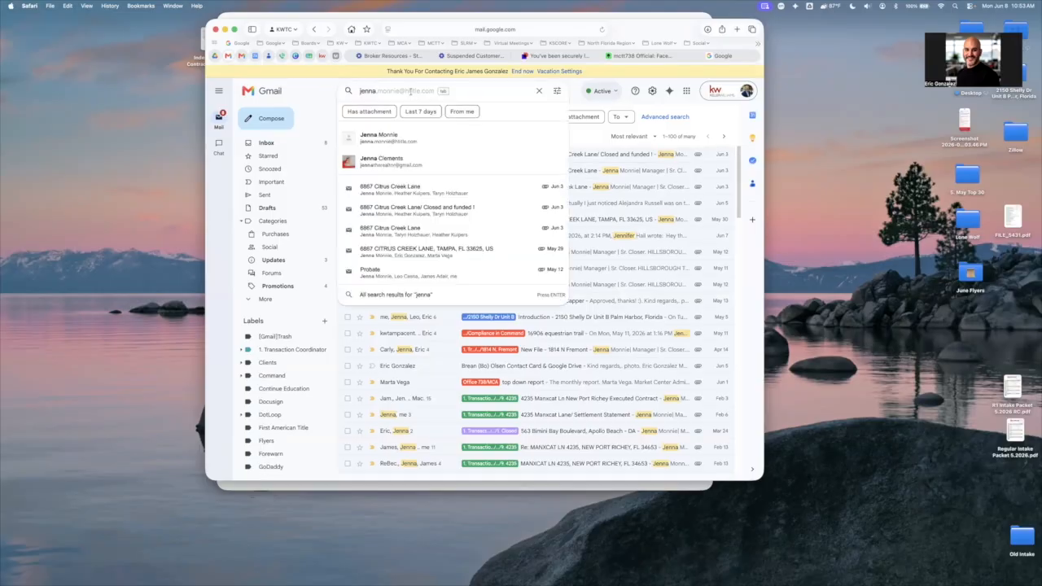
{"action": "left_click", "coordinate": [435, 93]}
{"action": "triple_click", "coordinate": [421, 92]}
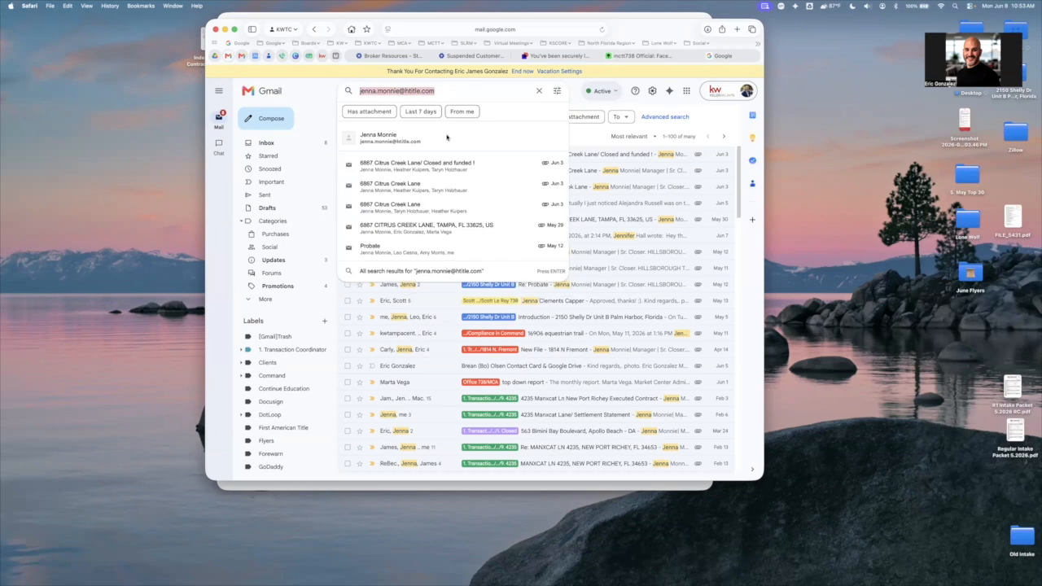
{"action": "right_click", "coordinate": [424, 92]}
Fill in the Title Company representative's e-mail, save the party with Save to Contacts enabled, and return to the transaction's paperwork
{"action": "key", "text": "super+Tab"}
{"action": "left_click", "coordinate": [246, 213]}
{"action": "key", "text": "super+v"}
{"action": "left_click", "coordinate": [749, 305]}
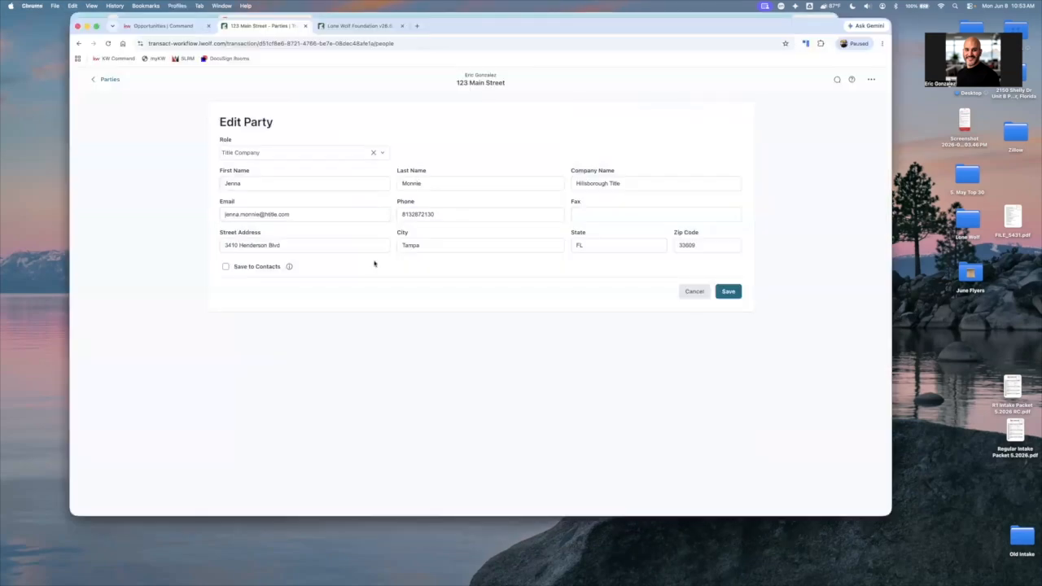
{"action": "left_click", "coordinate": [227, 267]}
{"action": "left_click", "coordinate": [728, 292]}
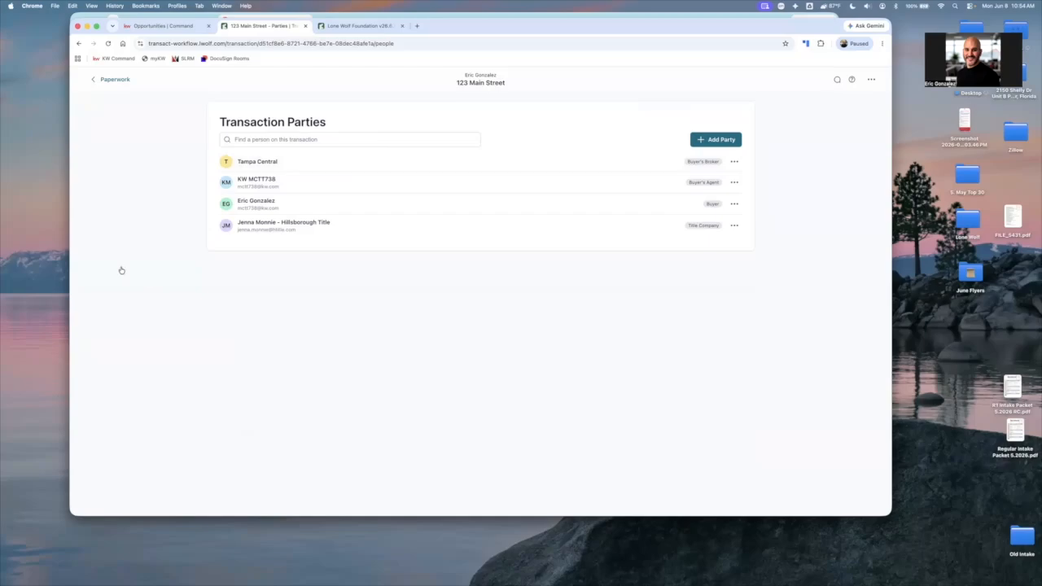
{"action": "scroll", "coordinate": [121, 261], "scroll_direction": "up", "scroll_amount": 5}
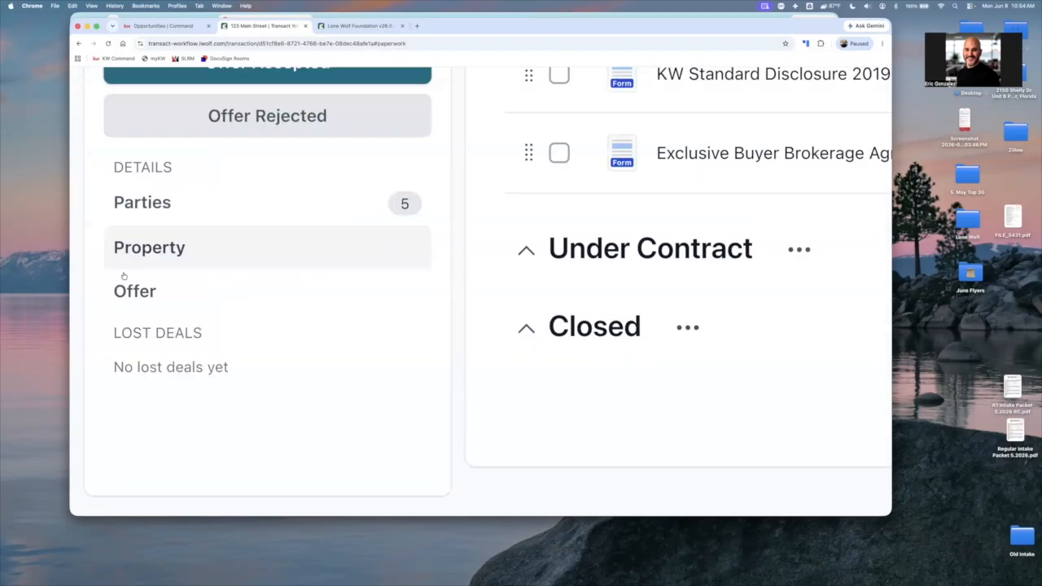
Open the transaction's property details and start a property data import with Stellar MLS as the source
{"action": "scroll", "coordinate": [123, 276], "scroll_direction": "down", "scroll_amount": 5}
{"action": "left_click", "coordinate": [126, 275]}
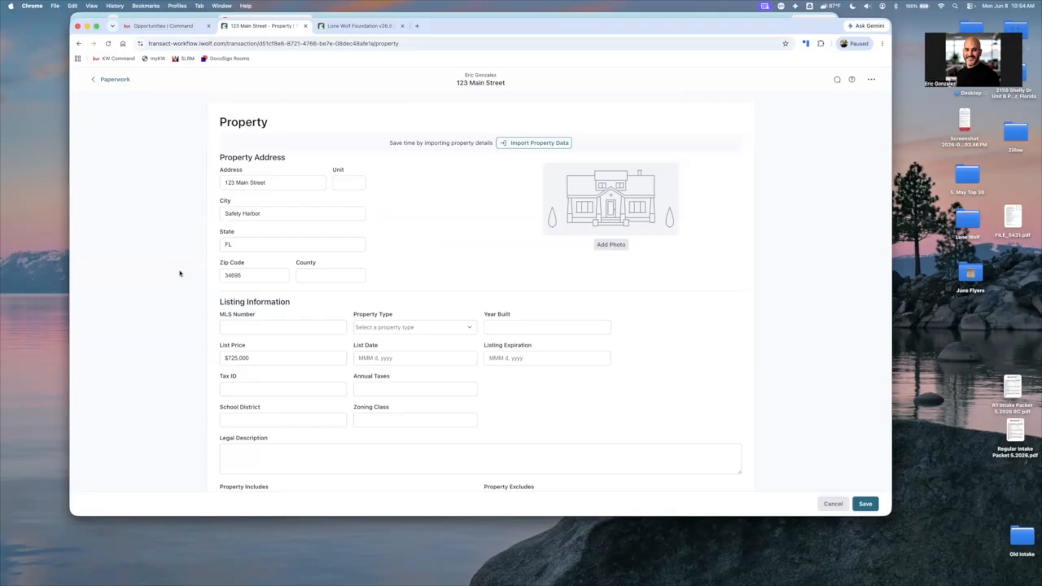
{"action": "triple_click", "coordinate": [247, 357]}
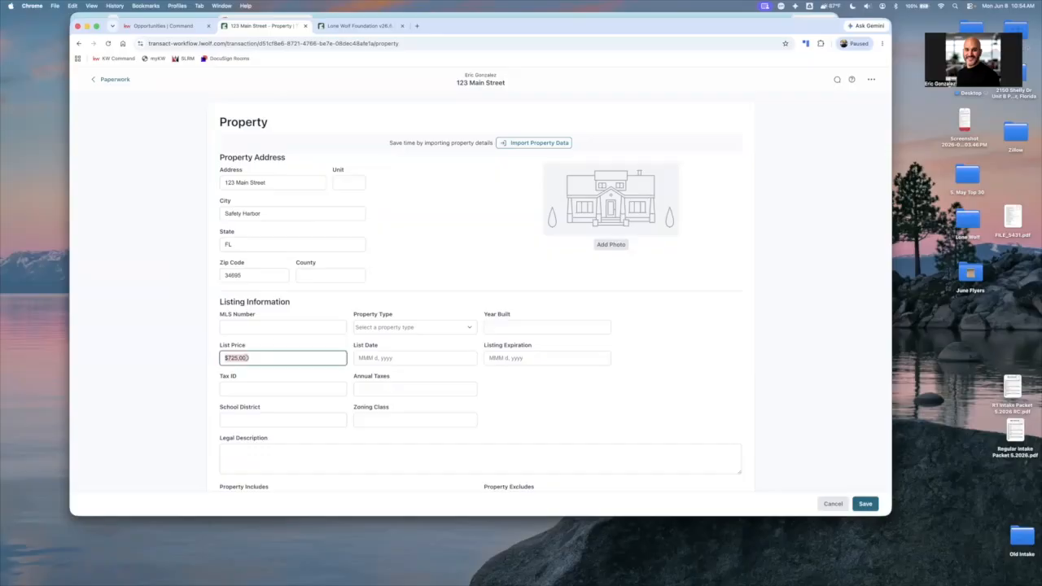
{"action": "left_click", "coordinate": [246, 357]}
{"action": "left_click", "coordinate": [539, 143]}
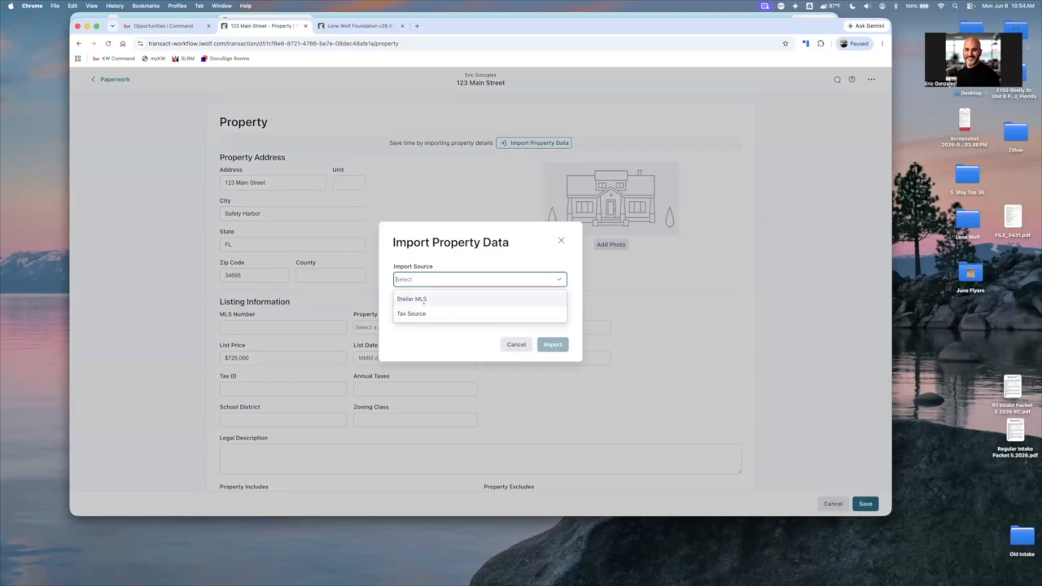
{"action": "left_click", "coordinate": [429, 299]}
{"action": "left_click", "coordinate": [429, 299]}
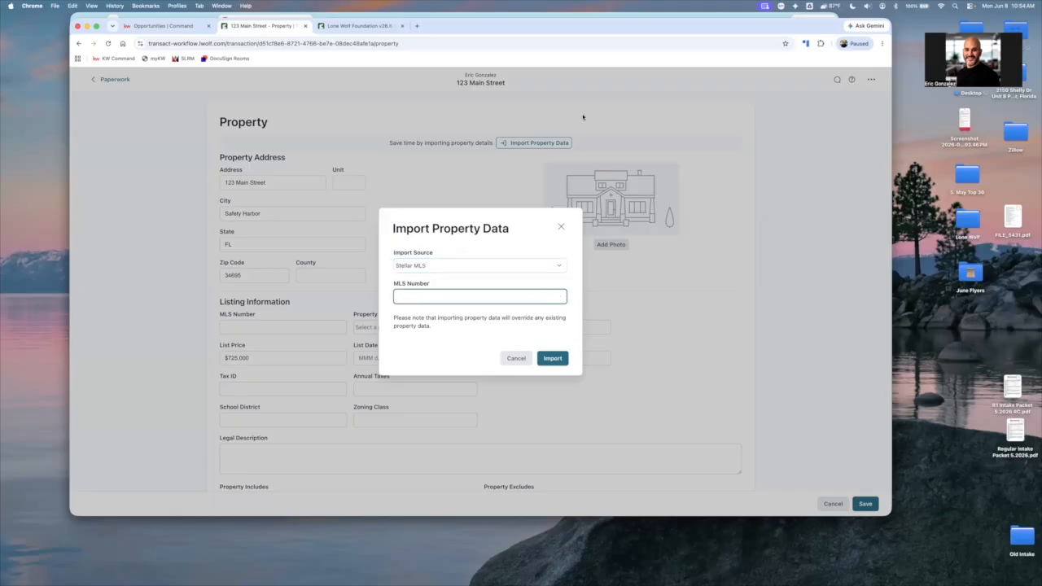
Copy the MLS number TB8503875 from the Broker Synopsis PDF in Preview and import that listing's property data
{"action": "key", "text": "super+Tab"}
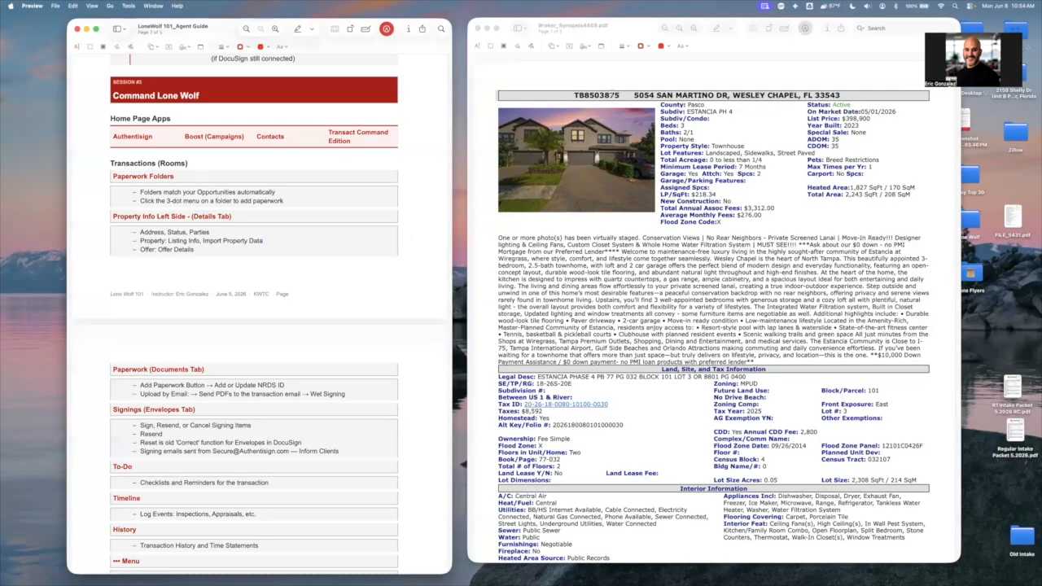
{"action": "left_click", "coordinate": [620, 92]}
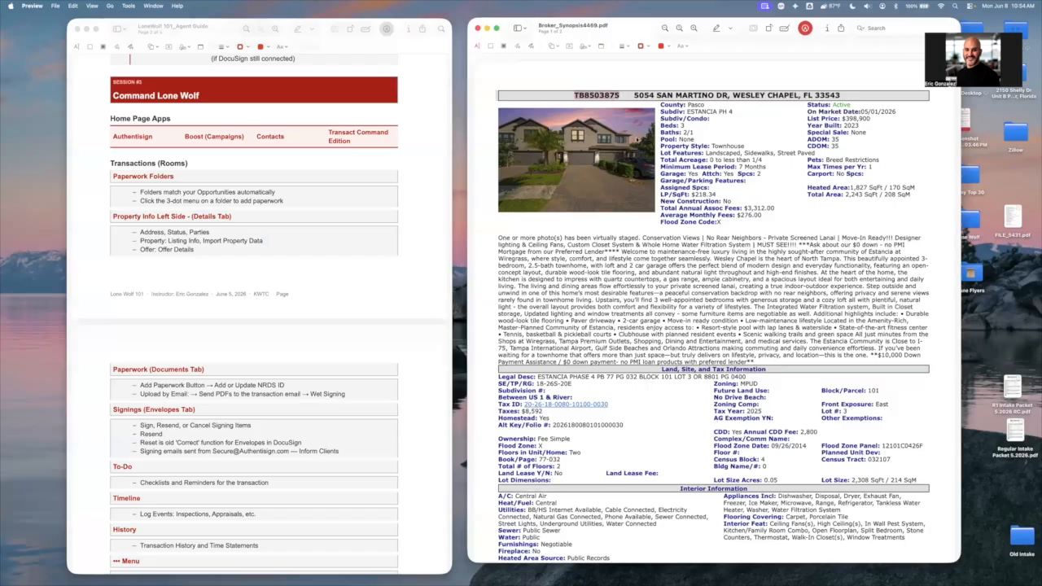
{"action": "right_click", "coordinate": [611, 96]}
{"action": "key", "text": "super+Tab"}
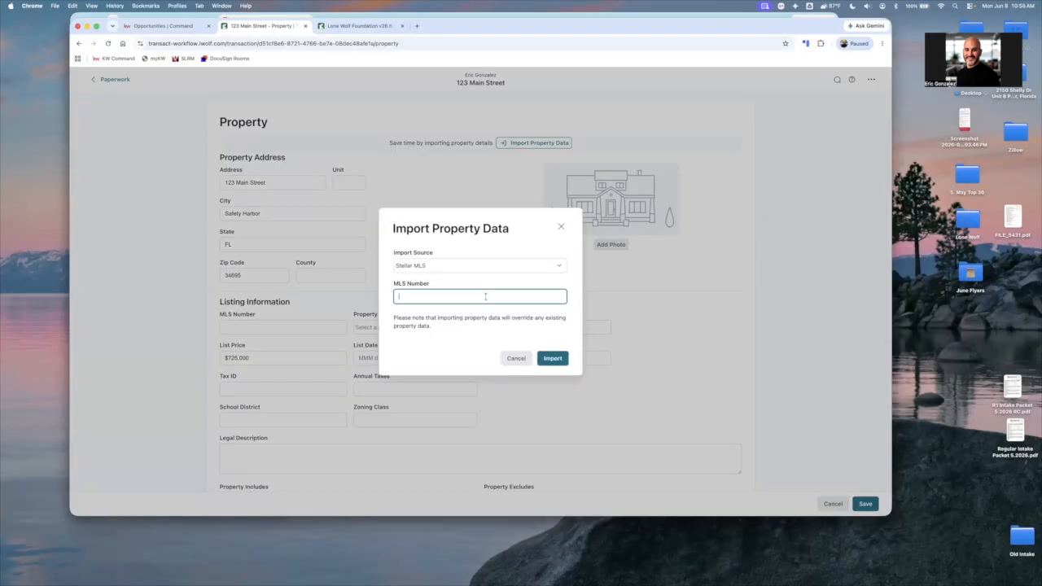
{"action": "key", "text": "super+v"}
{"action": "left_click", "coordinate": [424, 312]}
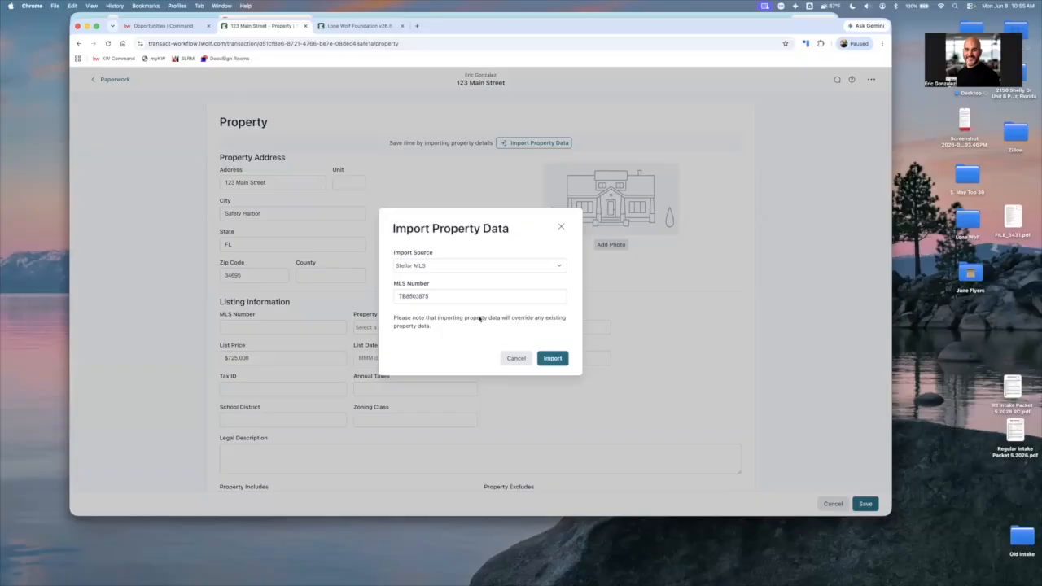
{"action": "left_click", "coordinate": [552, 359]}
{"action": "left_click", "coordinate": [552, 359]}
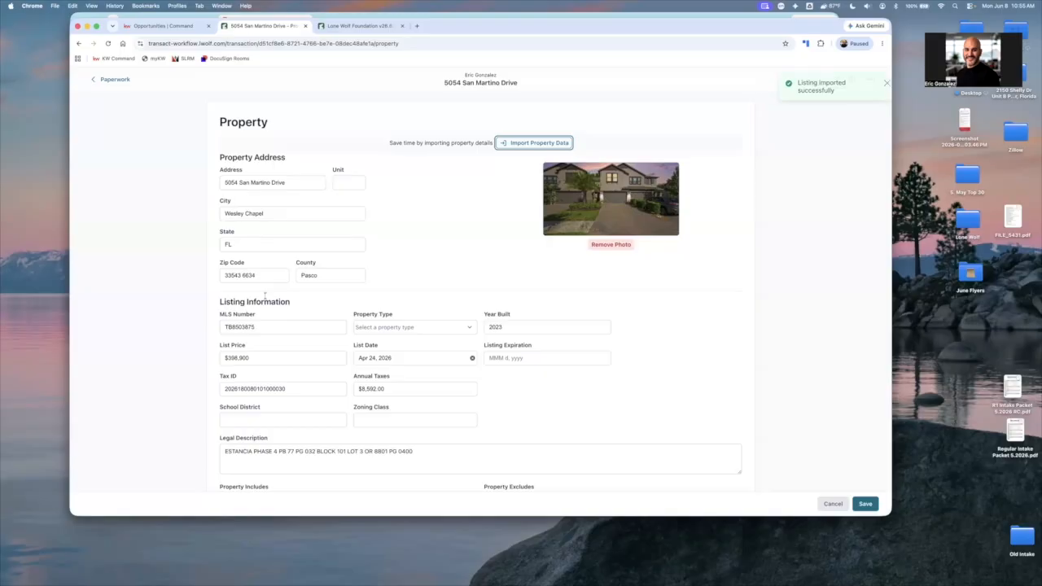
Set the imported listing's property type to Residential and check the listing expiration date field, leaving it empty
{"action": "scroll", "coordinate": [244, 334], "scroll_direction": "down", "scroll_amount": 1}
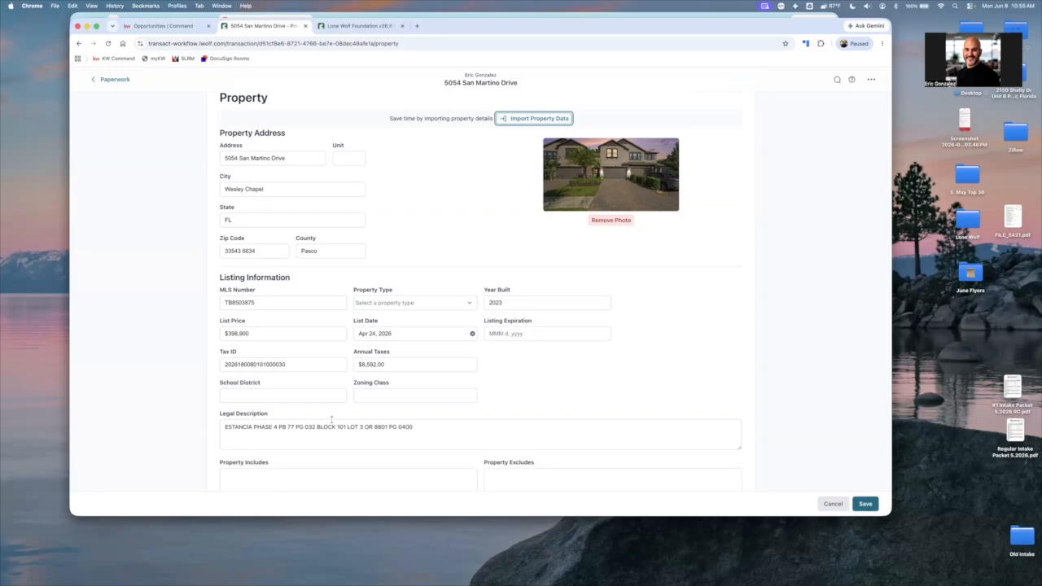
{"action": "left_click", "coordinate": [429, 307]}
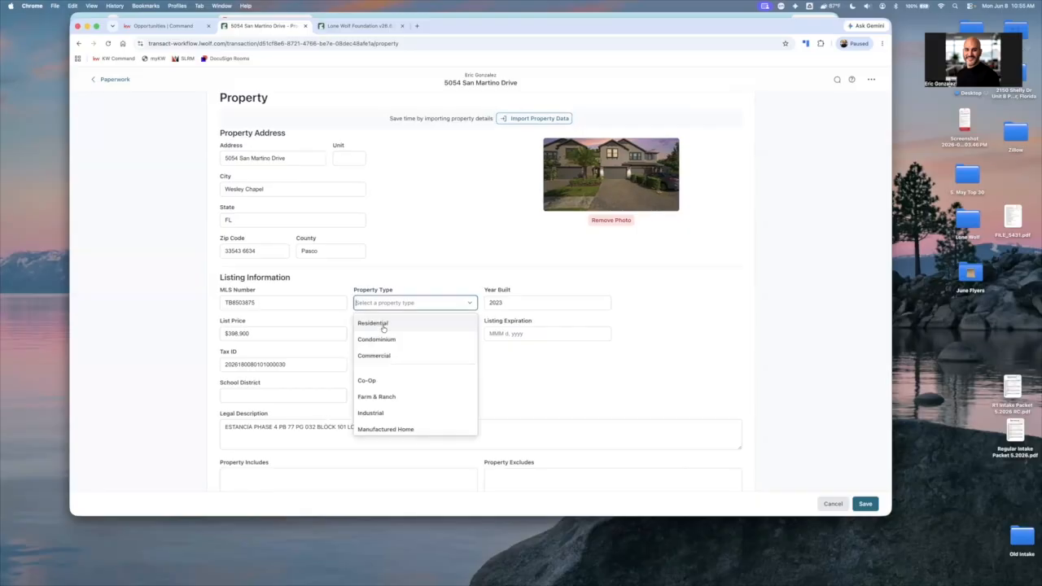
{"action": "left_click", "coordinate": [383, 327]}
{"action": "left_click", "coordinate": [510, 307]}
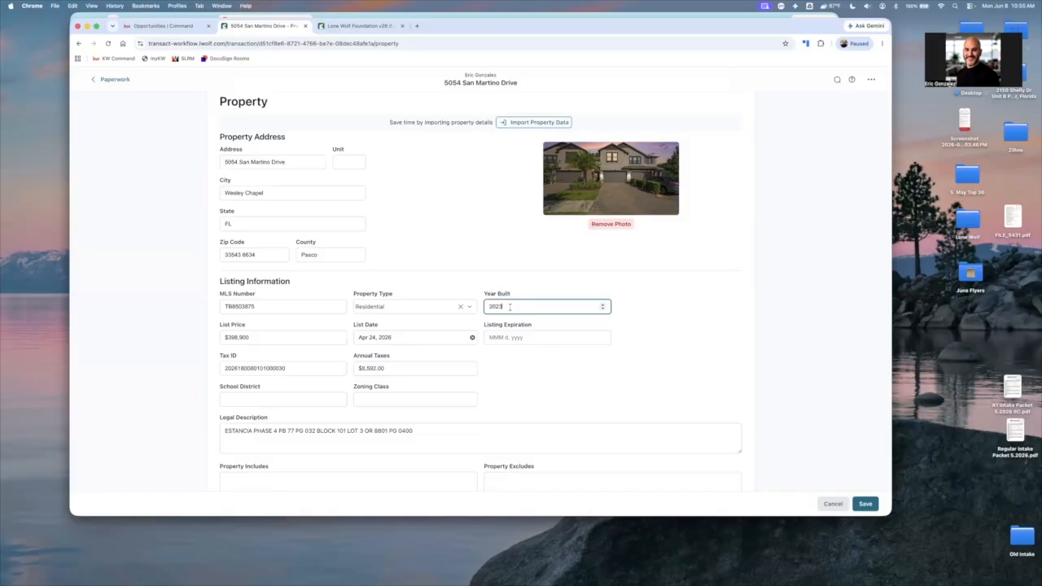
{"action": "left_click", "coordinate": [571, 336]}
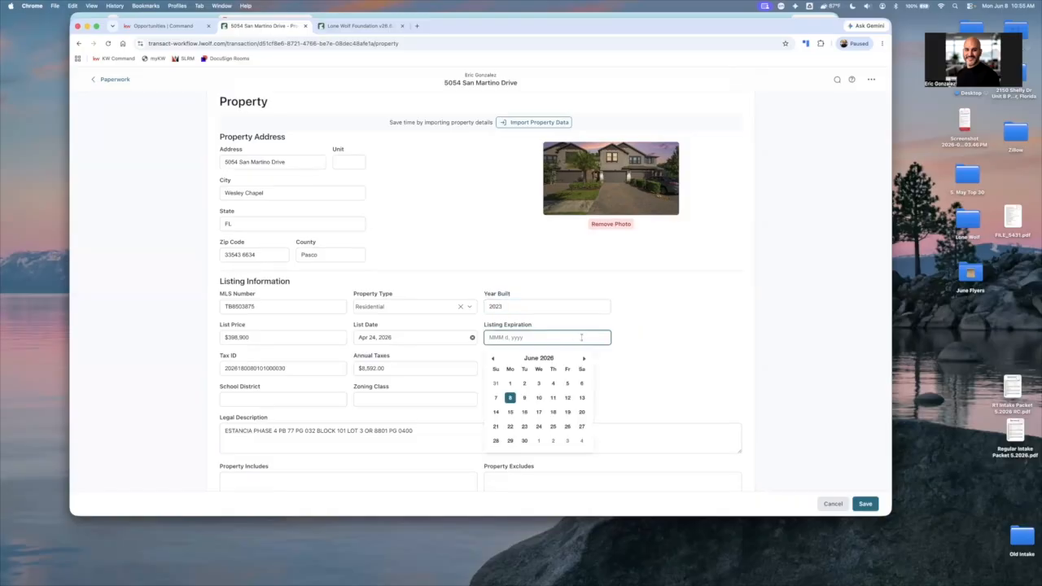
{"action": "left_click", "coordinate": [657, 338]}
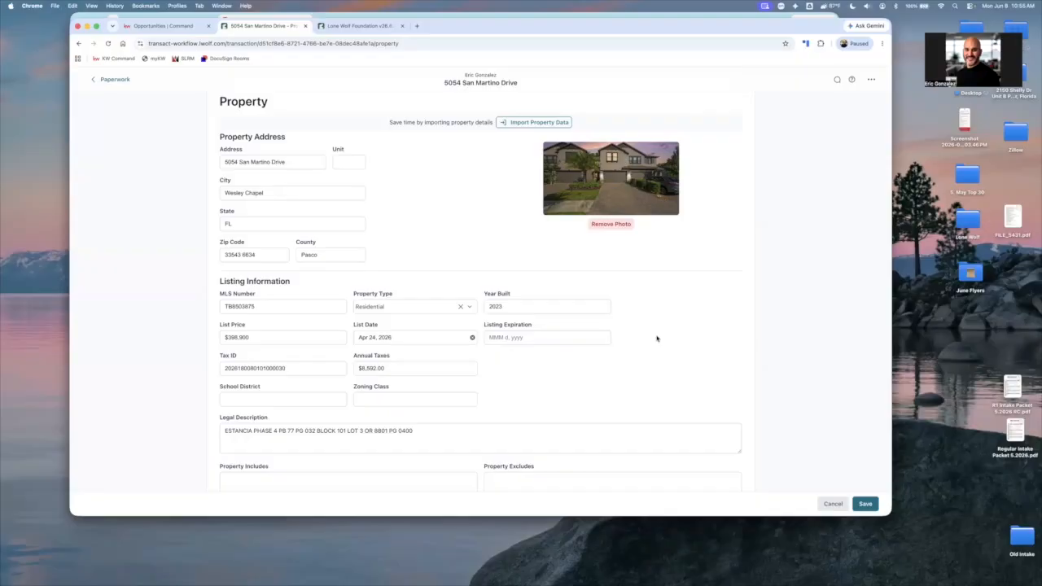
Review the imported legal description, tax ID and ZIP code, and return to the transaction's paperwork
{"action": "scroll", "coordinate": [411, 447], "scroll_direction": "down", "scroll_amount": 2}
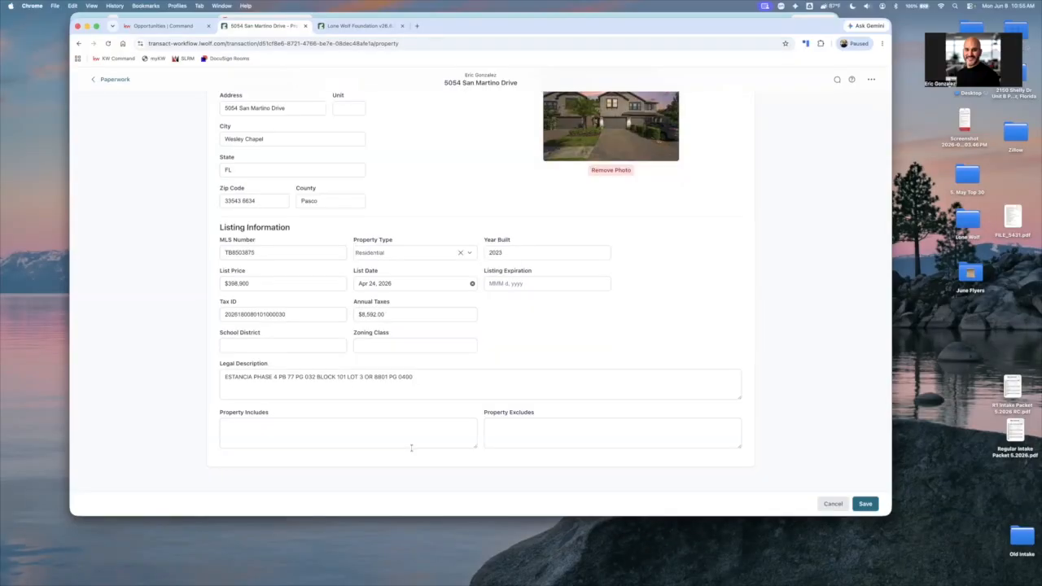
{"action": "scroll", "coordinate": [411, 447], "scroll_direction": "up", "scroll_amount": 3}
{"action": "left_click_drag", "start_coordinate": [413, 455], "coordinate": [392, 443]}
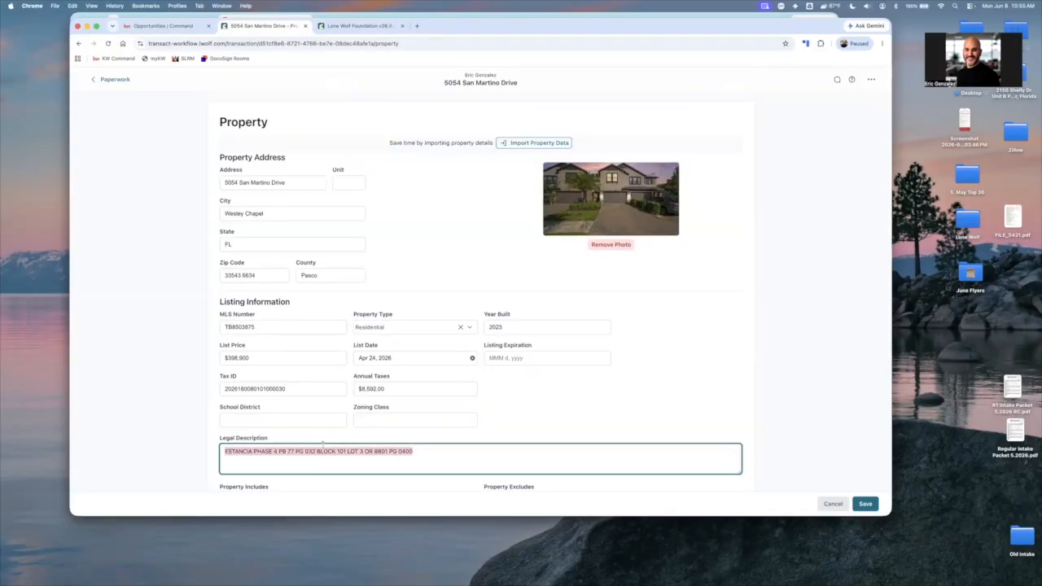
{"action": "double_click", "coordinate": [263, 388]}
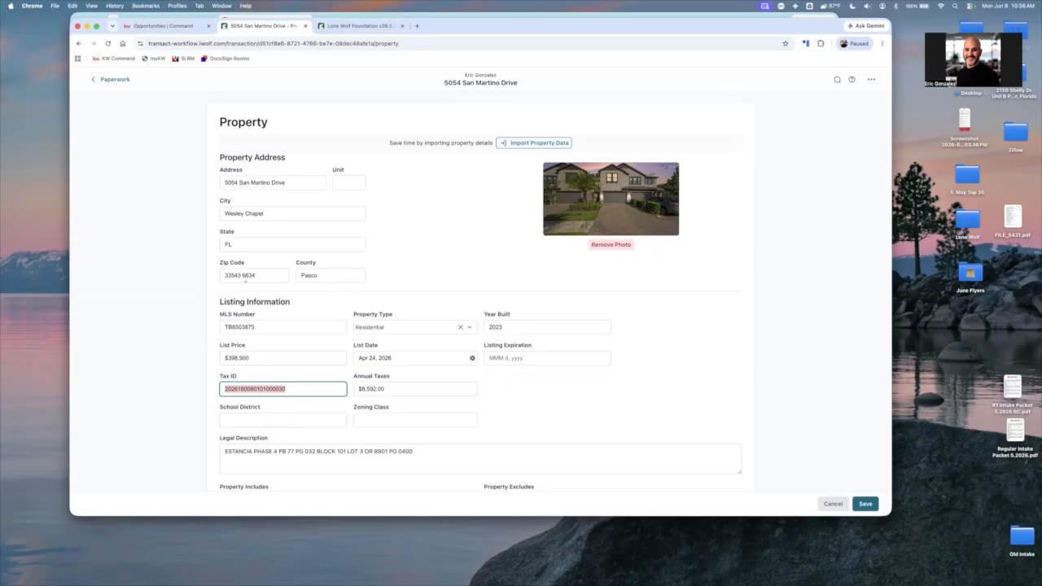
{"action": "left_click", "coordinate": [257, 303]}
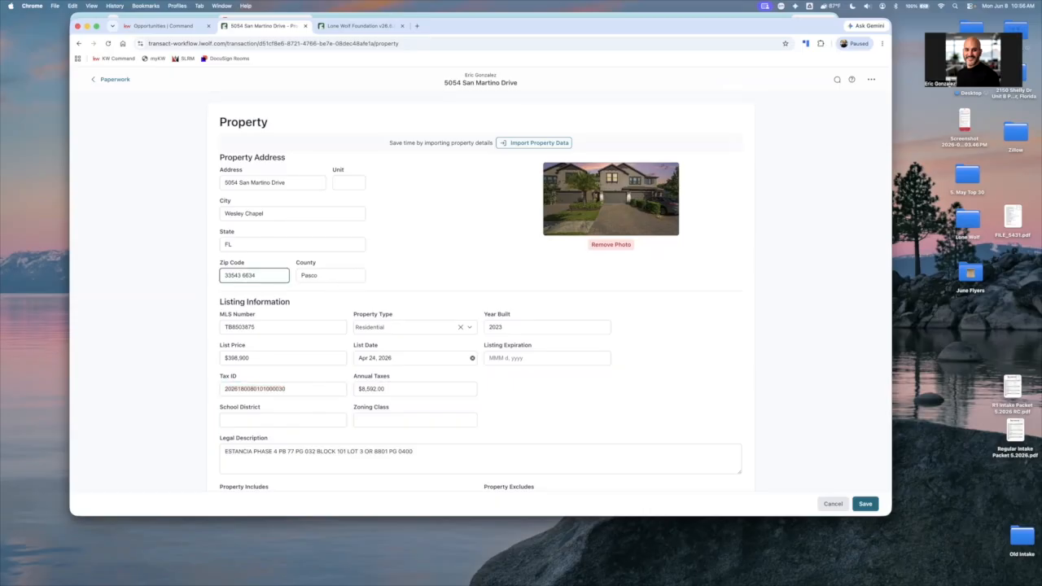
{"action": "left_click", "coordinate": [120, 79]}
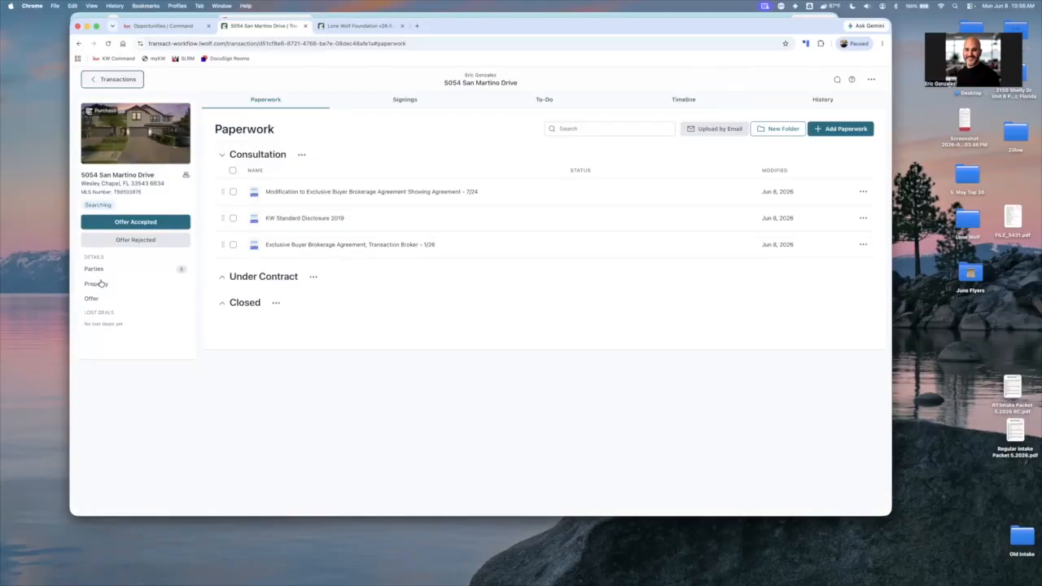
{"action": "left_click", "coordinate": [96, 283]}
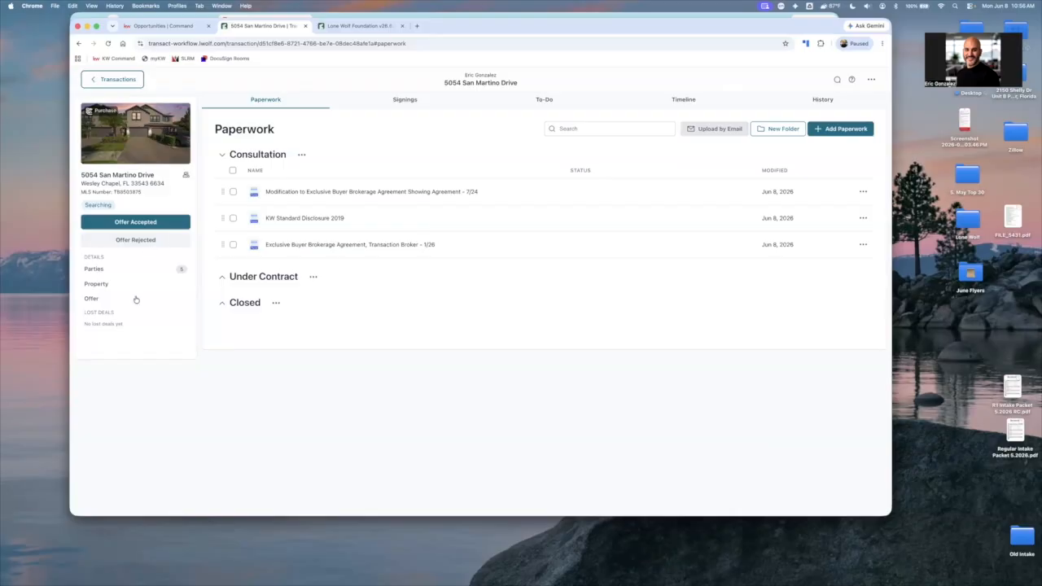
Open the transaction's offer details and enter a purchase price of $389,000 and a deposit of $5,000
{"action": "left_click", "coordinate": [99, 301]}
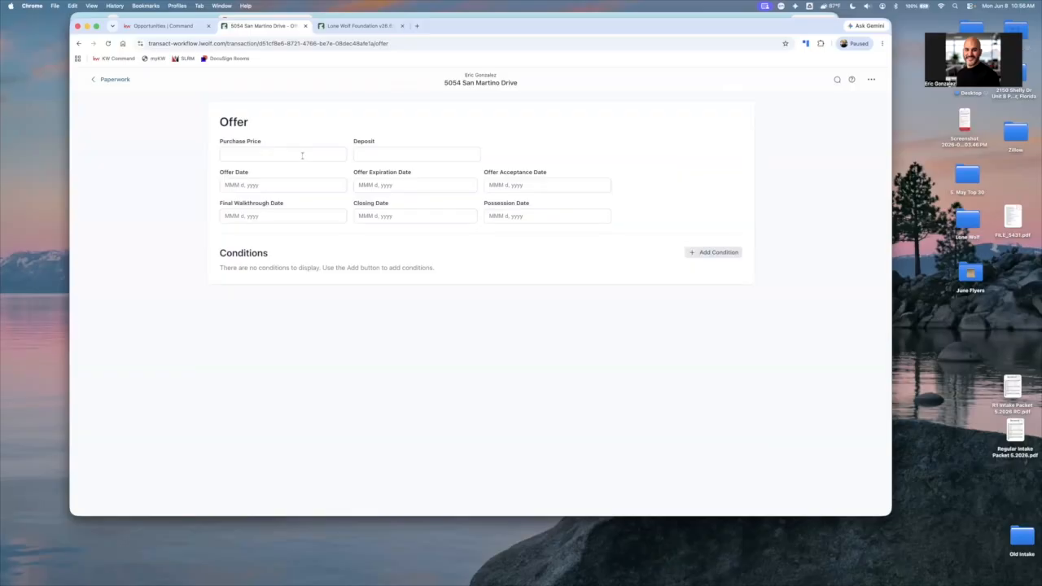
{"action": "left_click", "coordinate": [302, 155]}
{"action": "type", "text": "3"}
{"action": "type", "text": "89,3"}
{"action": "type", "text": "000"}
{"action": "left_click", "coordinate": [424, 156]}
{"action": "type", "text": "5000"}
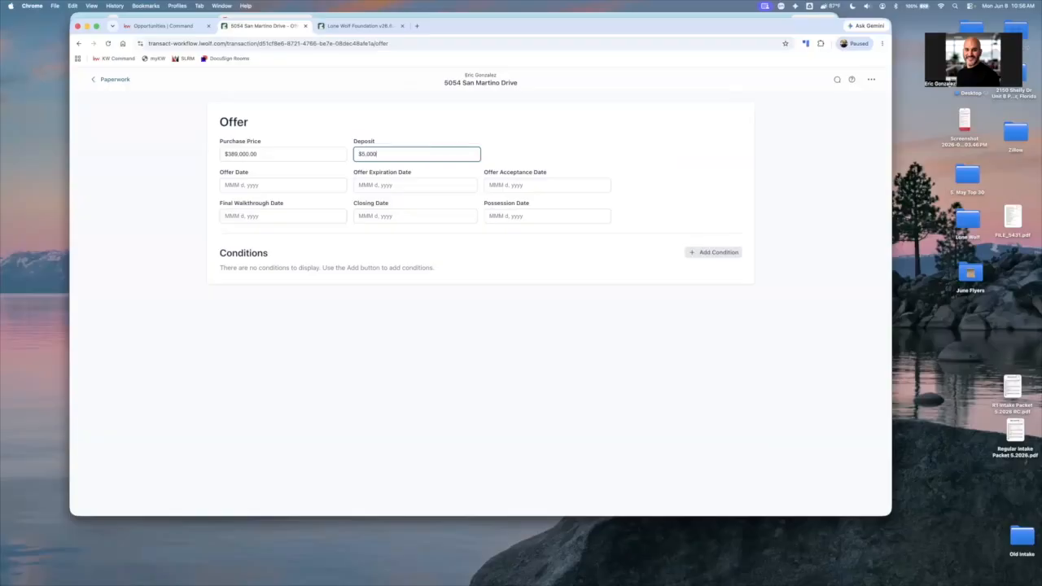
Set the offer's closing date to Jul 15, 2026, leave the final walkthrough date empty, and return to the paperwork
{"action": "left_click", "coordinate": [304, 214]}
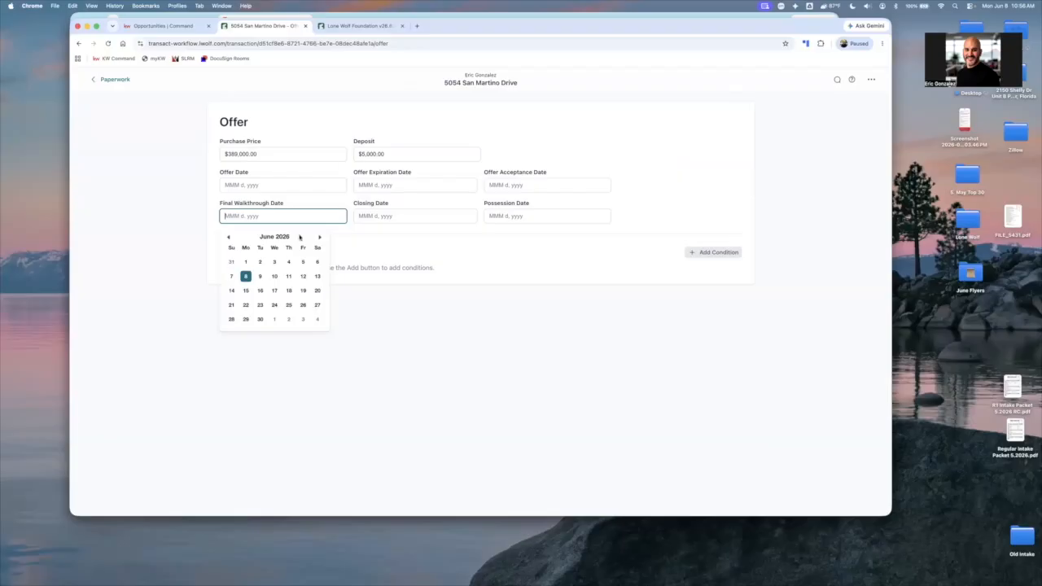
{"action": "left_click", "coordinate": [332, 218]}
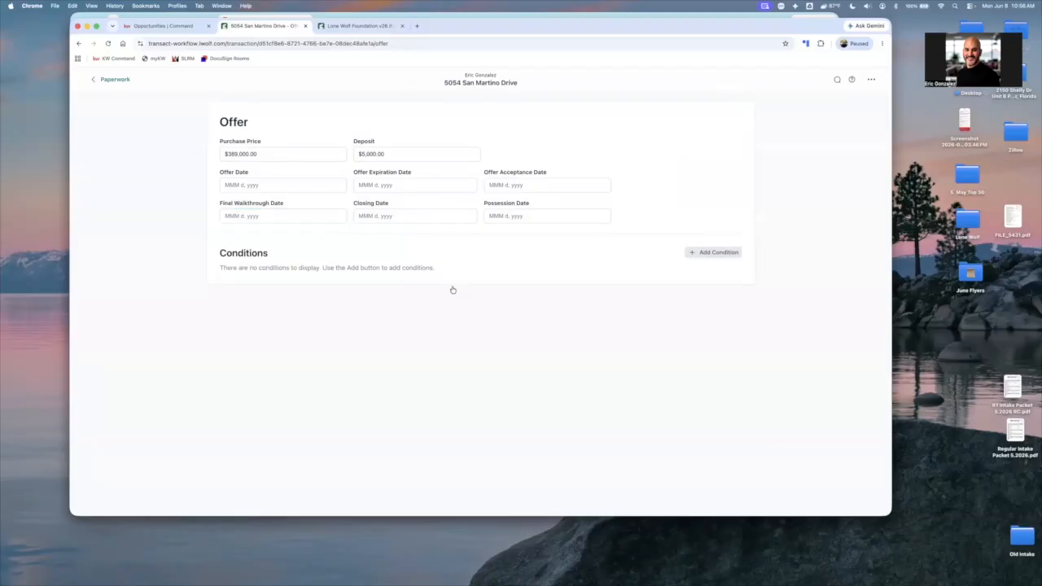
{"action": "left_click", "coordinate": [446, 217]}
{"action": "left_click", "coordinate": [453, 237]}
{"action": "left_click", "coordinate": [408, 290]}
{"action": "left_click", "coordinate": [114, 81]}
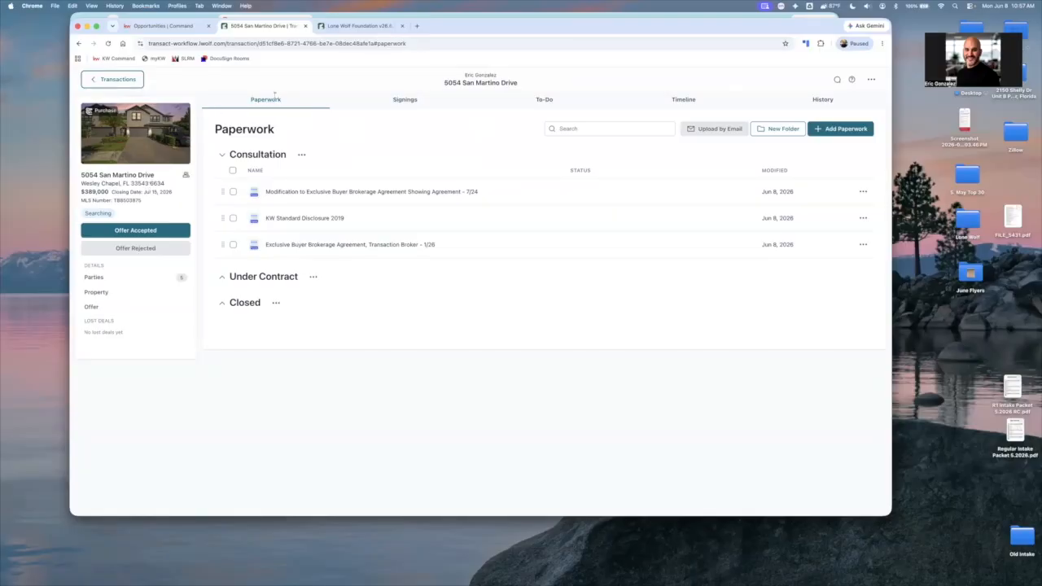
Look at the transaction's signings and create a to-do list named "Test"
{"action": "left_click", "coordinate": [411, 98]}
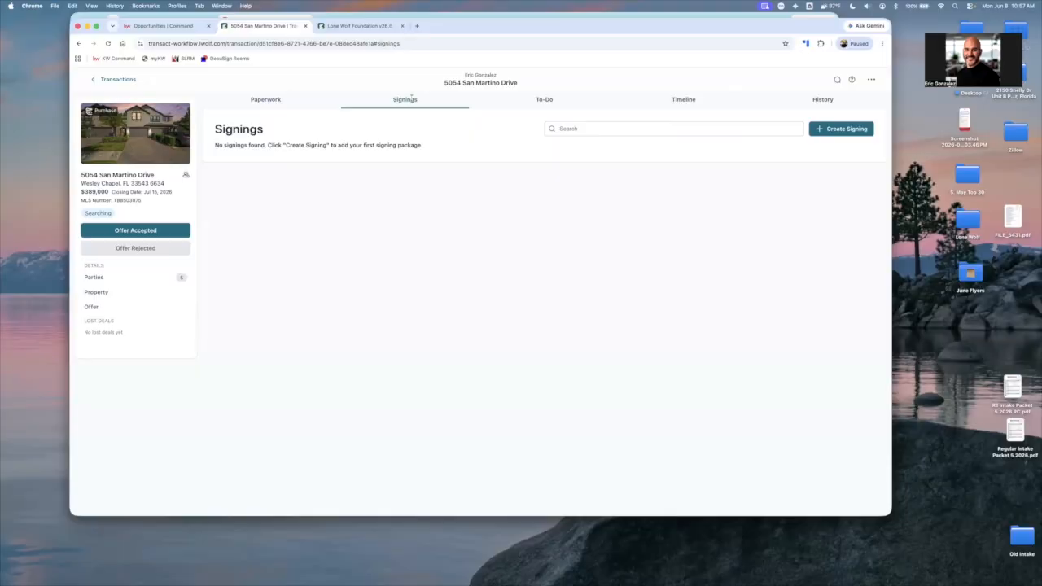
{"action": "left_click", "coordinate": [545, 99]}
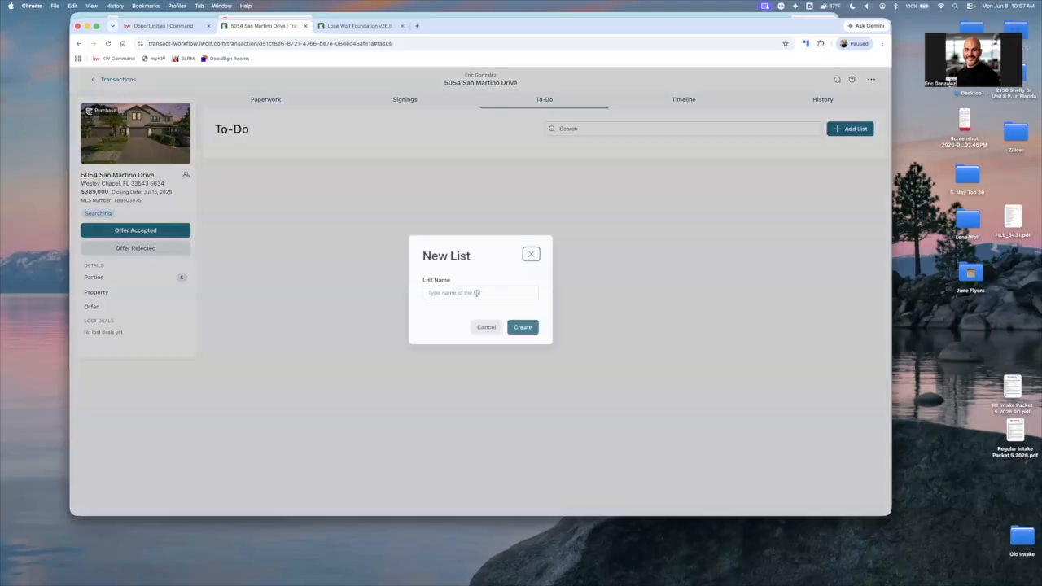
{"action": "type", "text": "R"}
{"action": "type", "text": "E"}
{"action": "type", "text": "st"}
{"action": "key", "text": "Return"}
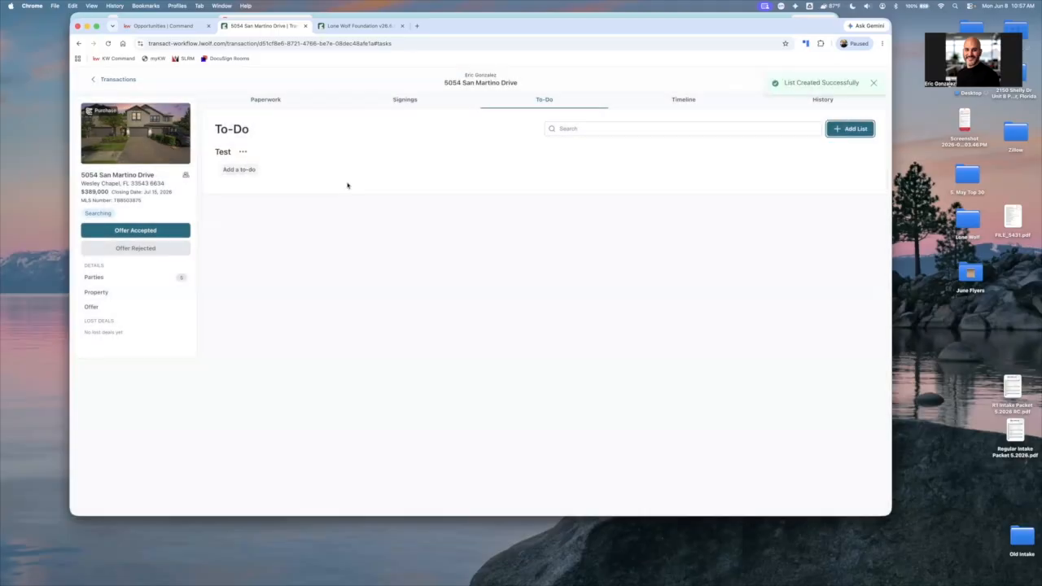
Add a to-do titled "TEST" to the list, due on a specific date, with the note "NOTE"
{"action": "left_click", "coordinate": [345, 184]}
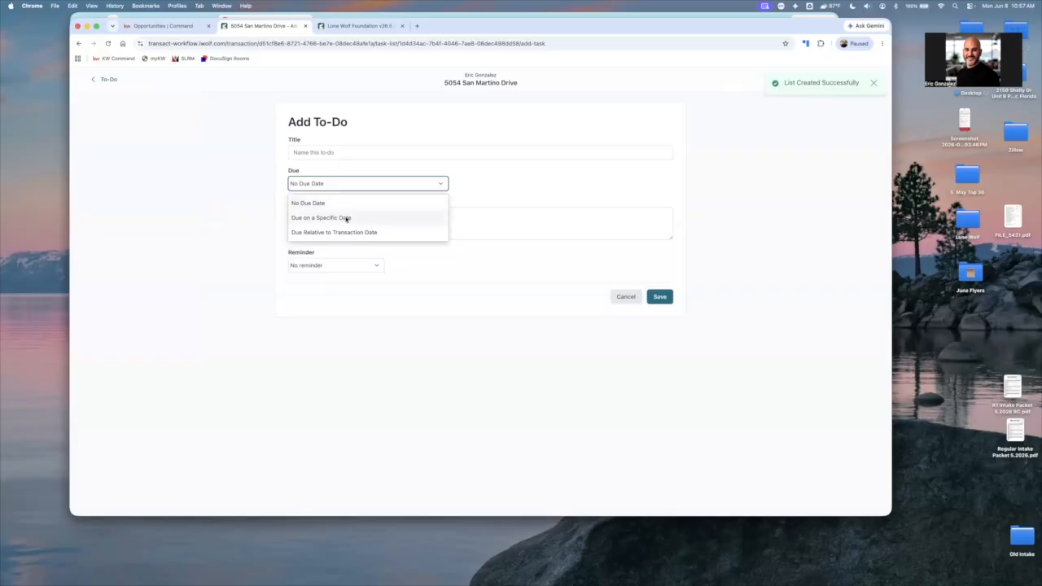
{"action": "left_click", "coordinate": [340, 153]}
{"action": "type", "text": "TEST"}
{"action": "left_click", "coordinate": [381, 255]}
{"action": "type", "text": "NOTE"}
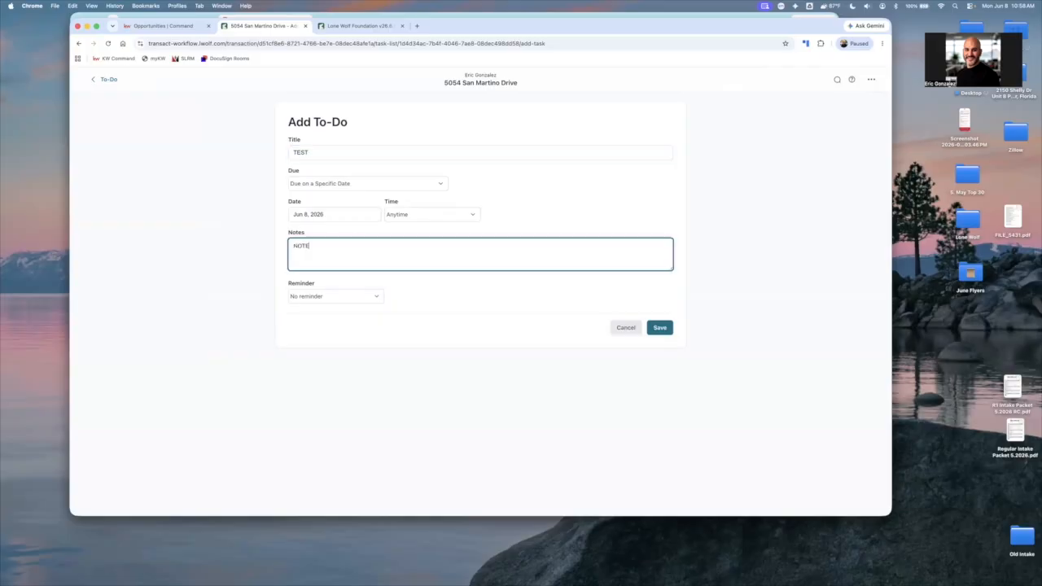
Set the to-do's reminder to 15 minutes before and look through the available due times
{"action": "left_click", "coordinate": [344, 297]}
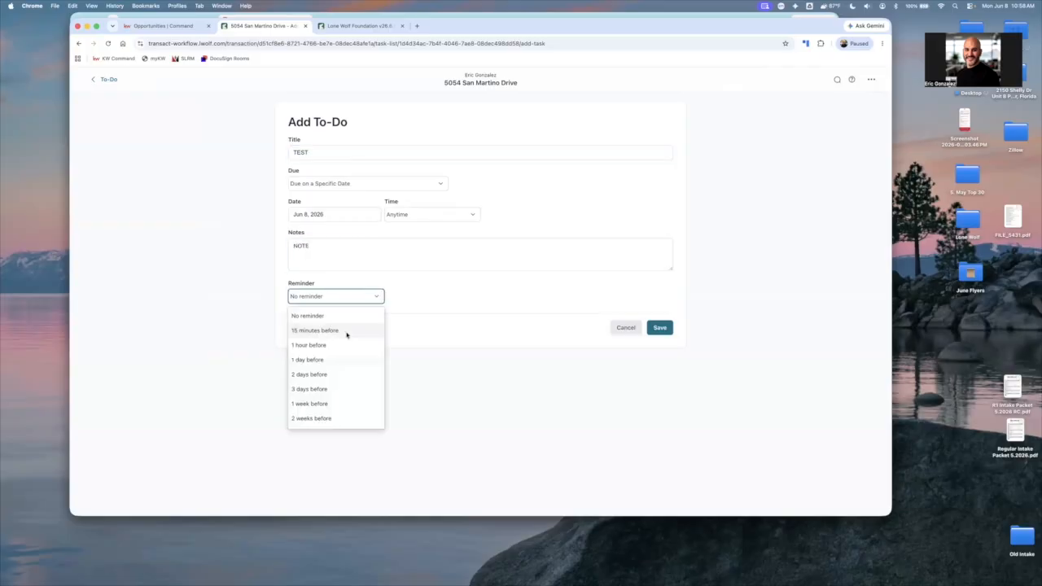
{"action": "left_click", "coordinate": [337, 216]}
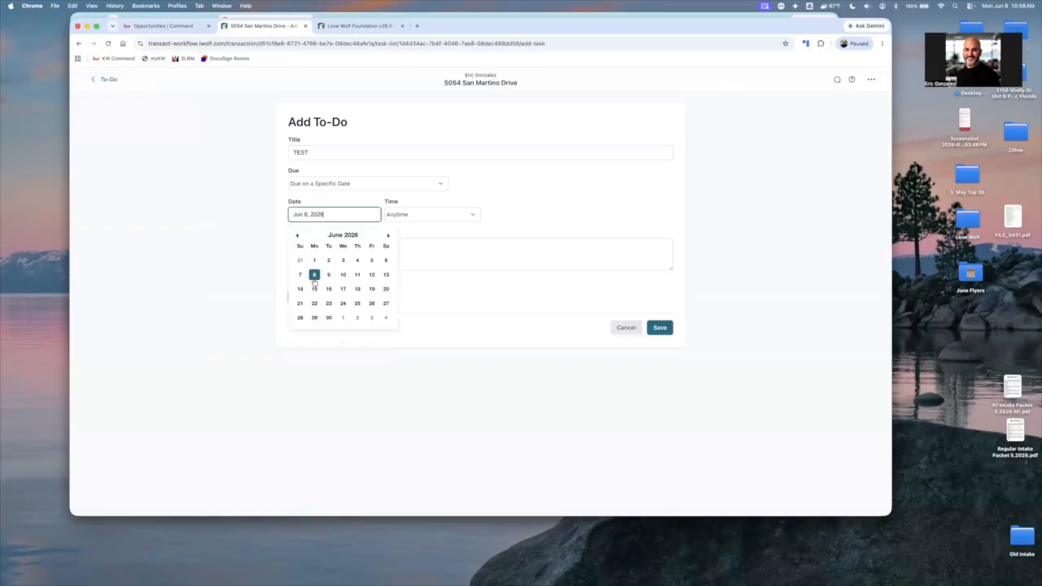
{"action": "left_click", "coordinate": [420, 219]}
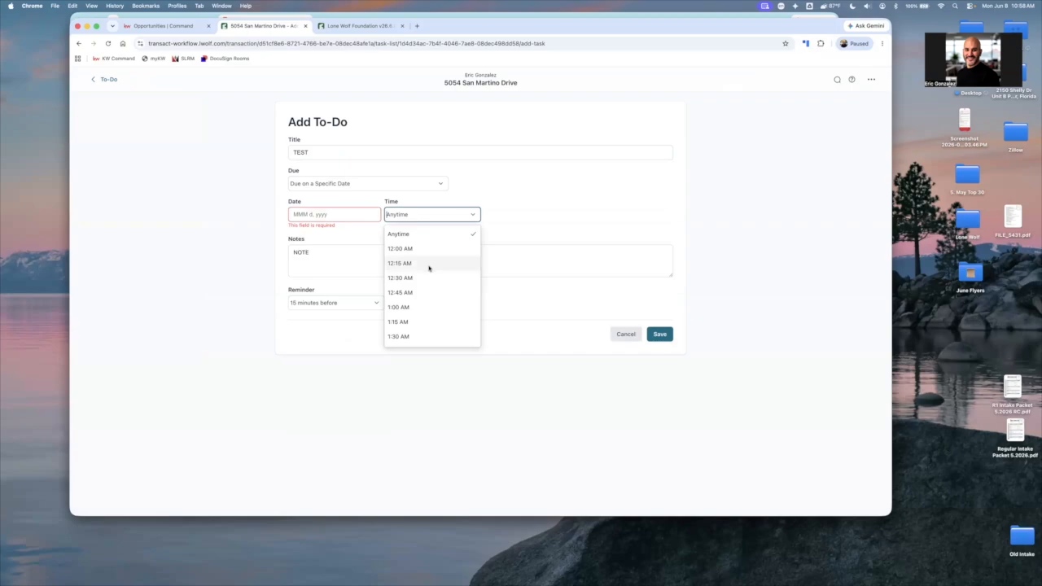
{"action": "scroll", "coordinate": [429, 268], "scroll_direction": "down", "scroll_amount": 5}
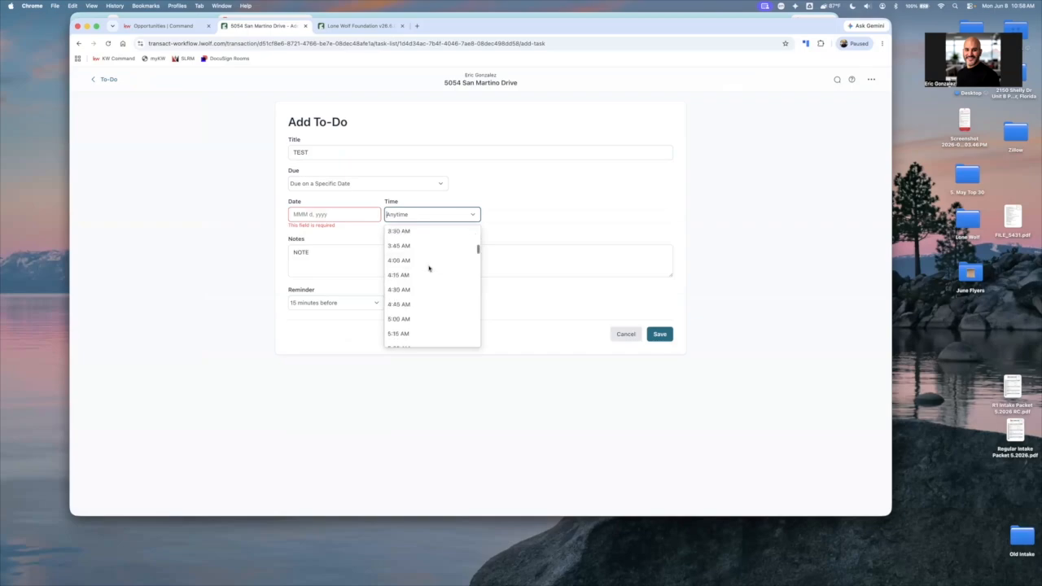
{"action": "scroll", "coordinate": [429, 268], "scroll_direction": "down", "scroll_amount": 2}
{"action": "scroll", "coordinate": [429, 268], "scroll_direction": "down", "scroll_amount": 2}
{"action": "scroll", "coordinate": [429, 268], "scroll_direction": "down", "scroll_amount": 4}
{"action": "scroll", "coordinate": [423, 259], "scroll_direction": "down", "scroll_amount": 5}
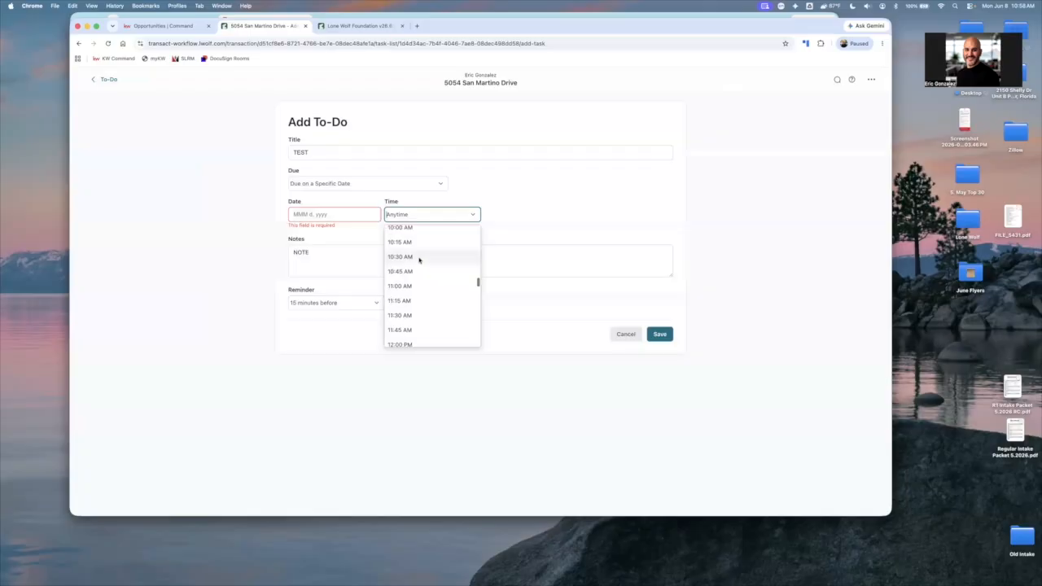
{"action": "scroll", "coordinate": [417, 252], "scroll_direction": "up", "scroll_amount": 1}
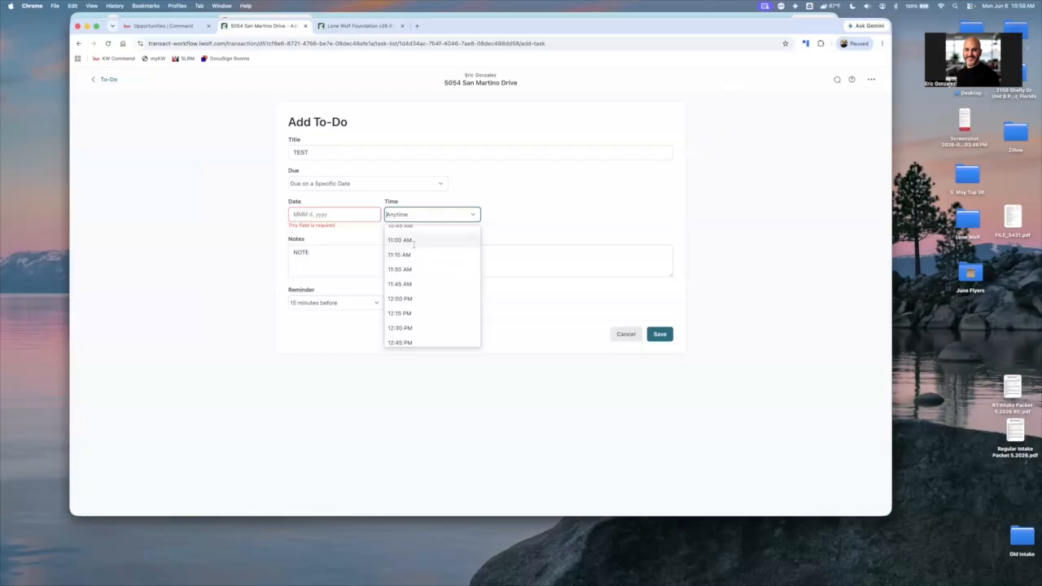
{"action": "left_click", "coordinate": [442, 217]}
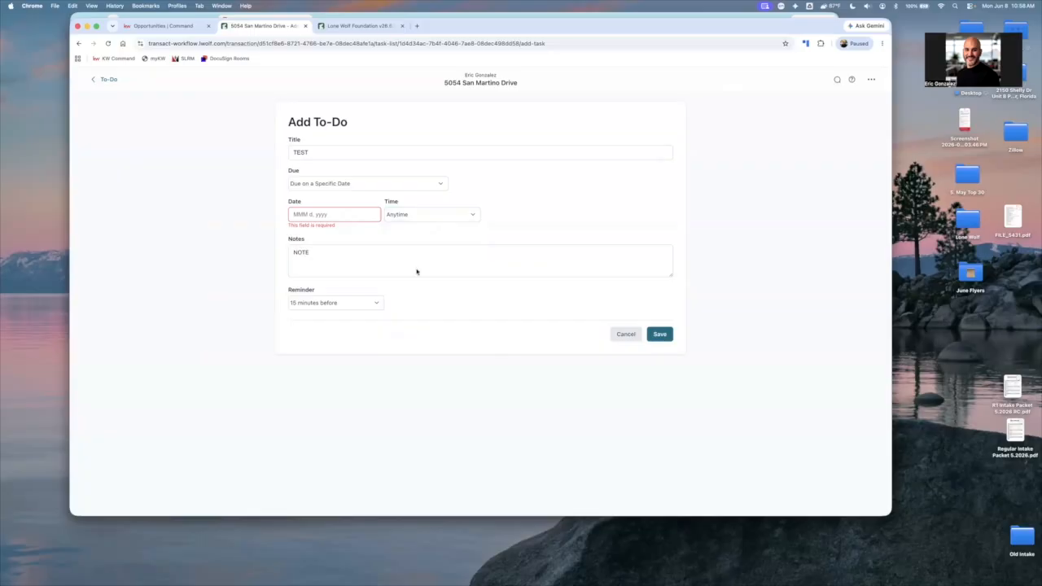
Try the due times 12:00 AM and 11:15 AM for the to-do
{"action": "left_click", "coordinate": [408, 216]}
{"action": "left_click", "coordinate": [404, 251]}
{"action": "left_click", "coordinate": [417, 218]}
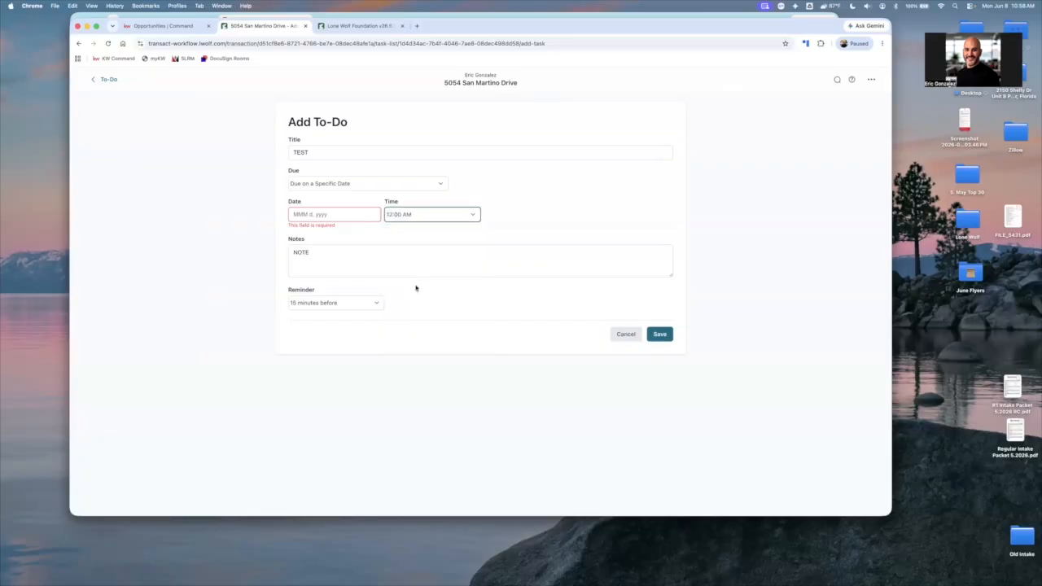
{"action": "scroll", "coordinate": [415, 288], "scroll_direction": "down", "scroll_amount": 3}
{"action": "scroll", "coordinate": [415, 288], "scroll_direction": "down", "scroll_amount": 5}
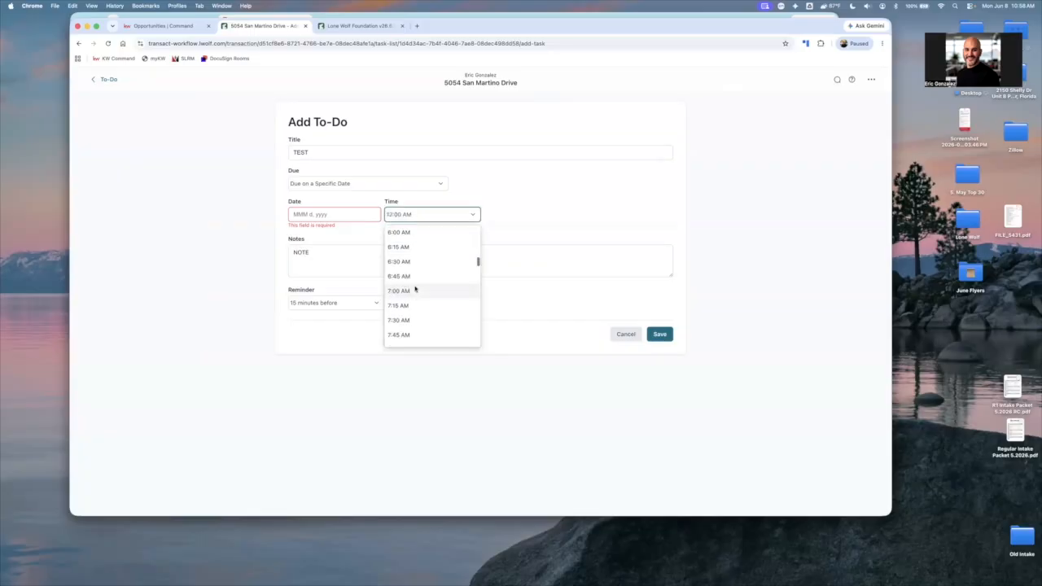
{"action": "scroll", "coordinate": [415, 289], "scroll_direction": "down", "scroll_amount": 5}
{"action": "left_click", "coordinate": [399, 318]}
Set the to-do's time to 11:00 AM and its date to Jun 8, 2026, and save it
{"action": "left_click", "coordinate": [465, 216]}
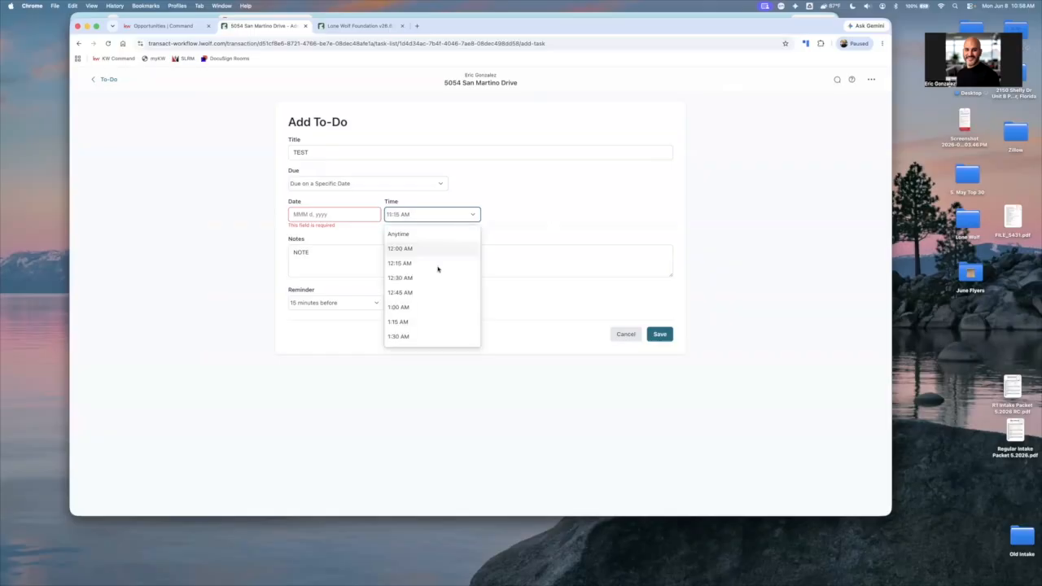
{"action": "scroll", "coordinate": [436, 270], "scroll_direction": "down", "scroll_amount": 5}
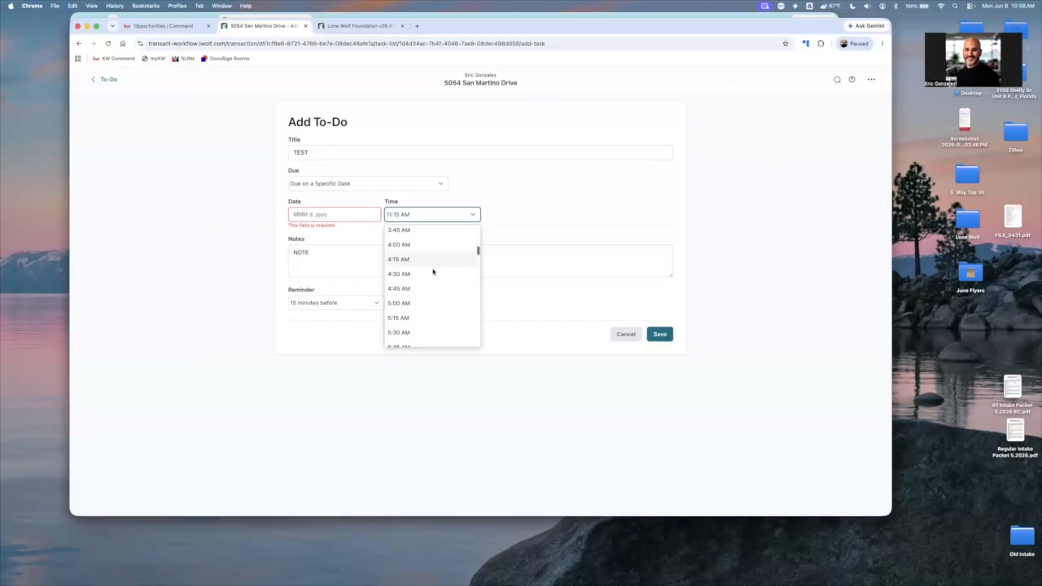
{"action": "scroll", "coordinate": [411, 281], "scroll_direction": "down", "scroll_amount": 7}
{"action": "scroll", "coordinate": [401, 277], "scroll_direction": "down", "scroll_amount": 2}
{"action": "left_click", "coordinate": [454, 295]}
{"action": "left_click", "coordinate": [654, 338]}
{"action": "left_click", "coordinate": [655, 337]}
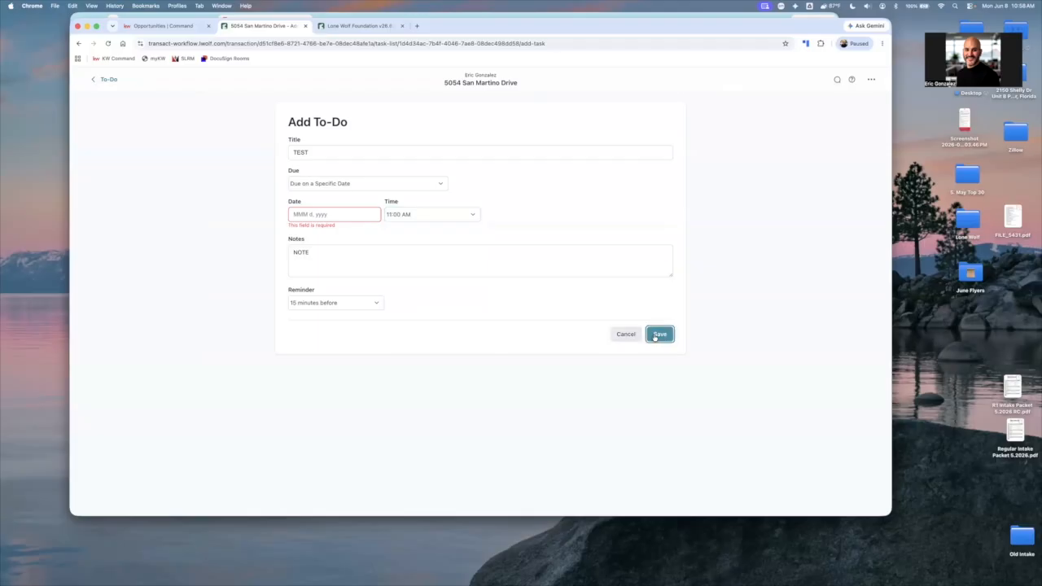
{"action": "left_click", "coordinate": [339, 214]}
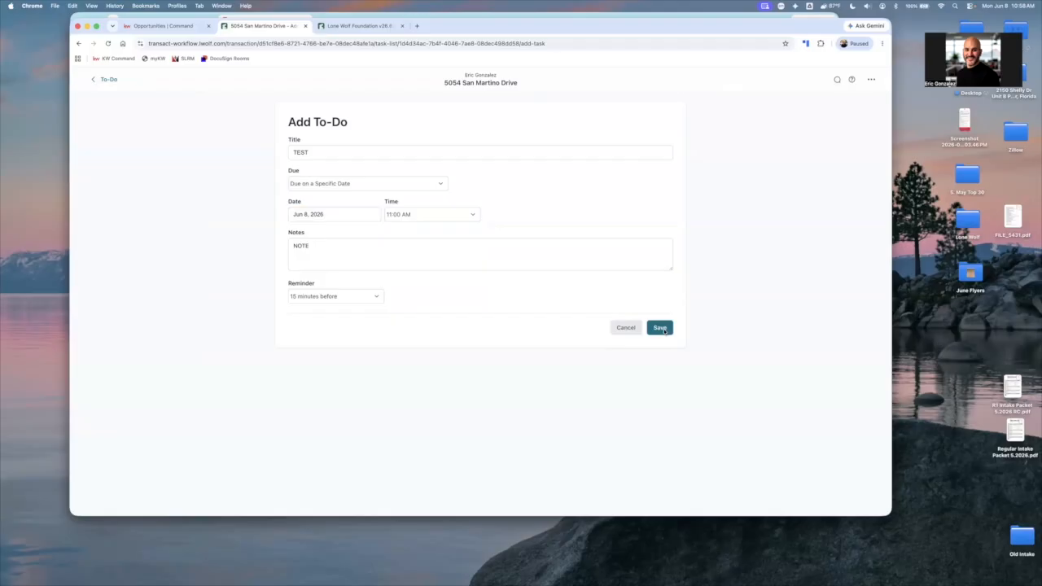
{"action": "left_click", "coordinate": [661, 328]}
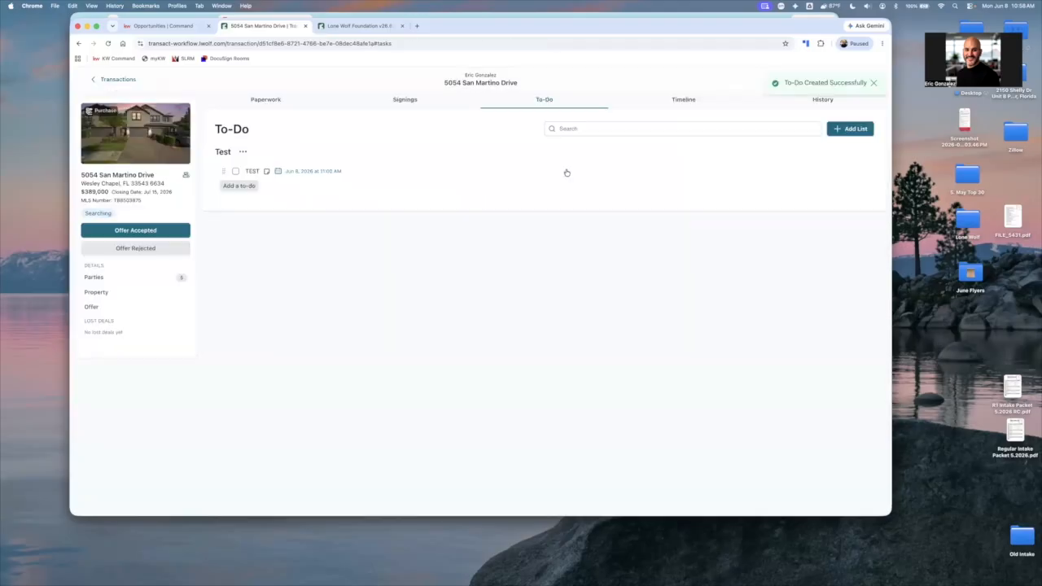
Look at the transaction's timeline and its form for adding an event, leaving the form without saving
{"action": "left_click", "coordinate": [694, 106]}
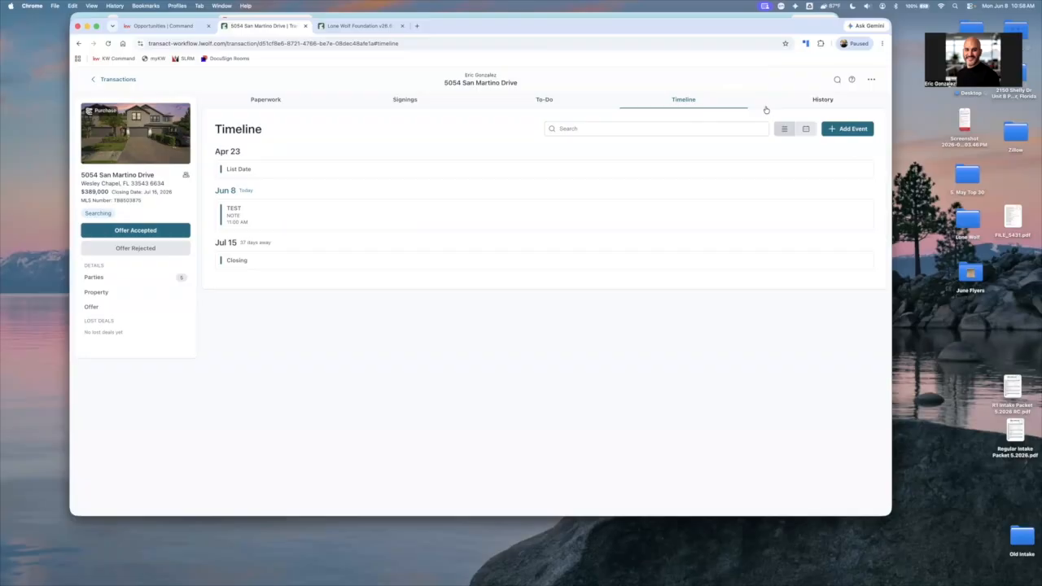
{"action": "left_click", "coordinate": [852, 133]}
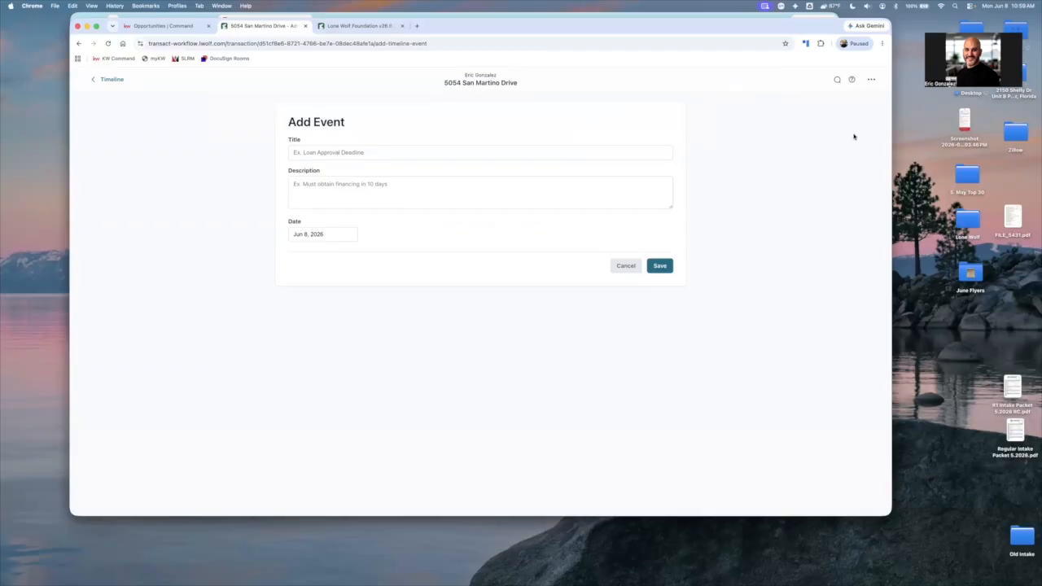
{"action": "left_click", "coordinate": [137, 80]}
Review the transaction's history of actions, who changed them and the dates
{"action": "left_click", "coordinate": [791, 104]}
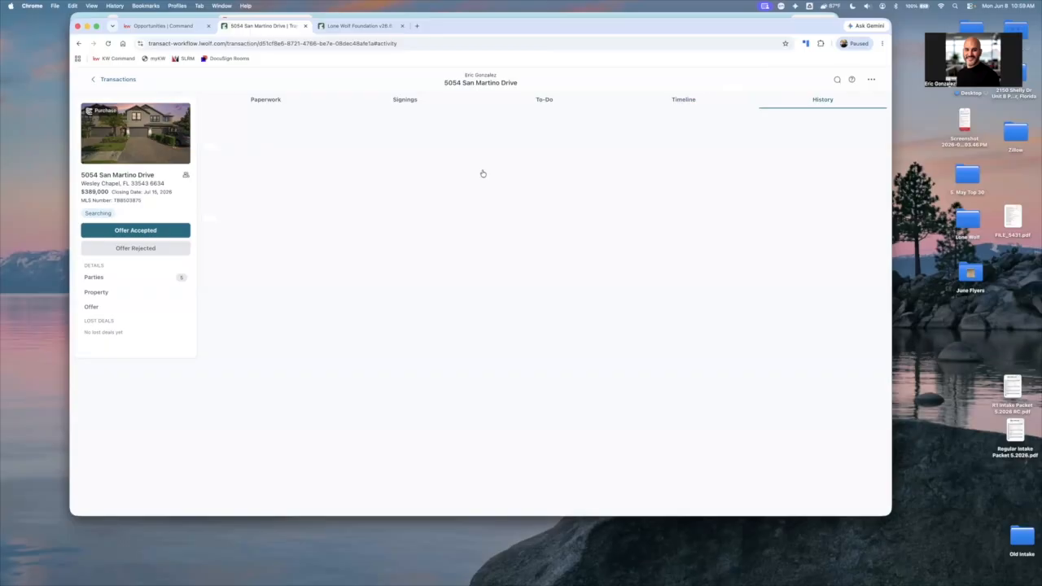
{"action": "scroll", "coordinate": [302, 464], "scroll_direction": "down", "scroll_amount": 10}
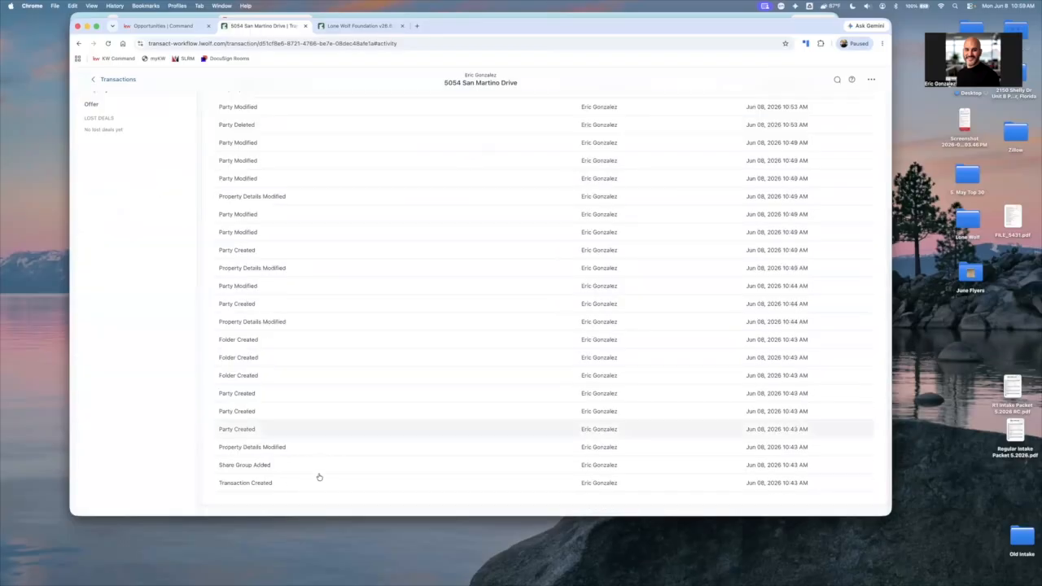
{"action": "scroll", "coordinate": [263, 212], "scroll_direction": "up", "scroll_amount": 10}
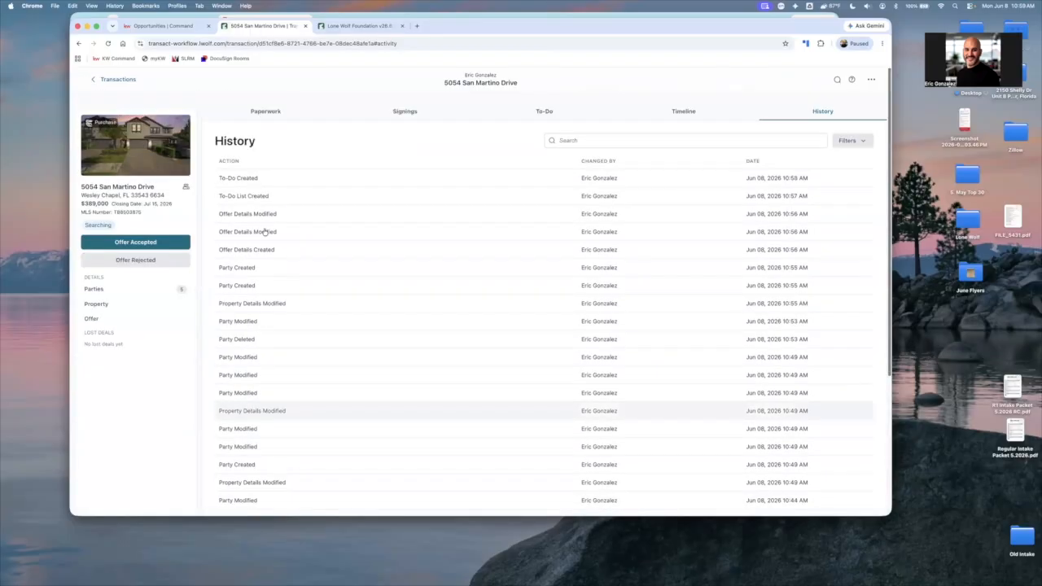
{"action": "scroll", "coordinate": [363, 289], "scroll_direction": "down", "scroll_amount": 1}
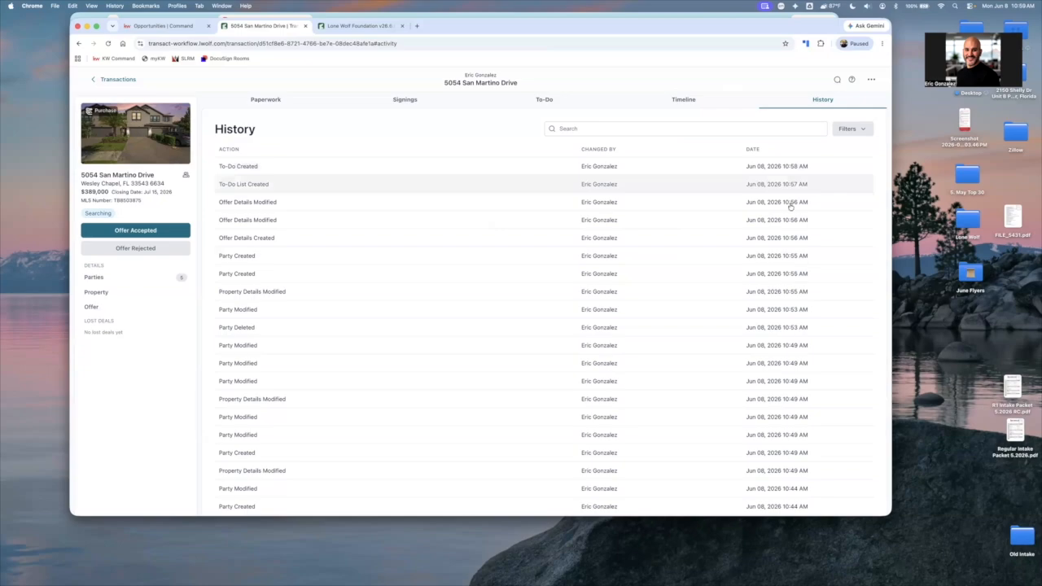
{"action": "scroll", "coordinate": [743, 245], "scroll_direction": "down", "scroll_amount": 1}
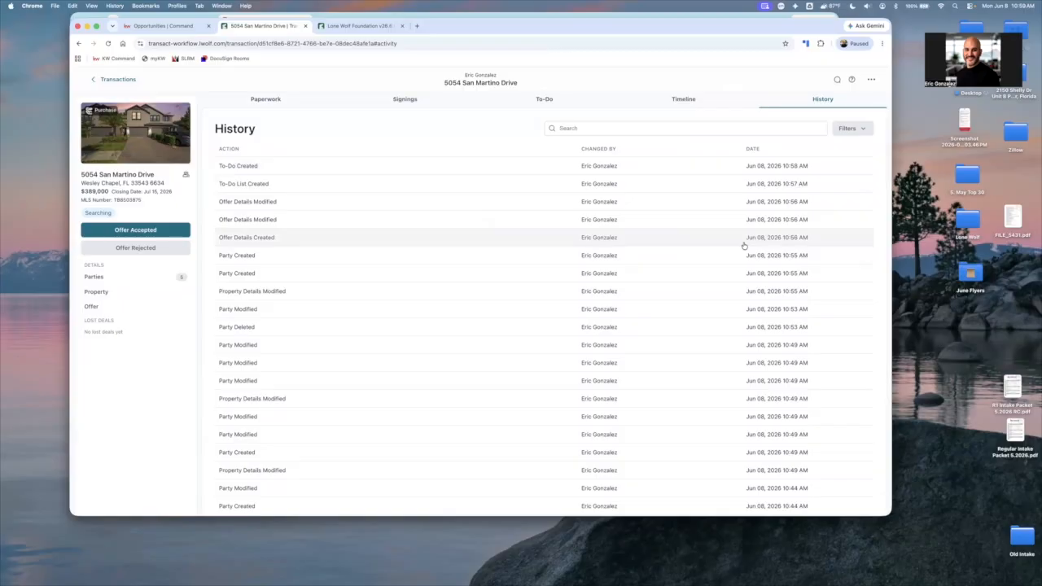
Look over the transaction's paperwork, signings and its additional actions for applying a template, sharing, exporting and deleting
{"action": "left_click", "coordinate": [284, 98]}
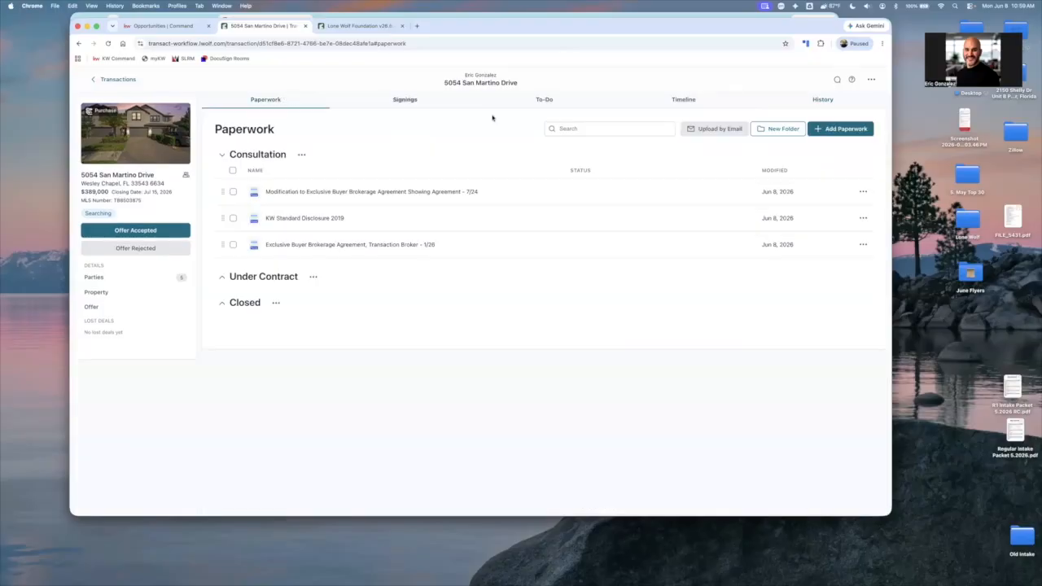
{"action": "left_click", "coordinate": [872, 81]}
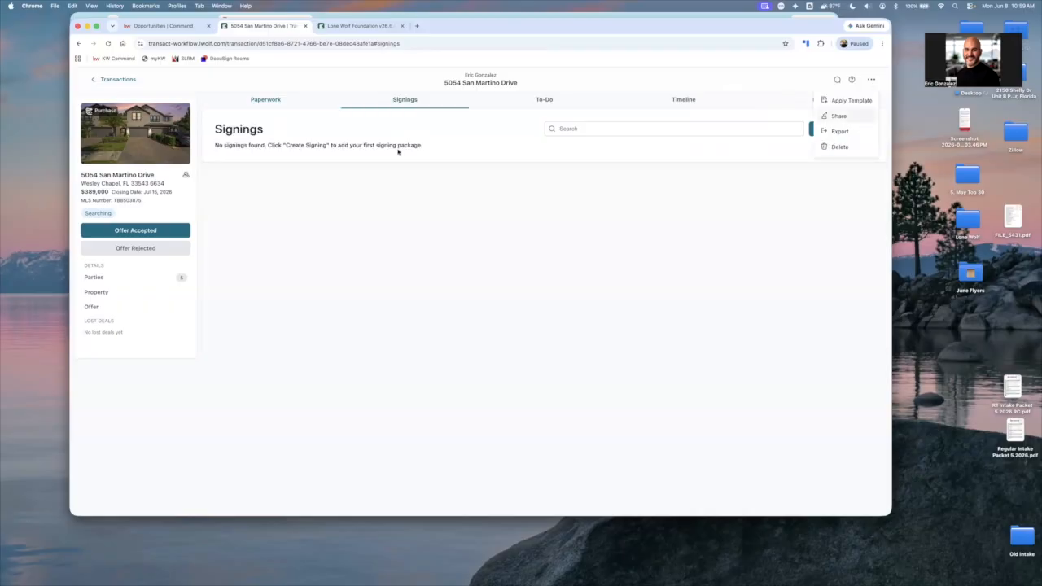
{"action": "left_click", "coordinate": [237, 106]}
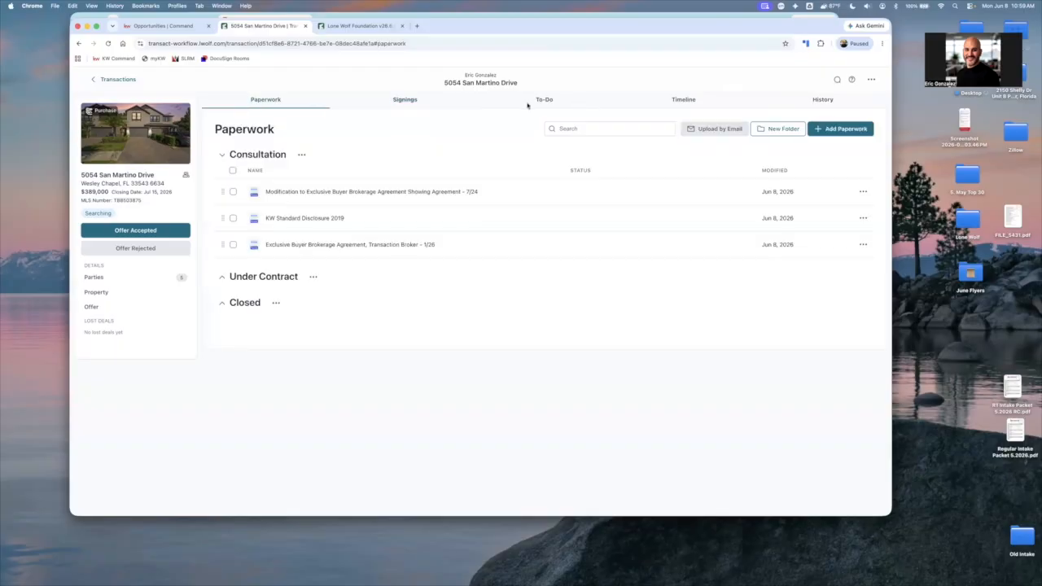
{"action": "scroll", "coordinate": [528, 107], "scroll_direction": "up", "scroll_amount": 5}
{"action": "scroll", "coordinate": [727, 115], "scroll_direction": "down", "scroll_amount": 3}
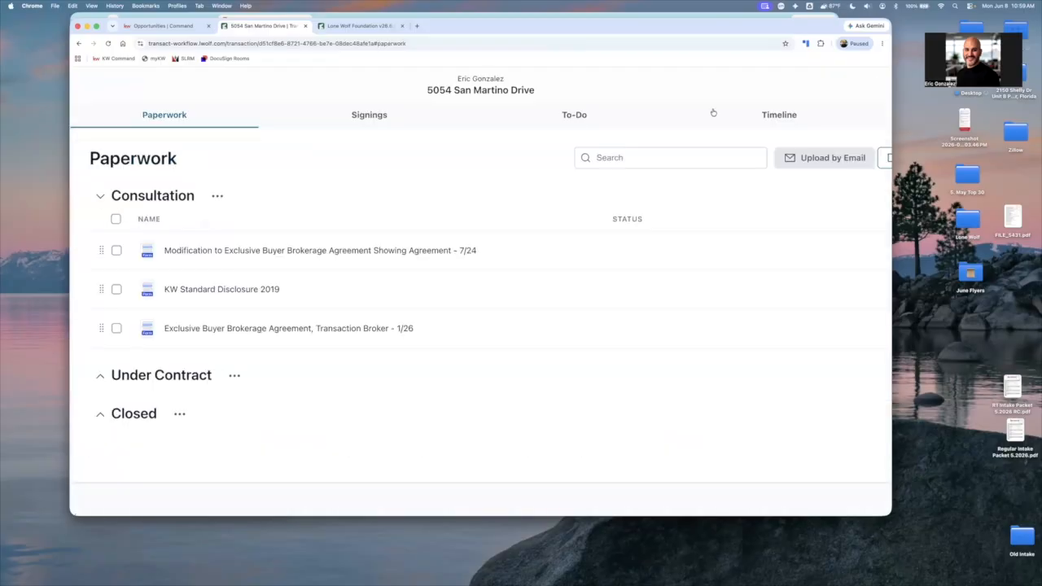
{"action": "key", "text": "super+minus"}
{"action": "key", "text": "super+minus"}
{"action": "key", "text": "super+minus"}
{"action": "key", "text": "super+minus"}
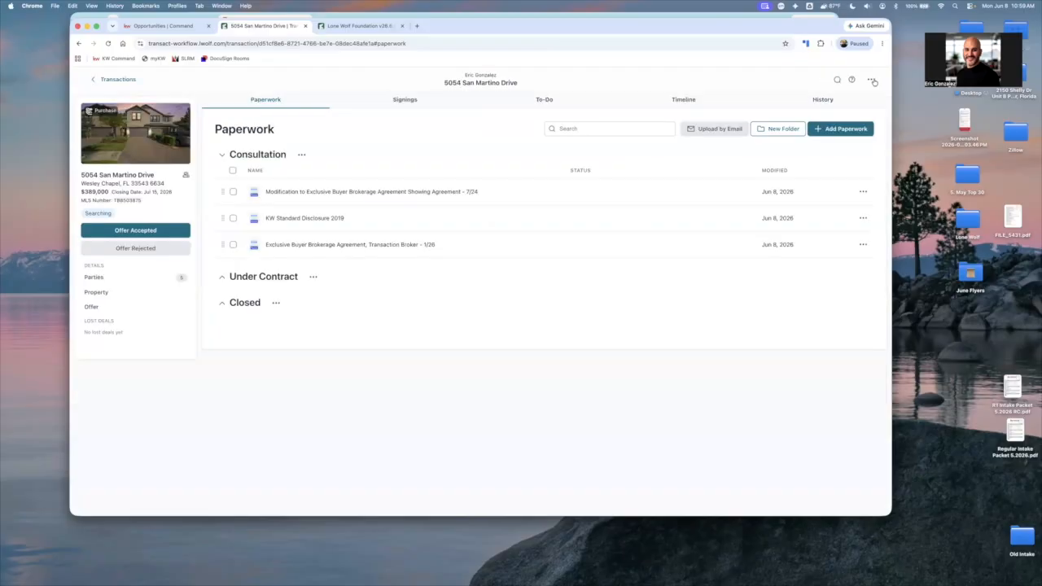
{"action": "left_click", "coordinate": [872, 80]}
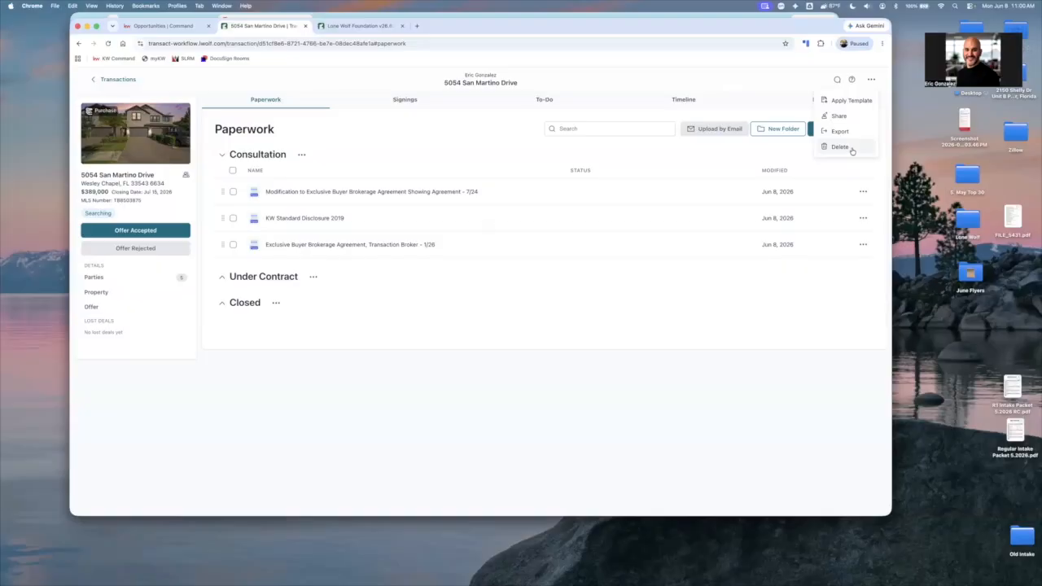
{"action": "left_click", "coordinate": [783, 311]}
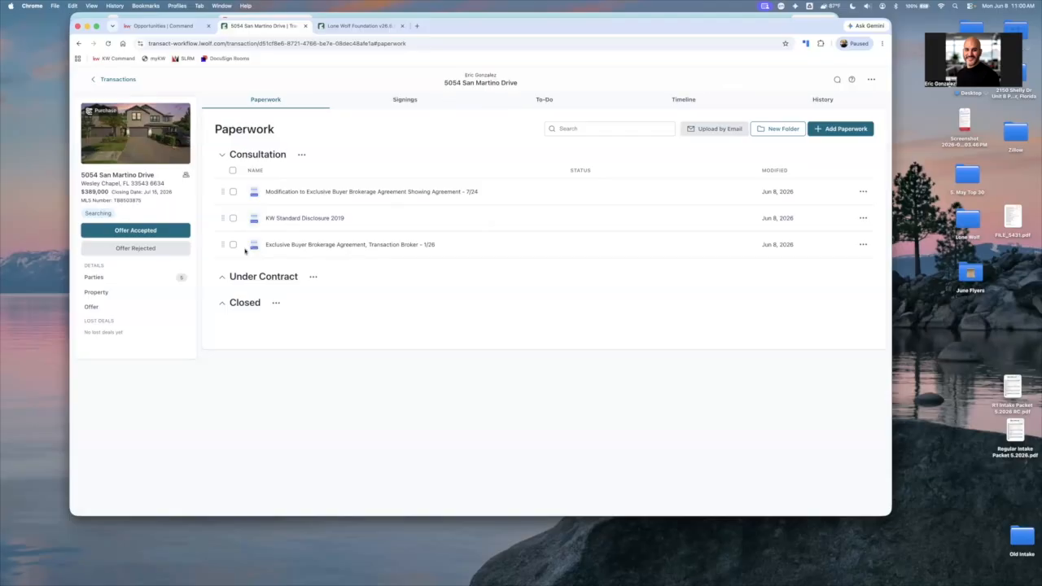
Switch to Preview and read the LoneWolf 101 Agent Guide from the transaction sections through Session #4, Command Paperwork Editor
{"action": "key", "text": "super+Tab"}
{"action": "scroll", "coordinate": [244, 252], "scroll_direction": "down", "scroll_amount": 5}
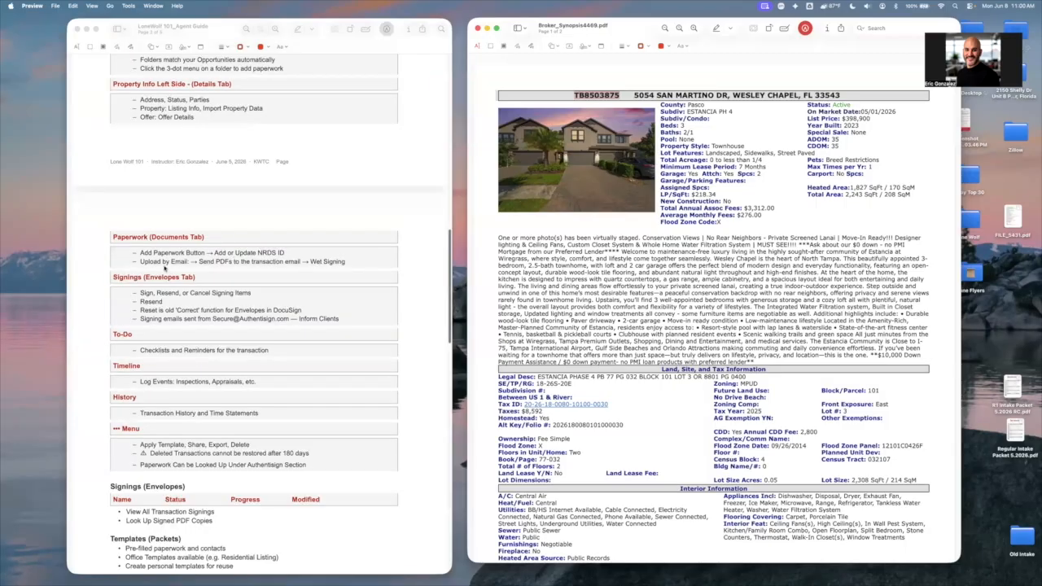
{"action": "scroll", "coordinate": [159, 269], "scroll_direction": "down", "scroll_amount": 3}
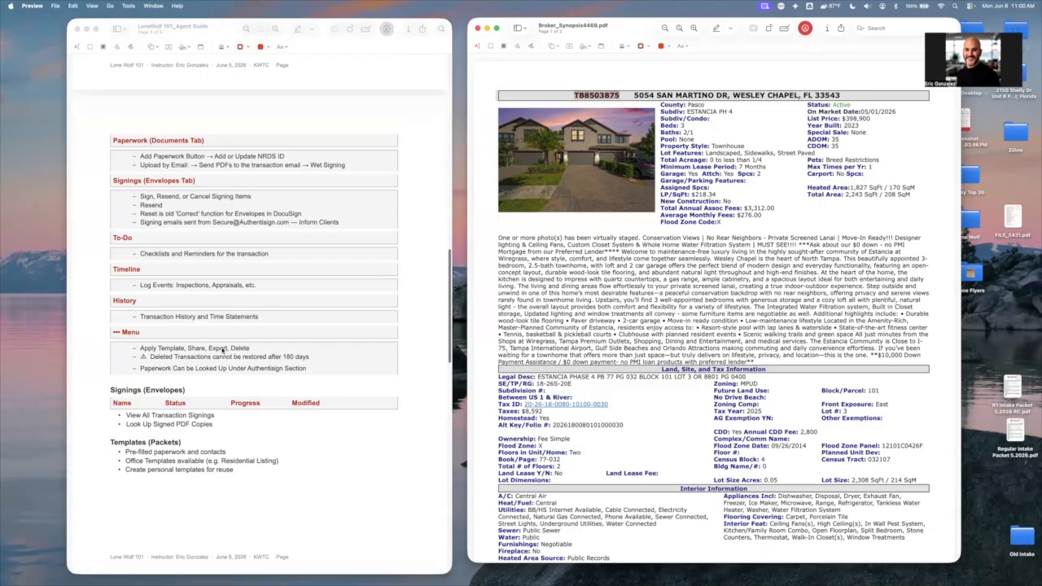
{"action": "scroll", "coordinate": [199, 250], "scroll_direction": "down", "scroll_amount": 2}
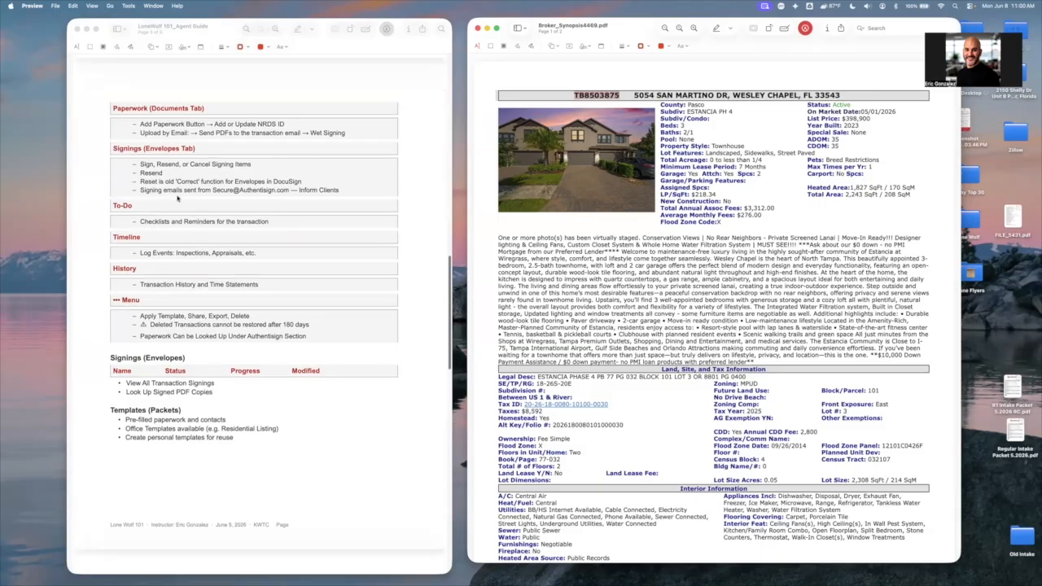
{"action": "scroll", "coordinate": [177, 203], "scroll_direction": "up", "scroll_amount": 3}
{"action": "scroll", "coordinate": [177, 235], "scroll_direction": "up", "scroll_amount": 15}
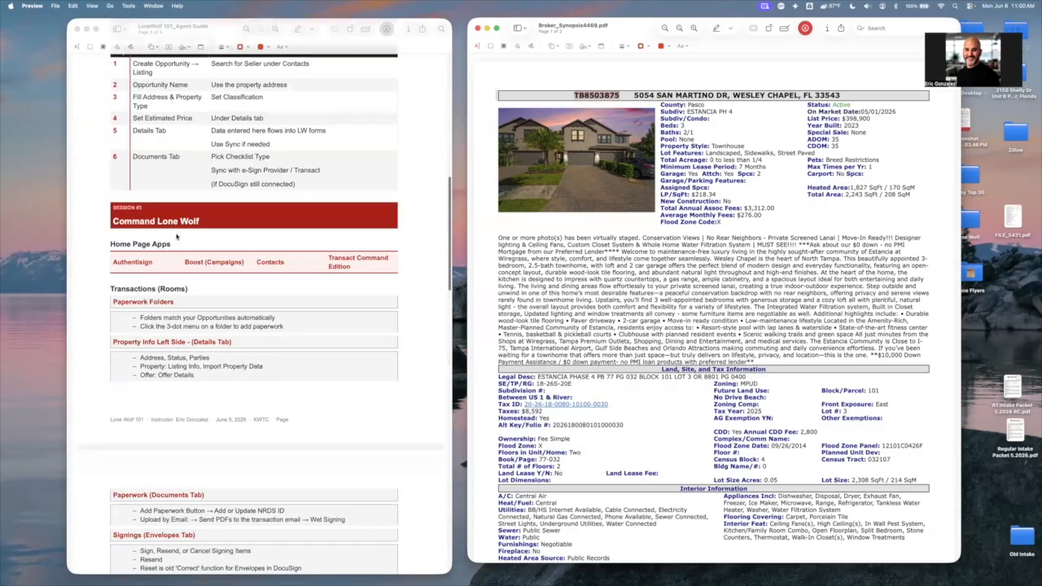
{"action": "scroll", "coordinate": [177, 236], "scroll_direction": "down", "scroll_amount": 20}
{"action": "scroll", "coordinate": [178, 236], "scroll_direction": "down", "scroll_amount": 10}
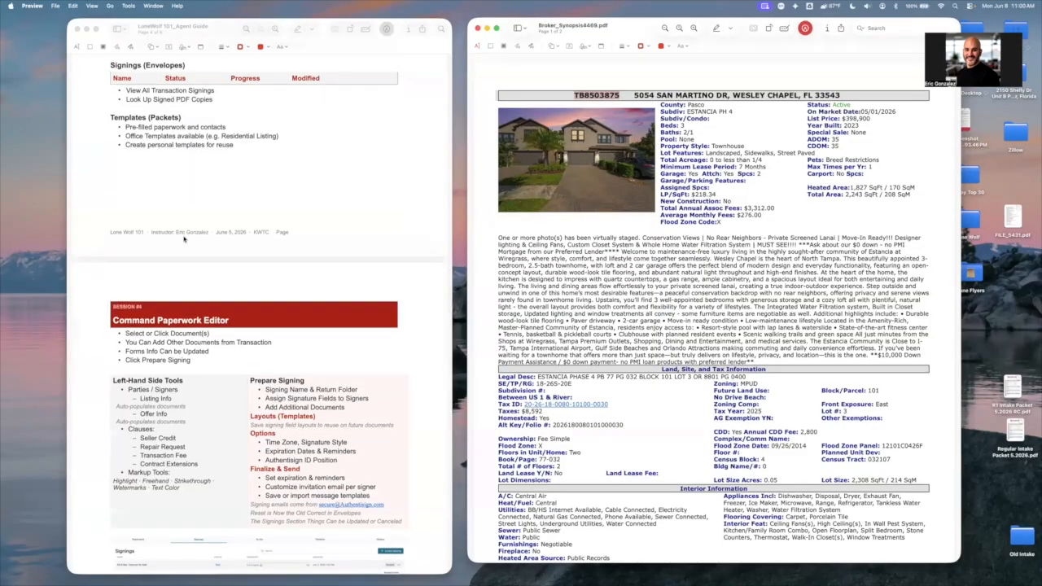
{"action": "scroll", "coordinate": [184, 238], "scroll_direction": "down", "scroll_amount": 3}
{"action": "scroll", "coordinate": [318, 278], "scroll_direction": "down", "scroll_amount": 3}
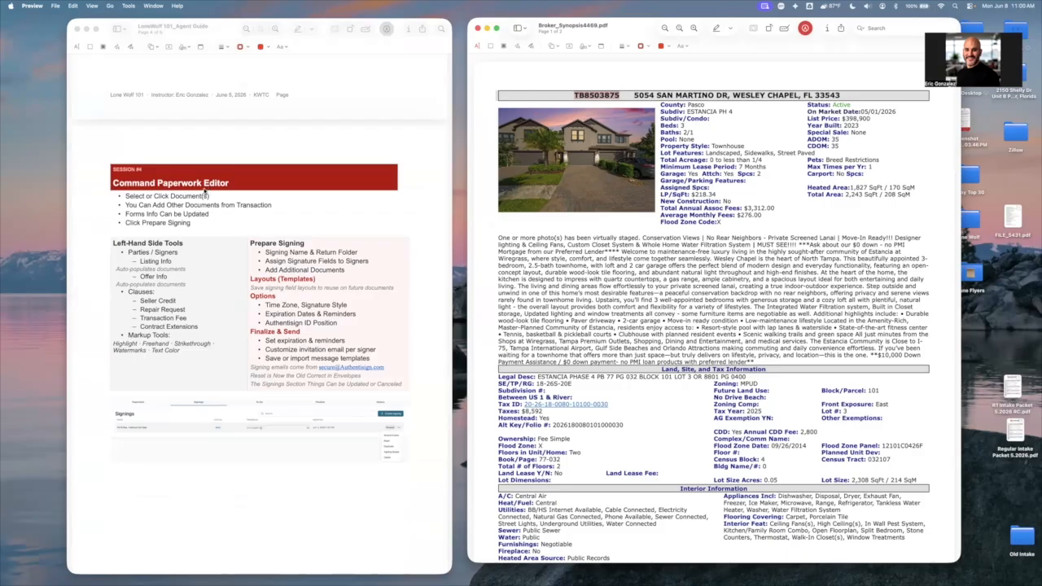
Switch back to Chrome and collapse the Consultation folder in the transaction's paperwork
{"action": "key", "text": "ctrl+Left"}
{"action": "left_click", "coordinate": [231, 160]}
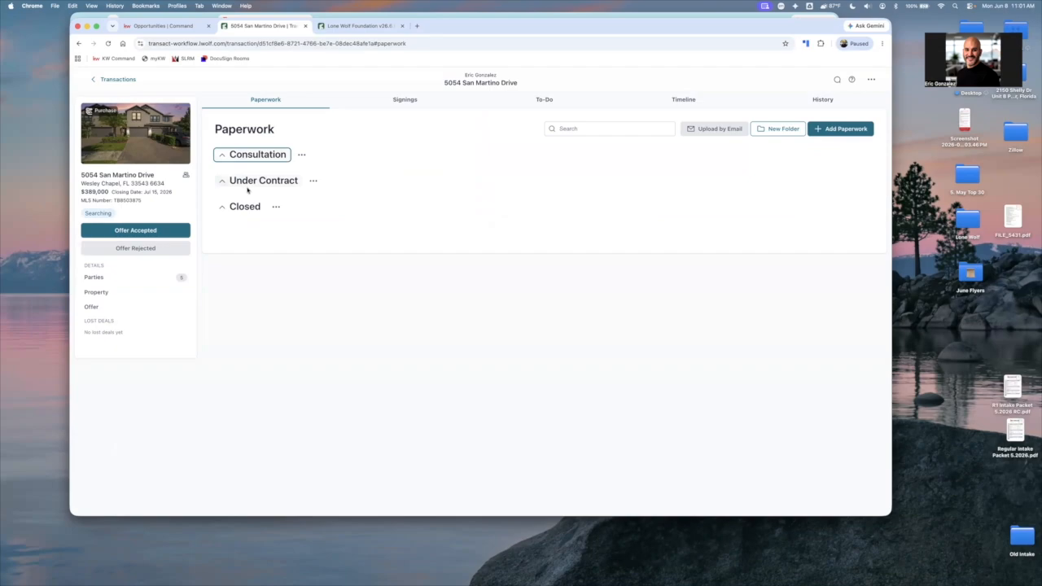
Expand the Under Contract folder and reorder its forms so the AS IS residential contract comes first
{"action": "left_click", "coordinate": [248, 186]}
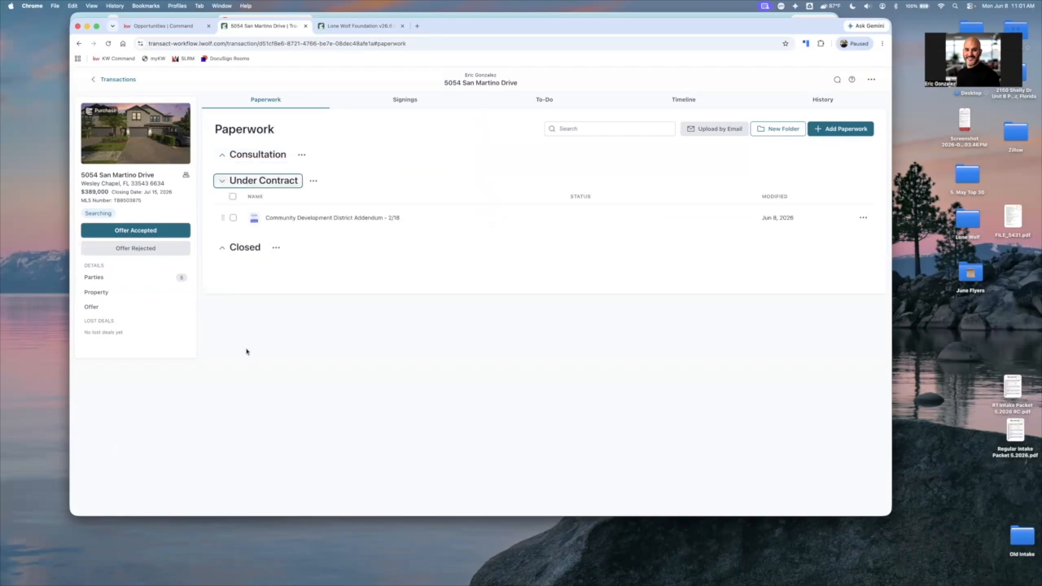
{"action": "left_click_drag", "start_coordinate": [224, 349], "coordinate": [222, 221]}
{"action": "left_click_drag", "start_coordinate": [230, 315], "coordinate": [231, 217]}
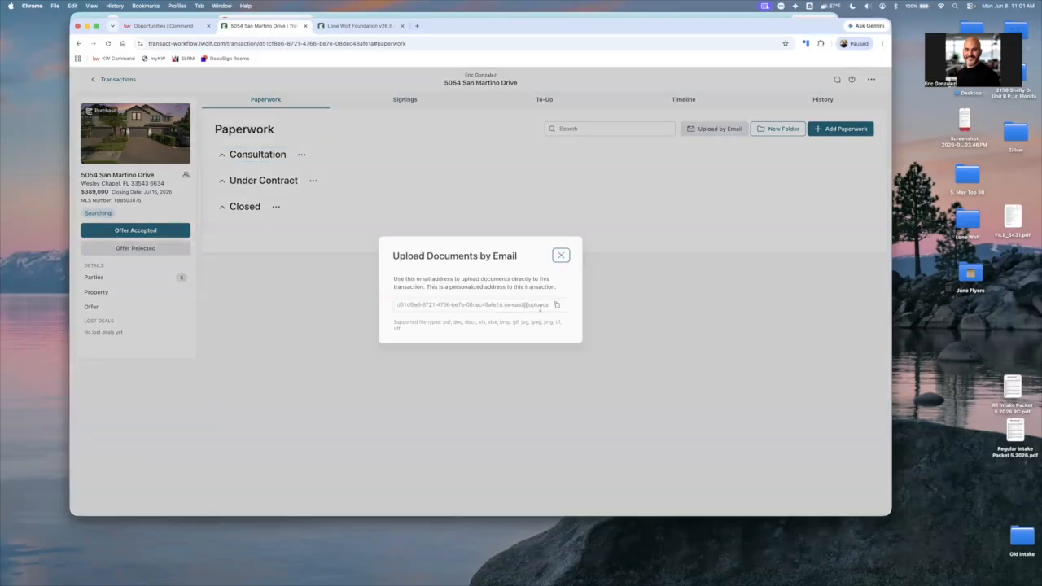
Copy the transaction's address for uploading documents by email and look at the New Folder dialog without creating a folder
{"action": "left_click", "coordinate": [557, 306]}
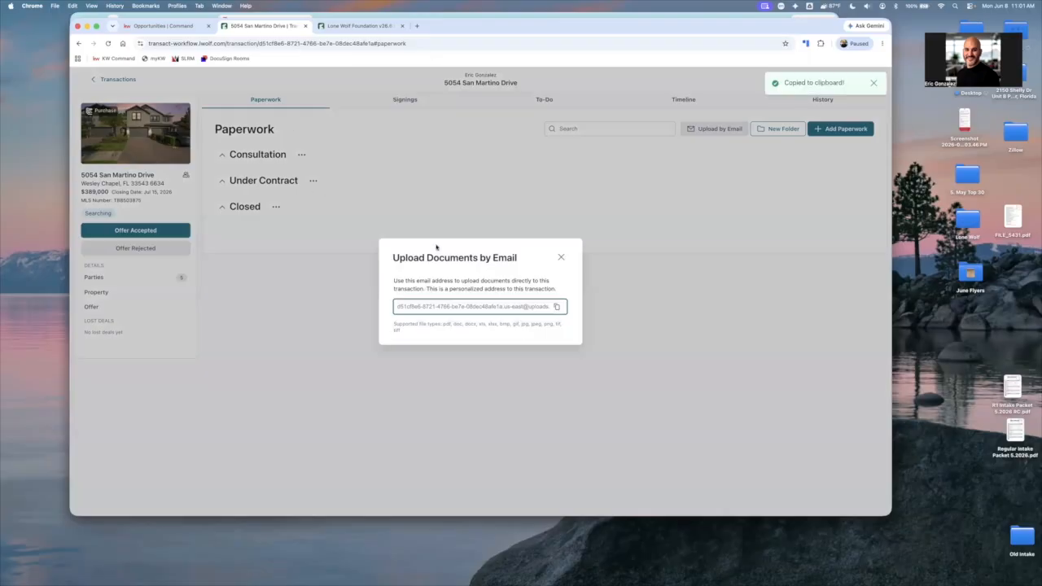
{"action": "left_click", "coordinate": [556, 306]}
{"action": "left_click", "coordinate": [559, 258]}
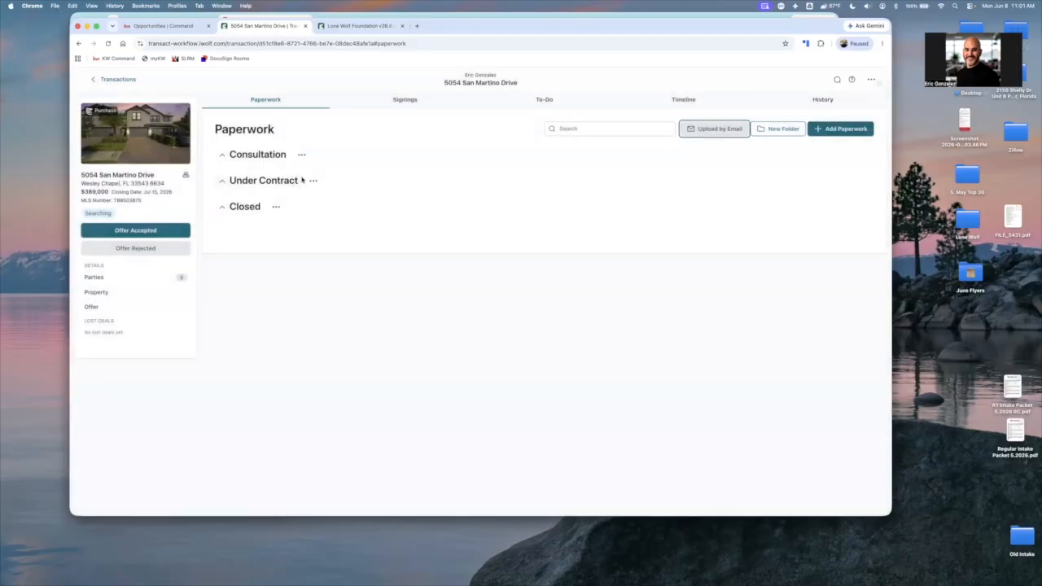
{"action": "left_click", "coordinate": [771, 136]}
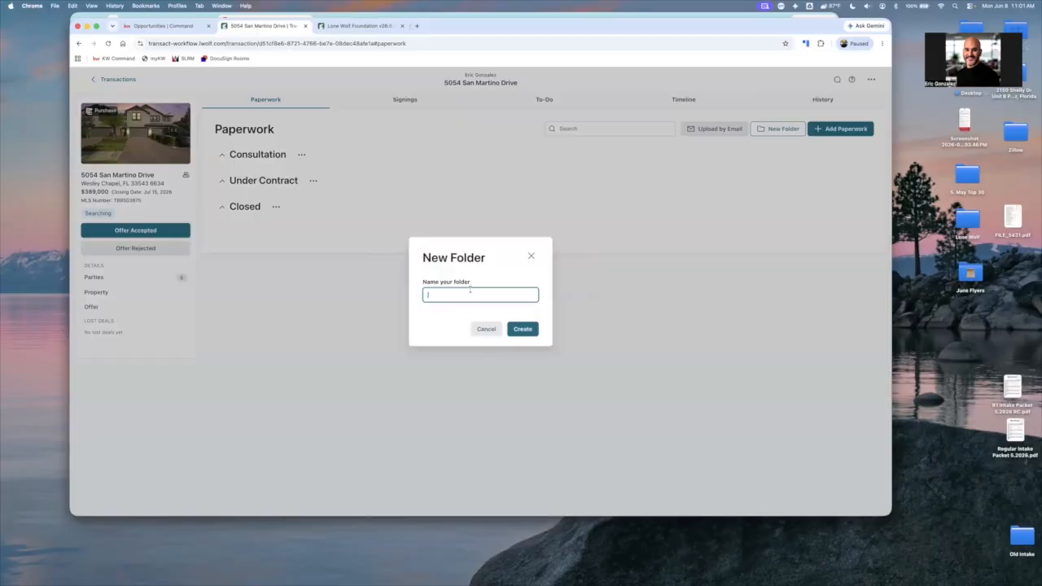
{"action": "left_click", "coordinate": [398, 286]}
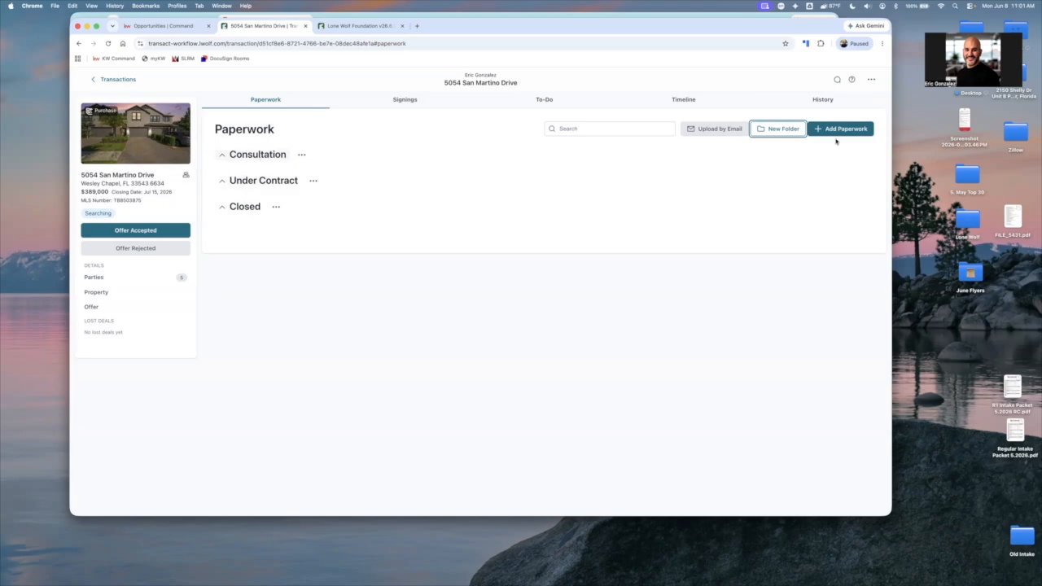
Search the Florida Association of REALTORS library for "hoa" and add the CR-7 (B. Homeowners' Association/HOA-Community Disclosure) (2) form to the paperwork
{"action": "left_click", "coordinate": [855, 135]}
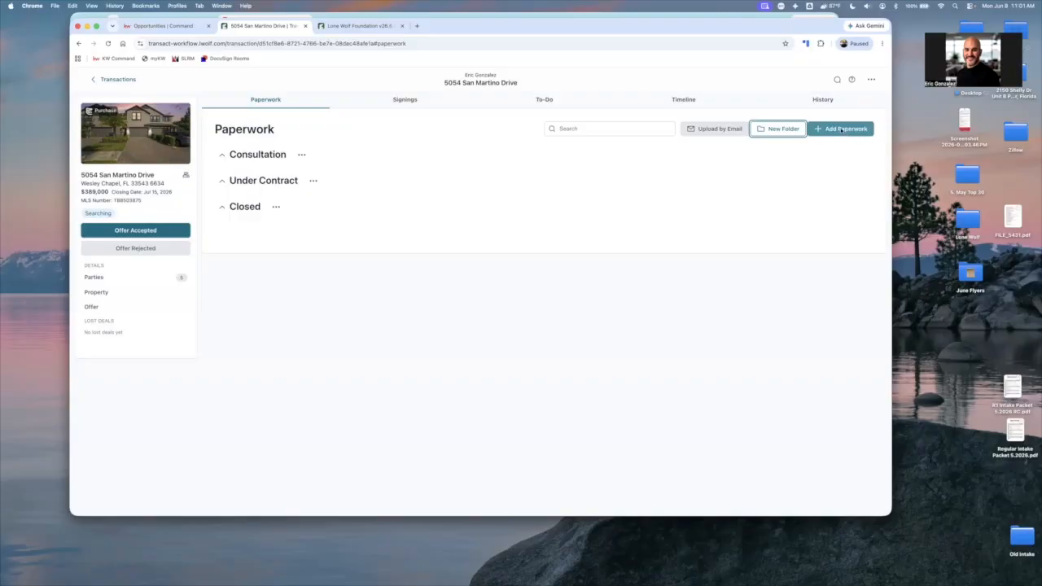
{"action": "left_click", "coordinate": [847, 133]}
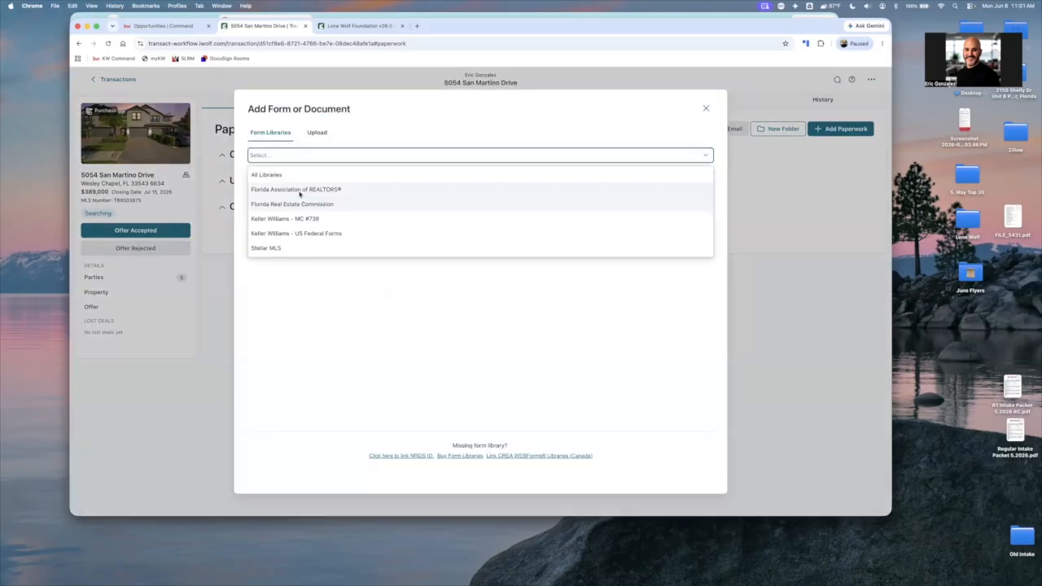
{"action": "left_click", "coordinate": [292, 184]}
{"action": "left_click", "coordinate": [287, 173]}
{"action": "type", "text": "ij"}
{"action": "type", "text": "oa"}
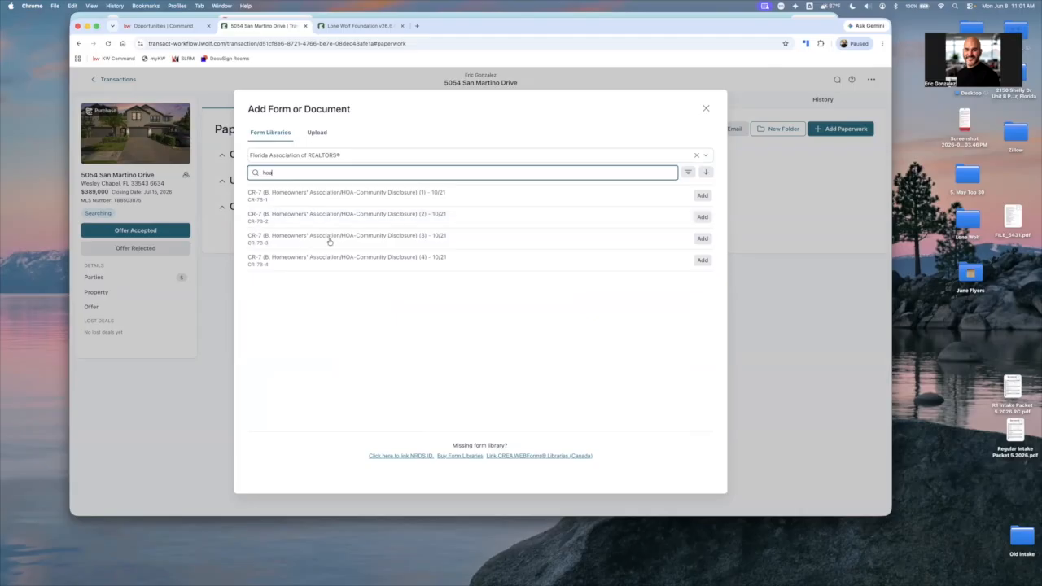
{"action": "left_click", "coordinate": [701, 217]}
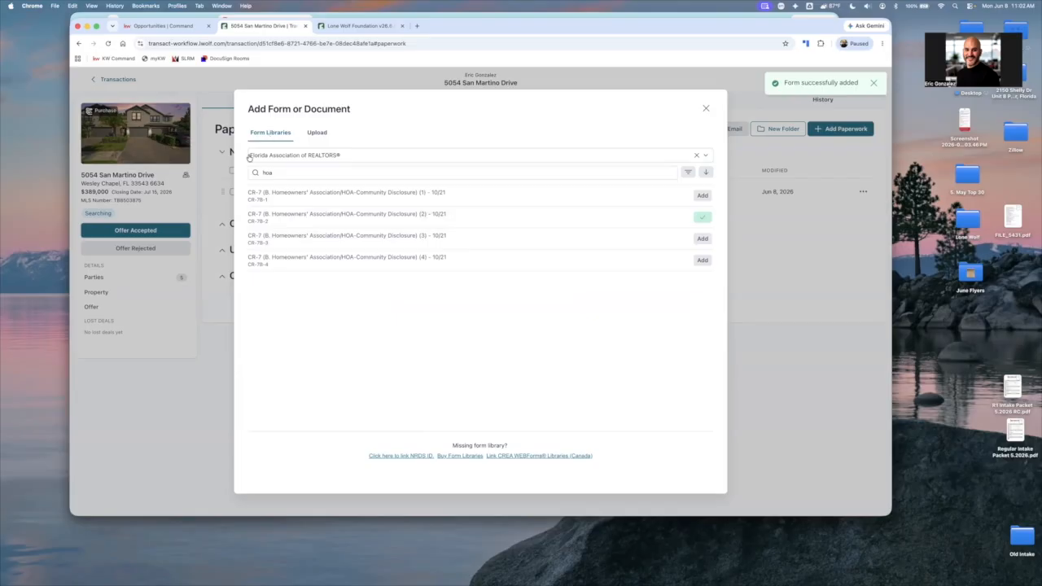
{"action": "key", "text": "Escape"}
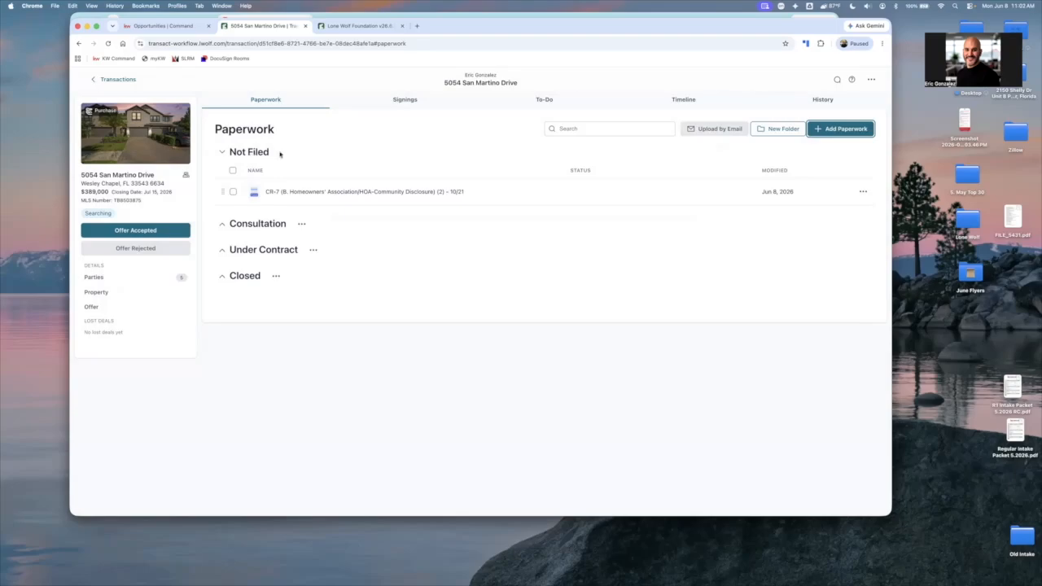
Delete the unfiled CR-7 homeowners' association disclosure (2) from the transaction's paperwork
{"action": "left_click", "coordinate": [861, 193]}
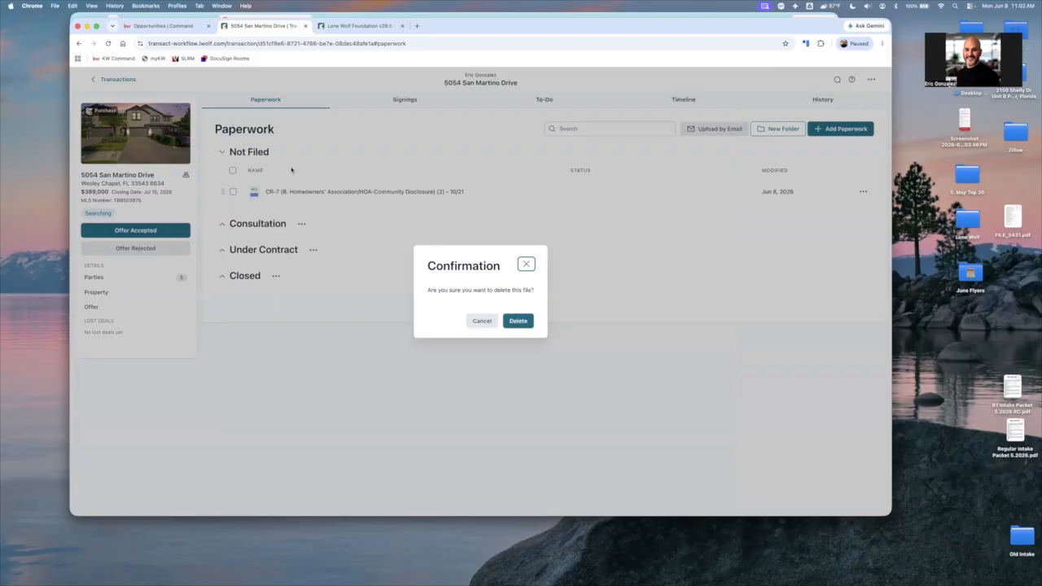
{"action": "left_click", "coordinate": [516, 319]}
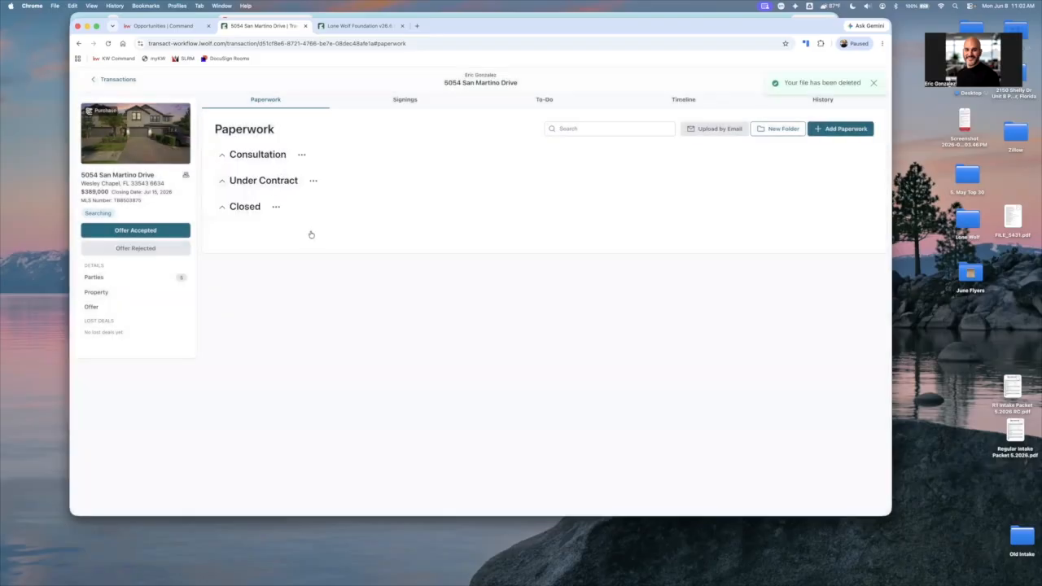
Search the library for "homeo" from the Under Contract folder, preview the CR-7 Homeowners' Association/HOA-Community Disclosure (1) form and add it to that folder
{"action": "left_click", "coordinate": [264, 181]}
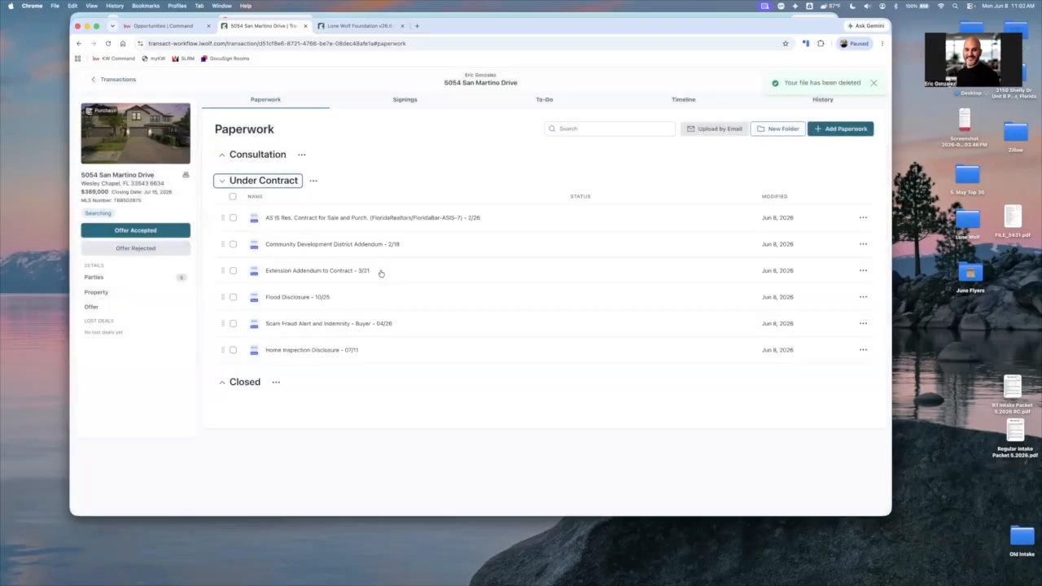
{"action": "left_click", "coordinate": [314, 181]}
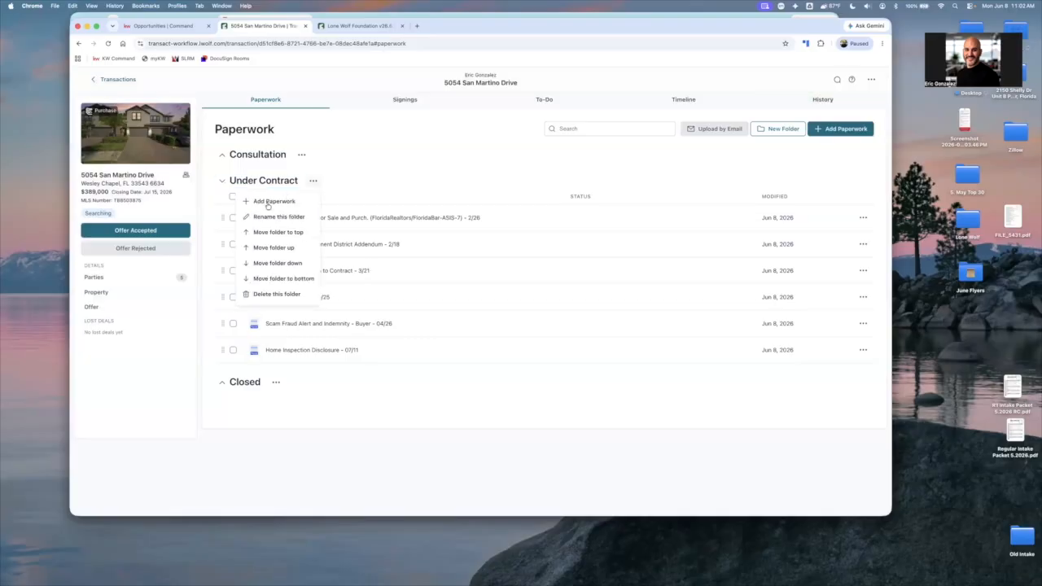
{"action": "left_click", "coordinate": [281, 205]}
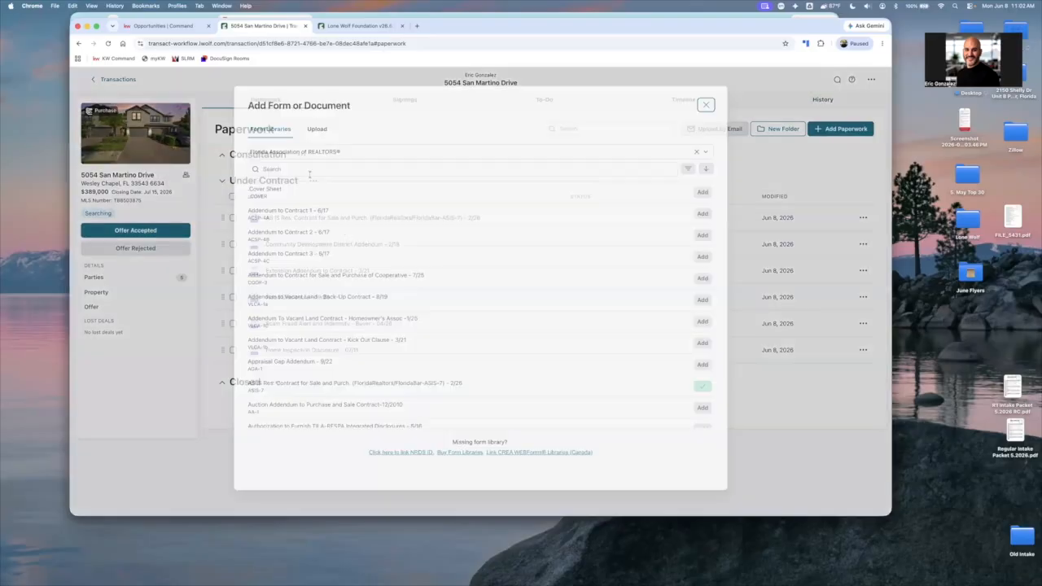
{"action": "left_click", "coordinate": [309, 174]}
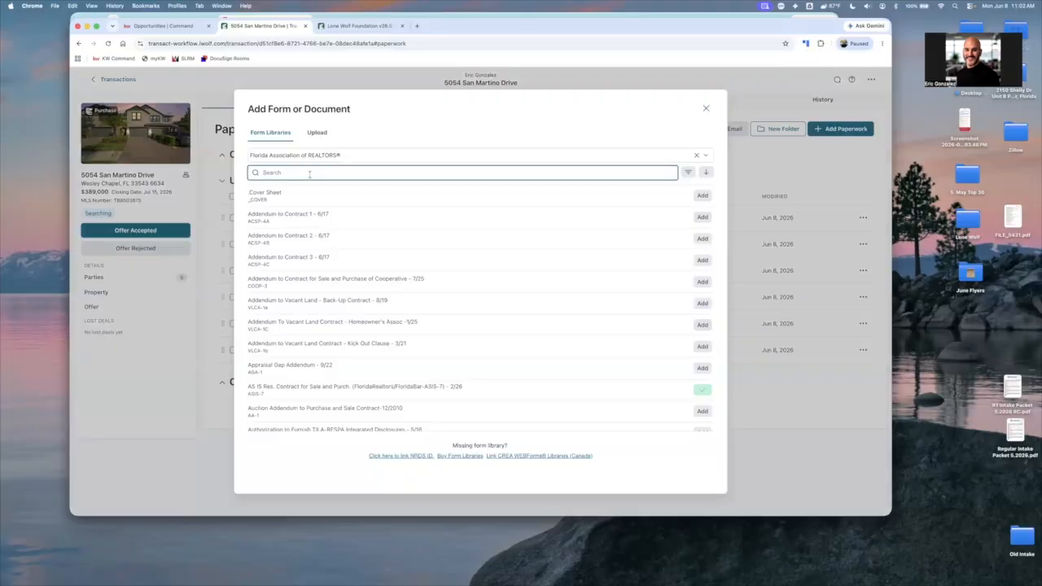
{"action": "type", "text": "homeo"}
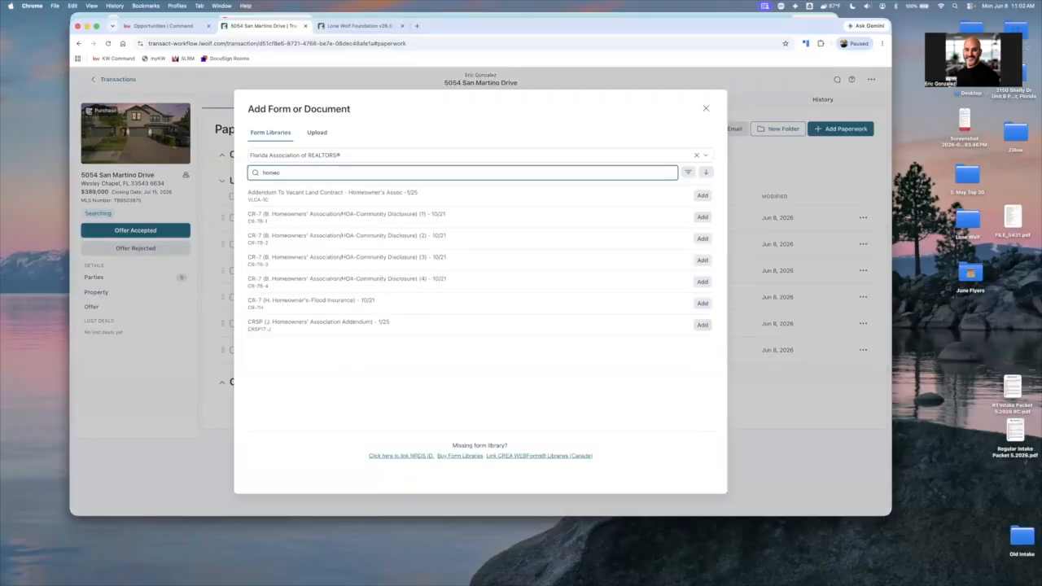
{"action": "left_click", "coordinate": [356, 214]}
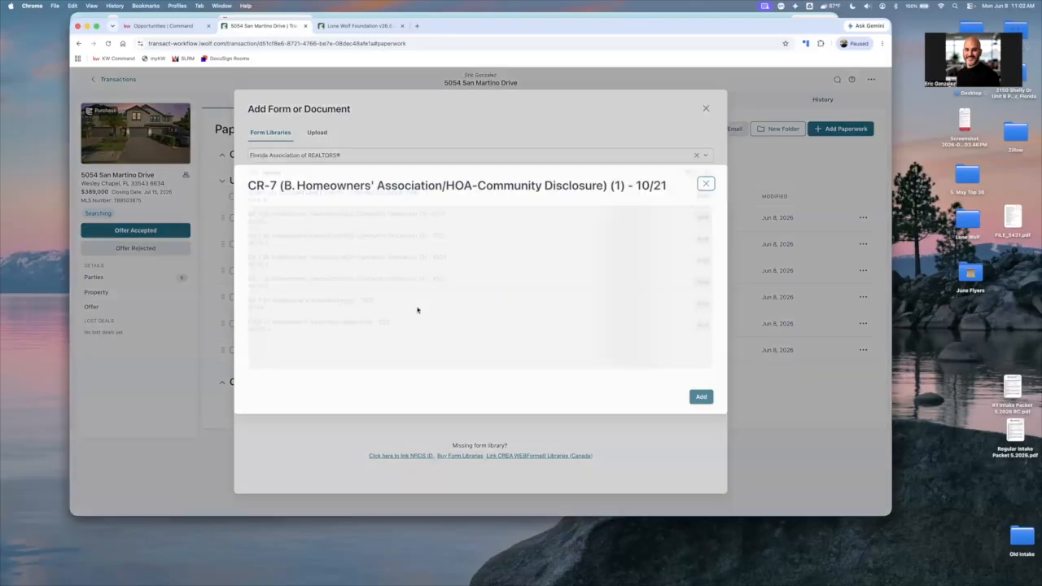
{"action": "scroll", "coordinate": [431, 302], "scroll_direction": "down", "scroll_amount": 5}
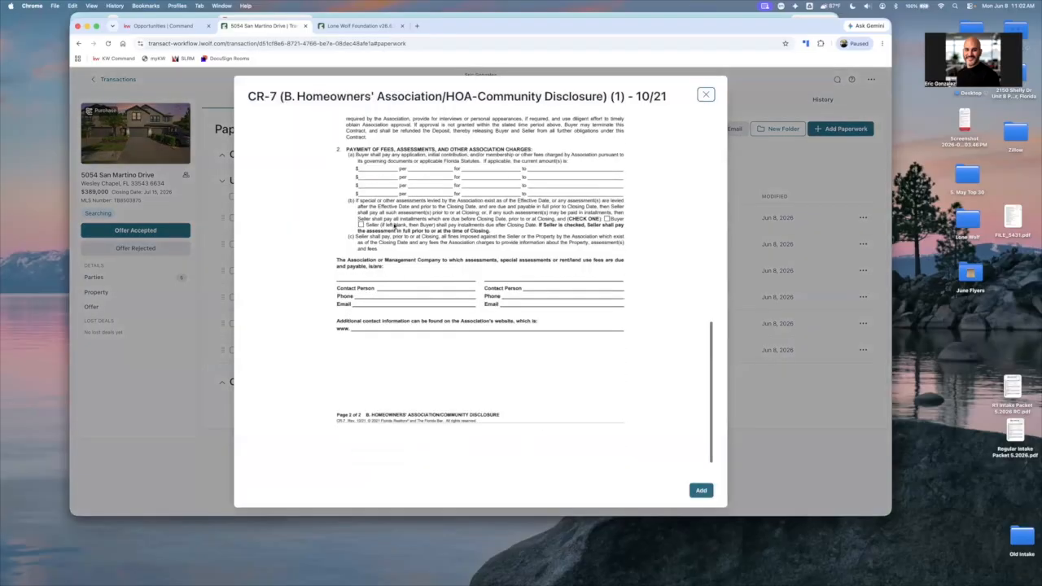
{"action": "left_click", "coordinate": [706, 95]}
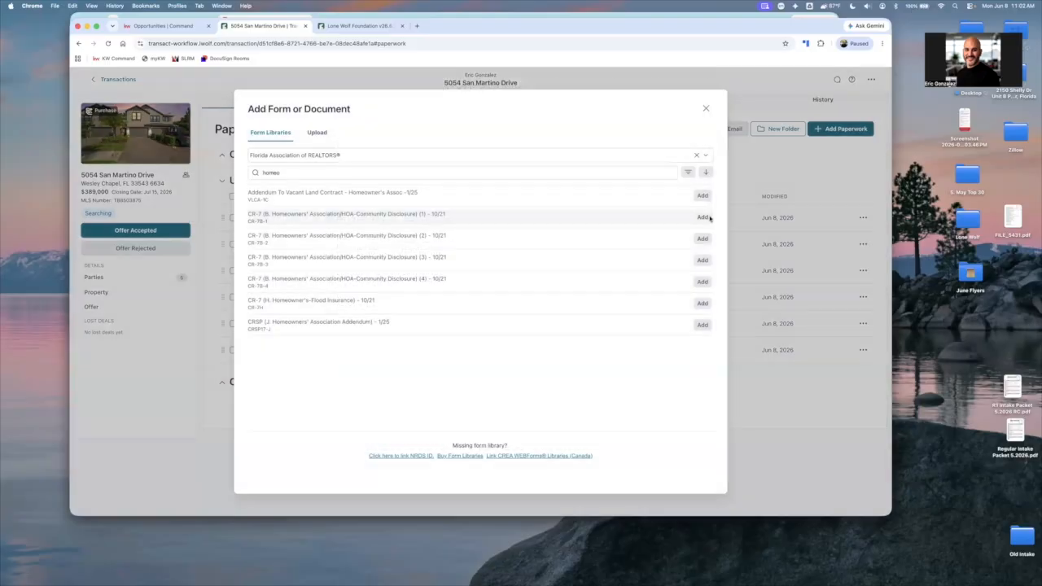
{"action": "left_click", "coordinate": [708, 218]}
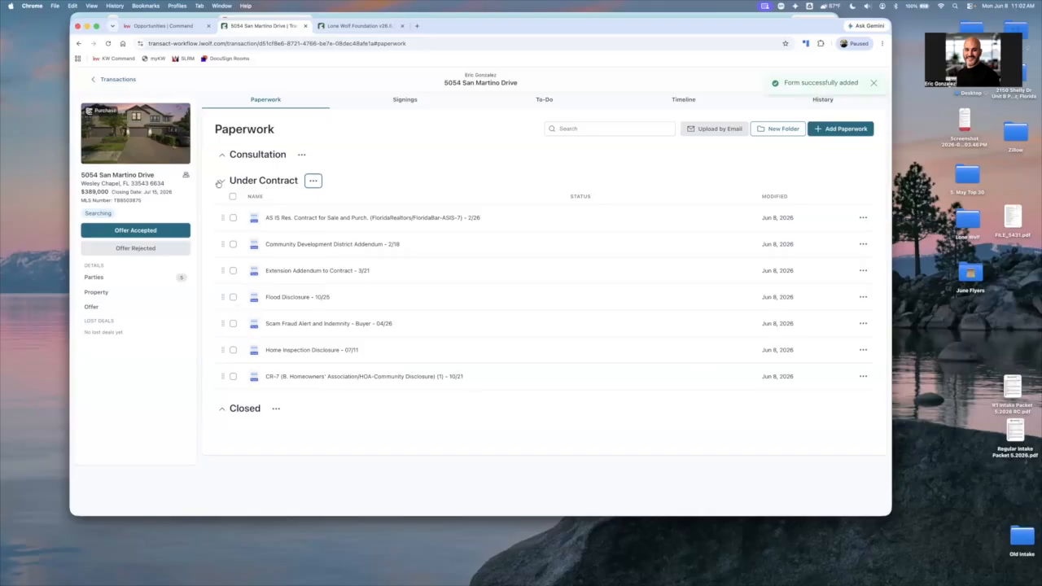
{"action": "left_click", "coordinate": [219, 182]}
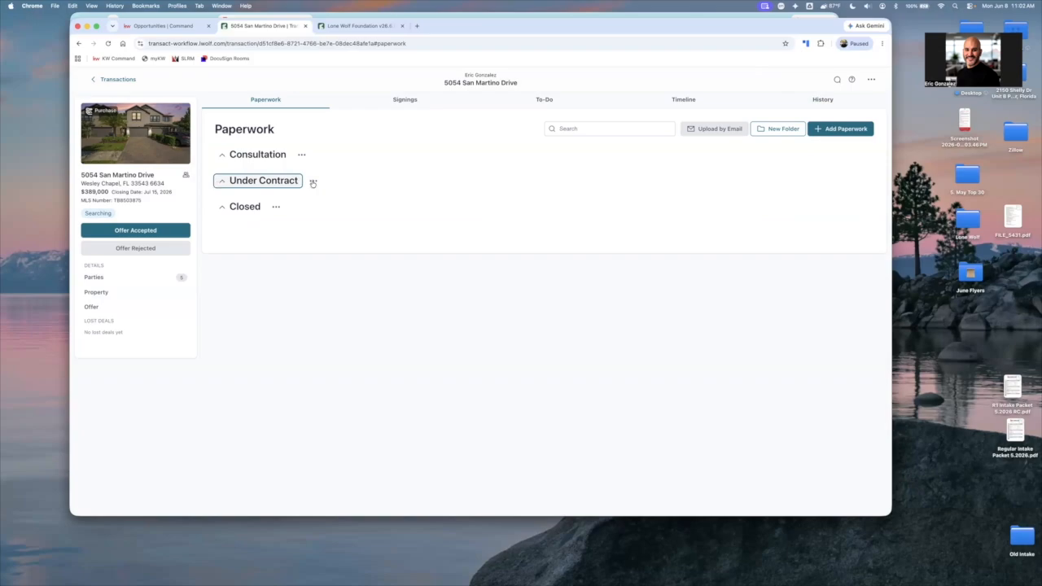
Select the AS IS contract in the Under Contract folder to look over its download, sign, email, print and delete actions, and clear the selection
{"action": "left_click", "coordinate": [855, 130]}
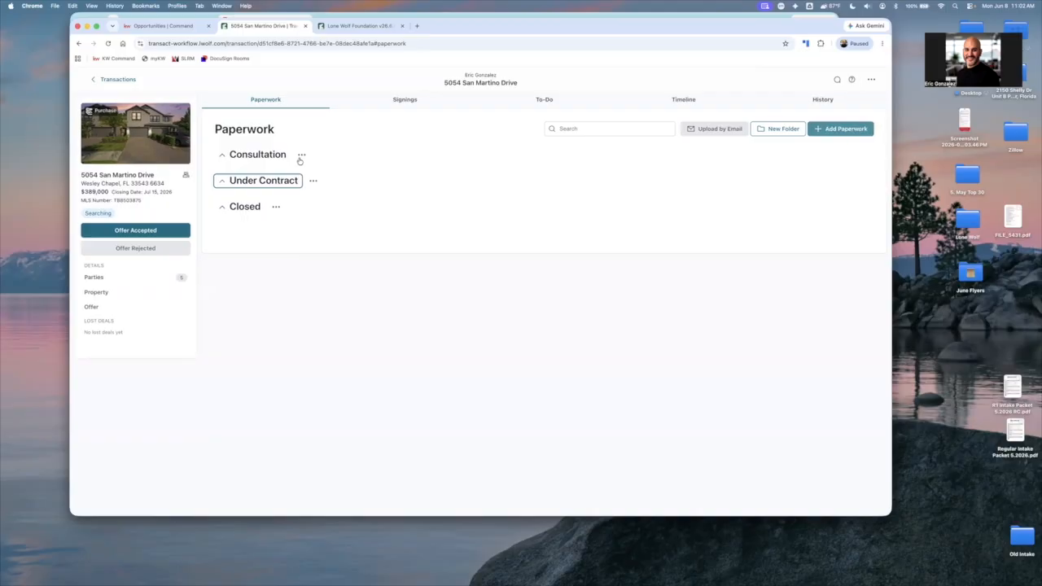
{"action": "left_click", "coordinate": [225, 182]}
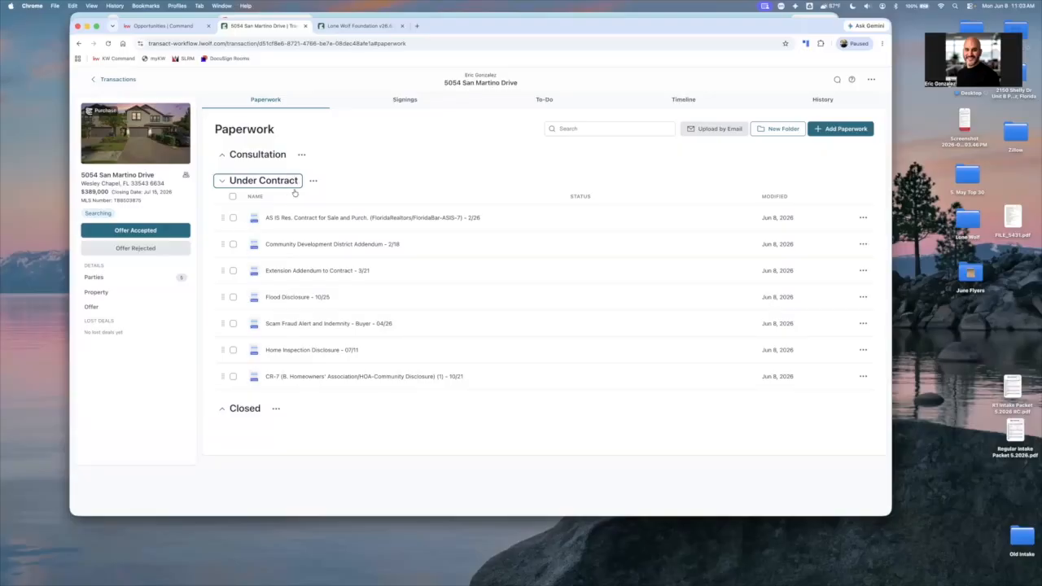
{"action": "left_click", "coordinate": [234, 218]}
{"action": "left_click", "coordinate": [234, 244]}
{"action": "left_click", "coordinate": [234, 245]}
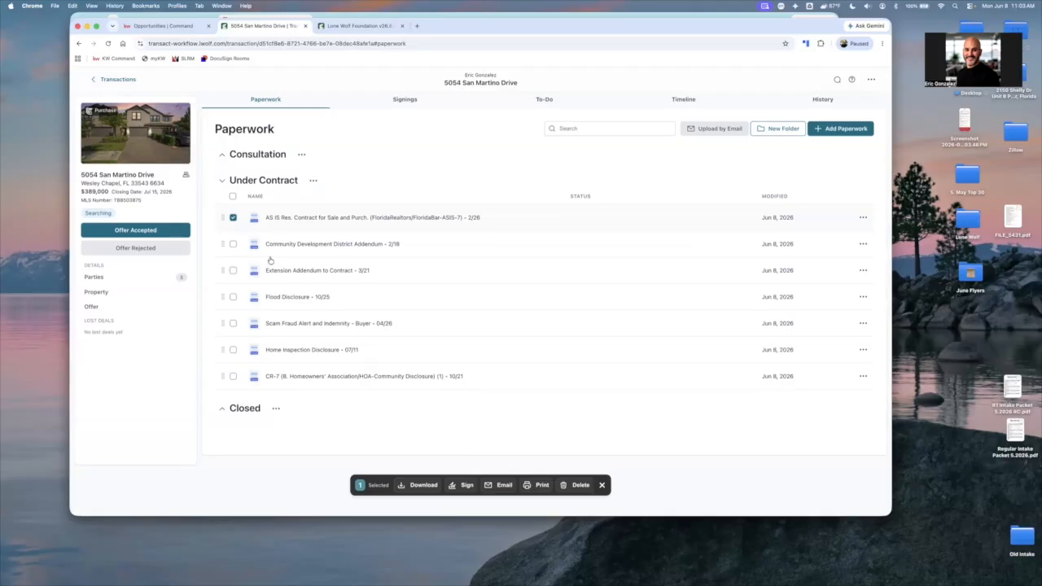
{"action": "left_click", "coordinate": [466, 487]}
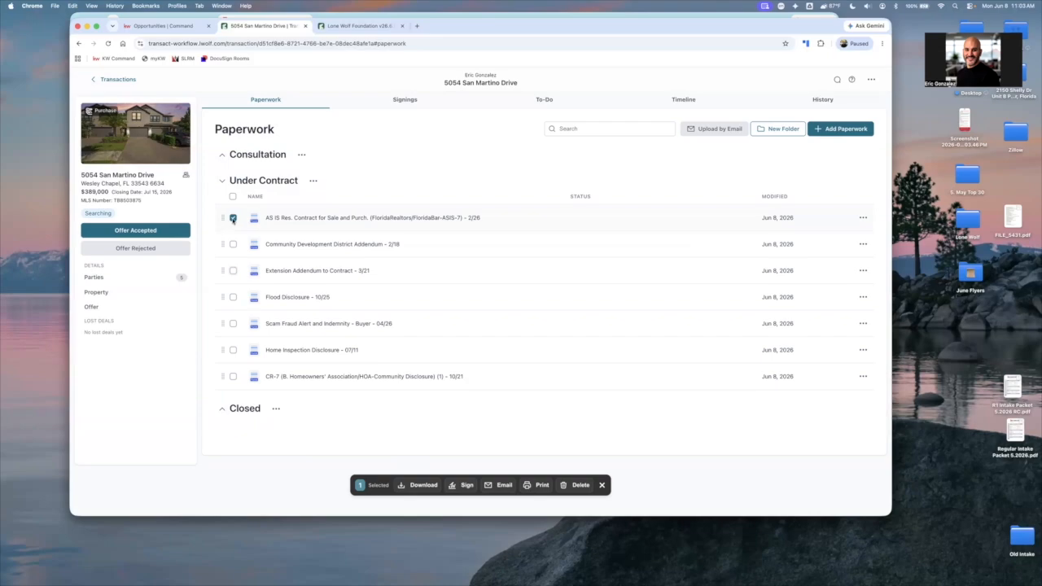
{"action": "left_click", "coordinate": [864, 220]}
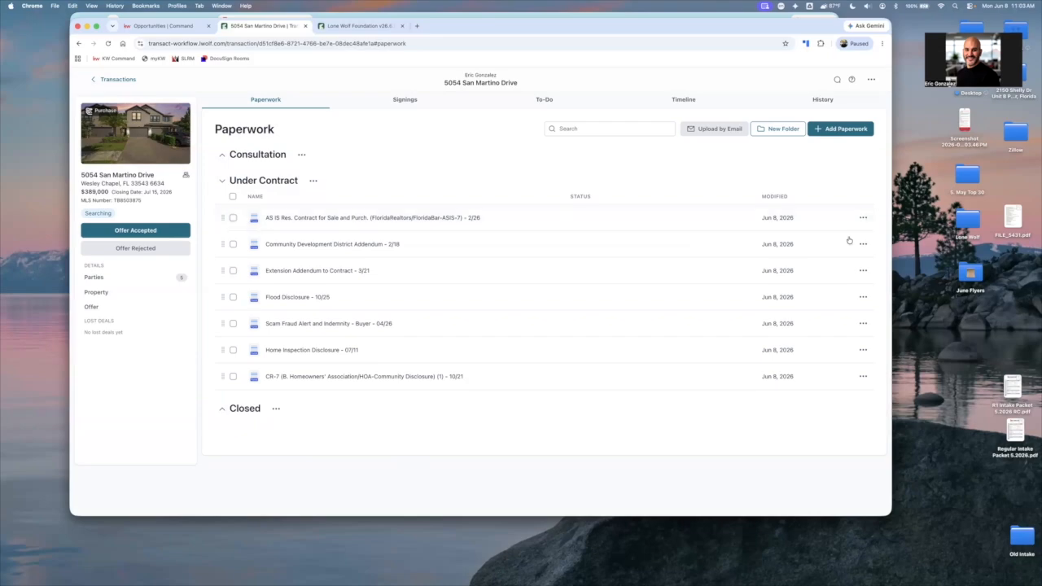
Preview the AS IS residential contract, read its prefilled party, property and deposit fields, and return to the paperwork list
{"action": "left_click", "coordinate": [357, 218]}
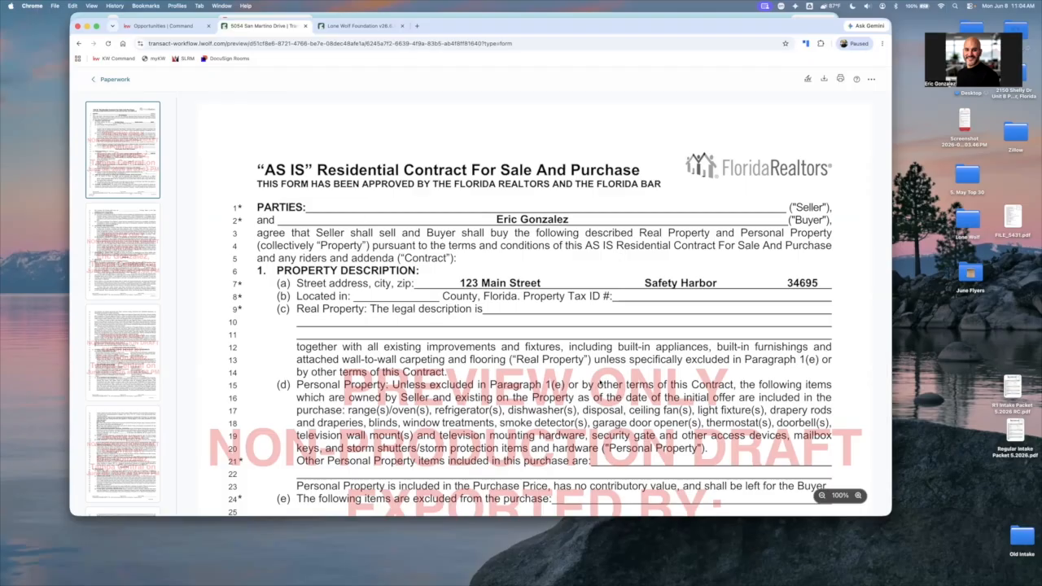
{"action": "scroll", "coordinate": [600, 382], "scroll_direction": "down", "scroll_amount": 3}
{"action": "scroll", "coordinate": [601, 383], "scroll_direction": "down", "scroll_amount": 4}
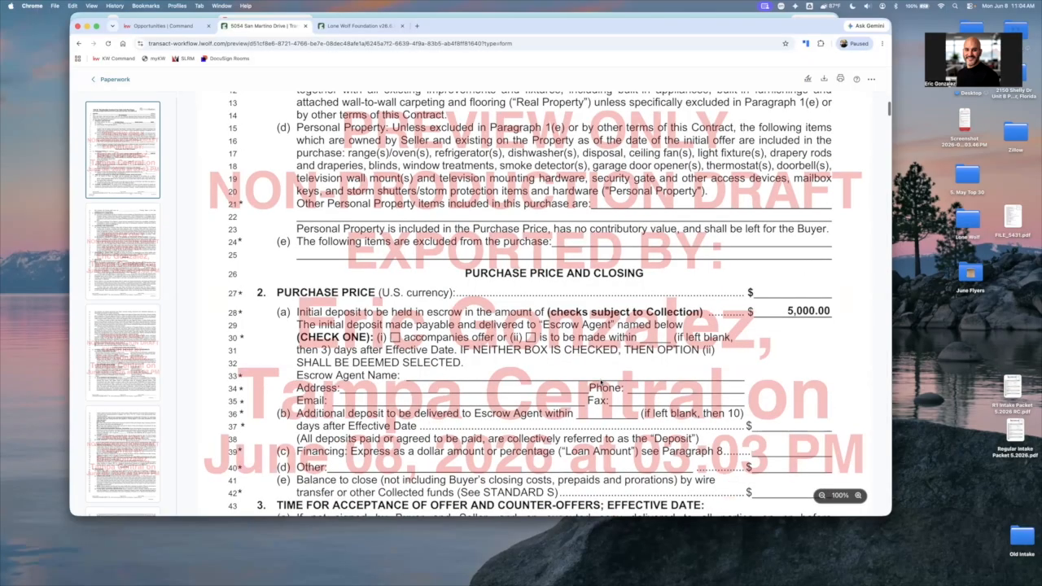
{"action": "scroll", "coordinate": [600, 382], "scroll_direction": "down", "scroll_amount": 2}
{"action": "scroll", "coordinate": [603, 371], "scroll_direction": "up", "scroll_amount": 1}
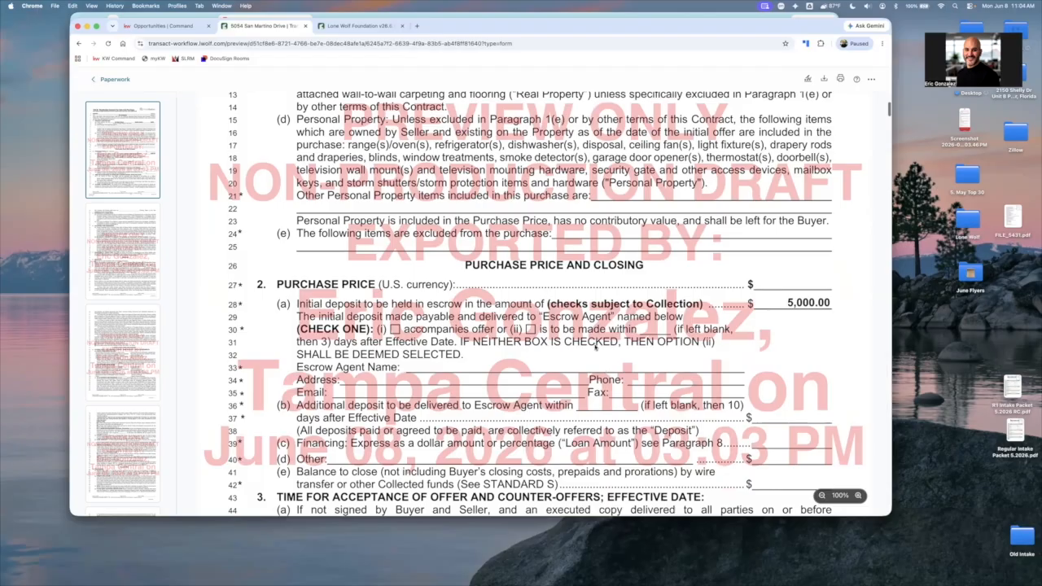
{"action": "scroll", "coordinate": [601, 349], "scroll_direction": "up", "scroll_amount": 7}
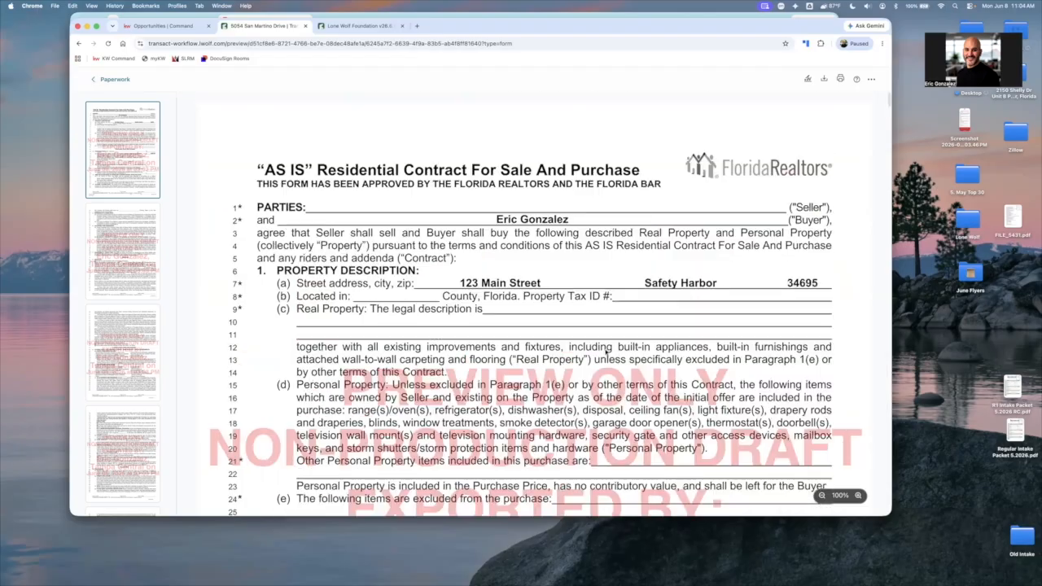
{"action": "left_click", "coordinate": [105, 79]}
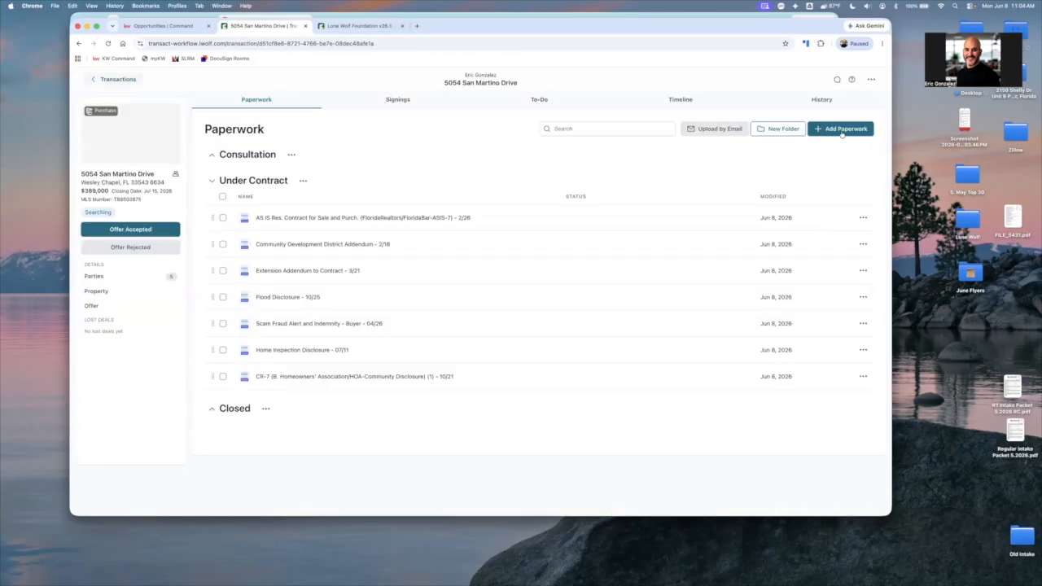
Open the NRDS ID linking form from the paperwork library, fill in the member's NRDS ID number and set the NRDS state to Florida
{"action": "left_click", "coordinate": [831, 135]}
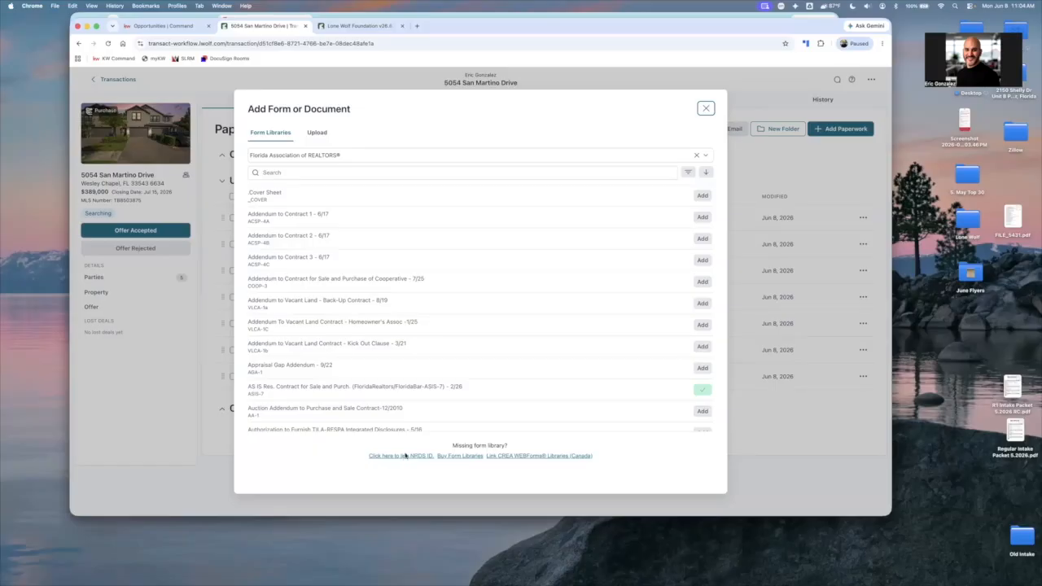
{"action": "left_click", "coordinate": [406, 456]}
{"action": "left_click", "coordinate": [443, 299]}
{"action": "left_click", "coordinate": [437, 327]}
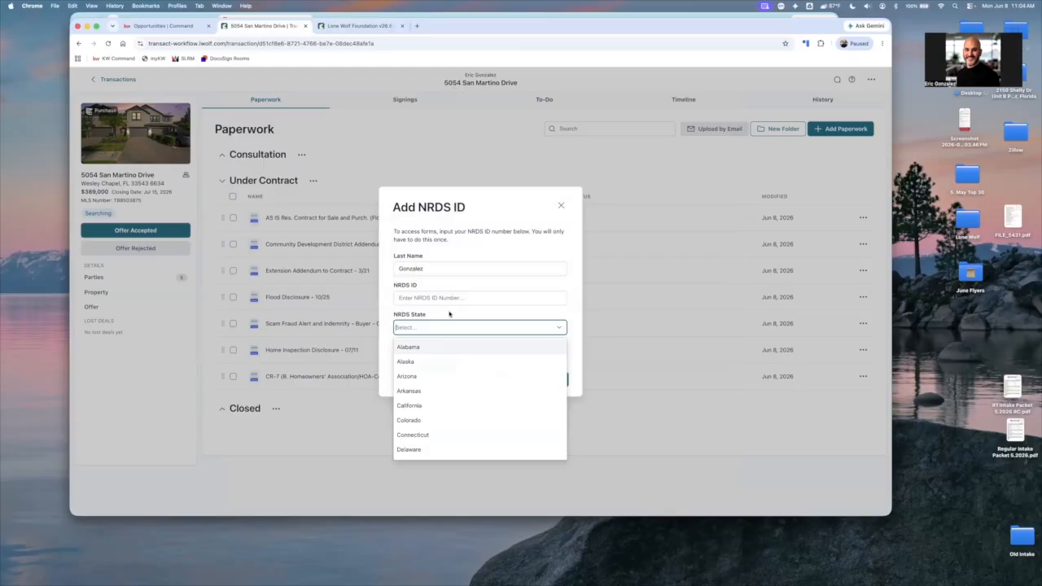
{"action": "left_click", "coordinate": [449, 315]}
{"action": "left_click", "coordinate": [454, 299]}
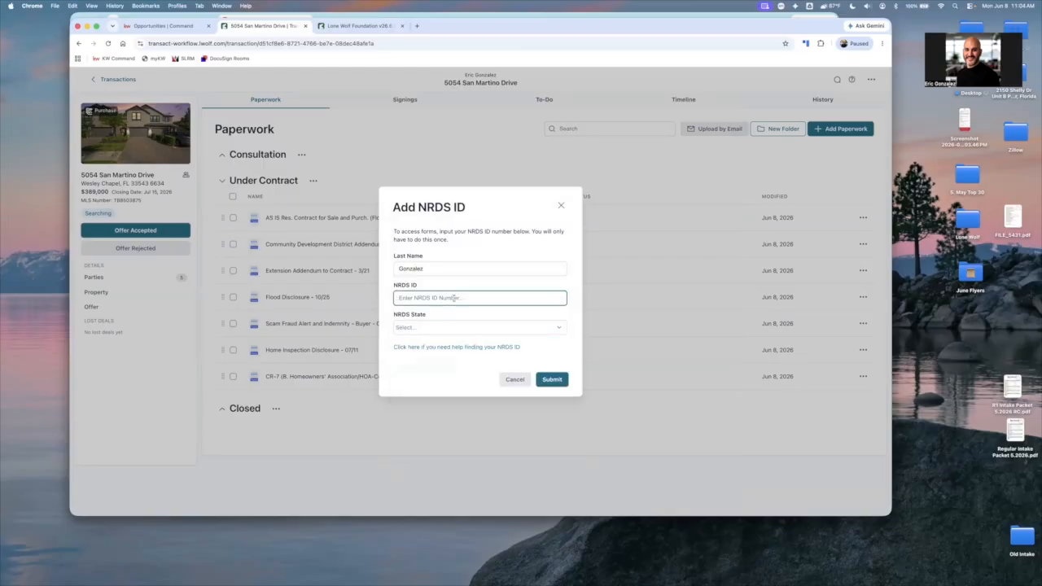
{"action": "left_click", "coordinate": [480, 327]}
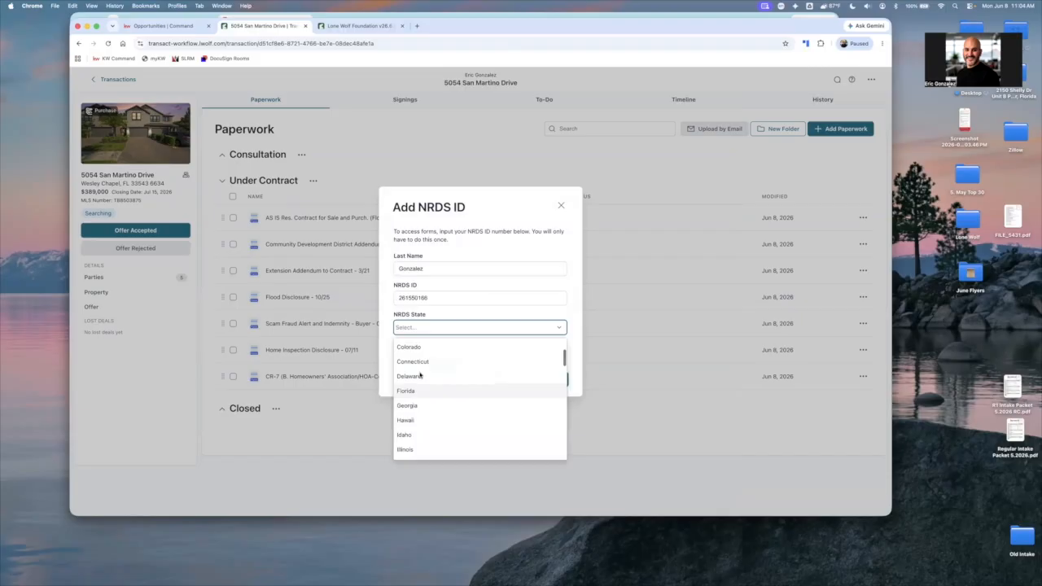
{"action": "left_click", "coordinate": [507, 379]}
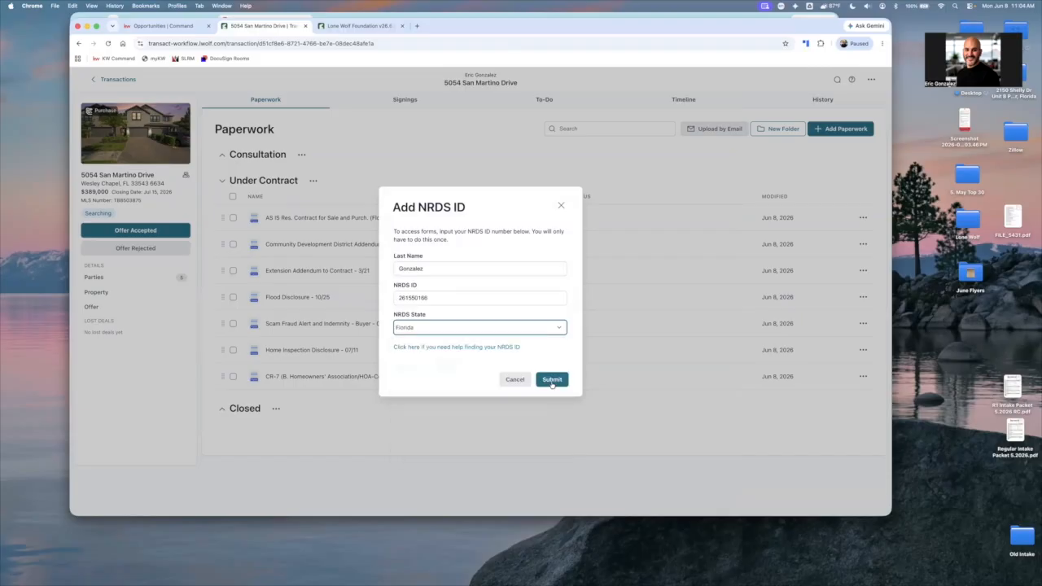
Open the NRDS ID help link in a separate page, look over the member ID recovery methods, and close that page
{"action": "right_click", "coordinate": [459, 350]}
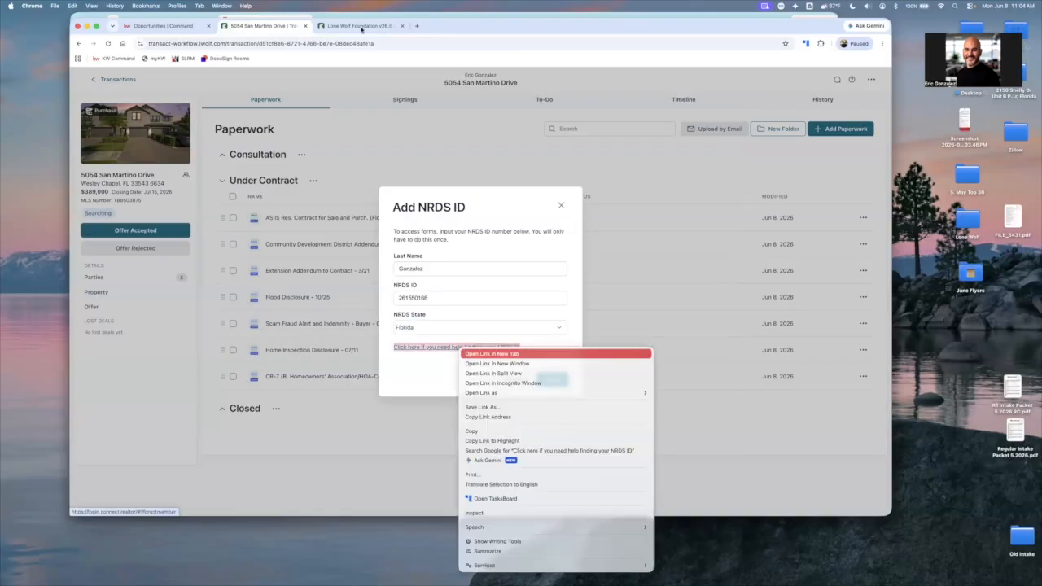
{"action": "left_click", "coordinate": [491, 353]}
{"action": "key", "text": "ctrl+Tab"}
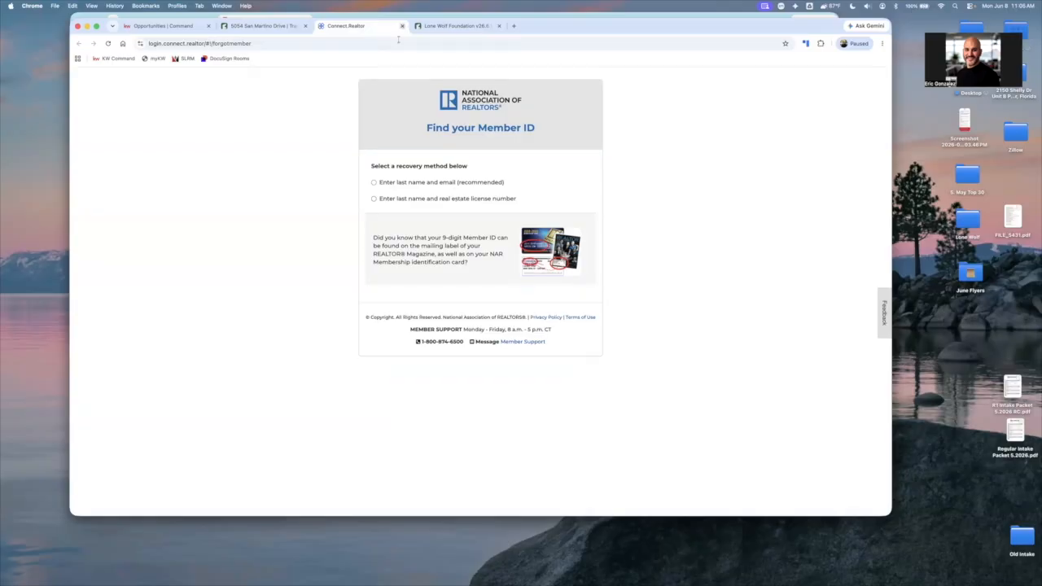
{"action": "key", "text": "super+w"}
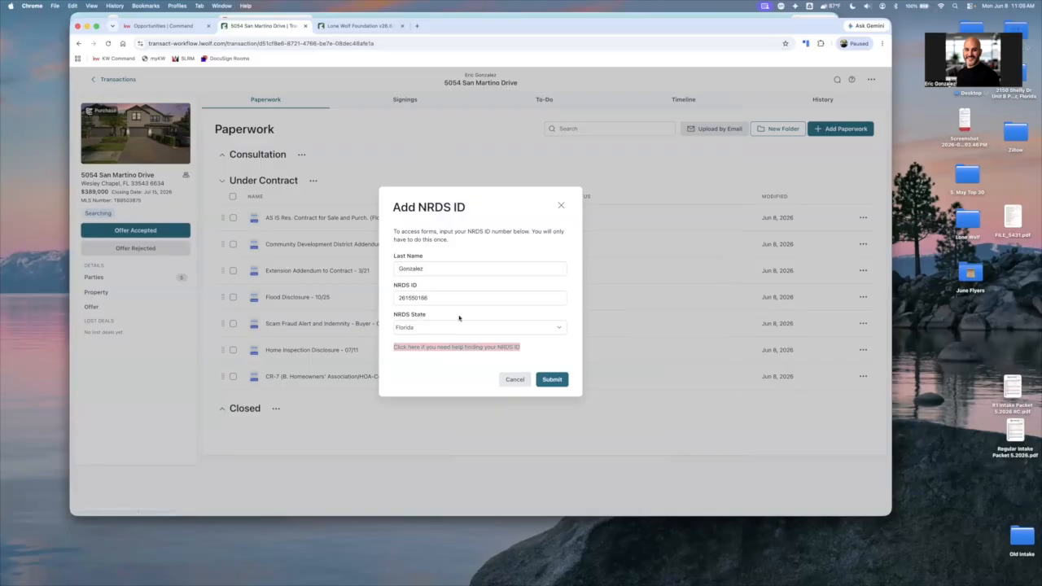
Submit the NRDS ID details, close the form library and reload the transaction page
{"action": "left_click", "coordinate": [551, 380]}
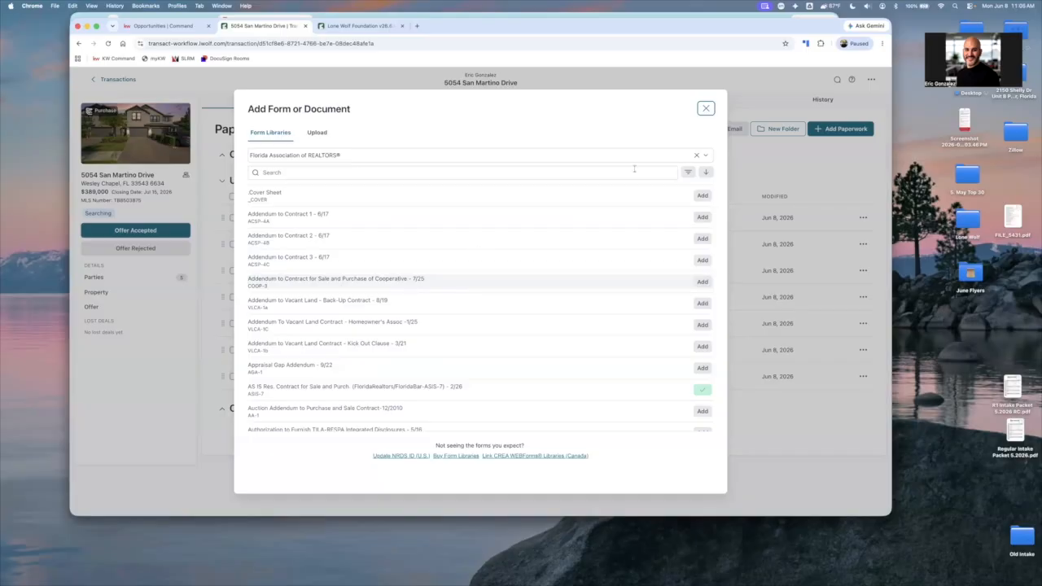
{"action": "left_click", "coordinate": [705, 110]}
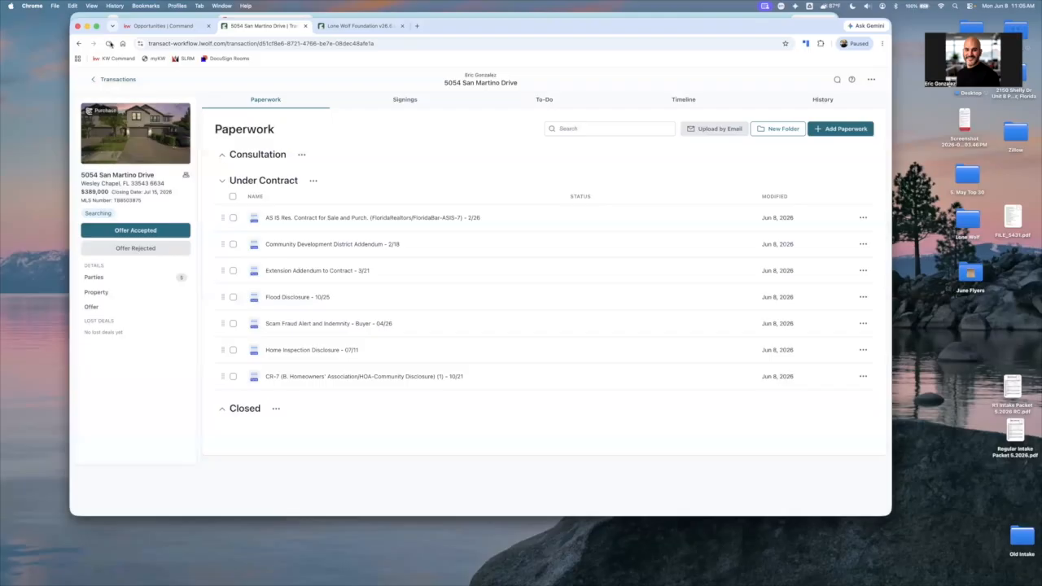
{"action": "left_click", "coordinate": [110, 43]}
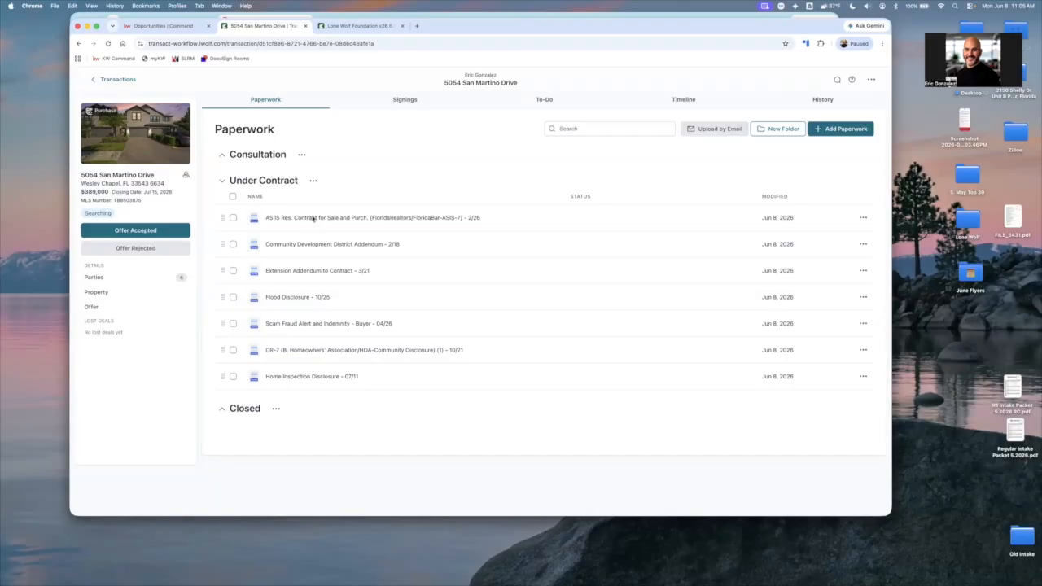
Open the AS IS residential contract in the forms editor and add the transaction's KW Standard Disclosure 2019 to the open documents
{"action": "left_click", "coordinate": [313, 217]}
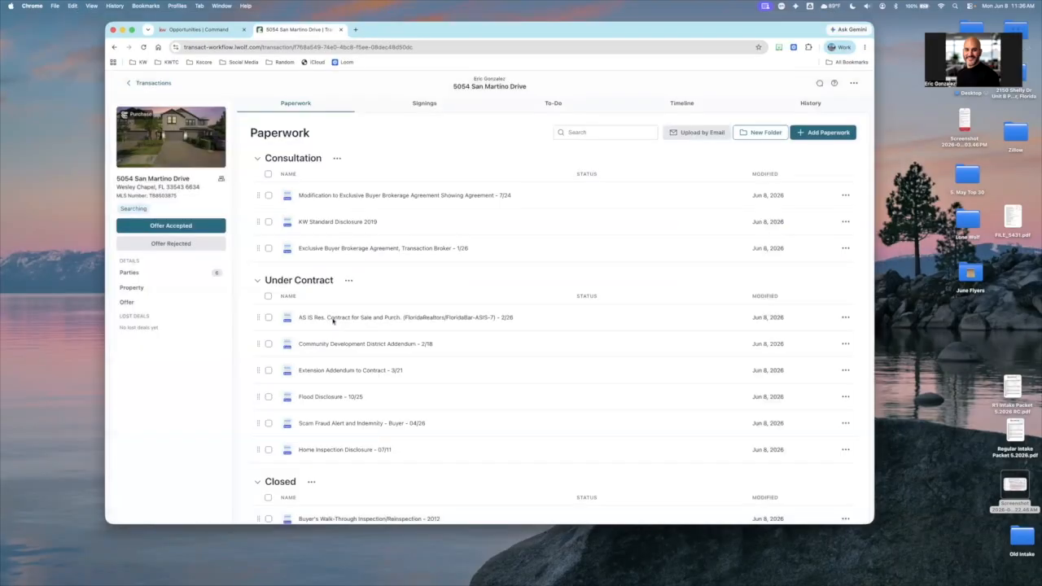
{"action": "left_click", "coordinate": [333, 320]}
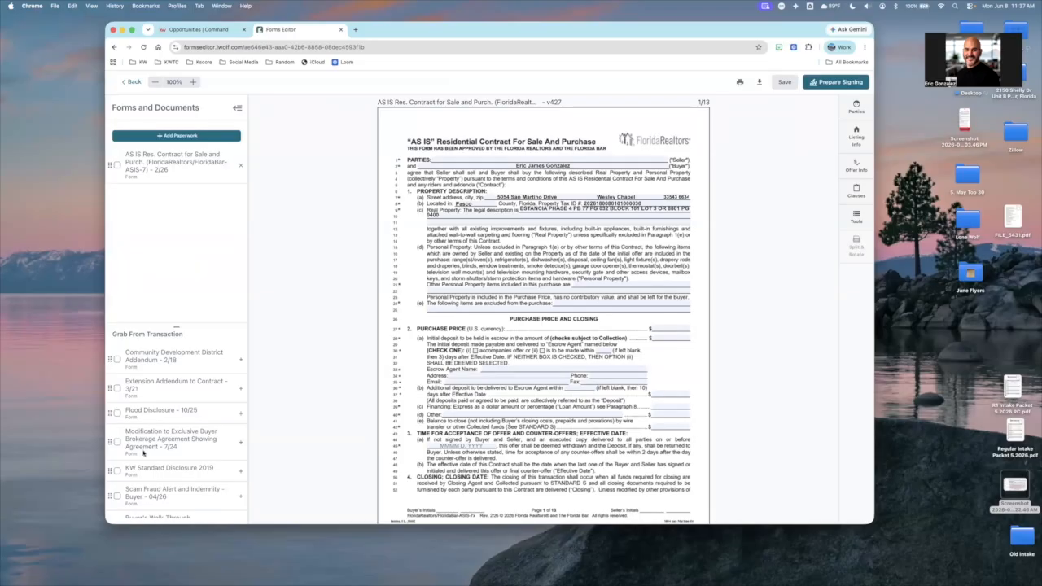
{"action": "scroll", "coordinate": [145, 455], "scroll_direction": "down", "scroll_amount": 1}
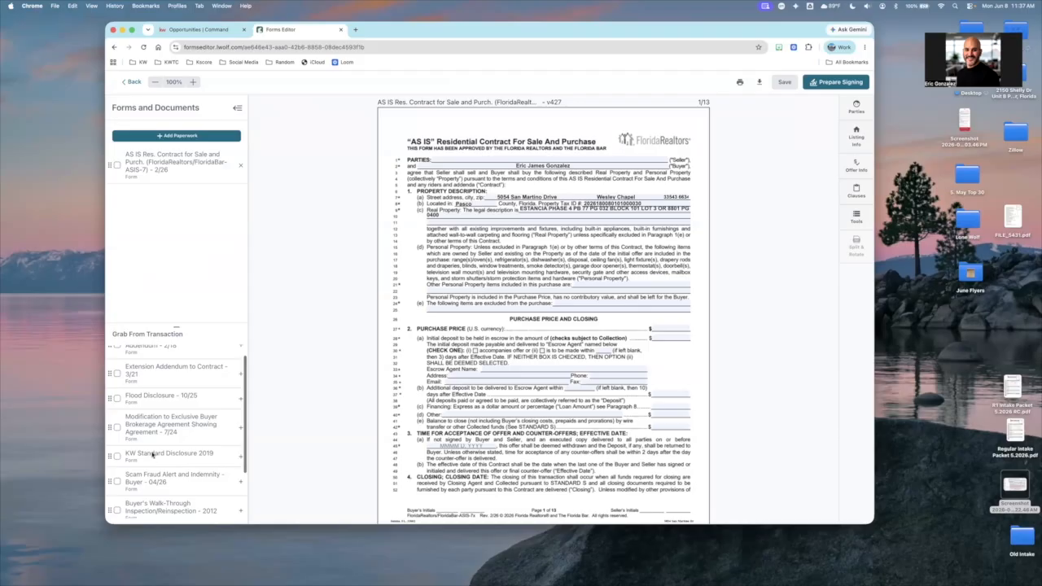
{"action": "scroll", "coordinate": [152, 455], "scroll_direction": "down", "scroll_amount": 2}
{"action": "scroll", "coordinate": [152, 454], "scroll_direction": "up", "scroll_amount": 3}
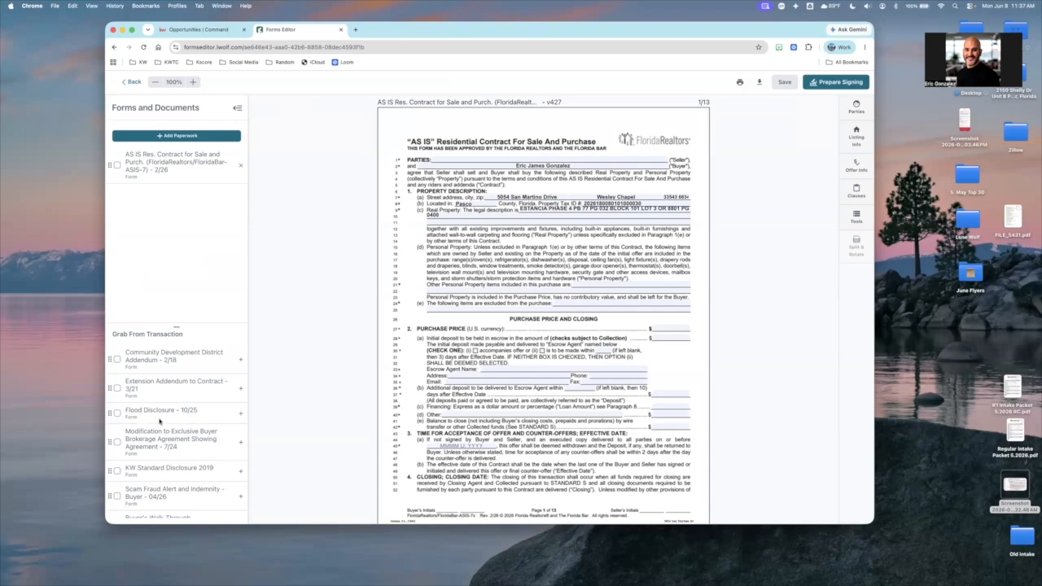
{"action": "scroll", "coordinate": [159, 421], "scroll_direction": "down", "scroll_amount": 1}
{"action": "scroll", "coordinate": [239, 430], "scroll_direction": "down", "scroll_amount": 1}
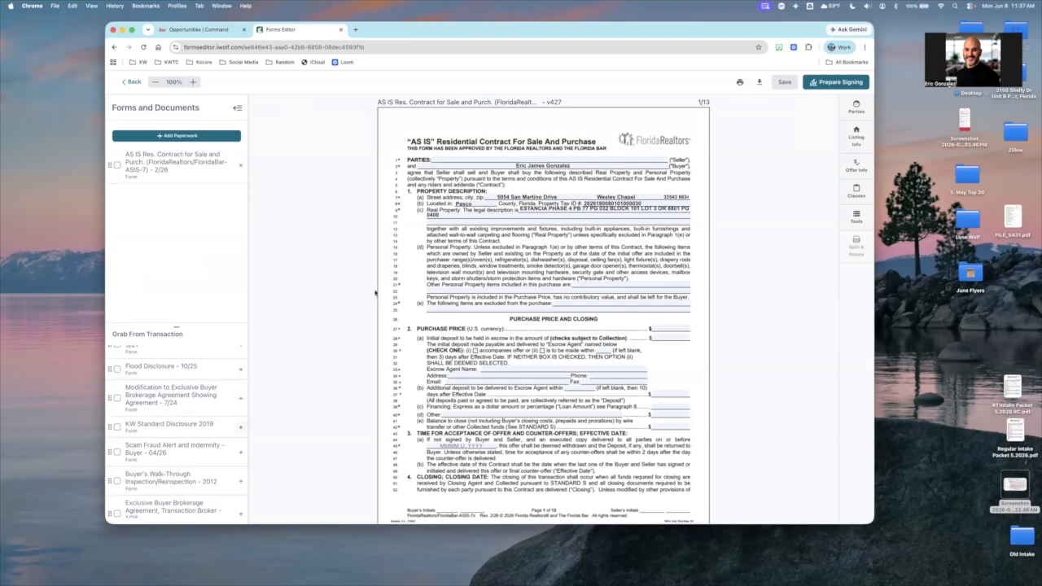
Look through the contract and KW Standard Disclosure 2019, checking the prefilled party, address and signature fields, and return to the contract's first page
{"action": "scroll", "coordinate": [372, 293], "scroll_direction": "down", "scroll_amount": 15}
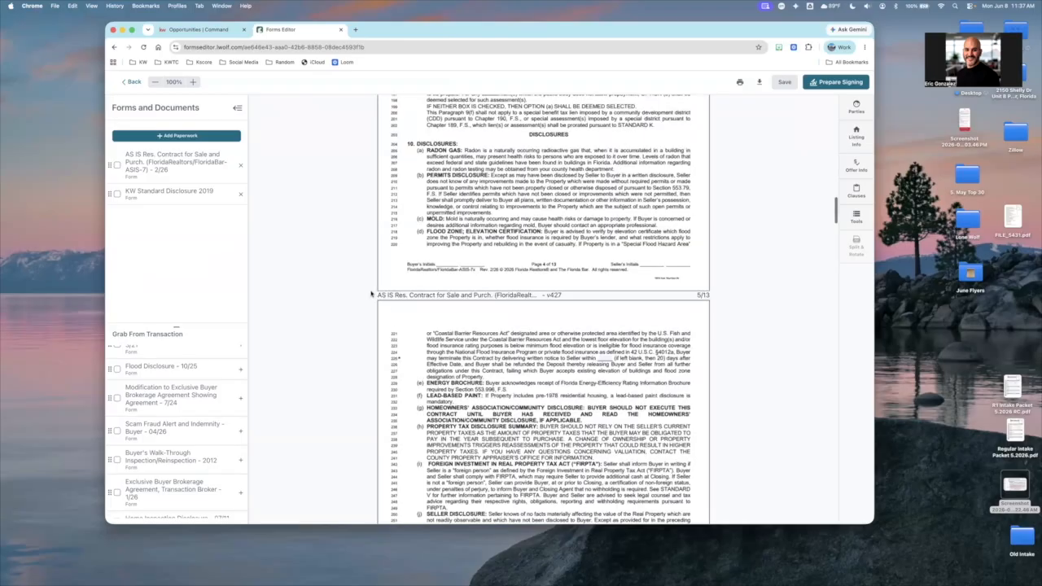
{"action": "scroll", "coordinate": [372, 292], "scroll_direction": "down", "scroll_amount": 20}
{"action": "scroll", "coordinate": [369, 288], "scroll_direction": "down", "scroll_amount": 10}
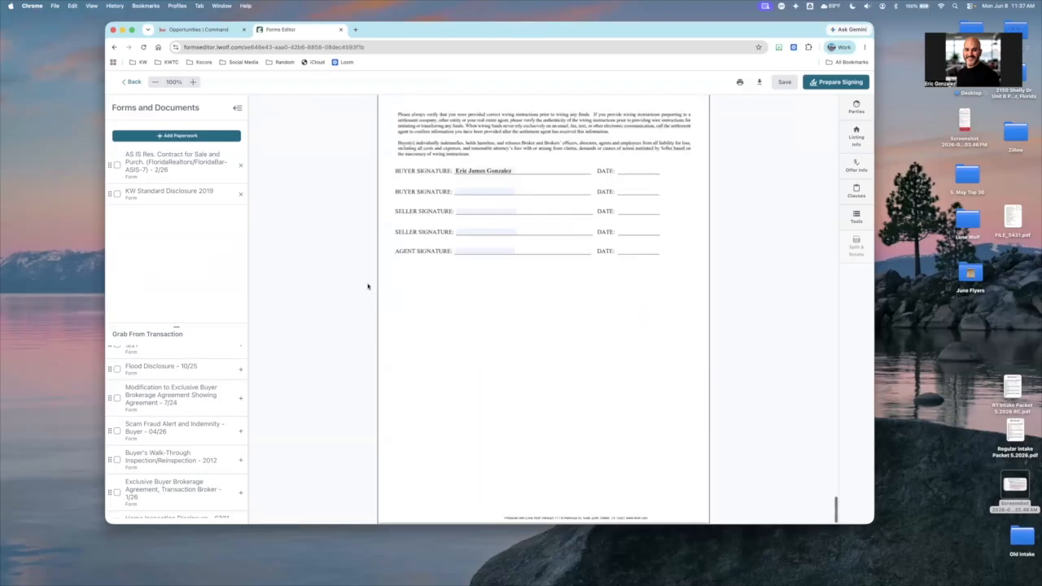
{"action": "scroll", "coordinate": [368, 287], "scroll_direction": "up", "scroll_amount": 10}
{"action": "scroll", "coordinate": [390, 268], "scroll_direction": "down", "scroll_amount": 8}
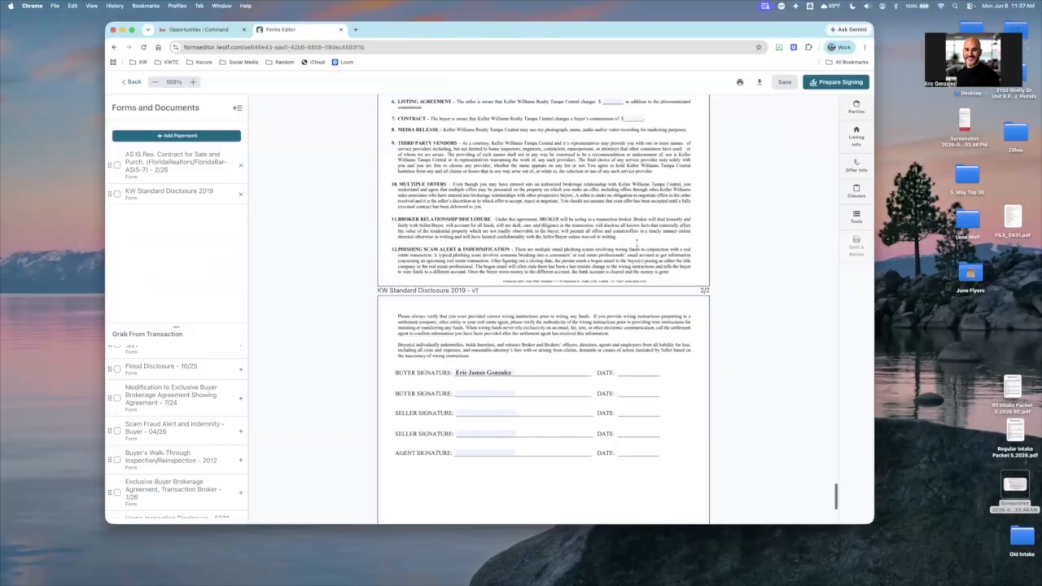
{"action": "scroll", "coordinate": [636, 240], "scroll_direction": "up", "scroll_amount": 3}
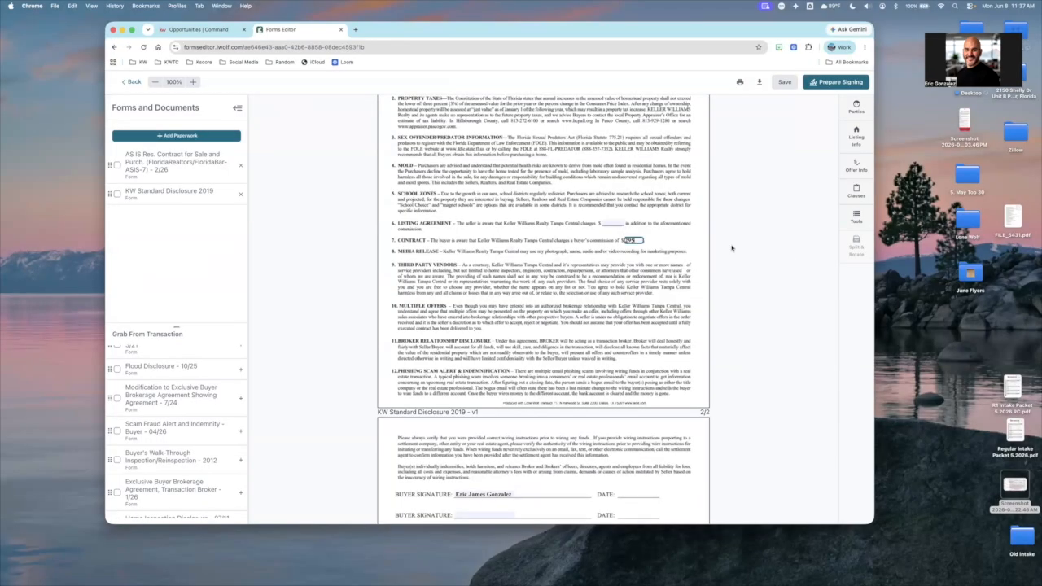
{"action": "left_click", "coordinate": [732, 248]}
{"action": "scroll", "coordinate": [731, 248], "scroll_direction": "up", "scroll_amount": 5}
{"action": "scroll", "coordinate": [732, 248], "scroll_direction": "up", "scroll_amount": 2}
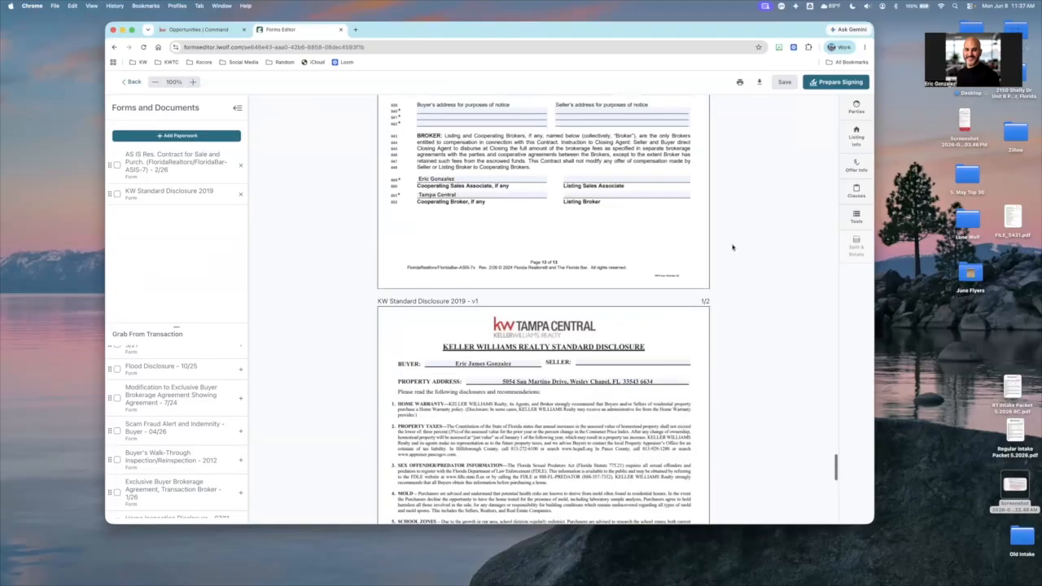
{"action": "scroll", "coordinate": [731, 248], "scroll_direction": "up", "scroll_amount": 3}
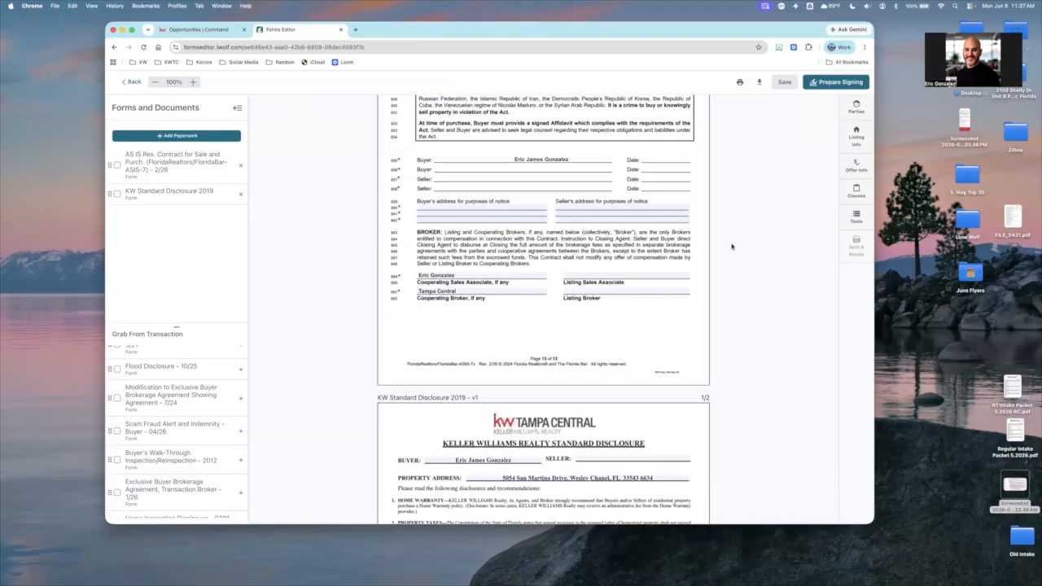
{"action": "scroll", "coordinate": [732, 246], "scroll_direction": "up", "scroll_amount": 18}
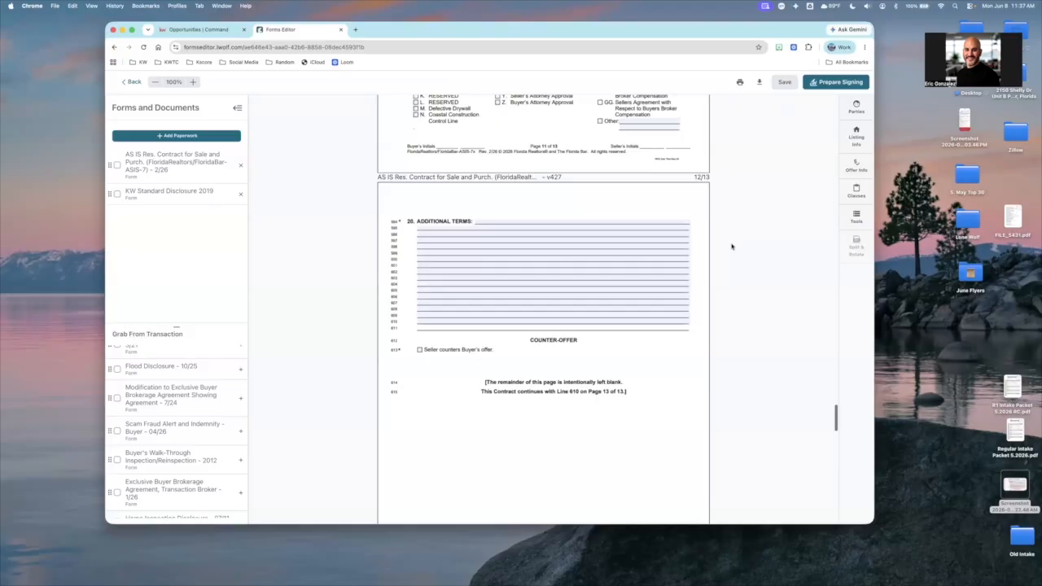
{"action": "scroll", "coordinate": [732, 247], "scroll_direction": "up", "scroll_amount": 20}
{"action": "scroll", "coordinate": [590, 238], "scroll_direction": "up", "scroll_amount": 20}
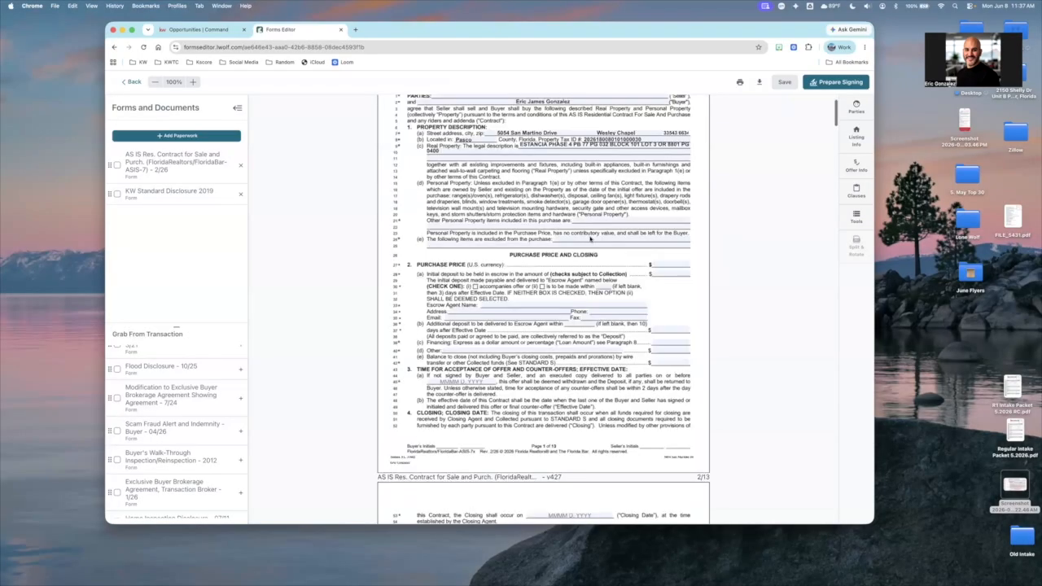
{"action": "scroll", "coordinate": [590, 239], "scroll_direction": "up", "scroll_amount": 3}
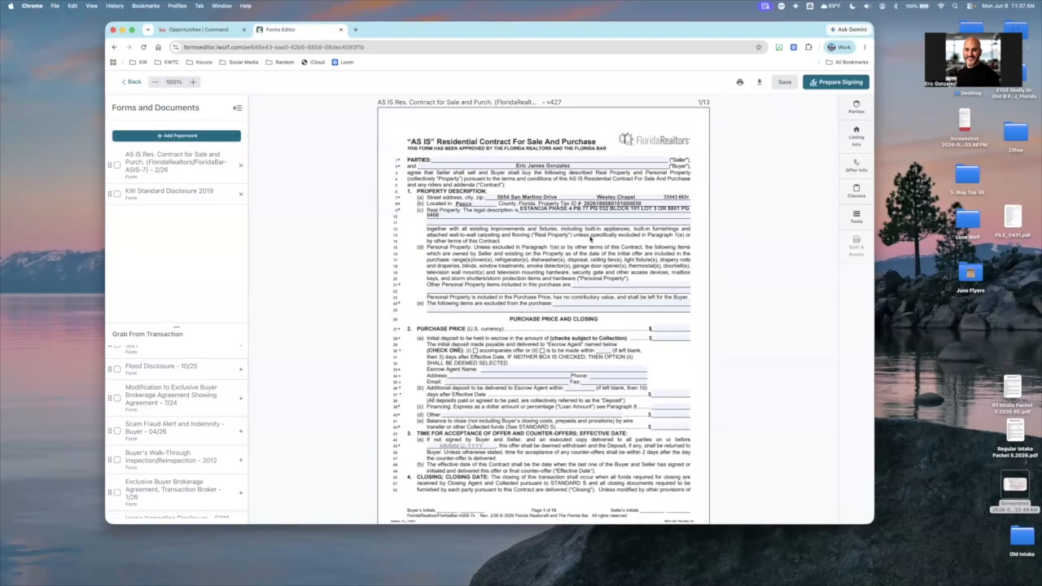
{"action": "left_click", "coordinate": [669, 328]}
{"action": "type", "text": "389000"}
{"action": "left_click", "coordinate": [650, 358]}
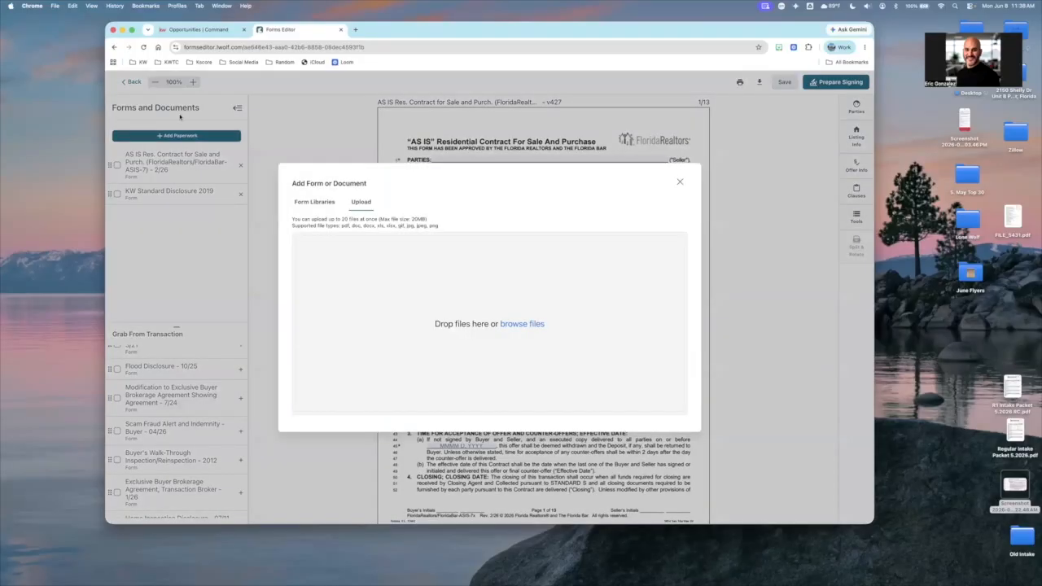
{"action": "left_click", "coordinate": [194, 396]}
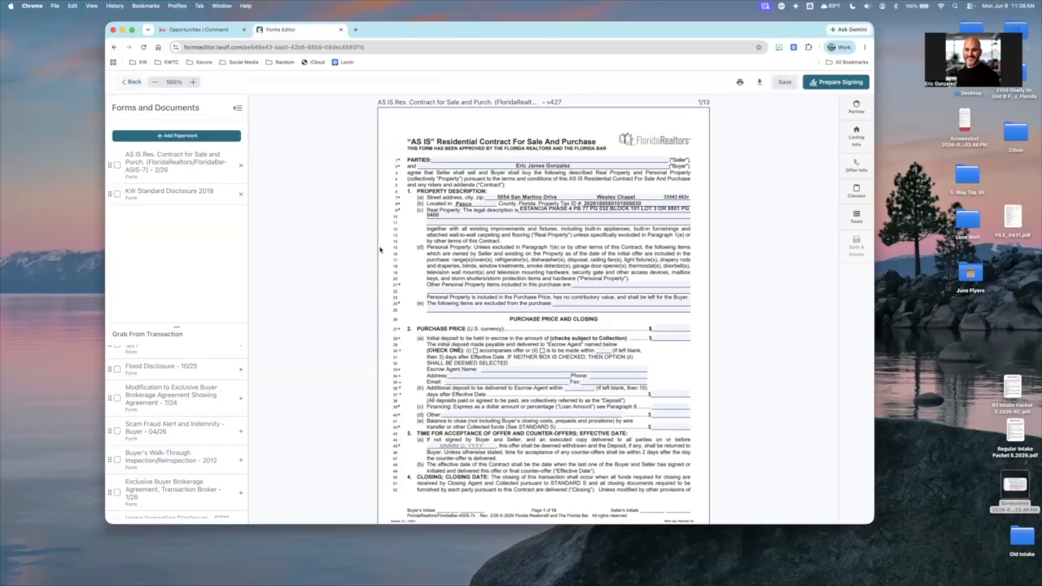
{"action": "scroll", "coordinate": [389, 252], "scroll_direction": "down", "scroll_amount": 2}
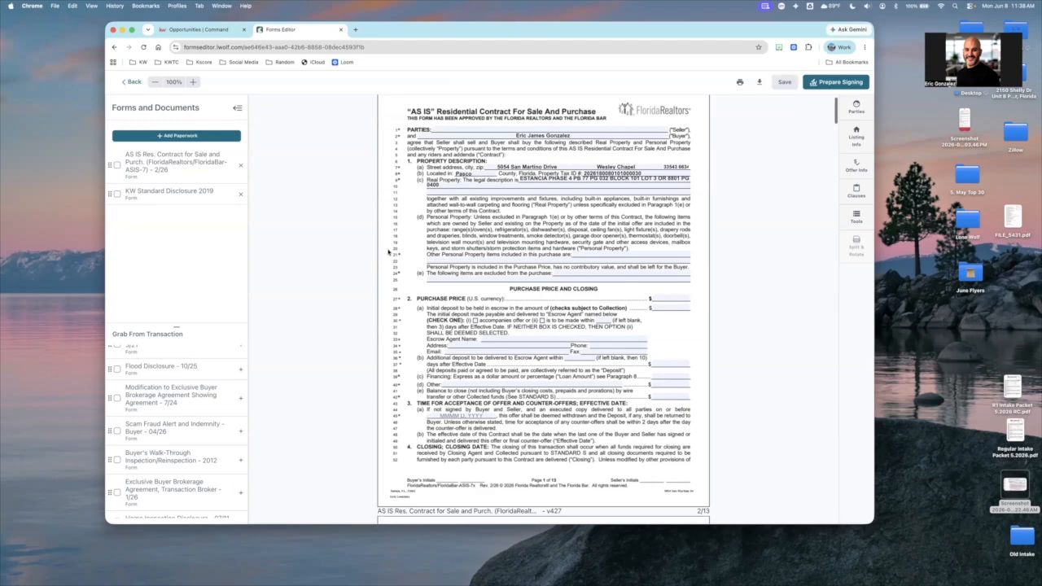
{"action": "scroll", "coordinate": [389, 252], "scroll_direction": "down", "scroll_amount": 5}
{"action": "scroll", "coordinate": [388, 252], "scroll_direction": "up", "scroll_amount": 6}
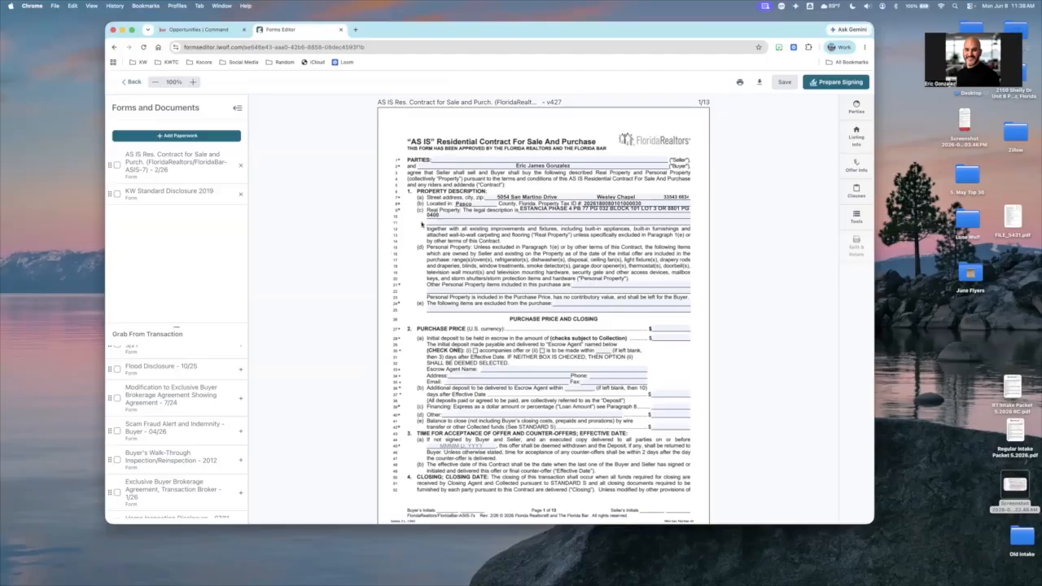
{"action": "scroll", "coordinate": [421, 224], "scroll_direction": "down", "scroll_amount": 2}
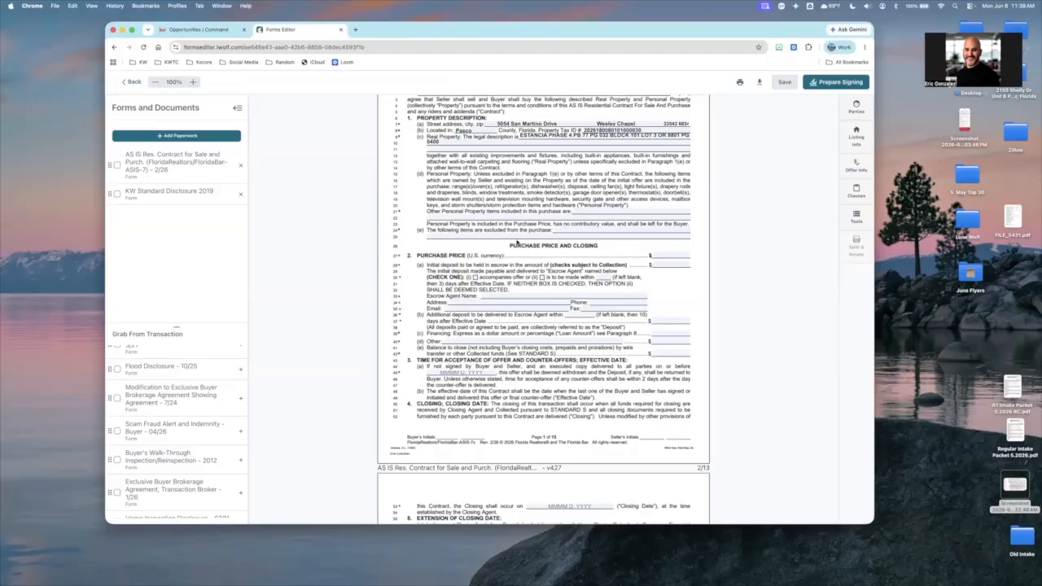
{"action": "scroll", "coordinate": [516, 242], "scroll_direction": "up", "scroll_amount": 1}
{"action": "scroll", "coordinate": [797, 116], "scroll_direction": "up", "scroll_amount": 1}
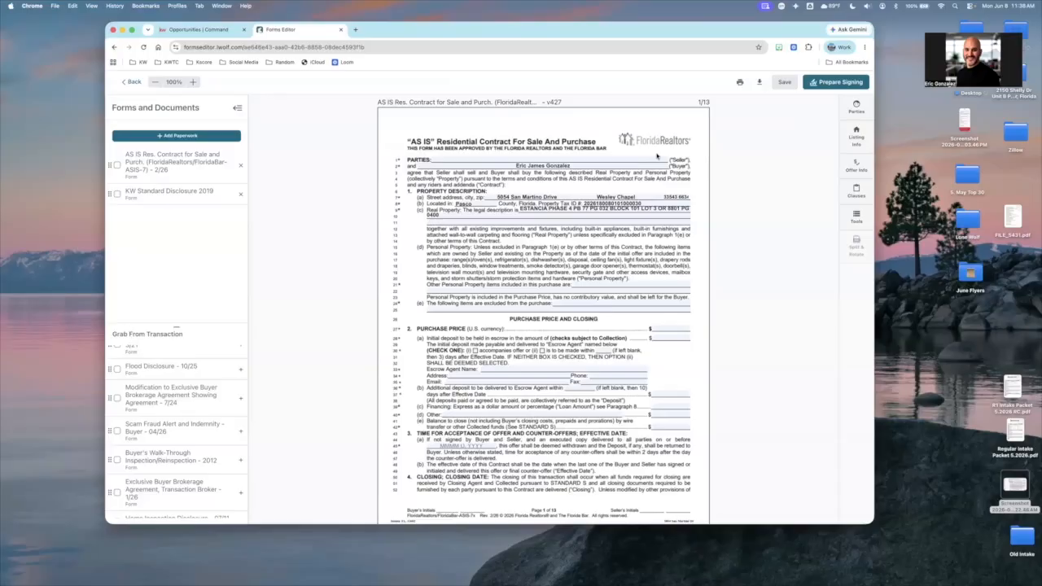
Review Buyer One's contact details among the contract's parties, return to the parties list and open the listing information
{"action": "left_click", "coordinate": [855, 106]}
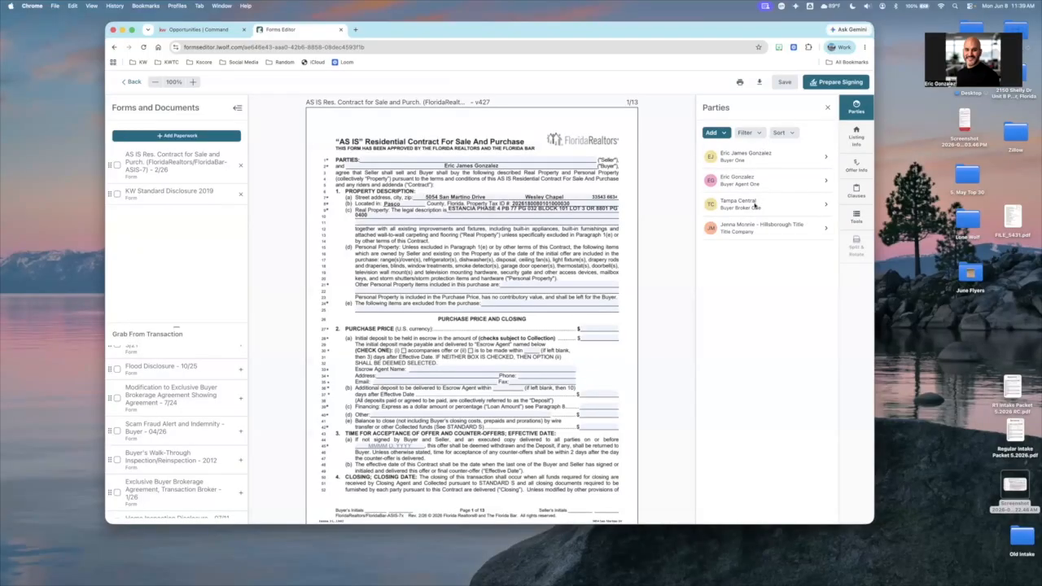
{"action": "scroll", "coordinate": [762, 301], "scroll_direction": "down", "scroll_amount": 1}
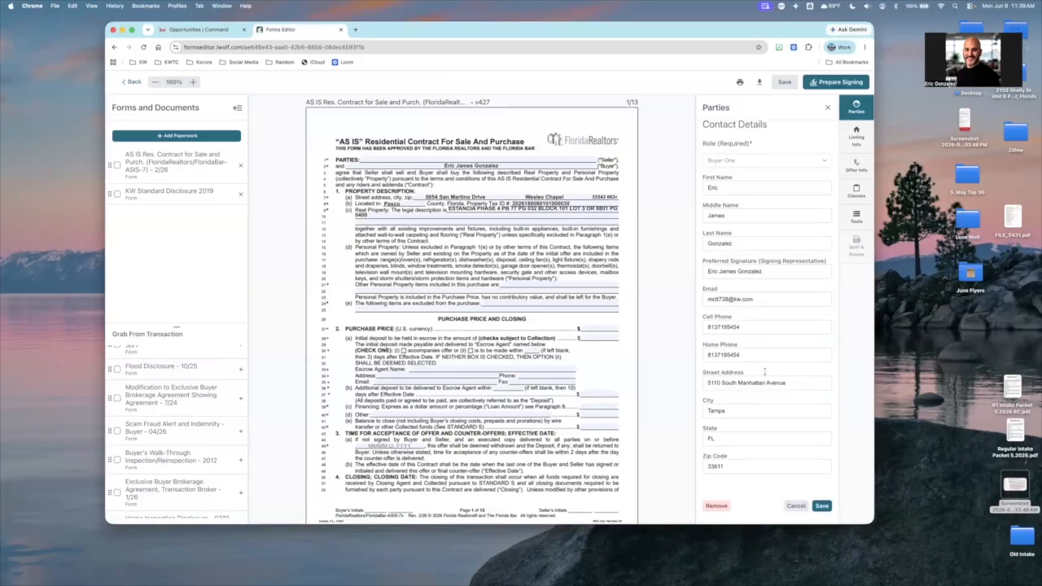
{"action": "scroll", "coordinate": [786, 156], "scroll_direction": "up", "scroll_amount": 1}
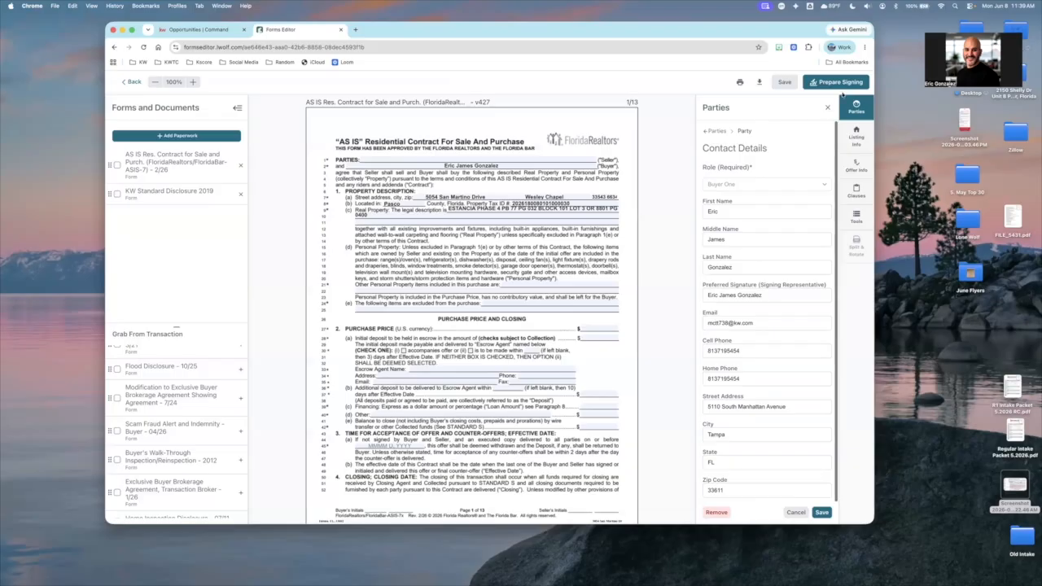
{"action": "left_click", "coordinate": [827, 106]}
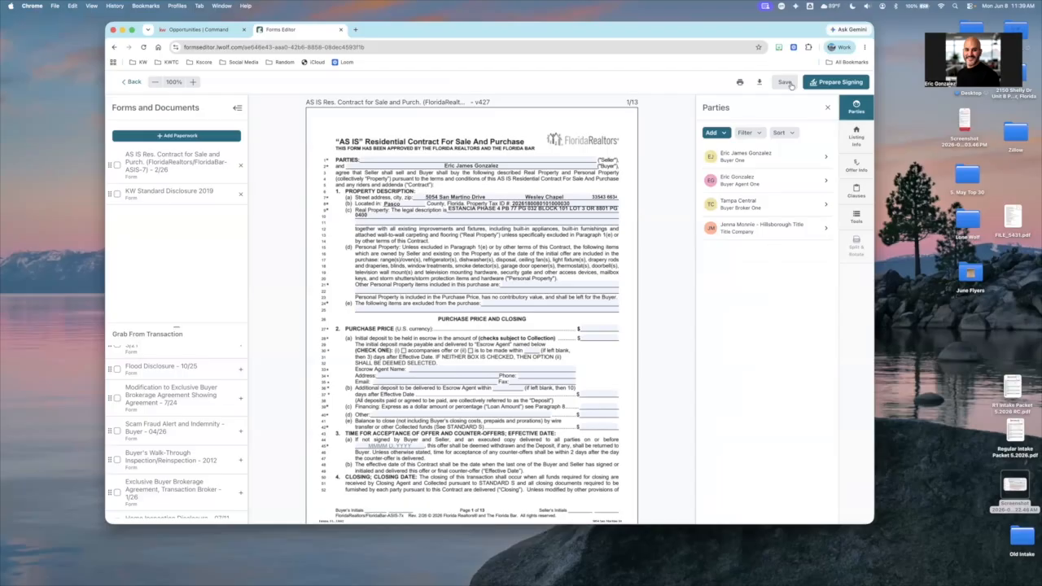
{"action": "left_click", "coordinate": [856, 140]}
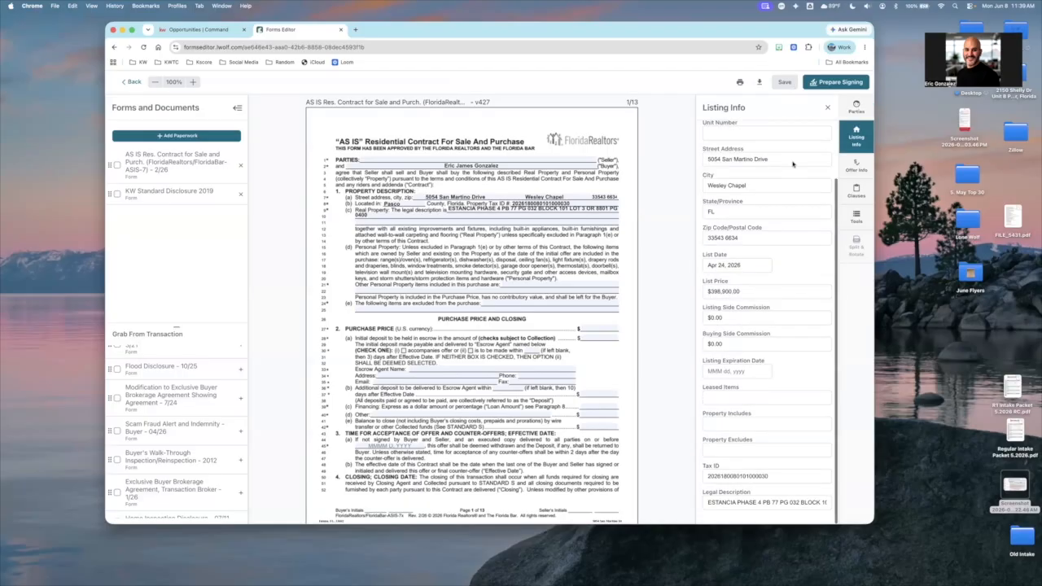
Enter a purchase price of $389,000.00 in the contract's offer information and save the forms
{"action": "left_click", "coordinate": [848, 167]}
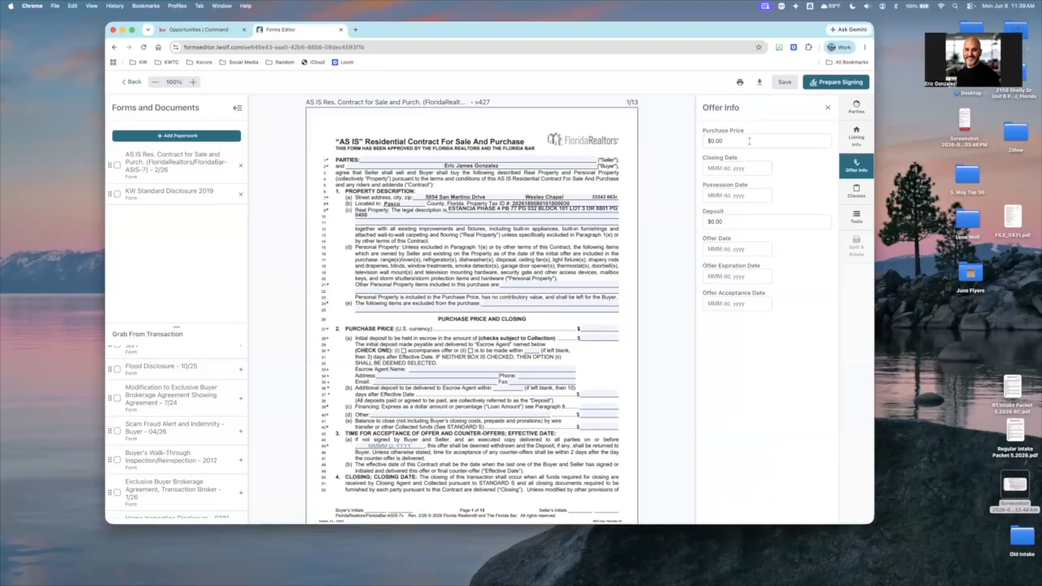
{"action": "left_click", "coordinate": [749, 141]}
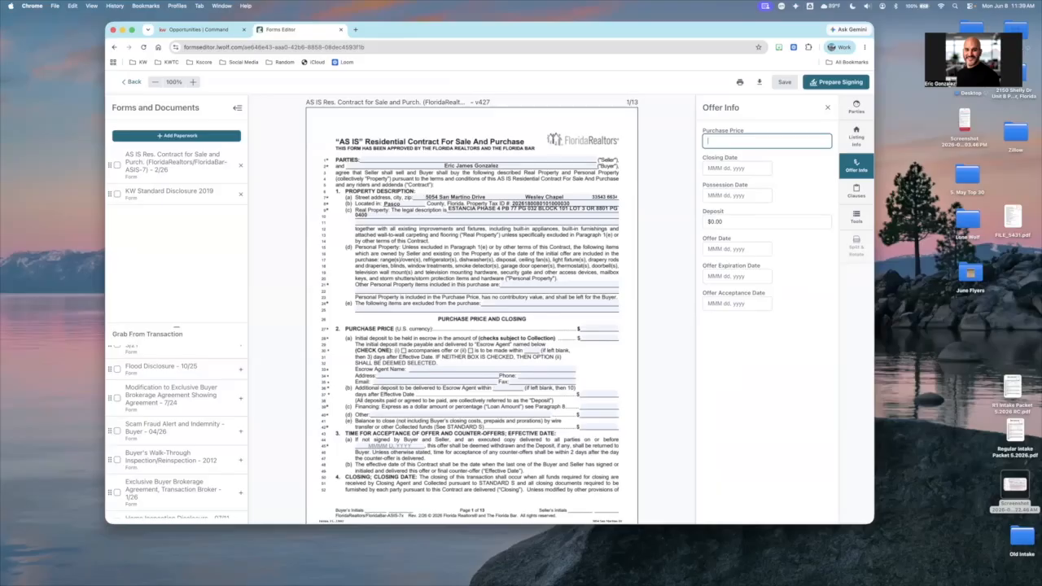
{"action": "type", "text": "389000"}
{"action": "left_click", "coordinate": [791, 125]}
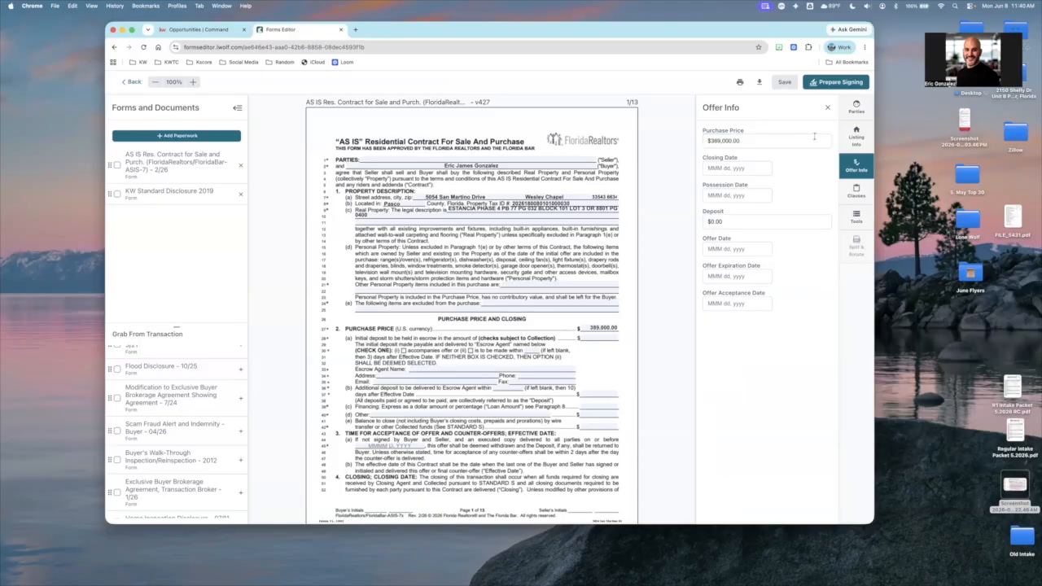
{"action": "left_click", "coordinate": [784, 82]}
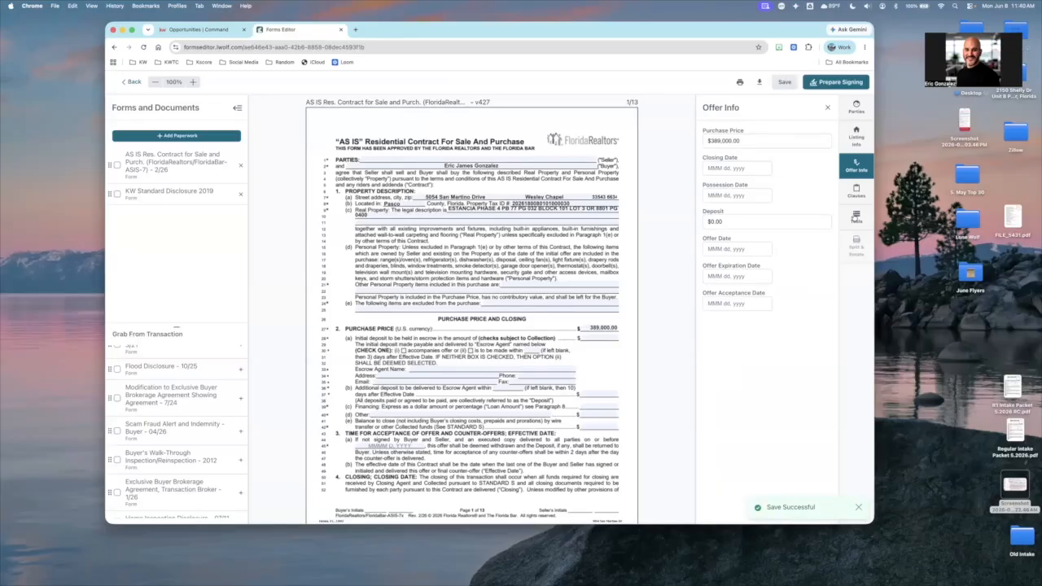
View the clause manager, close it and locate the Additional Terms section on page 12 of the AS IS contract
{"action": "left_click", "coordinate": [853, 218]}
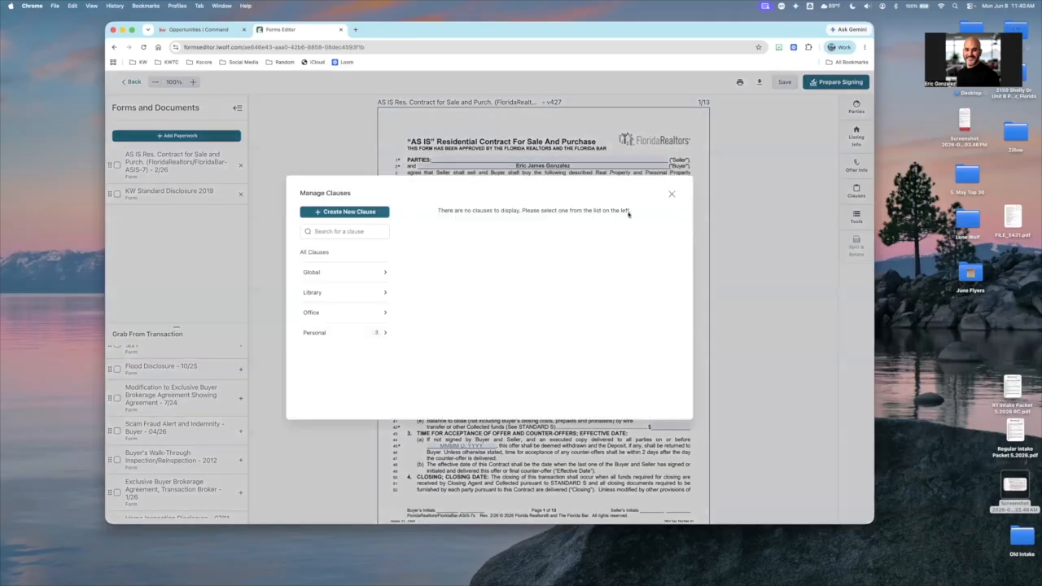
{"action": "key", "text": "Escape"}
{"action": "scroll", "coordinate": [629, 213], "scroll_direction": "down", "scroll_amount": 2}
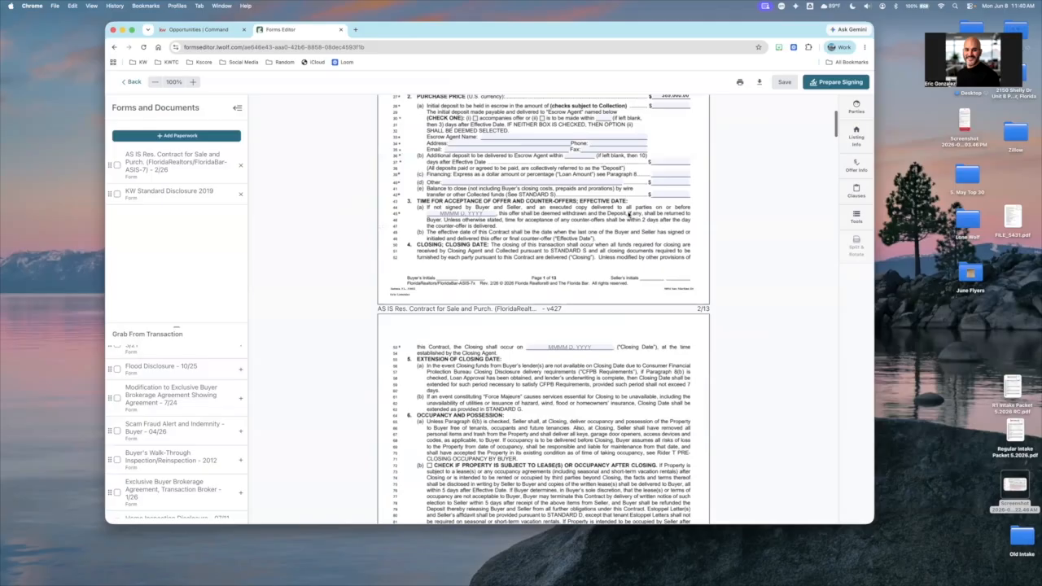
{"action": "scroll", "coordinate": [628, 214], "scroll_direction": "down", "scroll_amount": 15}
{"action": "scroll", "coordinate": [628, 213], "scroll_direction": "down", "scroll_amount": 5}
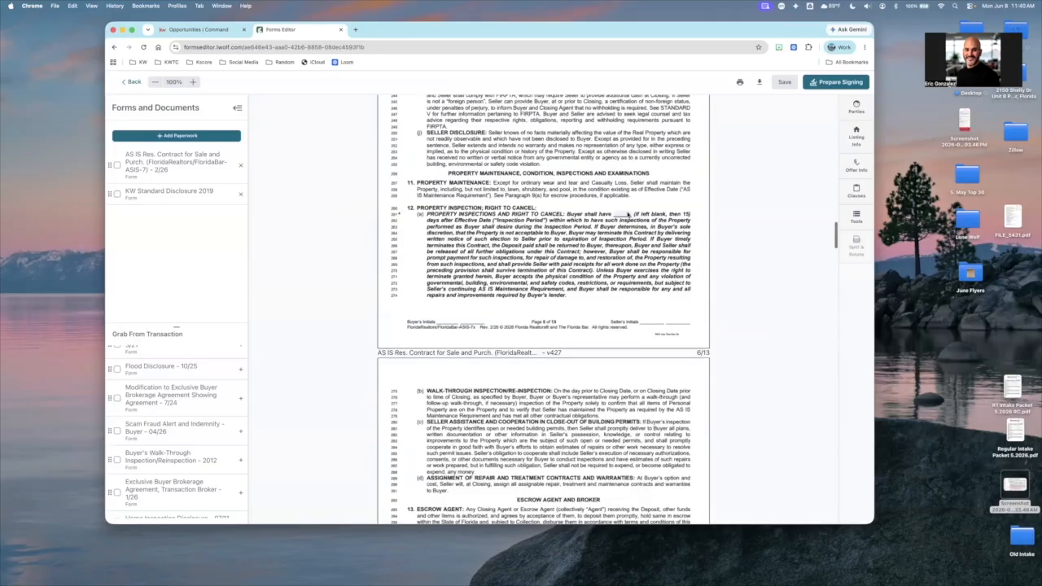
{"action": "scroll", "coordinate": [628, 214], "scroll_direction": "down", "scroll_amount": 15}
{"action": "scroll", "coordinate": [628, 213], "scroll_direction": "down", "scroll_amount": 15}
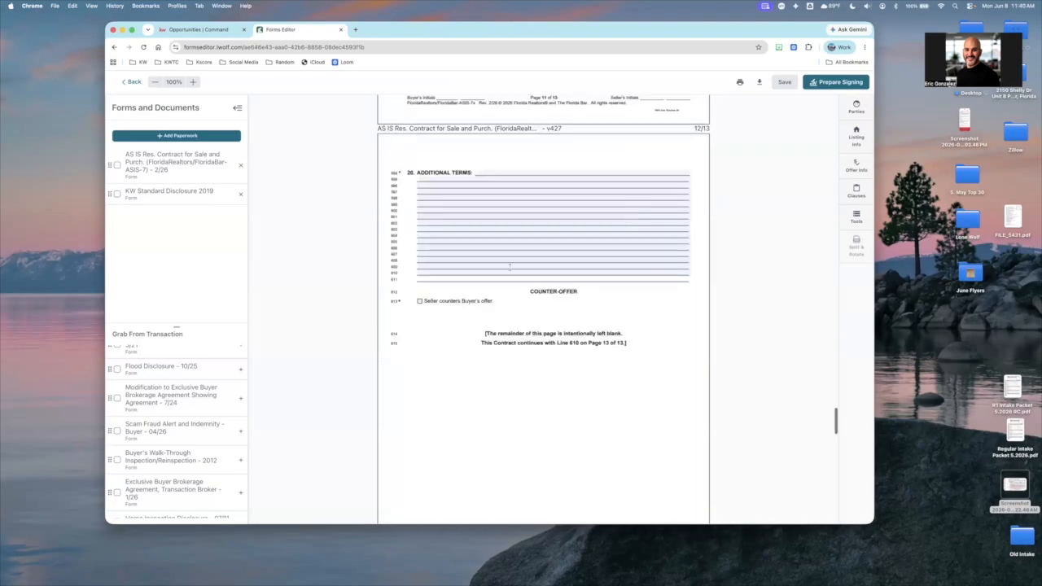
{"action": "scroll", "coordinate": [510, 266], "scroll_direction": "up", "scroll_amount": 5}
{"action": "scroll", "coordinate": [475, 229], "scroll_direction": "down", "scroll_amount": 5}
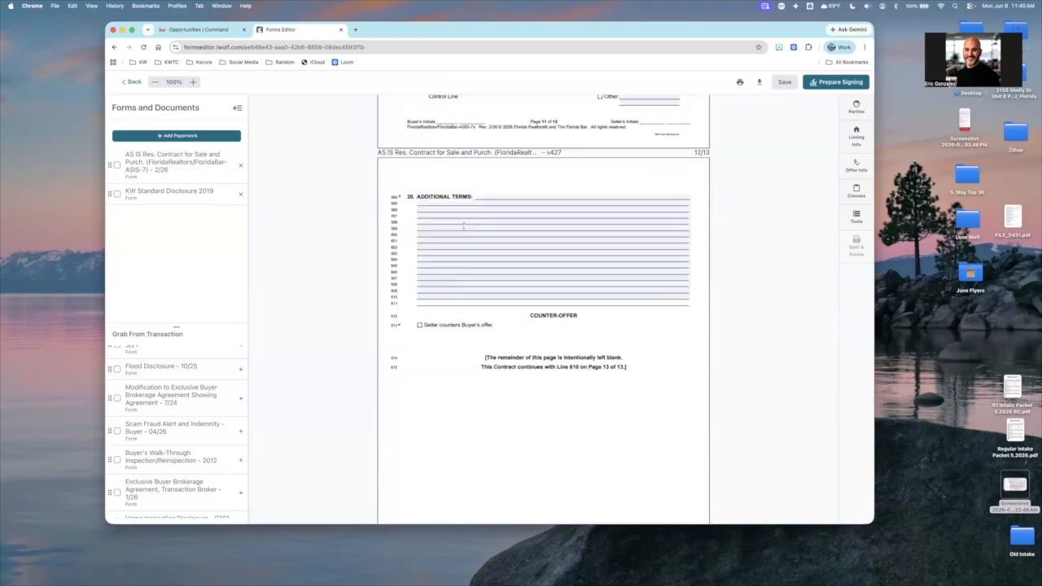
Add the personal clause Buyer Broker Compensate to the Additional Terms field of the AS IS contract
{"action": "left_click", "coordinate": [474, 197]}
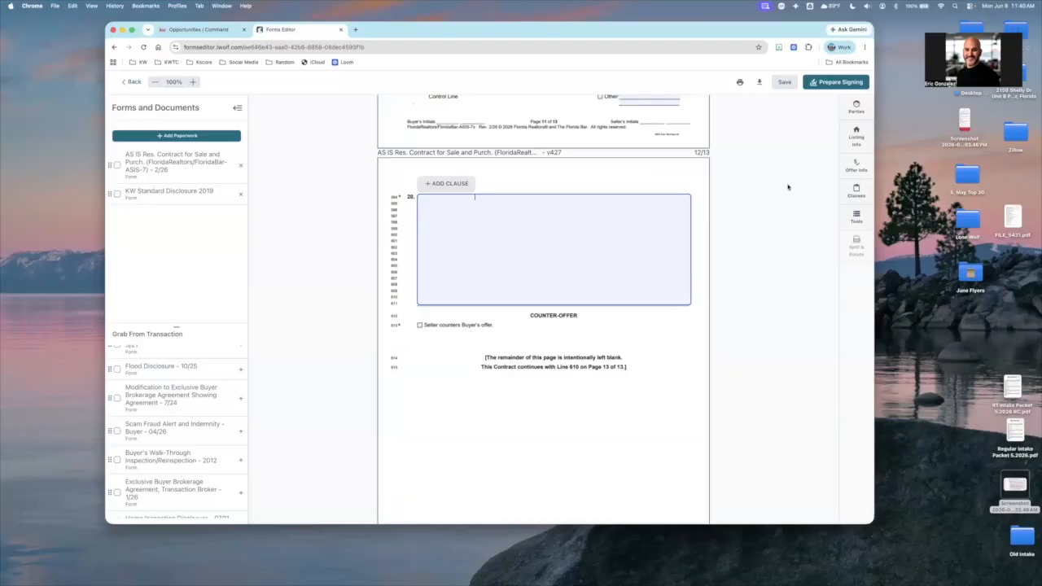
{"action": "left_click", "coordinate": [447, 184]}
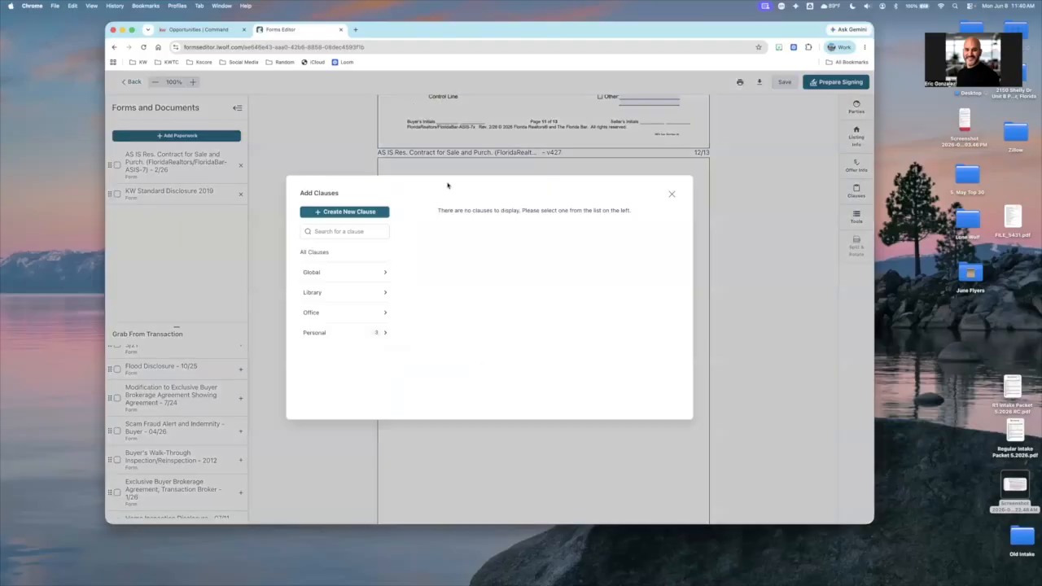
{"action": "left_click", "coordinate": [328, 335]}
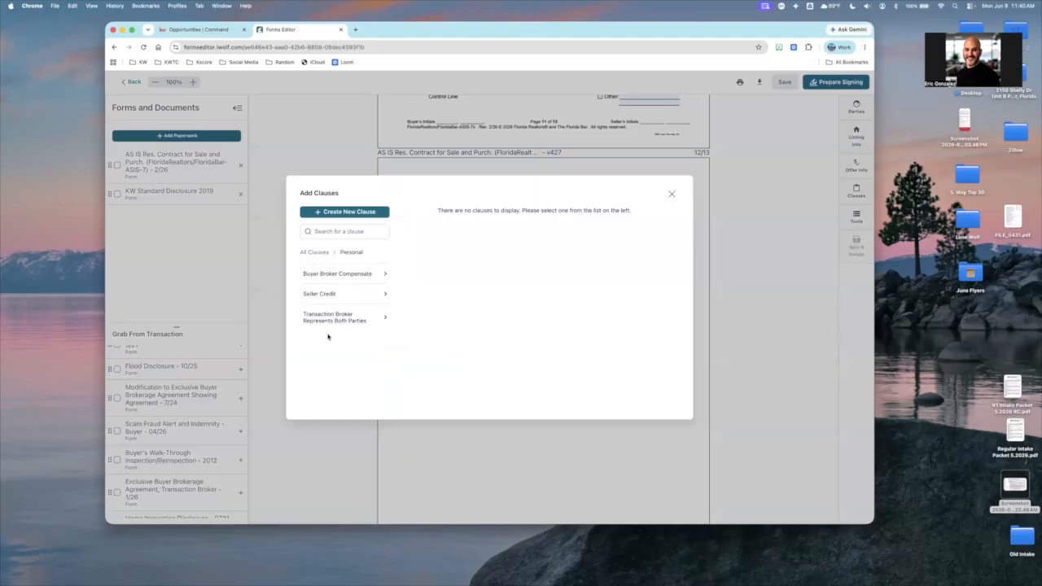
{"action": "left_click", "coordinate": [343, 277]}
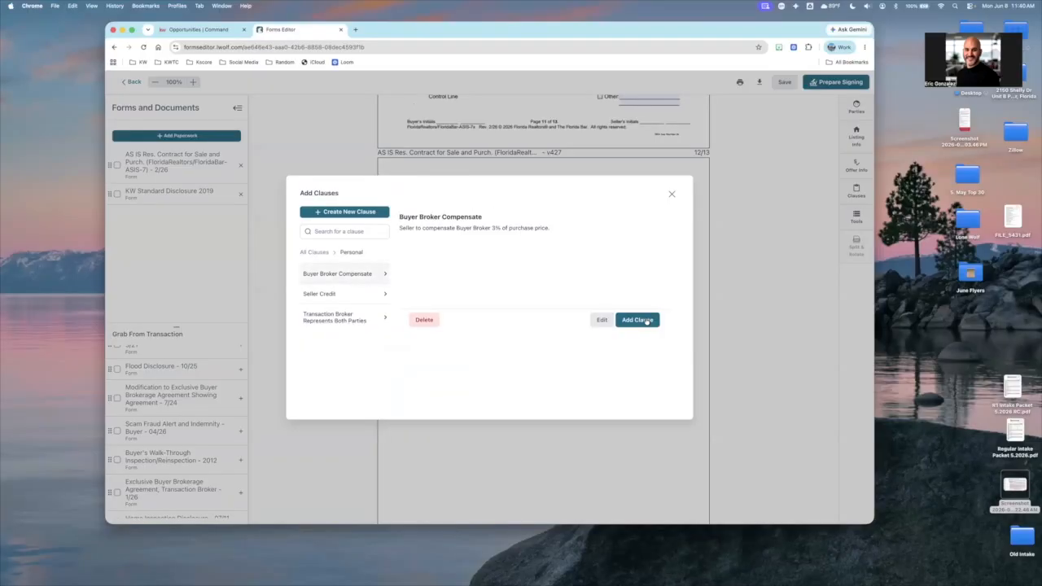
{"action": "left_click", "coordinate": [648, 321]}
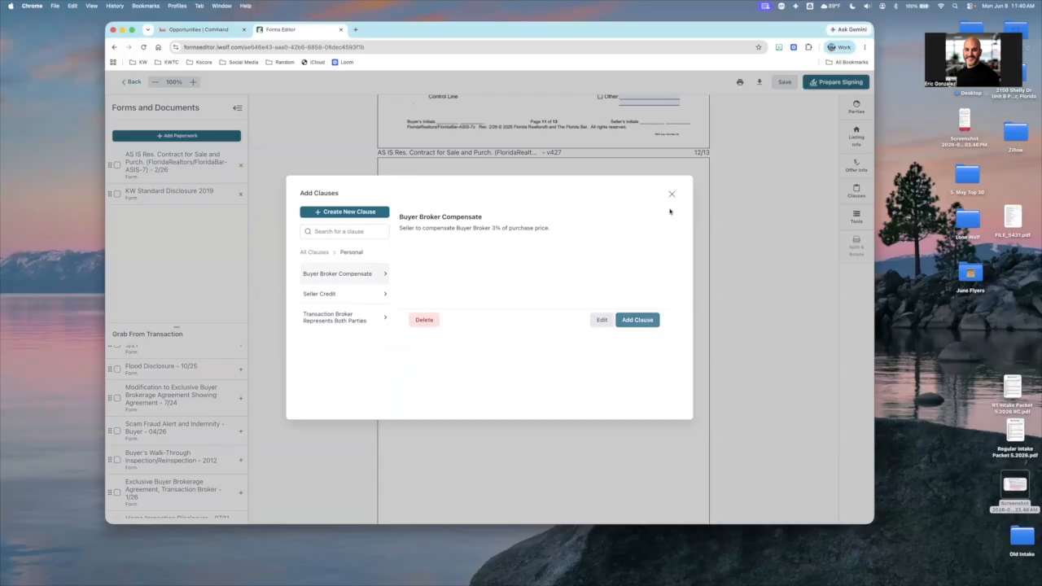
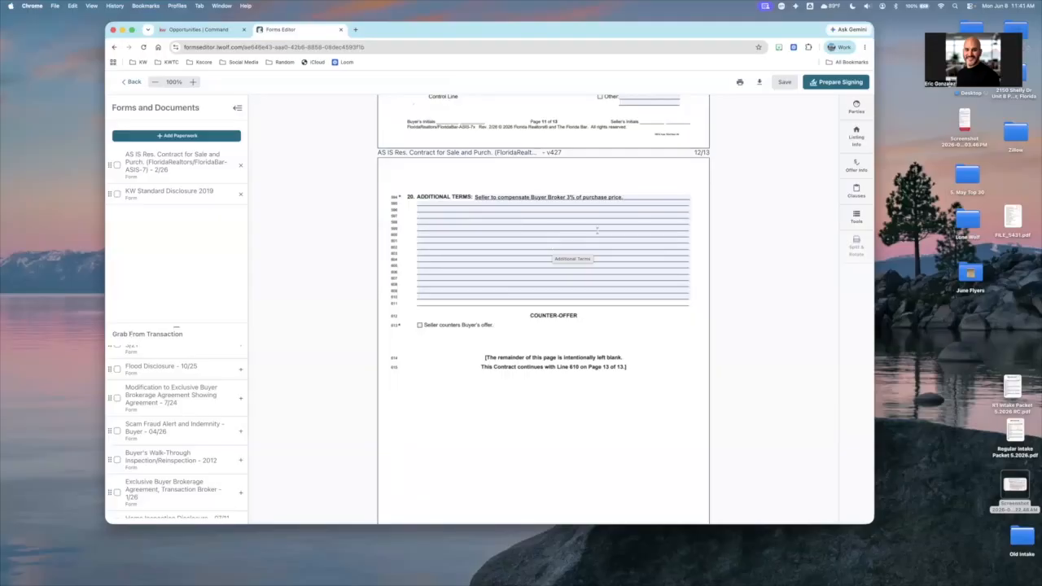
Review the personal clauses and the blank form for creating a clause, close the clause manager, and check the Additional Terms field's add-clause option
{"action": "left_click", "coordinate": [857, 192]}
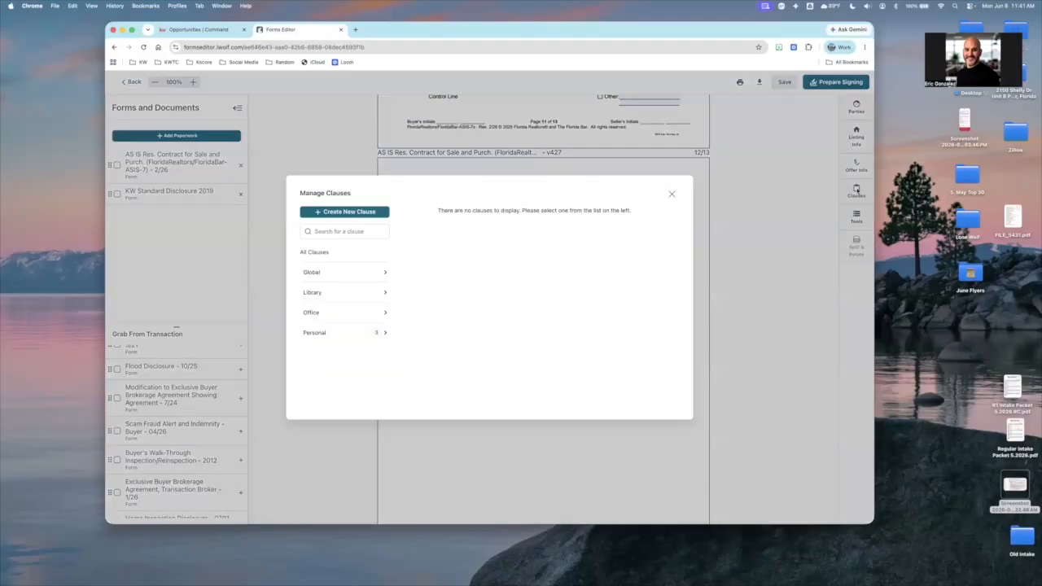
{"action": "left_click", "coordinate": [335, 332]}
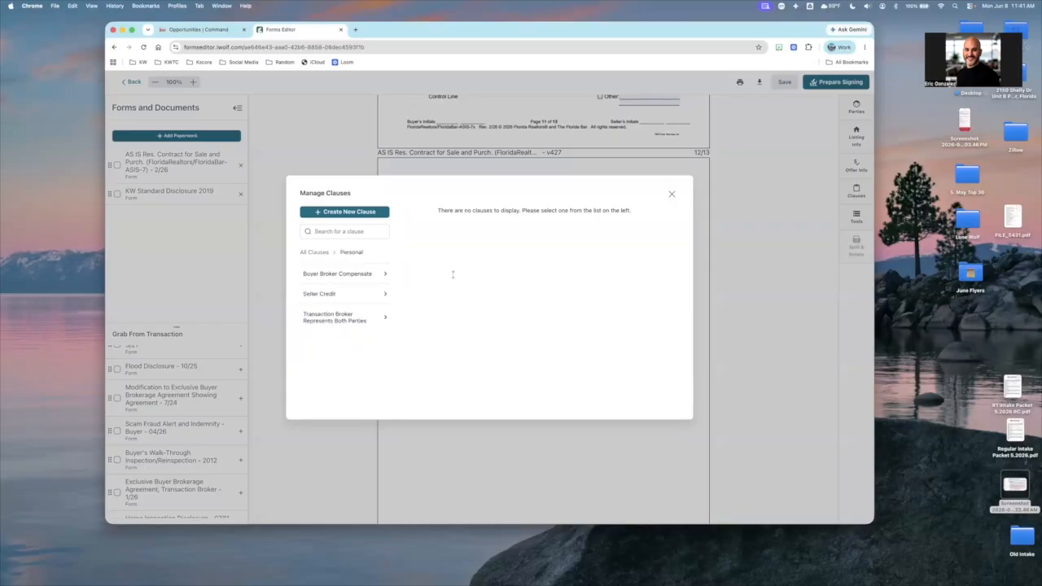
{"action": "left_click", "coordinate": [346, 211]}
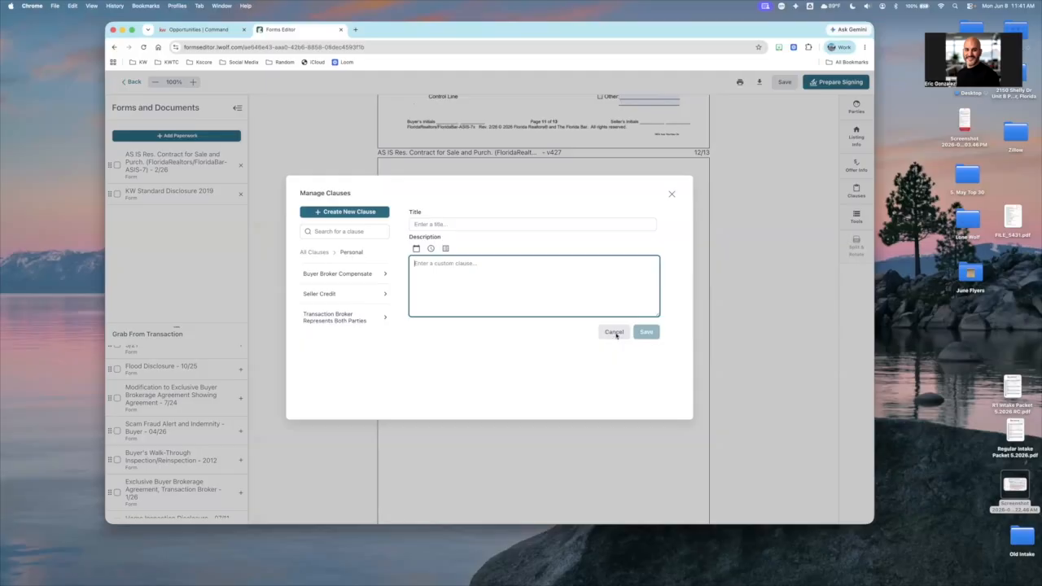
{"action": "left_click", "coordinate": [670, 194]}
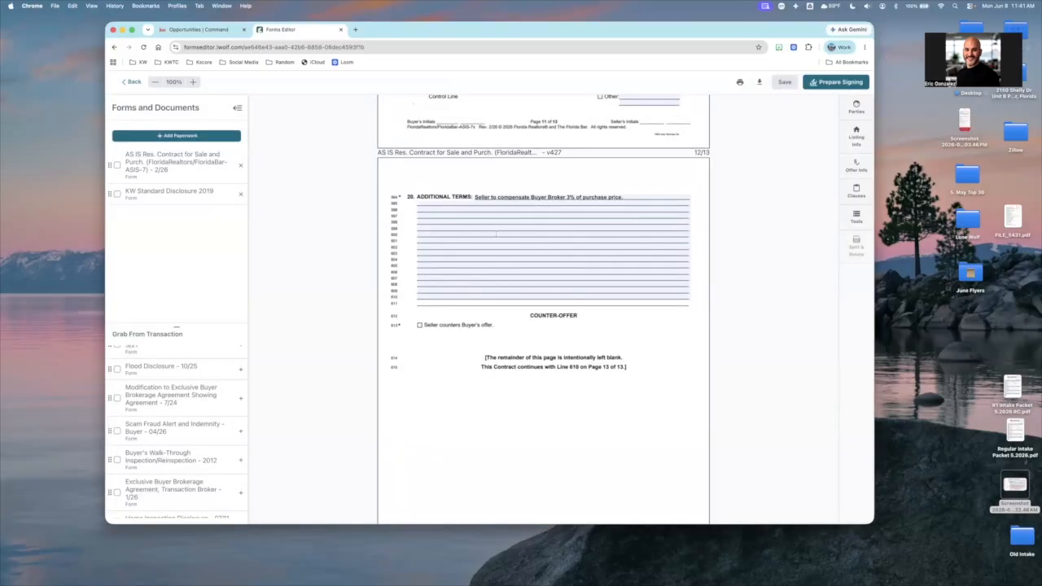
{"action": "left_click", "coordinate": [452, 192]}
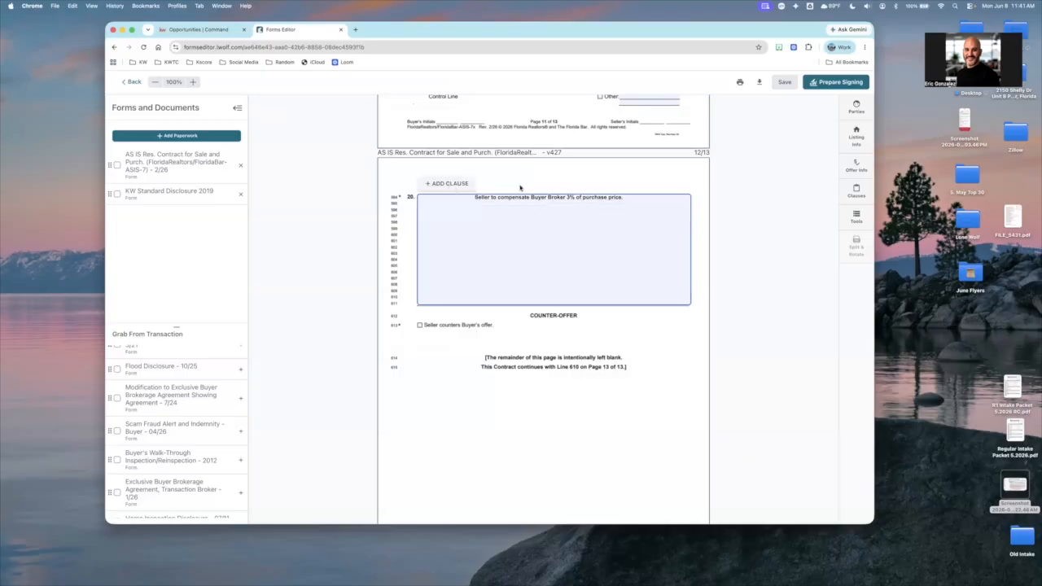
{"action": "left_click", "coordinate": [752, 206]}
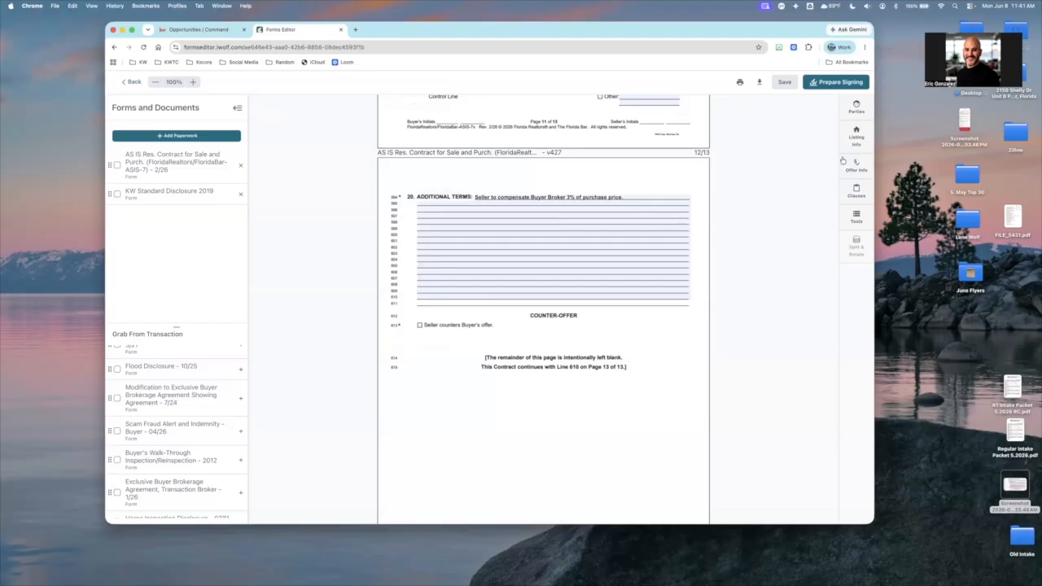
Try placing a text box markup above the Additional Terms field on page 12 and check its formatting options
{"action": "left_click", "coordinate": [857, 219]}
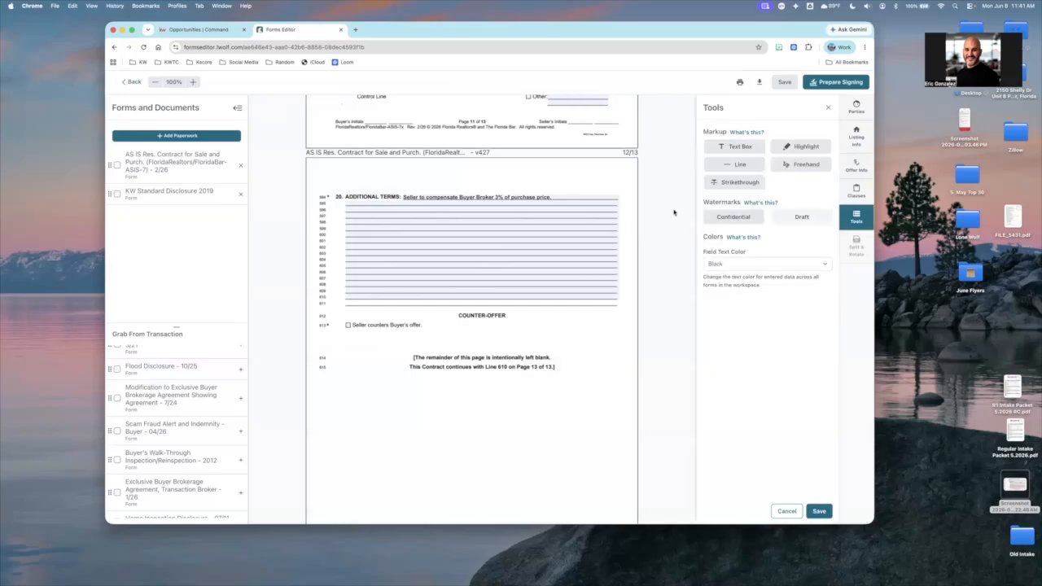
{"action": "scroll", "coordinate": [674, 212], "scroll_direction": "up", "scroll_amount": 2}
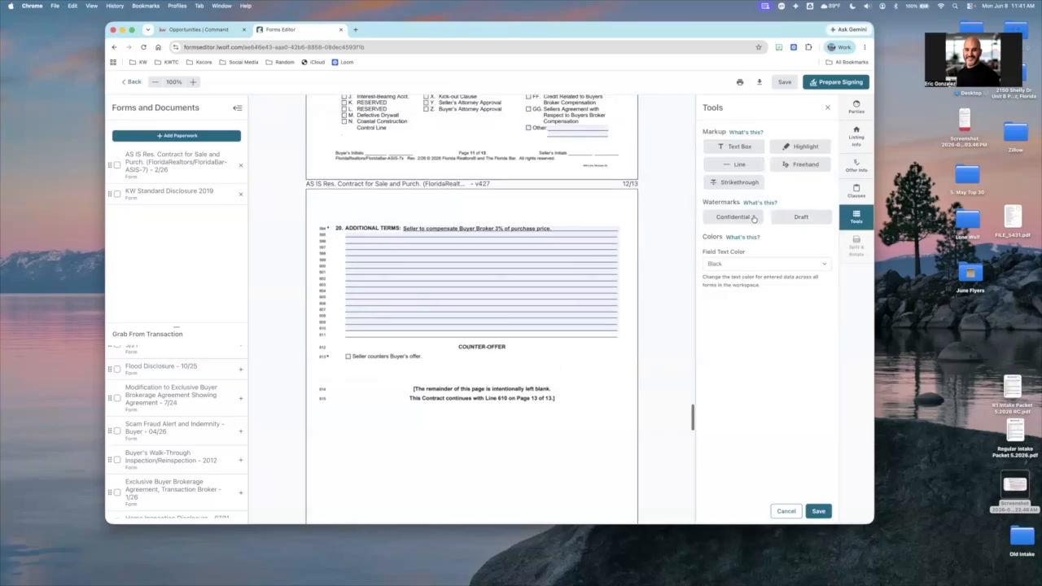
{"action": "left_click", "coordinate": [739, 148]}
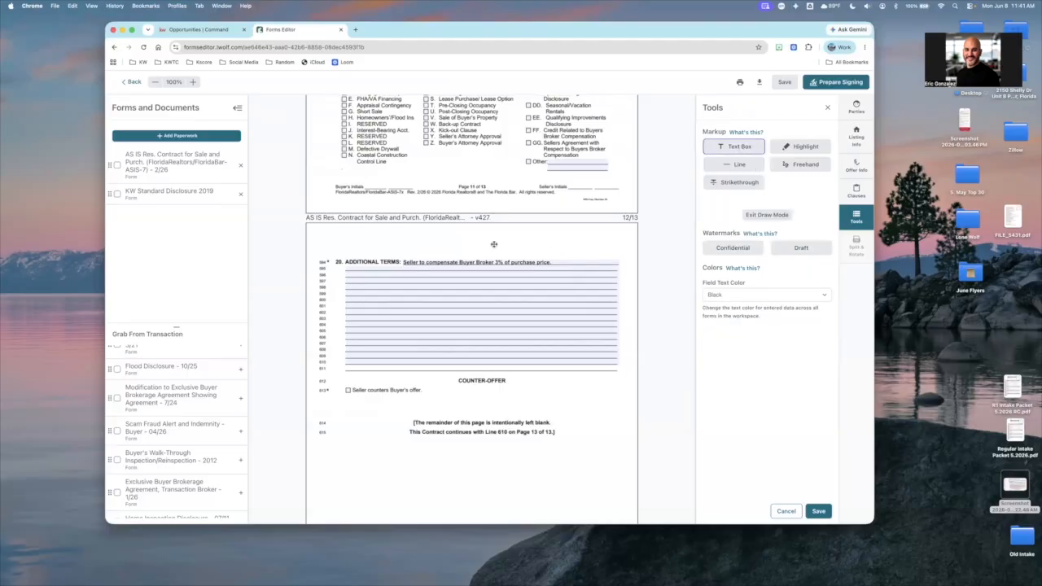
{"action": "left_click", "coordinate": [494, 244]}
{"action": "left_click_drag", "start_coordinate": [530, 245], "coordinate": [469, 245]}
{"action": "double_click", "coordinate": [520, 245]}
{"action": "left_click", "coordinate": [563, 249]}
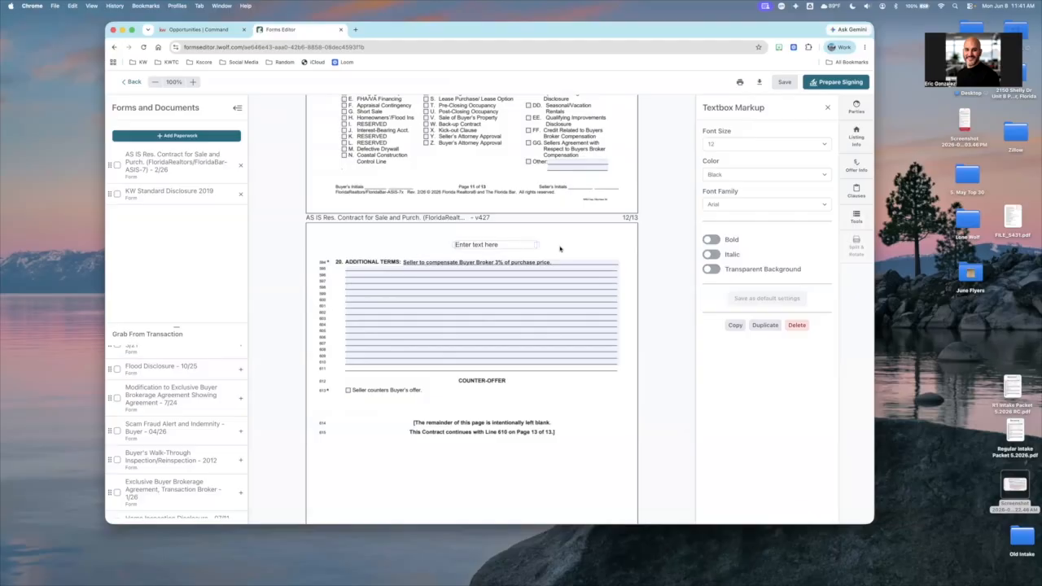
{"action": "double_click", "coordinate": [515, 244]}
{"action": "left_click", "coordinate": [757, 173]}
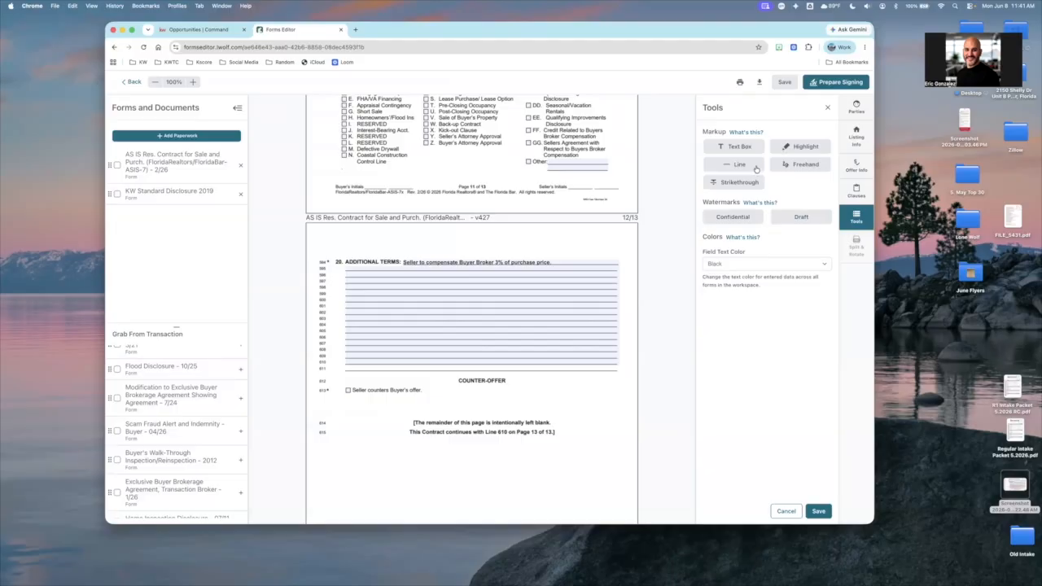
Try setting the field text color to Blue and test it with brief typing in the Additional Terms field
{"action": "left_click", "coordinate": [749, 271]}
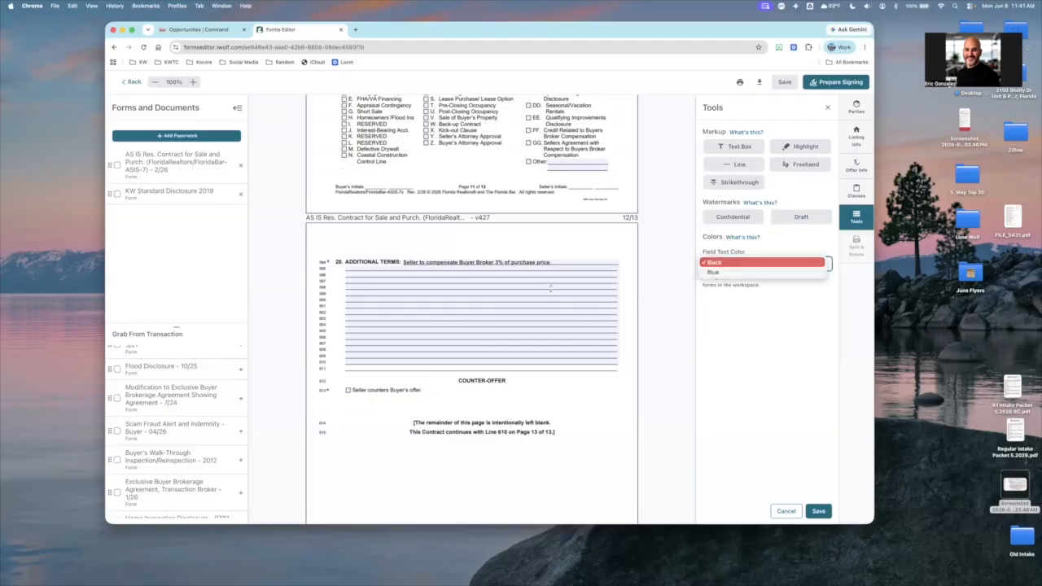
{"action": "key", "text": "Return"}
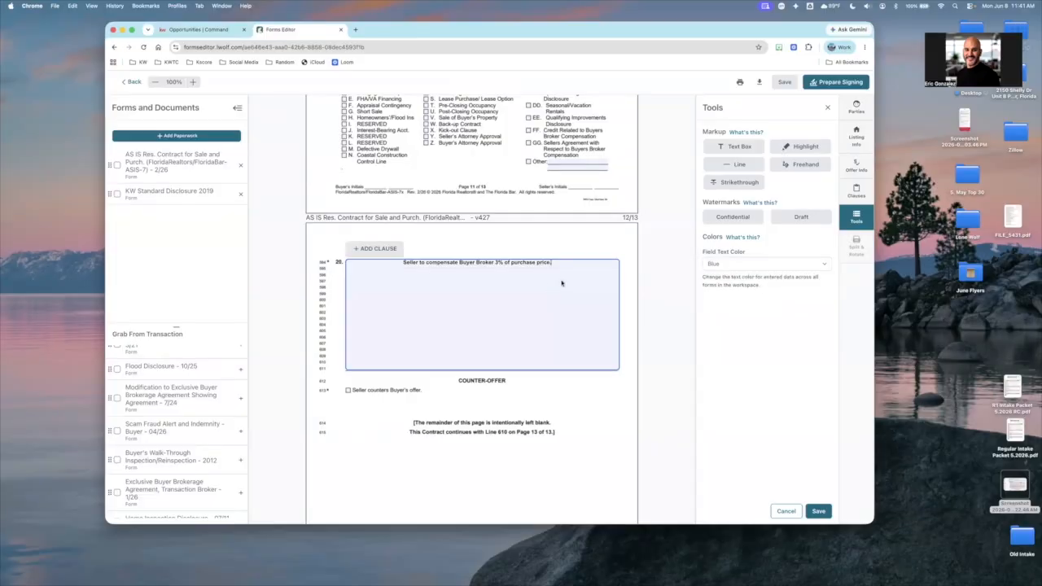
{"action": "left_click", "coordinate": [723, 269]}
{"action": "key", "text": "Down"}
{"action": "key", "text": "Return"}
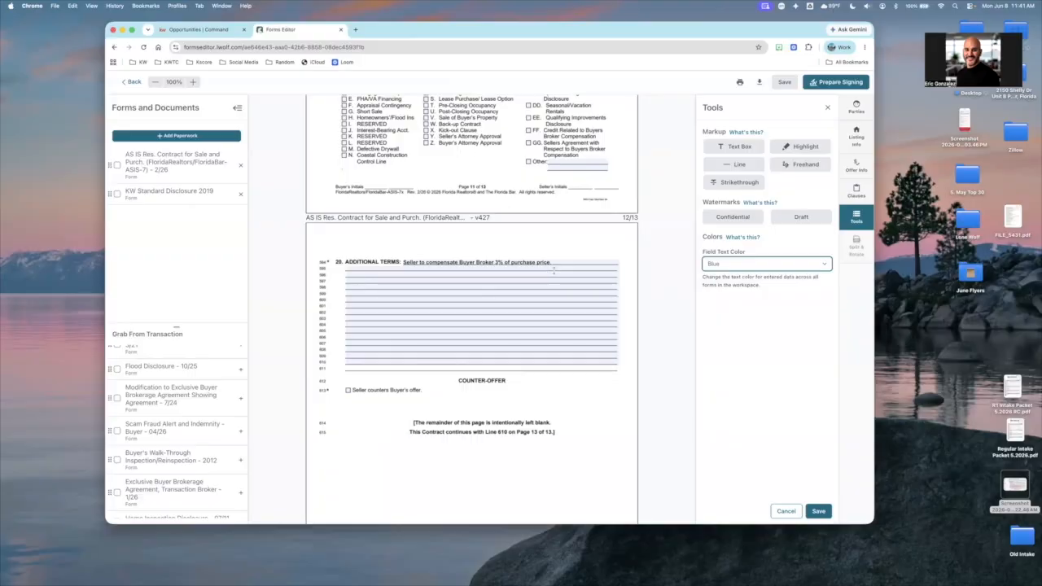
{"action": "left_click", "coordinate": [565, 267]}
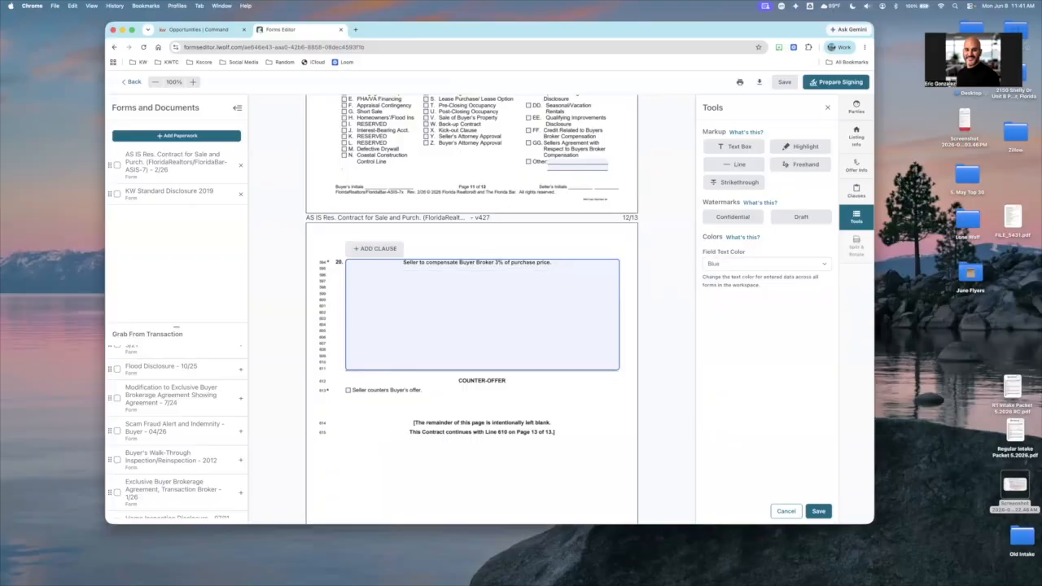
{"action": "type", "text": "dd"}
{"action": "key", "text": "BackSpace"}
{"action": "key", "text": "BackSpace"}
{"action": "key", "text": "BackSpace"}
{"action": "left_click", "coordinate": [640, 261]}
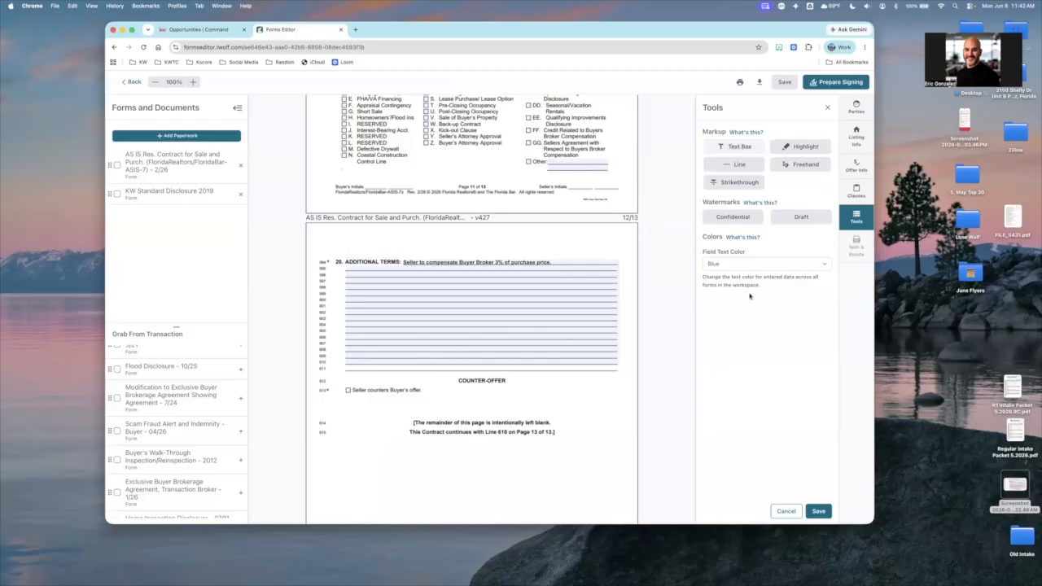
Place a text box reading "dfdds" above the Additional Terms field and make its text bold
{"action": "left_click", "coordinate": [553, 250]}
{"action": "type", "text": "dfdds"}
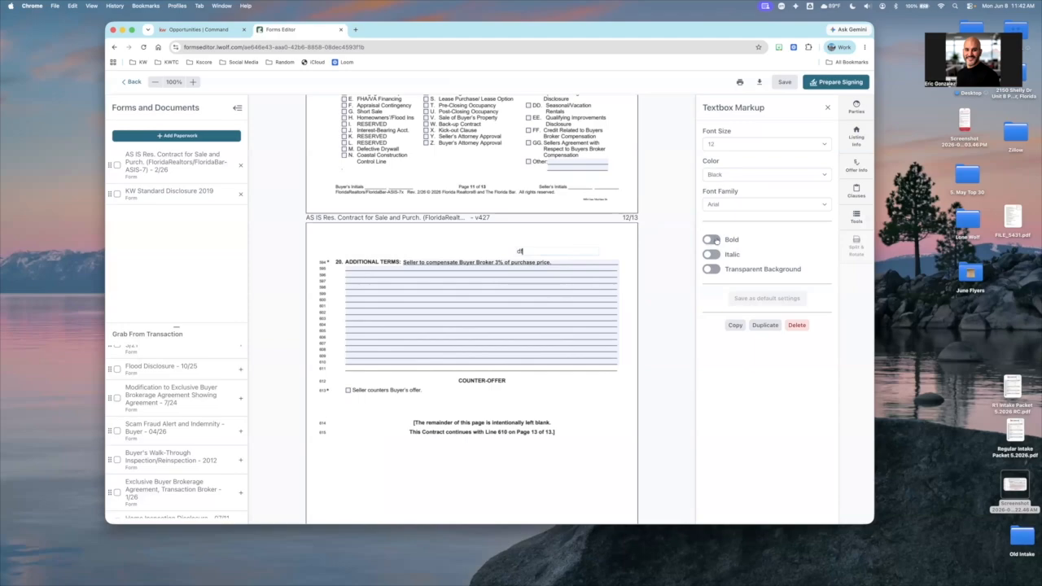
{"action": "left_click", "coordinate": [712, 239]}
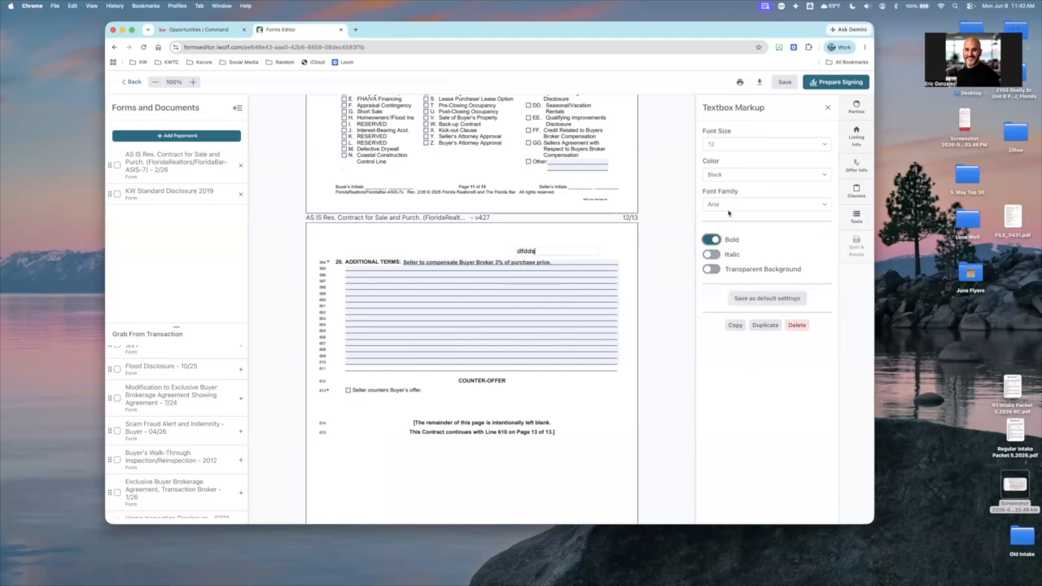
Try Red on the text box, change its color to Blue, and save the formatting as the default settings
{"action": "left_click", "coordinate": [725, 175]}
{"action": "left_click", "coordinate": [714, 221]}
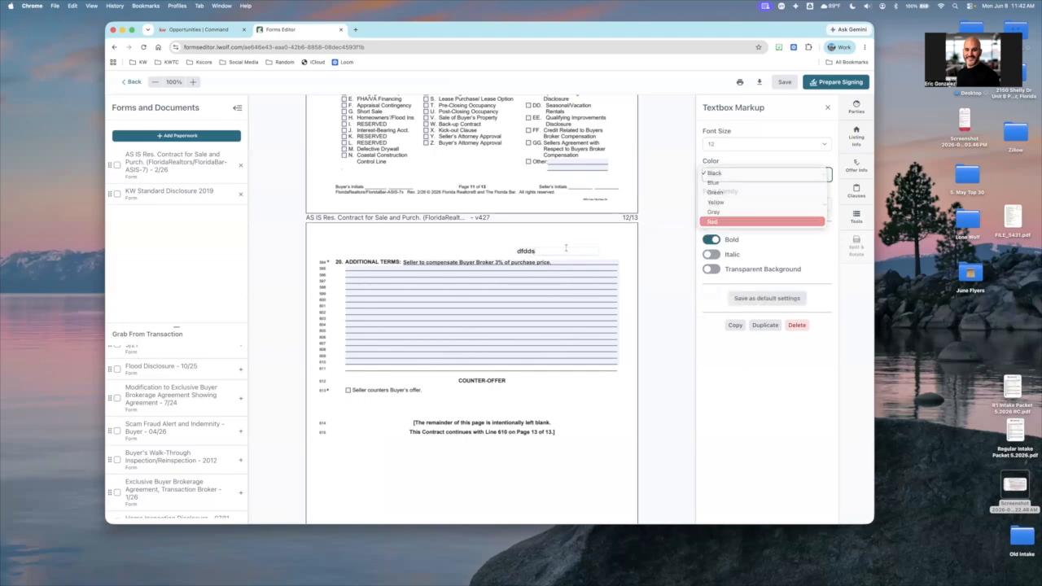
{"action": "left_click", "coordinate": [744, 204]}
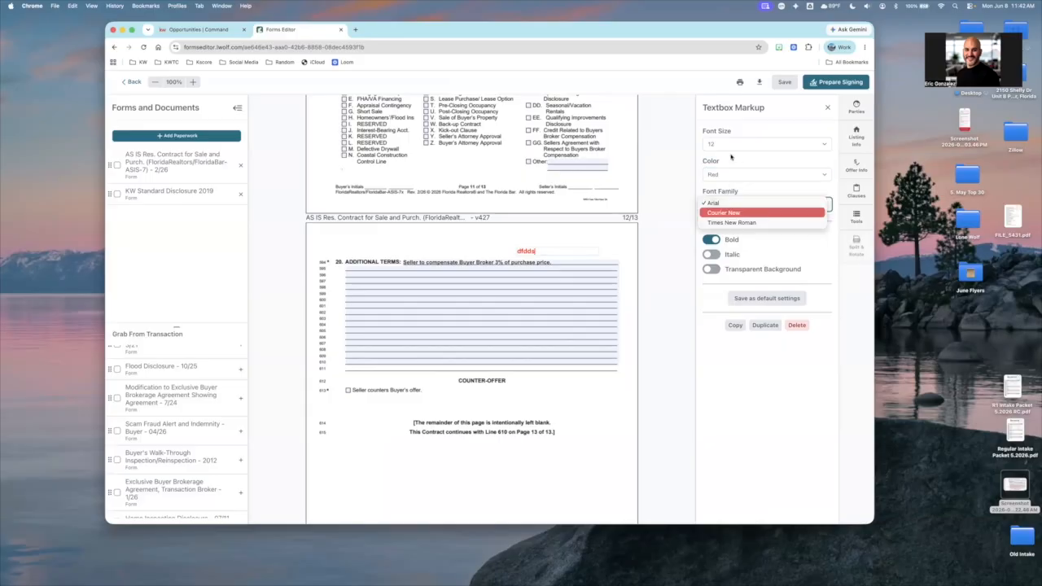
{"action": "left_click", "coordinate": [731, 173]}
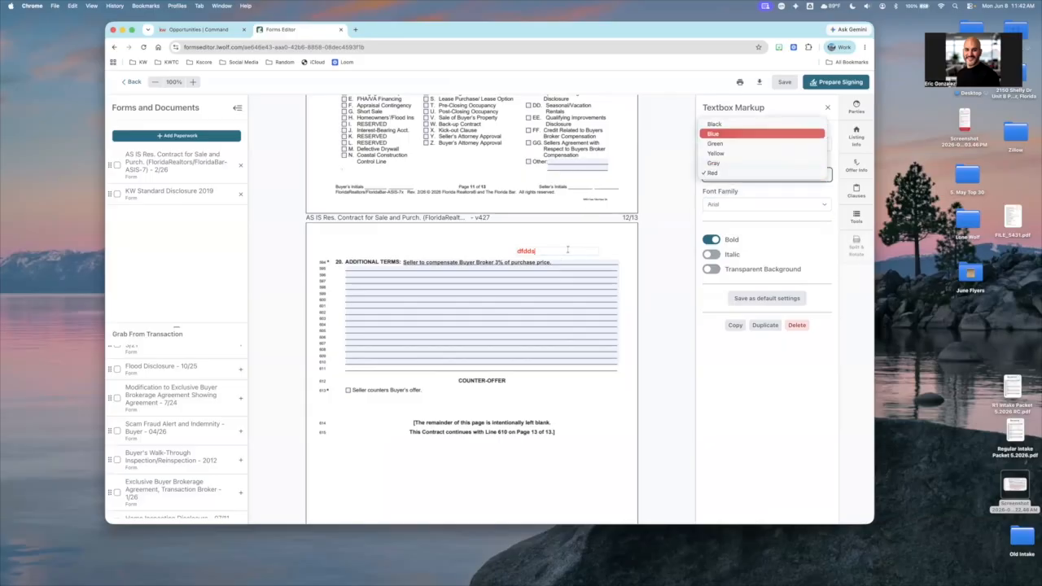
{"action": "key", "text": "Return"}
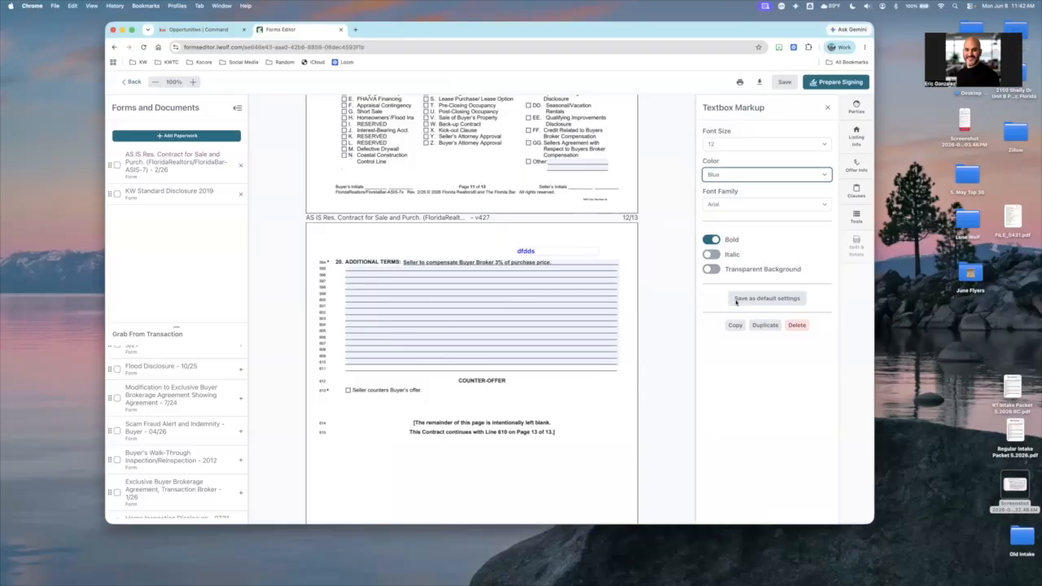
{"action": "left_click", "coordinate": [736, 299]}
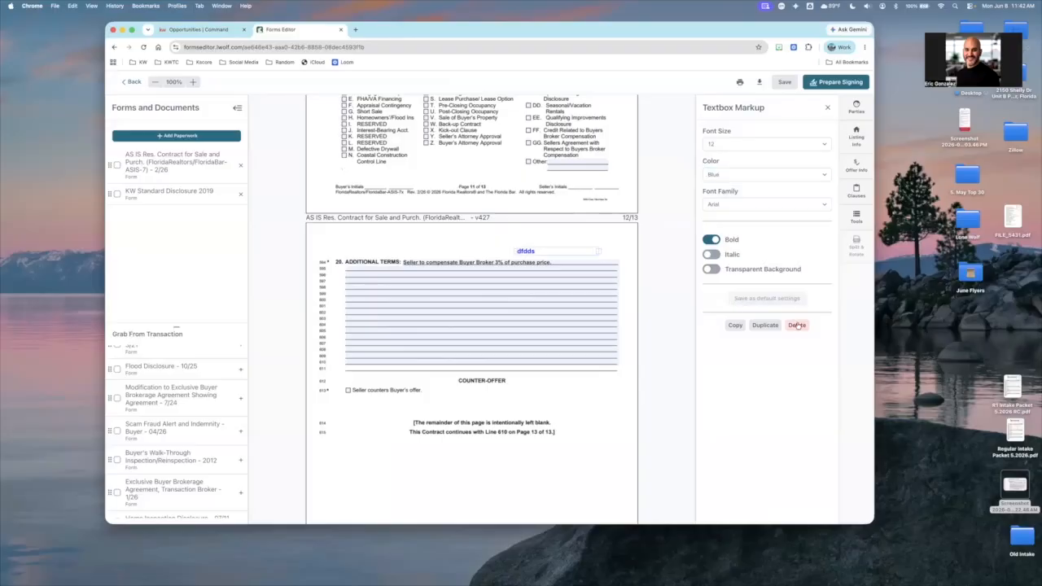
{"action": "left_click", "coordinate": [688, 273]}
Draw a freehand outline around the paragraphs above Addenda and Additional Terms on page 11, and delete it
{"action": "scroll", "coordinate": [667, 277], "scroll_direction": "up", "scroll_amount": 5}
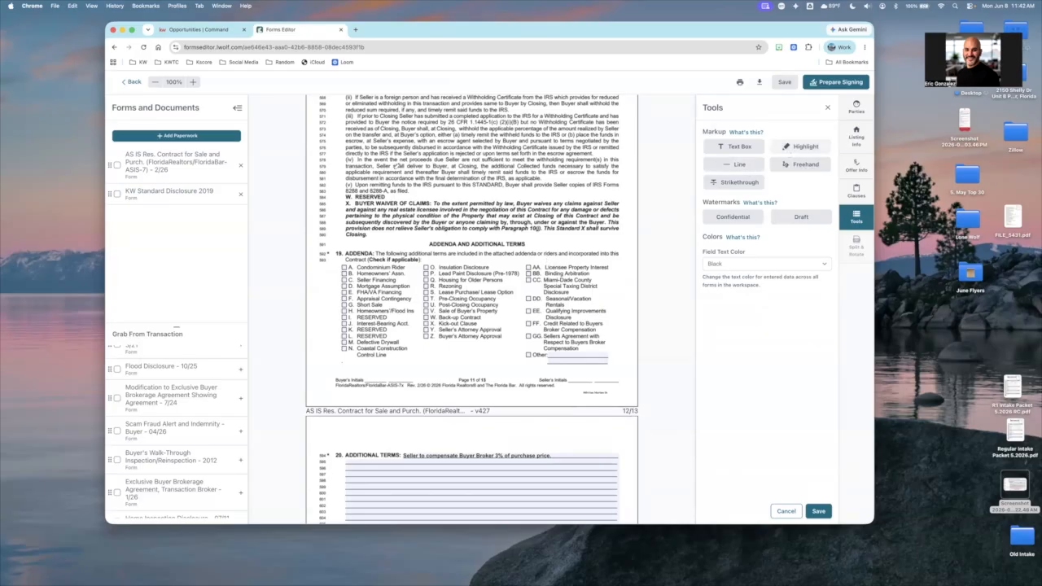
{"action": "left_click_drag", "start_coordinate": [379, 157], "coordinate": [429, 160]}
{"action": "left_click_drag", "start_coordinate": [372, 202], "coordinate": [521, 199]}
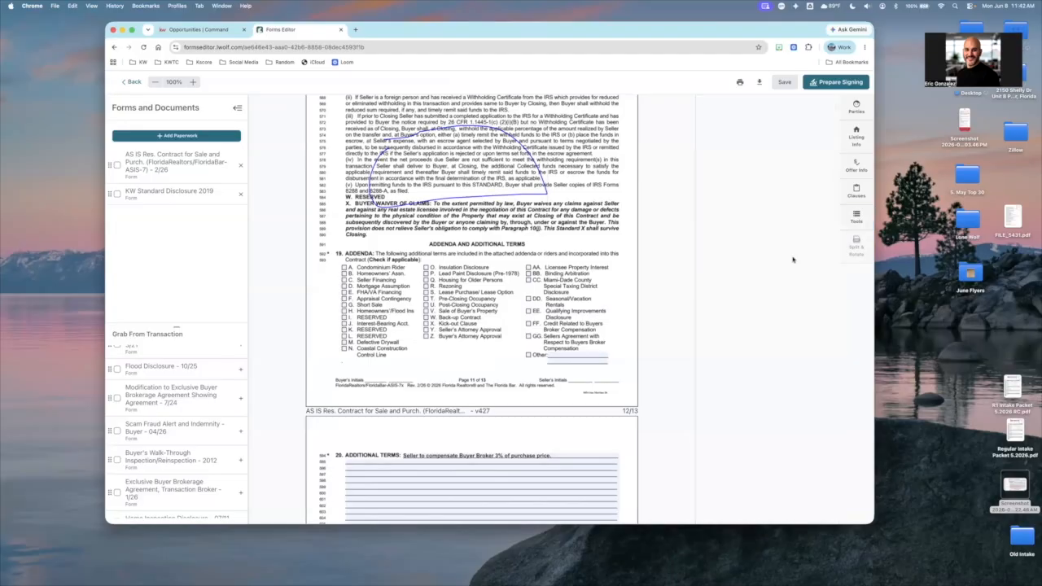
{"action": "key", "text": "Delete"}
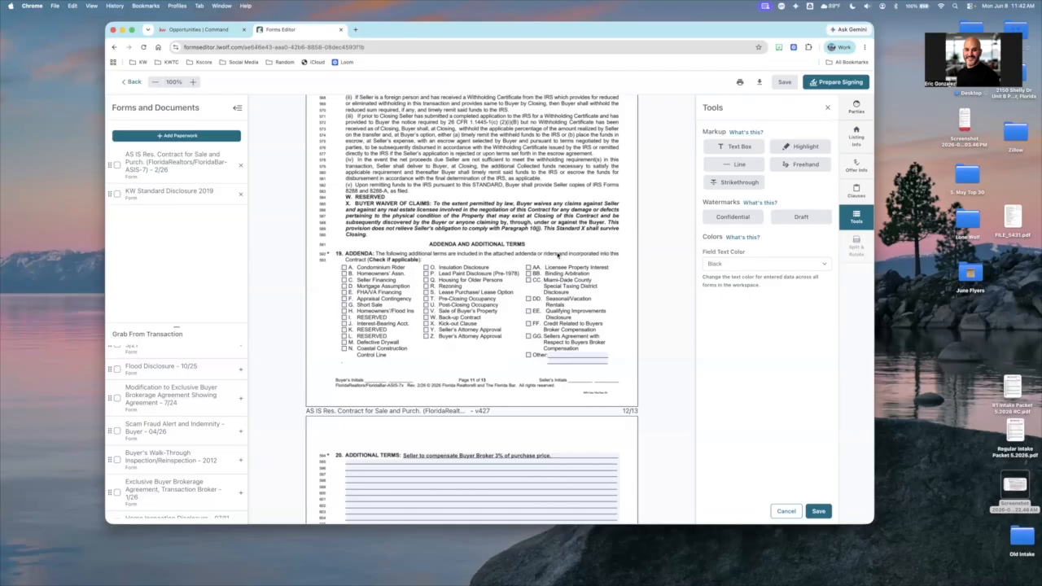
{"action": "left_click", "coordinate": [557, 255]}
Check what the Split & Rotate tool requires and look over the signature and broker sections on page 13
{"action": "scroll", "coordinate": [558, 255], "scroll_direction": "down", "scroll_amount": 5}
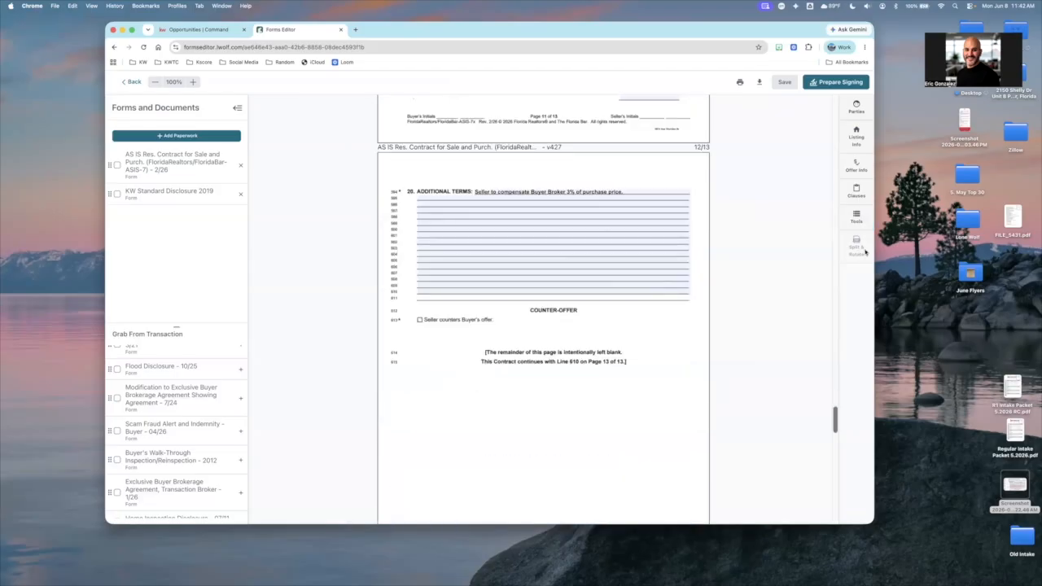
{"action": "scroll", "coordinate": [865, 252], "scroll_direction": "down", "scroll_amount": 10}
{"action": "scroll", "coordinate": [865, 252], "scroll_direction": "down", "scroll_amount": 2}
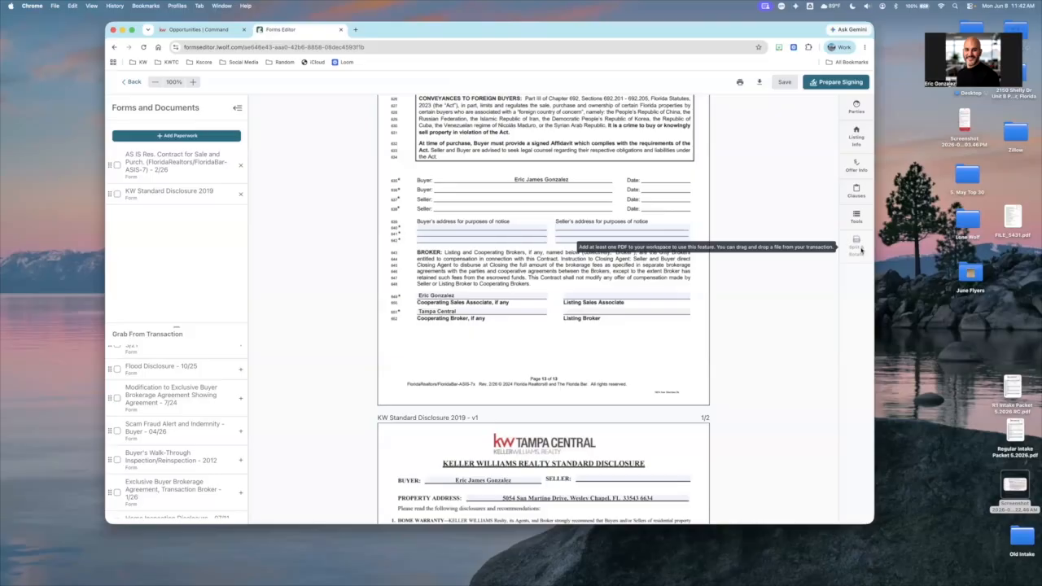
{"action": "scroll", "coordinate": [540, 224], "scroll_direction": "up", "scroll_amount": 1}
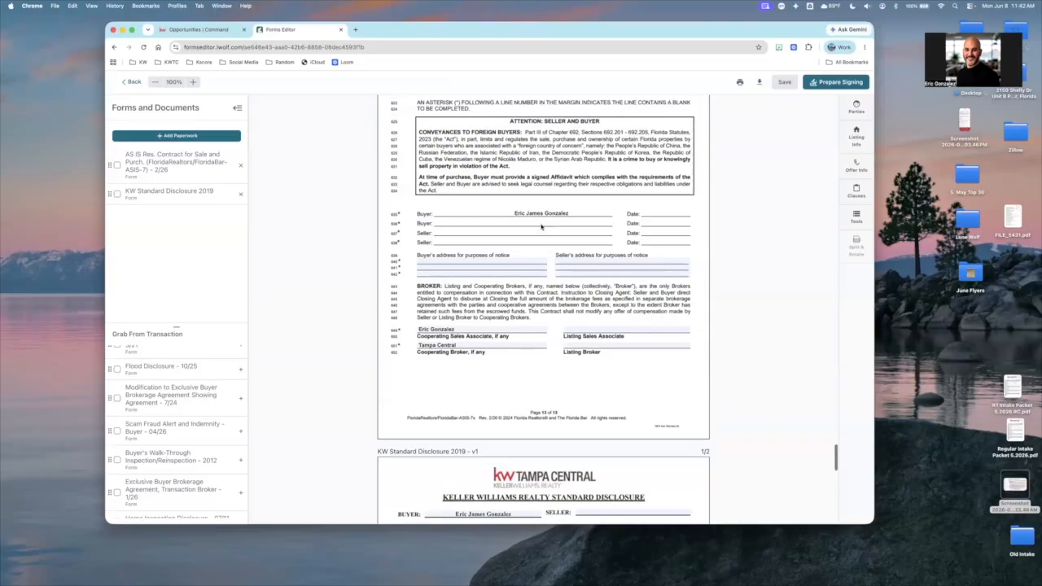
{"action": "scroll", "coordinate": [542, 226], "scroll_direction": "up", "scroll_amount": 5}
{"action": "scroll", "coordinate": [721, 193], "scroll_direction": "up", "scroll_amount": 2}
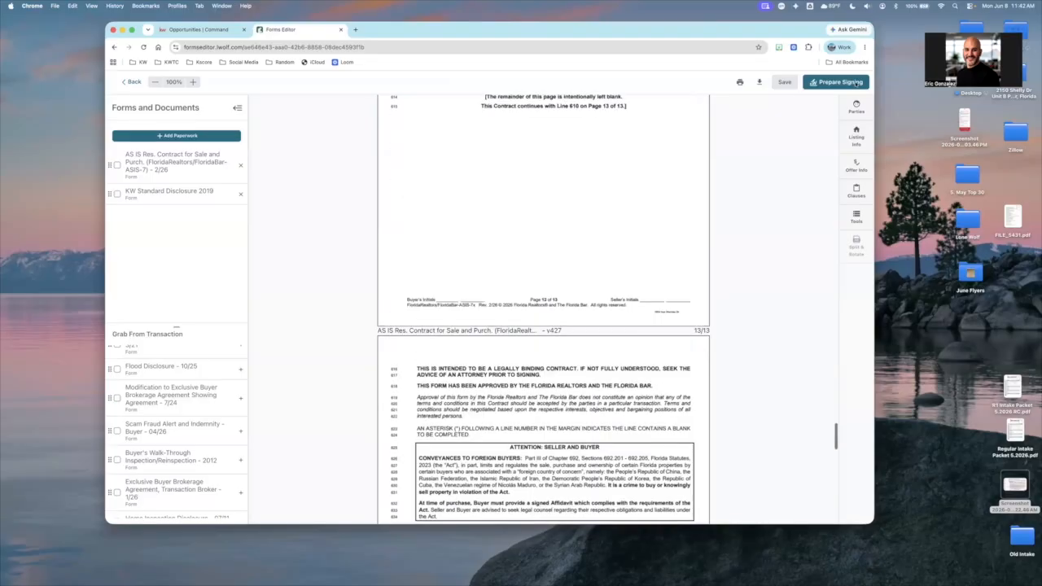
Start preparing an Authentisign signing for the AS IS contract and set its return folder to Under Contract
{"action": "left_click", "coordinate": [856, 84]}
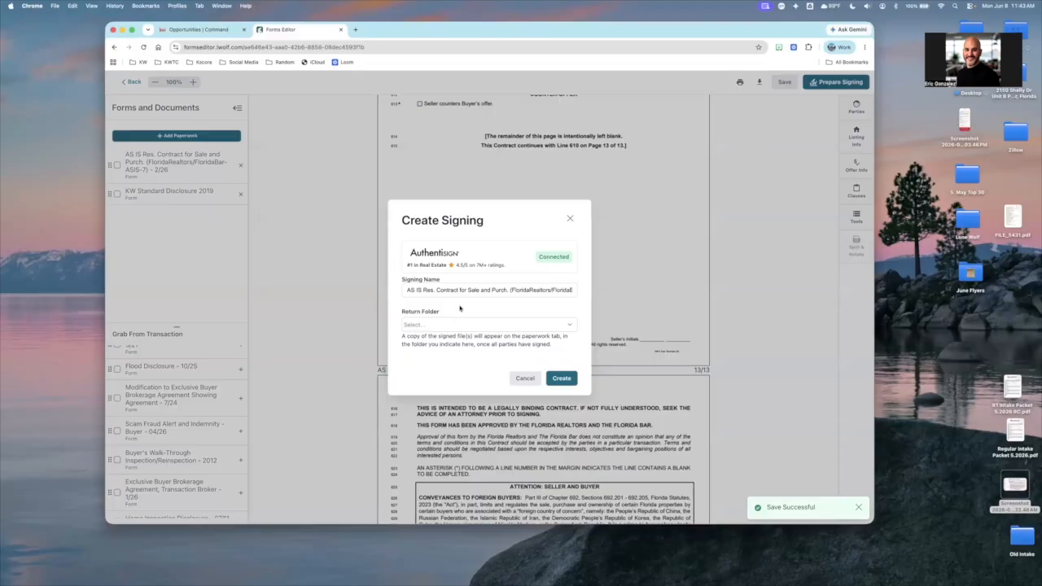
{"action": "left_click", "coordinate": [433, 325]}
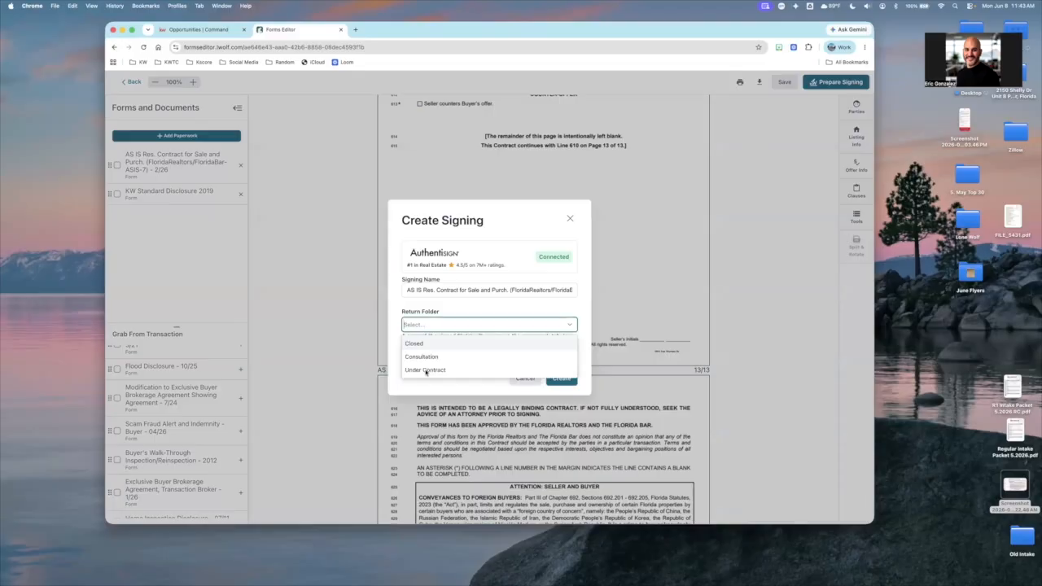
{"action": "left_click", "coordinate": [530, 368]}
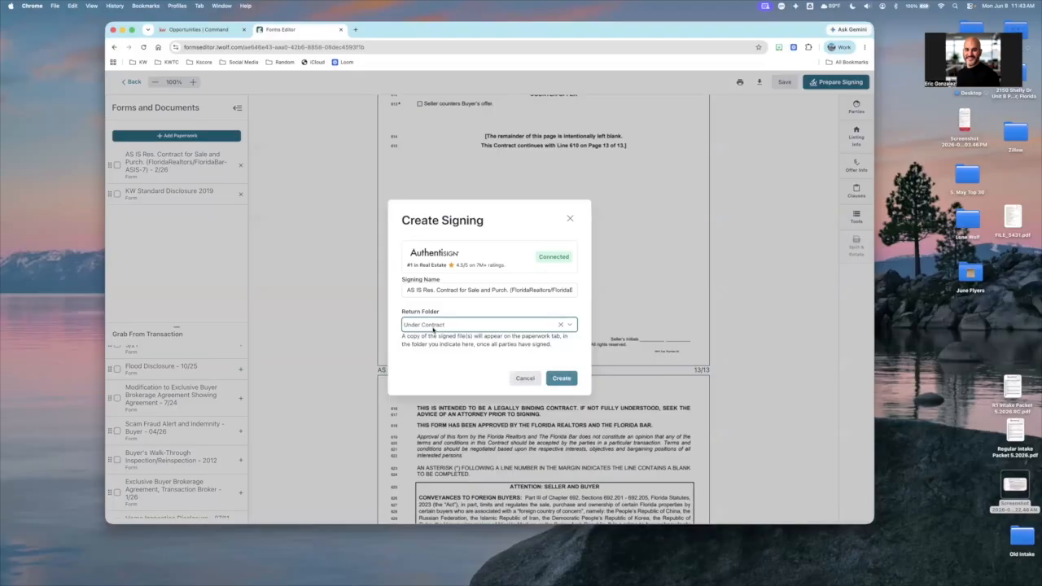
{"action": "left_click", "coordinate": [435, 326]}
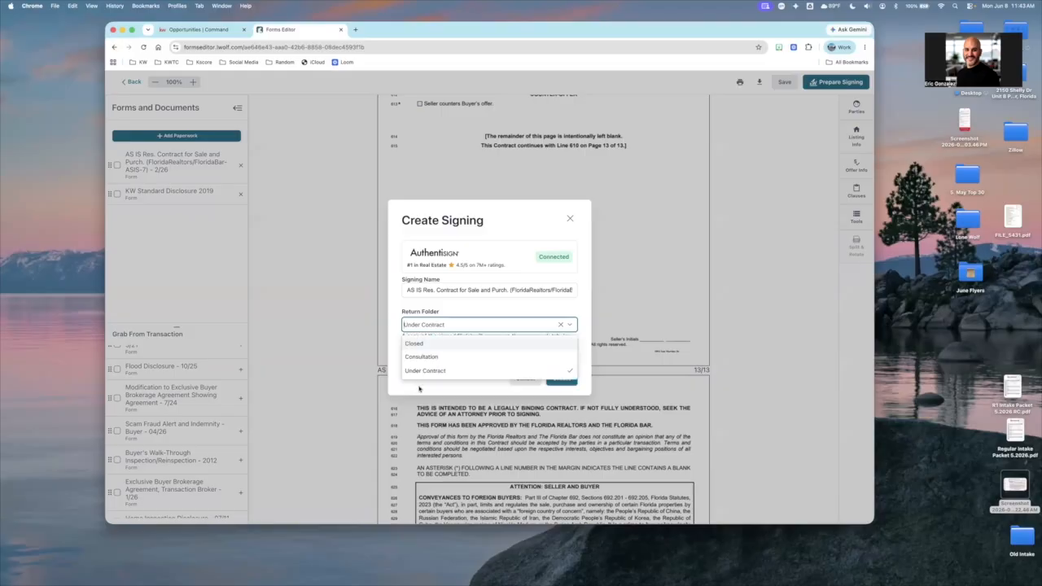
{"action": "left_click", "coordinate": [421, 336]}
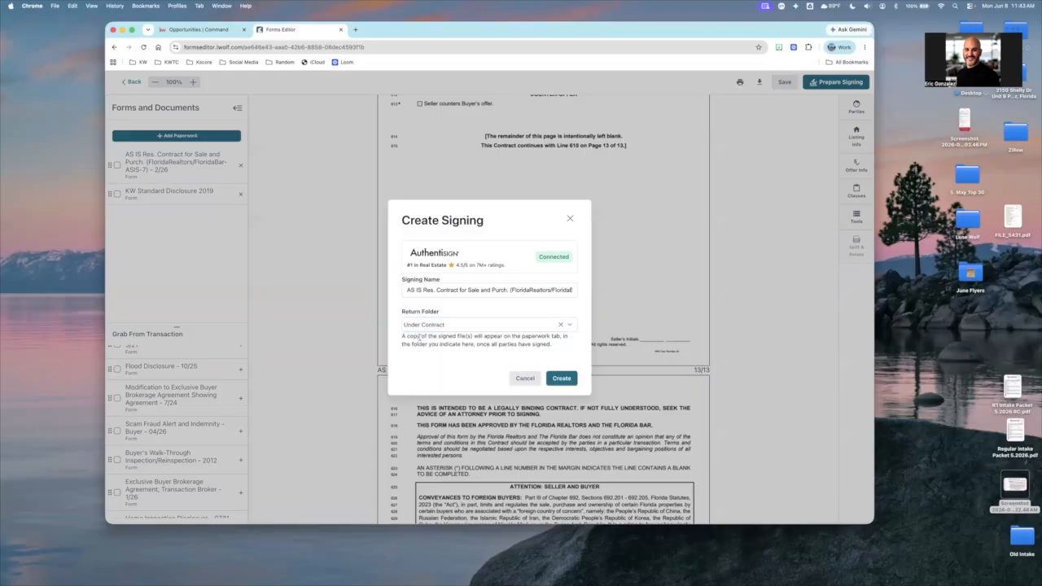
Create the Authentisign signing and add the buyer from the transaction as a Remote Signer
{"action": "left_click", "coordinate": [562, 378]}
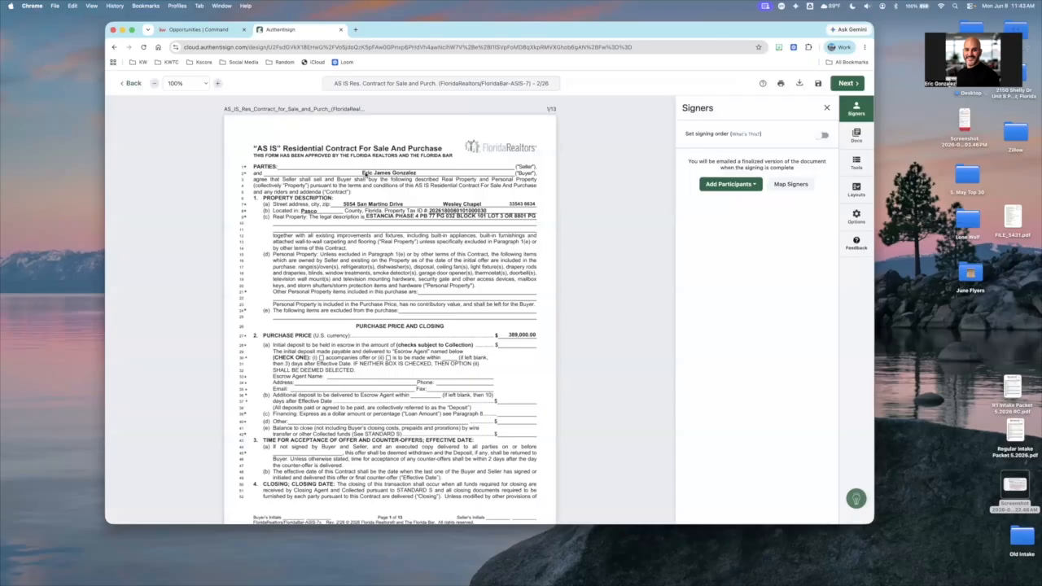
{"action": "scroll", "coordinate": [397, 227], "scroll_direction": "down", "scroll_amount": 1}
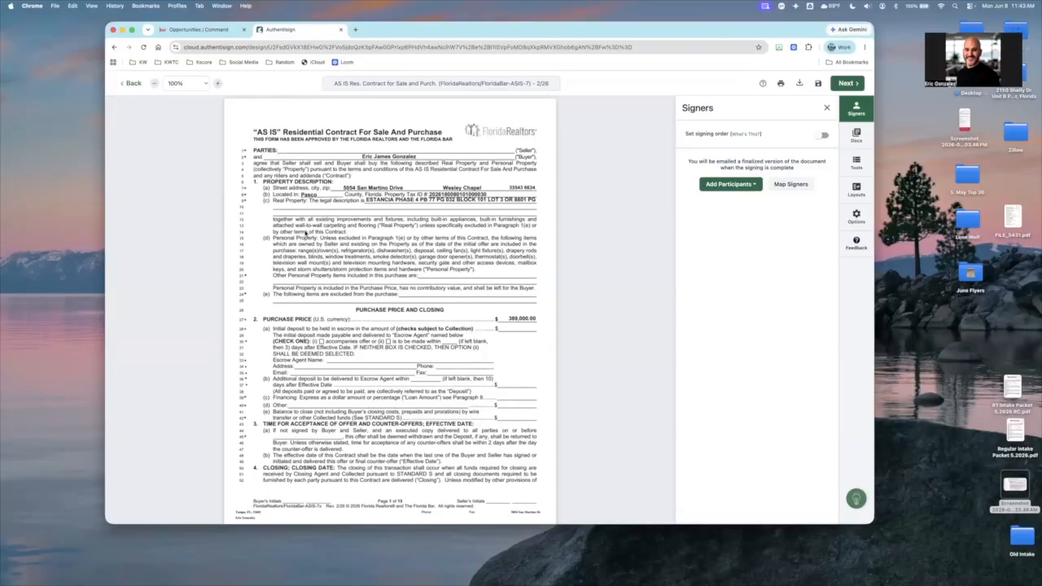
{"action": "left_click", "coordinate": [740, 187]}
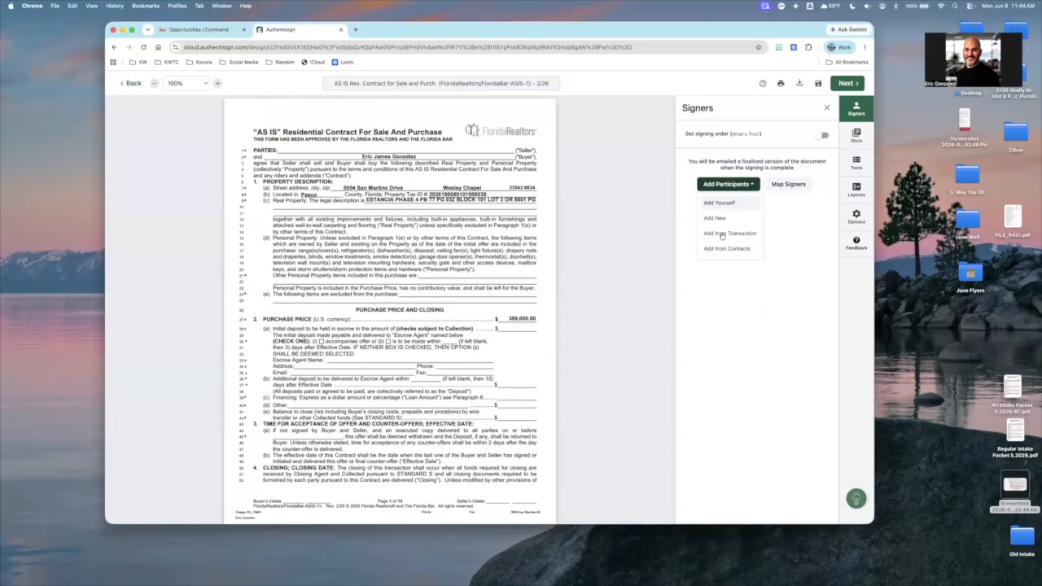
{"action": "left_click", "coordinate": [727, 235]}
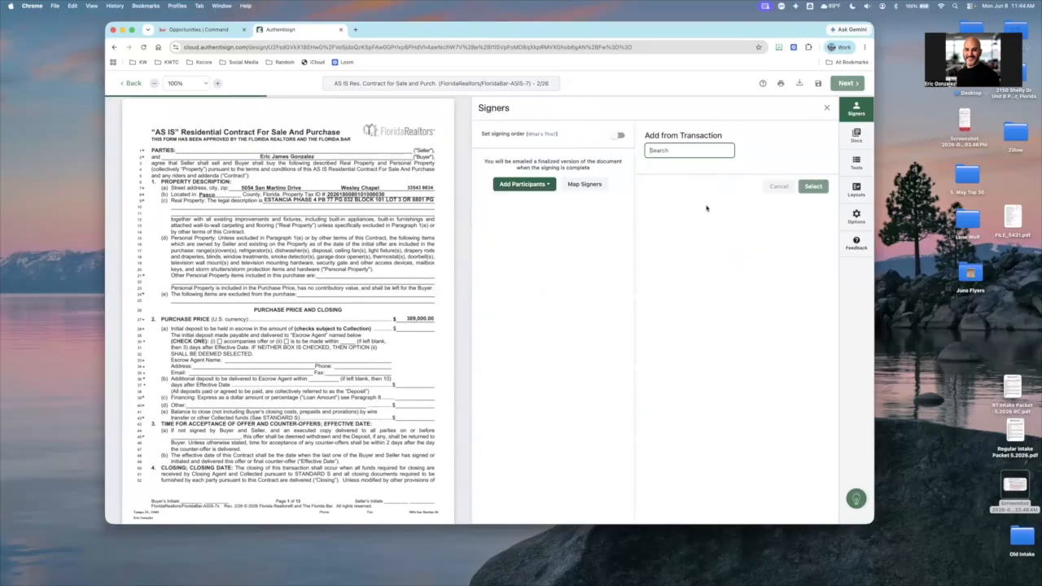
{"action": "left_click", "coordinate": [656, 176]}
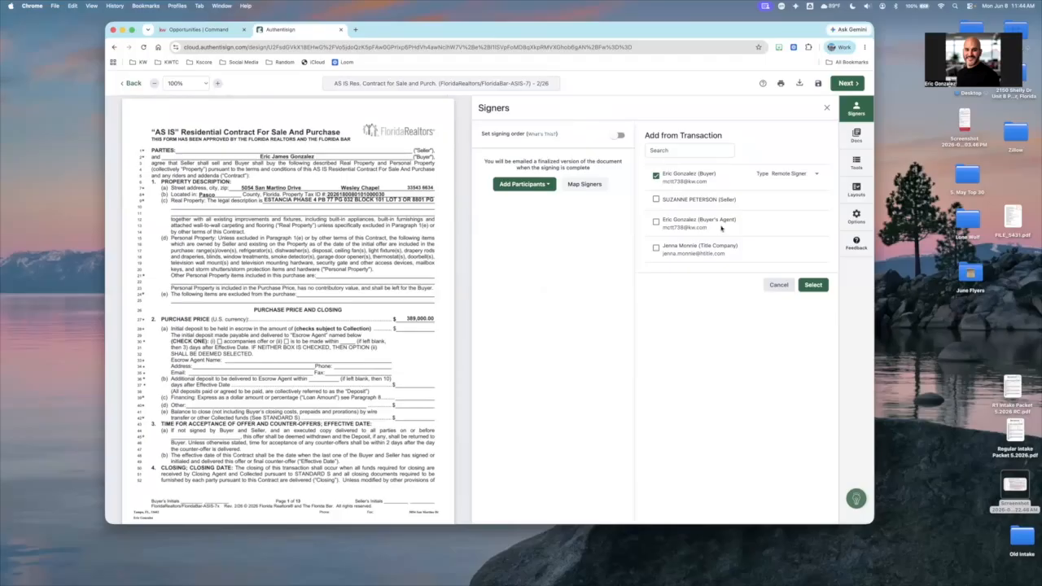
{"action": "left_click", "coordinate": [794, 175]}
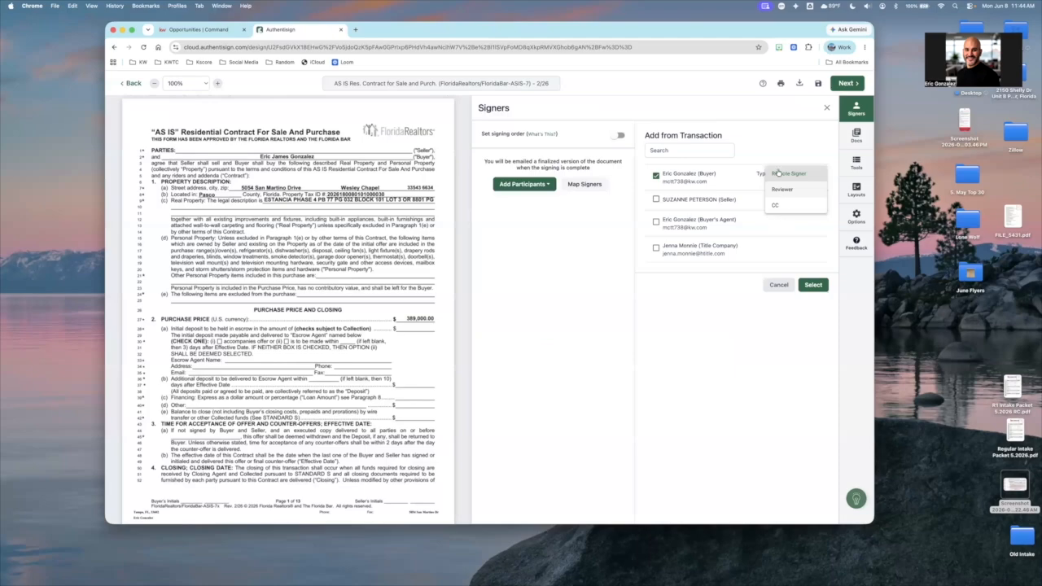
{"action": "left_click", "coordinate": [812, 286]}
{"action": "left_click", "coordinate": [813, 285]}
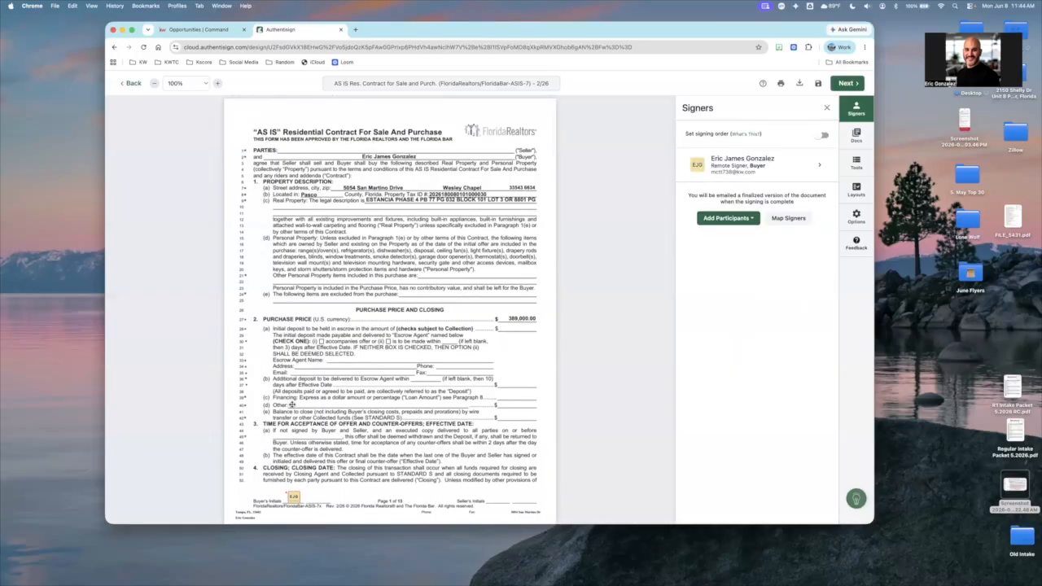
Try mapping the existing signer to the Buyer 2 role, and close the signing layout mappings without assigning signature blocks
{"action": "scroll", "coordinate": [291, 405], "scroll_direction": "down", "scroll_amount": 2}
{"action": "scroll", "coordinate": [293, 407], "scroll_direction": "down", "scroll_amount": 4}
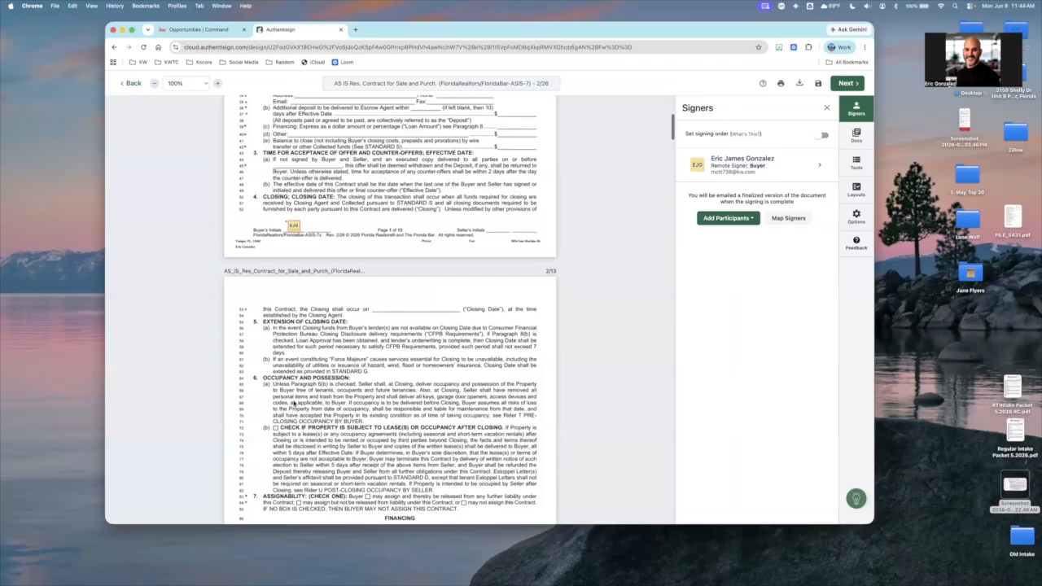
{"action": "scroll", "coordinate": [293, 407], "scroll_direction": "down", "scroll_amount": 6}
{"action": "left_click", "coordinate": [787, 218]}
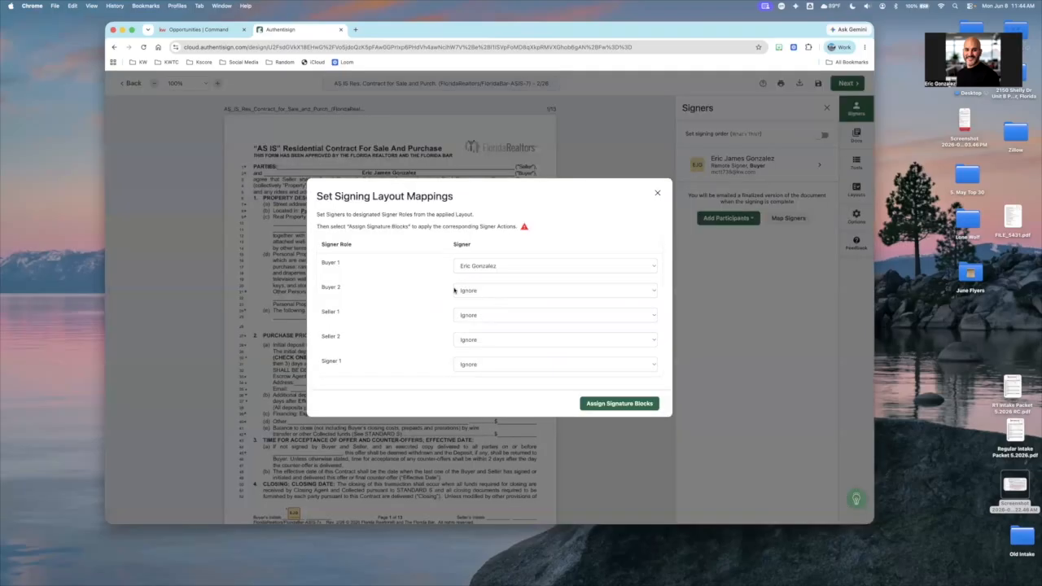
{"action": "left_click", "coordinate": [454, 290]}
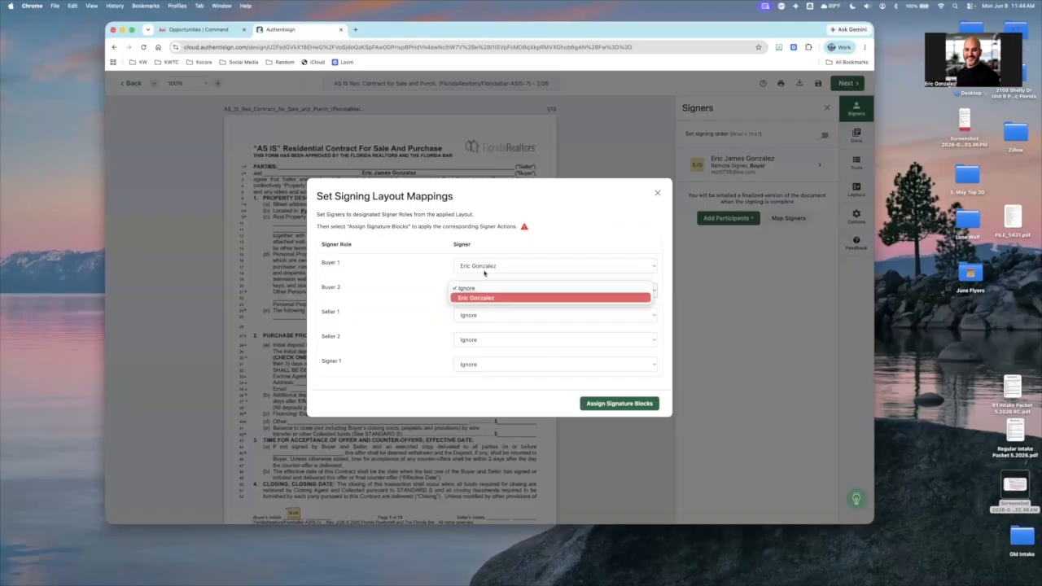
{"action": "key", "text": "Return"}
{"action": "left_click", "coordinate": [487, 268]}
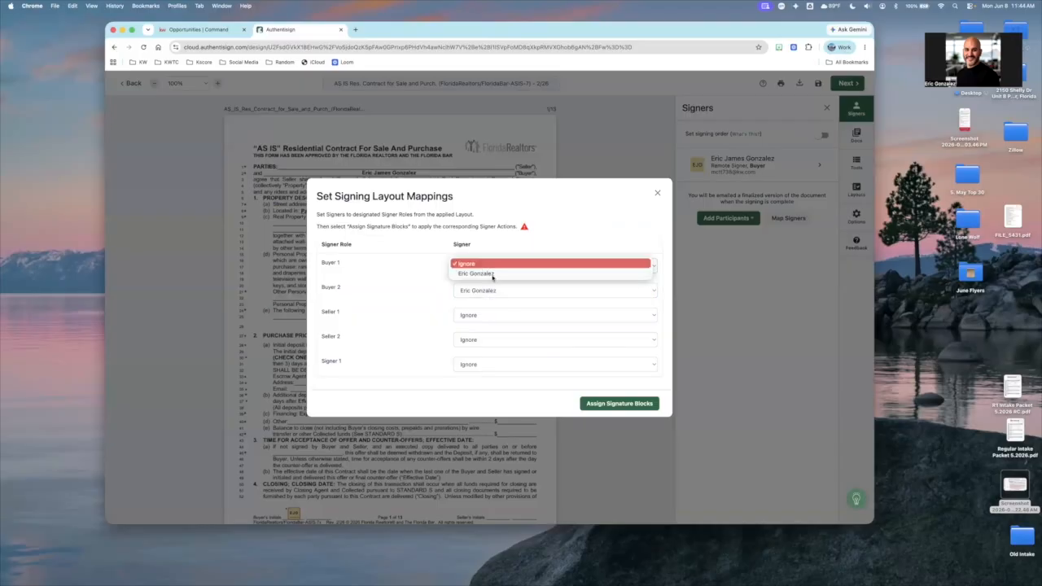
{"action": "key", "text": "Return"}
{"action": "left_click", "coordinate": [656, 194]}
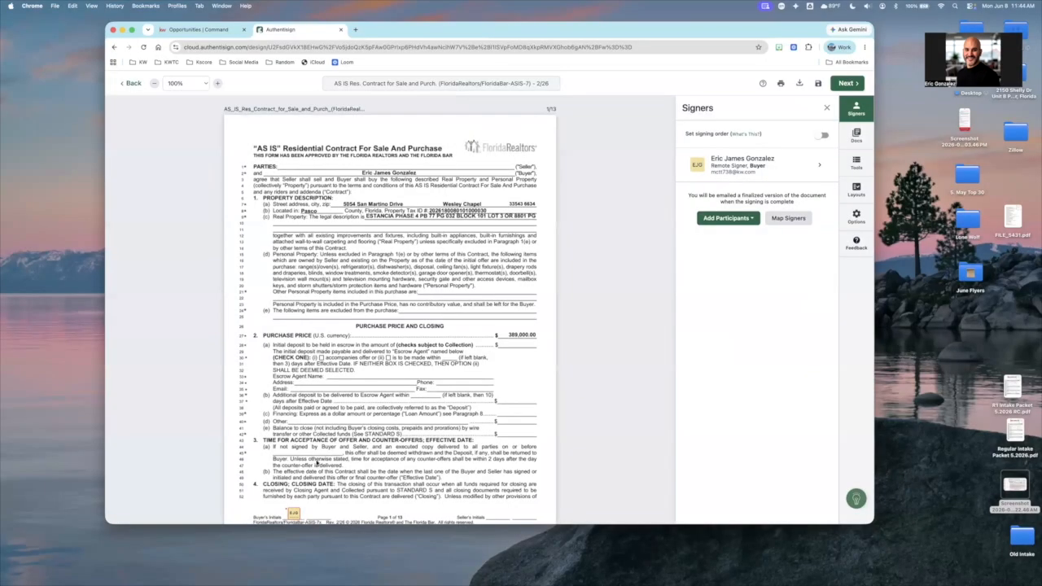
Start adding a new participant to the signing and set the role to Buyer
{"action": "scroll", "coordinate": [348, 498], "scroll_direction": "down", "scroll_amount": 1}
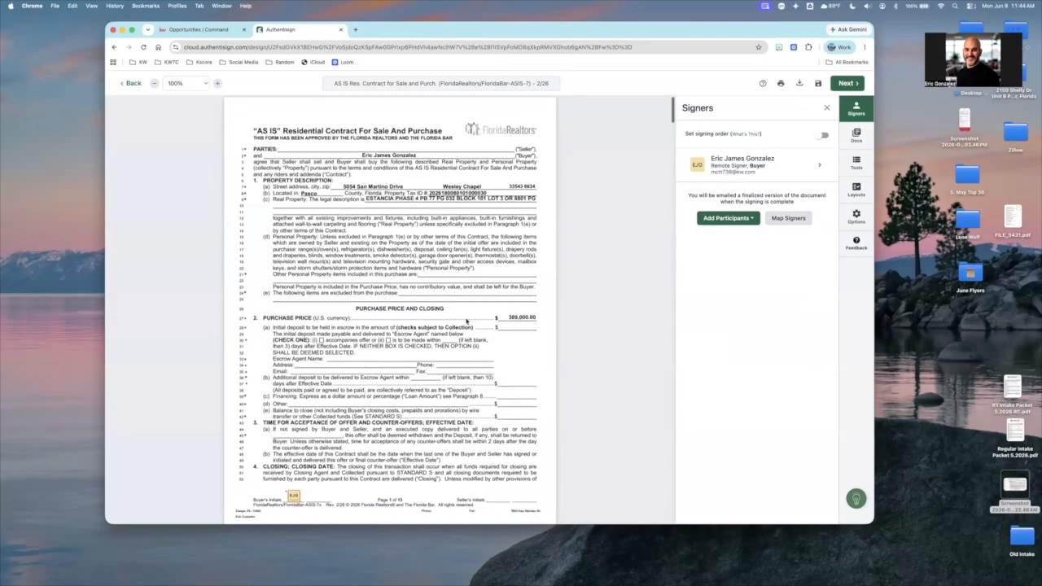
{"action": "left_click", "coordinate": [727, 223]}
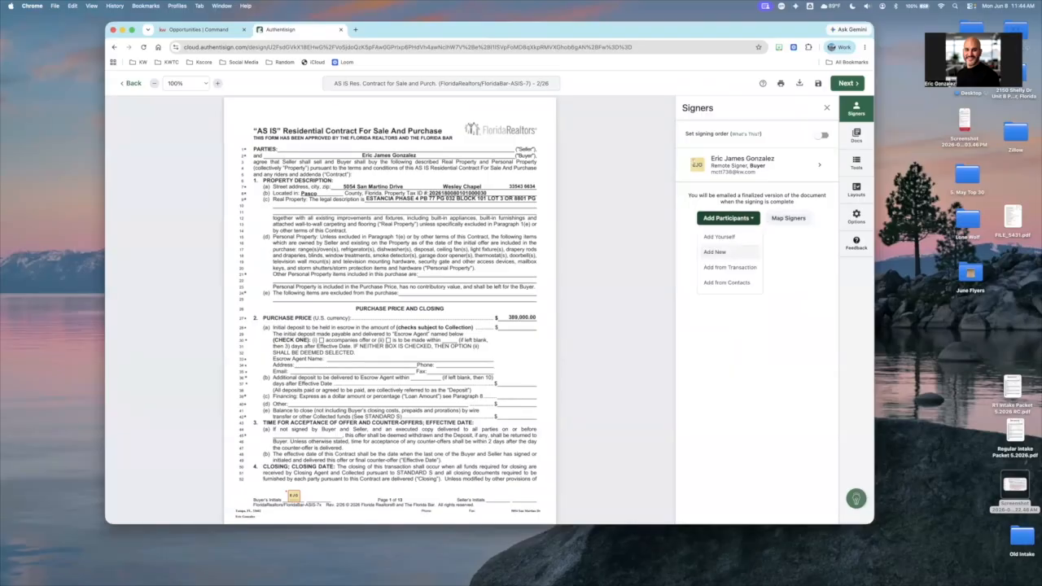
{"action": "left_click", "coordinate": [715, 251]}
{"action": "type", "text": "Eric"}
{"action": "key", "text": "BackSpace"}
{"action": "key", "text": "BackSpace"}
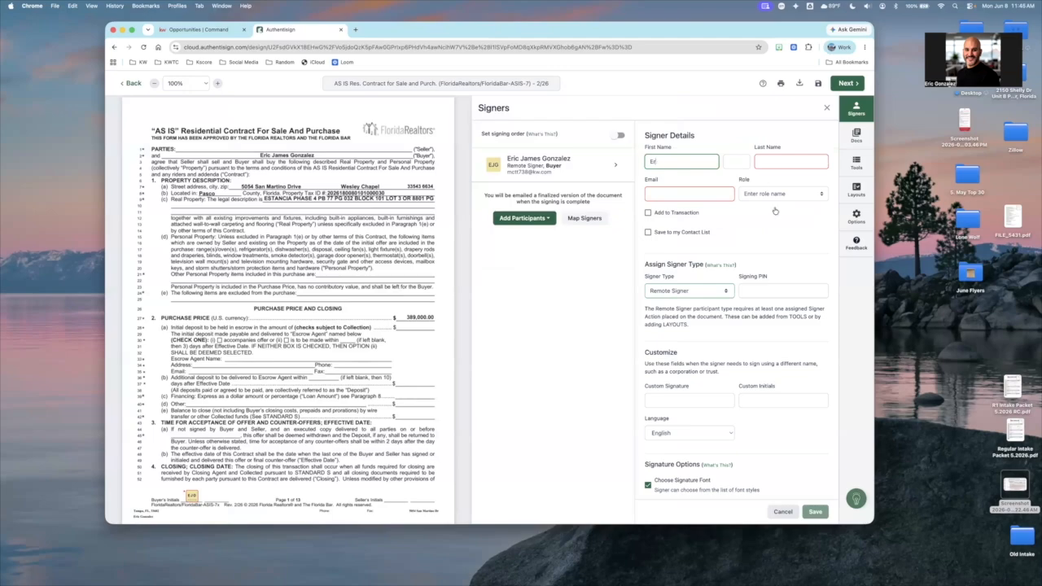
{"action": "left_click", "coordinate": [748, 196]}
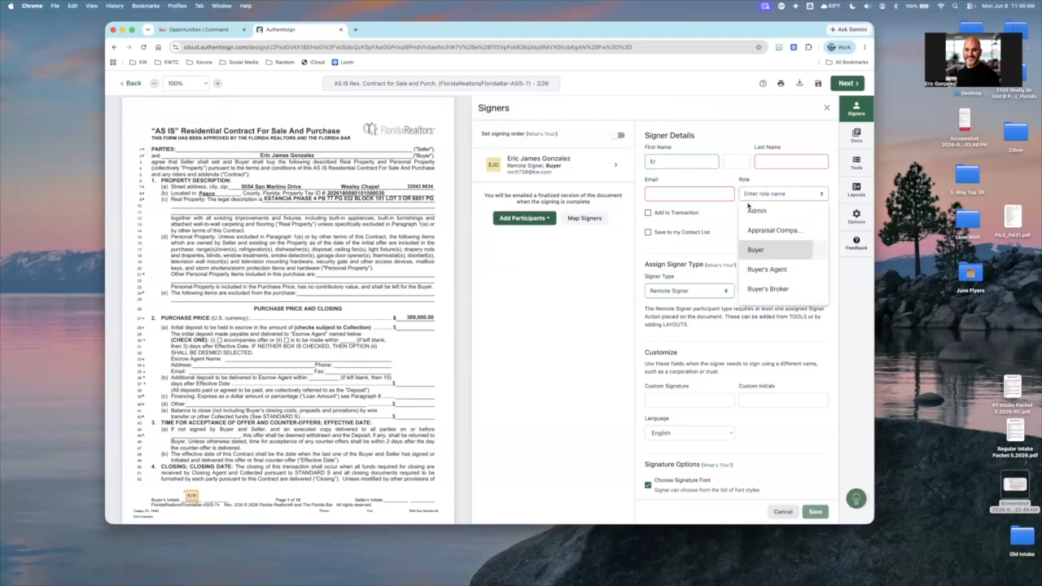
{"action": "left_click", "coordinate": [756, 250]}
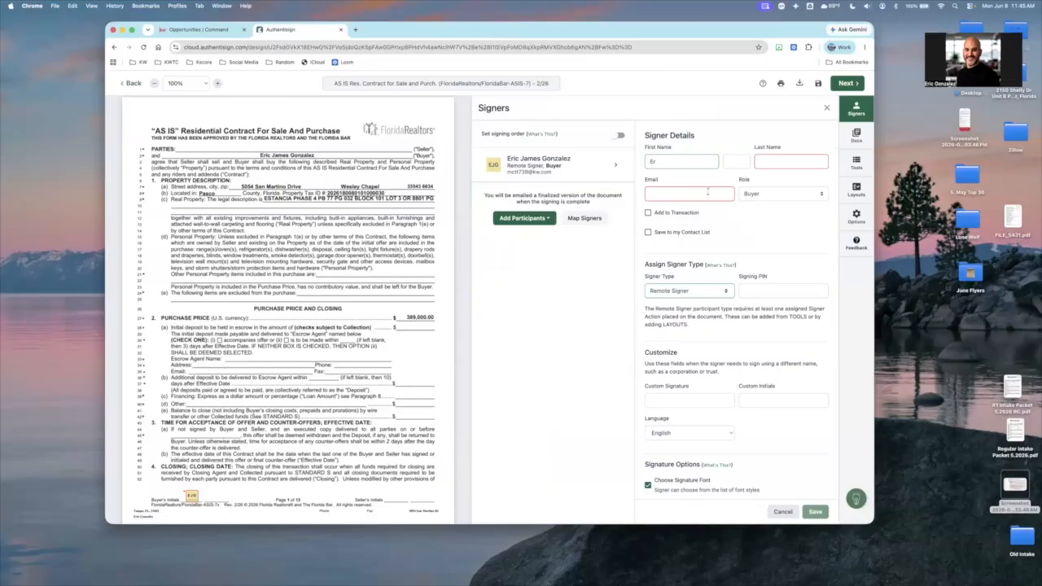
Fill in the second buyer's first name, last name and email, and save the new signer
{"action": "left_click", "coordinate": [710, 161]}
{"action": "key", "text": "Tab"}
{"action": "key", "text": "Tab"}
{"action": "key", "text": "Tab"}
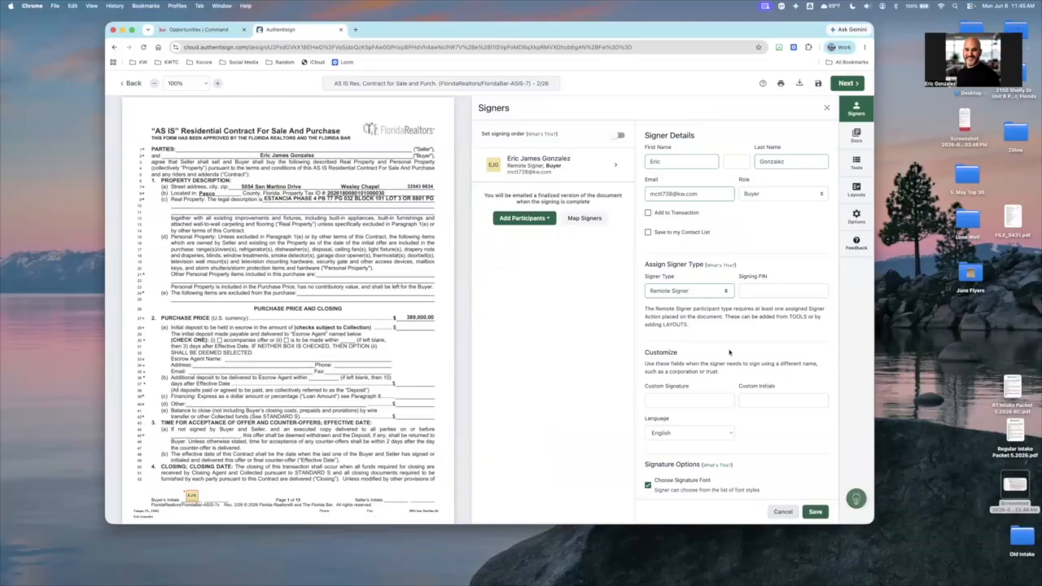
{"action": "scroll", "coordinate": [733, 244], "scroll_direction": "down", "scroll_amount": 3}
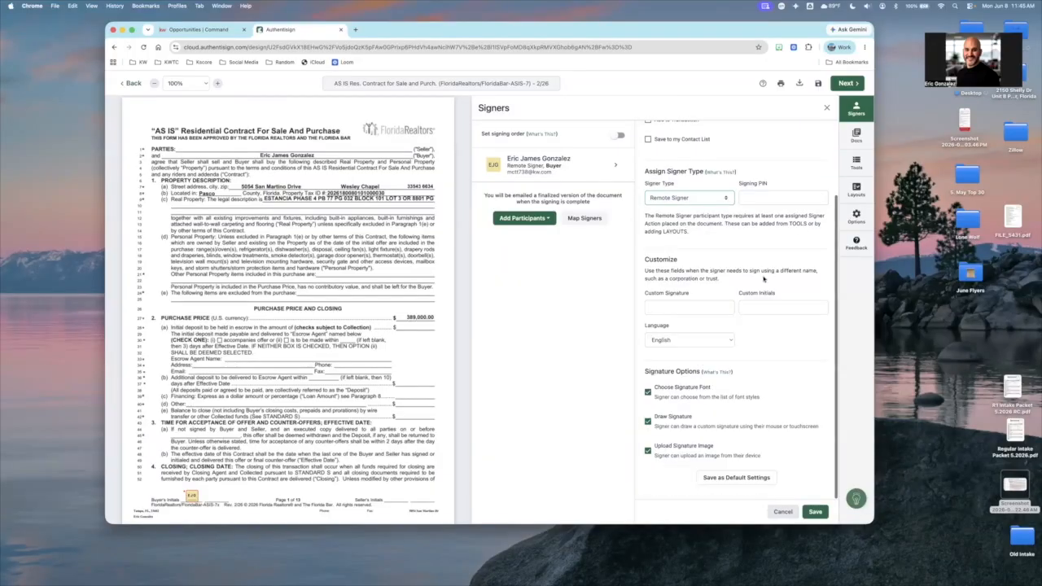
{"action": "scroll", "coordinate": [755, 284], "scroll_direction": "up", "scroll_amount": 3}
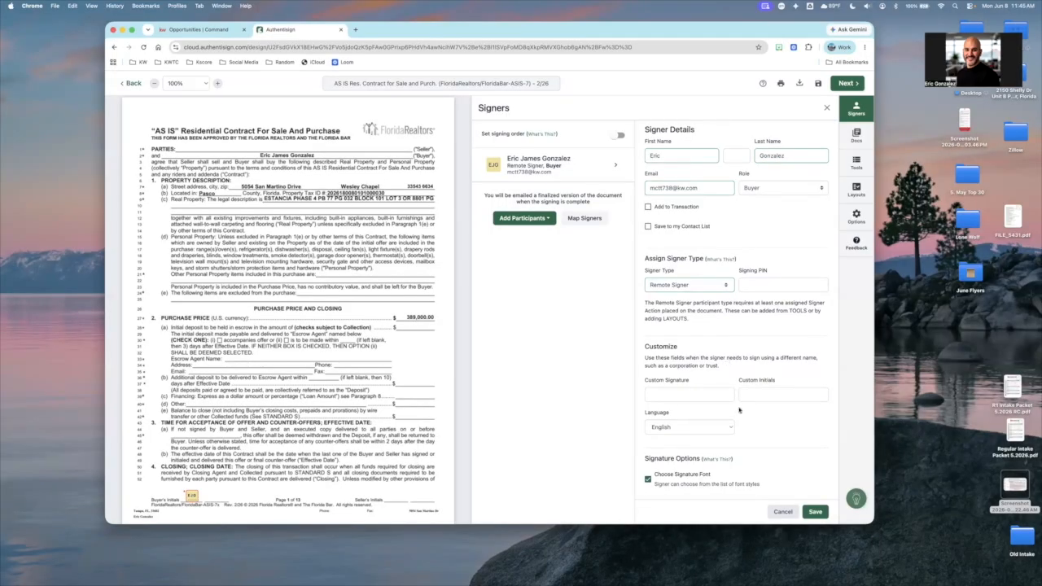
{"action": "scroll", "coordinate": [774, 431], "scroll_direction": "down", "scroll_amount": 1}
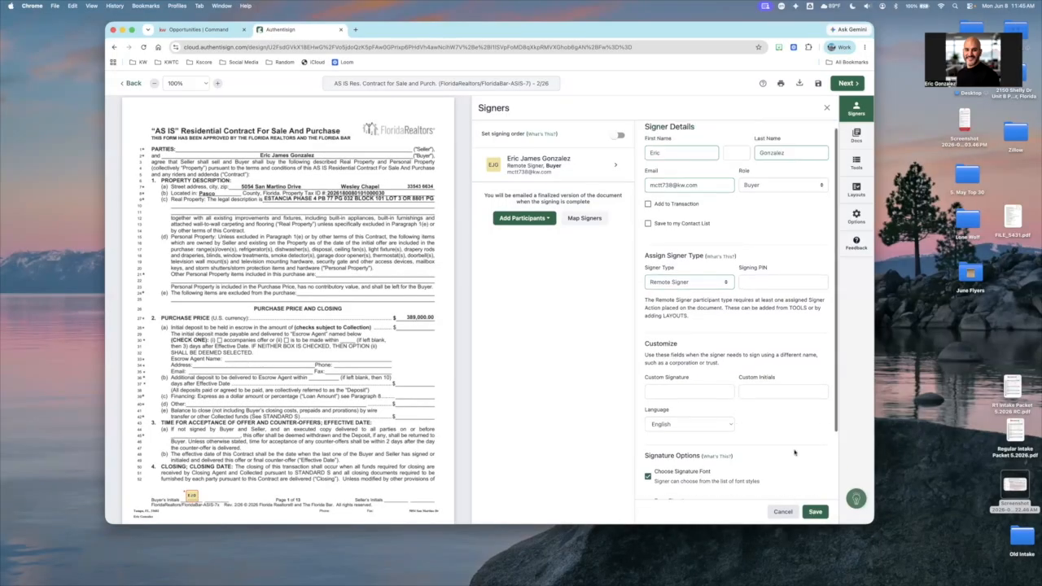
{"action": "left_click", "coordinate": [815, 512]}
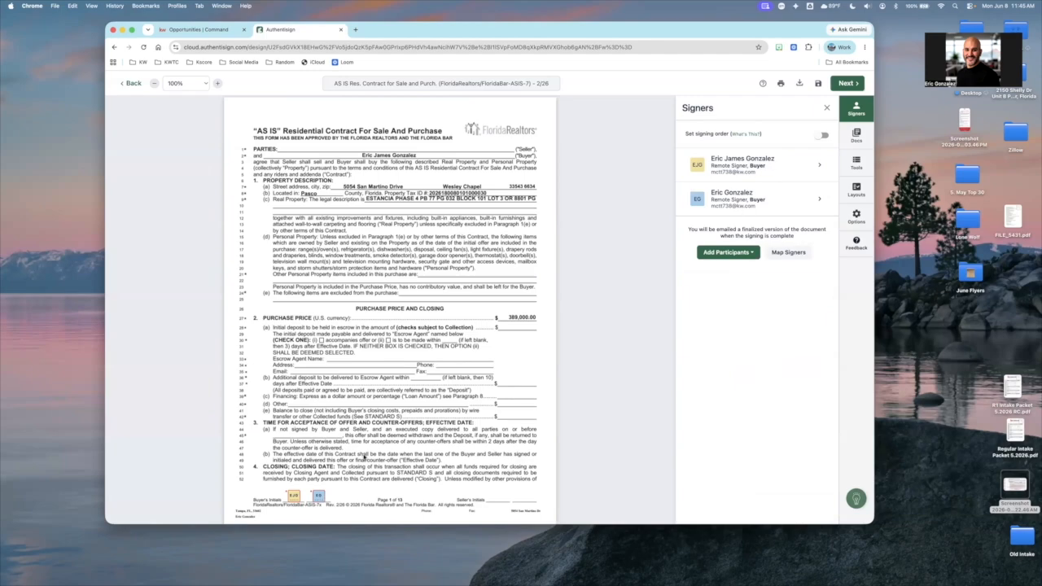
Check which signers are mapped to Buyer 1 and Buyer 2 in the signing layout mappings, and close them
{"action": "scroll", "coordinate": [364, 457], "scroll_direction": "down", "scroll_amount": 1}
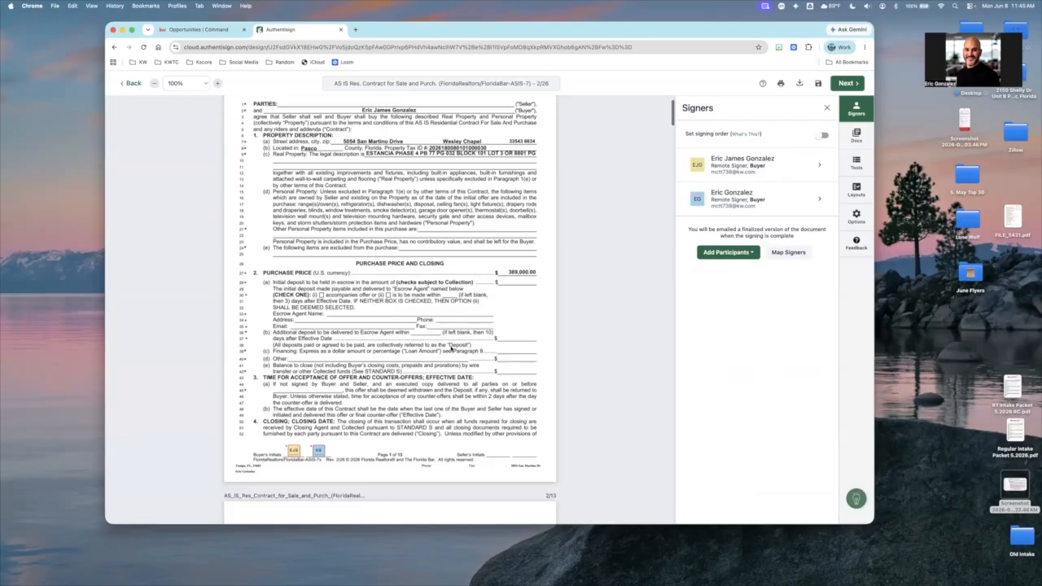
{"action": "left_click", "coordinate": [788, 253]}
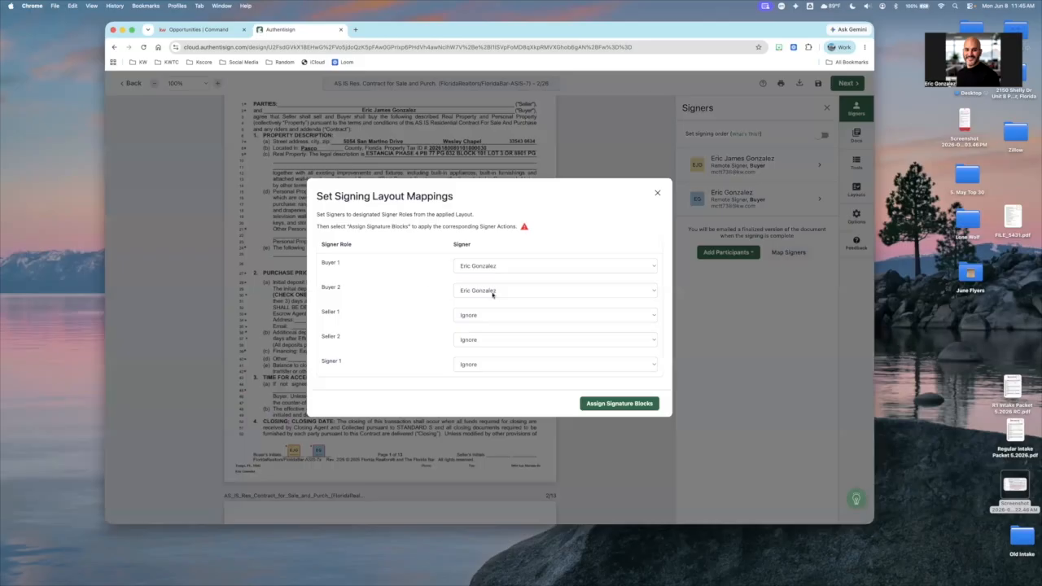
{"action": "left_click", "coordinate": [492, 293]}
{"action": "left_click", "coordinate": [350, 291]}
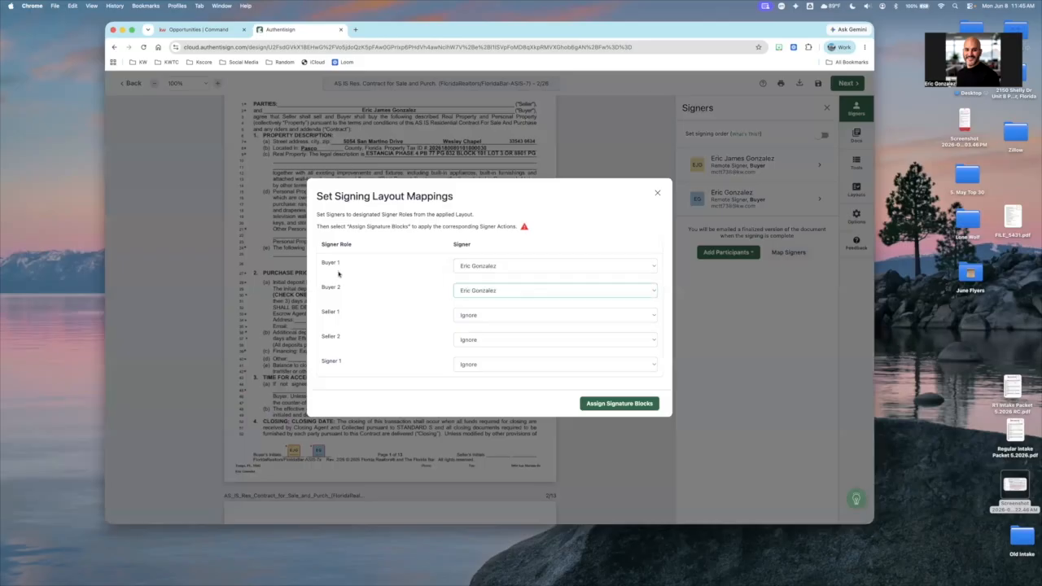
{"action": "left_click", "coordinate": [657, 193]}
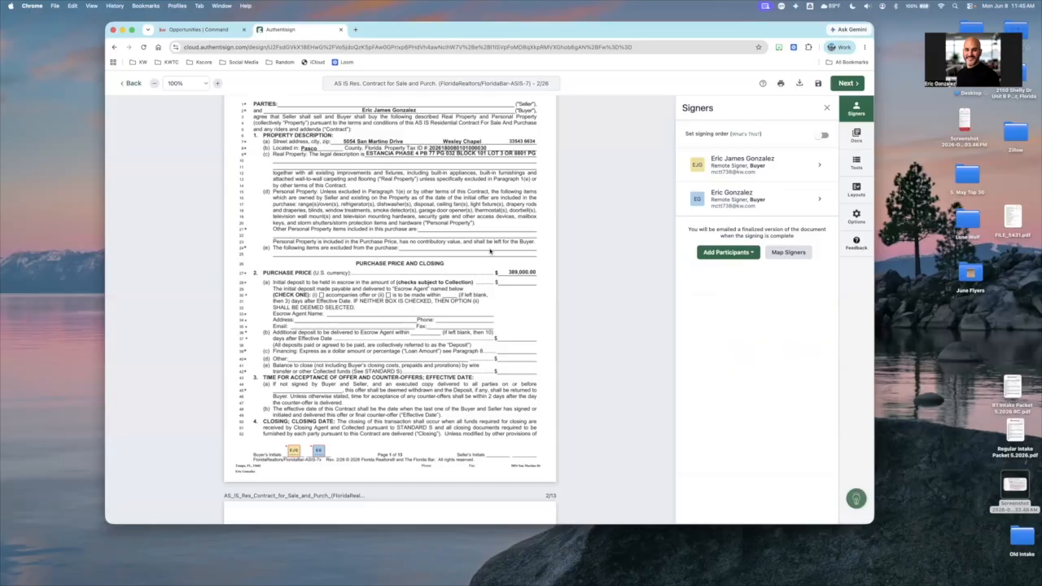
Look over the buyers' initials and signature blocks throughout the AS IS contract and the KW Standard Disclosure
{"action": "scroll", "coordinate": [490, 251], "scroll_direction": "down", "scroll_amount": 5}
{"action": "scroll", "coordinate": [490, 251], "scroll_direction": "down", "scroll_amount": 20}
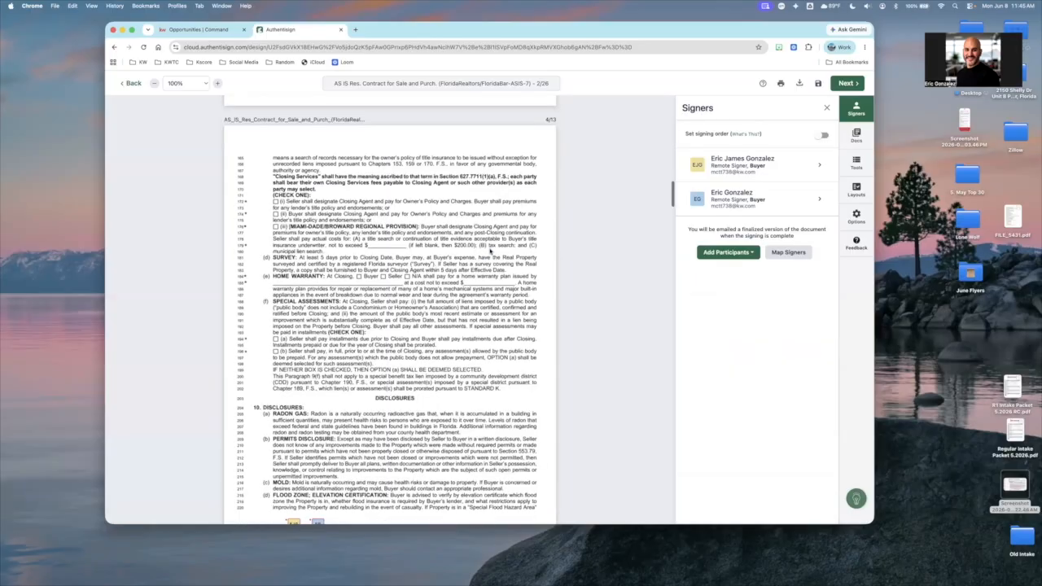
{"action": "scroll", "coordinate": [490, 251], "scroll_direction": "down", "scroll_amount": 20}
{"action": "scroll", "coordinate": [490, 251], "scroll_direction": "down", "scroll_amount": 15}
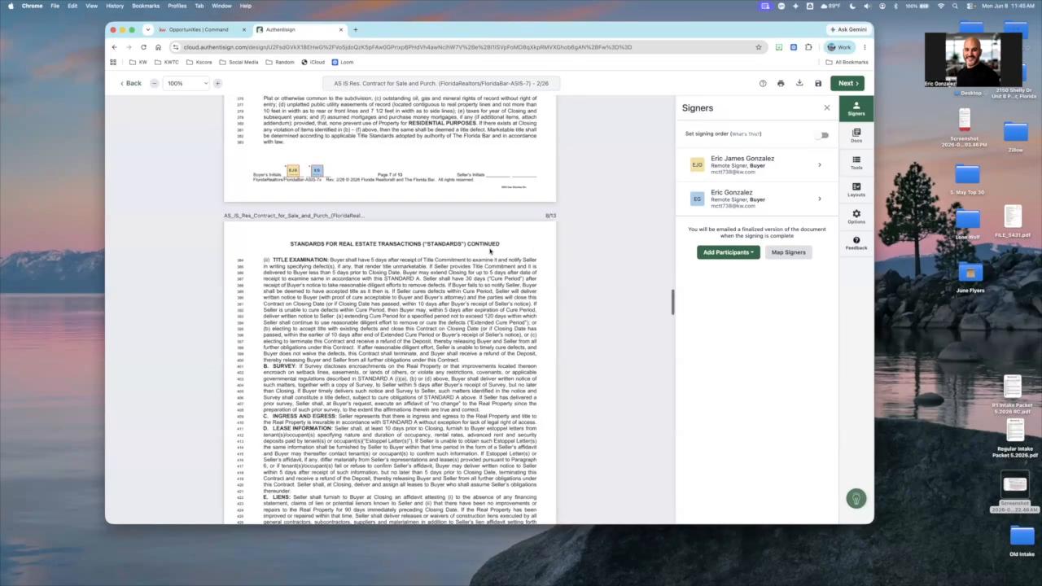
{"action": "scroll", "coordinate": [490, 252], "scroll_direction": "down", "scroll_amount": 20}
{"action": "scroll", "coordinate": [490, 251], "scroll_direction": "down", "scroll_amount": 20}
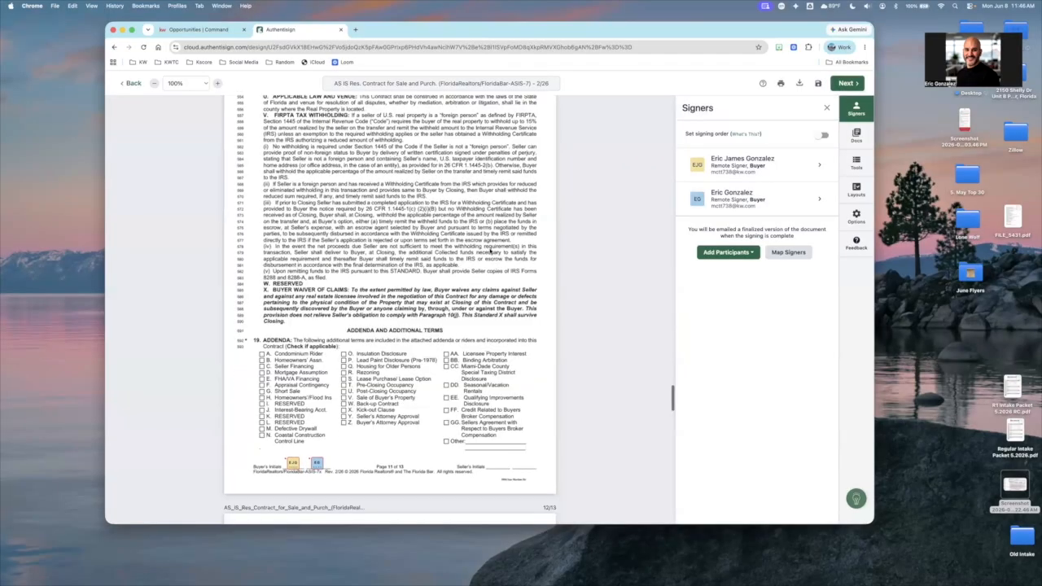
{"action": "scroll", "coordinate": [260, 242], "scroll_direction": "down", "scroll_amount": 12}
{"action": "scroll", "coordinate": [329, 167], "scroll_direction": "down", "scroll_amount": 10}
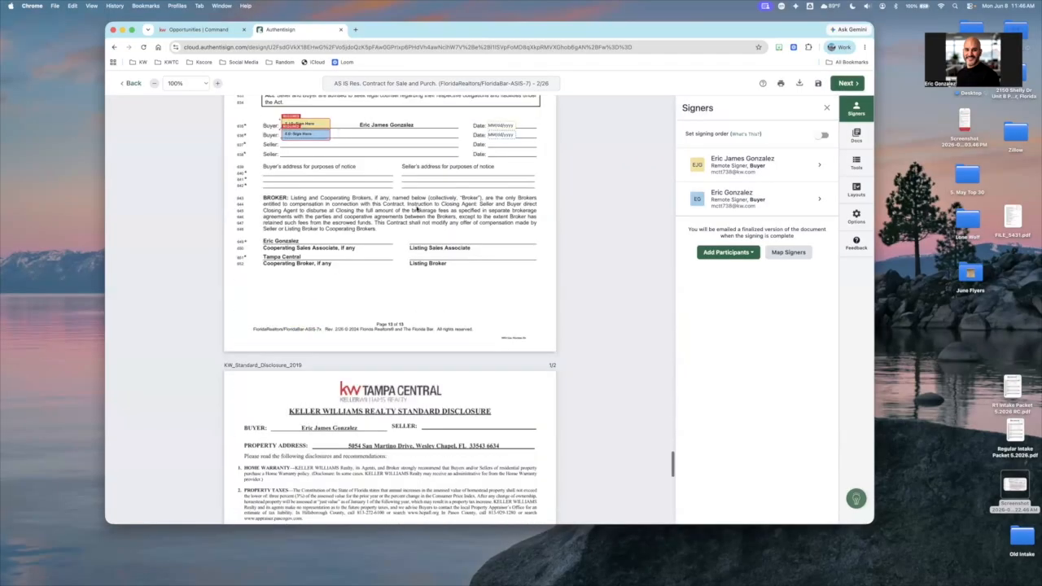
{"action": "scroll", "coordinate": [416, 209], "scroll_direction": "down", "scroll_amount": 2}
{"action": "scroll", "coordinate": [415, 209], "scroll_direction": "down", "scroll_amount": 10}
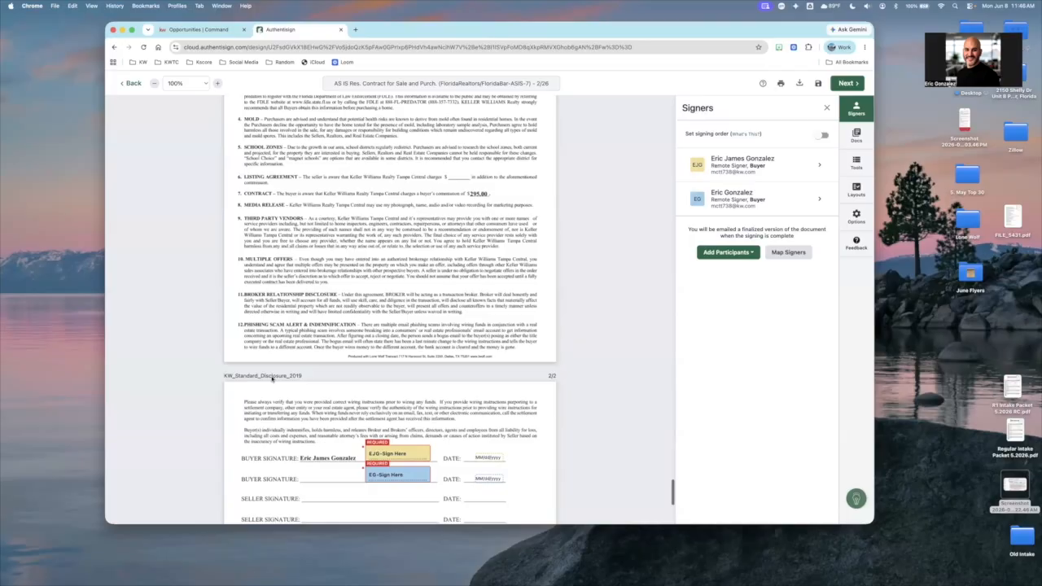
{"action": "scroll", "coordinate": [273, 378], "scroll_direction": "down", "scroll_amount": 3}
{"action": "scroll", "coordinate": [324, 358], "scroll_direction": "down", "scroll_amount": 1}
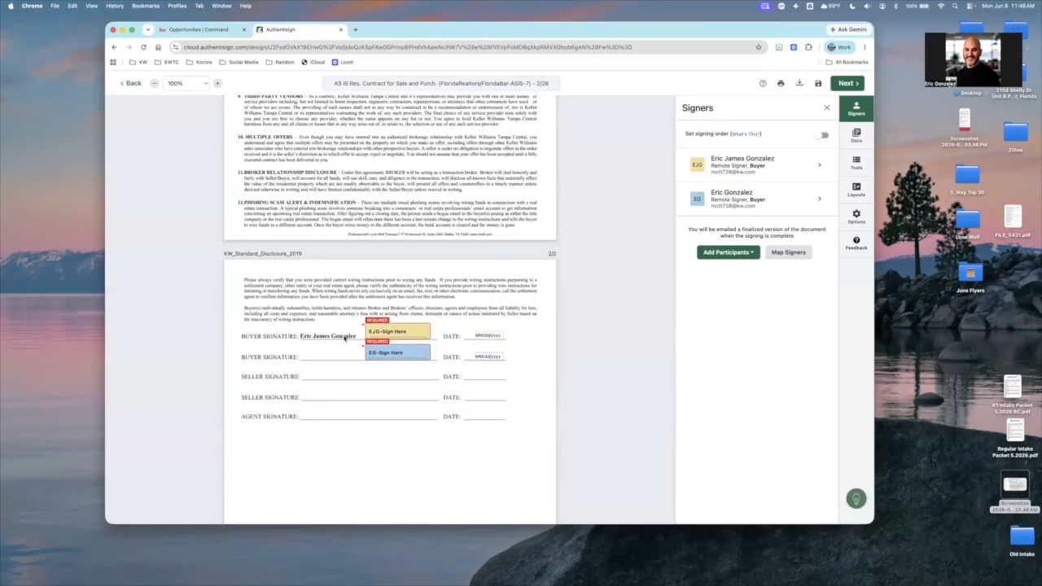
Place a Full Name field for the second buyer on the second Buyer Signature line of the KW Standard Disclosure
{"action": "left_click", "coordinate": [346, 338]}
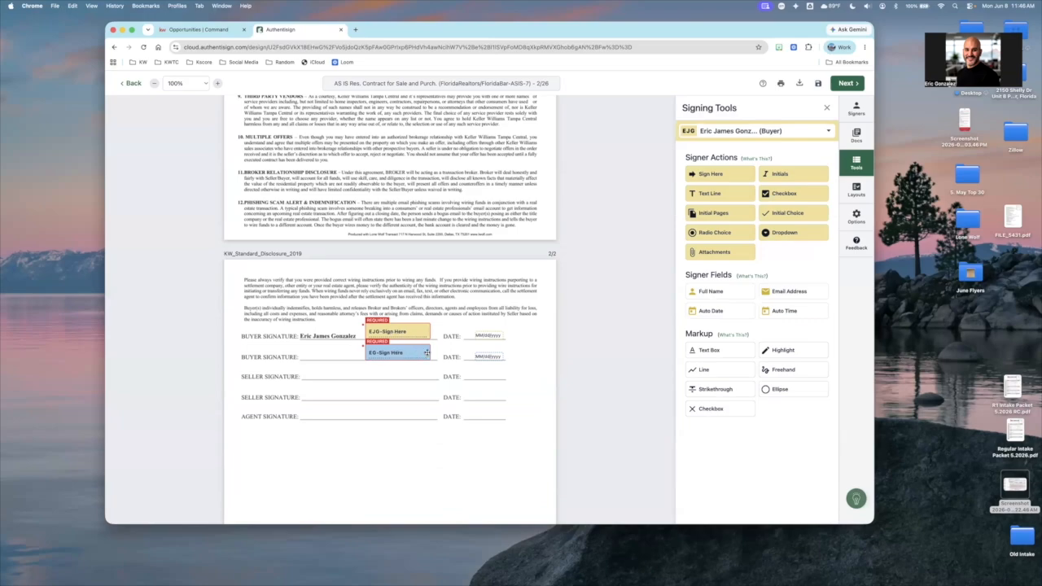
{"action": "left_click", "coordinate": [757, 133]}
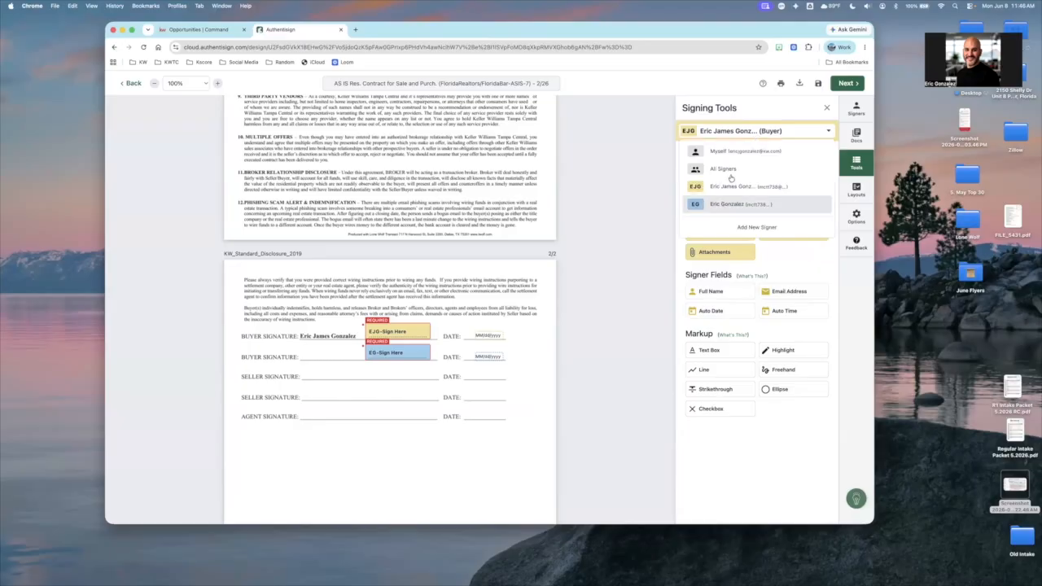
{"action": "left_click", "coordinate": [722, 204]}
{"action": "mouse_move", "coordinate": [714, 291]}
{"action": "left_mouse_down"}
{"action": "mouse_move", "coordinate": [326, 351]}
{"action": "mouse_move", "coordinate": [314, 363]}
{"action": "left_mouse_up"}
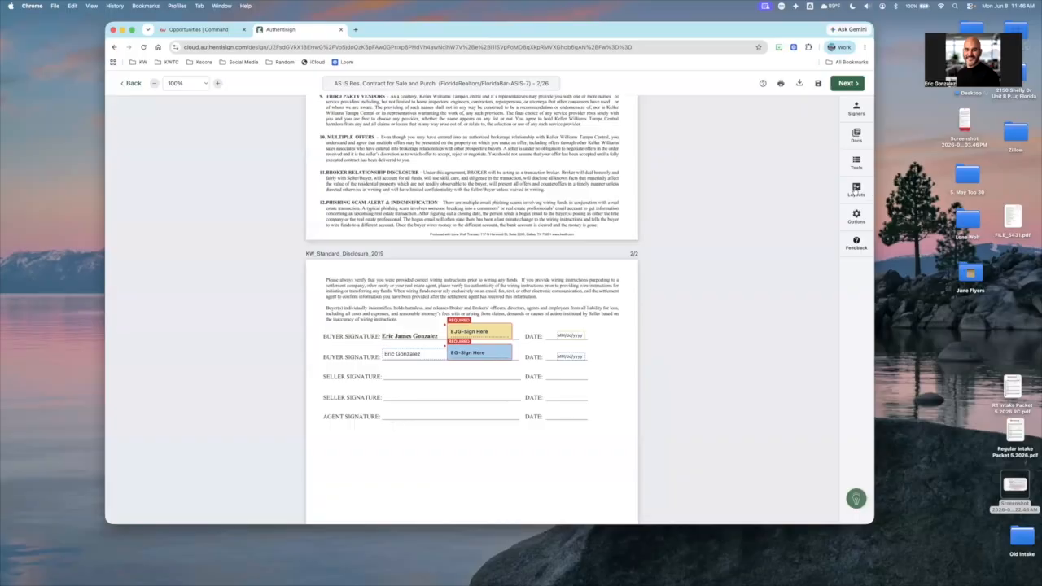
Place the agent's own signature and date on the Agent Signature line of the KW Standard Disclosure, using Myself as the signer
{"action": "left_click", "coordinate": [857, 191]}
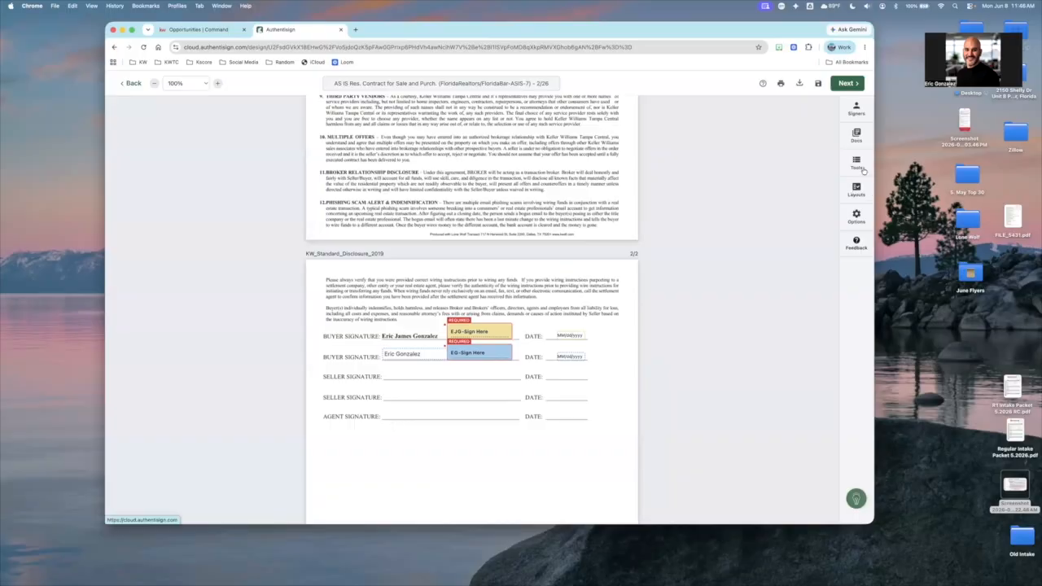
{"action": "left_click", "coordinate": [861, 169]}
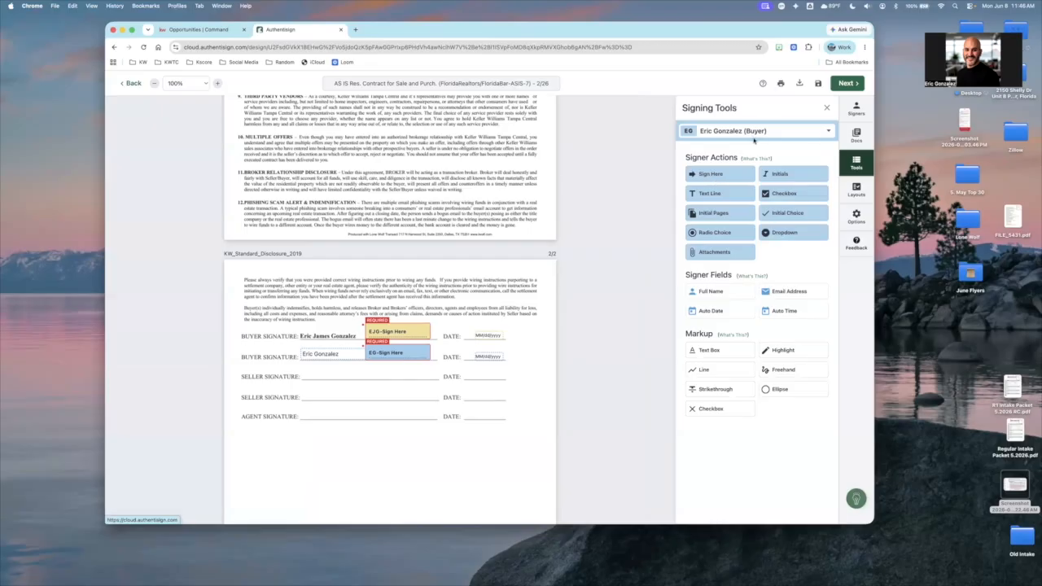
{"action": "left_click", "coordinate": [740, 132]}
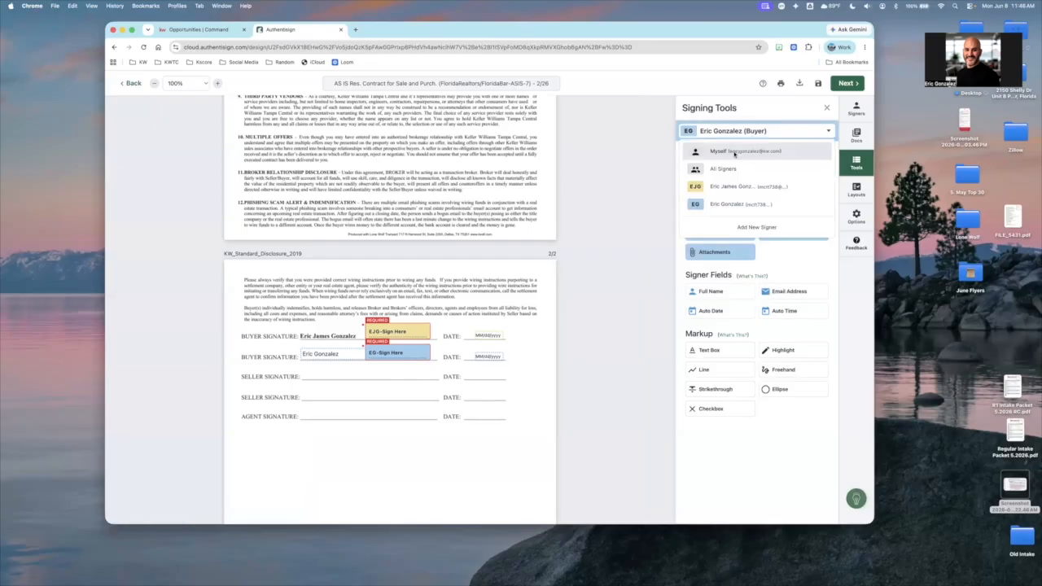
{"action": "left_click", "coordinate": [720, 180]}
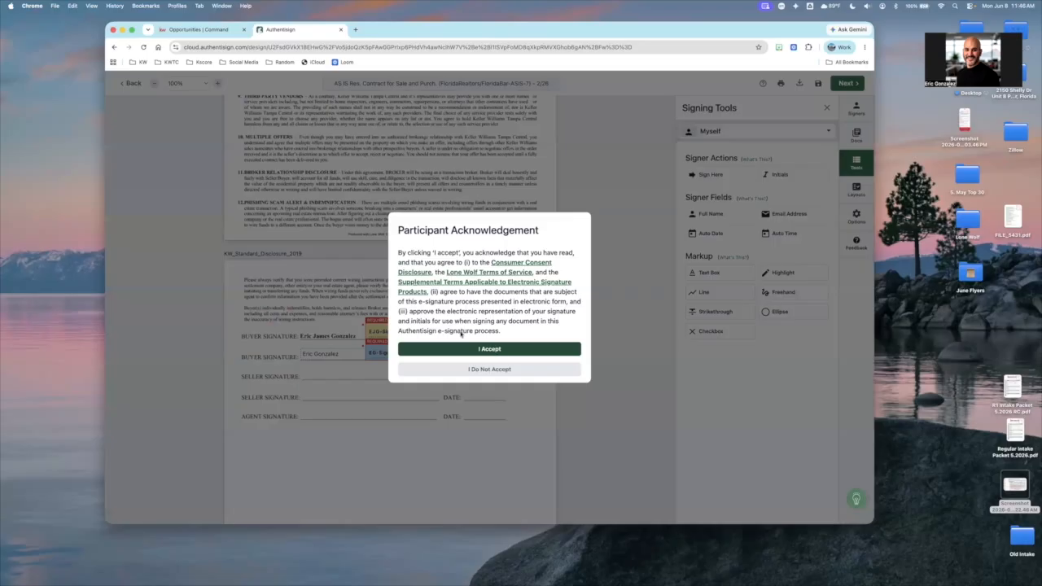
{"action": "left_click", "coordinate": [493, 350]}
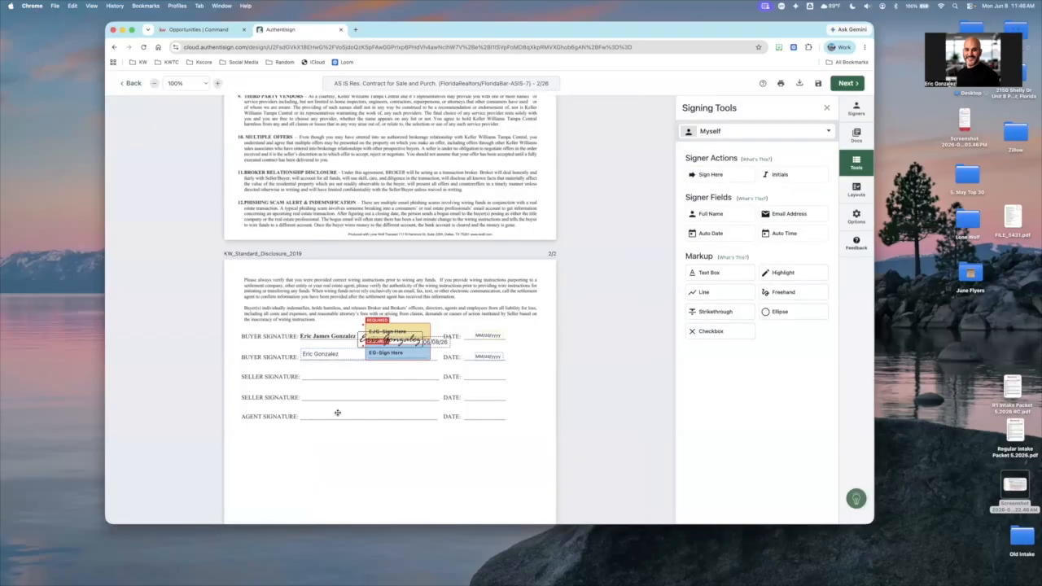
{"action": "left_click_drag", "start_coordinate": [337, 413], "coordinate": [336, 413]}
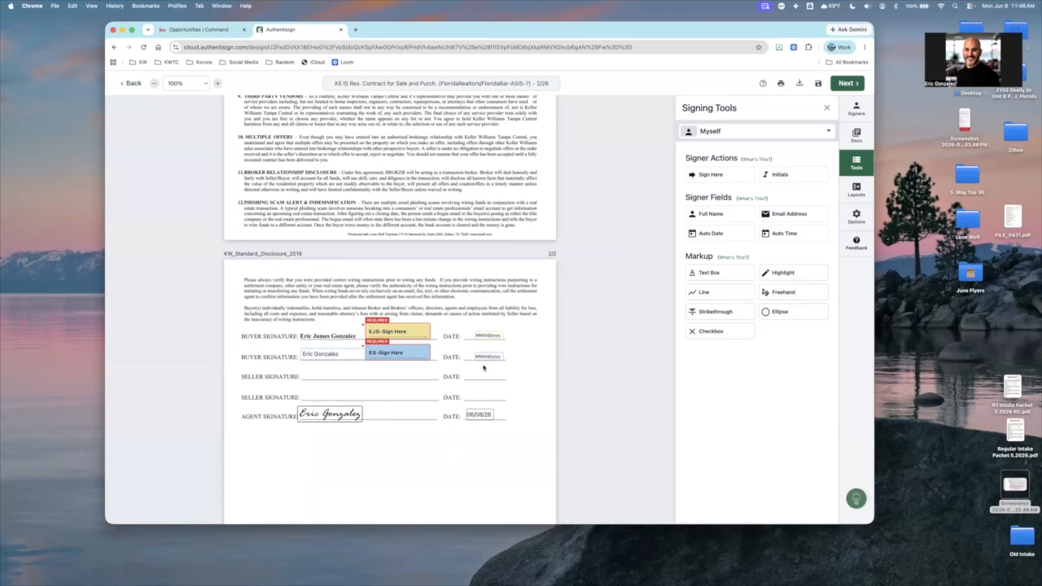
Look back through the KW Standard Disclosure and the AS IS contract, up to the contract's first page
{"action": "scroll", "coordinate": [484, 368], "scroll_direction": "up", "scroll_amount": 2}
{"action": "scroll", "coordinate": [484, 368], "scroll_direction": "up", "scroll_amount": 15}
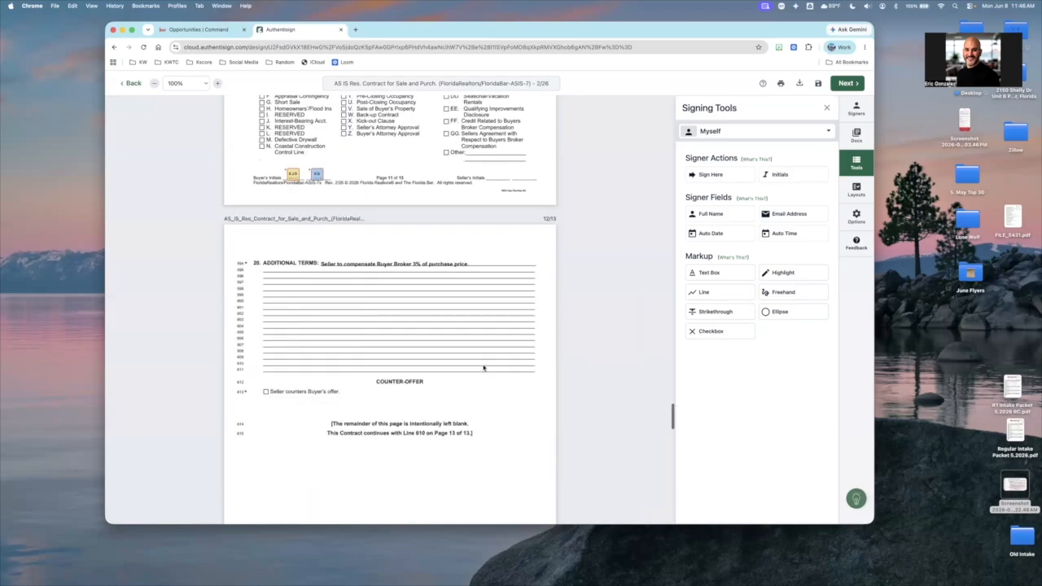
{"action": "scroll", "coordinate": [484, 368], "scroll_direction": "up", "scroll_amount": 3}
{"action": "scroll", "coordinate": [484, 368], "scroll_direction": "down", "scroll_amount": 15}
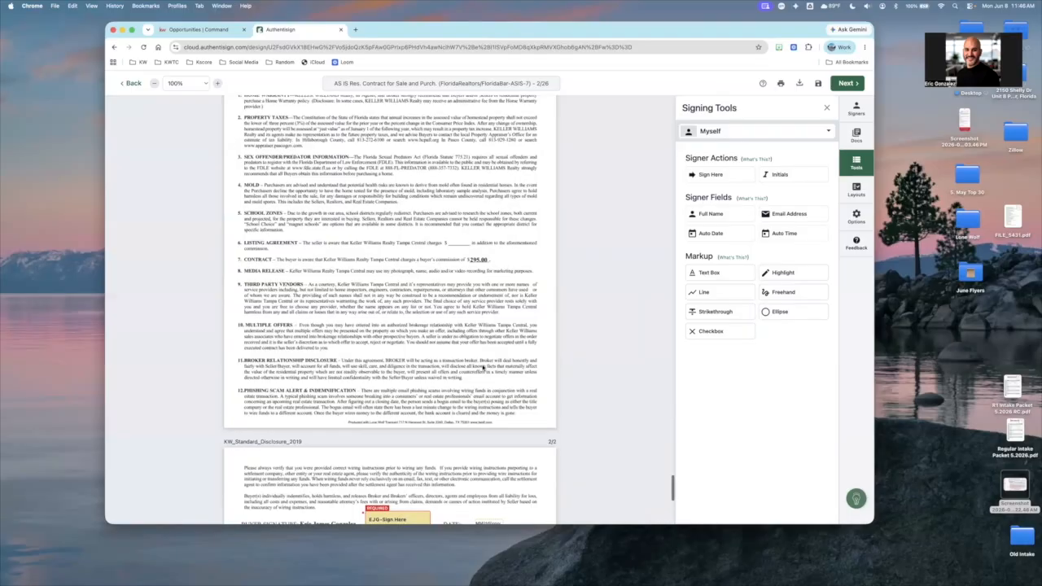
{"action": "scroll", "coordinate": [482, 368], "scroll_direction": "down", "scroll_amount": 4}
{"action": "scroll", "coordinate": [477, 366], "scroll_direction": "up", "scroll_amount": 5}
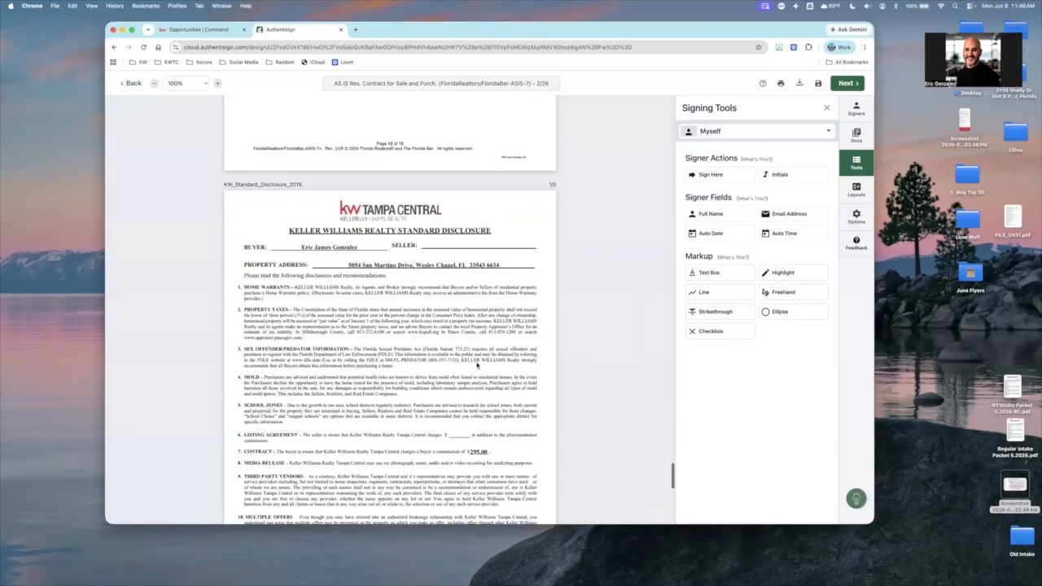
{"action": "scroll", "coordinate": [477, 365], "scroll_direction": "up", "scroll_amount": 15}
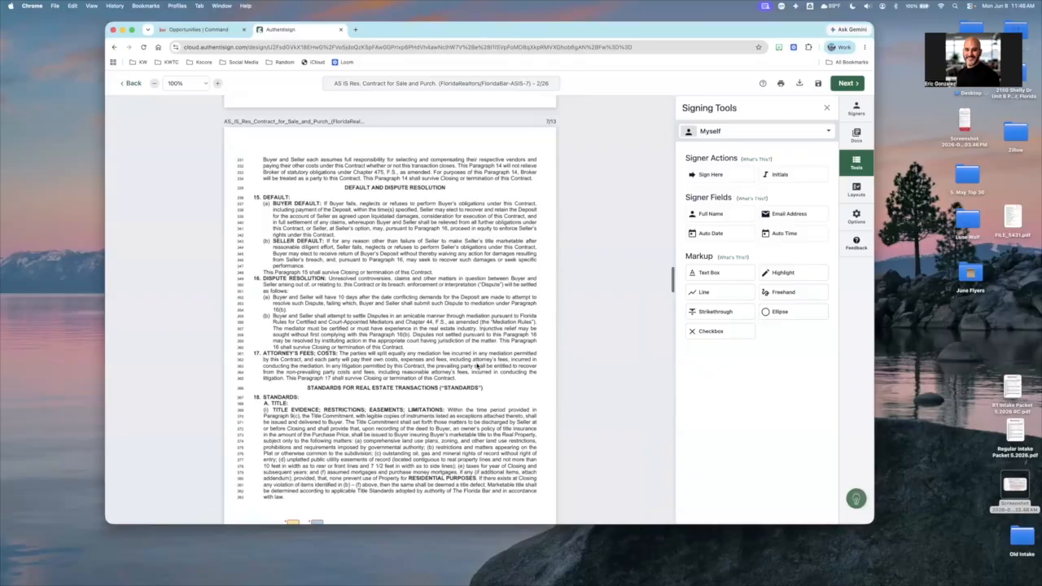
{"action": "scroll", "coordinate": [477, 365], "scroll_direction": "up", "scroll_amount": 15}
{"action": "scroll", "coordinate": [477, 365], "scroll_direction": "up", "scroll_amount": 10}
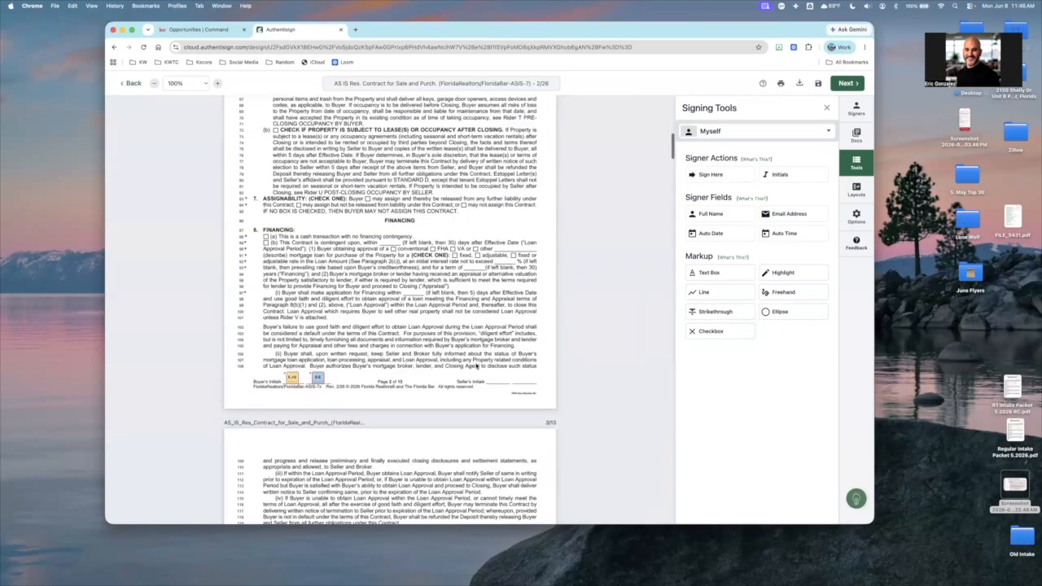
{"action": "scroll", "coordinate": [477, 366], "scroll_direction": "up", "scroll_amount": 10}
{"action": "scroll", "coordinate": [477, 366], "scroll_direction": "up", "scroll_amount": 5}
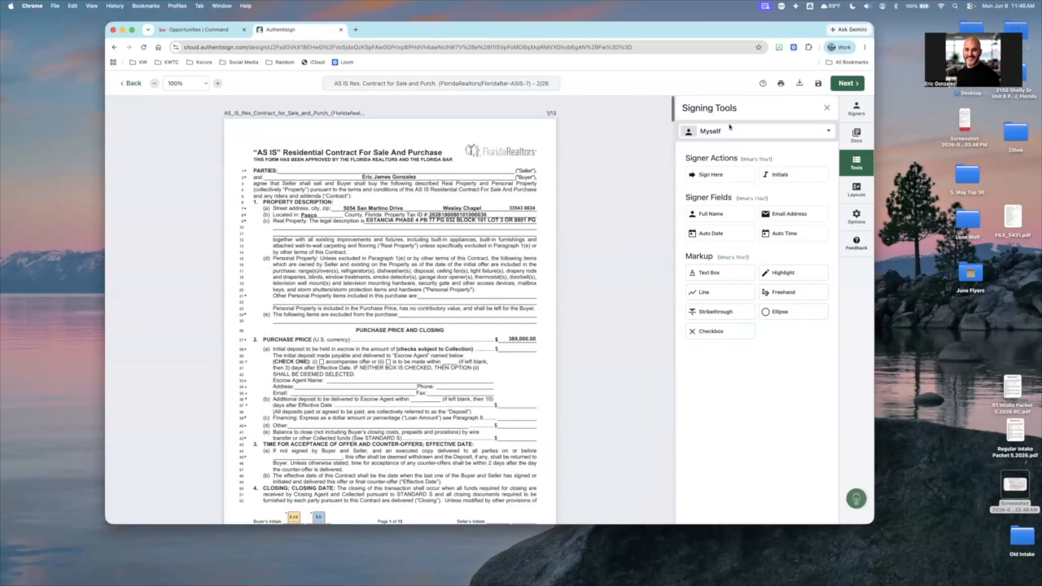
Check the signing's documents and signers, and try switching the signing order on and back off
{"action": "left_click", "coordinate": [855, 135]}
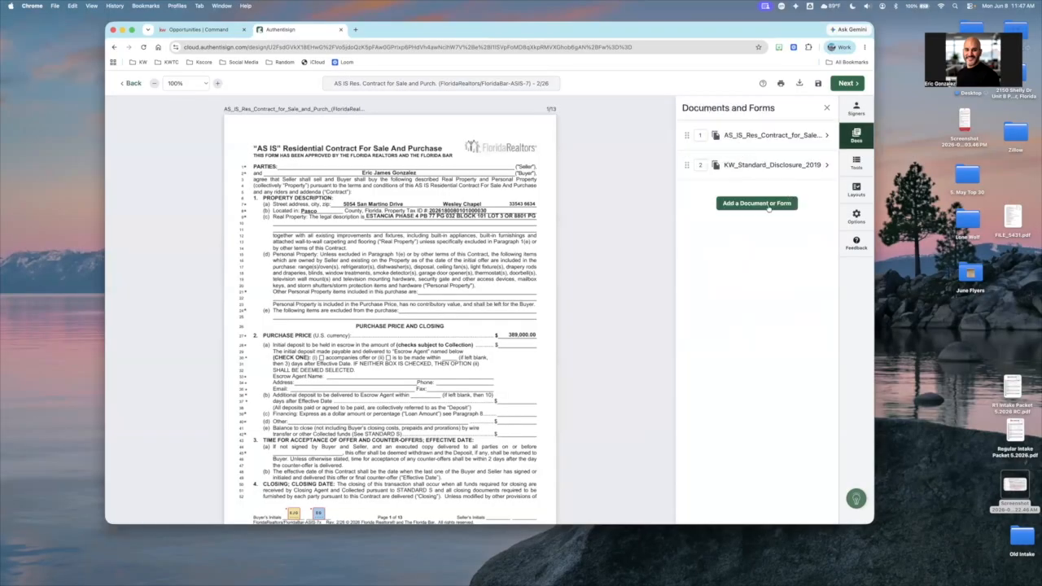
{"action": "left_click", "coordinate": [866, 111]}
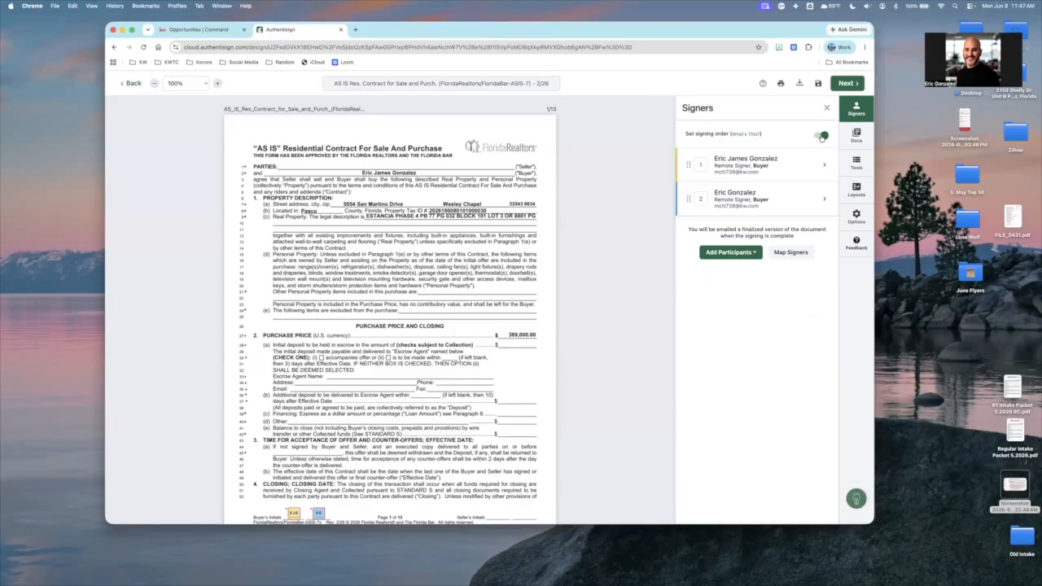
{"action": "left_click", "coordinate": [821, 136]}
{"action": "left_click", "coordinate": [820, 136]}
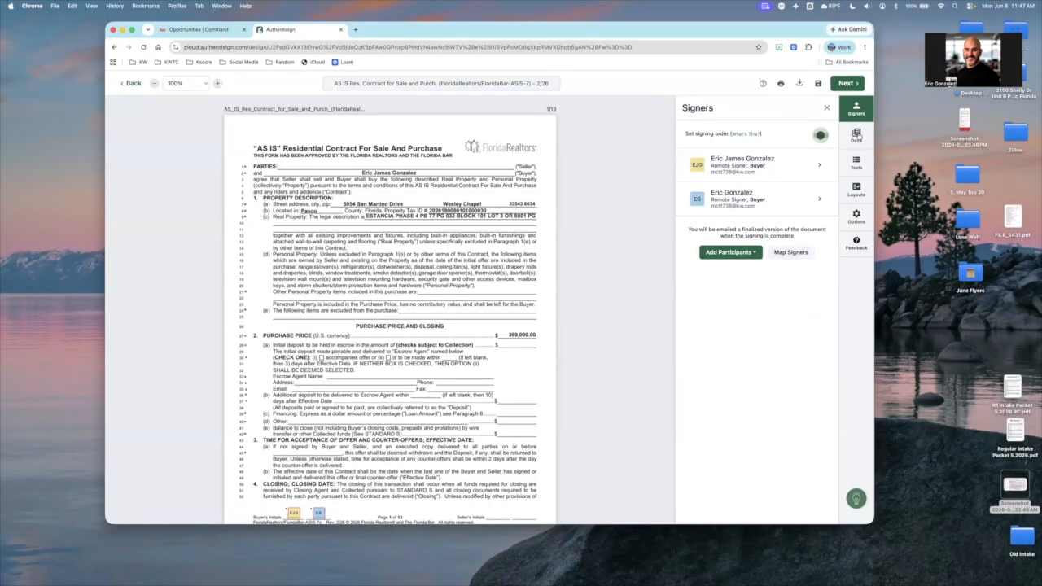
Place Sign Here blocks for All Signers in the Purchase Price section on the AS IS contract's first page
{"action": "left_click", "coordinate": [856, 136]}
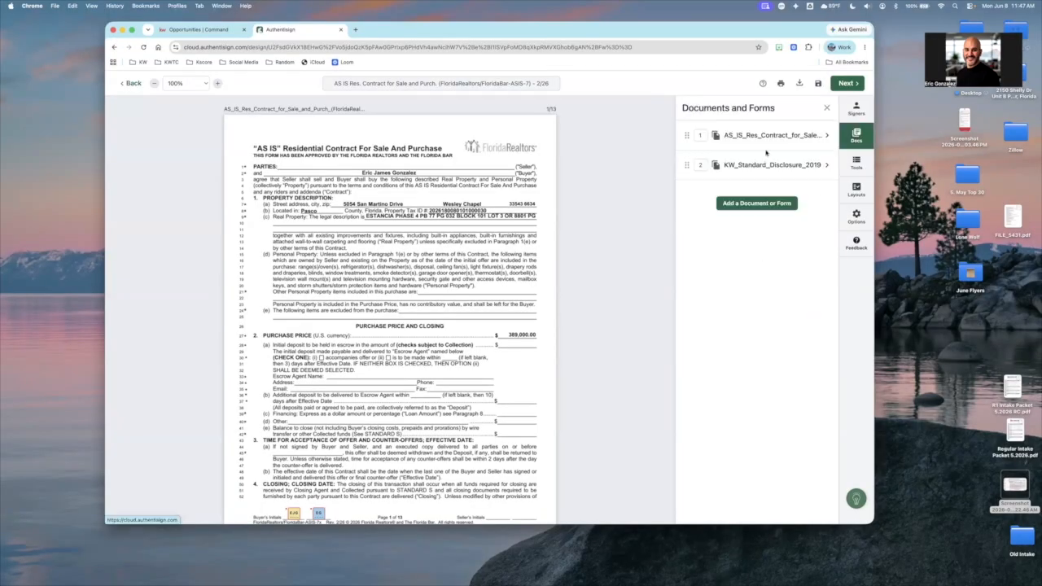
{"action": "left_click", "coordinate": [856, 163]}
{"action": "left_click", "coordinate": [757, 131]}
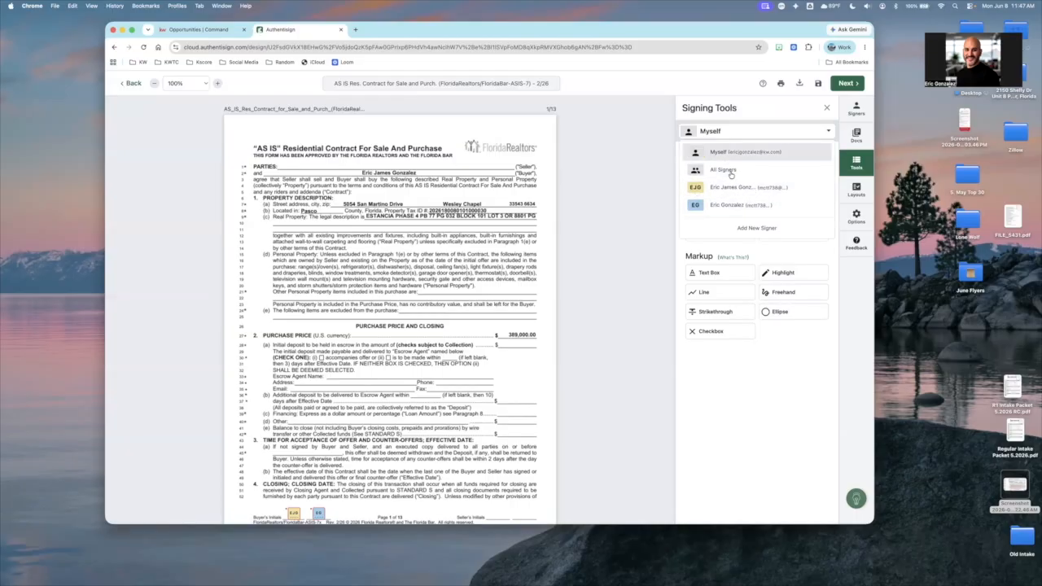
{"action": "left_click", "coordinate": [722, 171]}
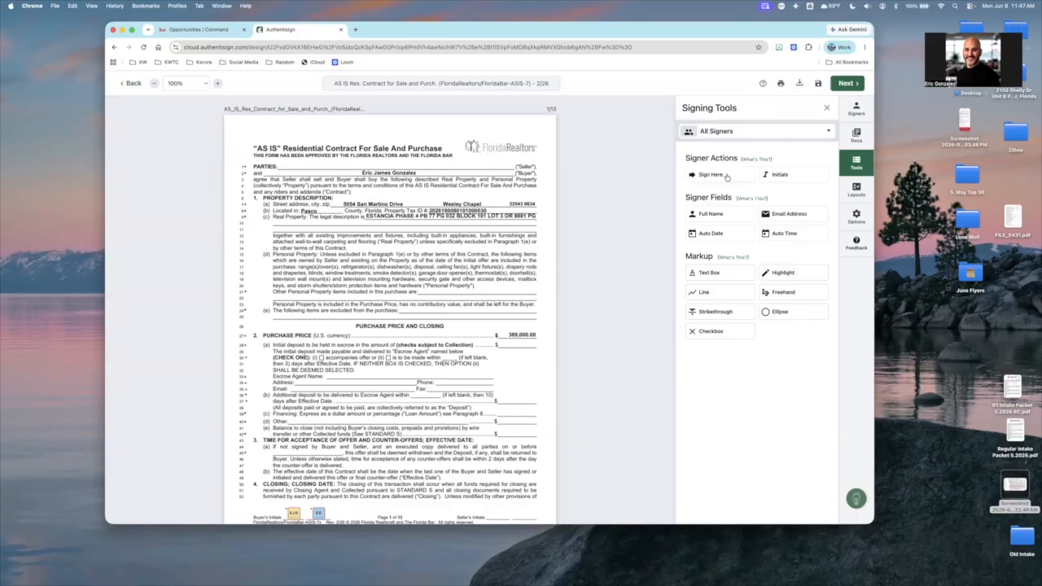
{"action": "mouse_move", "coordinate": [727, 177]}
{"action": "left_mouse_down"}
{"action": "mouse_move", "coordinate": [410, 307]}
{"action": "mouse_move", "coordinate": [370, 345]}
{"action": "mouse_move", "coordinate": [394, 341]}
{"action": "left_mouse_up"}
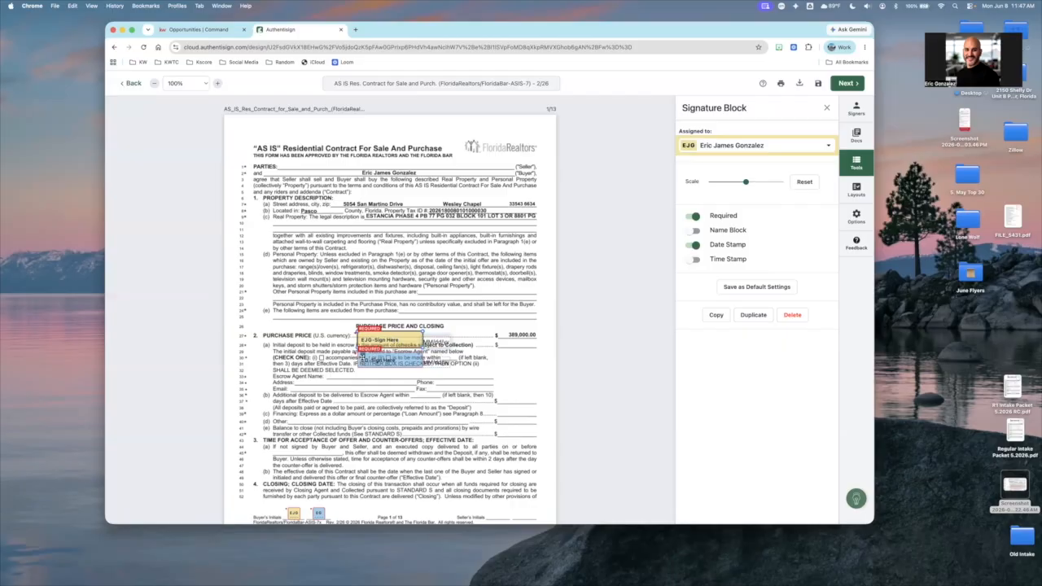
Delete both buyers' signature blocks from the Purchase Price section of the AS IS contract
{"action": "left_click", "coordinate": [363, 358]}
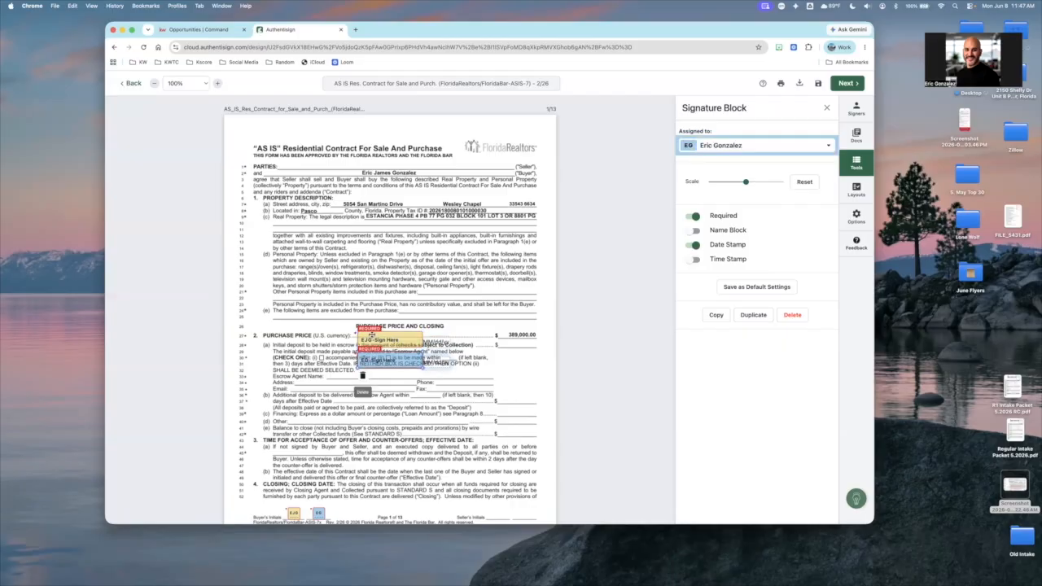
{"action": "key", "text": "Delete"}
{"action": "left_click", "coordinate": [389, 346]}
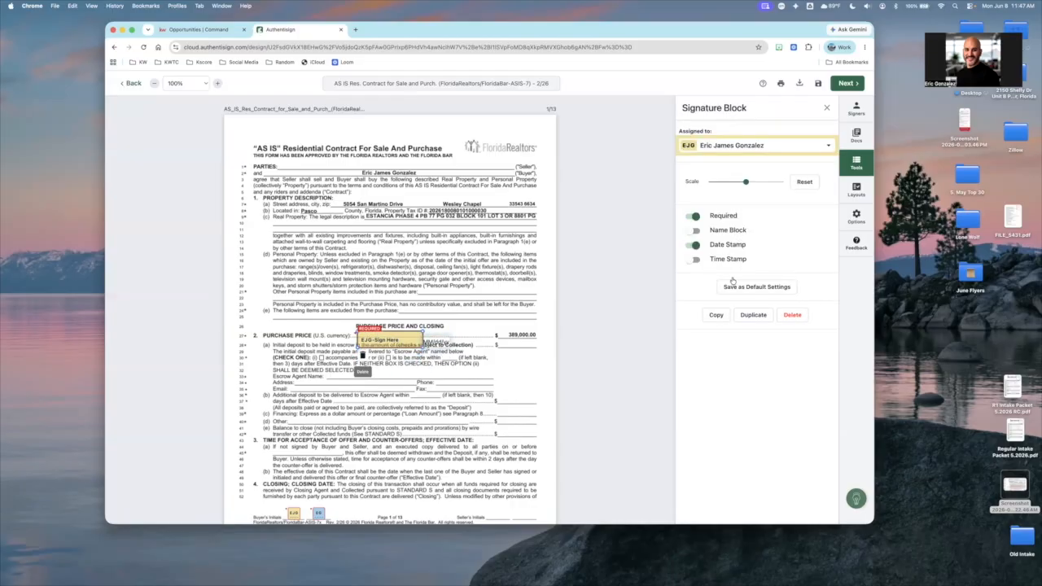
{"action": "key", "text": "Delete"}
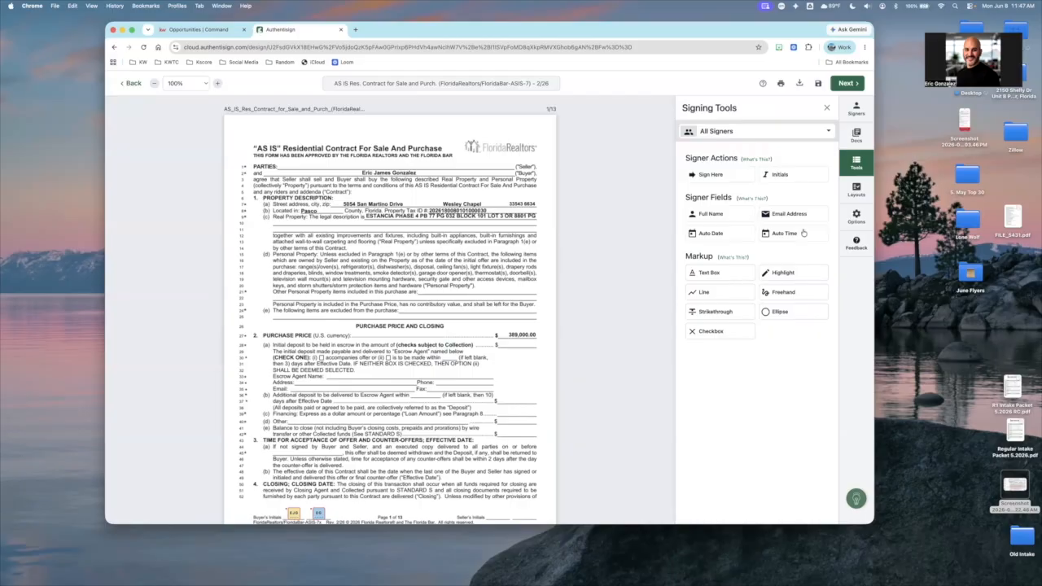
Examine the layout options, and check the pre-placed buyer initials and signature blocks across the AS IS contract and KW Standard Disclosure
{"action": "left_click", "coordinate": [859, 188]}
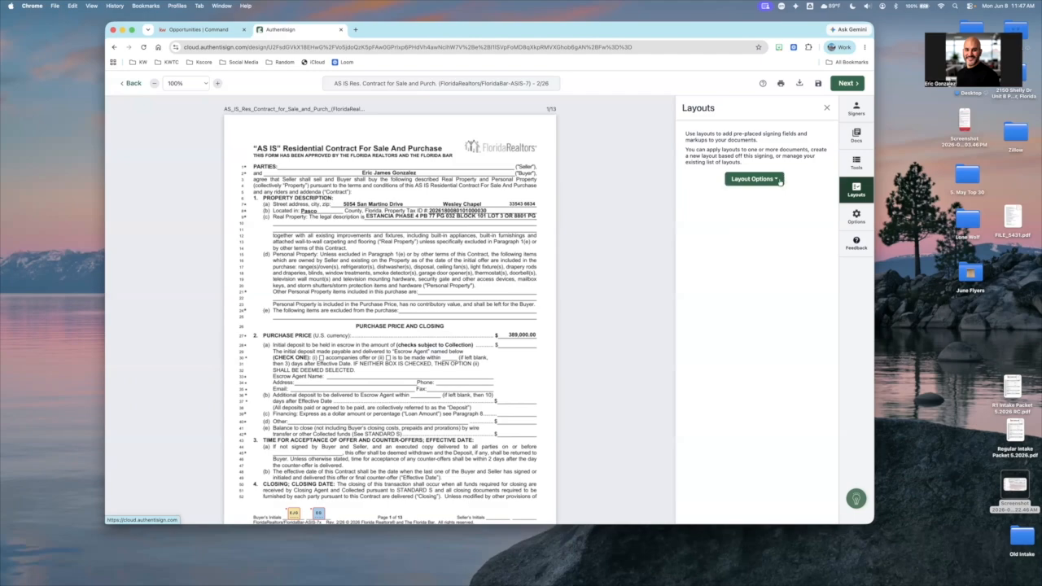
{"action": "left_click", "coordinate": [760, 183]}
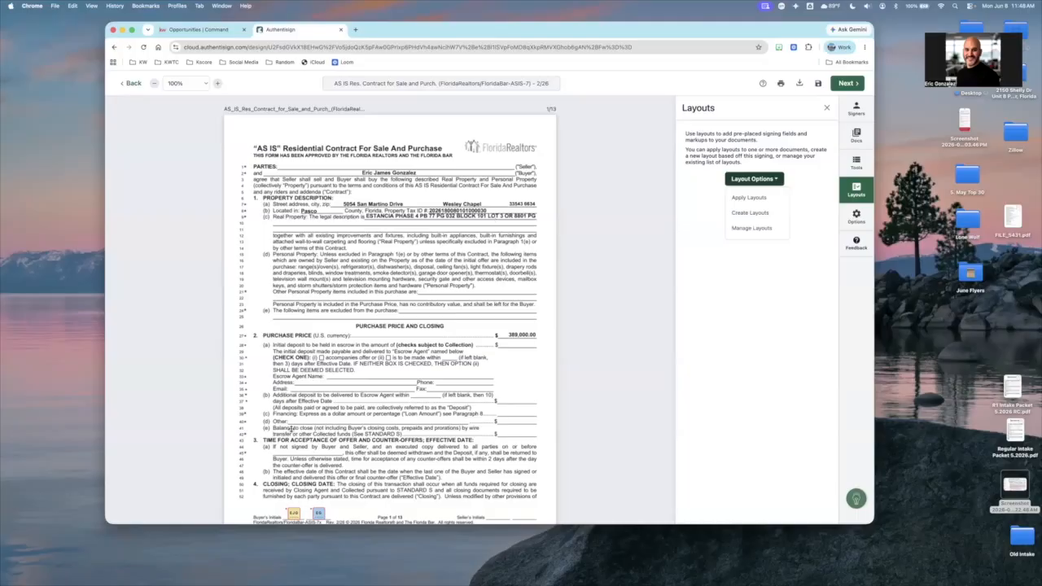
{"action": "scroll", "coordinate": [290, 429], "scroll_direction": "down", "scroll_amount": 2}
{"action": "scroll", "coordinate": [308, 434], "scroll_direction": "down", "scroll_amount": 2}
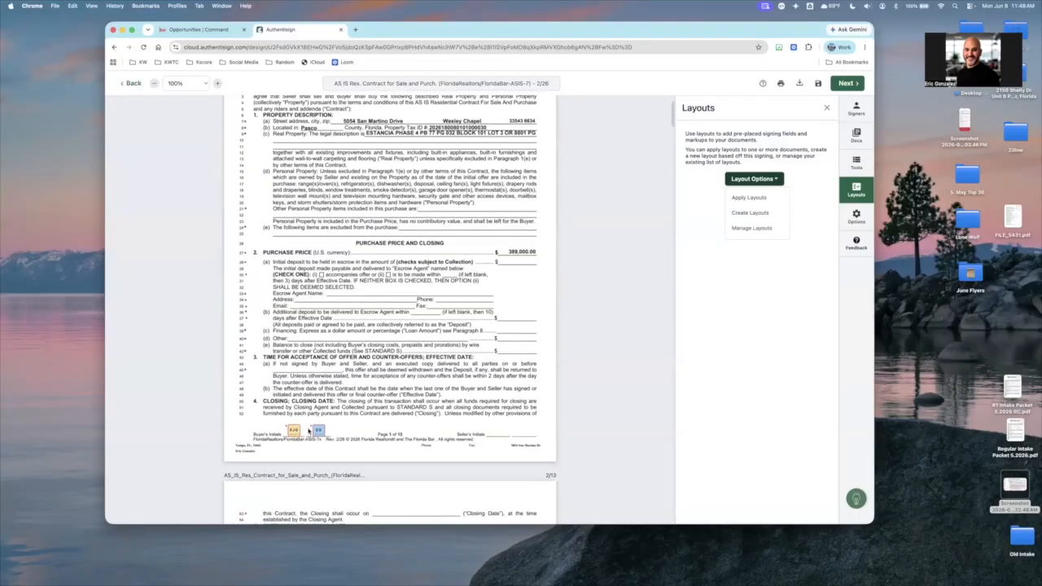
{"action": "scroll", "coordinate": [307, 434], "scroll_direction": "down", "scroll_amount": 15}
{"action": "scroll", "coordinate": [309, 433], "scroll_direction": "down", "scroll_amount": 12}
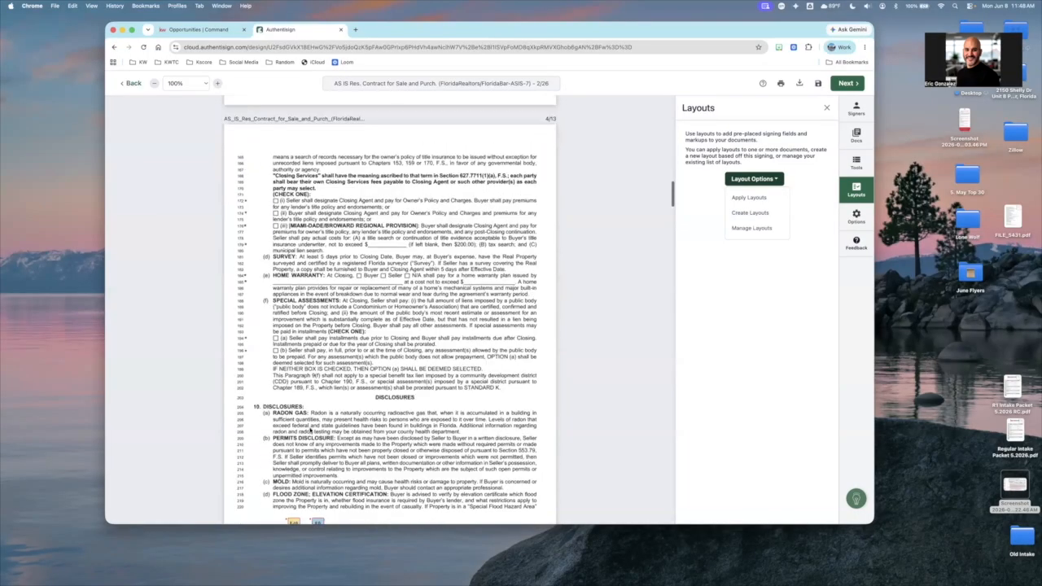
{"action": "scroll", "coordinate": [309, 432], "scroll_direction": "down", "scroll_amount": 10}
{"action": "scroll", "coordinate": [330, 416], "scroll_direction": "down", "scroll_amount": 8}
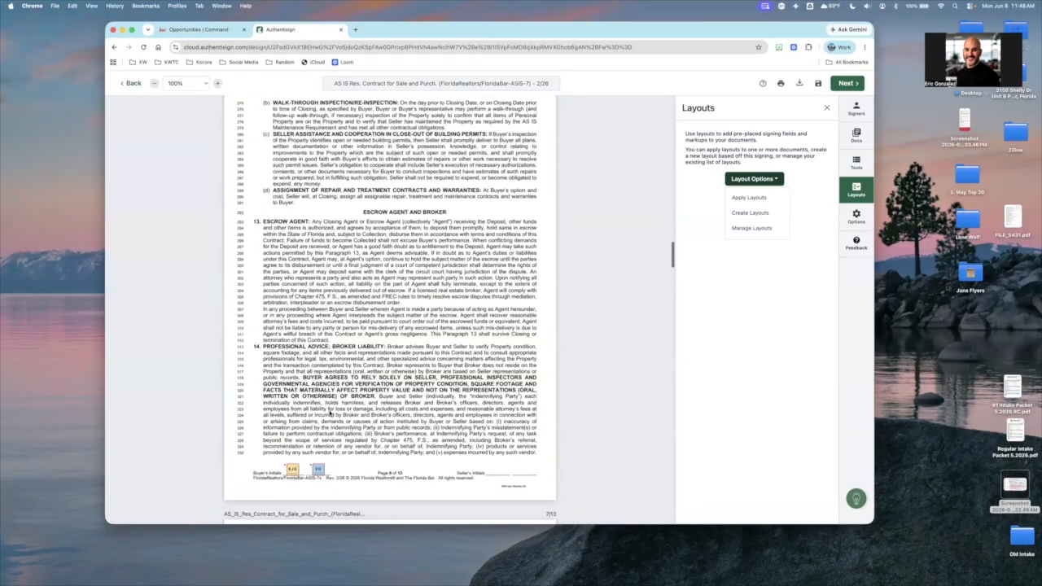
{"action": "scroll", "coordinate": [330, 416], "scroll_direction": "down", "scroll_amount": 10}
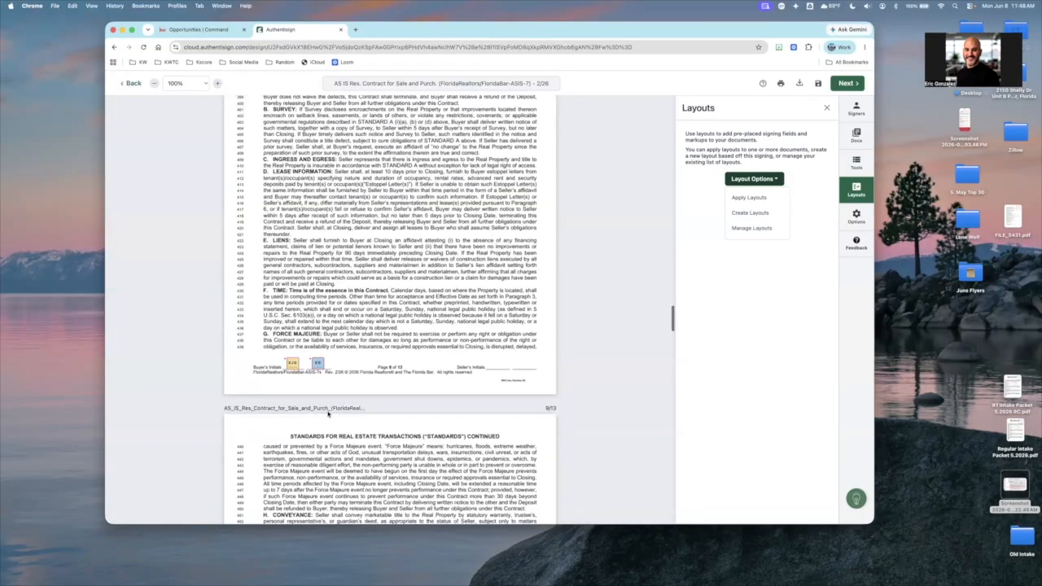
{"action": "scroll", "coordinate": [330, 413], "scroll_direction": "down", "scroll_amount": 20}
{"action": "scroll", "coordinate": [339, 233], "scroll_direction": "down", "scroll_amount": 1}
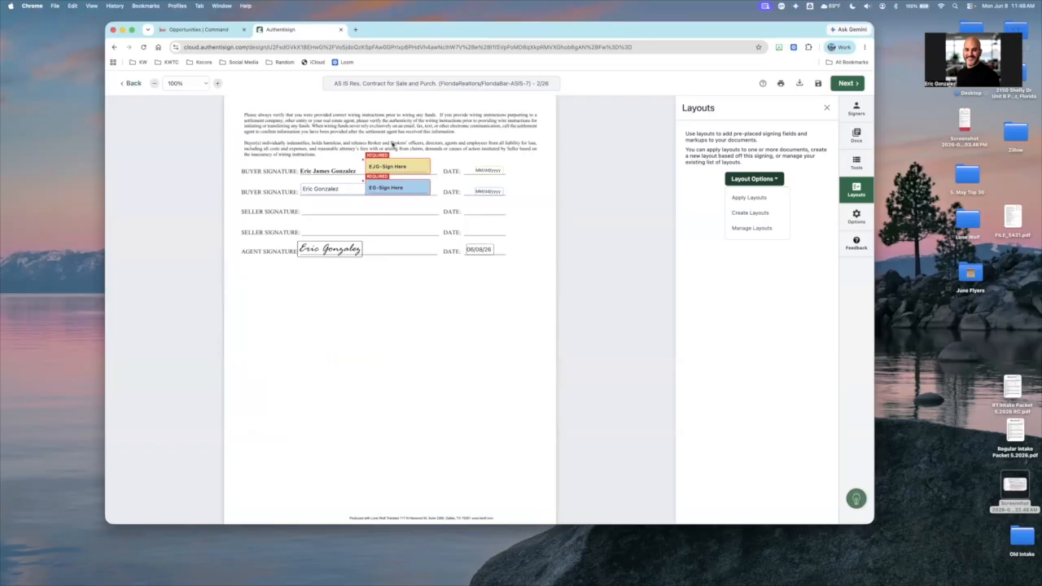
{"action": "scroll", "coordinate": [392, 145], "scroll_direction": "up", "scroll_amount": 10}
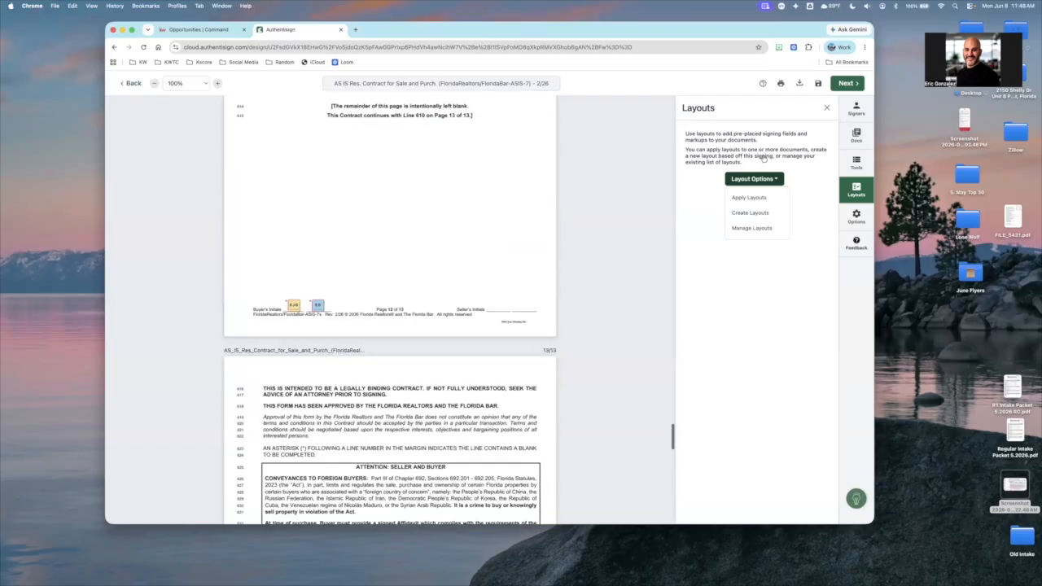
Upload the KW 738 - 2017 FL - Buyer's Final Walk-Thru Inspection PDF from the Dotloop forms folder into the signing
{"action": "left_click", "coordinate": [856, 135]}
{"action": "left_click", "coordinate": [765, 205]}
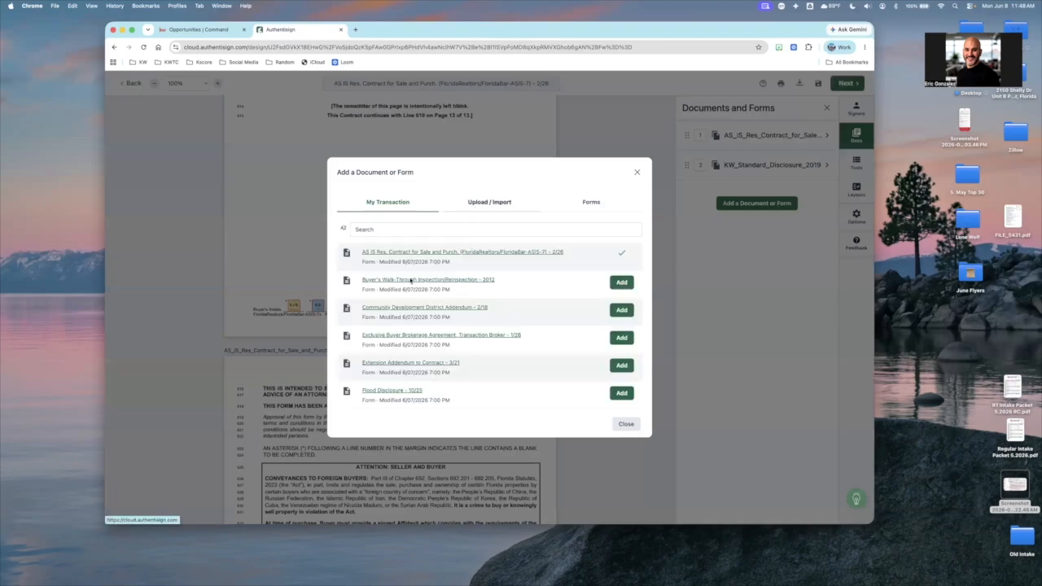
{"action": "left_click", "coordinate": [489, 202]}
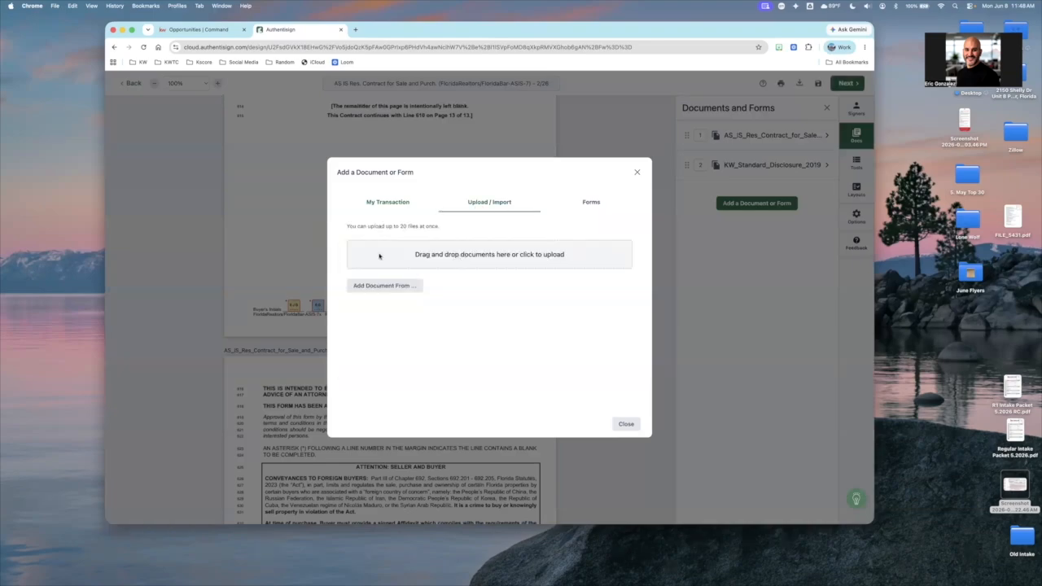
{"action": "left_click", "coordinate": [378, 256]}
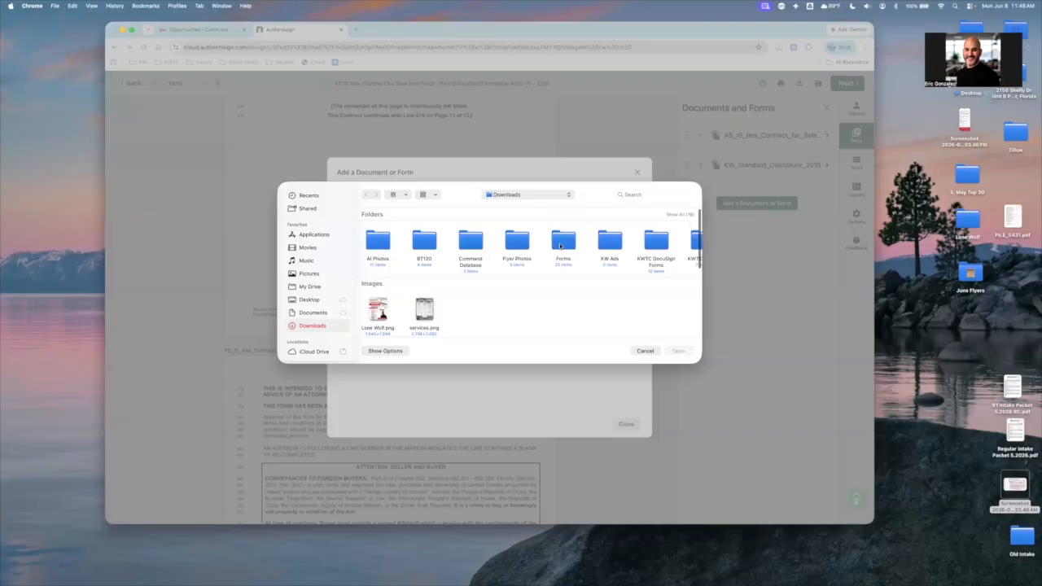
{"action": "double_click", "coordinate": [559, 246]}
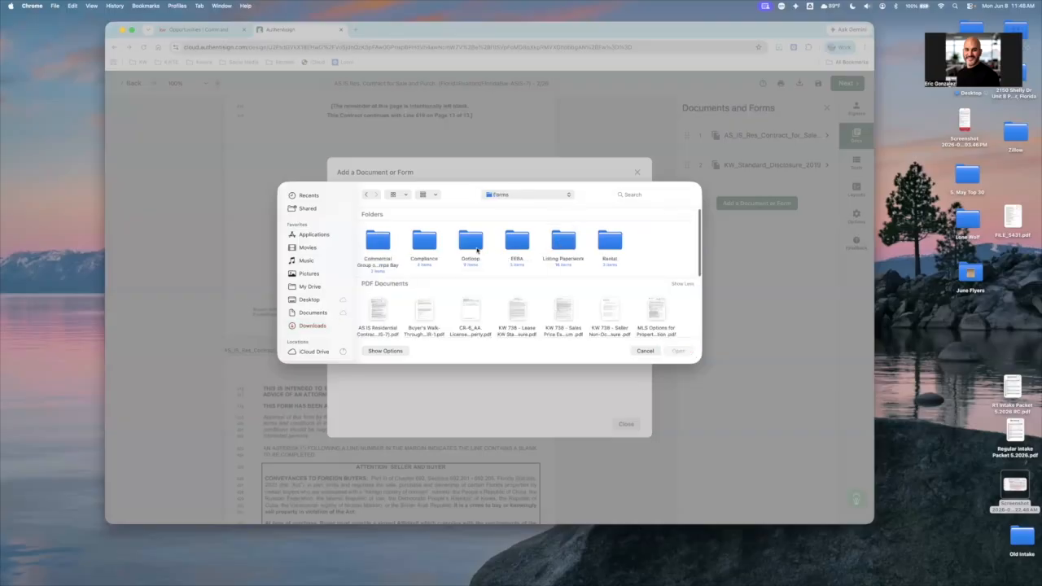
{"action": "double_click", "coordinate": [476, 248]}
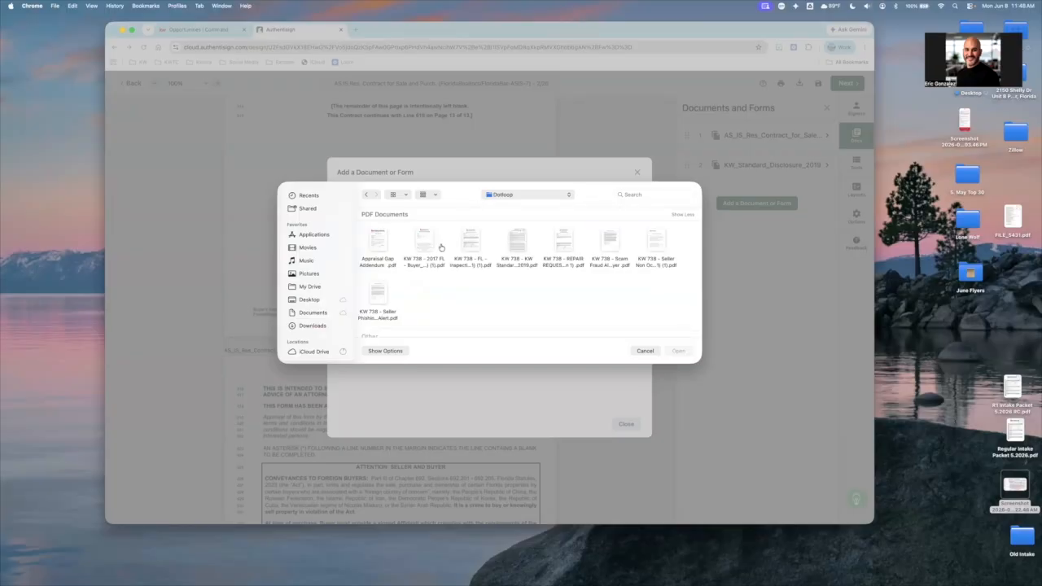
{"action": "double_click", "coordinate": [440, 246]}
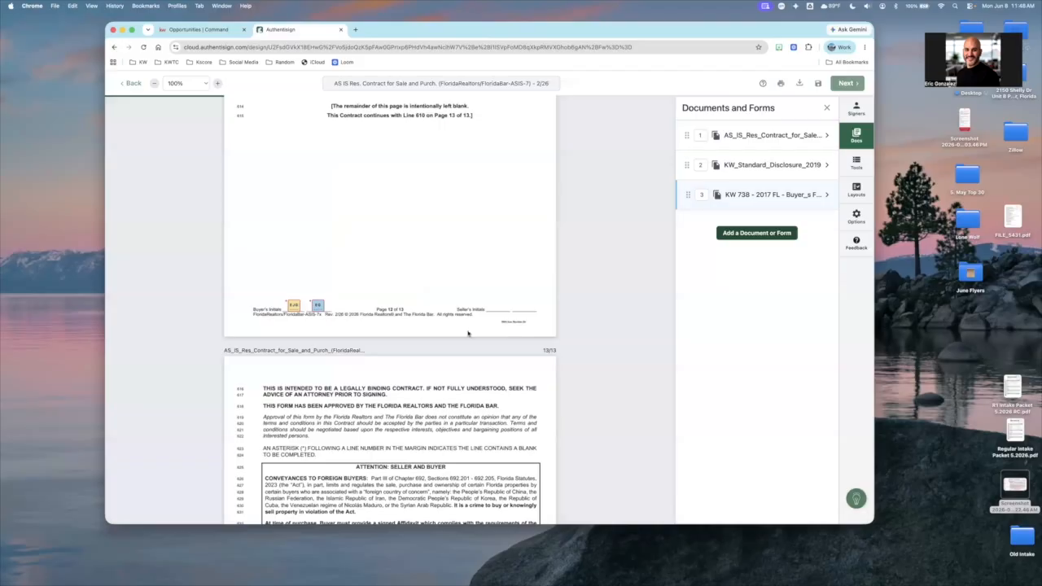
{"action": "left_click", "coordinate": [826, 107]}
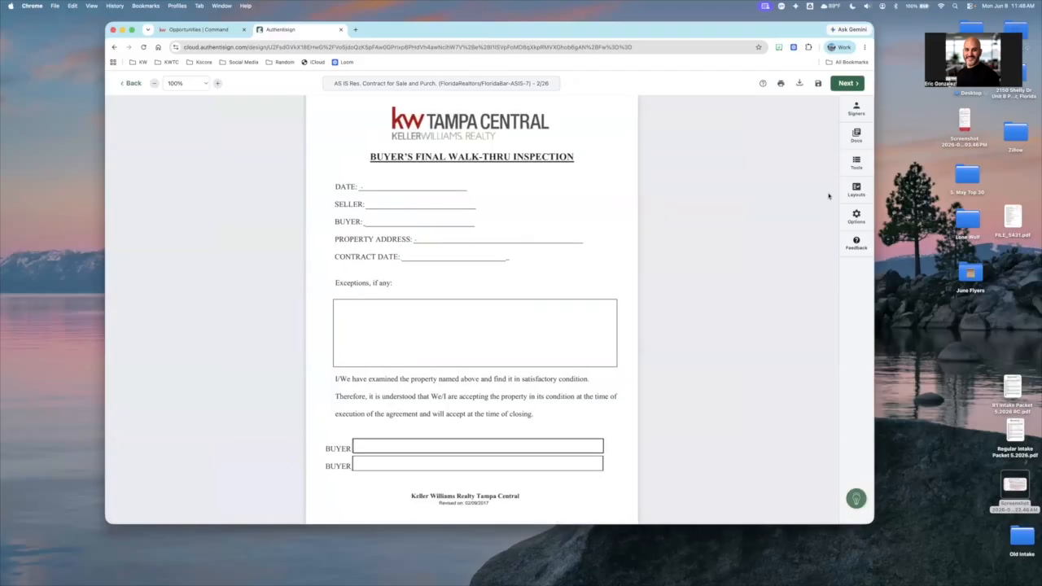
Place the first buyer's signature, date and full name fields on the Buyer's Final Walk-Thru Inspection form
{"action": "left_click", "coordinate": [855, 188]}
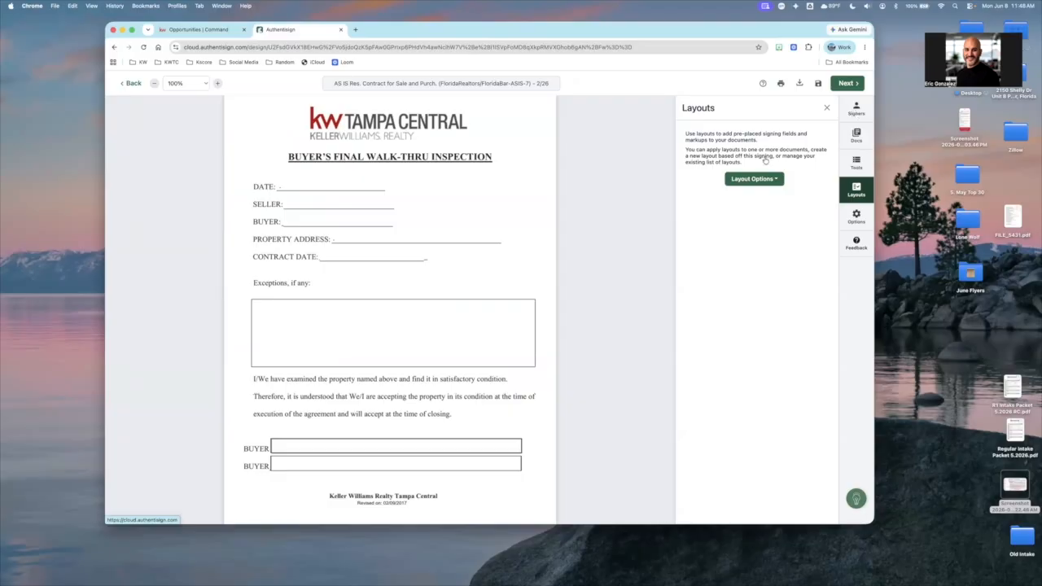
{"action": "left_click", "coordinate": [855, 113]}
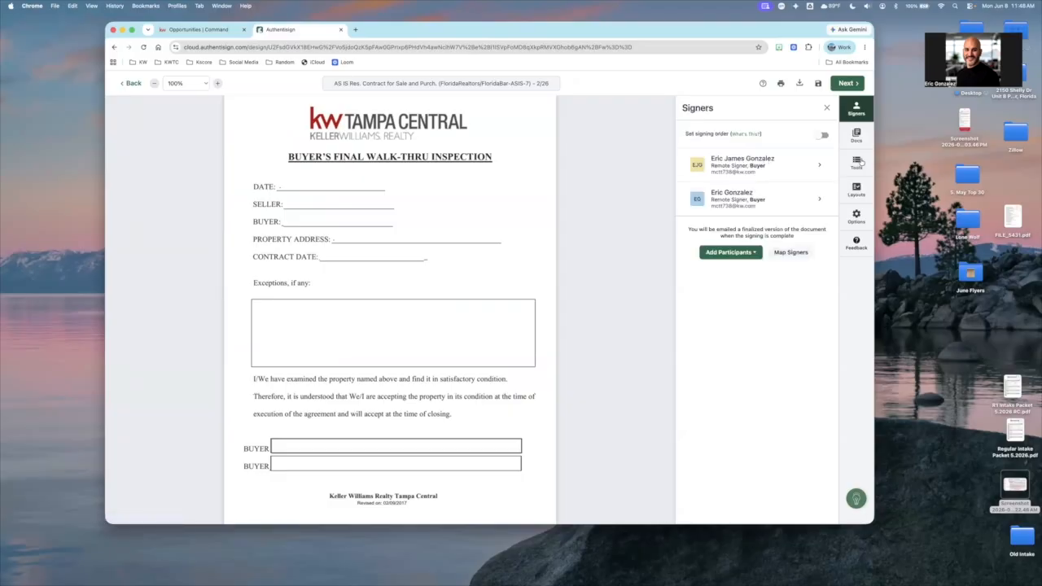
{"action": "left_click", "coordinate": [857, 162]}
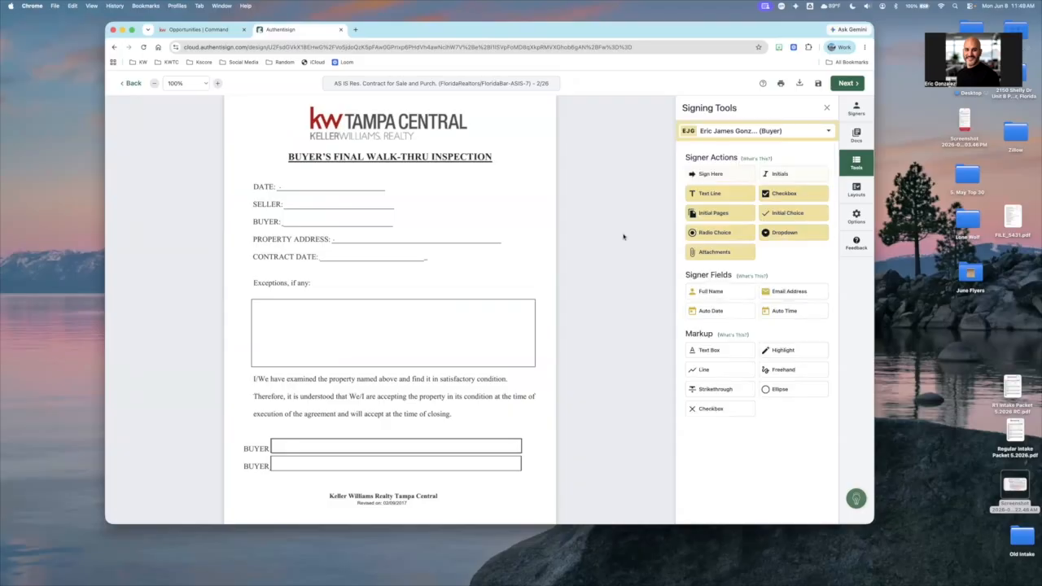
{"action": "left_click_drag", "start_coordinate": [380, 338], "coordinate": [292, 447]}
{"action": "left_click_drag", "start_coordinate": [437, 343], "coordinate": [505, 449]}
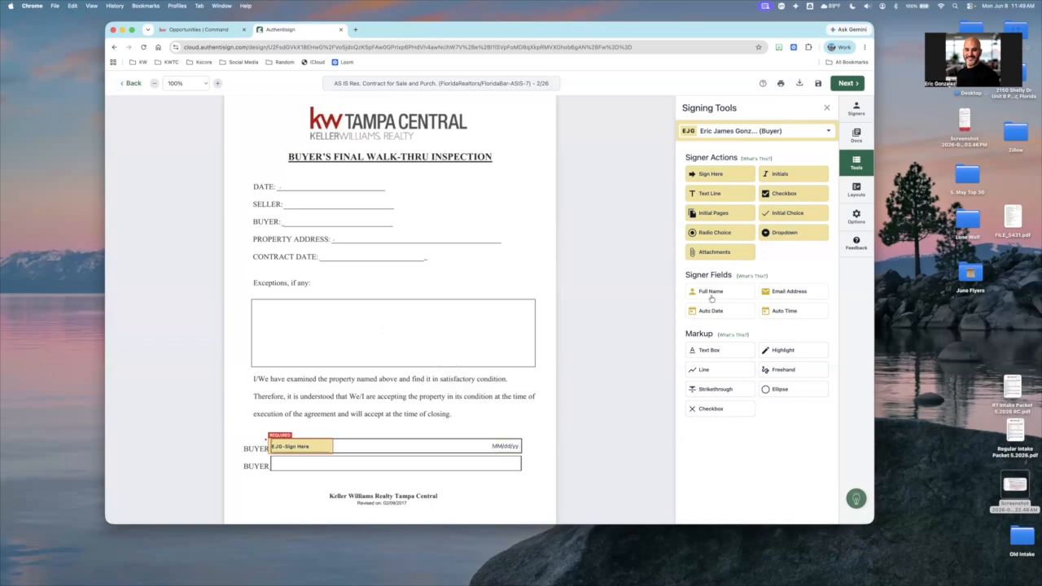
{"action": "left_click_drag", "start_coordinate": [381, 344], "coordinate": [310, 214]}
Add the second buyer's signature and date to the second BUYER line, and their full name beside the first buyer's name
{"action": "left_click", "coordinate": [745, 131]}
{"action": "left_click", "coordinate": [720, 208]}
{"action": "left_click", "coordinate": [727, 175]}
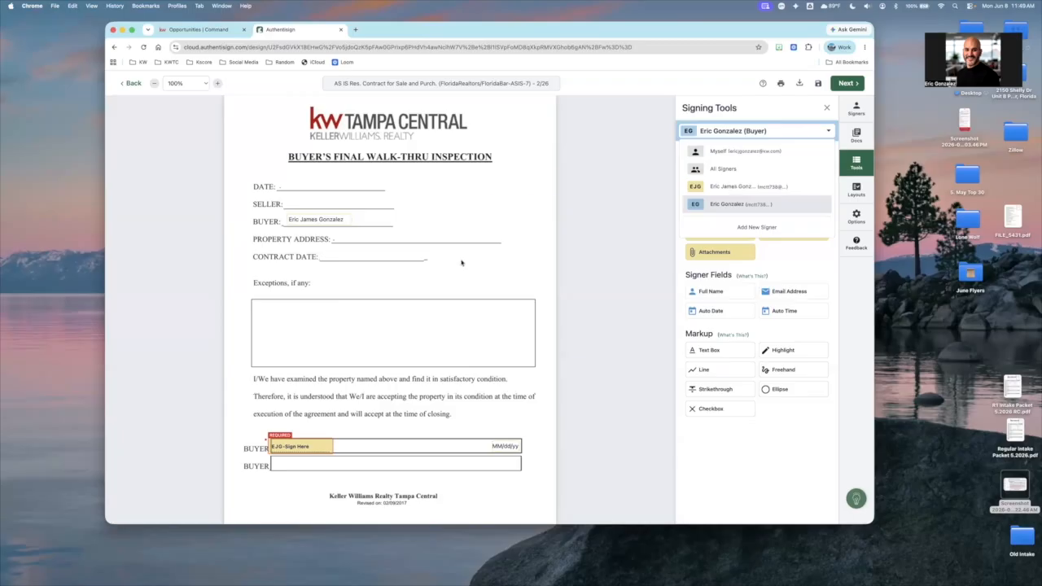
{"action": "left_click", "coordinate": [293, 466]}
{"action": "left_click", "coordinate": [500, 464]}
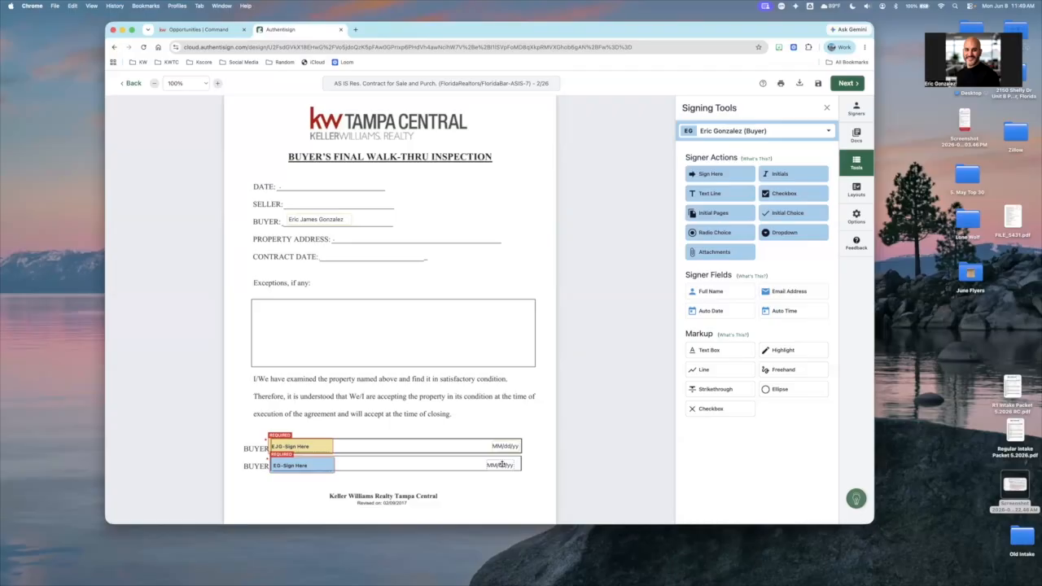
{"action": "left_click", "coordinate": [735, 296]}
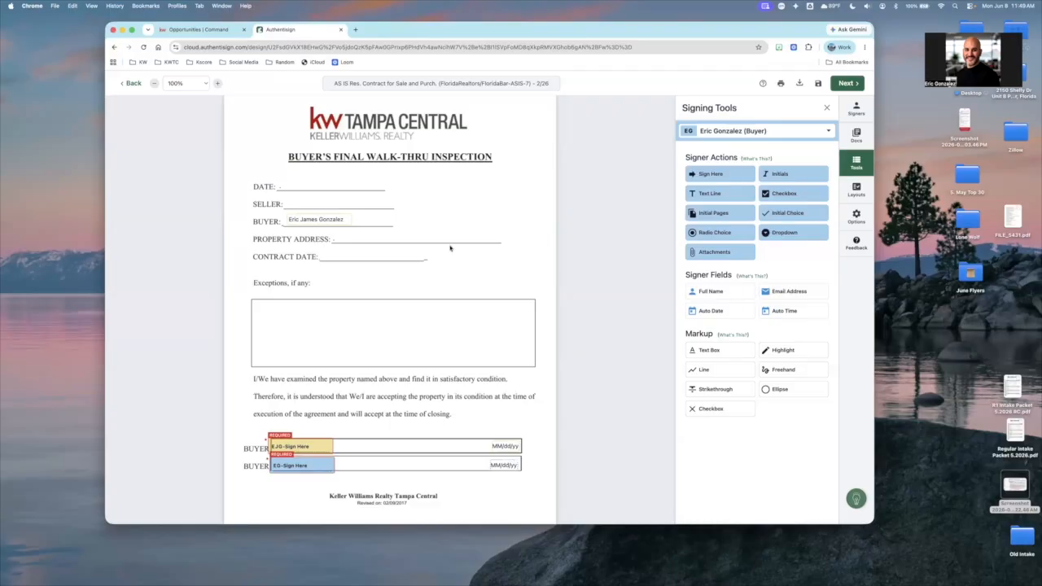
{"action": "left_click", "coordinate": [388, 216]}
Try placing a text box on the Property Address line of the walk-thru inspection form
{"action": "left_click", "coordinate": [693, 352]}
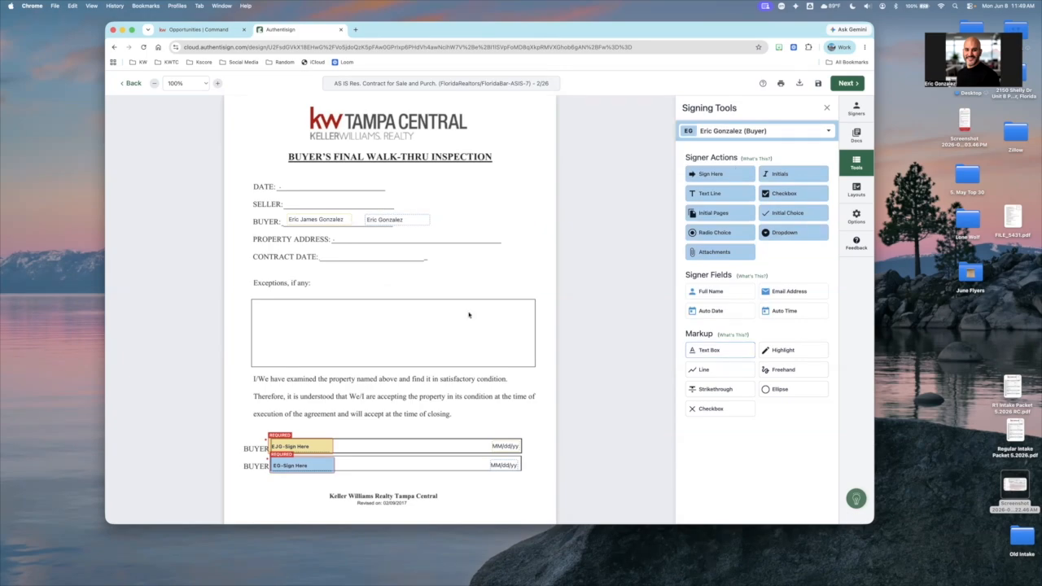
{"action": "left_click", "coordinate": [477, 280]}
{"action": "left_click_drag", "start_coordinate": [348, 238], "coordinate": [372, 247]}
{"action": "right_click", "coordinate": [351, 236]}
{"action": "left_click", "coordinate": [789, 364]}
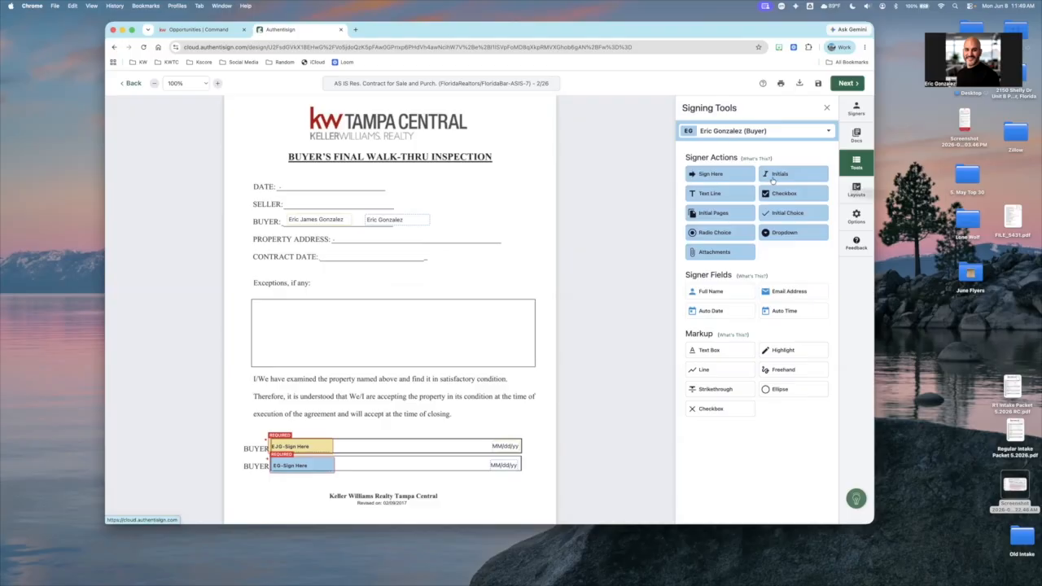
Create a signing layout named Test BFWT from the Buyer's Final Walk-Thru Inspection document
{"action": "left_click", "coordinate": [771, 179]}
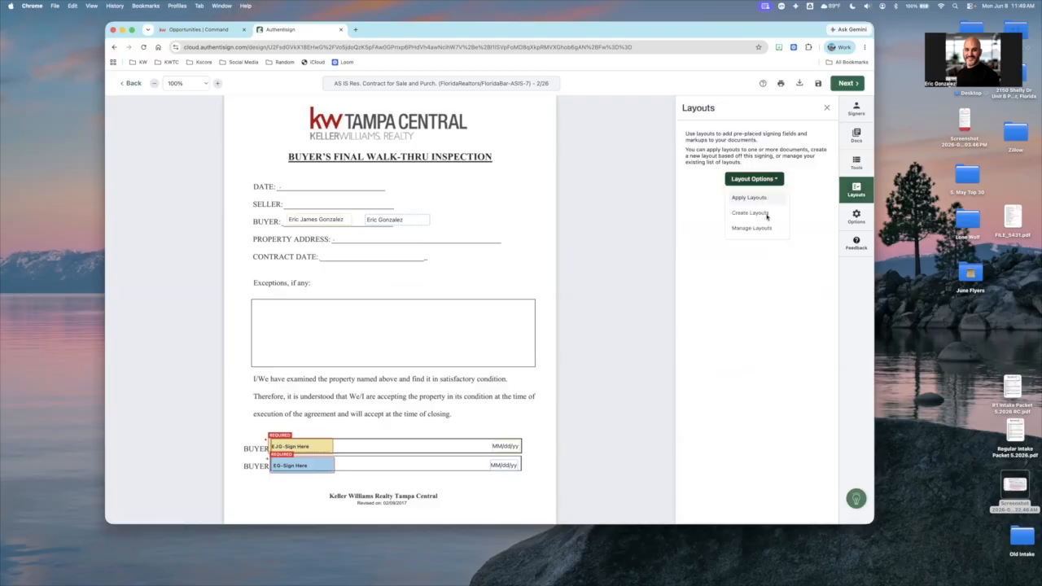
{"action": "left_click", "coordinate": [750, 214]}
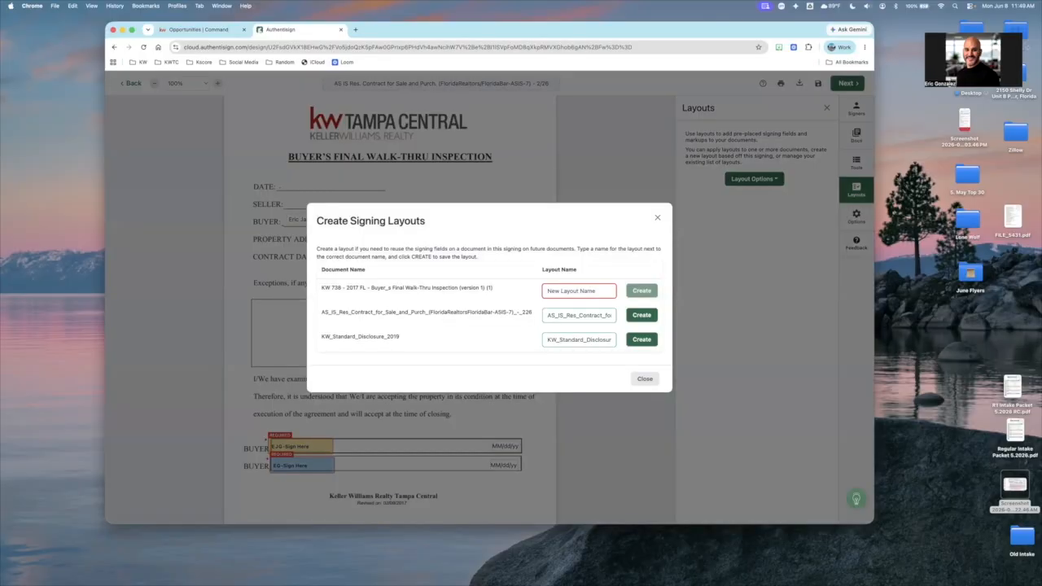
{"action": "type", "text": "TEst BFWT"}
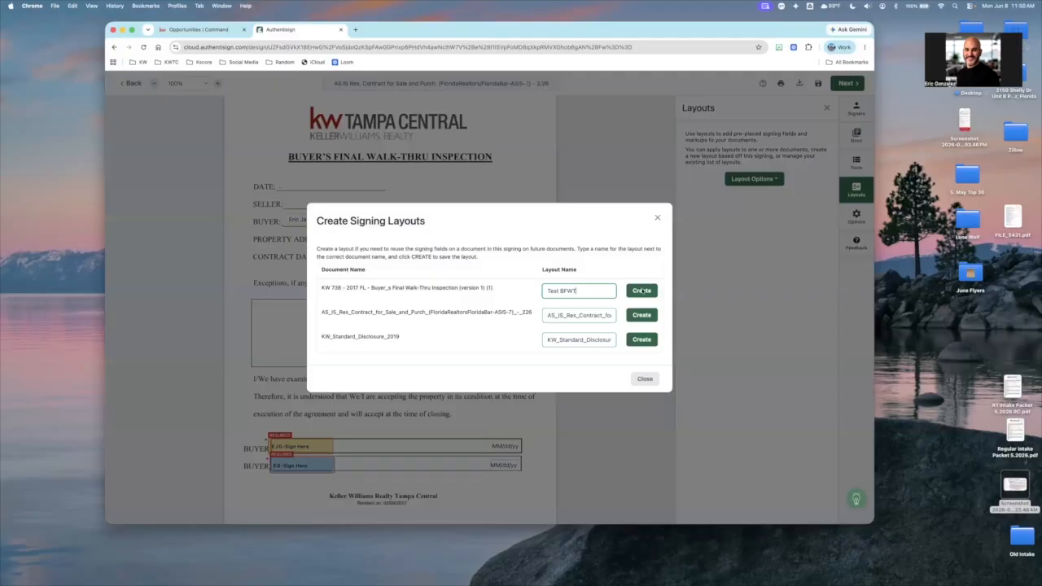
{"action": "left_click", "coordinate": [641, 291]}
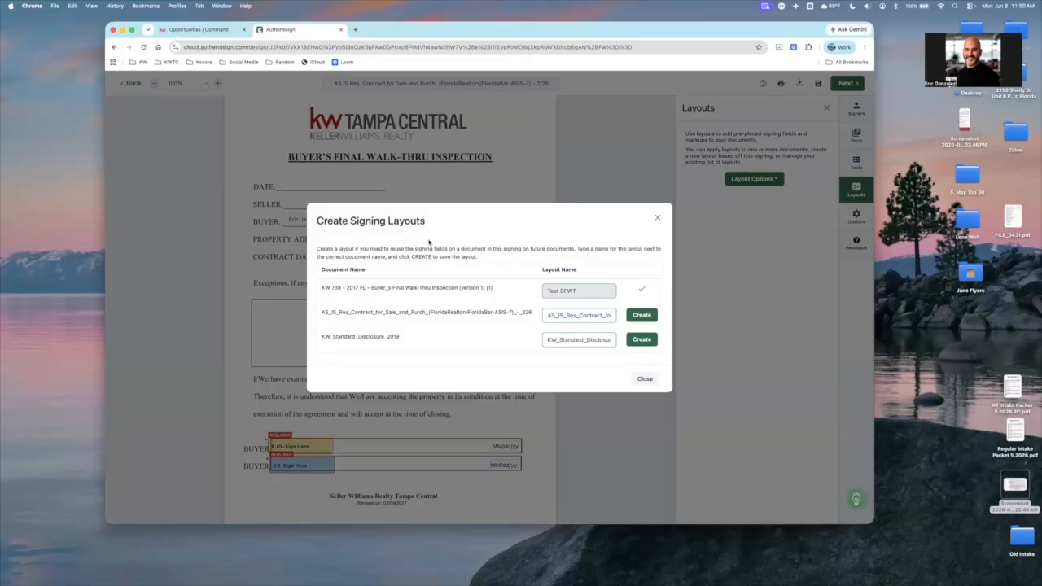
{"action": "left_click", "coordinate": [658, 217]}
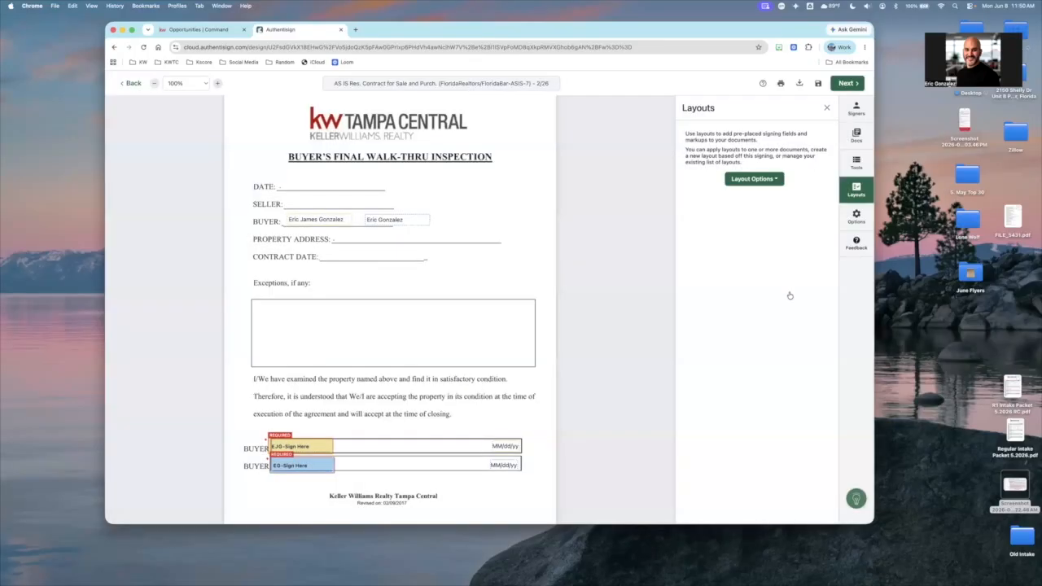
Check which saved layouts can be assigned to the walk-thru inspection document, leaving without assigning any
{"action": "left_click", "coordinate": [861, 192]}
{"action": "left_click", "coordinate": [754, 179]}
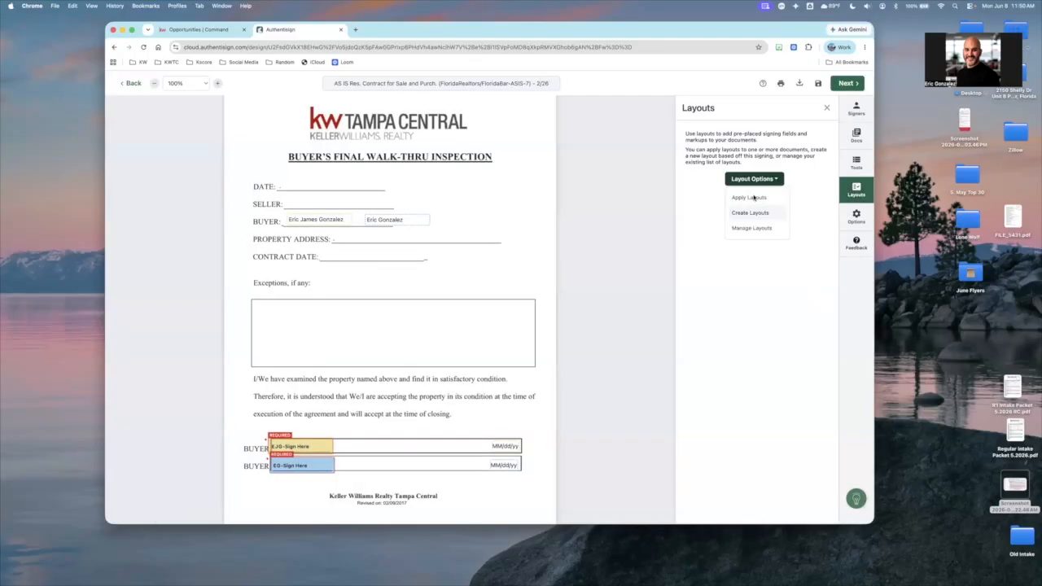
{"action": "left_click", "coordinate": [751, 197]}
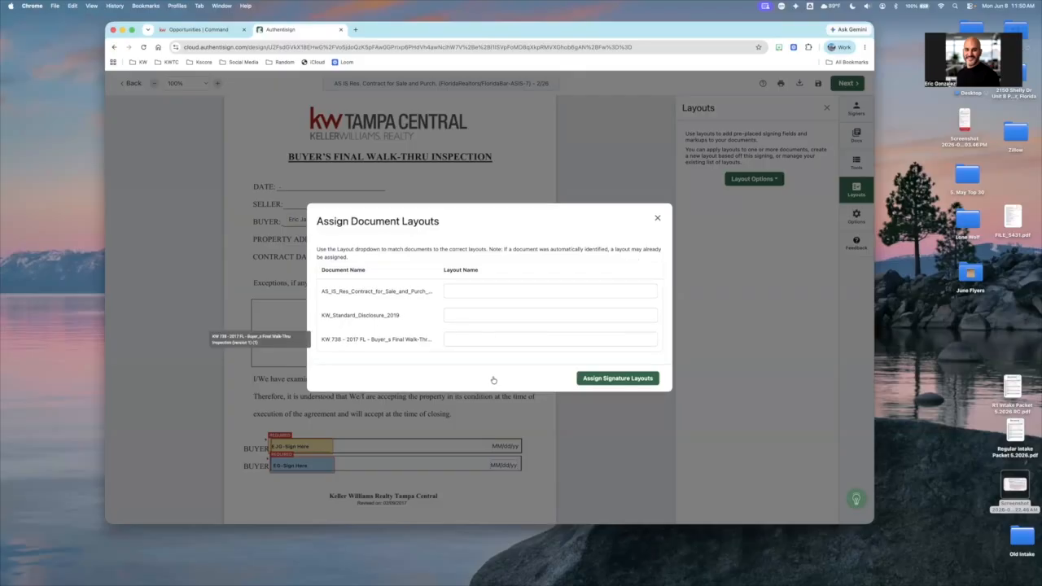
{"action": "left_click", "coordinate": [489, 340]}
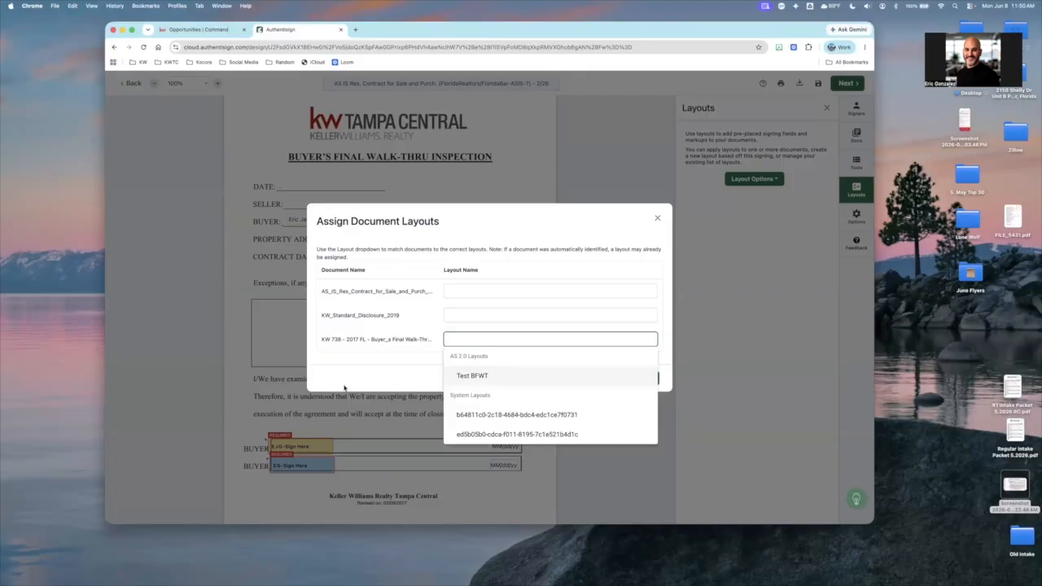
{"action": "left_click", "coordinate": [648, 259]}
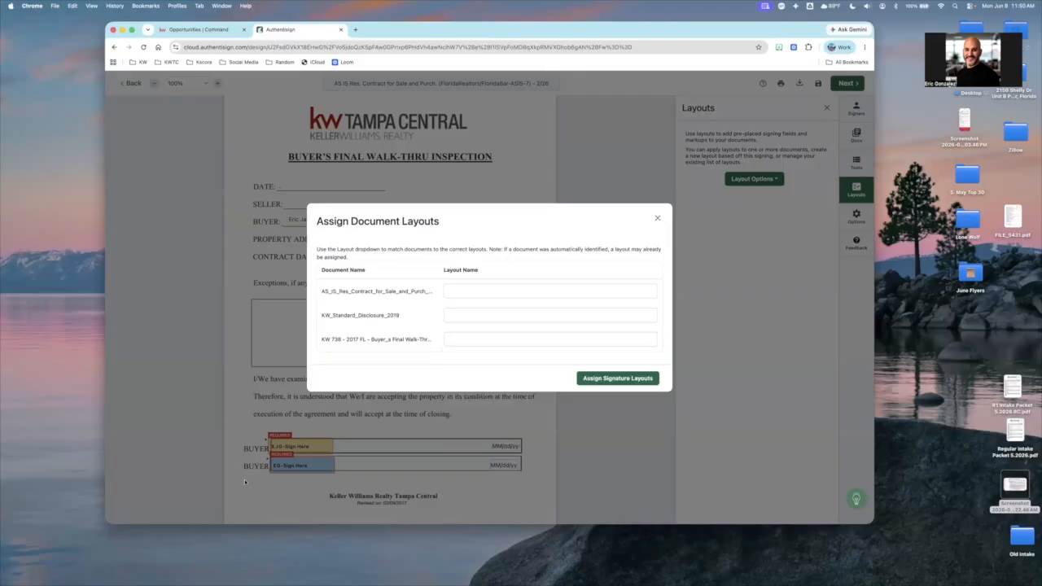
{"action": "left_click", "coordinate": [657, 218]}
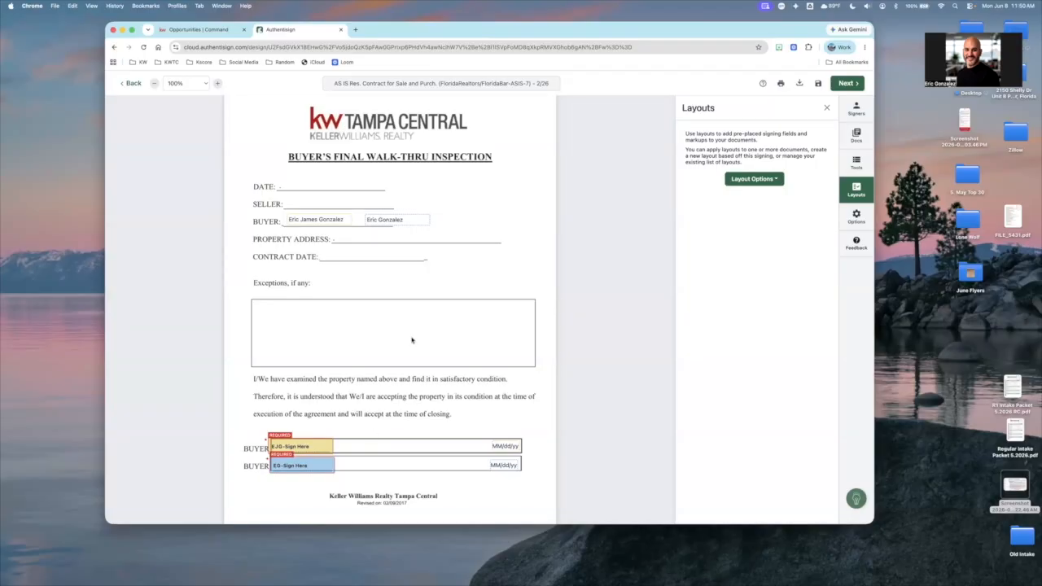
Review the buyer signature blocks on the KW Standard Disclosure and the walk-thru inspection form
{"action": "scroll", "coordinate": [412, 340], "scroll_direction": "up", "scroll_amount": 1}
{"action": "scroll", "coordinate": [413, 340], "scroll_direction": "down", "scroll_amount": 1}
{"action": "scroll", "coordinate": [302, 442], "scroll_direction": "up", "scroll_amount": 10}
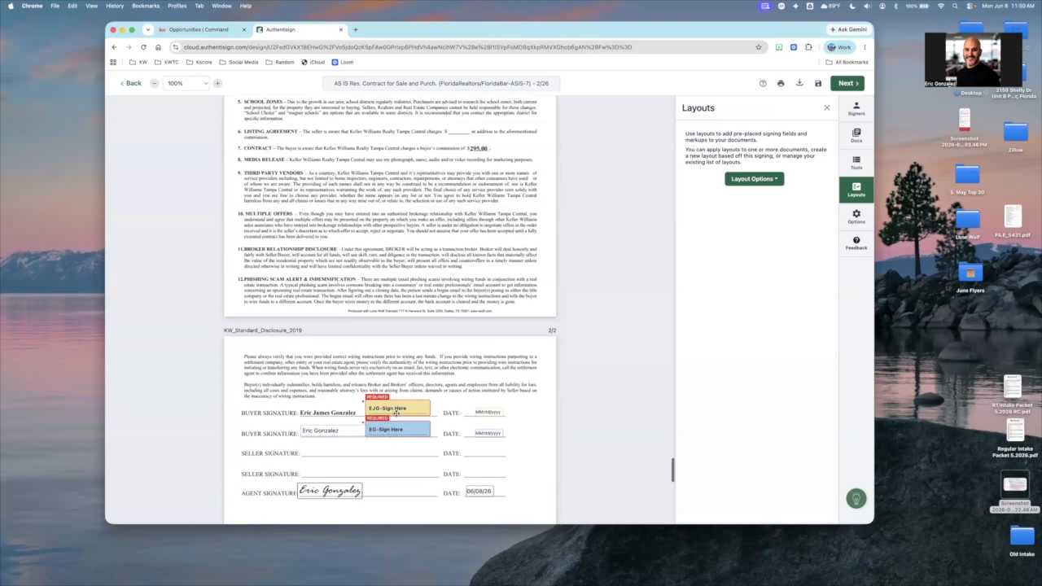
{"action": "scroll", "coordinate": [397, 414], "scroll_direction": "up", "scroll_amount": 1}
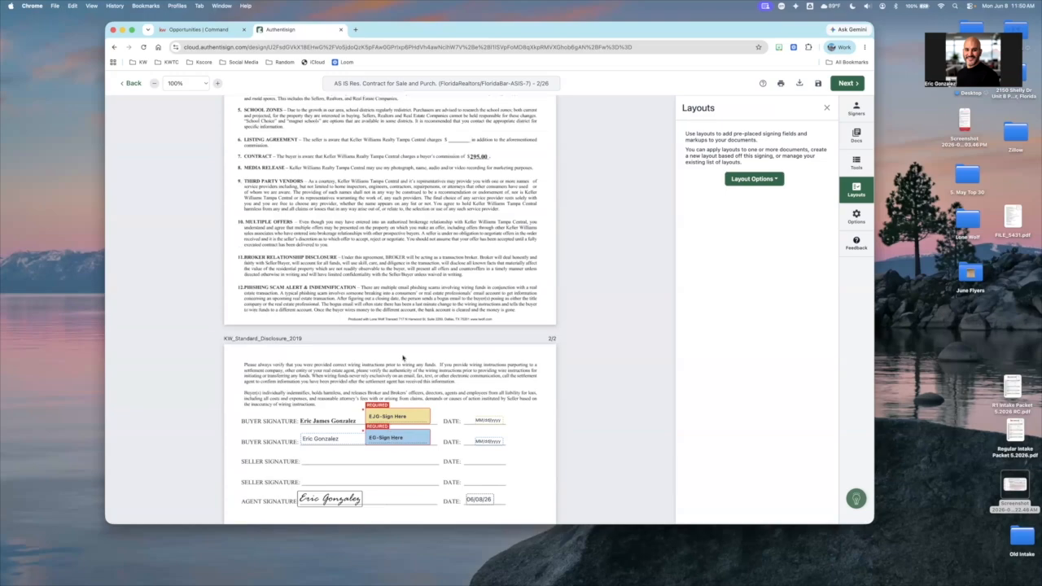
{"action": "scroll", "coordinate": [402, 358], "scroll_direction": "down", "scroll_amount": 10}
{"action": "scroll", "coordinate": [570, 333], "scroll_direction": "down", "scroll_amount": 2}
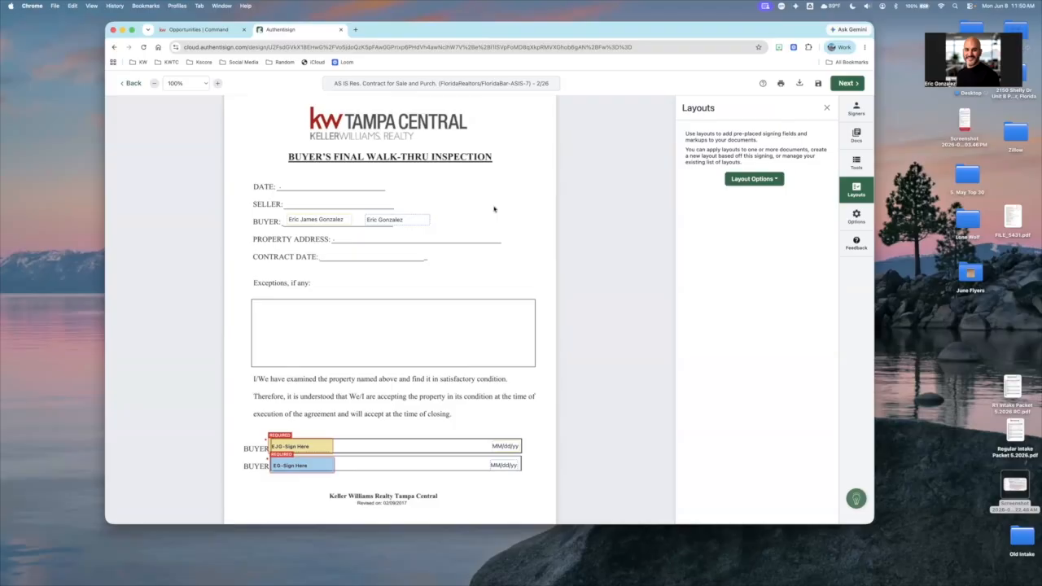
Examine the signing options, including the expiration date setting and the Authentisign ID position choices
{"action": "left_click", "coordinate": [856, 215]}
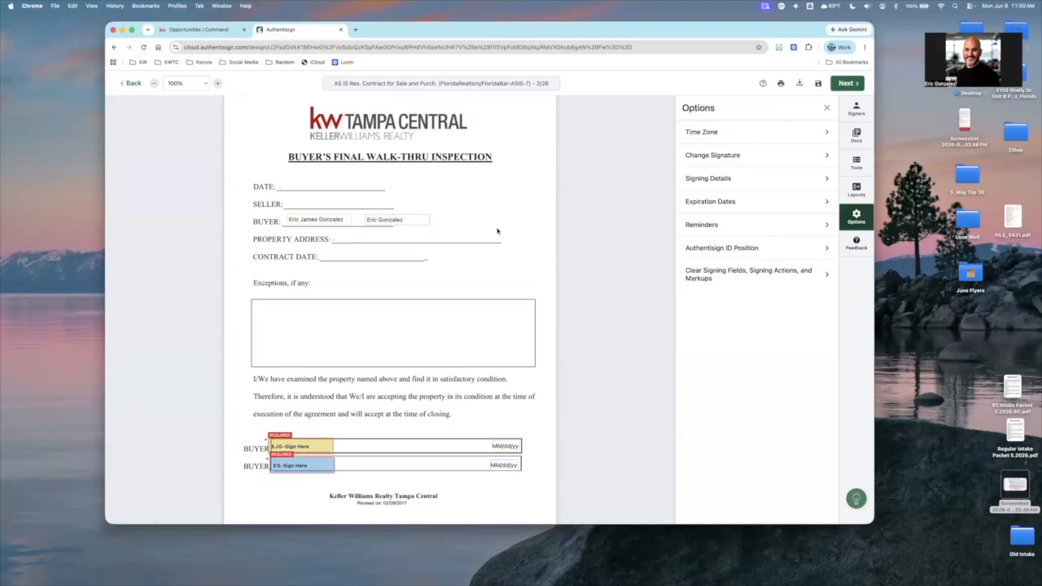
{"action": "scroll", "coordinate": [496, 232], "scroll_direction": "up", "scroll_amount": 10}
{"action": "scroll", "coordinate": [500, 230], "scroll_direction": "up", "scroll_amount": 20}
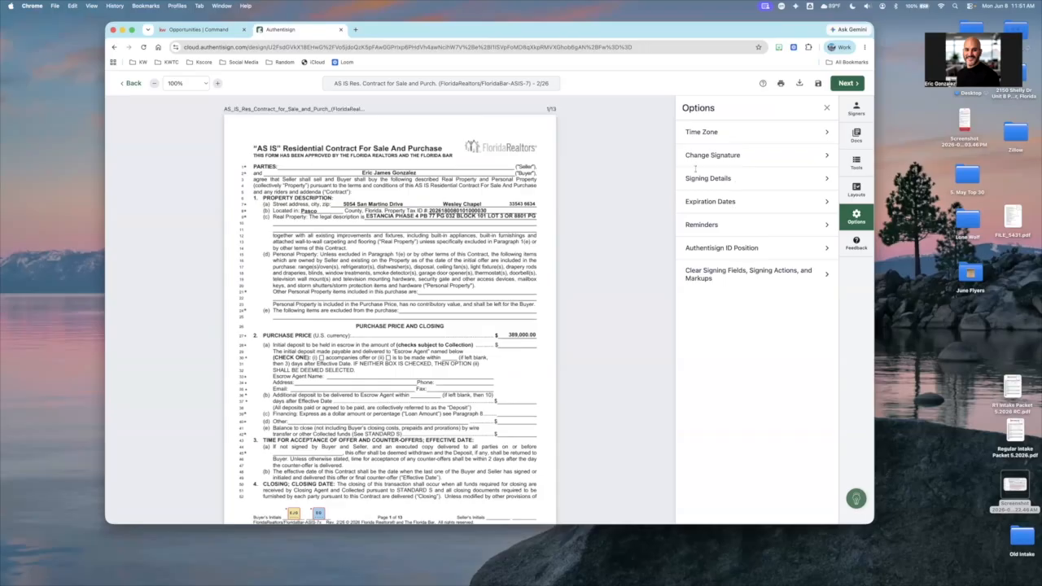
{"action": "left_click", "coordinate": [705, 201]}
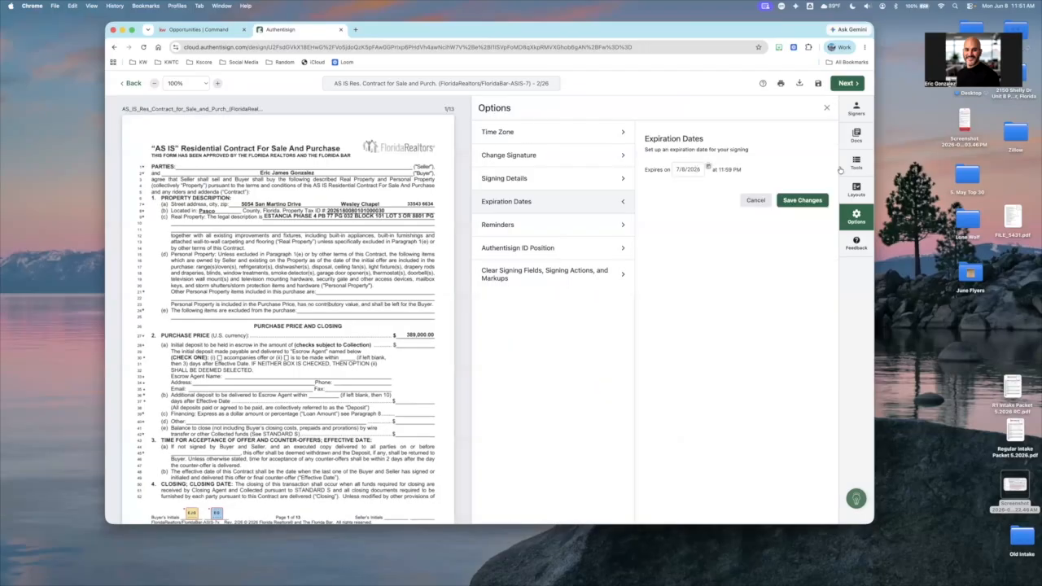
{"action": "left_click", "coordinate": [827, 106]}
{"action": "left_click", "coordinate": [856, 215]}
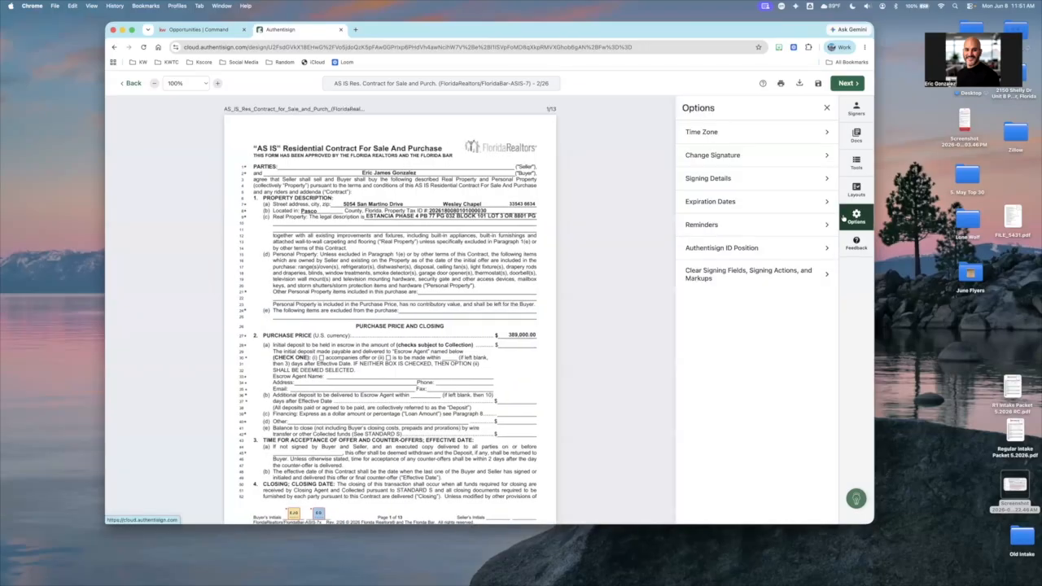
{"action": "left_click", "coordinate": [778, 248]}
{"action": "left_click", "coordinate": [682, 168]}
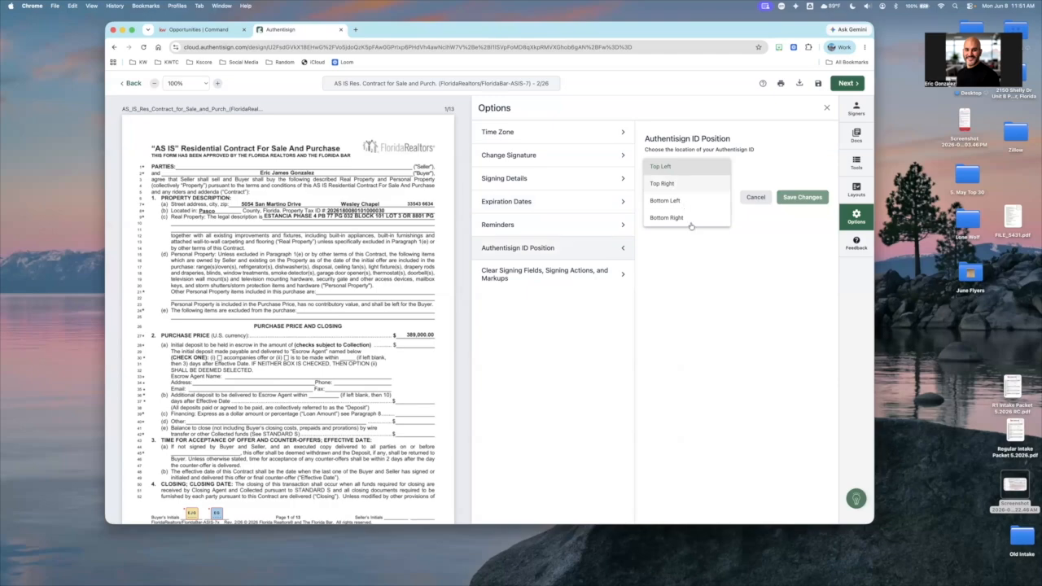
{"action": "left_click", "coordinate": [816, 151]}
Switch the signing tools from the second buyer to Myself
{"action": "left_click", "coordinate": [856, 164]}
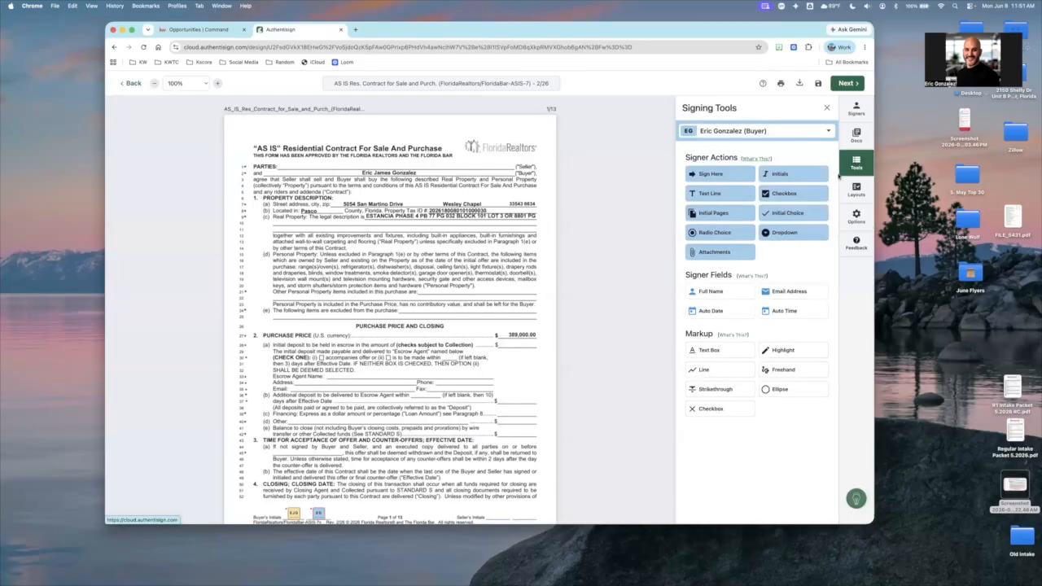
{"action": "left_click", "coordinate": [757, 130]}
{"action": "left_click", "coordinate": [725, 159]}
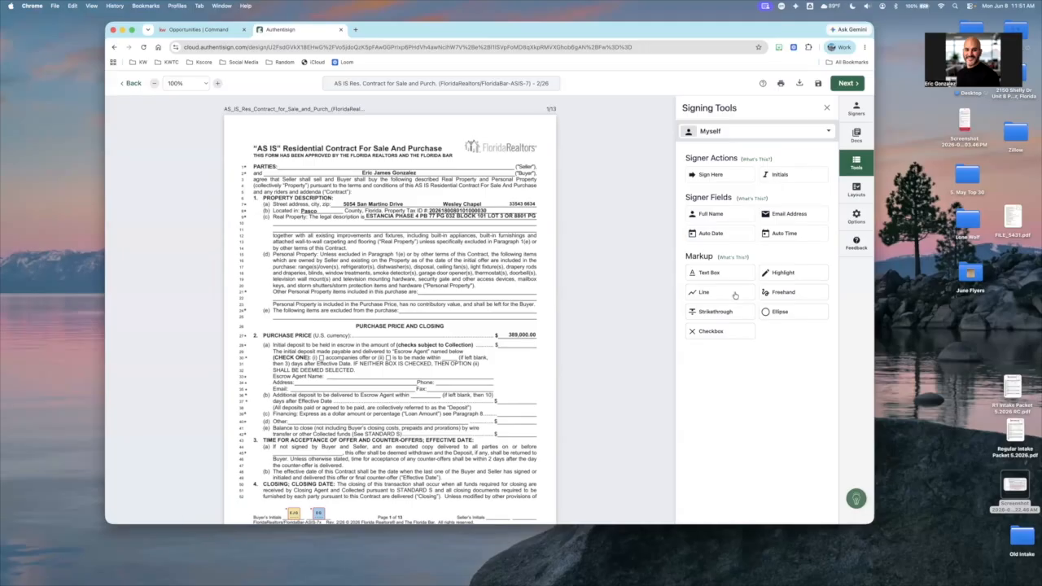
Strike through phrases in the contract's Personal Property paragraph and move the strikethrough on the purchase price to the excluded items line
{"action": "left_click", "coordinate": [721, 314]}
{"action": "left_click_drag", "start_coordinate": [324, 257], "coordinate": [441, 256]}
{"action": "left_click_drag", "start_coordinate": [326, 277], "coordinate": [526, 272]}
{"action": "left_click_drag", "start_coordinate": [544, 323], "coordinate": [501, 333]}
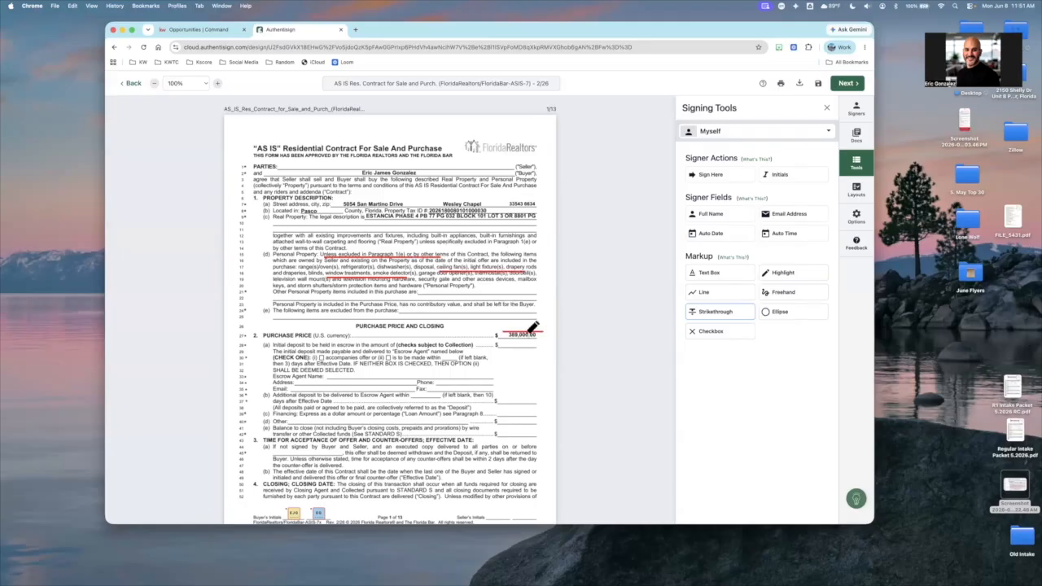
{"action": "left_click", "coordinate": [538, 333]}
{"action": "left_click_drag", "start_coordinate": [511, 324], "coordinate": [508, 314]}
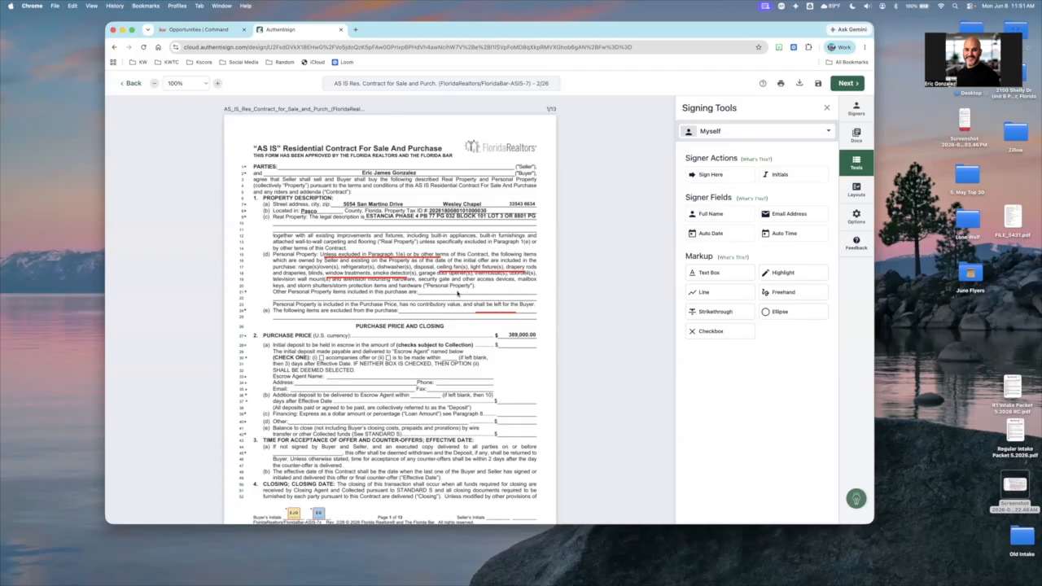
Draw a freehand circle around the property address and legal description on the contract's first page
{"action": "left_click", "coordinate": [786, 294]}
{"action": "mouse_move", "coordinate": [381, 193]}
{"action": "left_mouse_down"}
{"action": "mouse_move", "coordinate": [469, 230]}
{"action": "mouse_move", "coordinate": [540, 219]}
{"action": "mouse_move", "coordinate": [389, 188]}
{"action": "left_mouse_up"}
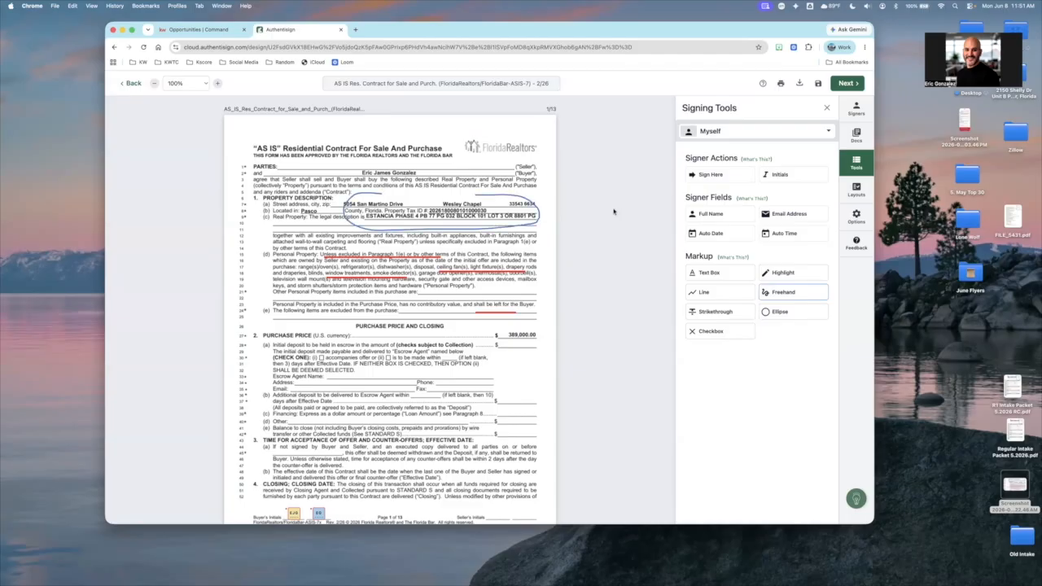
{"action": "left_click", "coordinate": [785, 274]}
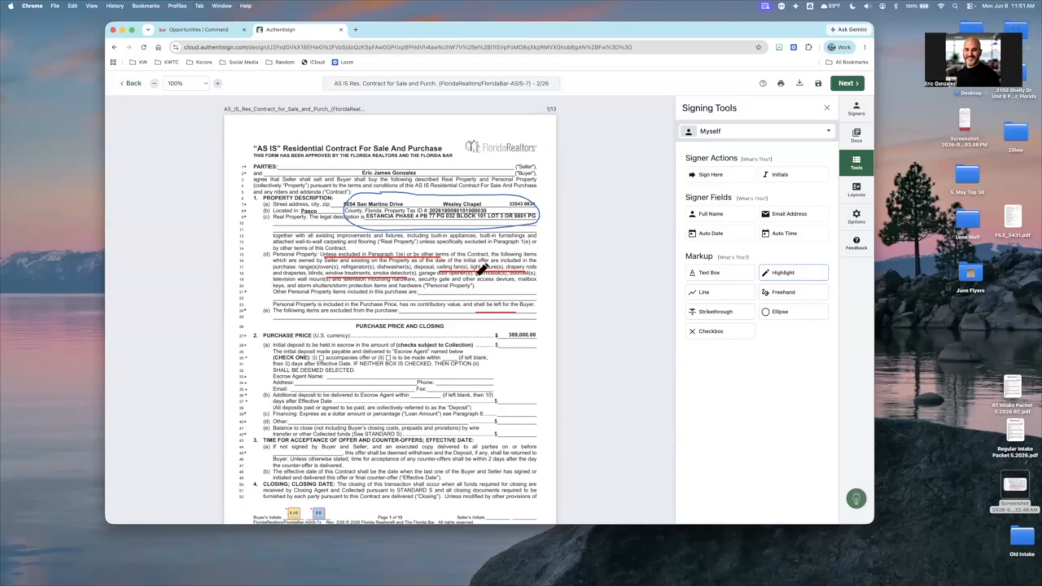
{"action": "scroll", "coordinate": [484, 268], "scroll_direction": "down", "scroll_amount": 7}
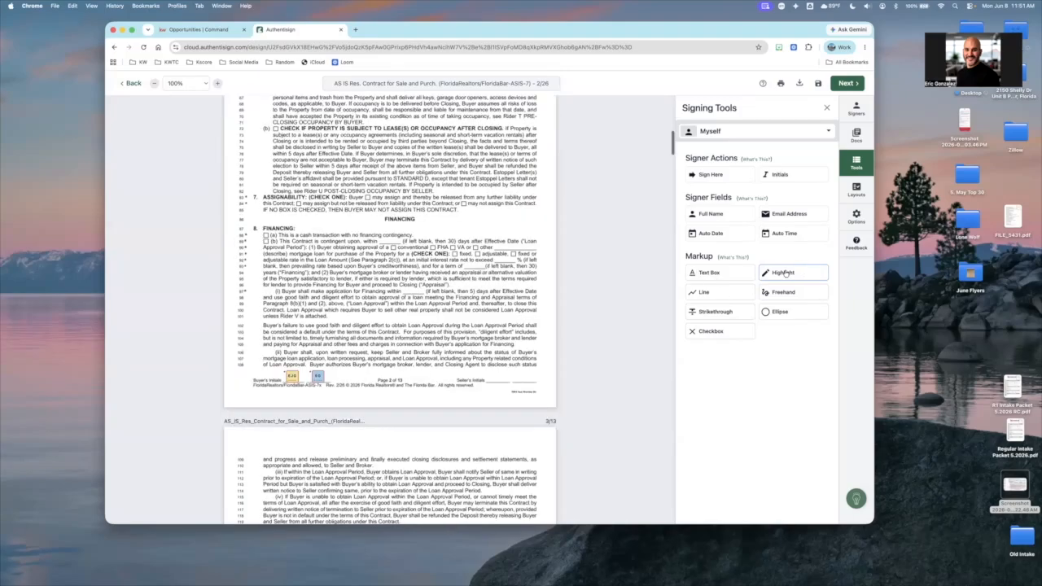
{"action": "scroll", "coordinate": [786, 273], "scroll_direction": "down", "scroll_amount": 2}
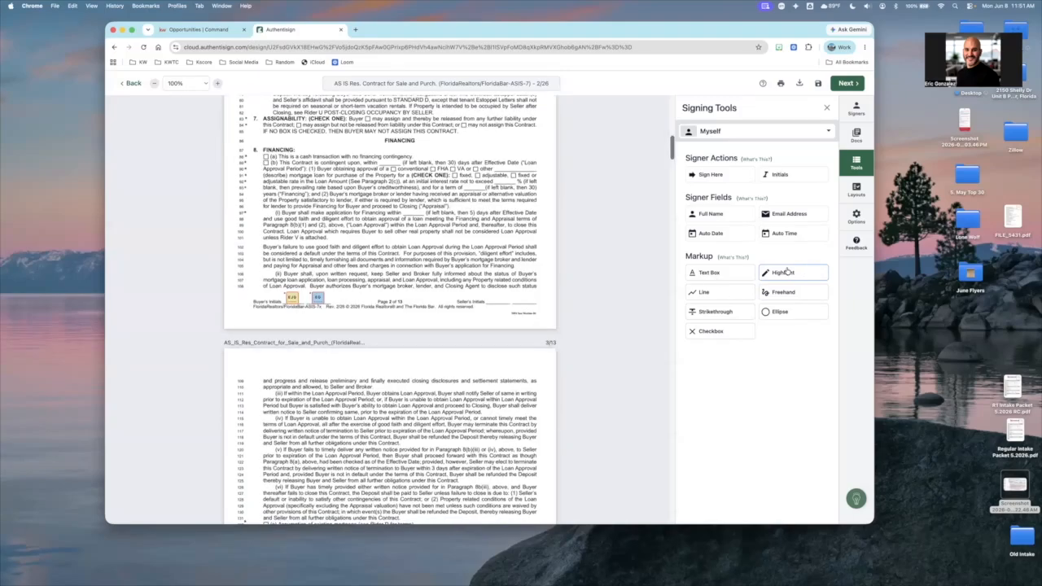
Proceed to the signing invitation emails and set the first signer's subject to "Hi Friend"
{"action": "left_click", "coordinate": [853, 85]}
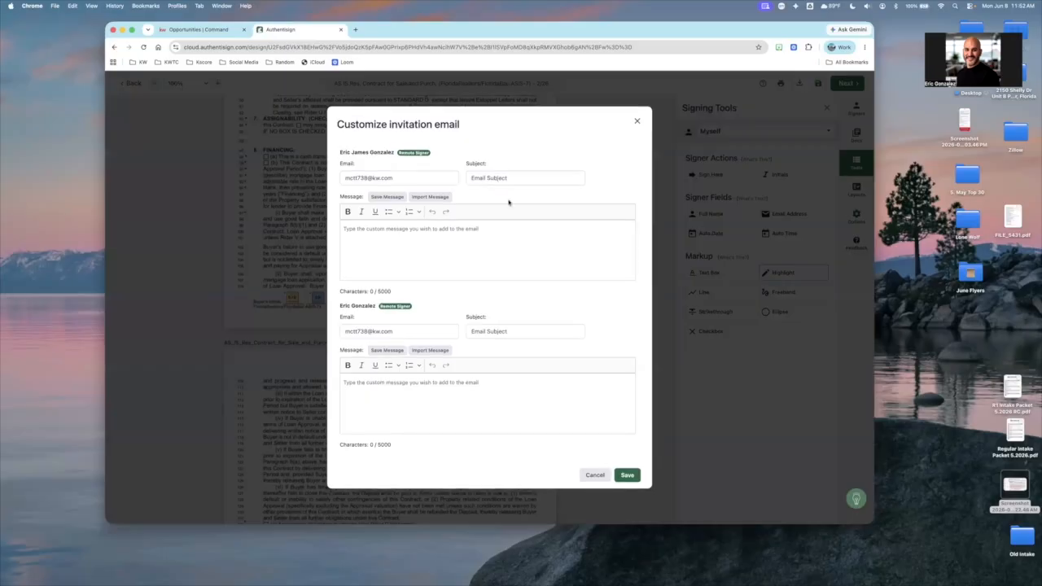
{"action": "type", "text": "H"}
{"action": "type", "text": "ey Friud"}
{"action": "key", "text": "BackSpace"}
{"action": "key", "text": "BackSpace"}
{"action": "key", "text": "BackSpace"}
{"action": "key", "text": "BackSpace"}
{"action": "key", "text": "BackSpace"}
{"action": "key", "text": "BackSpace"}
{"action": "key", "text": "BackSpace"}
{"action": "key", "text": "BackSpace"}
{"action": "type", "text": "i Friend"}
Give the second signer's invitation the subject "Hello" and the message "TEST"
{"action": "left_click", "coordinate": [503, 331]}
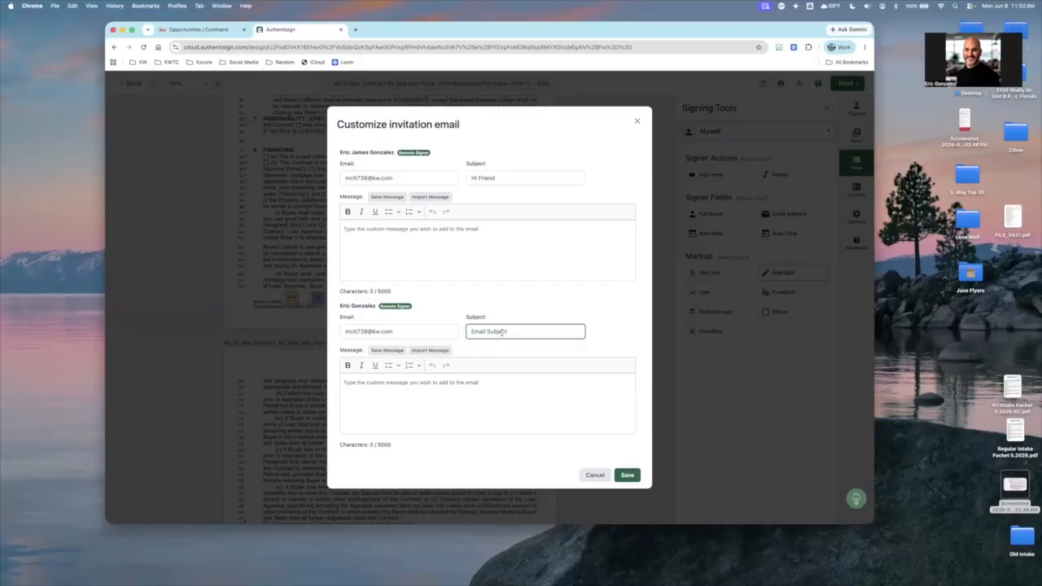
{"action": "type", "text": "HEllo"}
{"action": "key", "text": "BackSpace"}
{"action": "key", "text": "BackSpace"}
{"action": "key", "text": "BackSpace"}
{"action": "key", "text": "BackSpace"}
{"action": "type", "text": "ello"}
{"action": "left_click", "coordinate": [489, 397]}
{"action": "type", "text": "TEST"}
Enter "Hiiii" as the first signer's message, save the invitation emails and send the signing
{"action": "left_click", "coordinate": [488, 250]}
{"action": "type", "text": "HI!!!!"}
{"action": "key", "text": "BackSpace"}
{"action": "key", "text": "BackSpace"}
{"action": "key", "text": "BackSpace"}
{"action": "key", "text": "BackSpace"}
{"action": "key", "text": "BackSpace"}
{"action": "type", "text": "iiiii"}
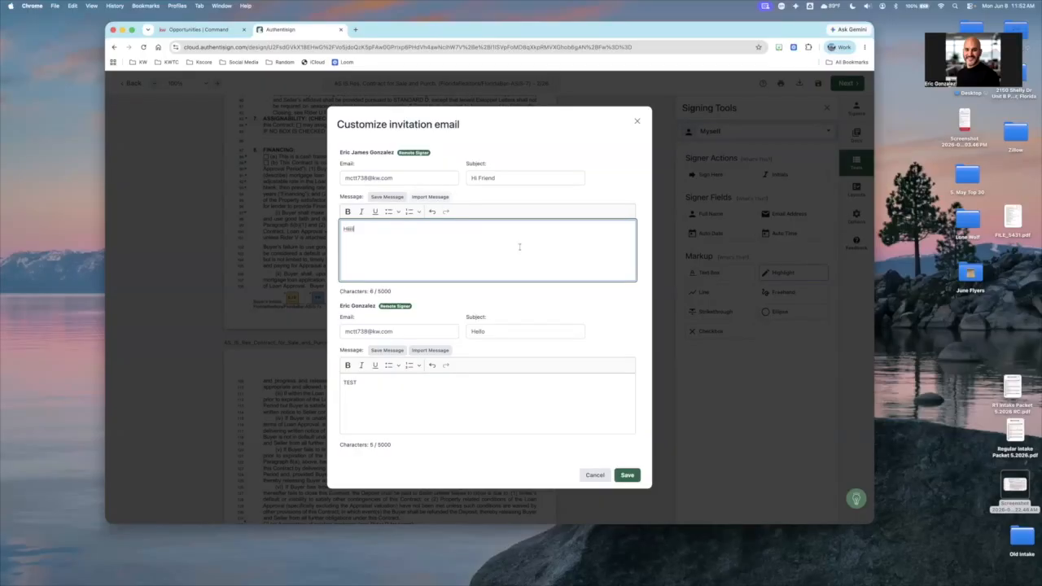
{"action": "left_click", "coordinate": [626, 476]}
{"action": "left_click", "coordinate": [626, 371]}
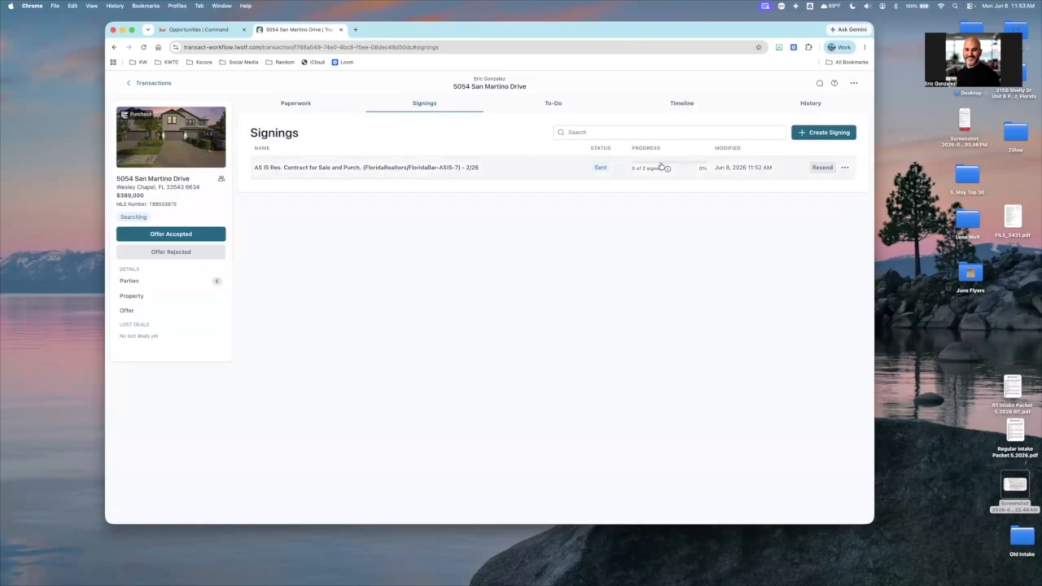
Review the statuses and progress in the full signings list, and reopen the $389,000 purchase transaction
{"action": "left_click", "coordinate": [845, 168]}
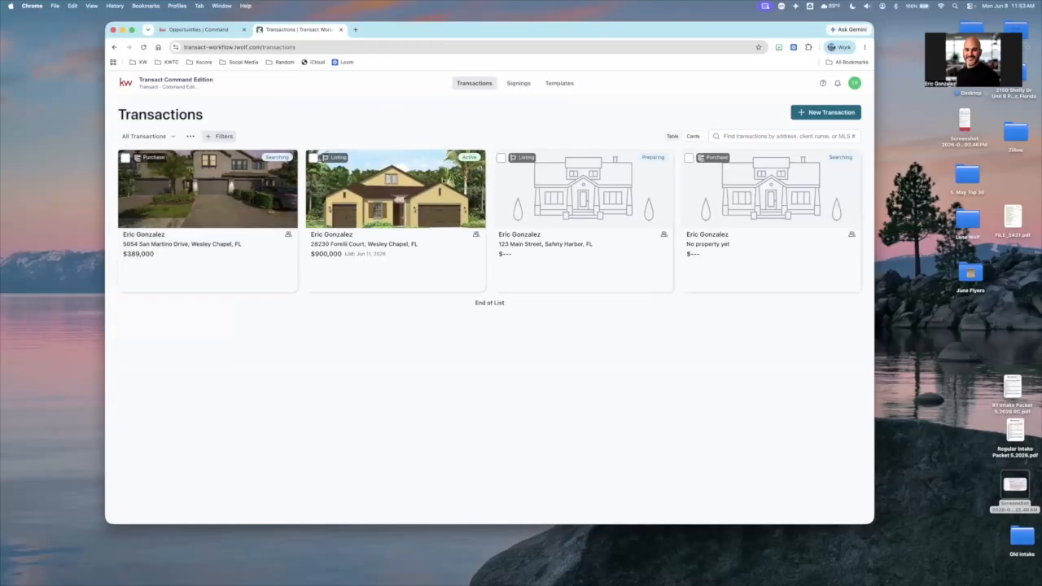
{"action": "left_click", "coordinate": [518, 83]}
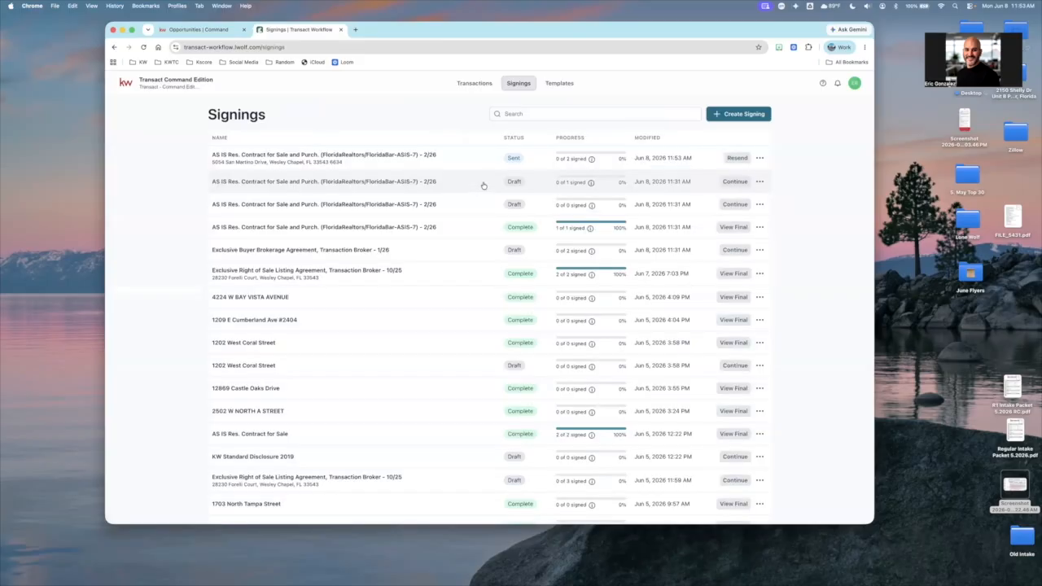
{"action": "scroll", "coordinate": [483, 186], "scroll_direction": "down", "scroll_amount": 3}
{"action": "scroll", "coordinate": [505, 204], "scroll_direction": "up", "scroll_amount": 3}
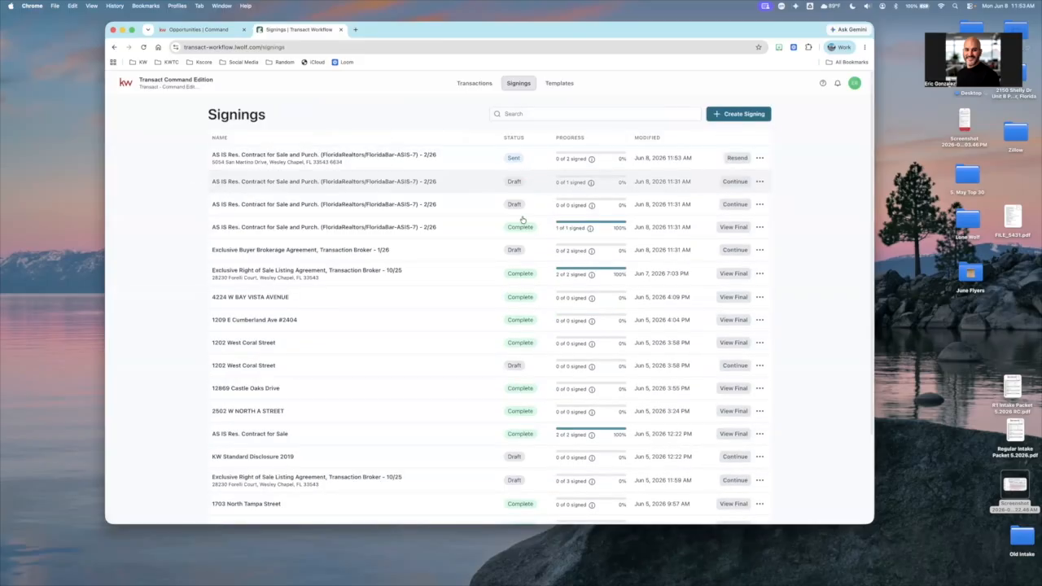
{"action": "scroll", "coordinate": [522, 218], "scroll_direction": "down", "scroll_amount": 3}
{"action": "scroll", "coordinate": [505, 203], "scroll_direction": "up", "scroll_amount": 3}
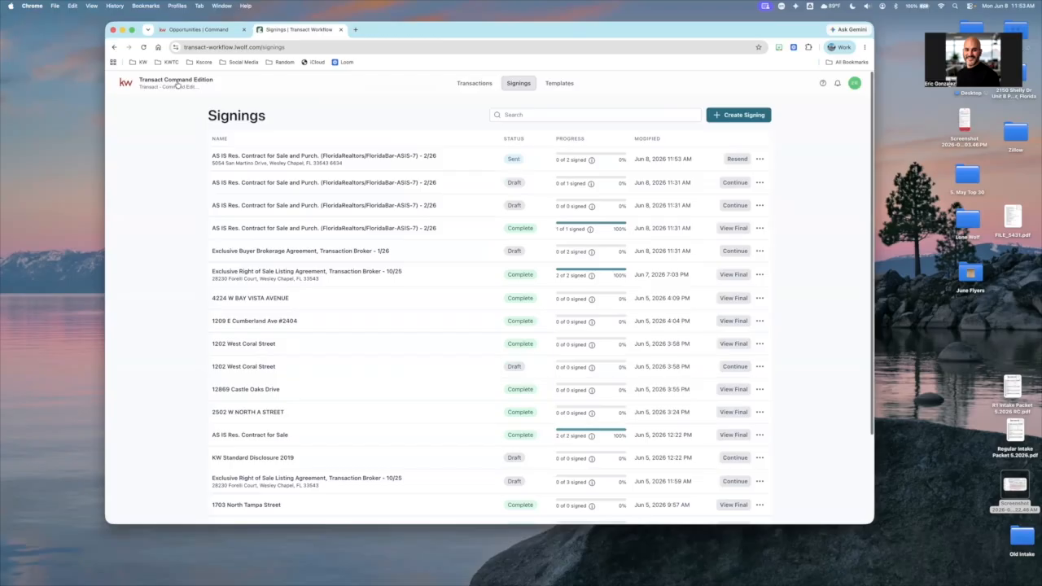
{"action": "left_click", "coordinate": [456, 85]}
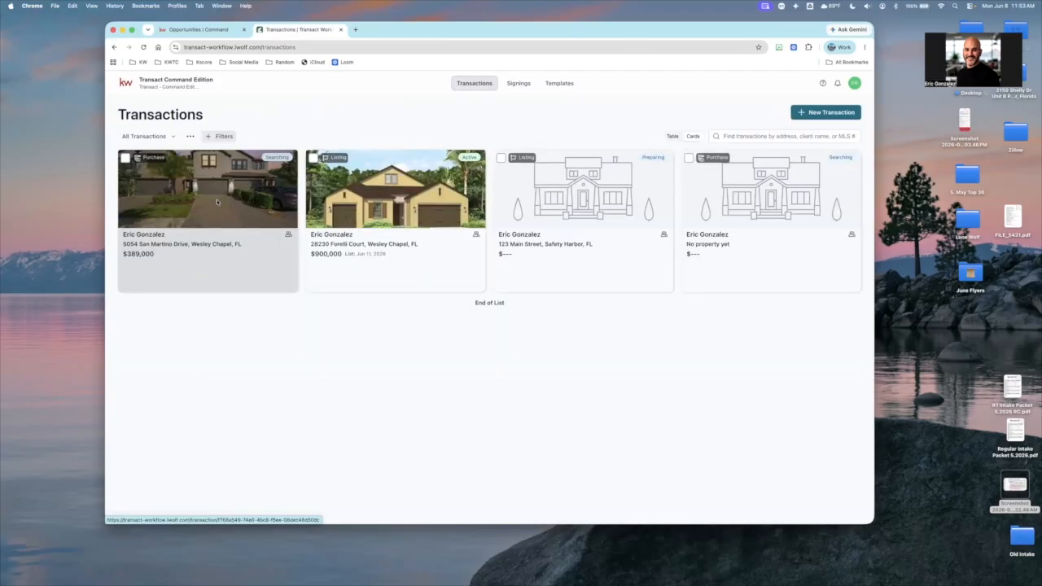
{"action": "left_click", "coordinate": [217, 202]}
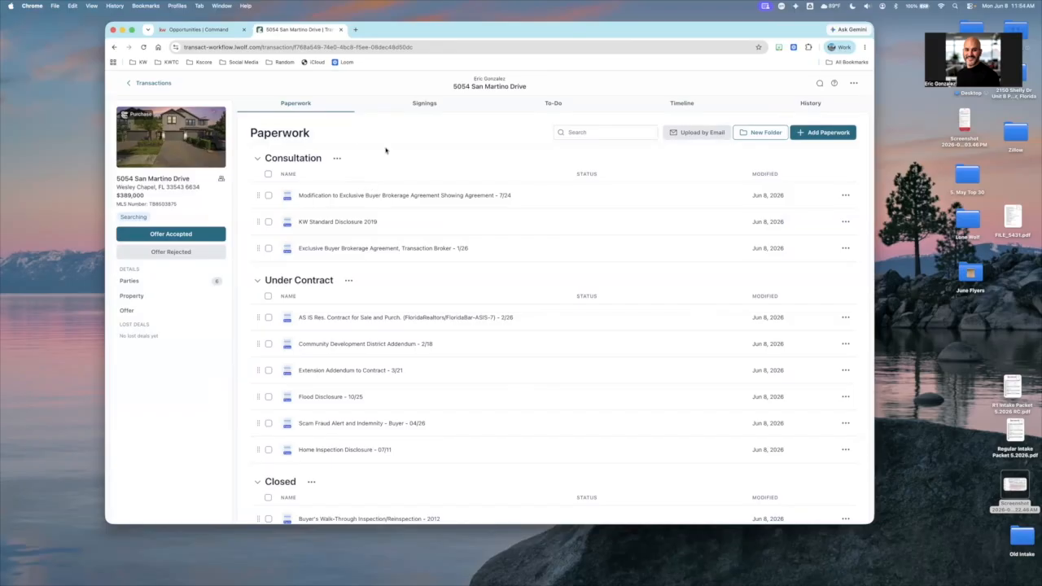
Switch to Gmail in Safari and start signing from the "Hi Friend" invitation, accepting the participant acknowledgement
{"action": "key", "text": "super+Tab"}
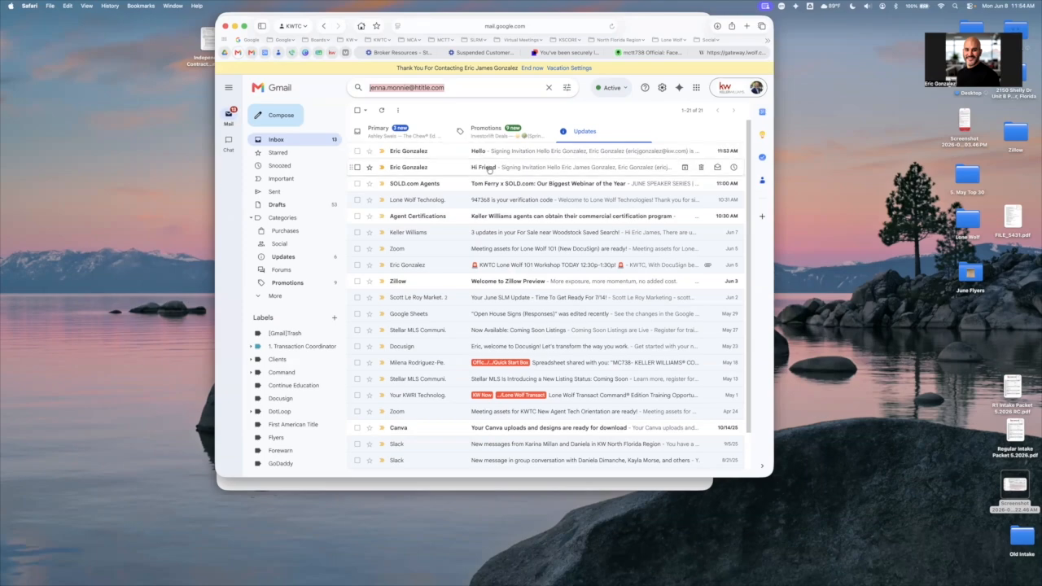
{"action": "left_click", "coordinate": [460, 170]}
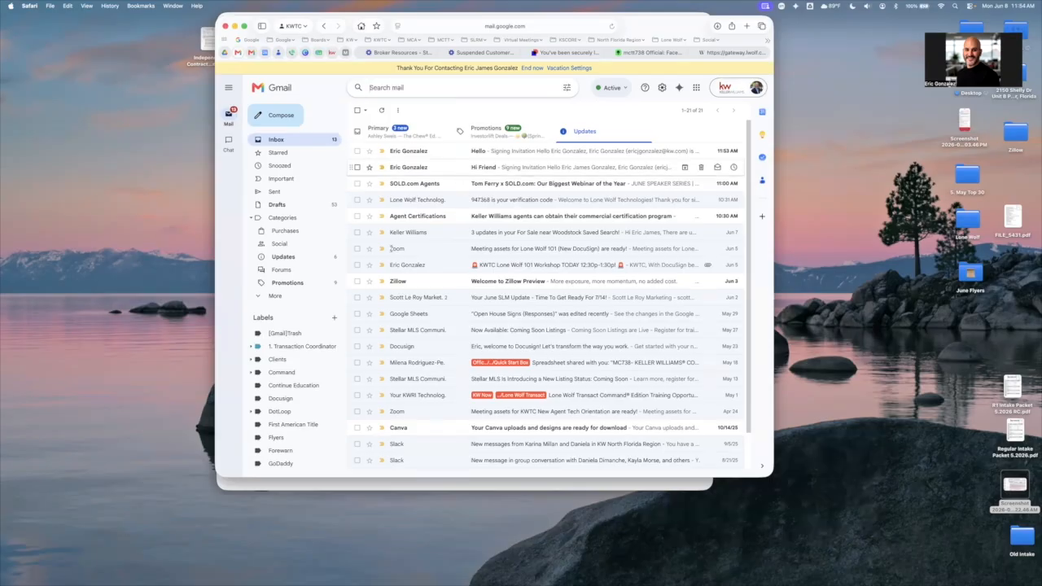
{"action": "scroll", "coordinate": [391, 263], "scroll_direction": "down", "scroll_amount": 1}
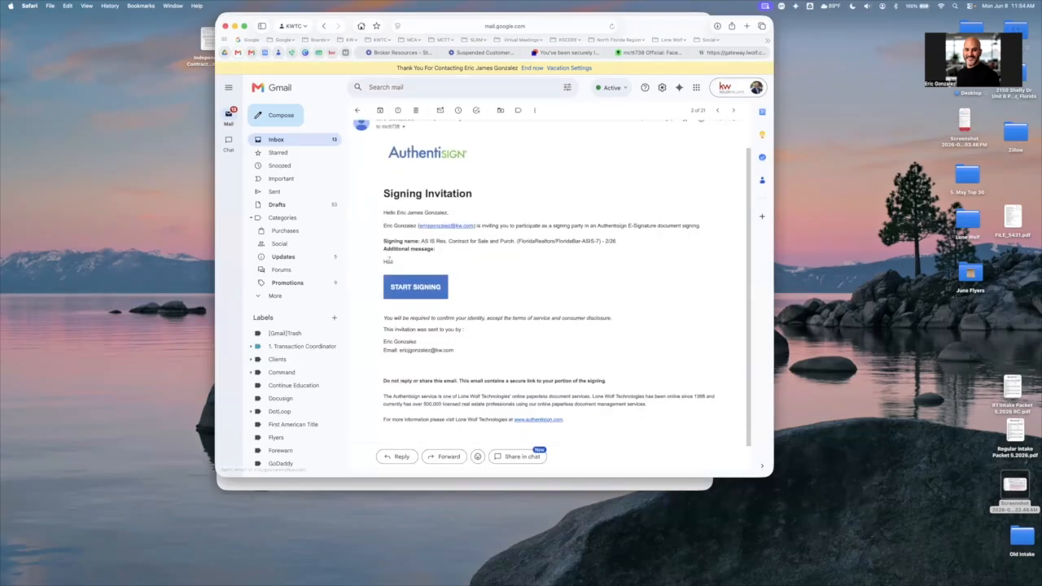
{"action": "left_click_drag", "start_coordinate": [389, 259], "coordinate": [411, 266]}
{"action": "left_click", "coordinate": [431, 292]}
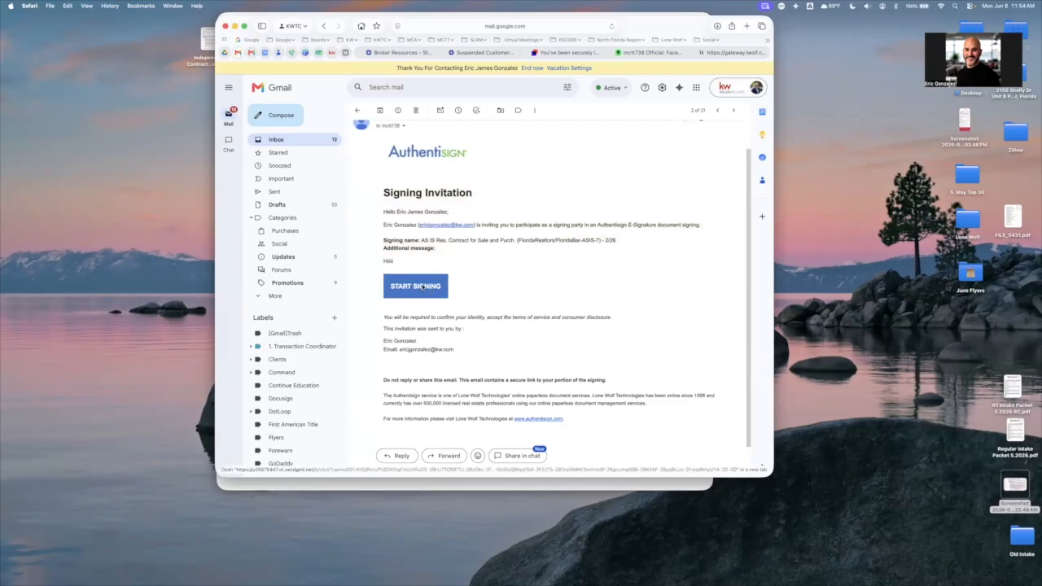
{"action": "left_click", "coordinate": [422, 286]}
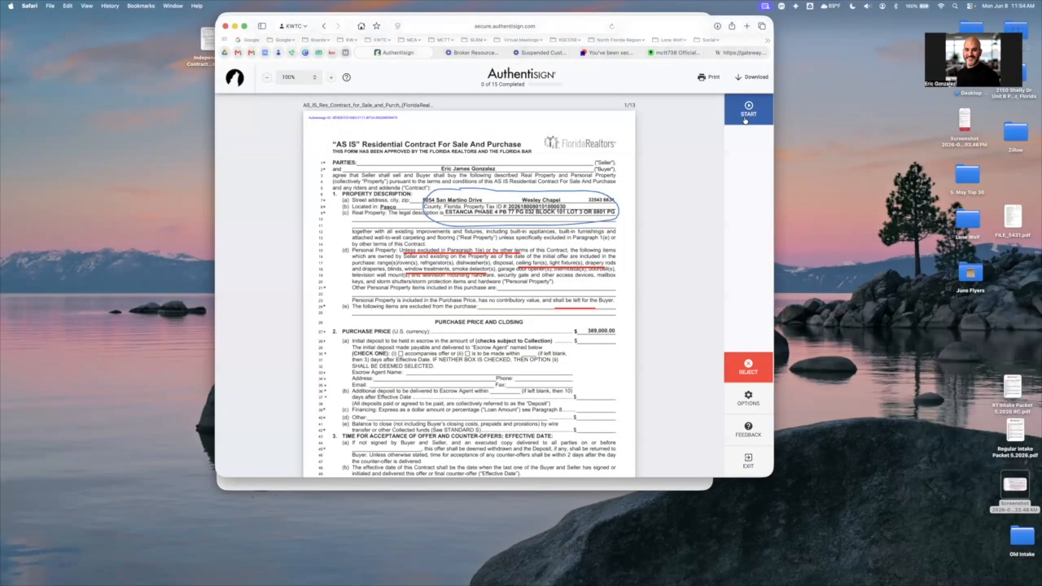
{"action": "left_click", "coordinate": [744, 119]}
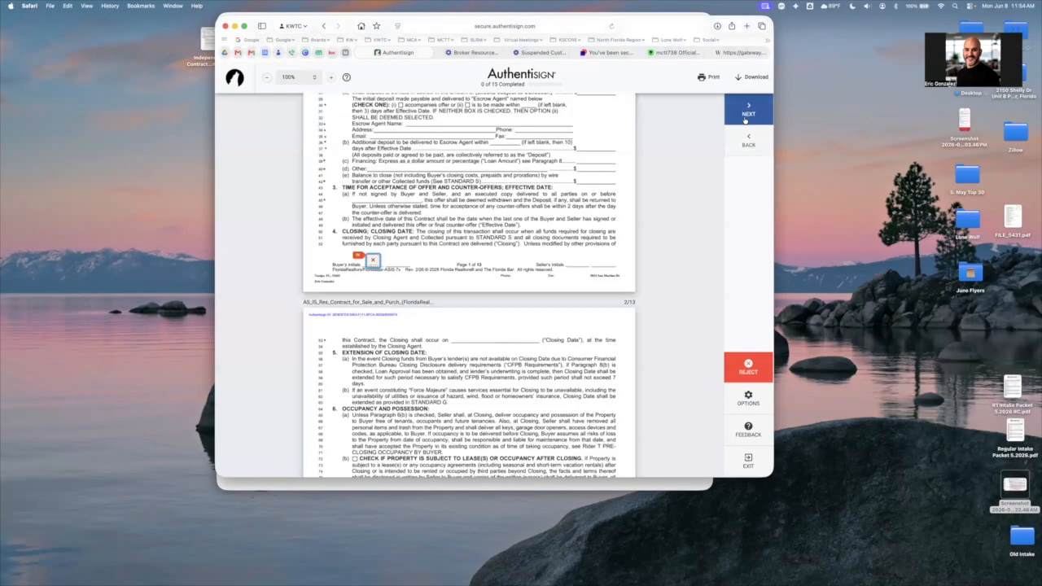
Step through the buyer's initials fields forward and backward, and inspect the markups on the contract's first page
{"action": "left_click", "coordinate": [745, 119]}
{"action": "left_click", "coordinate": [745, 119]}
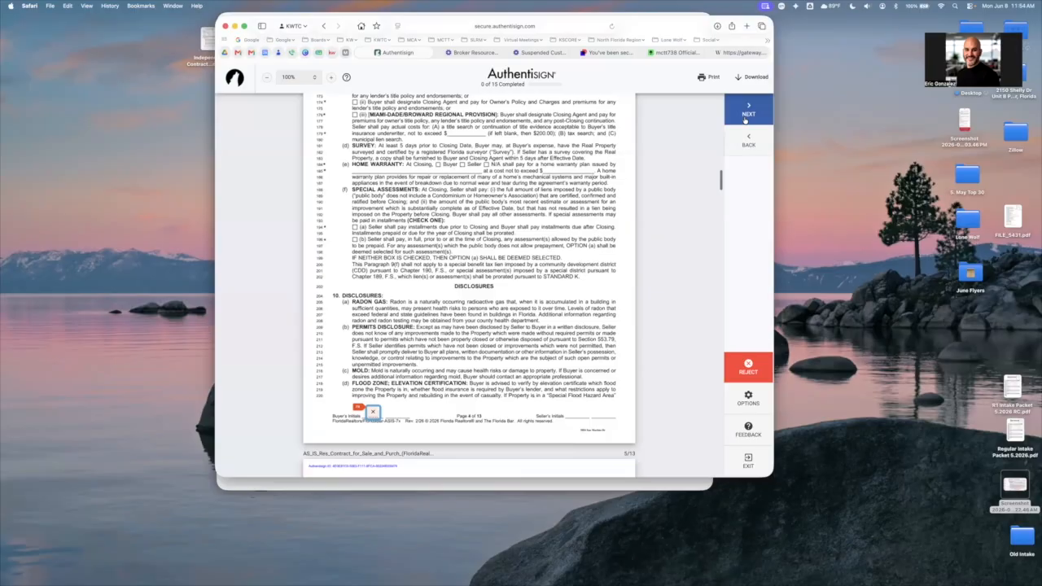
{"action": "left_click", "coordinate": [745, 119]}
{"action": "left_click", "coordinate": [747, 140]}
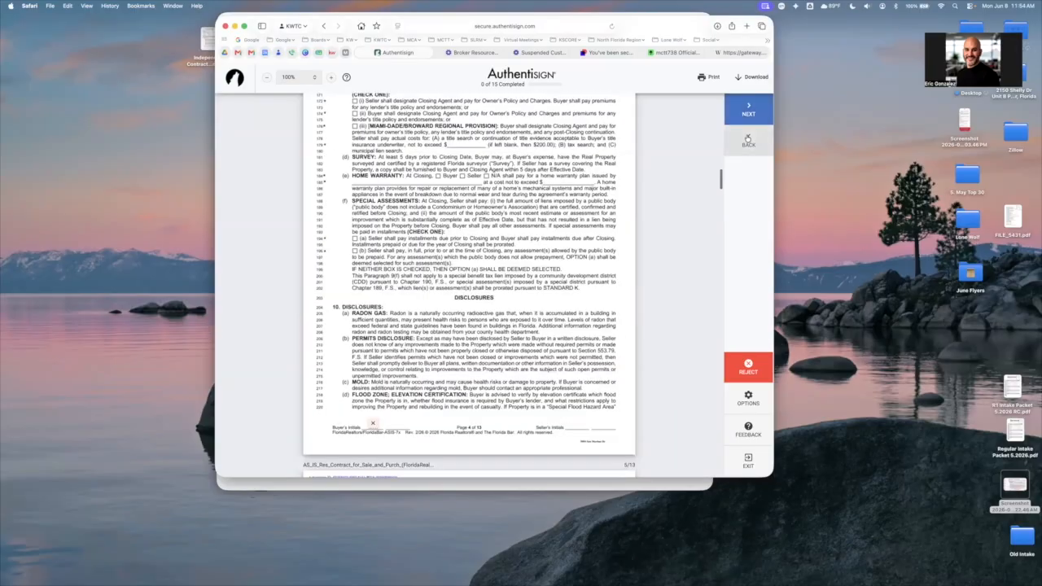
{"action": "left_click", "coordinate": [748, 140]}
{"action": "scroll", "coordinate": [603, 210], "scroll_direction": "up", "scroll_amount": 20}
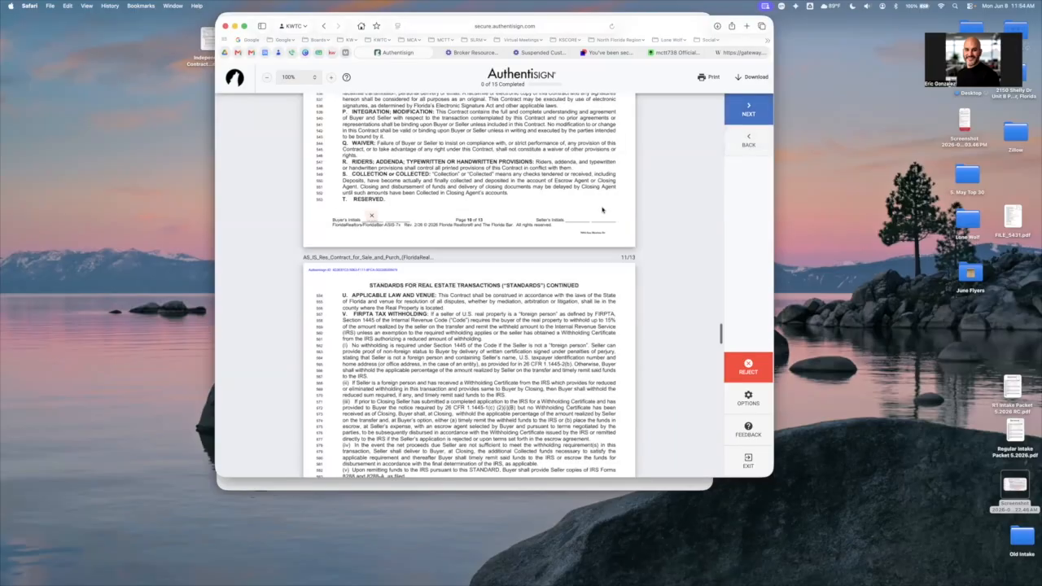
{"action": "scroll", "coordinate": [602, 210], "scroll_direction": "up", "scroll_amount": 20}
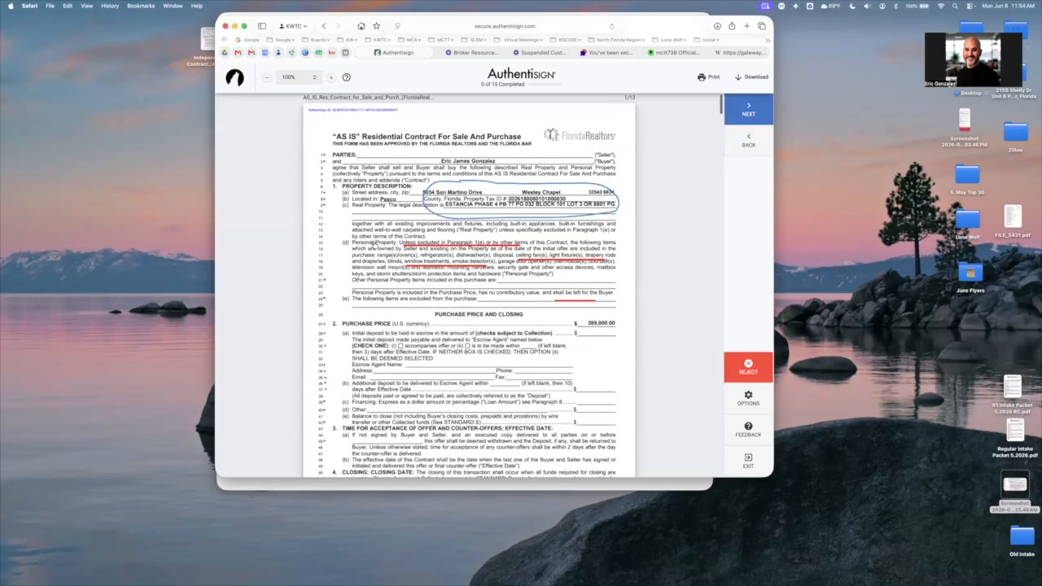
Apply the buyer's initials in every required initials field throughout the AS IS contract
{"action": "scroll", "coordinate": [374, 246], "scroll_direction": "down", "scroll_amount": 5}
{"action": "scroll", "coordinate": [375, 262], "scroll_direction": "down", "scroll_amount": 10}
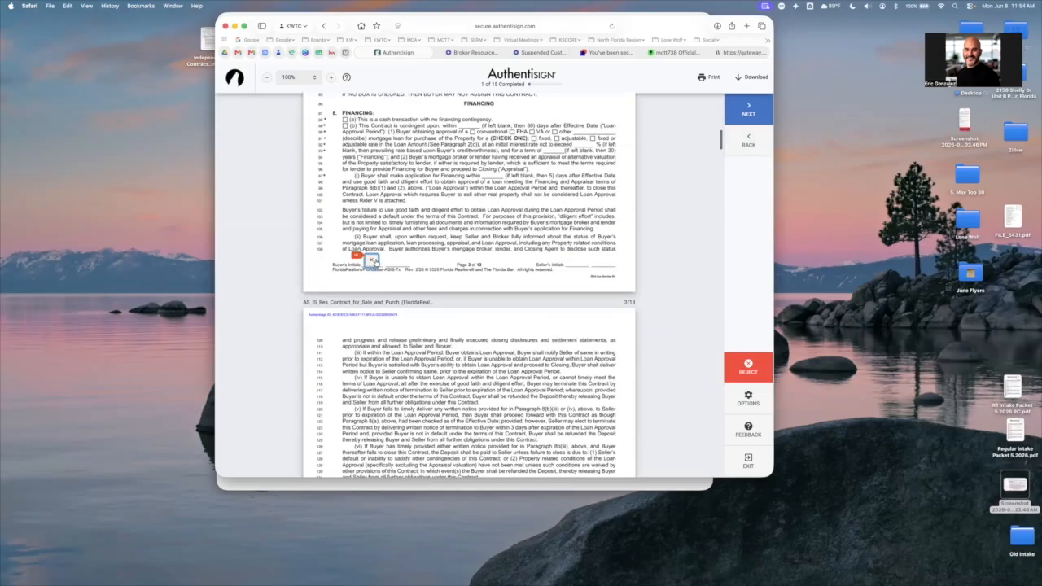
{"action": "left_click", "coordinate": [377, 263]}
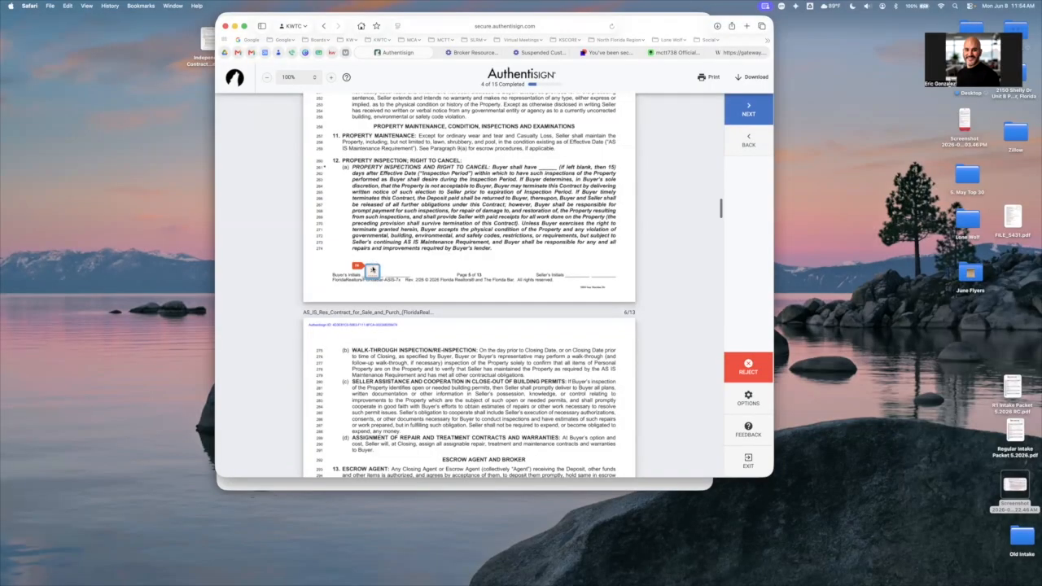
{"action": "left_click", "coordinate": [374, 265]}
{"action": "left_click", "coordinate": [371, 261]}
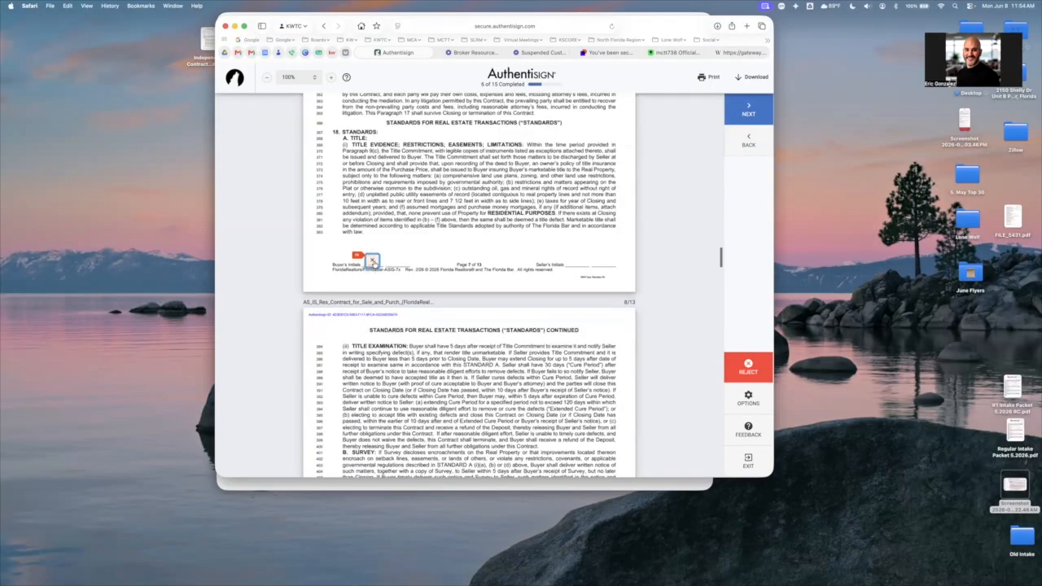
{"action": "left_click", "coordinate": [372, 262]}
{"action": "left_click", "coordinate": [372, 260]}
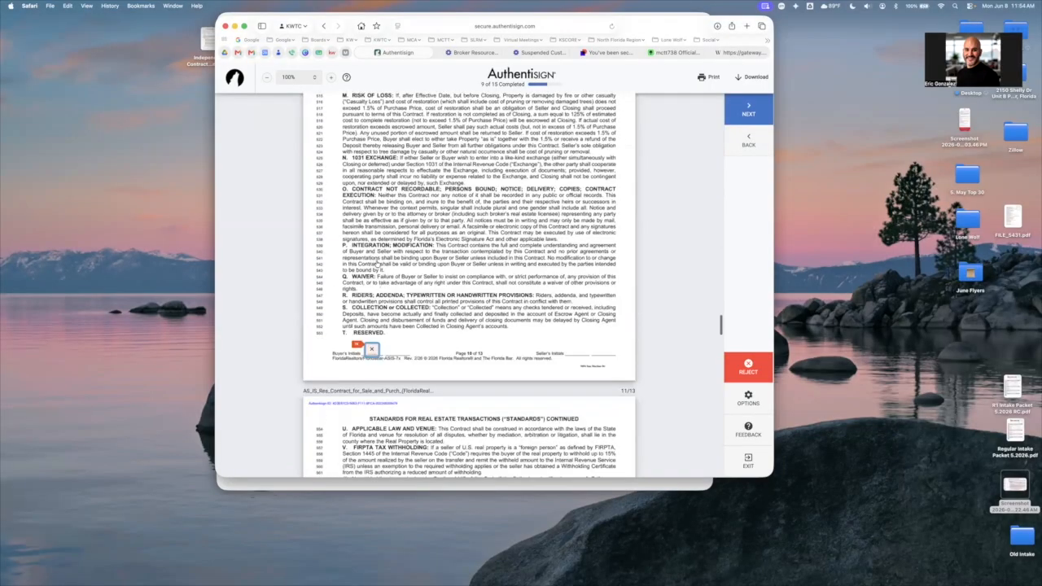
{"action": "left_click", "coordinate": [372, 261]}
{"action": "left_click", "coordinate": [371, 261]}
{"action": "left_click", "coordinate": [375, 262]}
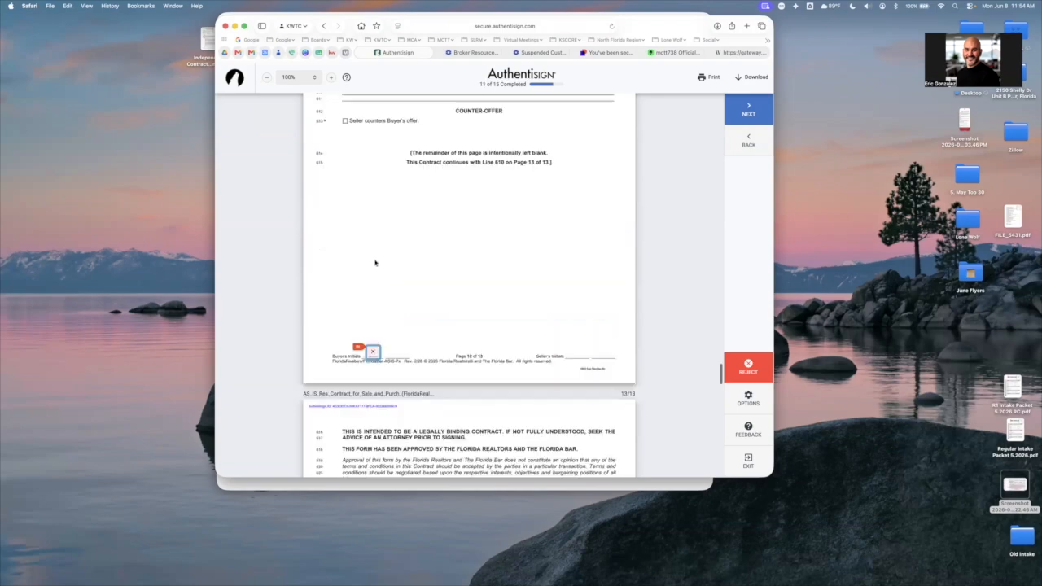
{"action": "left_click", "coordinate": [376, 262]}
{"action": "left_click", "coordinate": [377, 262]}
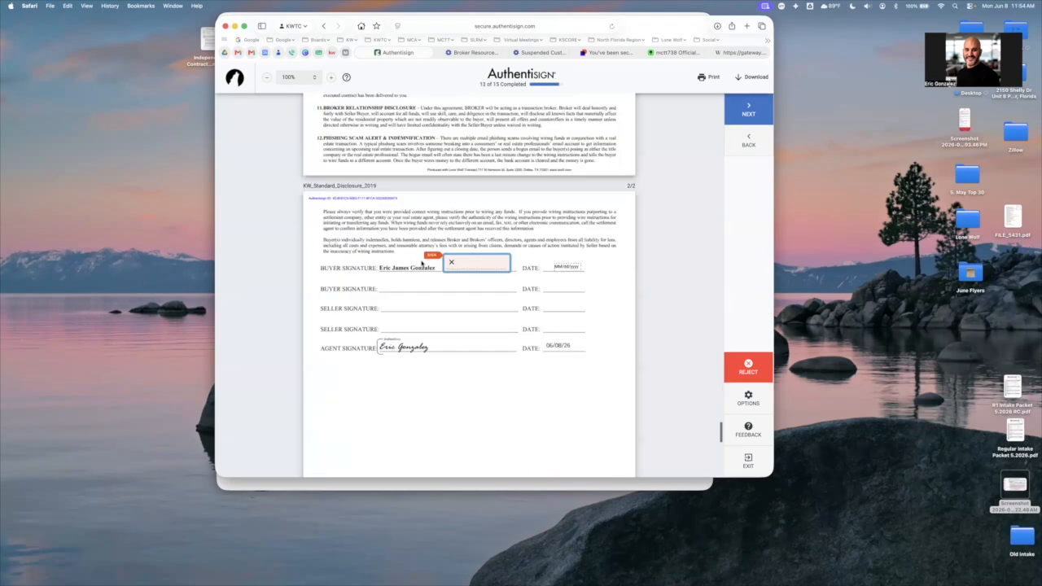
Sign the buyer blocks on the KW Standard Disclosure and the walk-through form, finish the signing, and close its page
{"action": "left_click", "coordinate": [456, 266]}
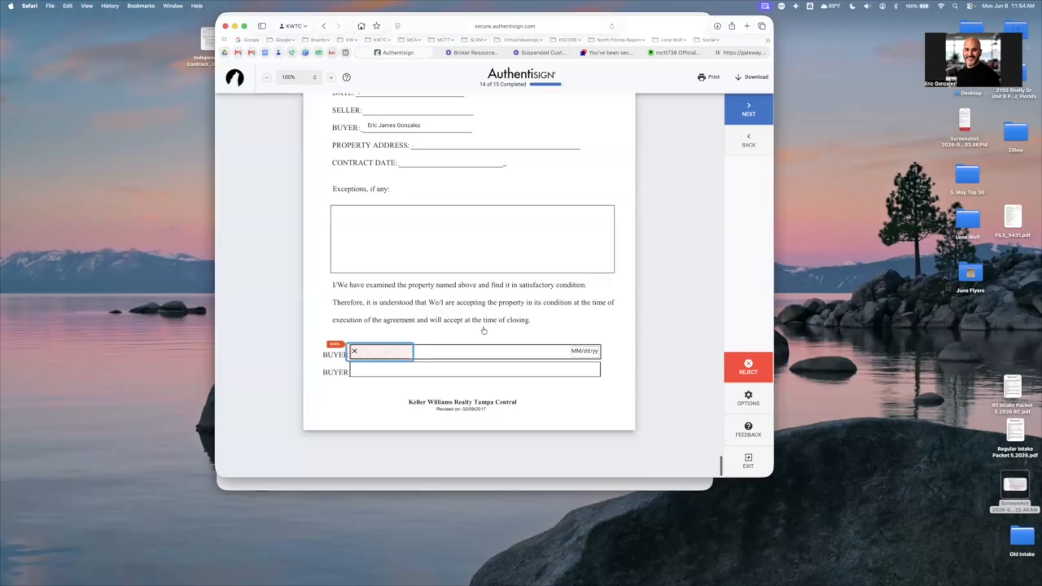
{"action": "left_click", "coordinate": [487, 348]}
{"action": "left_click", "coordinate": [508, 322]}
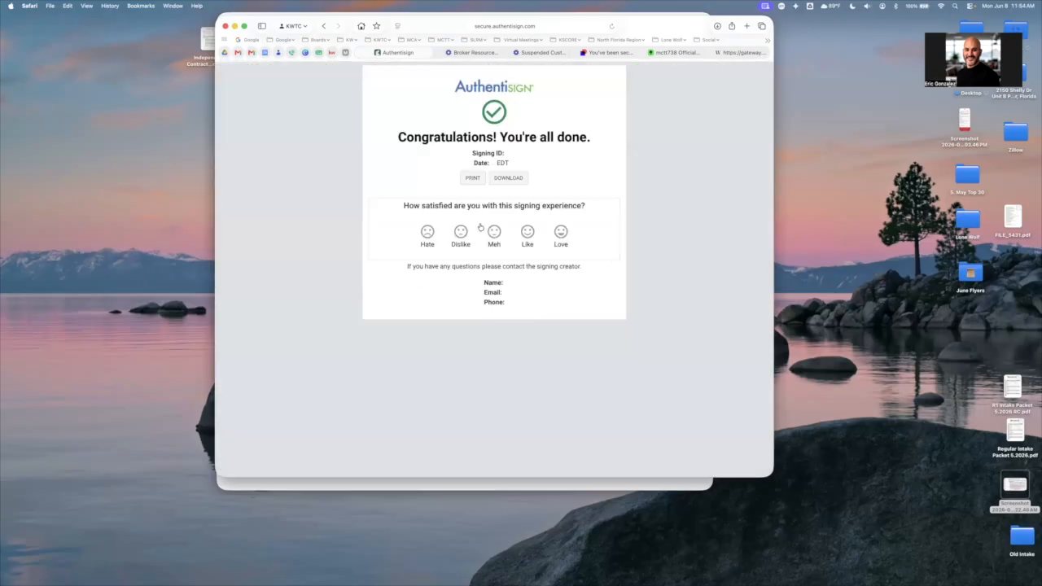
{"action": "left_click", "coordinate": [377, 53]}
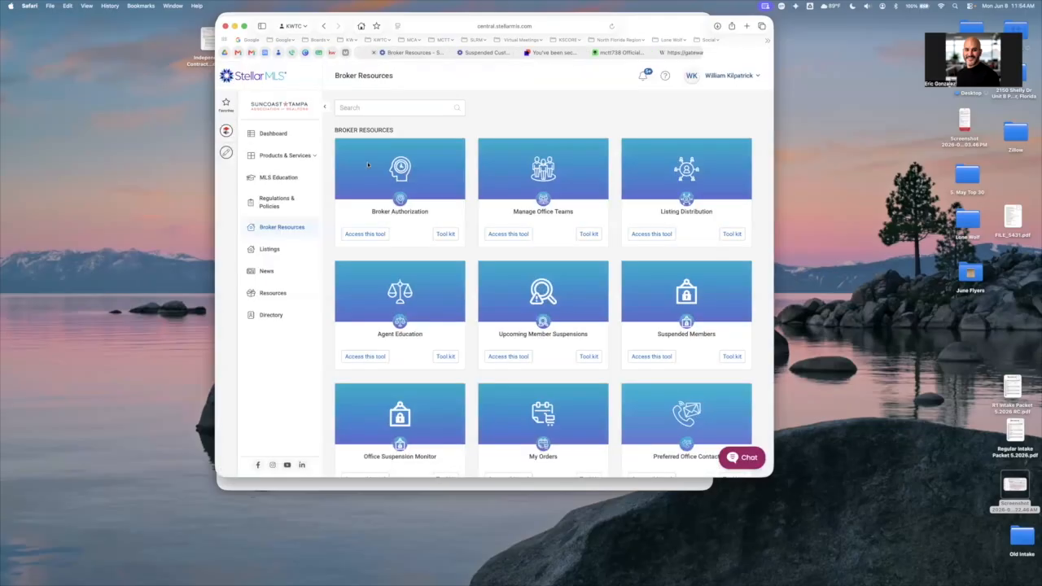
Return to Gmail, open the "Hello" Authentisign invitation with the message "TEST", and start the second buyer's signing
{"action": "left_click", "coordinate": [238, 53]}
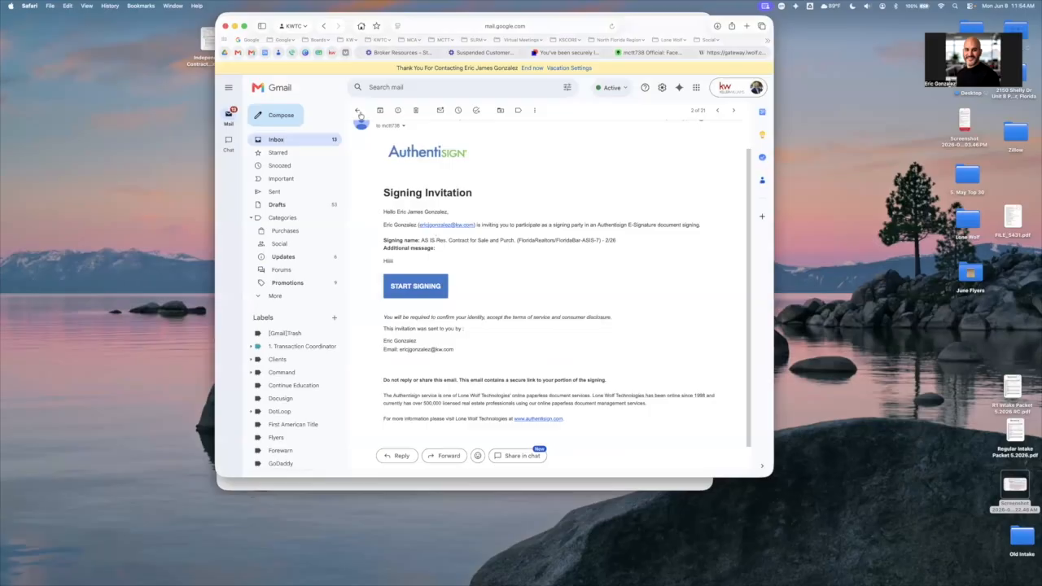
{"action": "scroll", "coordinate": [439, 192], "scroll_direction": "up", "scroll_amount": 1}
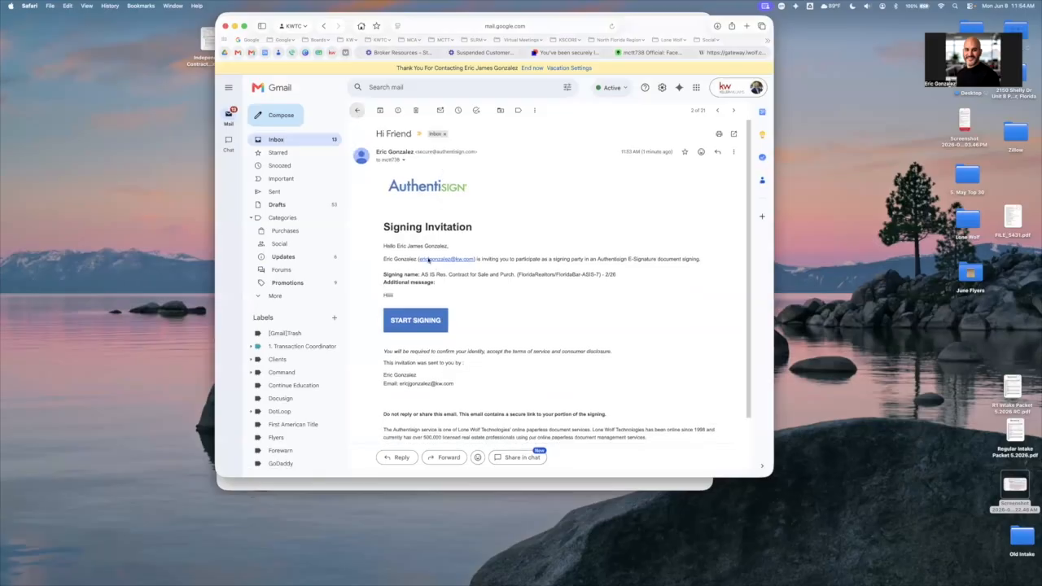
{"action": "left_click", "coordinate": [357, 110]}
{"action": "left_click", "coordinate": [439, 167]}
{"action": "scroll", "coordinate": [586, 246], "scroll_direction": "down", "scroll_amount": 1}
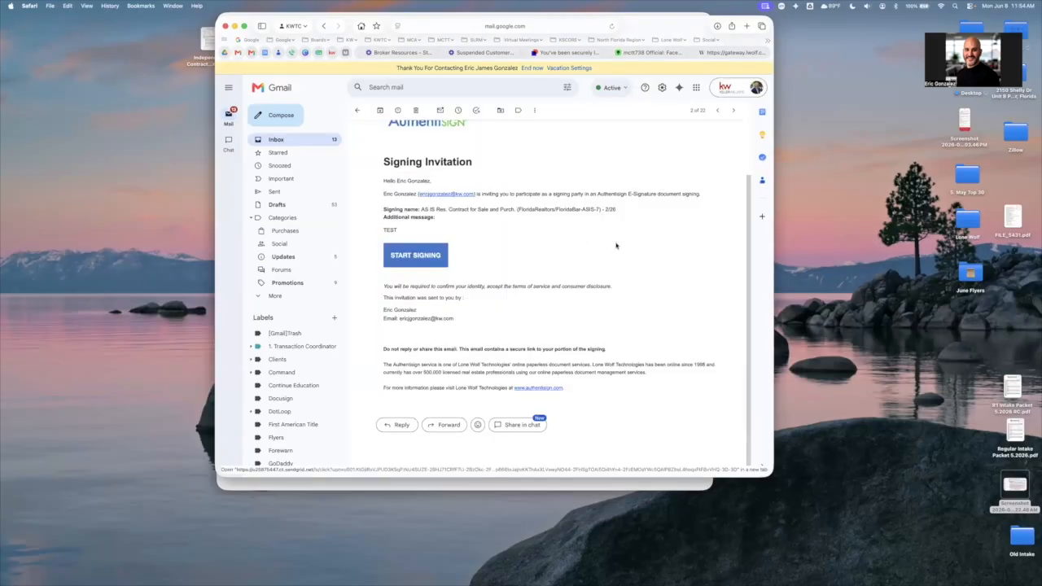
{"action": "scroll", "coordinate": [383, 127], "scroll_direction": "up", "scroll_amount": 1}
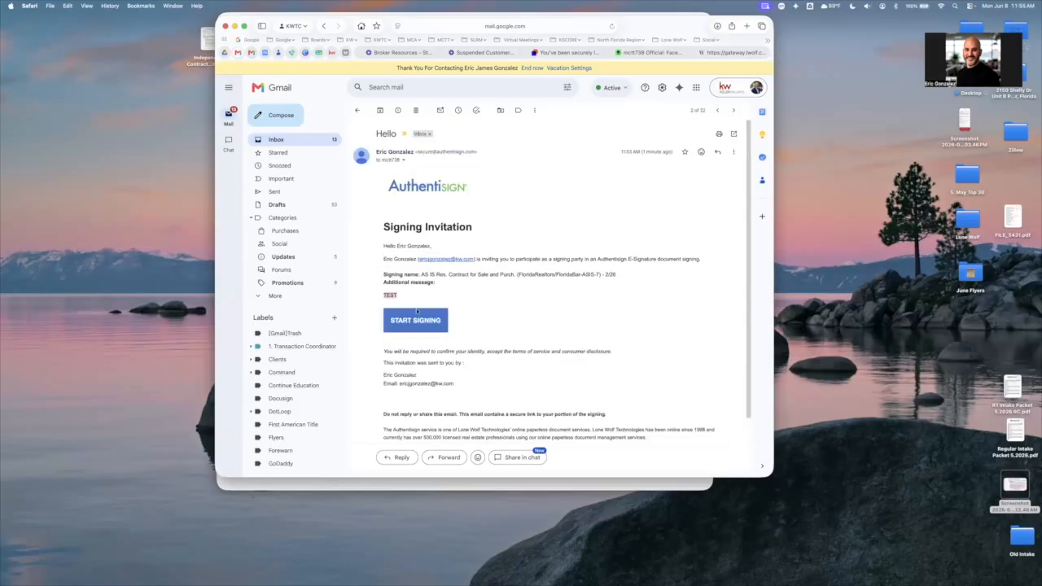
{"action": "double_click", "coordinate": [386, 134]}
{"action": "left_click", "coordinate": [416, 315]}
{"action": "left_click", "coordinate": [425, 319]}
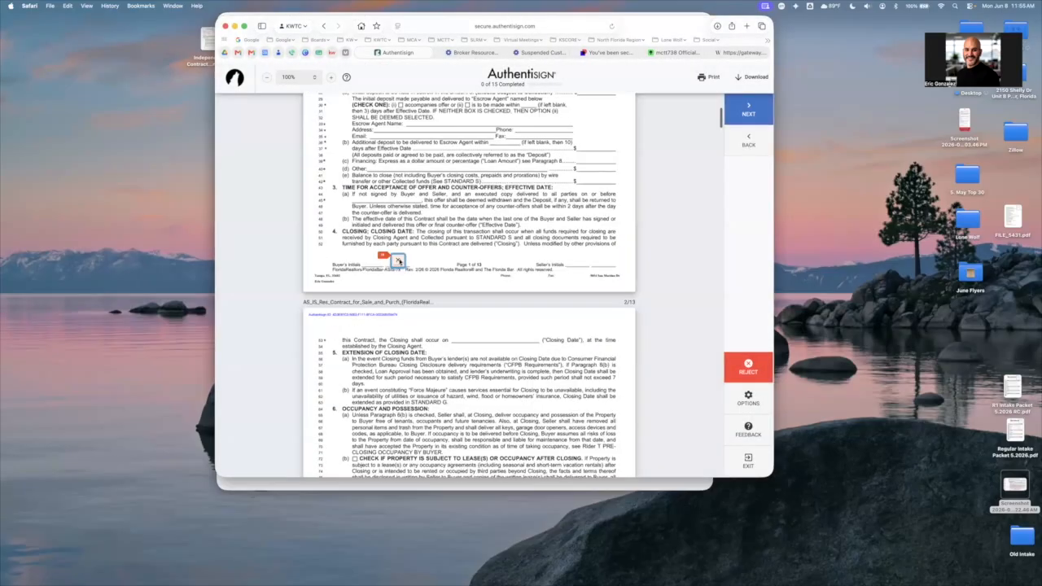
Apply the second buyer's initials in the required initials fields through the pages of the AS IS contract
{"action": "left_click", "coordinate": [399, 261]}
{"action": "left_click", "coordinate": [398, 262]}
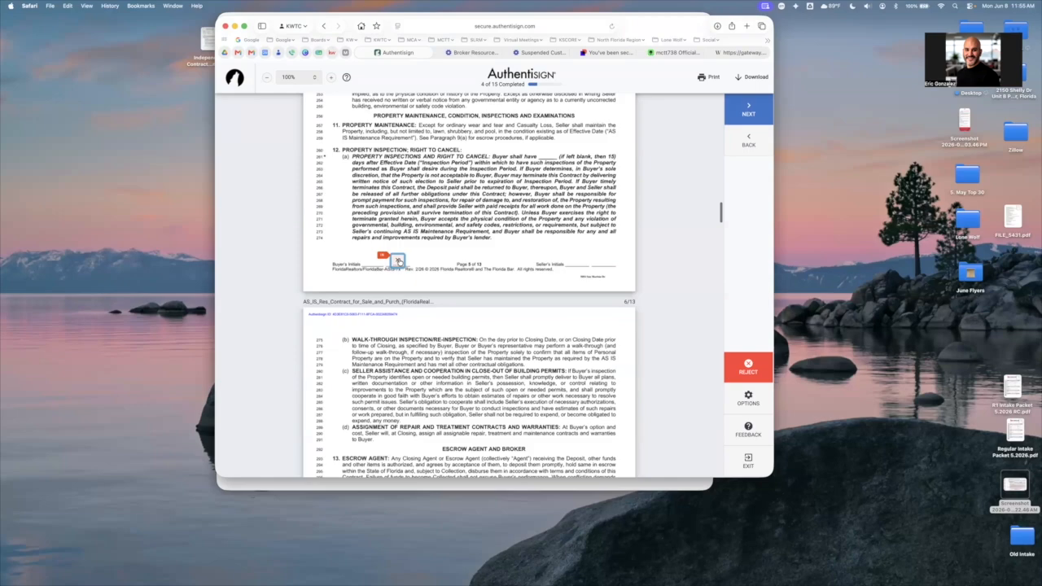
{"action": "left_click", "coordinate": [398, 261]}
{"action": "left_click", "coordinate": [397, 260]}
{"action": "left_click", "coordinate": [397, 260]}
{"action": "left_click", "coordinate": [397, 260]}
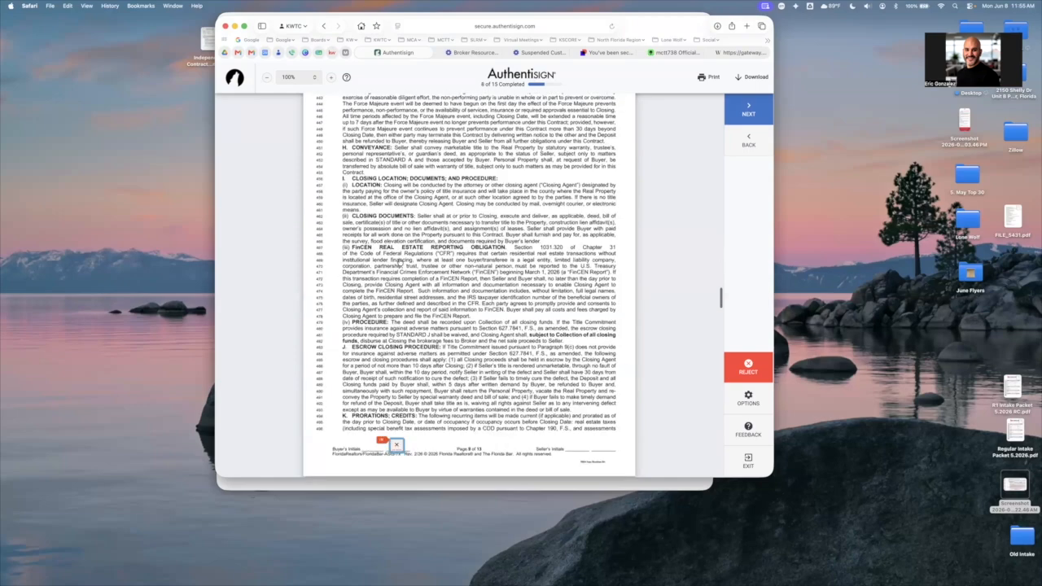
{"action": "left_click", "coordinate": [398, 260]}
{"action": "left_click", "coordinate": [397, 261]}
{"action": "left_click", "coordinate": [397, 261]}
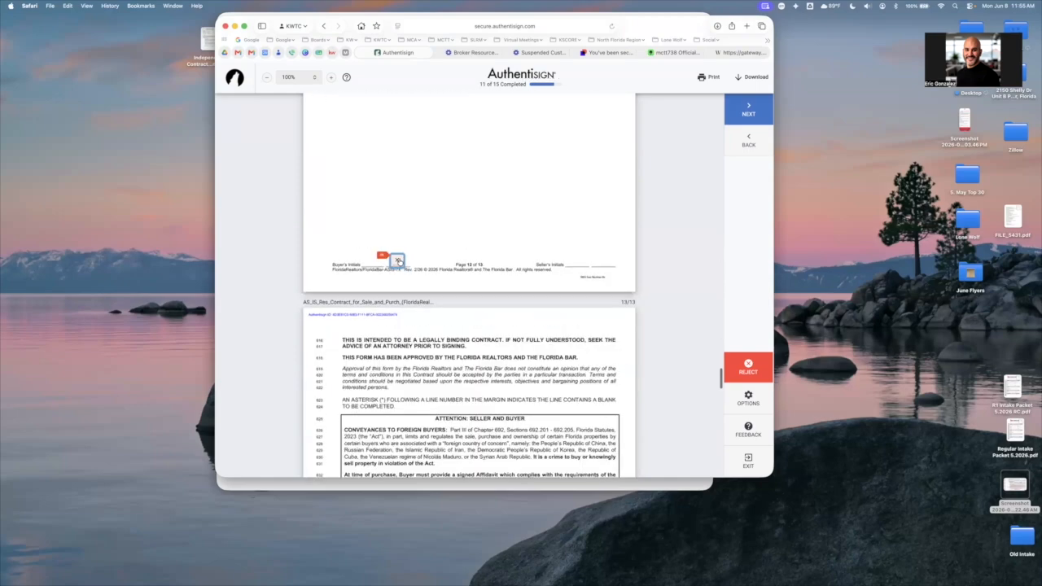
Fill the second buyer's remaining initials and signature fields through the walk-through form, complete the signing, and close its page
{"action": "left_click", "coordinate": [398, 261]}
{"action": "left_click", "coordinate": [398, 260]}
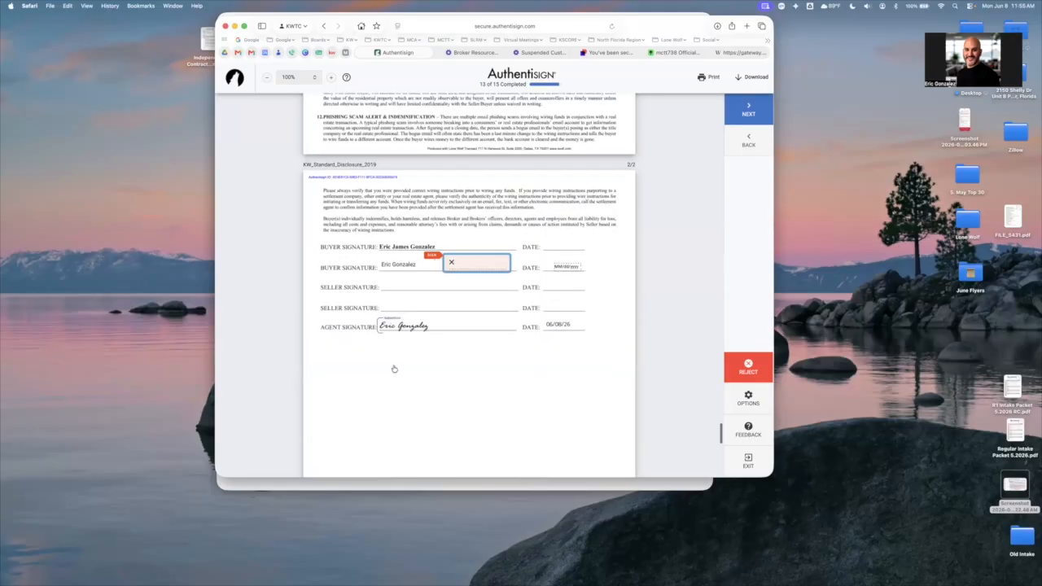
{"action": "left_click", "coordinate": [381, 370]}
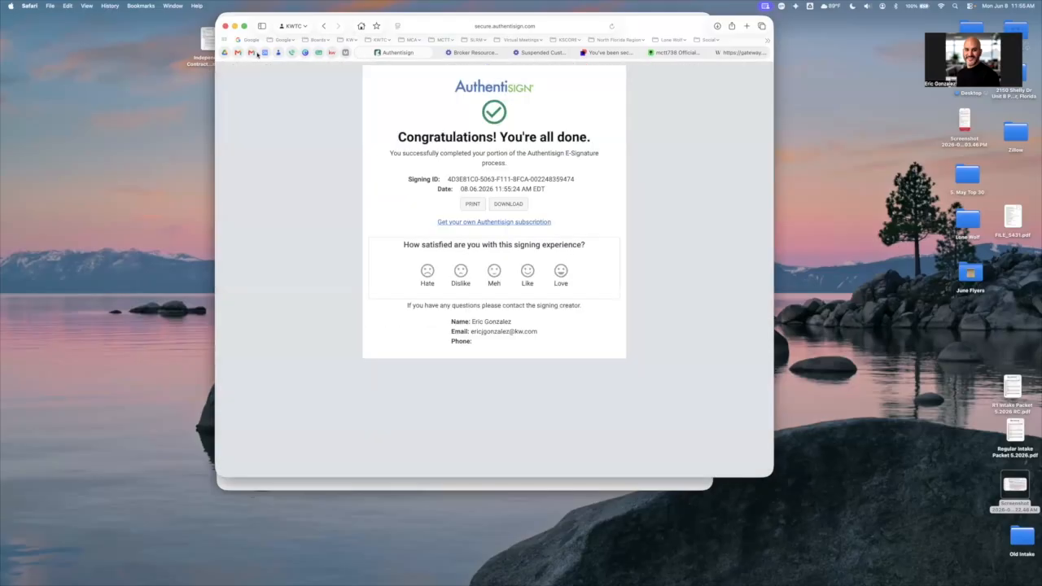
{"action": "key", "text": "super+w"}
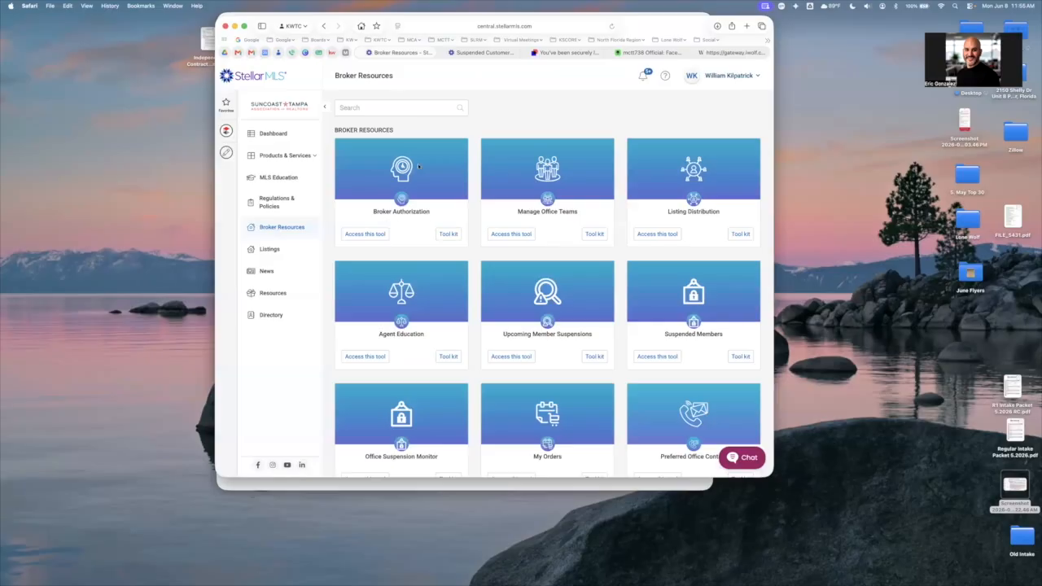
Delete the "Hello" signing invitation in Gmail and read the "Signing updated" notification for each buyer
{"action": "key", "text": "super+2"}
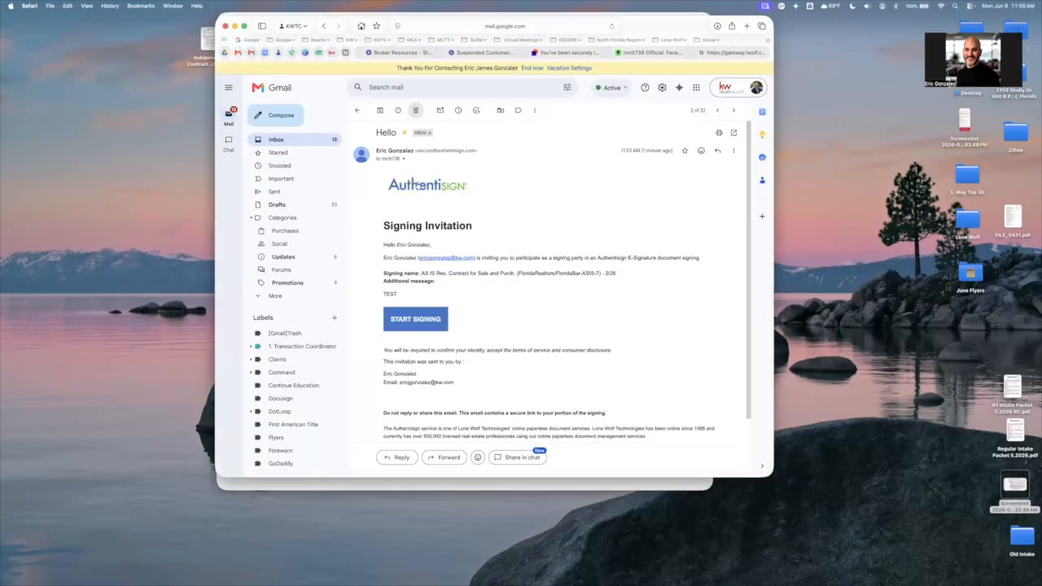
{"action": "left_click", "coordinate": [415, 110]}
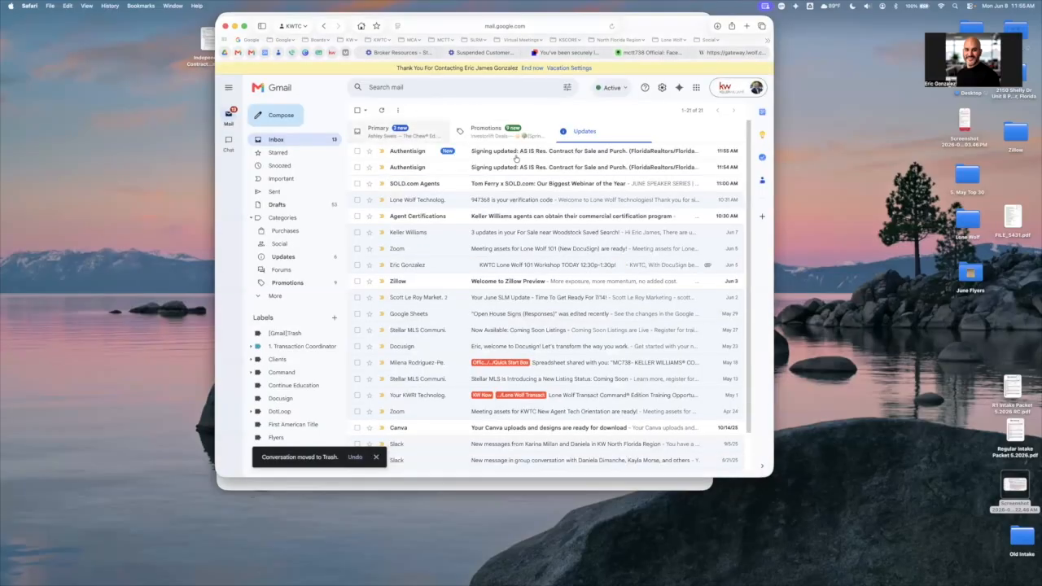
{"action": "left_click", "coordinate": [504, 167]}
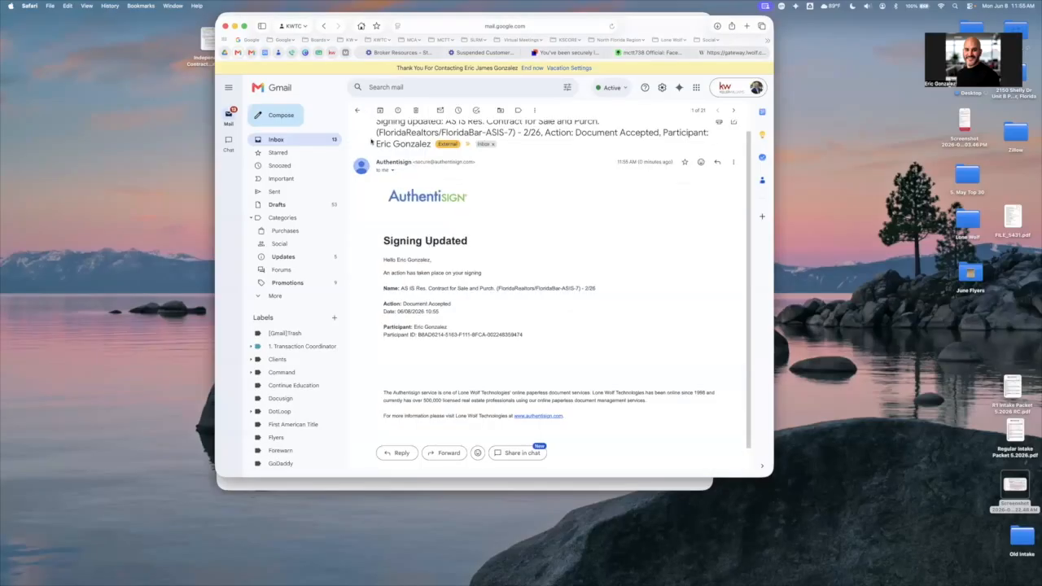
{"action": "scroll", "coordinate": [431, 244], "scroll_direction": "up", "scroll_amount": 1}
{"action": "left_click", "coordinate": [357, 110]}
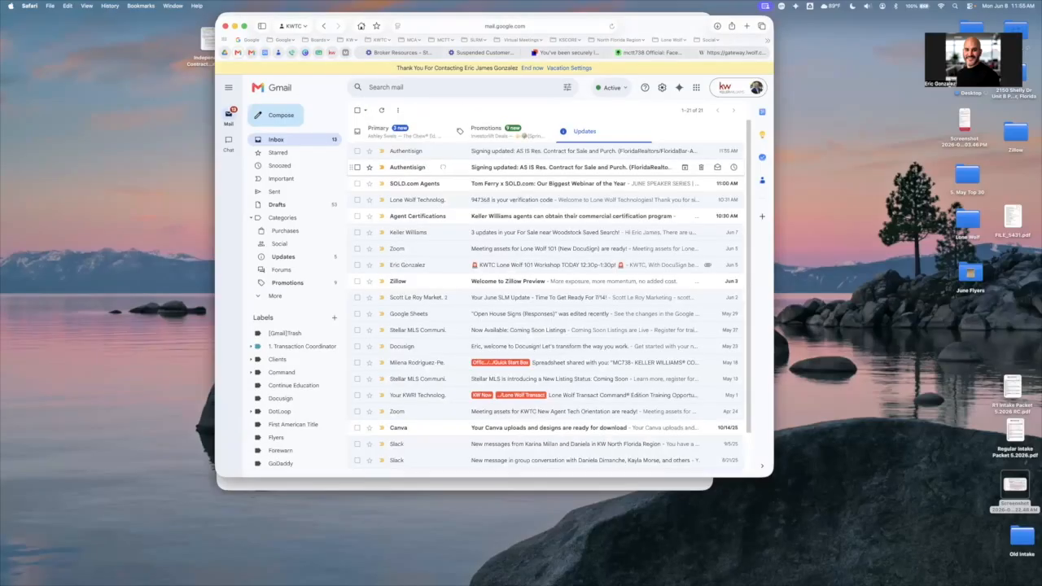
{"action": "left_click", "coordinate": [444, 167]}
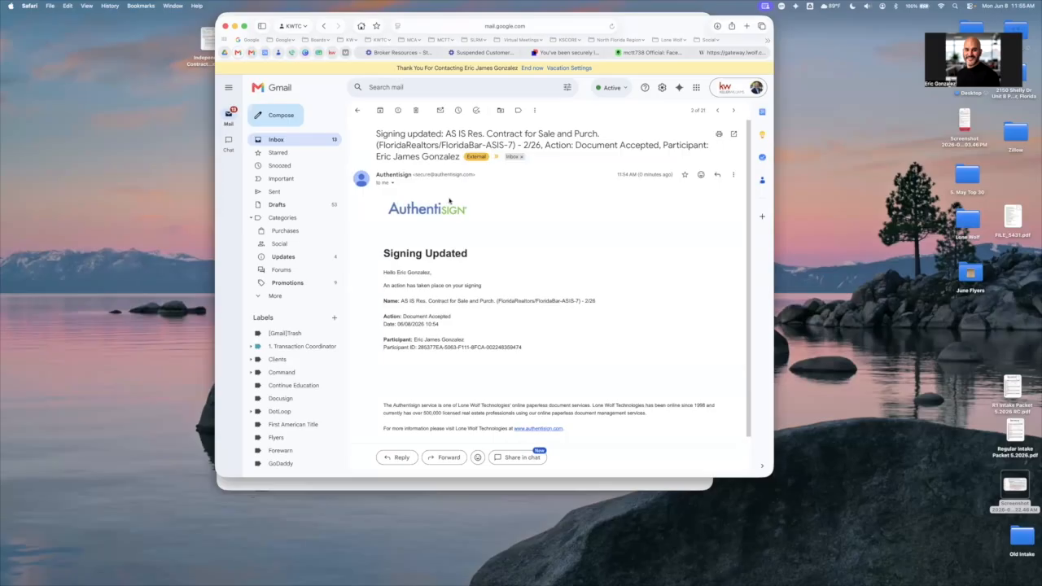
{"action": "scroll", "coordinate": [423, 179], "scroll_direction": "up", "scroll_amount": 1}
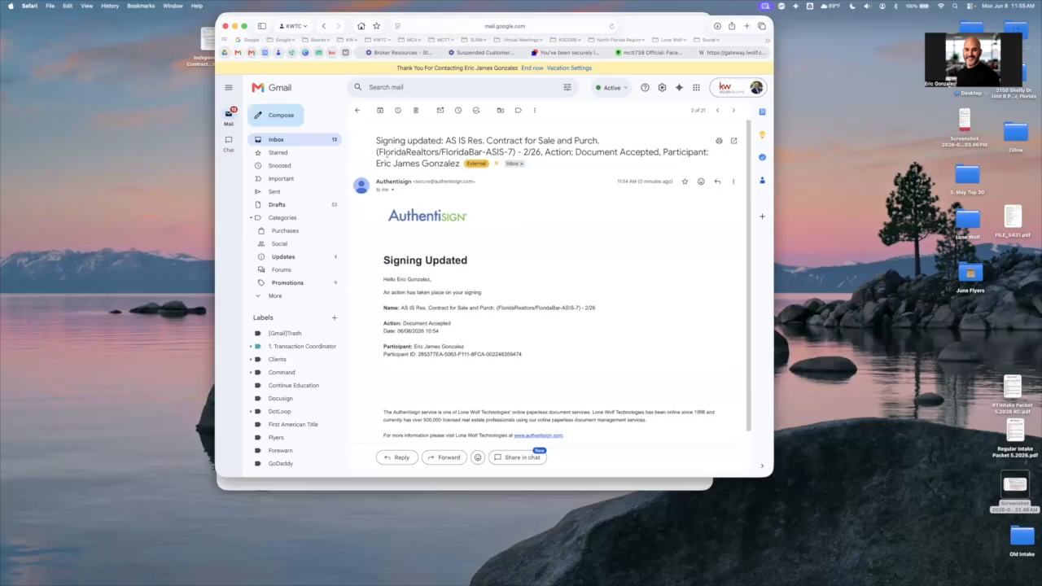
{"action": "scroll", "coordinate": [414, 139], "scroll_direction": "down", "scroll_amount": 1}
{"action": "left_click", "coordinate": [417, 111]}
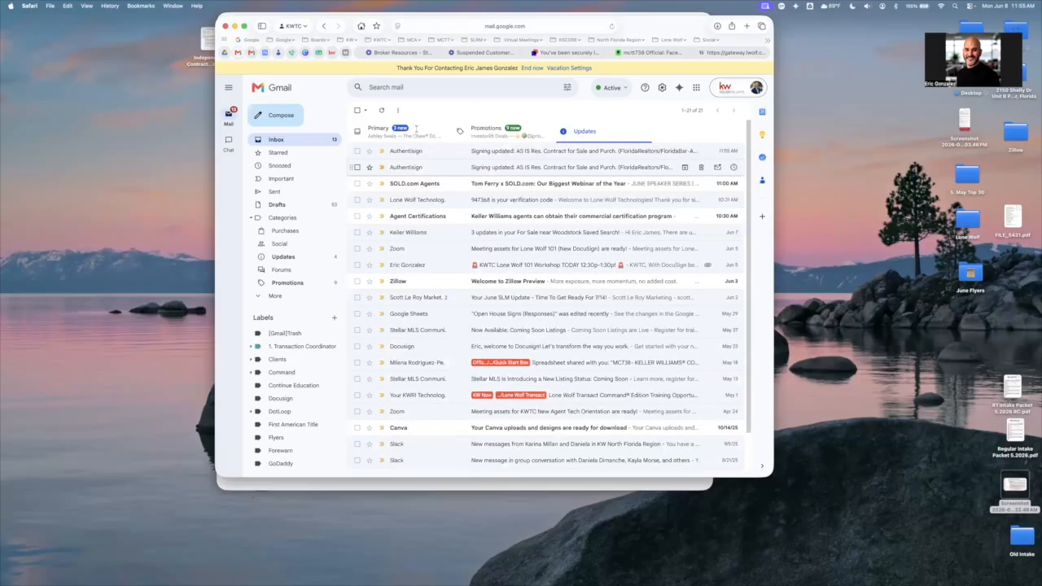
{"action": "left_click", "coordinate": [431, 167]}
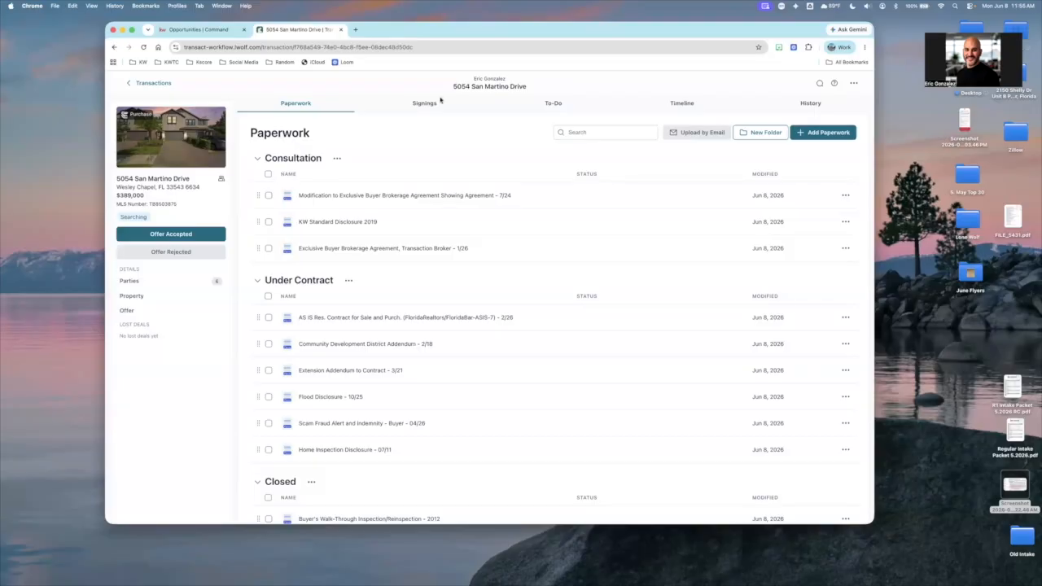
Switch to Chrome, reload the transaction's paperwork, and move the three signed PDFs to the start of Under Contract, AS IS contract first
{"action": "left_click", "coordinate": [144, 48]}
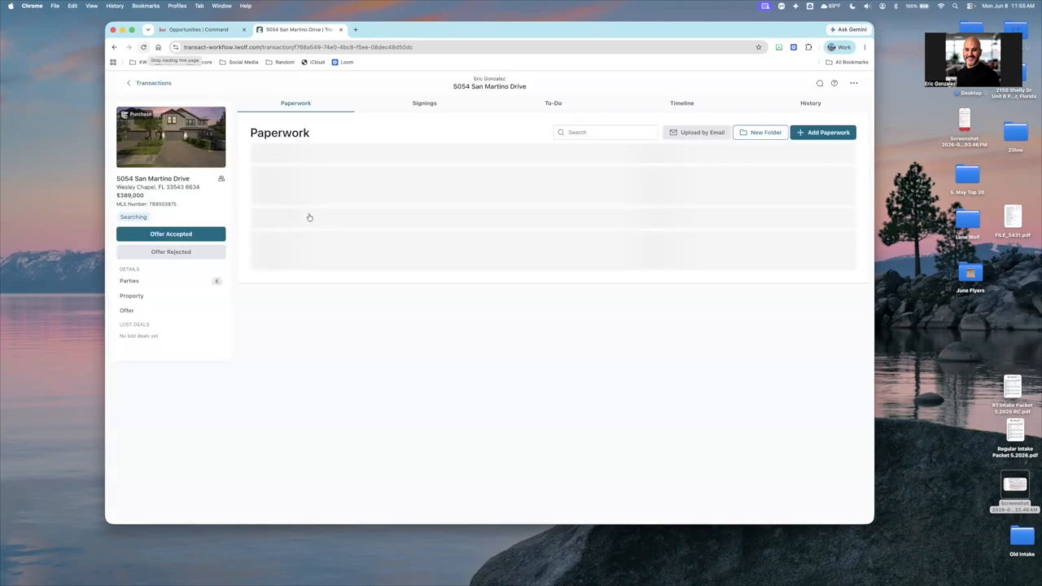
{"action": "scroll", "coordinate": [391, 430], "scroll_direction": "down", "scroll_amount": 2}
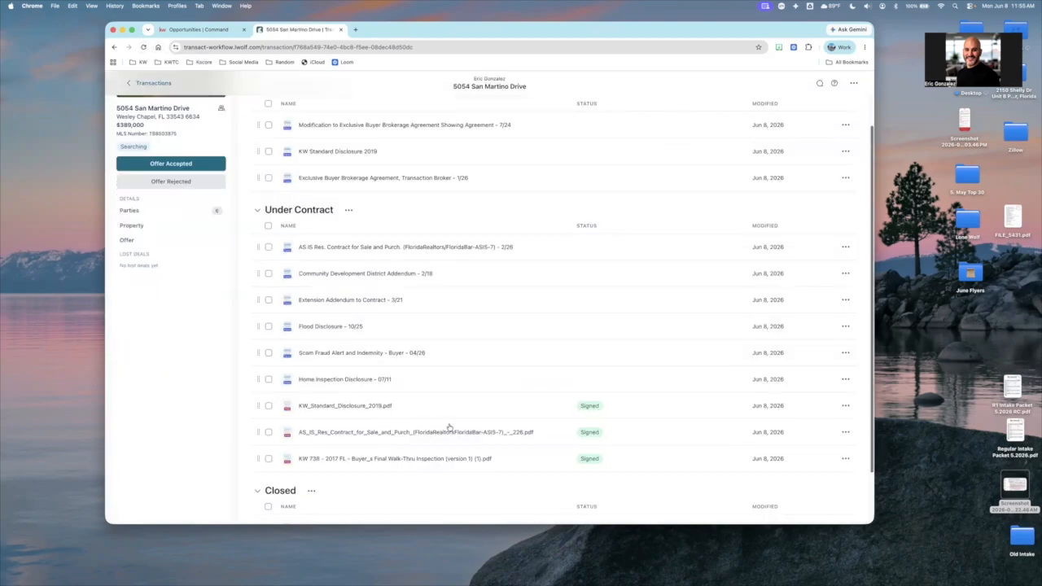
{"action": "scroll", "coordinate": [448, 427], "scroll_direction": "down", "scroll_amount": 1}
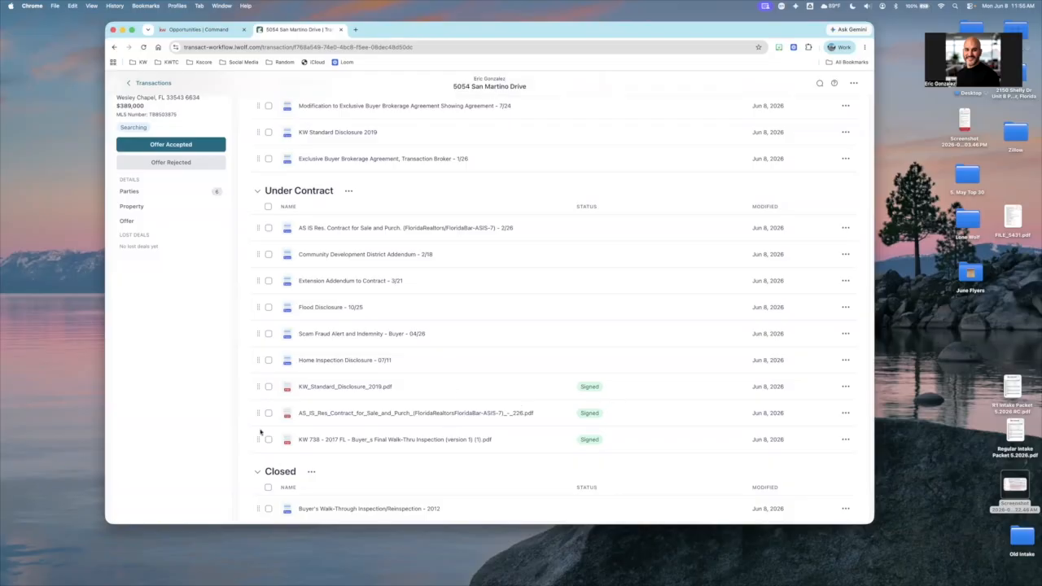
{"action": "left_click_drag", "start_coordinate": [258, 351], "coordinate": [260, 249]}
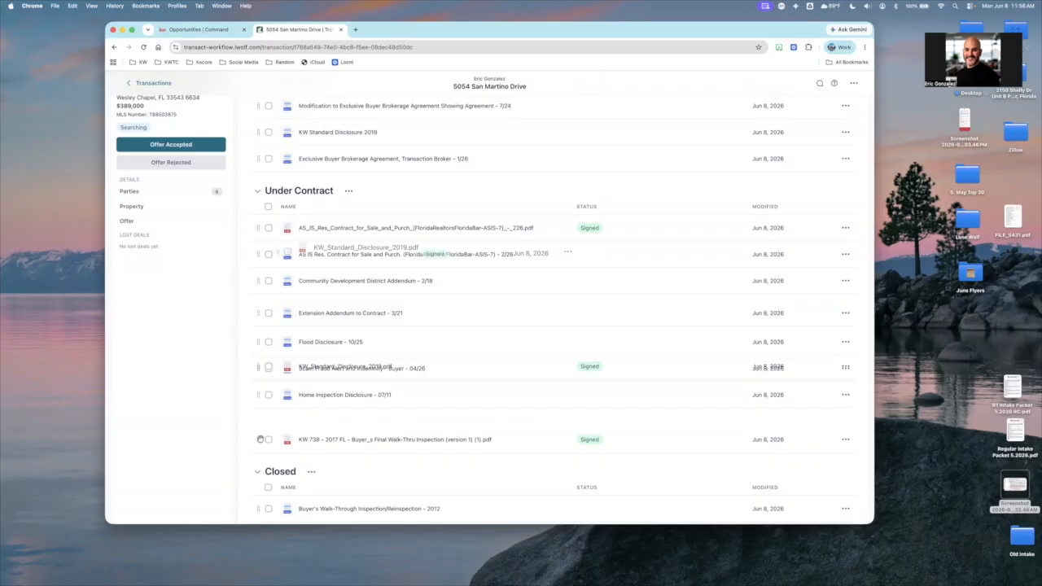
{"action": "left_click_drag", "start_coordinate": [269, 302], "coordinate": [268, 285]}
{"action": "scroll", "coordinate": [387, 374], "scroll_direction": "up", "scroll_amount": 2}
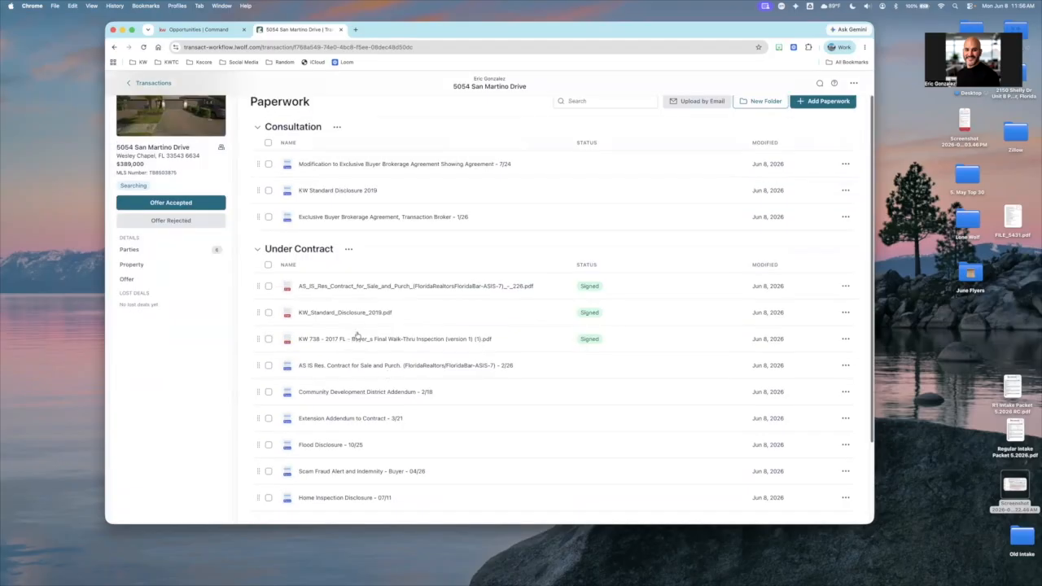
Delete the unsigned AS IS Res. Contract for Sale and Purch. form from the Under Contract folder
{"action": "scroll", "coordinate": [357, 334], "scroll_direction": "down", "scroll_amount": 1}
{"action": "left_click", "coordinate": [842, 329]}
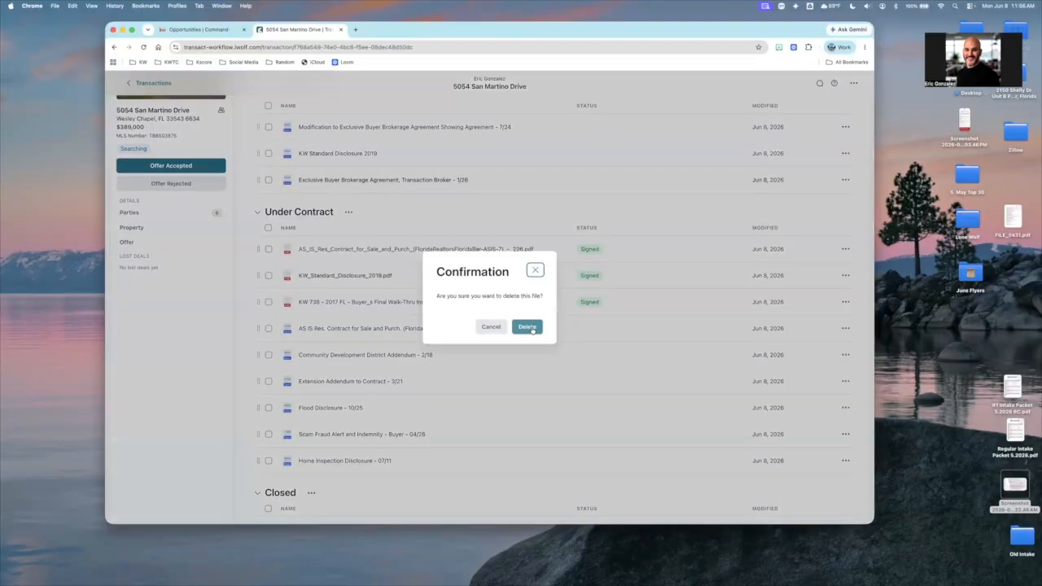
{"action": "left_click", "coordinate": [529, 328]}
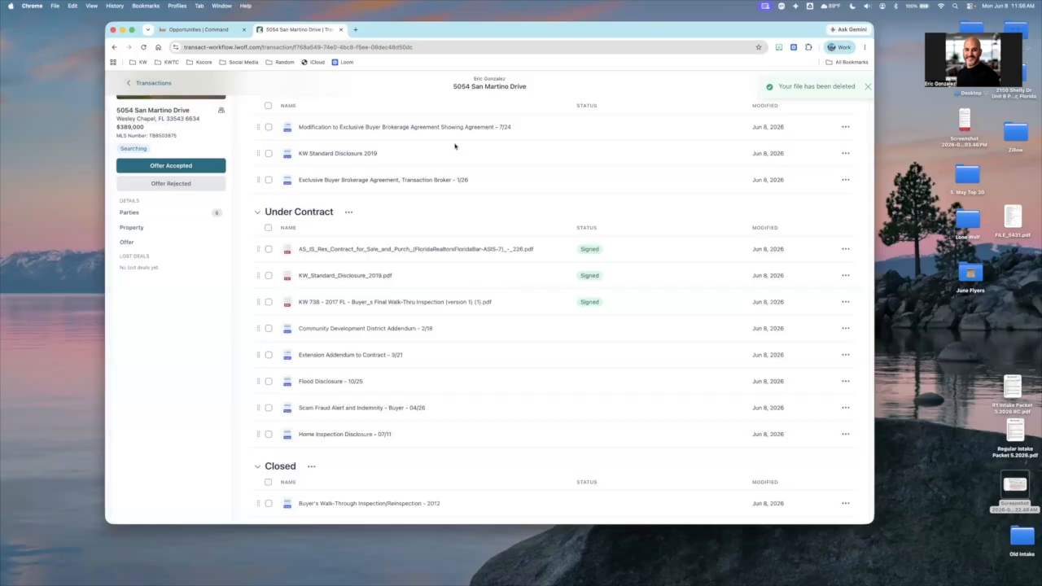
View the final document of the completed AS IS signing, check both buyers' initials and signatures, and show the signing's other options
{"action": "scroll", "coordinate": [454, 146], "scroll_direction": "up", "scroll_amount": 2}
{"action": "left_click", "coordinate": [420, 107]}
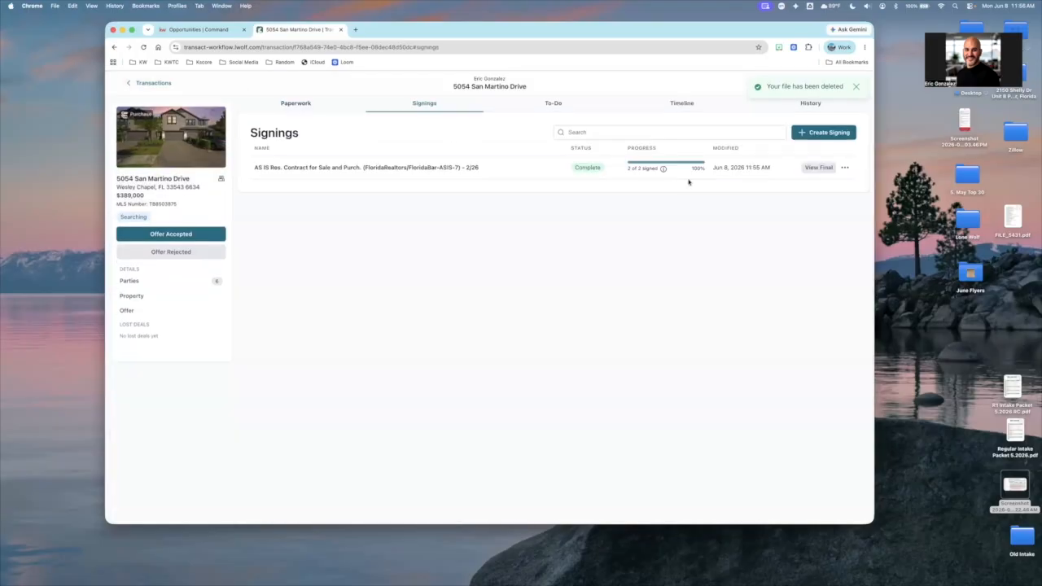
{"action": "left_click", "coordinate": [818, 167]}
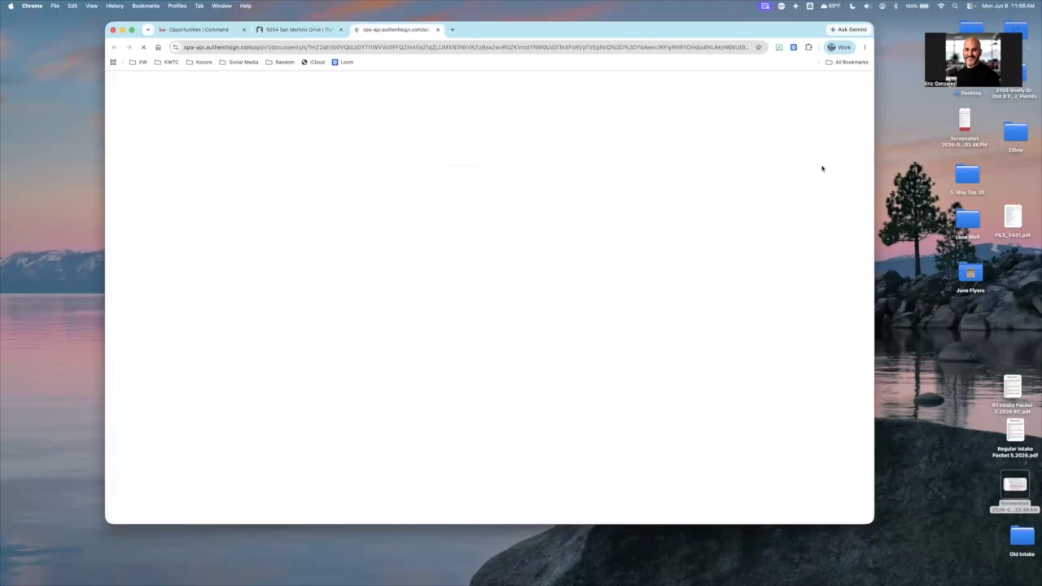
{"action": "scroll", "coordinate": [441, 226], "scroll_direction": "down", "scroll_amount": 15}
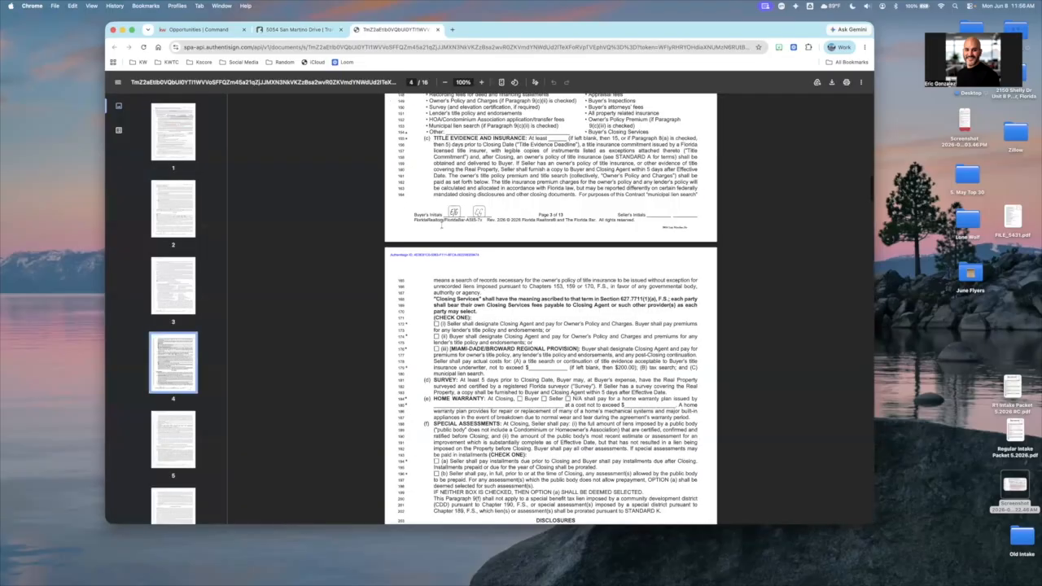
{"action": "scroll", "coordinate": [440, 227], "scroll_direction": "down", "scroll_amount": 20}
{"action": "scroll", "coordinate": [550, 309], "scroll_direction": "down", "scroll_amount": 20}
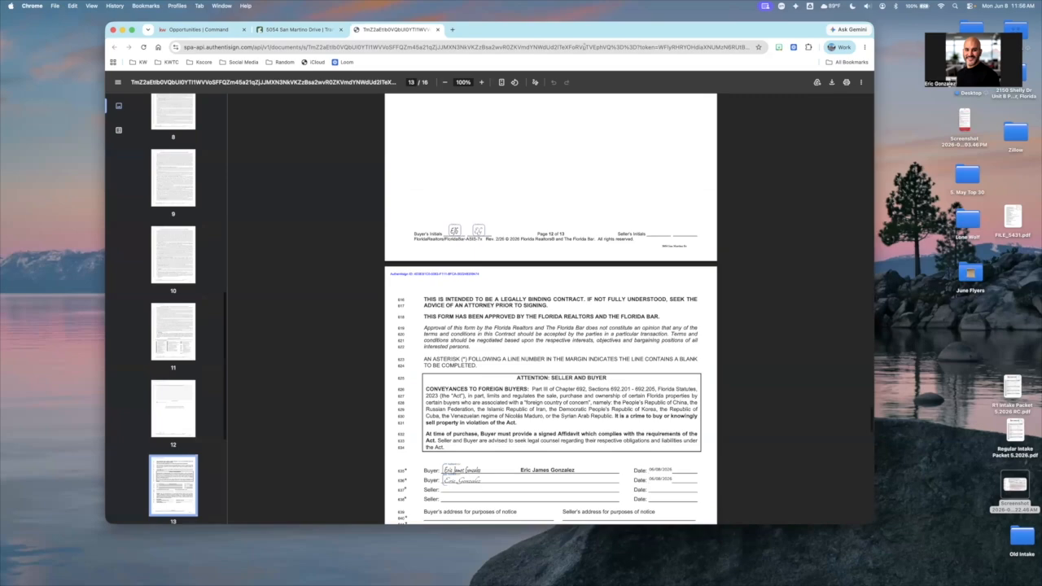
{"action": "key", "text": "super+w"}
{"action": "left_click", "coordinate": [845, 168]}
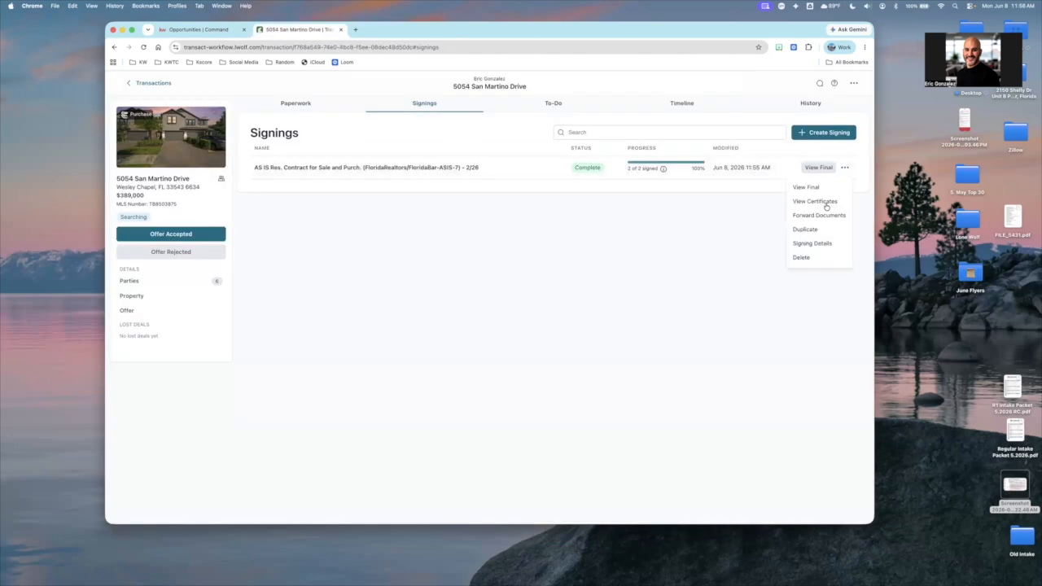
Return to the transaction's paperwork, switch to the opportunity's documents in Command, and set the working folder to Under Contract
{"action": "left_click", "coordinate": [308, 105]}
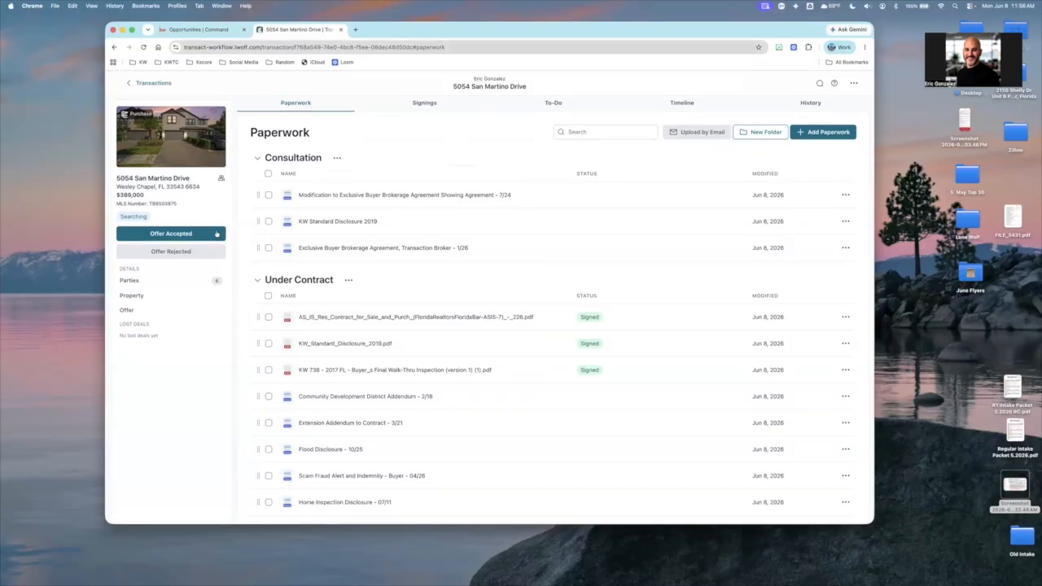
{"action": "key", "text": "ctrl+shift+Tab"}
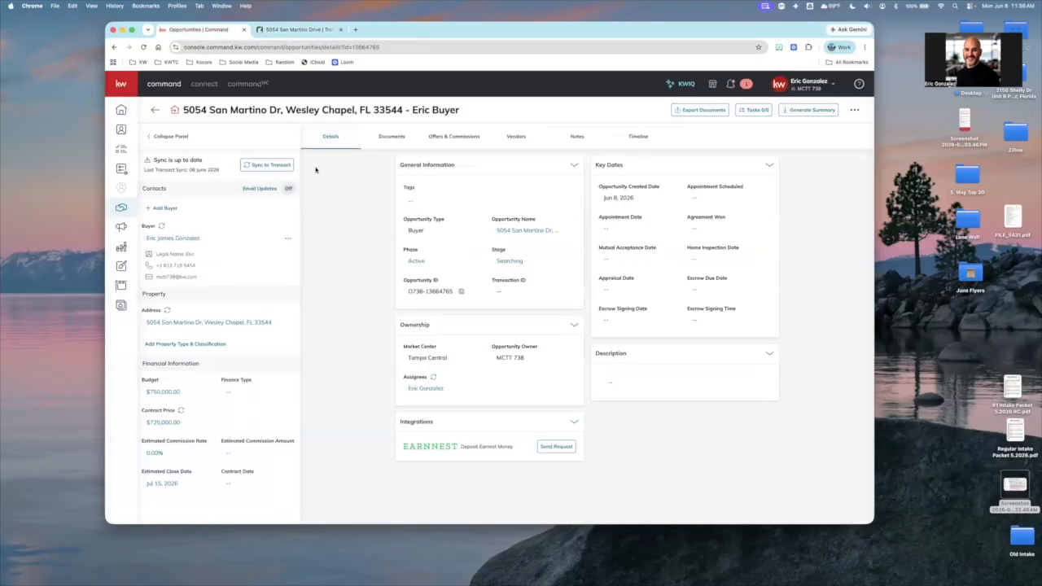
{"action": "left_click", "coordinate": [398, 136]}
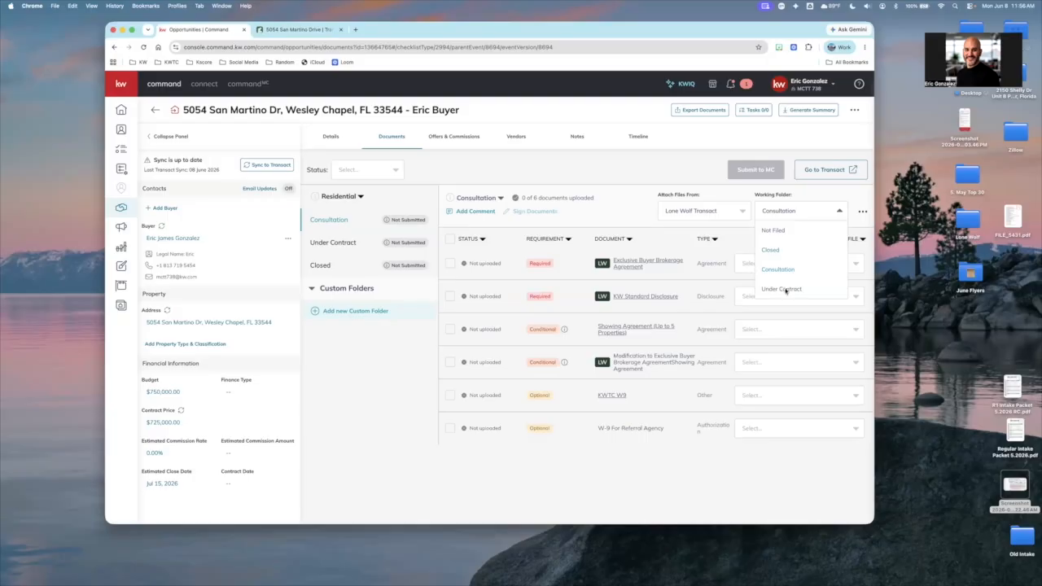
{"action": "left_click", "coordinate": [777, 215]}
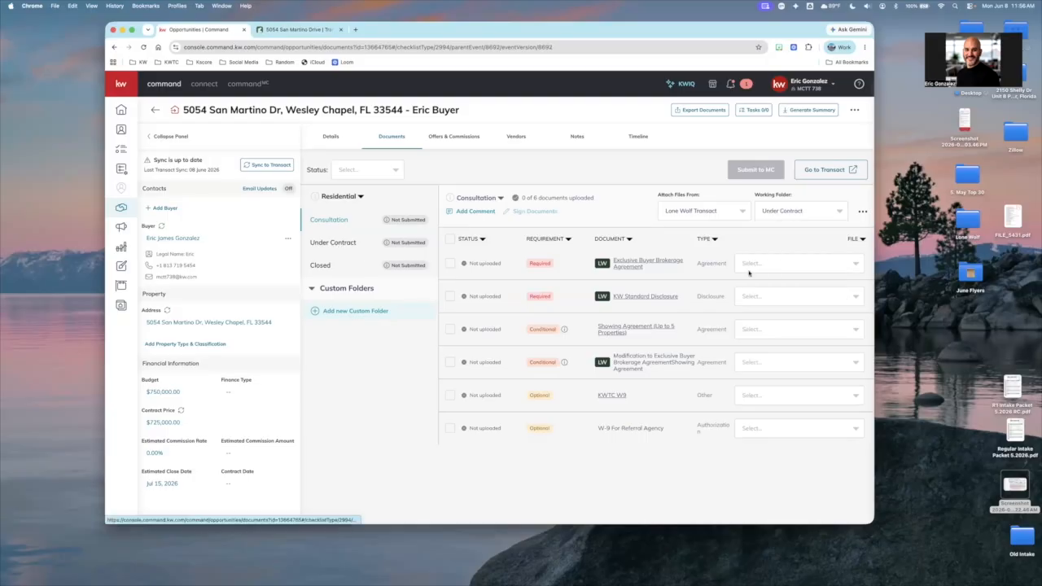
Attach the signed AS_IS_Res_Contract_for_Sale_and_Purch PDF to Executed Current Contract in the Under Contract checklist
{"action": "left_click", "coordinate": [796, 267]}
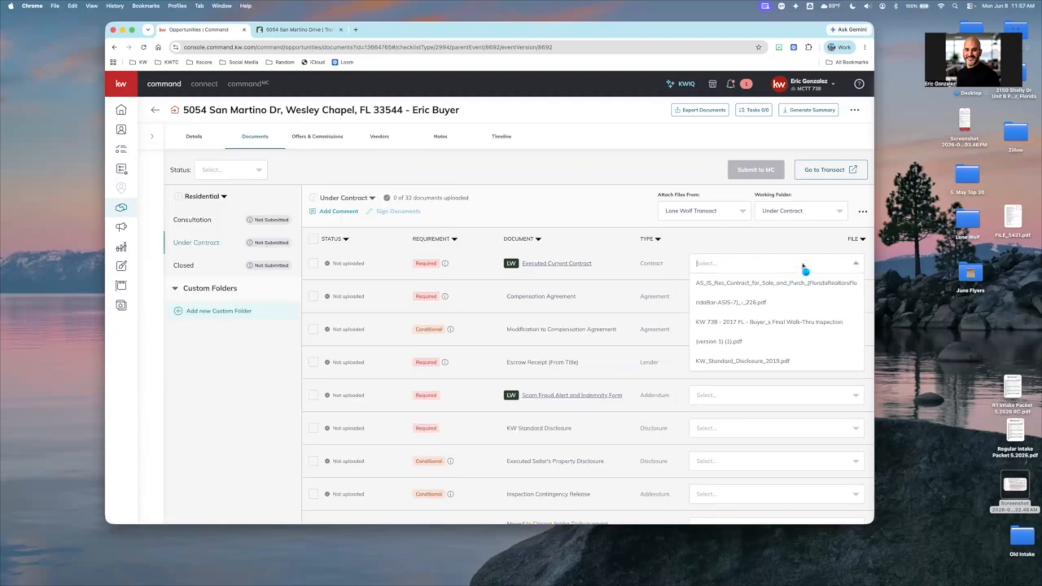
{"action": "left_click", "coordinate": [801, 277]}
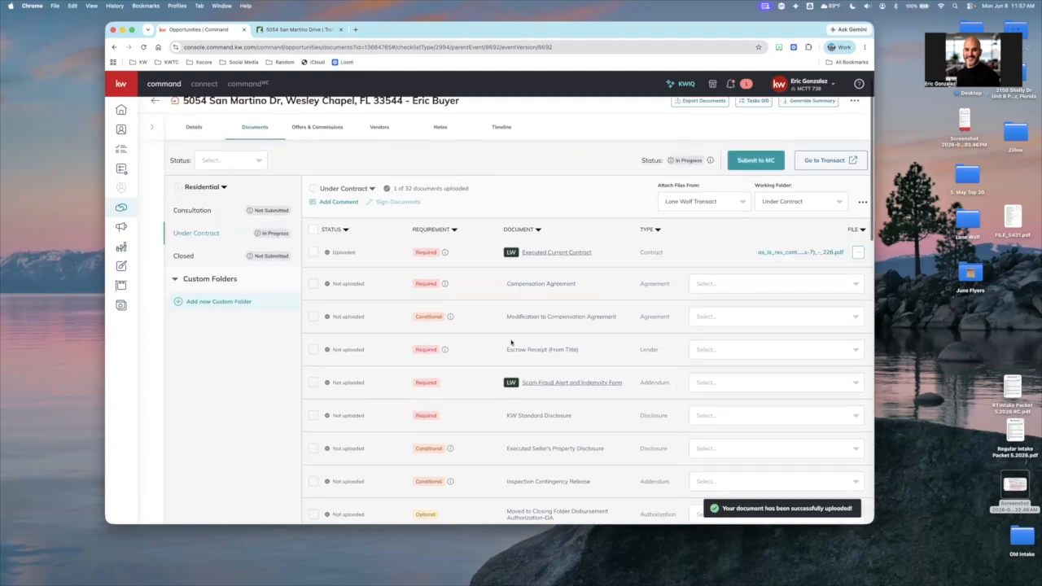
{"action": "scroll", "coordinate": [511, 343], "scroll_direction": "down", "scroll_amount": 3}
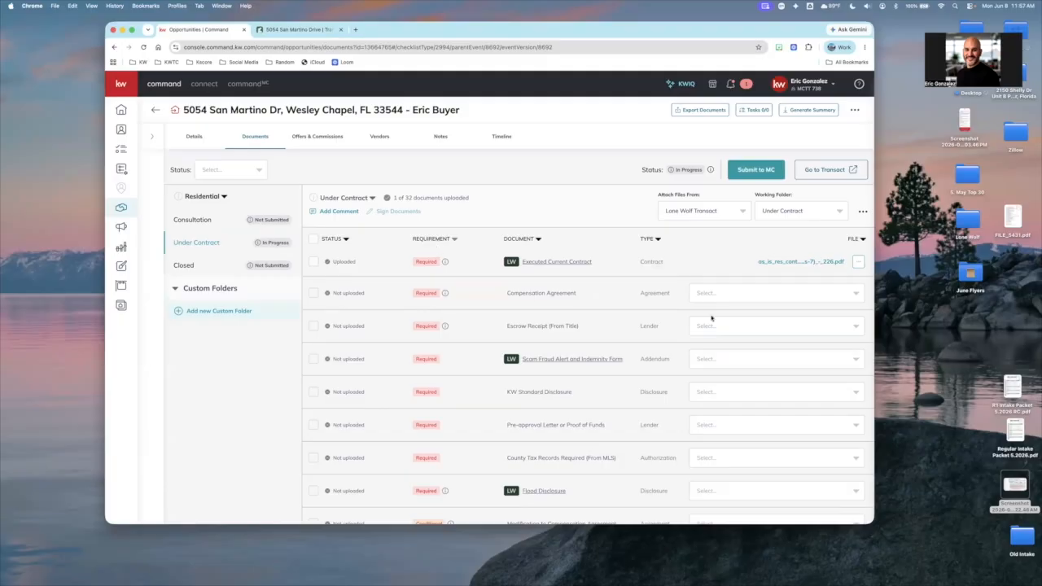
Attach the KW 738 - 2017 FL Buyer_s Final Walk-Thru Inspection PDF to KW Standard Disclosure in the Under Contract checklist
{"action": "scroll", "coordinate": [713, 319], "scroll_direction": "down", "scroll_amount": 3}
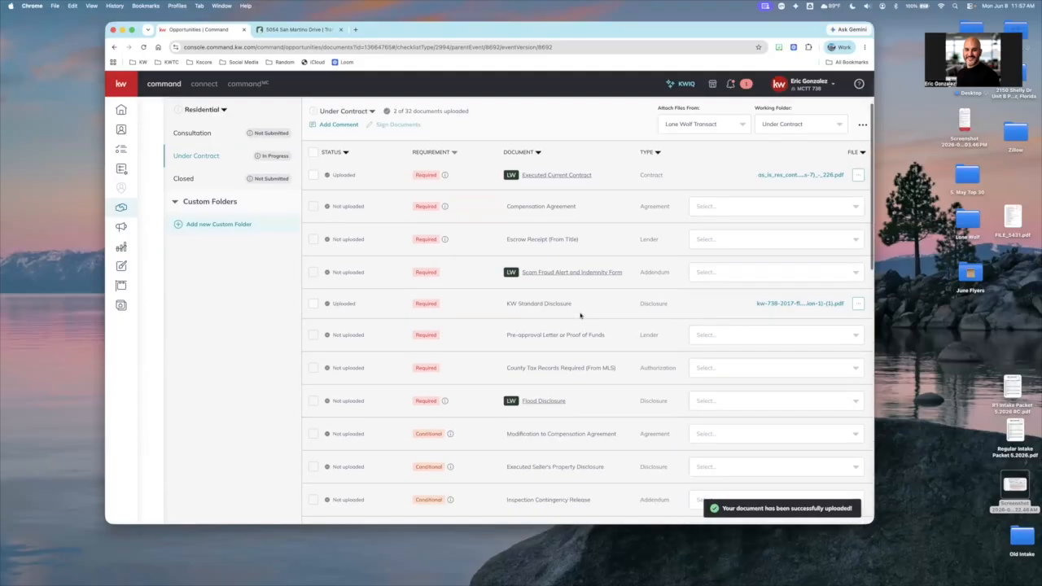
{"action": "scroll", "coordinate": [580, 315], "scroll_direction": "down", "scroll_amount": 5}
{"action": "scroll", "coordinate": [310, 247], "scroll_direction": "up", "scroll_amount": 10}
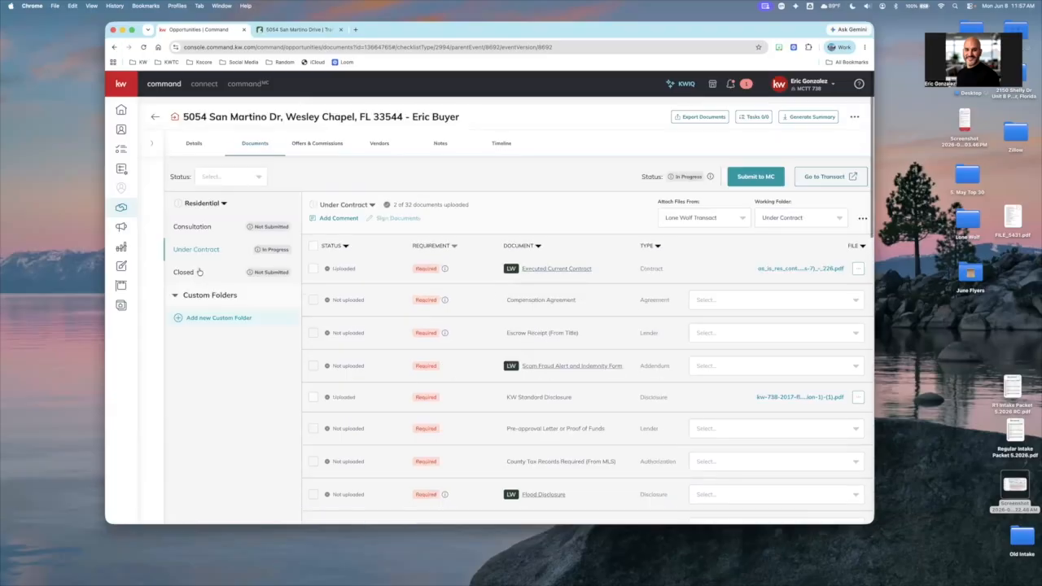
Open the Closed checklist, set its working folder to Under Contract, and check the files offered for Buyer's Final Walk-Thru Inspection
{"action": "left_click", "coordinate": [199, 272]}
{"action": "left_click", "coordinate": [698, 263]}
{"action": "left_click", "coordinate": [777, 213]}
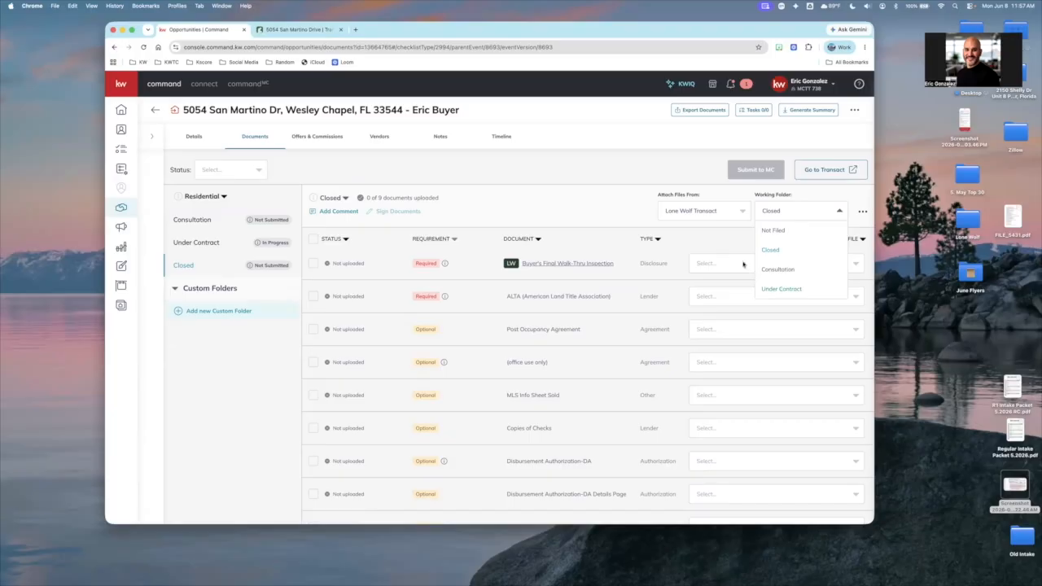
{"action": "left_click", "coordinate": [708, 265]}
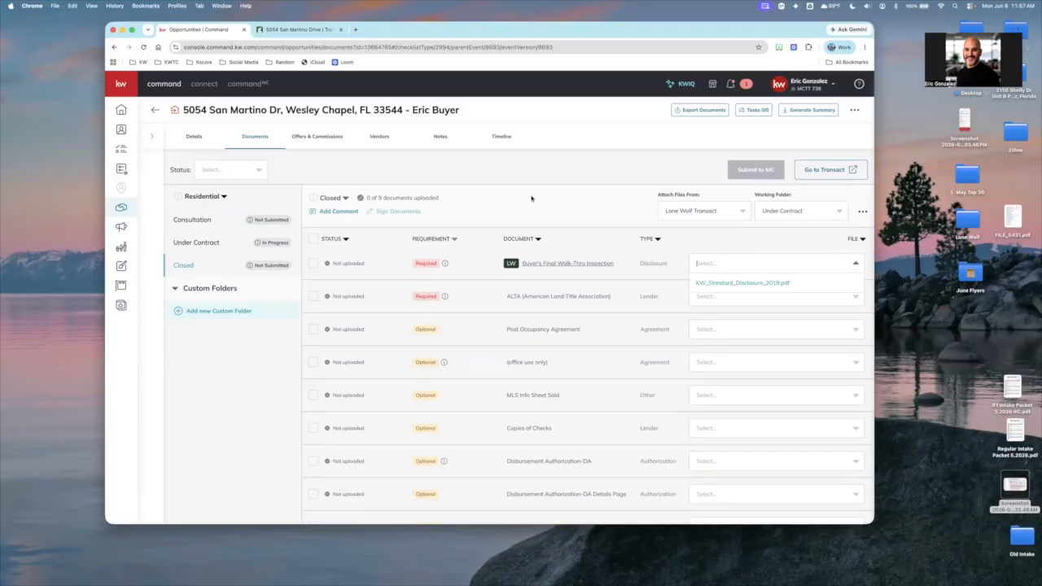
{"action": "left_click", "coordinate": [437, 212]}
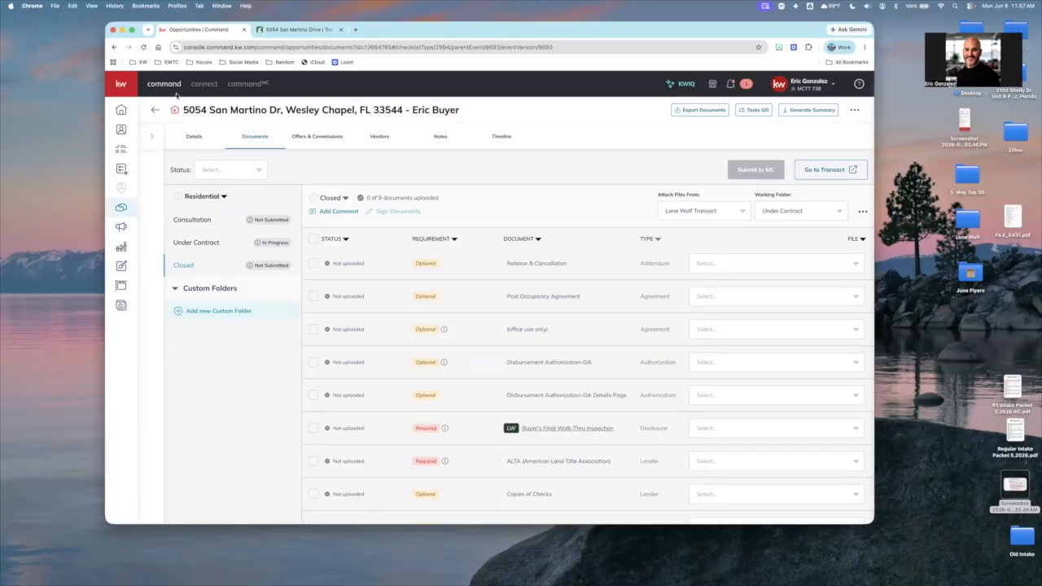
Reload the Closed checklist, reselect the Under Contract working folder, and attach the KW 738 - 2017 FL walk-thru PDF to Buyer's Final Walk-Thru Inspection
{"action": "left_click", "coordinate": [142, 47]}
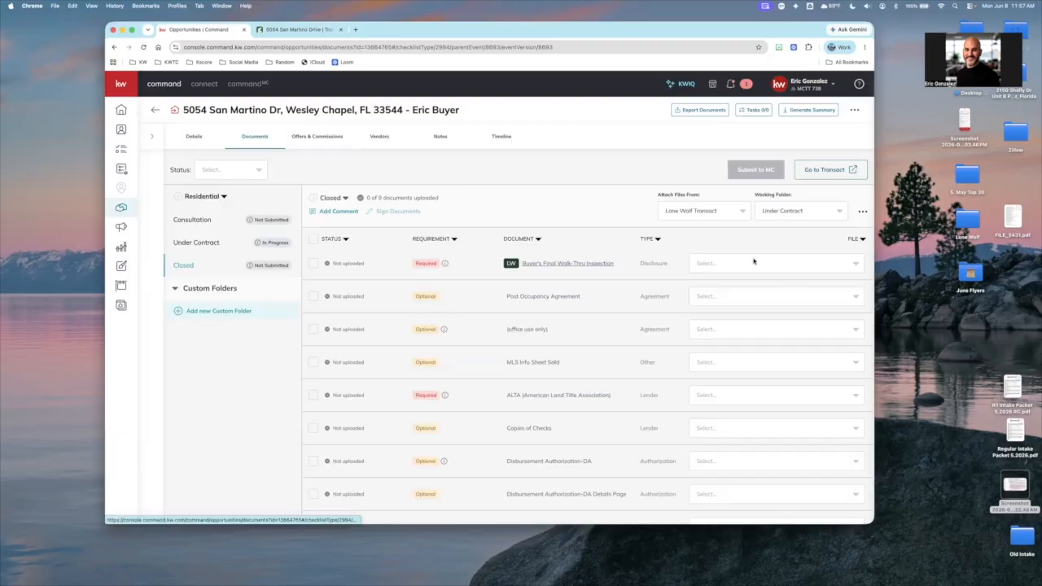
{"action": "left_click", "coordinate": [787, 212]}
{"action": "left_click", "coordinate": [721, 263]}
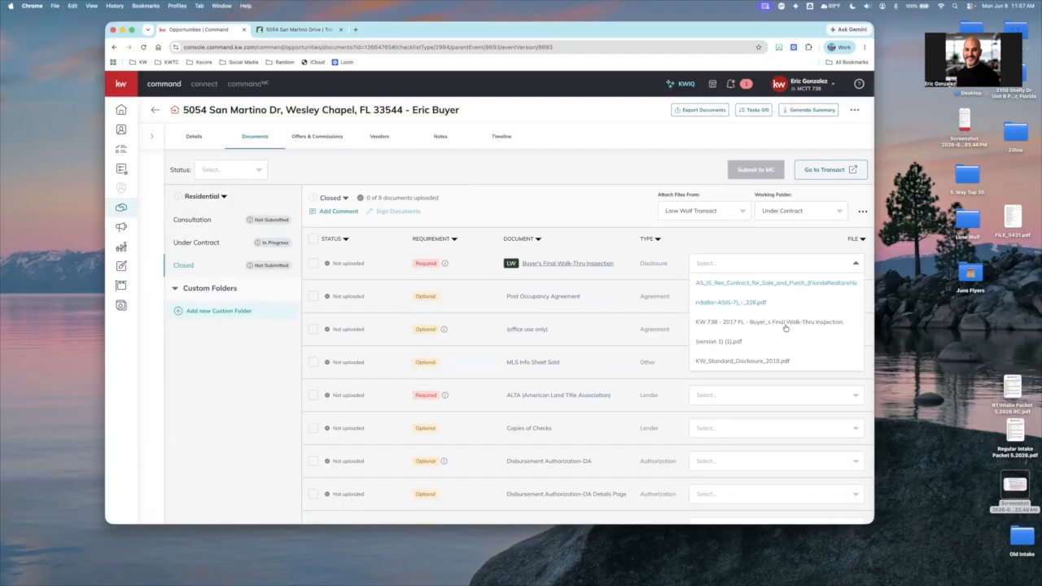
{"action": "left_click", "coordinate": [725, 330]}
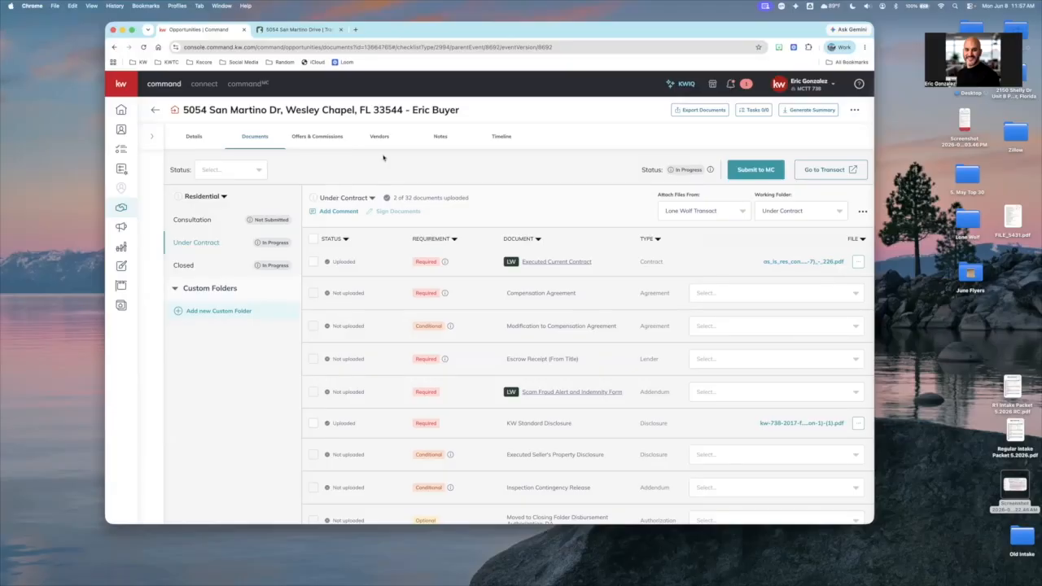
Switch to the LoneWolf 101 agent guide in Preview and review it from Command Paperwork Editor through Key Reminders
{"action": "key", "text": "ctrl+Right"}
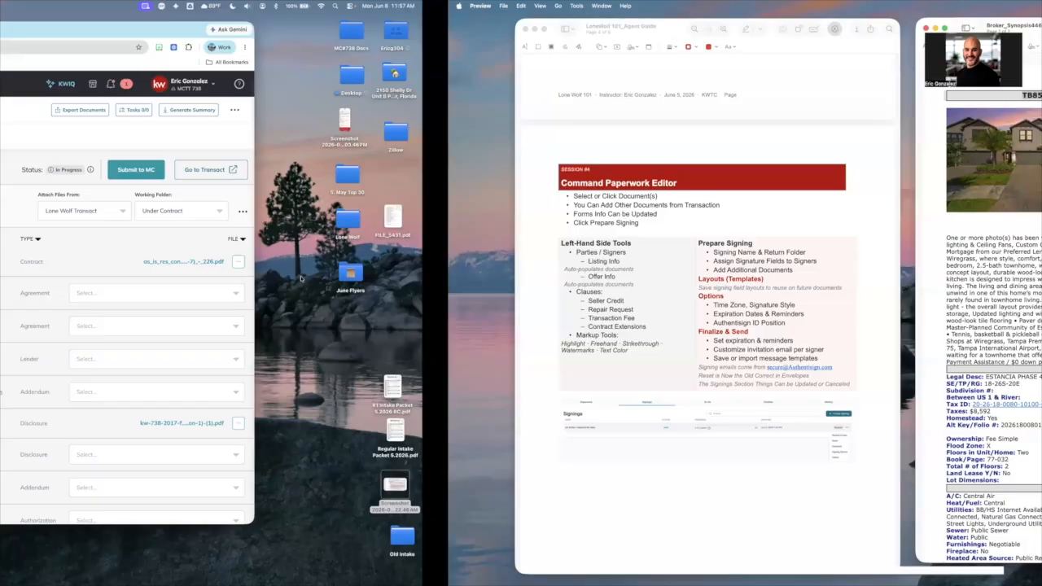
{"action": "scroll", "coordinate": [312, 287], "scroll_direction": "down", "scroll_amount": 3}
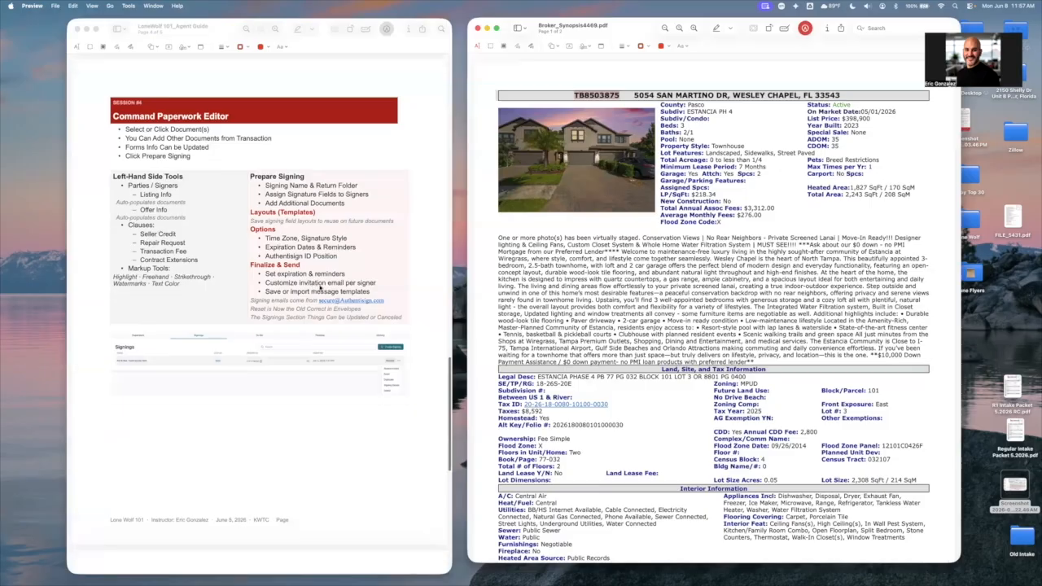
{"action": "scroll", "coordinate": [248, 321], "scroll_direction": "down", "scroll_amount": 10}
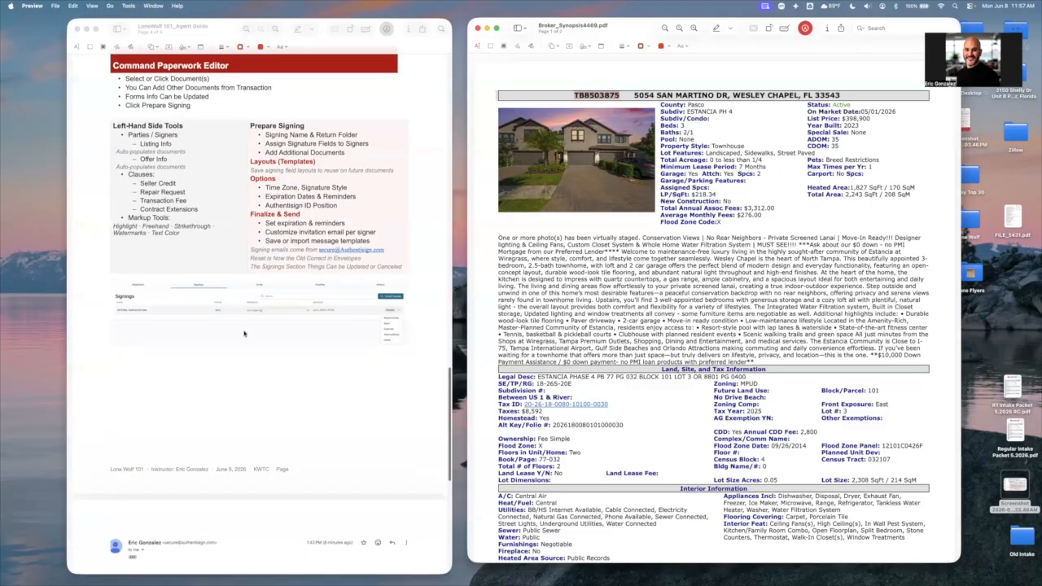
{"action": "scroll", "coordinate": [202, 434], "scroll_direction": "down", "scroll_amount": 6}
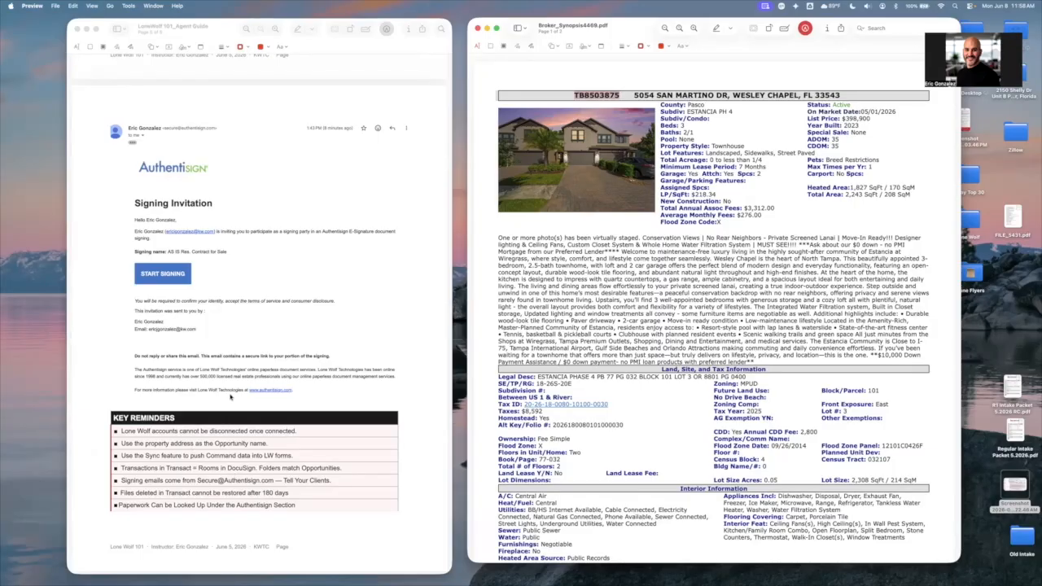
Switch to the Transact page in Chrome, show the transaction's additional options, and return to the Transactions list to view the available Lone Wolf products
{"action": "key", "text": "super+Tab"}
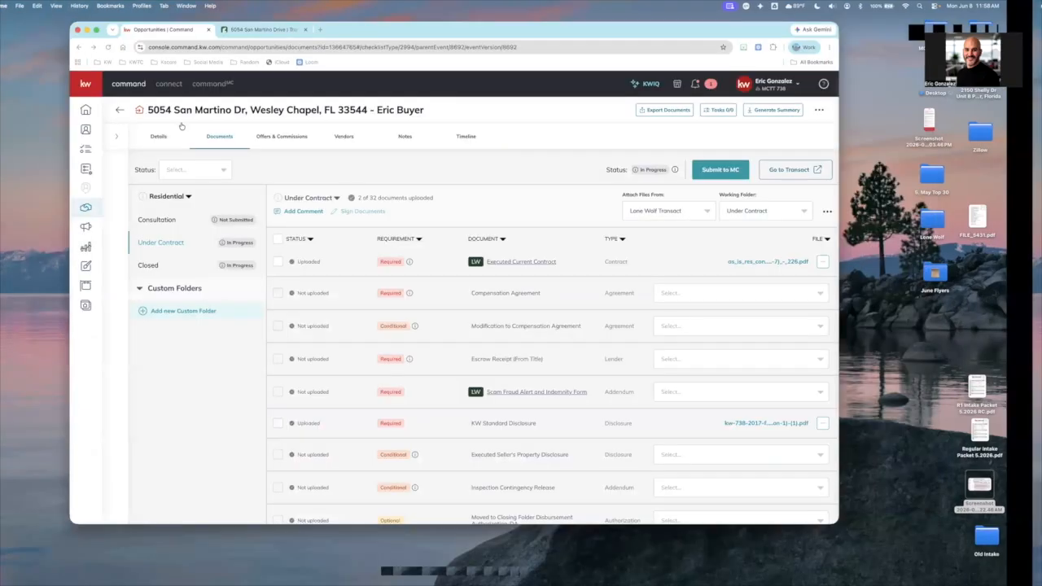
{"action": "key", "text": "ctrl+Tab"}
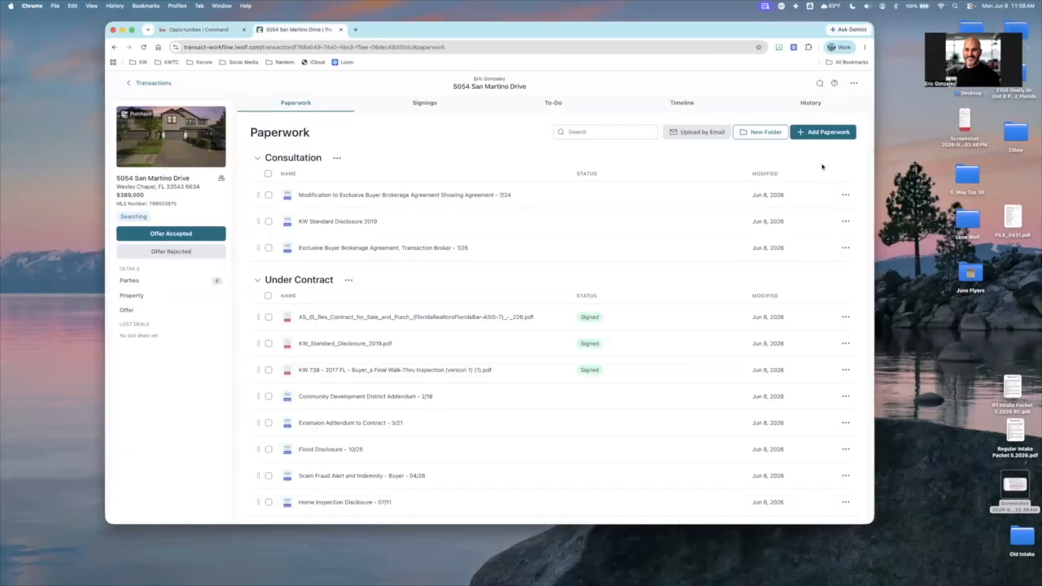
{"action": "left_click", "coordinate": [854, 83]}
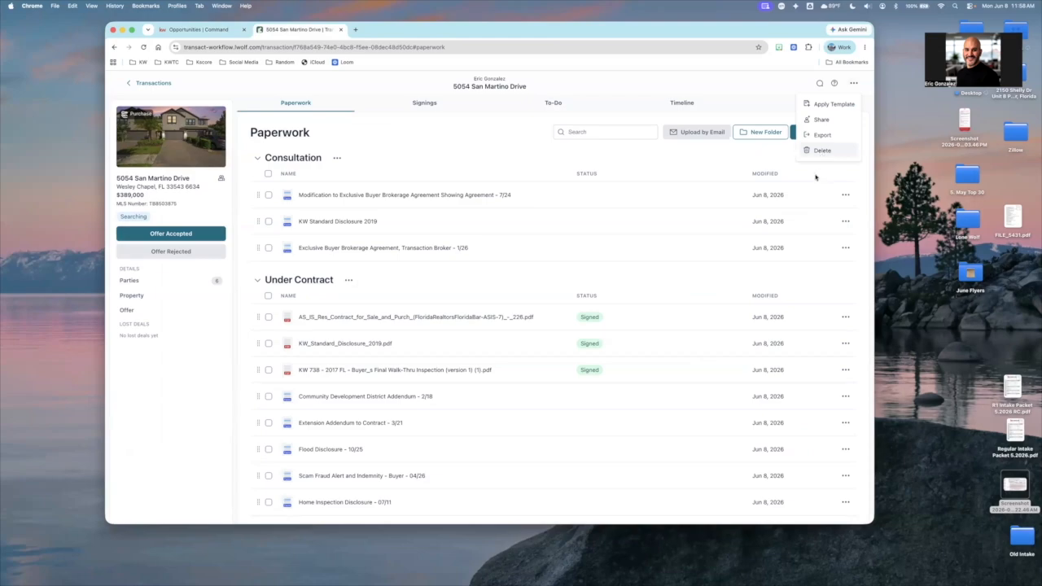
{"action": "left_click", "coordinate": [154, 83]}
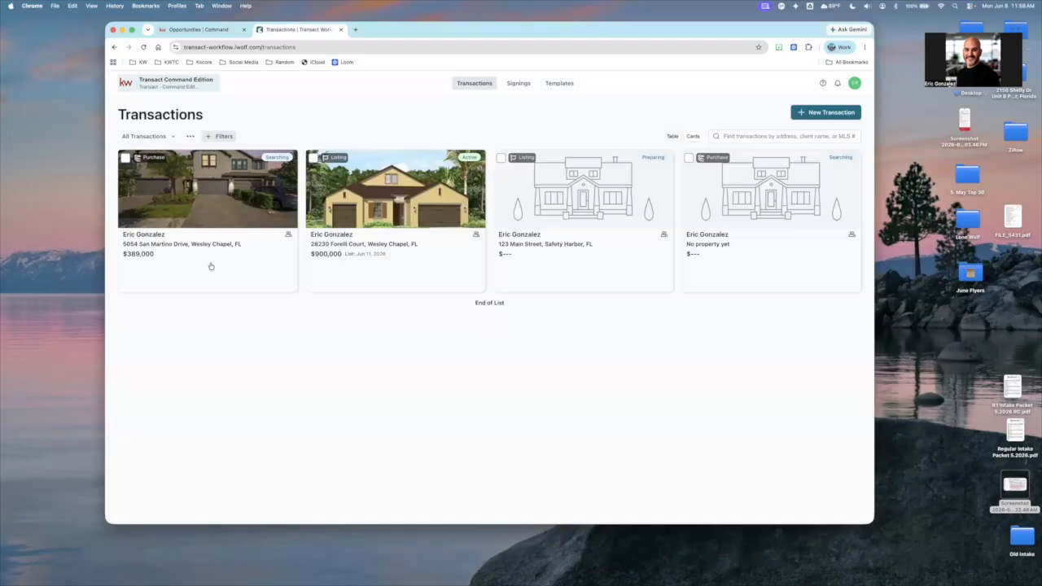
{"action": "left_click", "coordinate": [306, 316]}
Review the agent guide's Key Reminders and Command Paperwork Editor section in Preview, and reopen the $389,000 purchase transaction in Chrome
{"action": "key", "text": "ctrl+Right"}
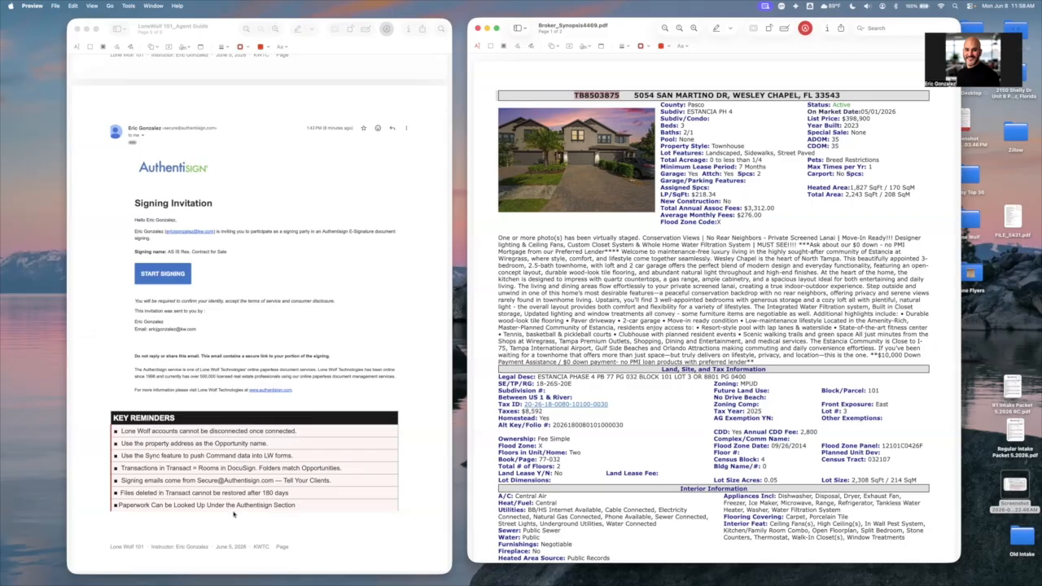
{"action": "scroll", "coordinate": [234, 514], "scroll_direction": "down", "scroll_amount": 10}
{"action": "scroll", "coordinate": [234, 514], "scroll_direction": "up", "scroll_amount": 1}
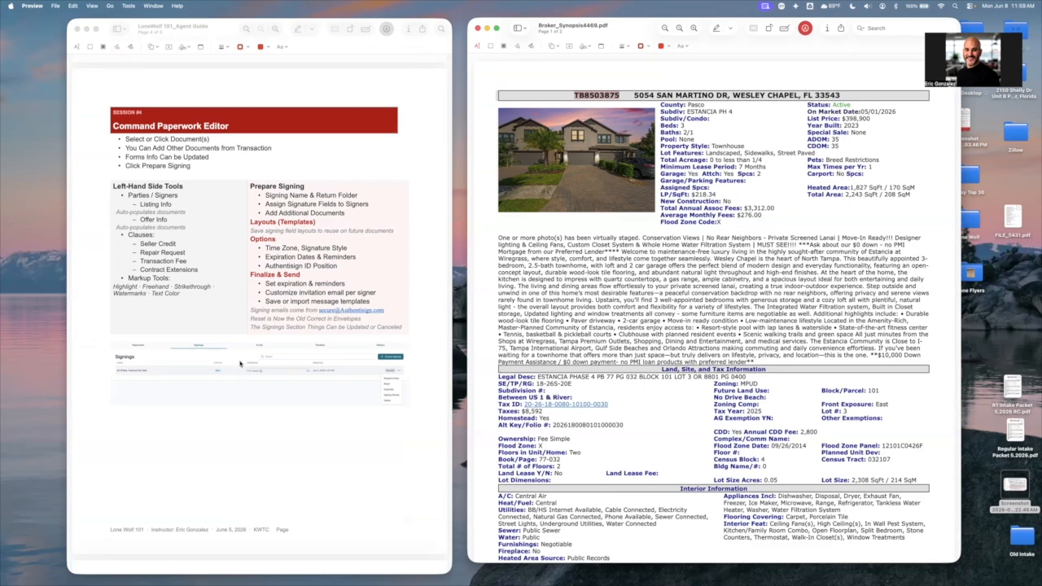
{"action": "scroll", "coordinate": [240, 363], "scroll_direction": "up", "scroll_amount": 5}
{"action": "scroll", "coordinate": [254, 362], "scroll_direction": "up", "scroll_amount": 15}
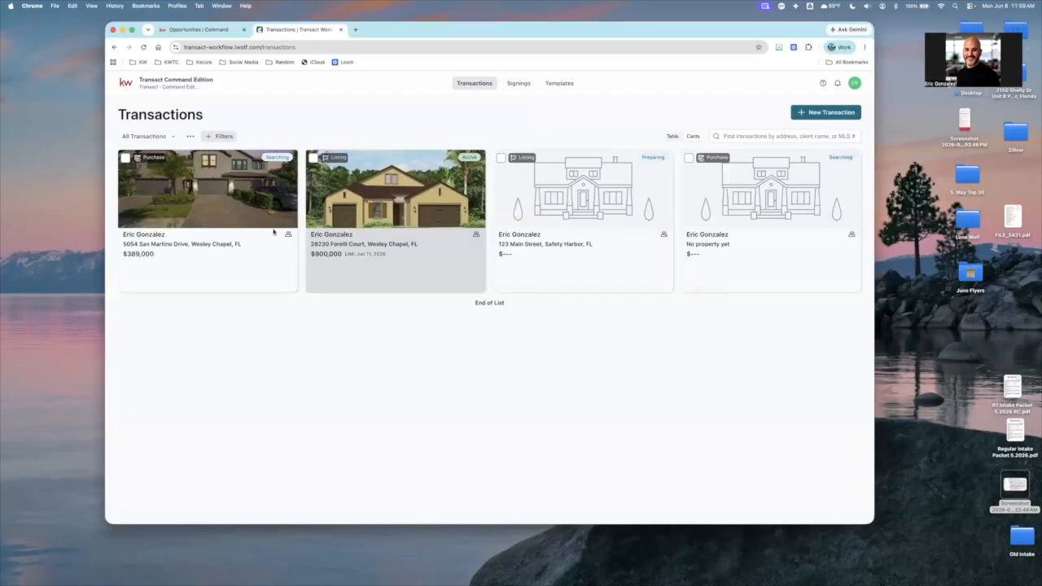
{"action": "left_click", "coordinate": [274, 232]}
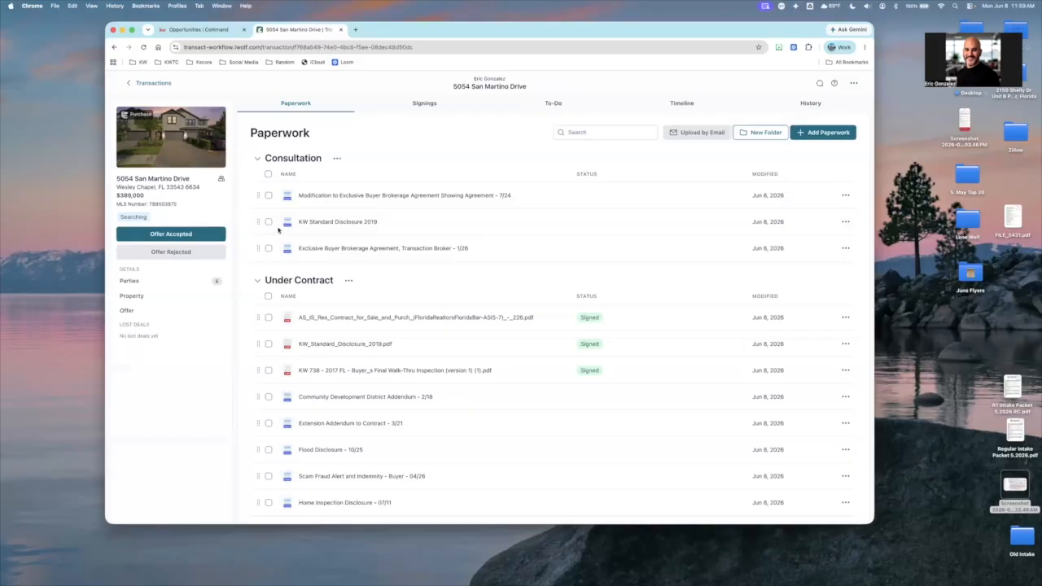